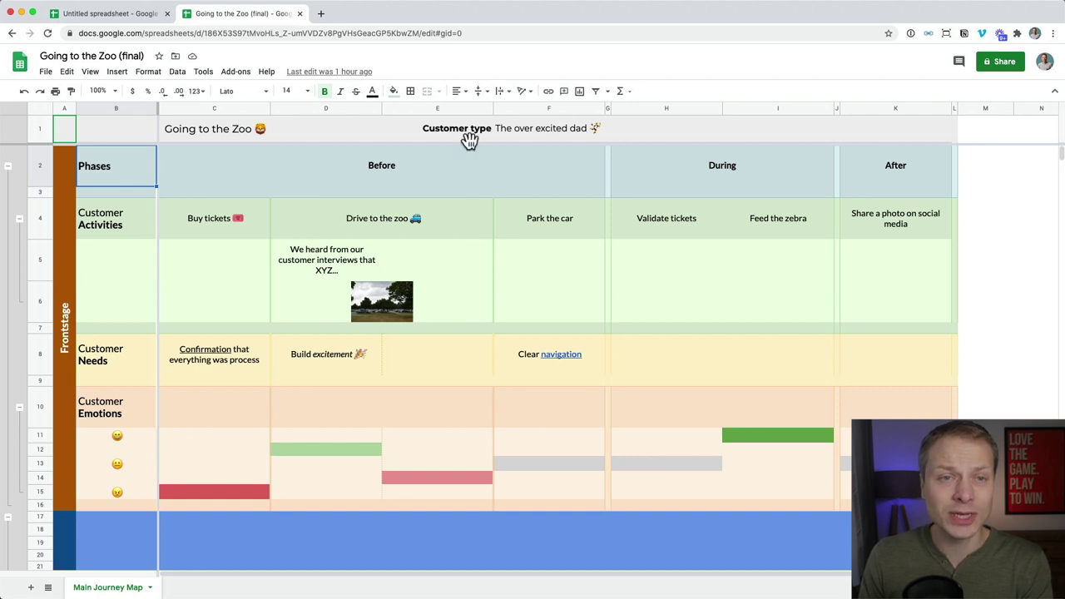
Close the finished 'Going to the Zoo (final)' map, leaving only the blank Untitled spreadsheet
{"action": "left_click", "coordinate": [124, 17]}
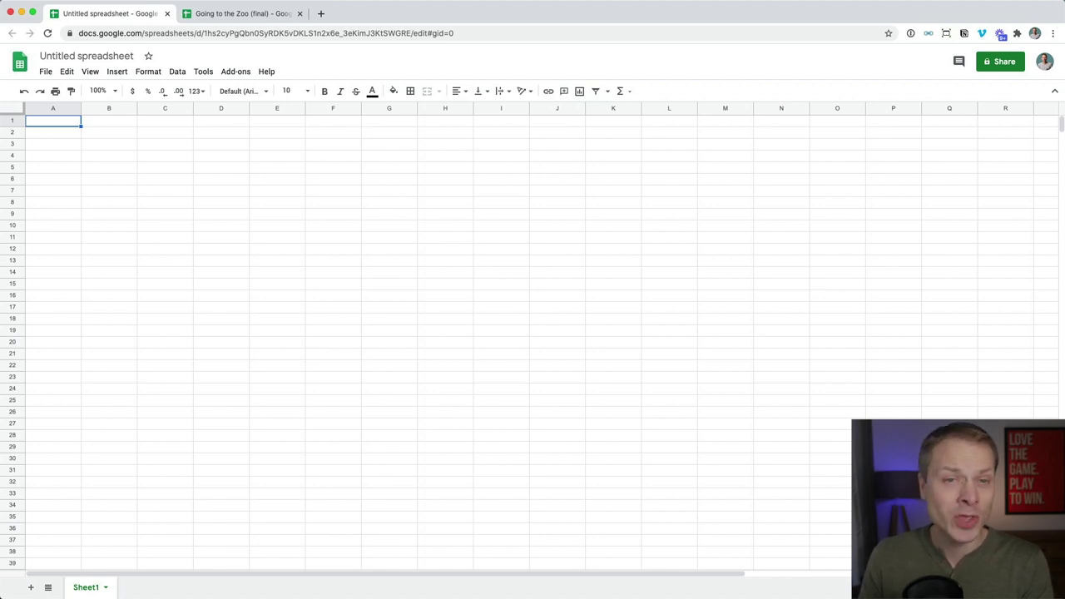
{"action": "left_click", "coordinate": [256, 14]}
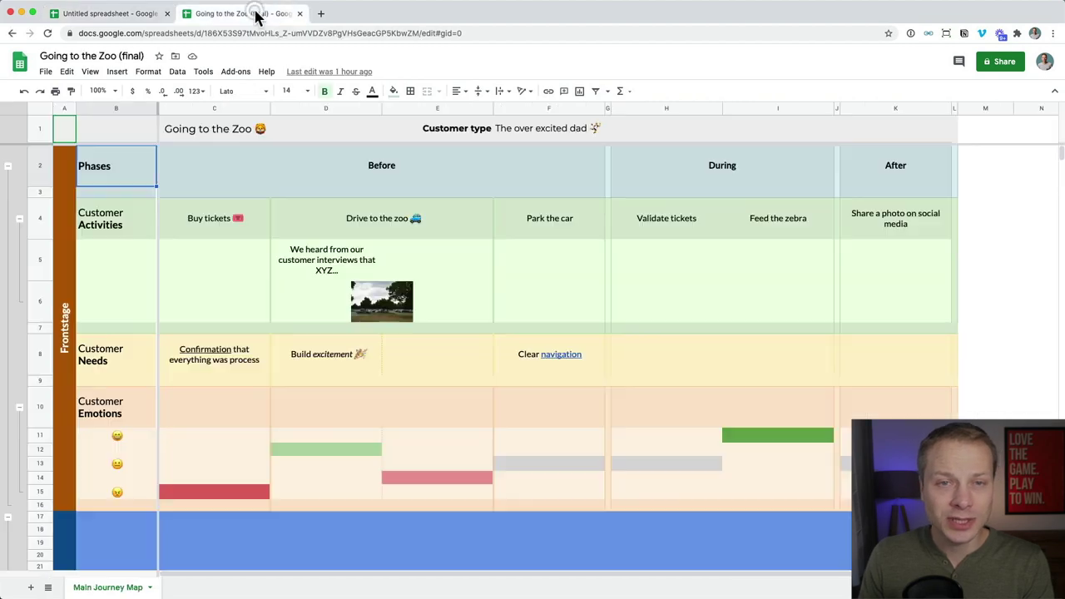
{"action": "left_click", "coordinate": [300, 14]}
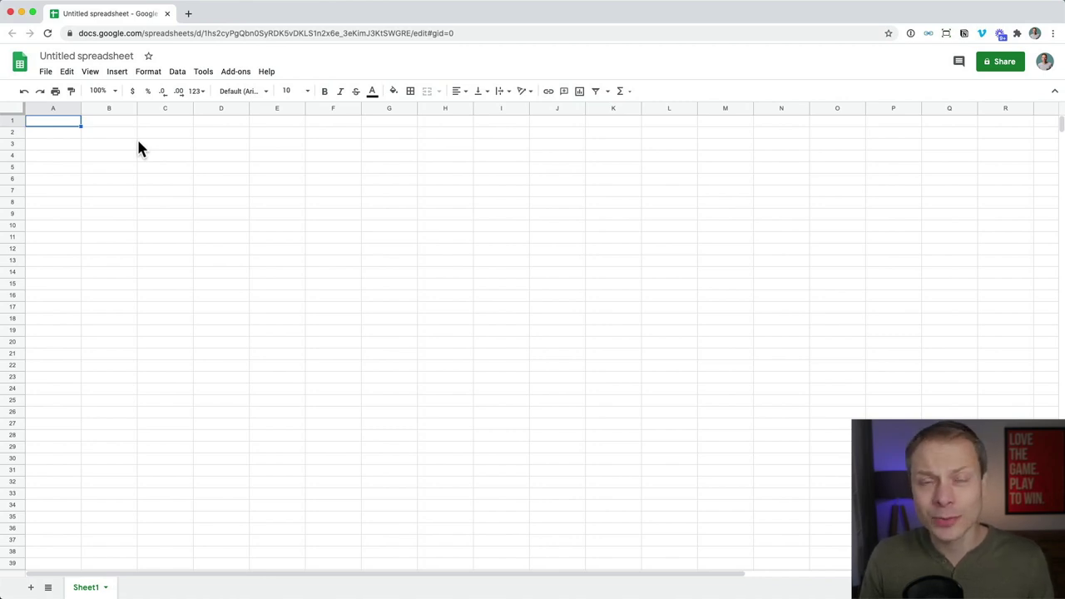
Rename the blank spreadsheet to 'Goo to the Zoo', correcting a typo in the title
{"action": "left_click", "coordinate": [102, 56]}
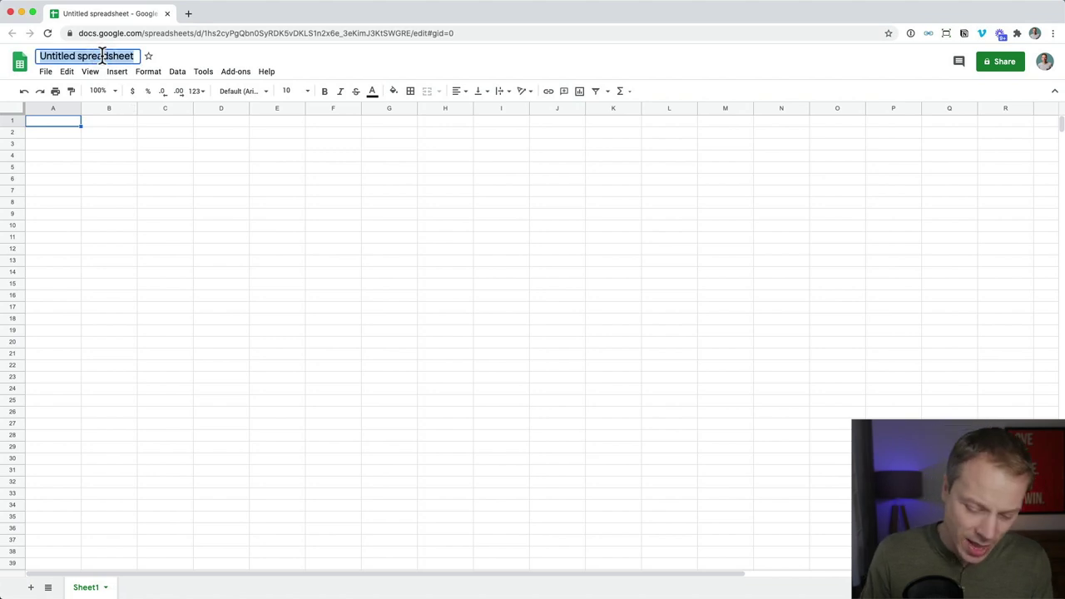
{"action": "type", "text": "Goo"}
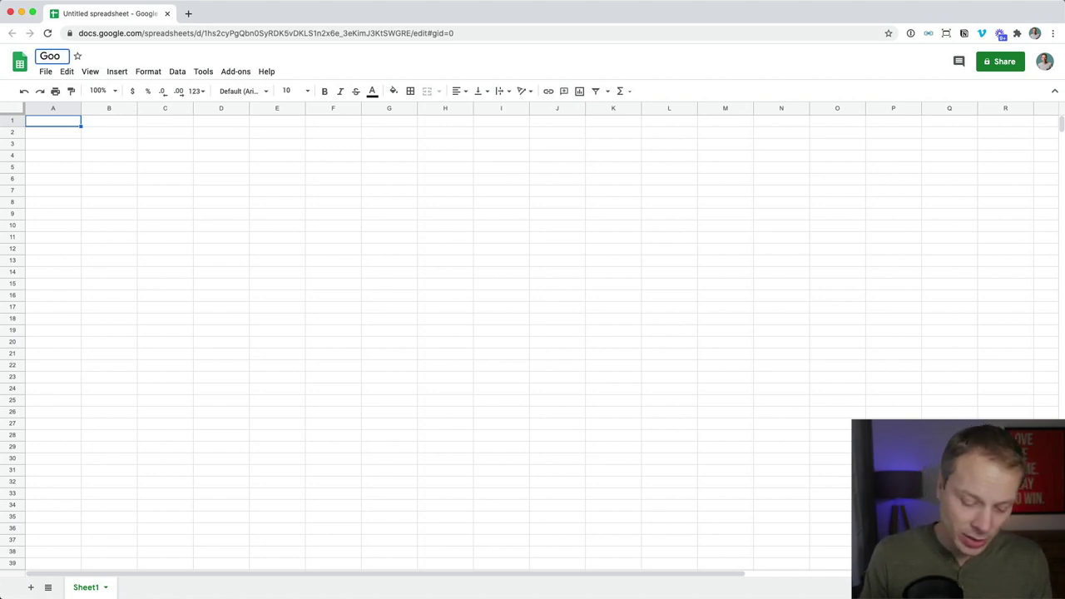
{"action": "type", "text": " Zo th Zo"}
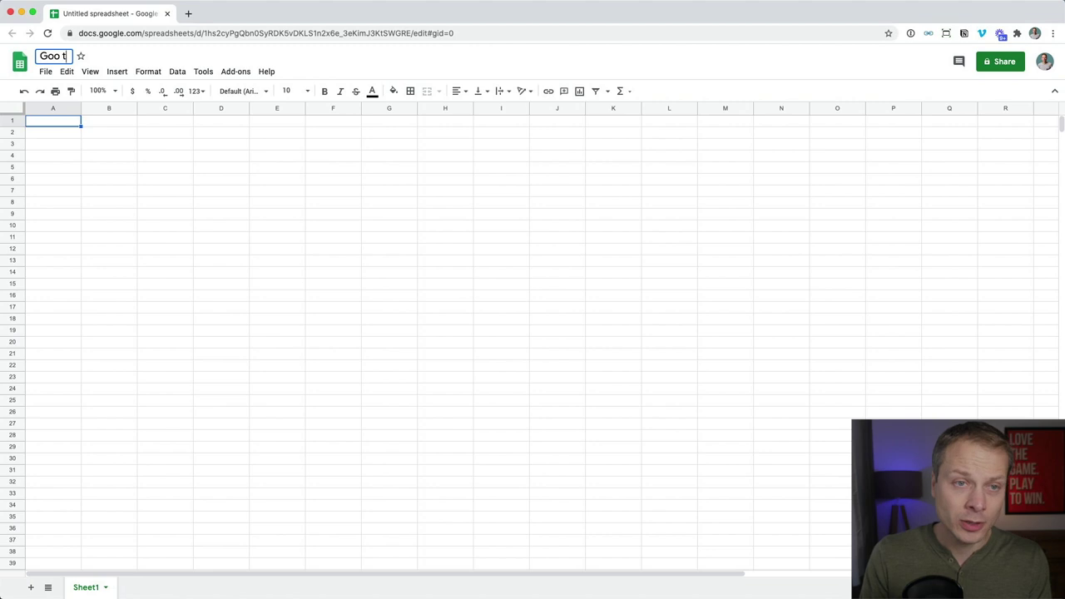
{"action": "key", "text": "BackSpace"}
{"action": "key", "text": "BackSpace"}
{"action": "key", "text": "BackSpace"}
{"action": "type", "text": "e Zoo"}
{"action": "key", "text": "Return"}
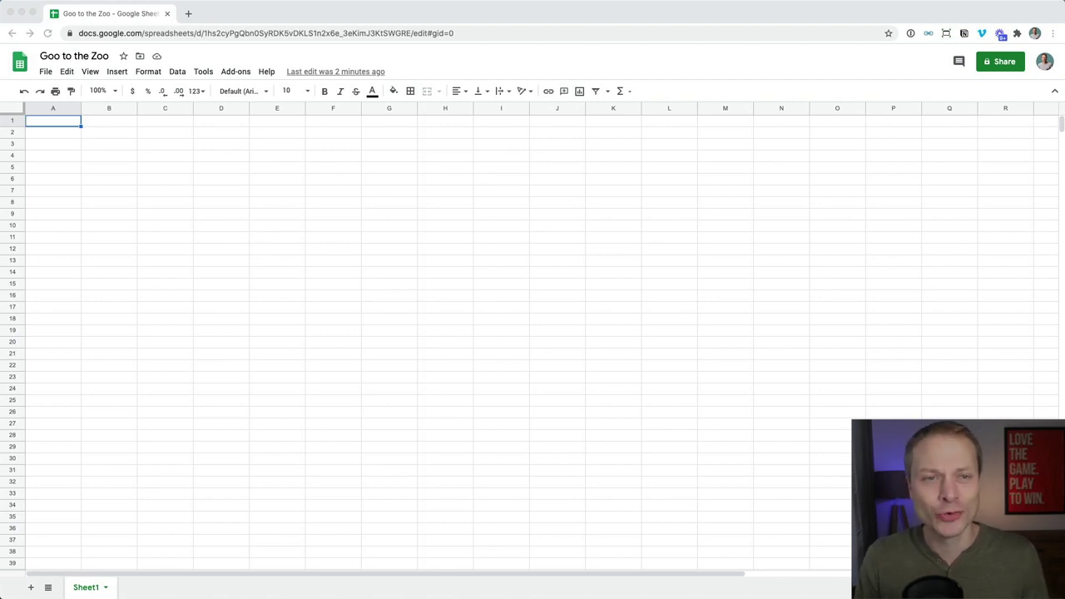
Enter 'Going to the Zoo' in A1 and correct the file name to 'Going to the Zoo'
{"action": "left_click", "coordinate": [74, 142]}
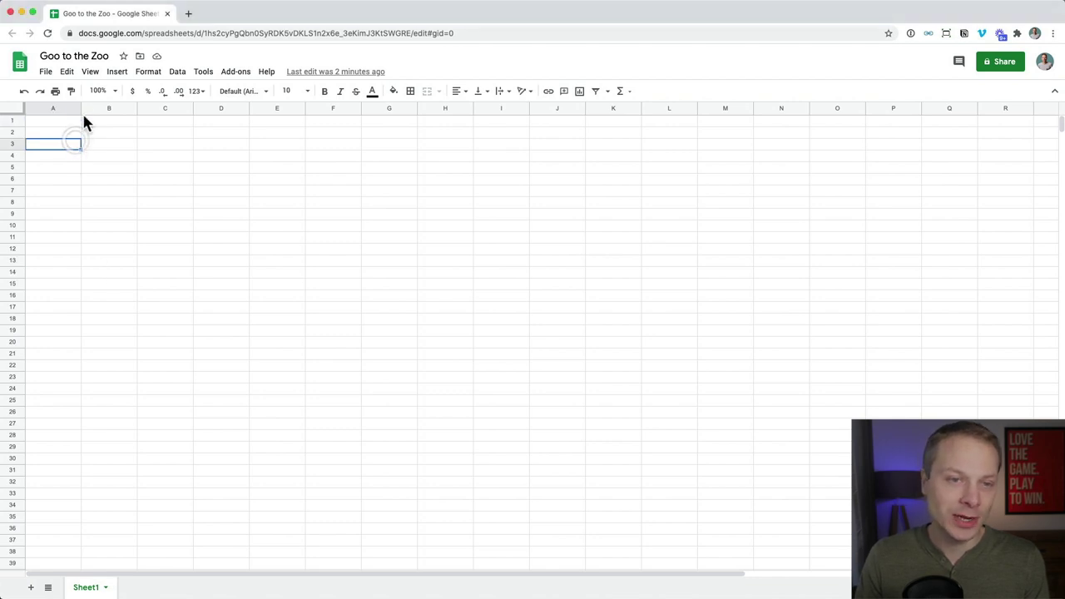
{"action": "left_click", "coordinate": [68, 126]}
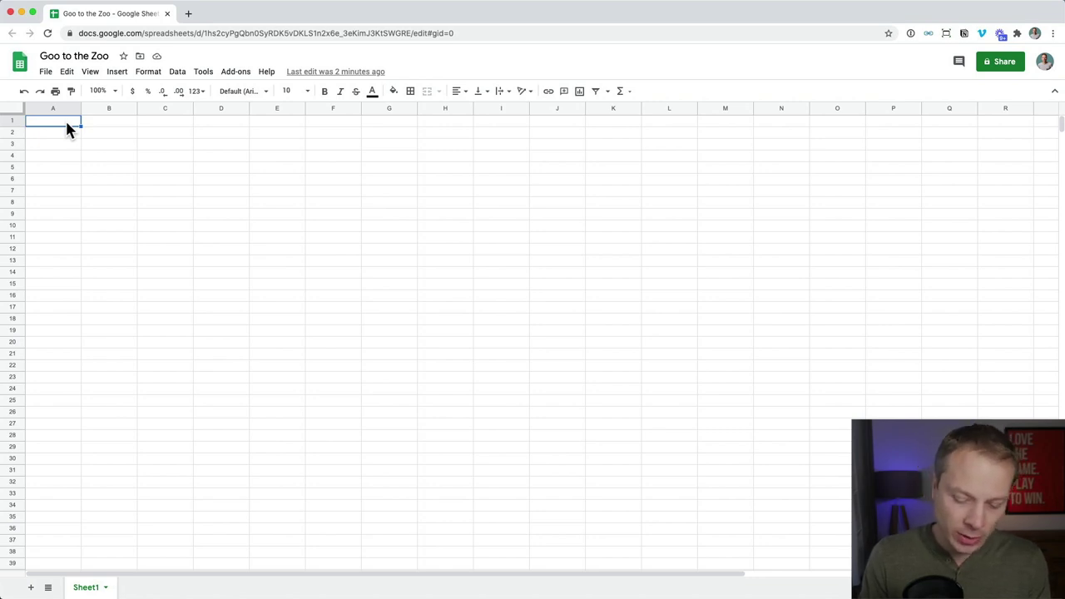
{"action": "type", "text": "G"}
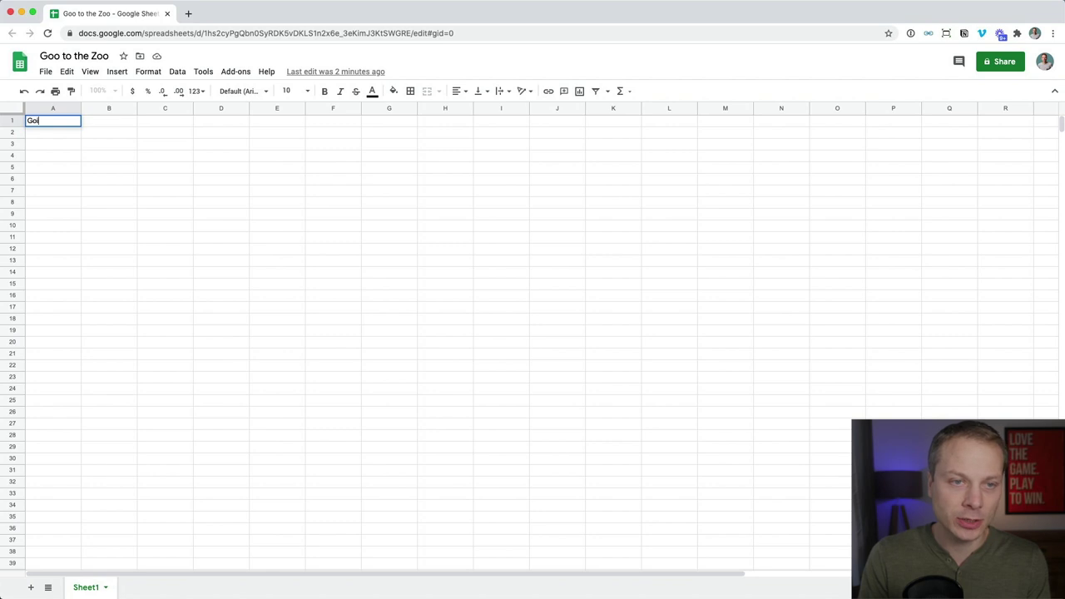
{"action": "type", "text": "oing to the Zoo"}
{"action": "key", "text": "Return"}
{"action": "left_click", "coordinate": [63, 54]}
{"action": "type", "text": "ing"}
{"action": "key", "text": "Return"}
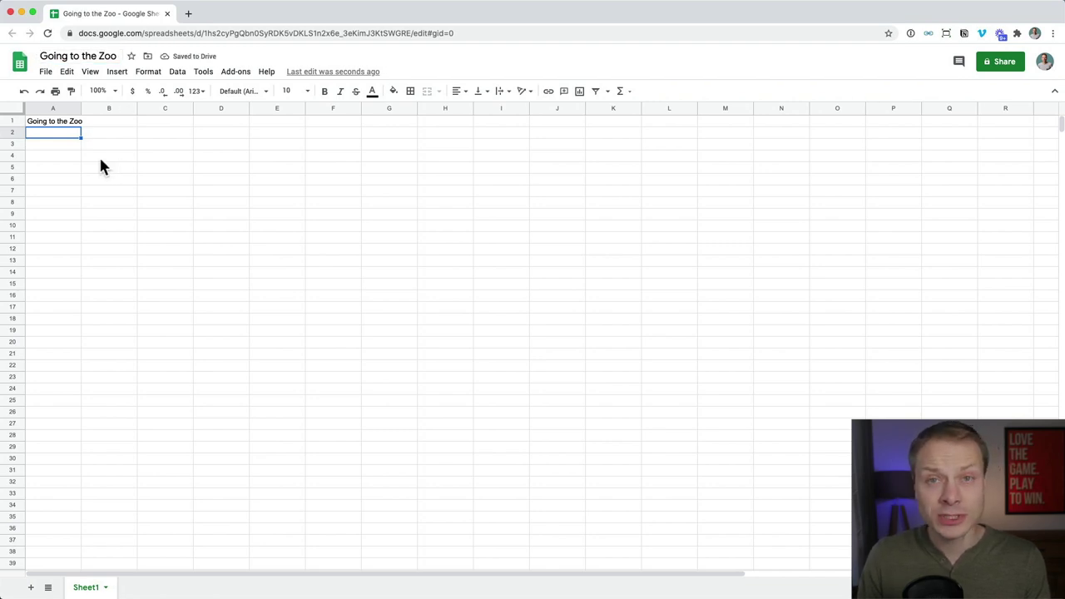
List Customer Stage, Customer Activities, Customer Needs and Customer Emotions below the title in column A
{"action": "type", "text": "Customer"}
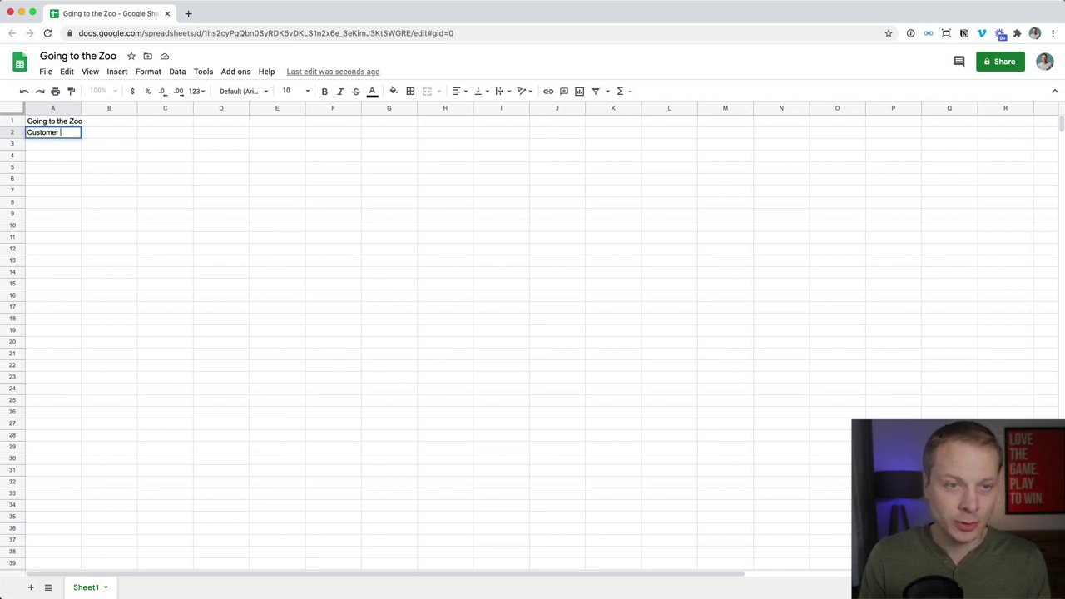
{"action": "type", "text": " Stage"}
{"action": "key", "text": "Return"}
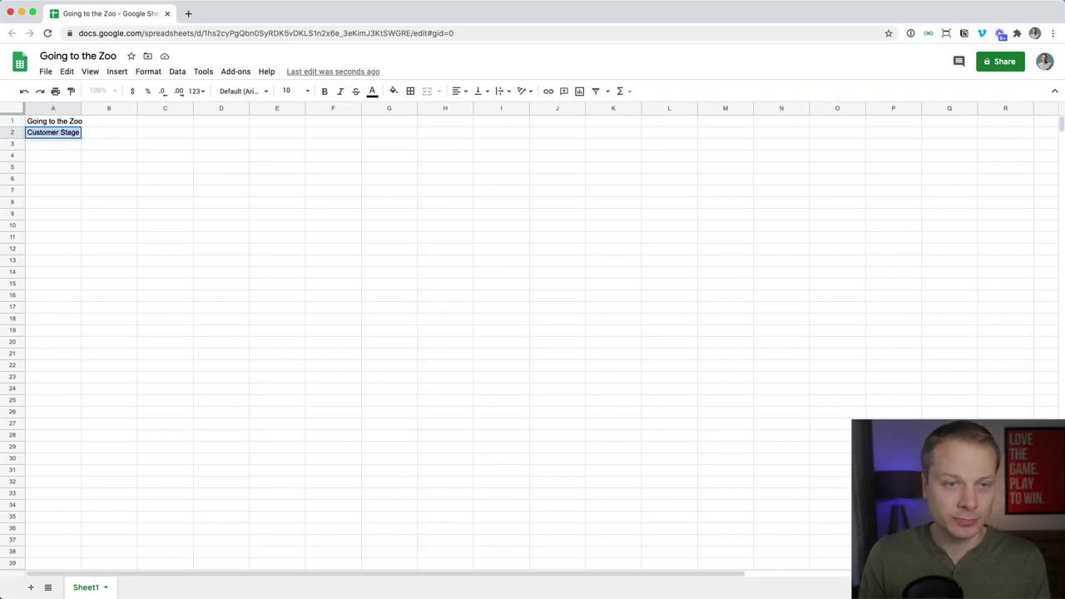
{"action": "key", "text": "Return"}
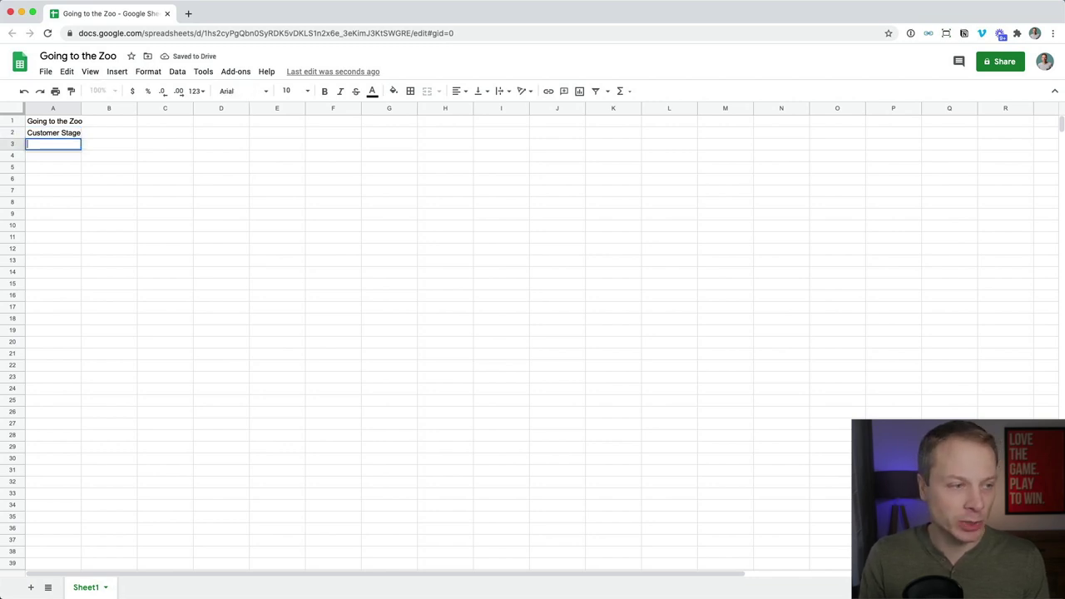
{"action": "type", "text": "Customer A"}
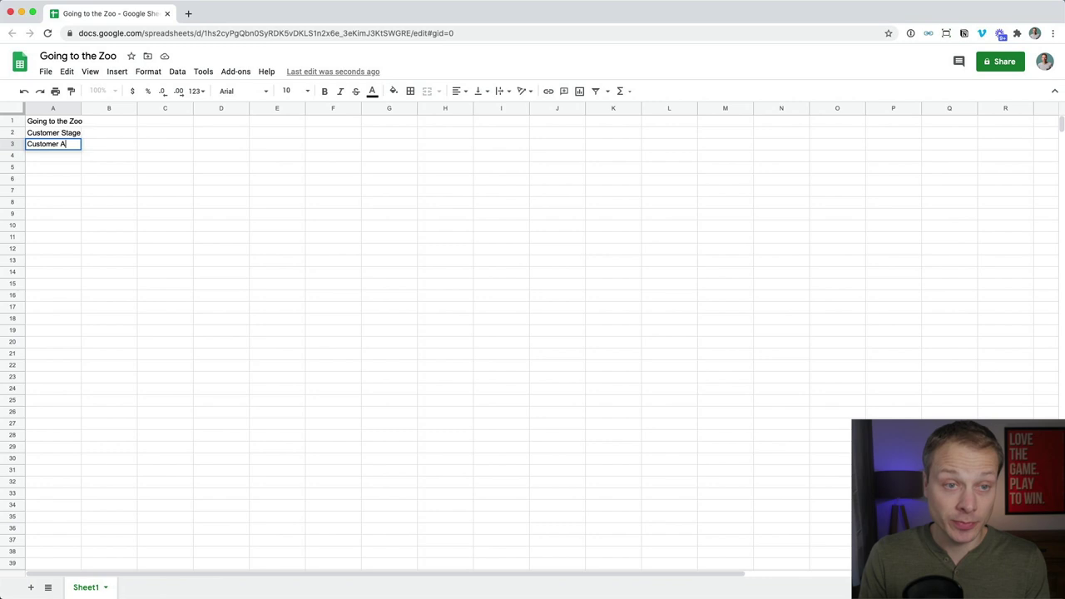
{"action": "type", "text": "ctivities"}
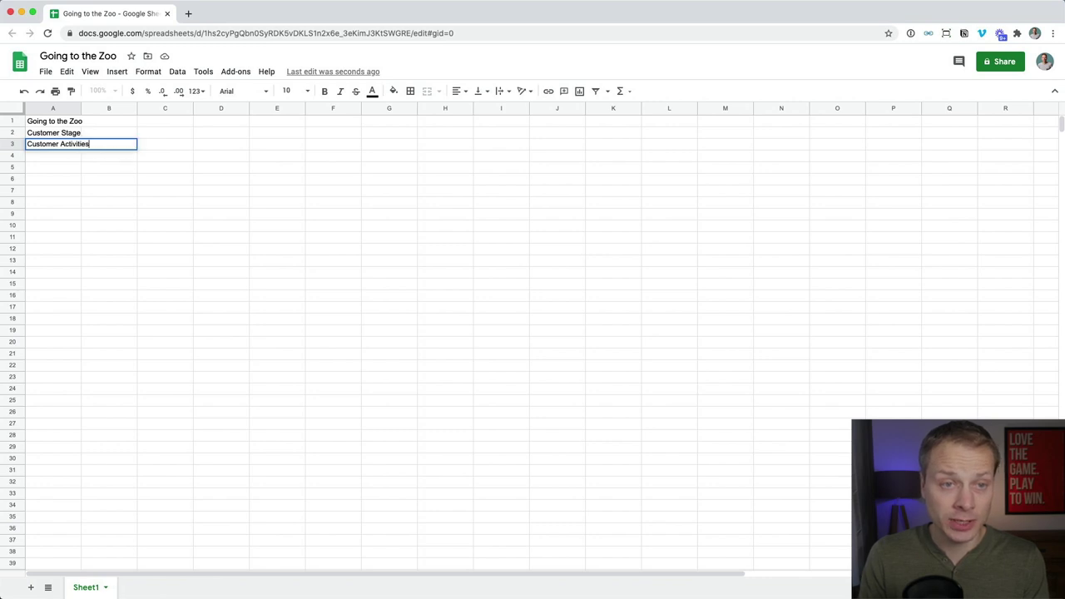
{"action": "key", "text": "Return"}
{"action": "key", "text": "Return"}
{"action": "type", "text": "Customer Needs"}
{"action": "key", "text": "Return"}
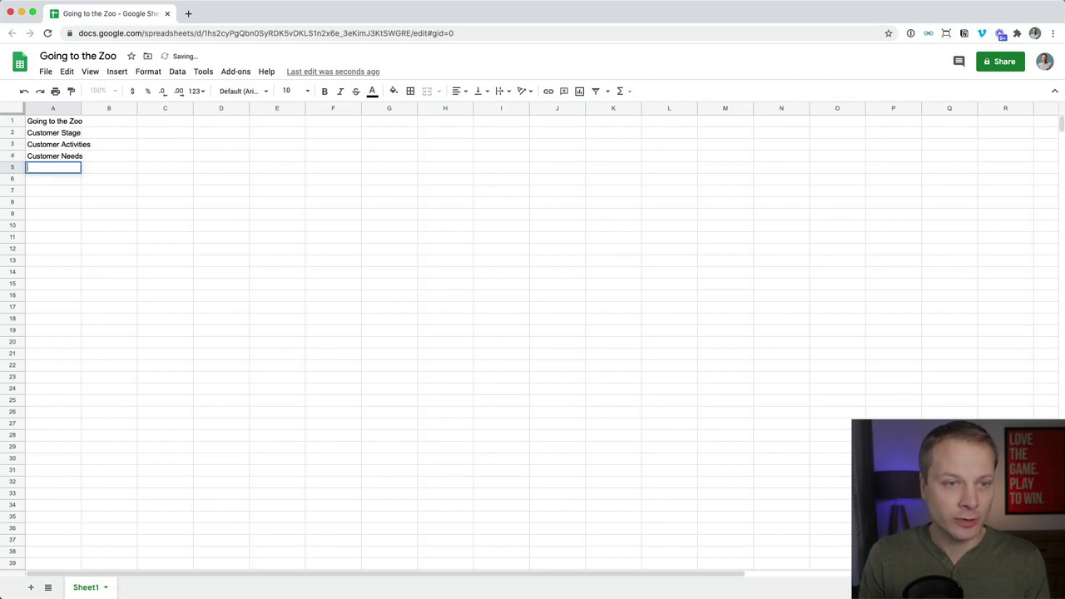
{"action": "type", "text": "Customer "}
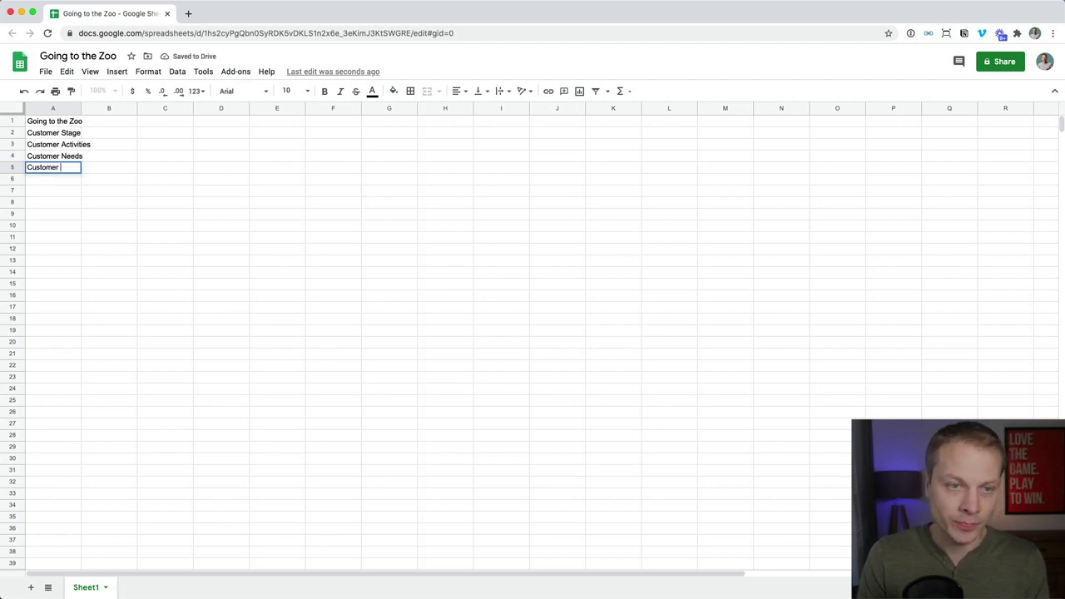
{"action": "type", "text": "Emotions"}
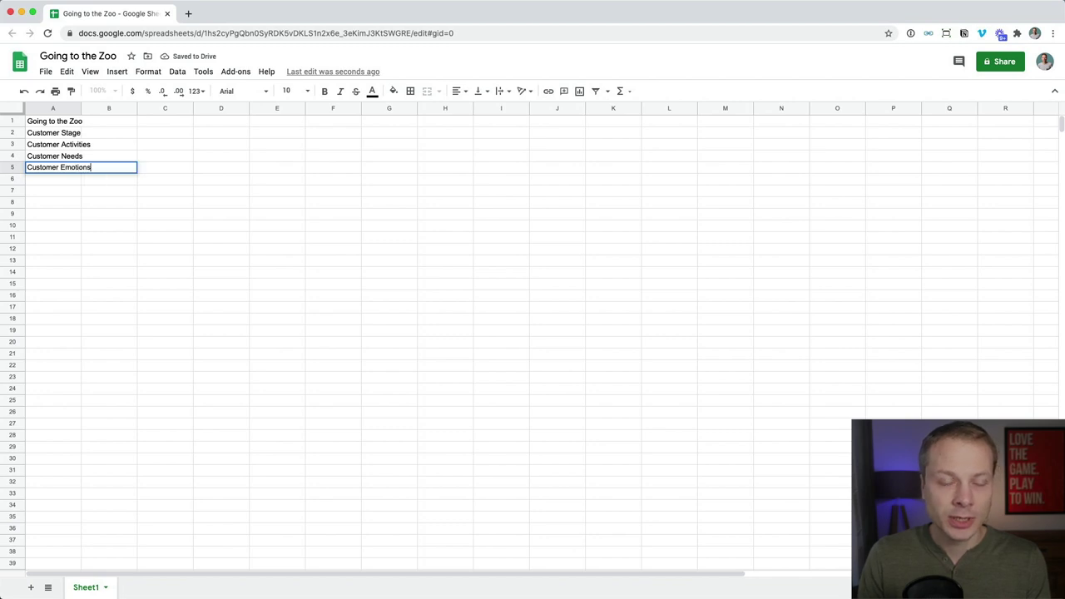
{"action": "key", "text": "Return"}
{"action": "left_click", "coordinate": [84, 146]}
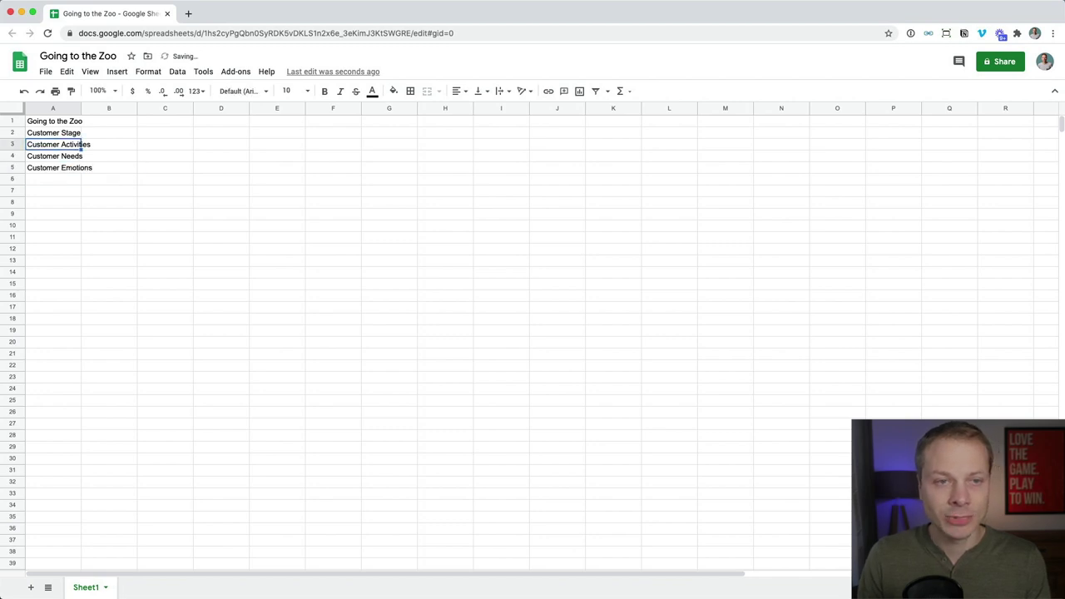
{"action": "left_click", "coordinate": [125, 179]}
{"action": "left_click", "coordinate": [115, 158]}
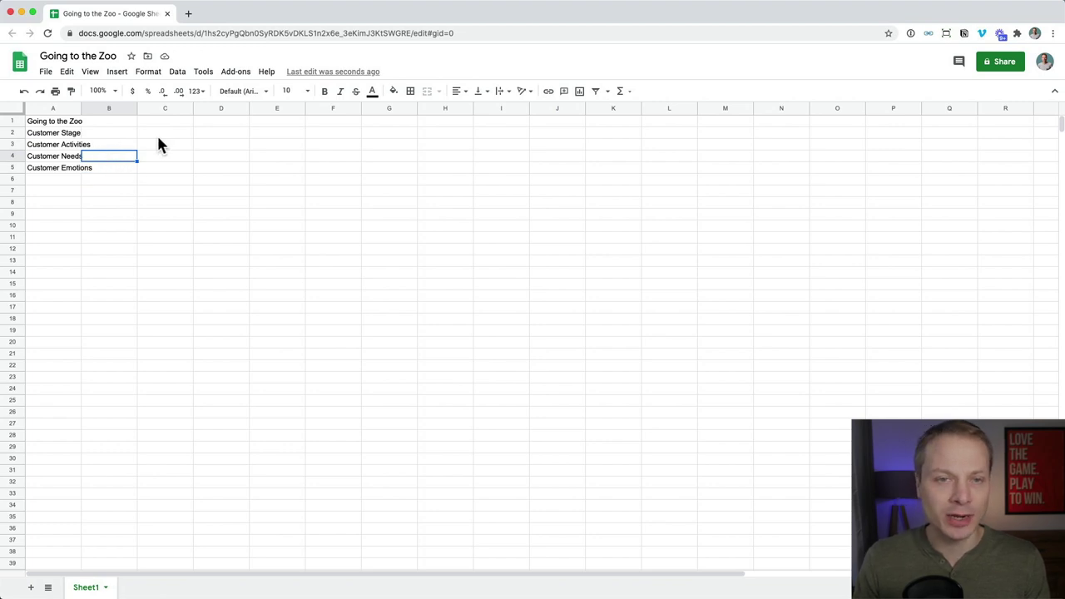
{"action": "left_click", "coordinate": [79, 145]}
Apply the Lato font to every cell in the sheet
{"action": "left_click", "coordinate": [12, 108]}
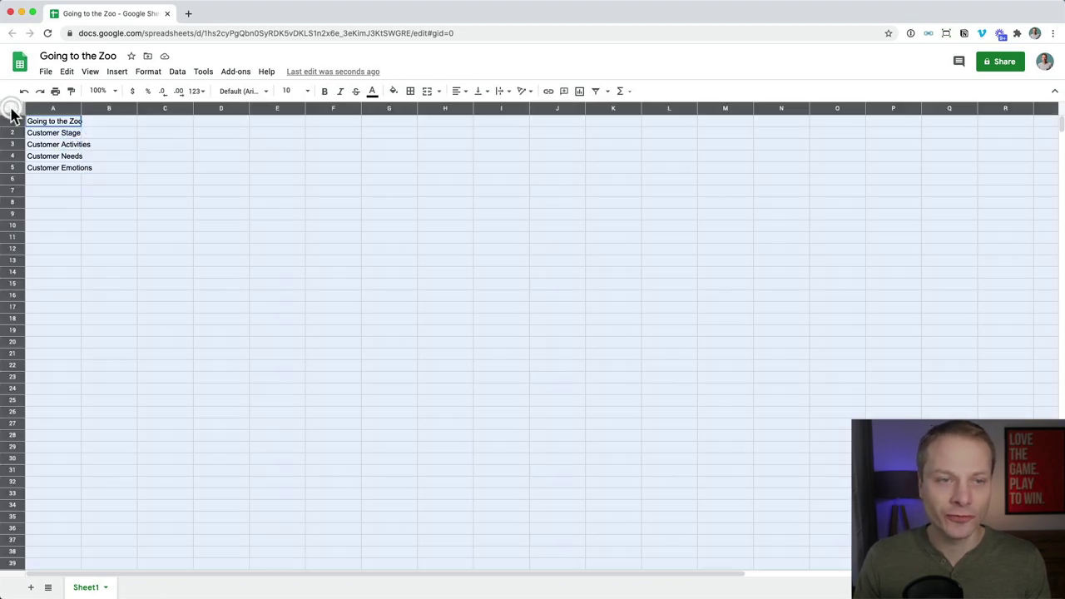
{"action": "left_click", "coordinate": [254, 94]}
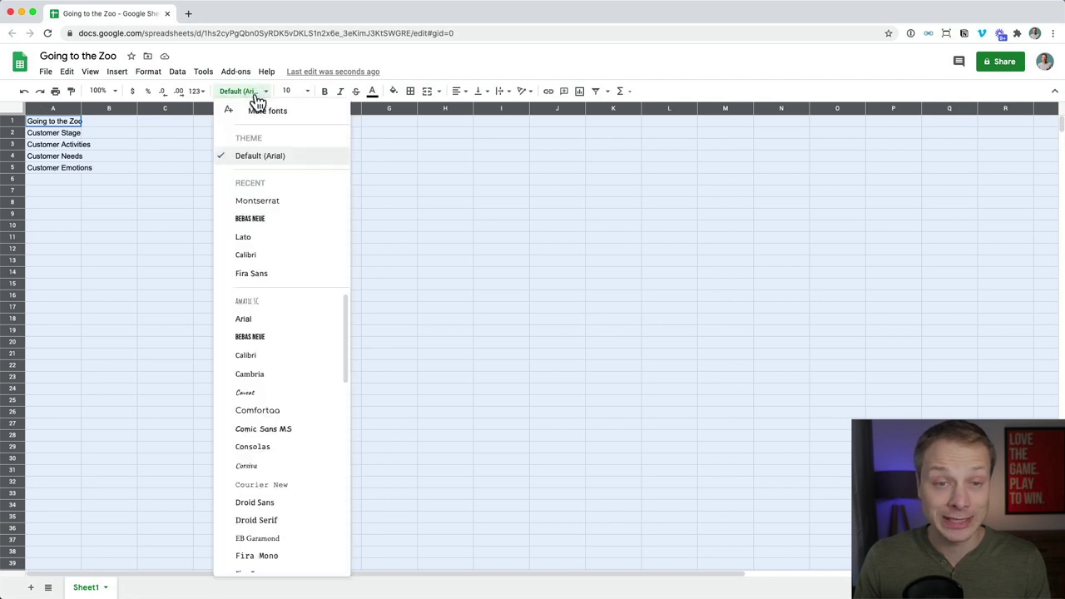
{"action": "left_click", "coordinate": [276, 239]}
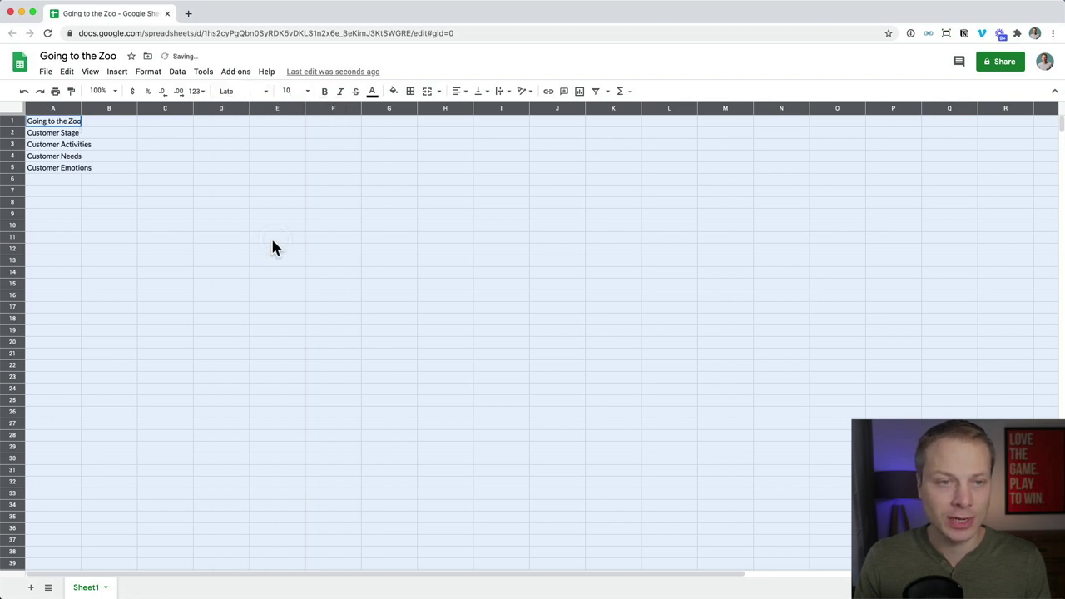
{"action": "left_click", "coordinate": [63, 217]}
{"action": "left_click", "coordinate": [88, 143]}
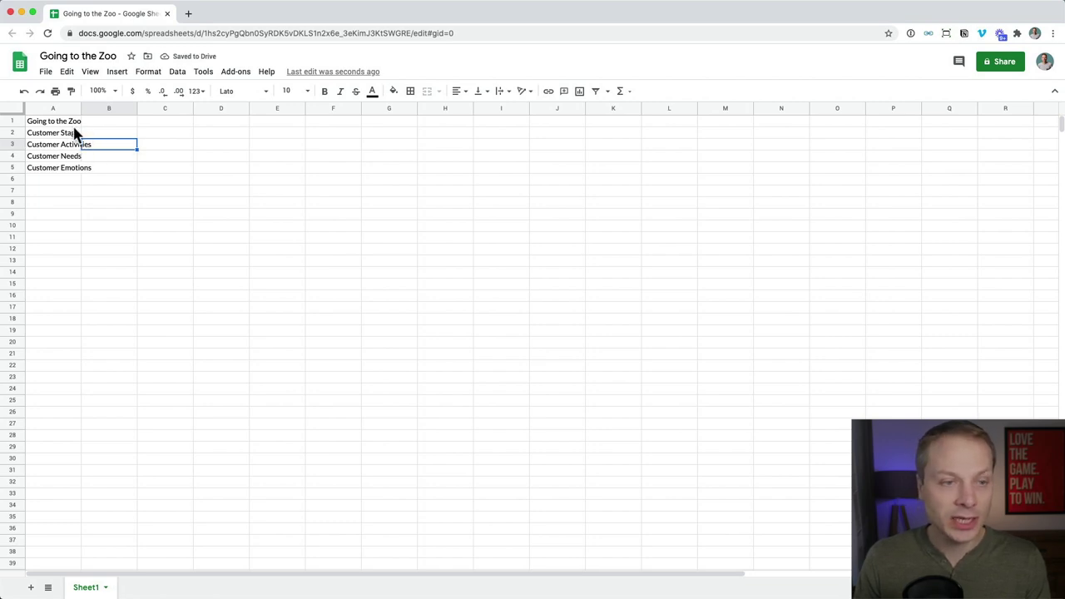
{"action": "left_click", "coordinate": [219, 205]}
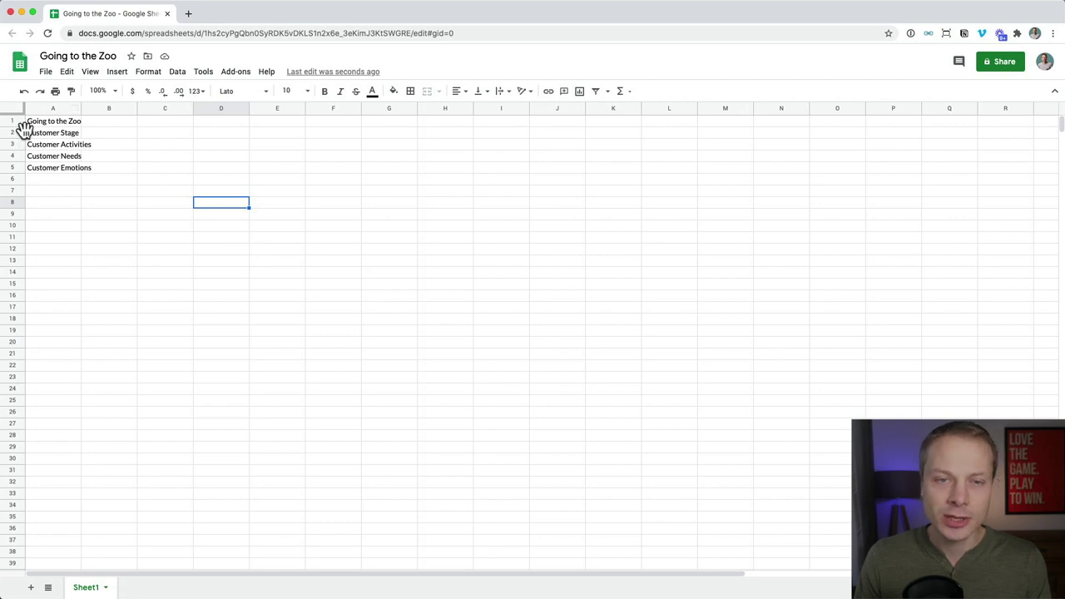
Select the title cells A1:C1 to prepare for colouring
{"action": "left_click", "coordinate": [48, 136]}
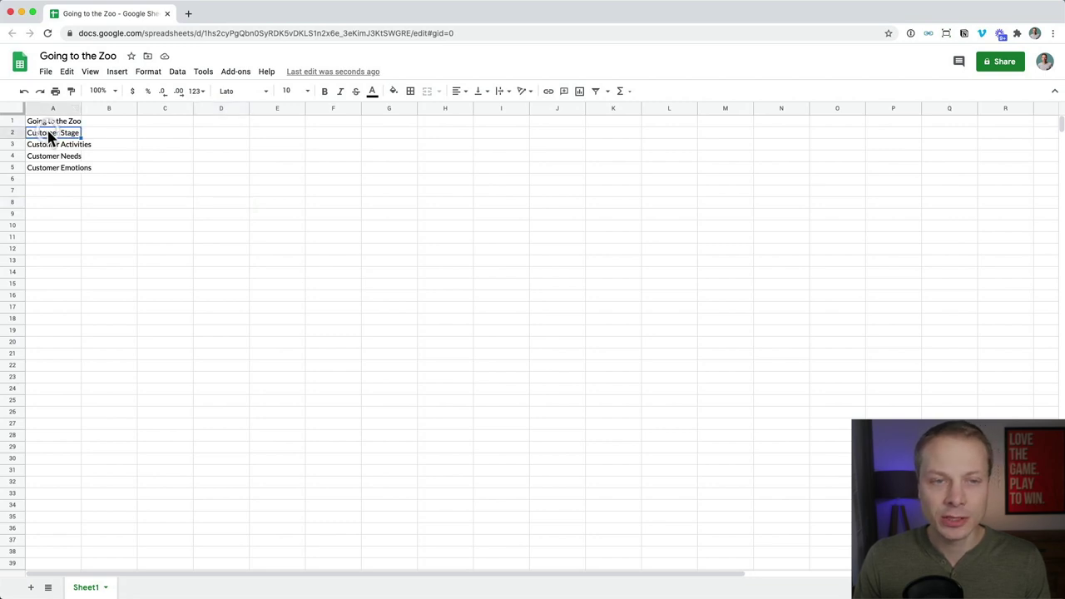
{"action": "key", "text": "shift+Right"}
{"action": "key", "text": "shift+Right"}
{"action": "key", "text": "shift+Right"}
{"action": "key", "text": "shift+Right"}
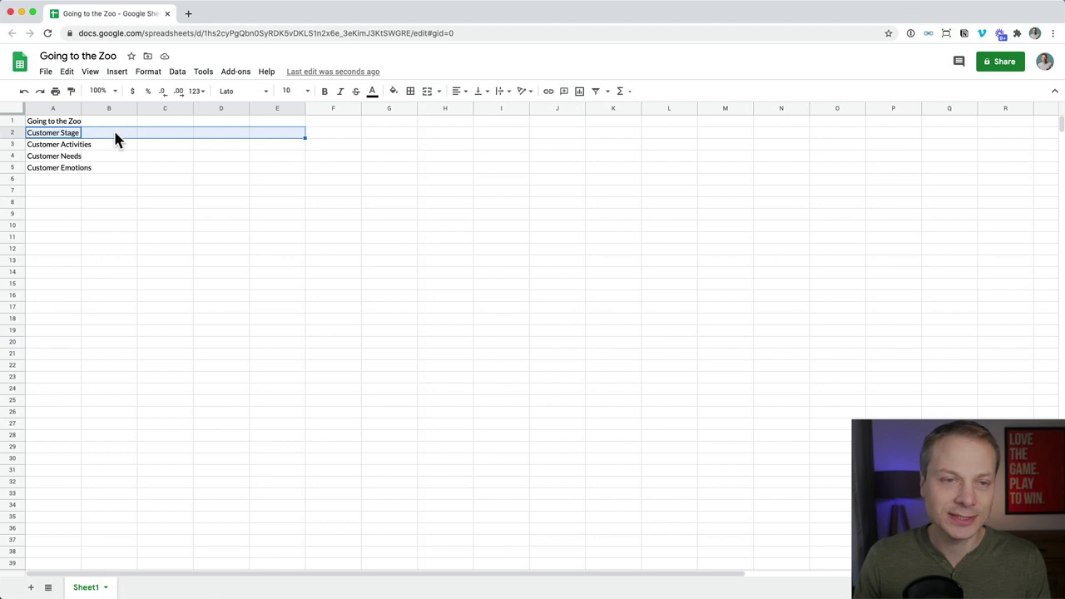
{"action": "left_click", "coordinate": [115, 139]}
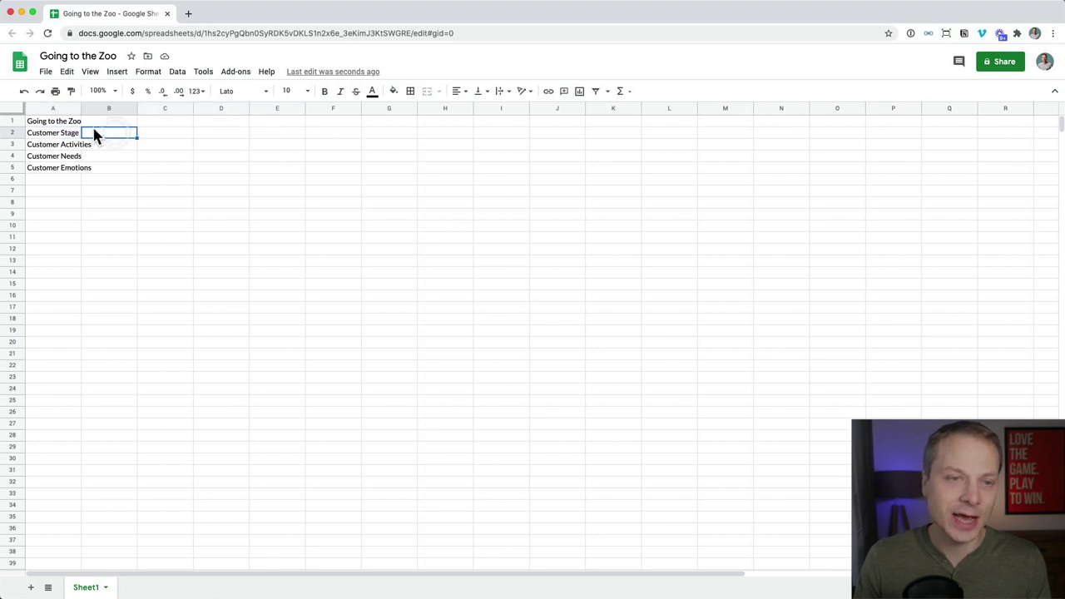
{"action": "left_click", "coordinate": [48, 123]}
{"action": "left_click", "coordinate": [185, 125], "text": "shift"}
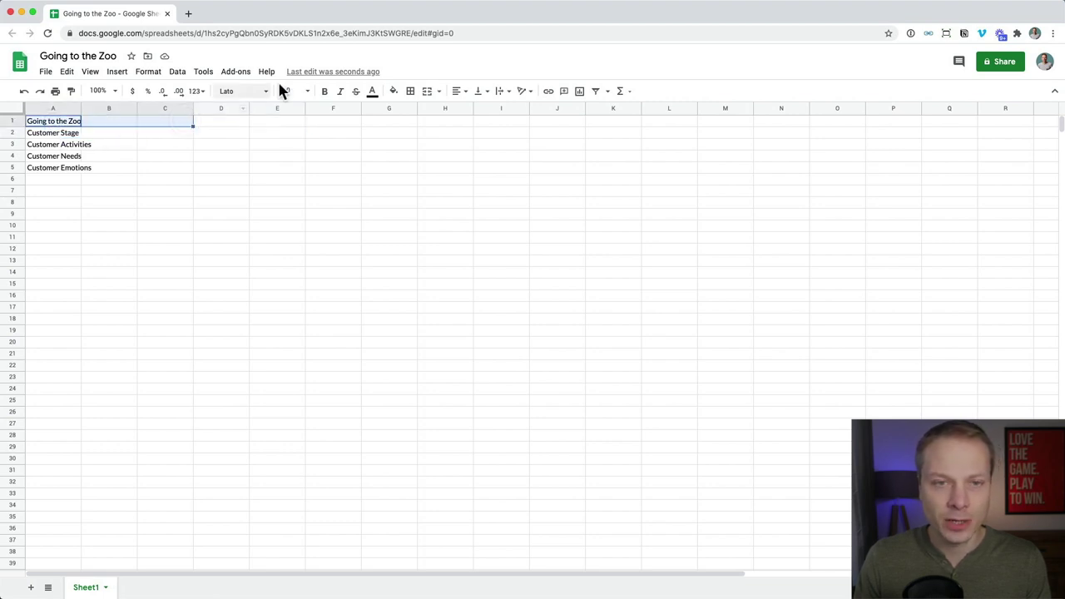
Fill the title row A1:C1 light grey and the Customer Stage row A2:C2 light blue
{"action": "left_click", "coordinate": [394, 91]}
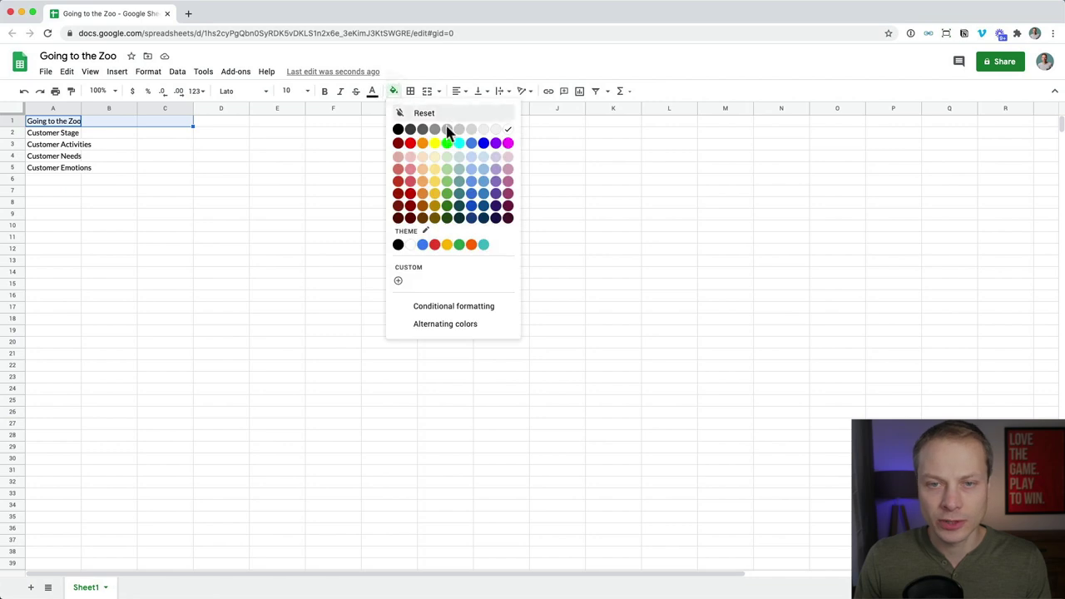
{"action": "left_click", "coordinate": [504, 131]}
{"action": "left_click", "coordinate": [246, 146]}
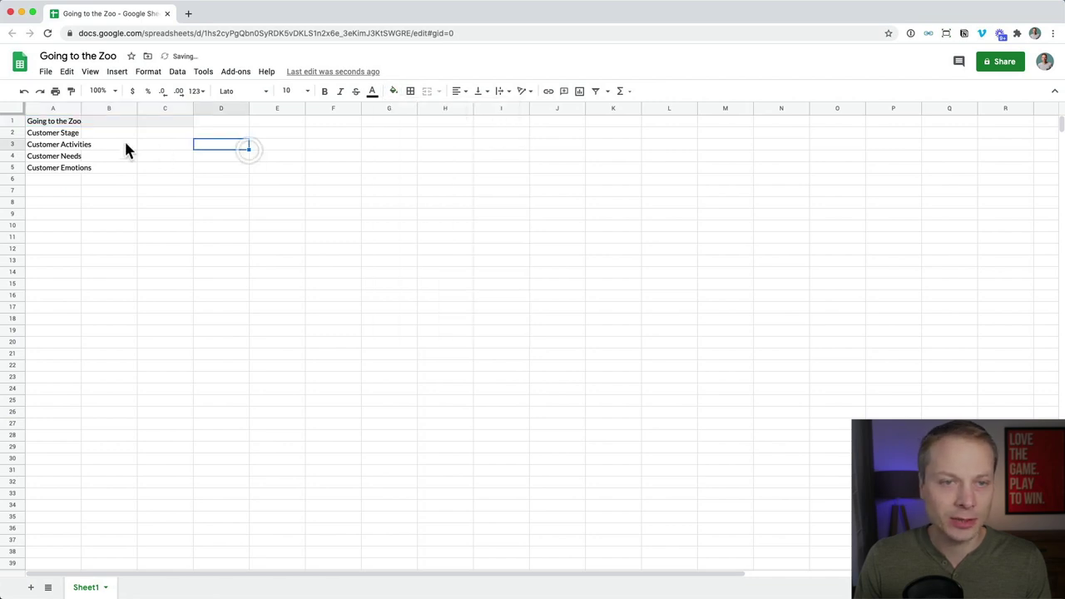
{"action": "left_click", "coordinate": [52, 134]}
{"action": "left_click", "coordinate": [178, 130], "text": "shift"}
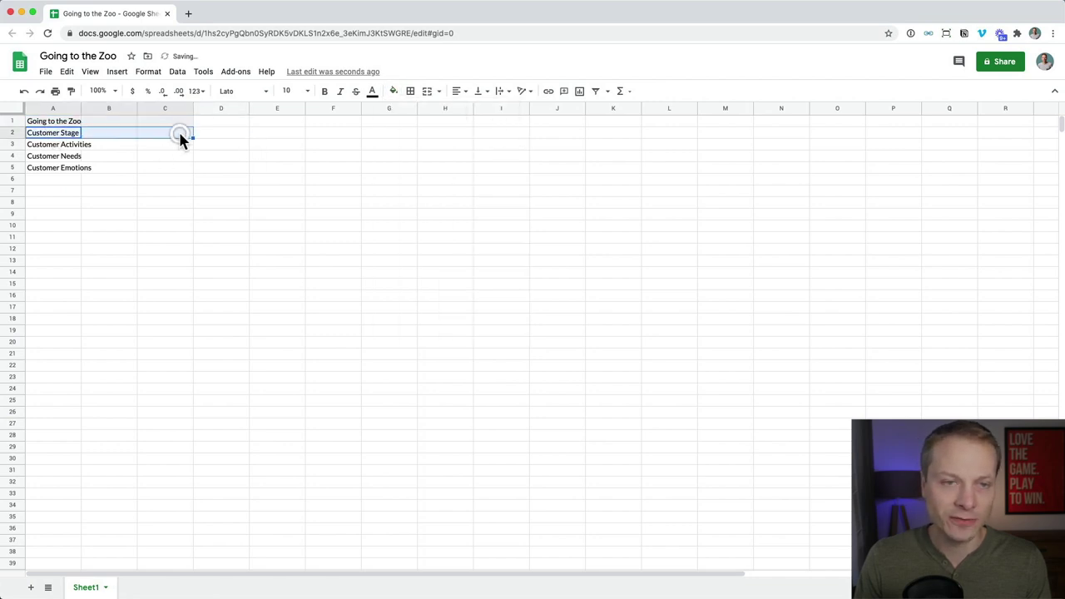
{"action": "left_click", "coordinate": [395, 93]}
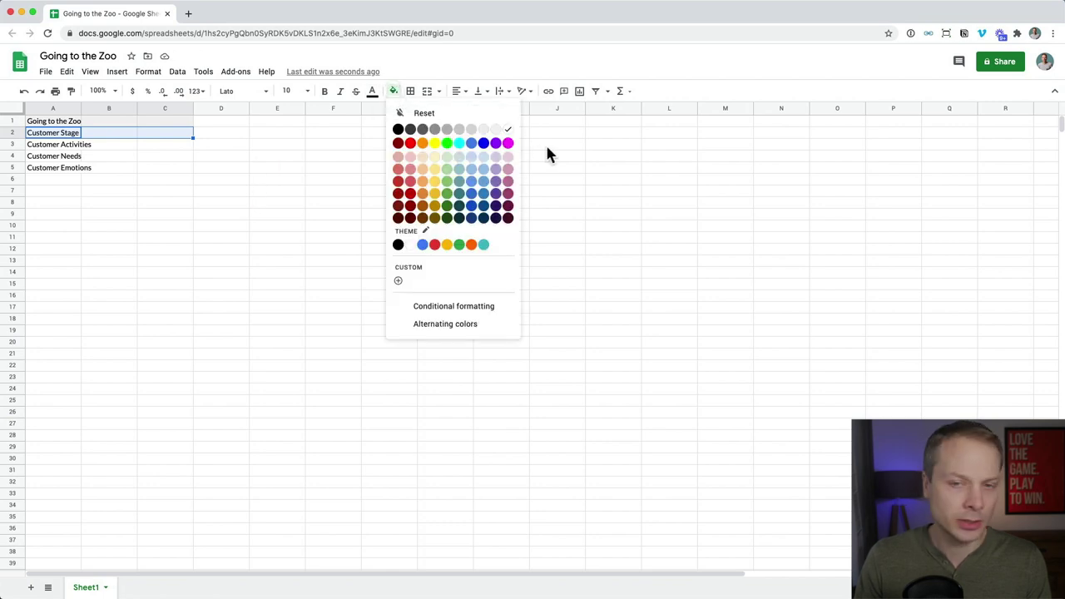
{"action": "left_click", "coordinate": [471, 169]}
Fill the Customer Activities row A3:C3 light cyan and the Customer Needs row A4:C4 light yellow
{"action": "left_click", "coordinate": [65, 155]}
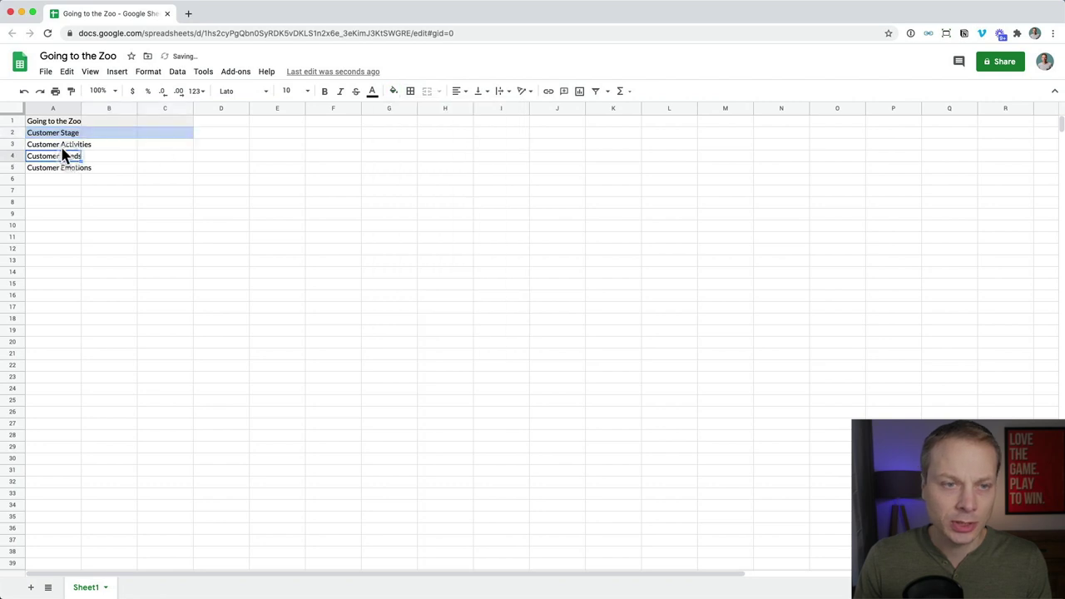
{"action": "left_click", "coordinate": [60, 145]}
{"action": "left_click", "coordinate": [182, 145], "text": "shift"}
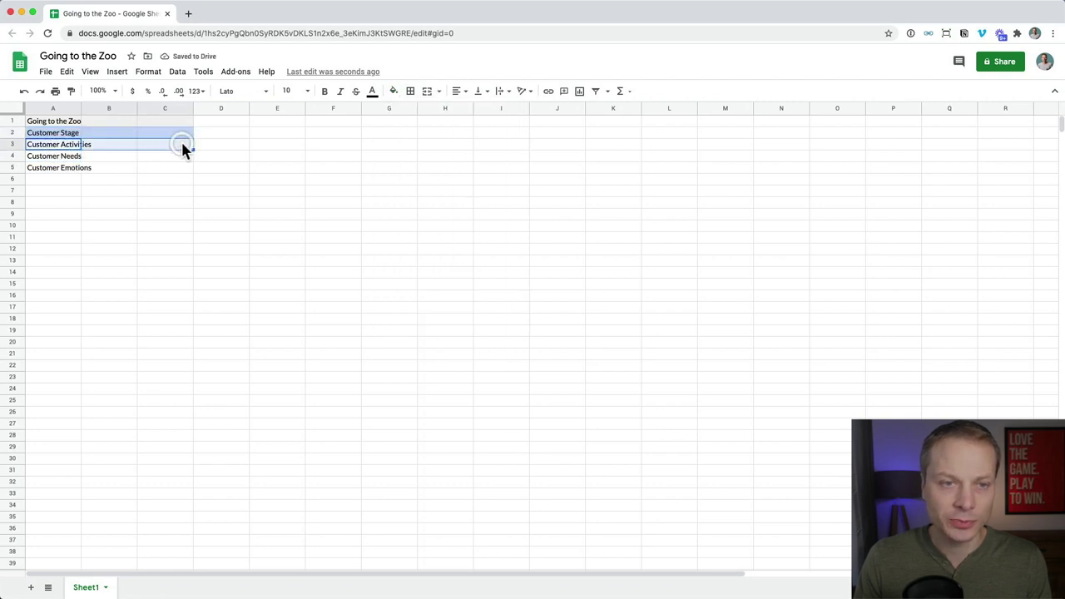
{"action": "left_click", "coordinate": [393, 91]}
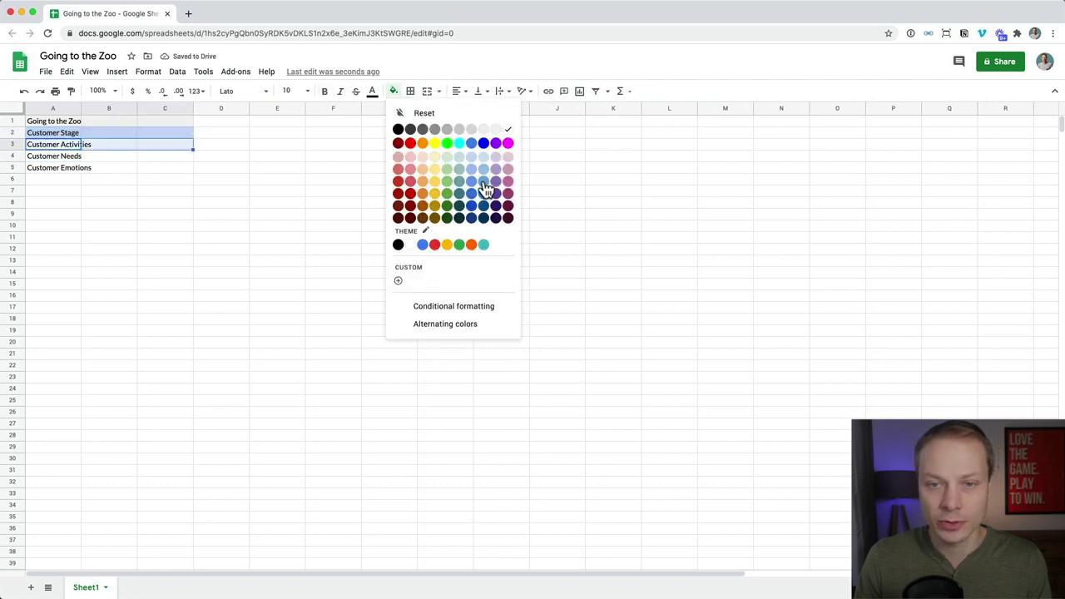
{"action": "left_click", "coordinate": [459, 169]}
{"action": "left_click", "coordinate": [57, 157]}
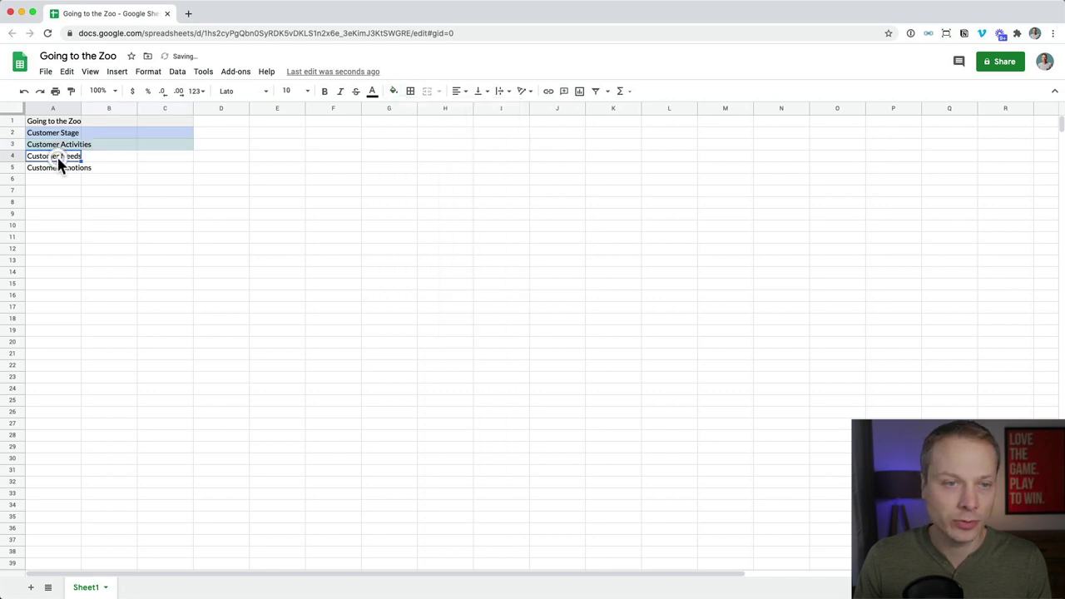
{"action": "left_click", "coordinate": [163, 155], "text": "shift"}
{"action": "left_click", "coordinate": [394, 92]}
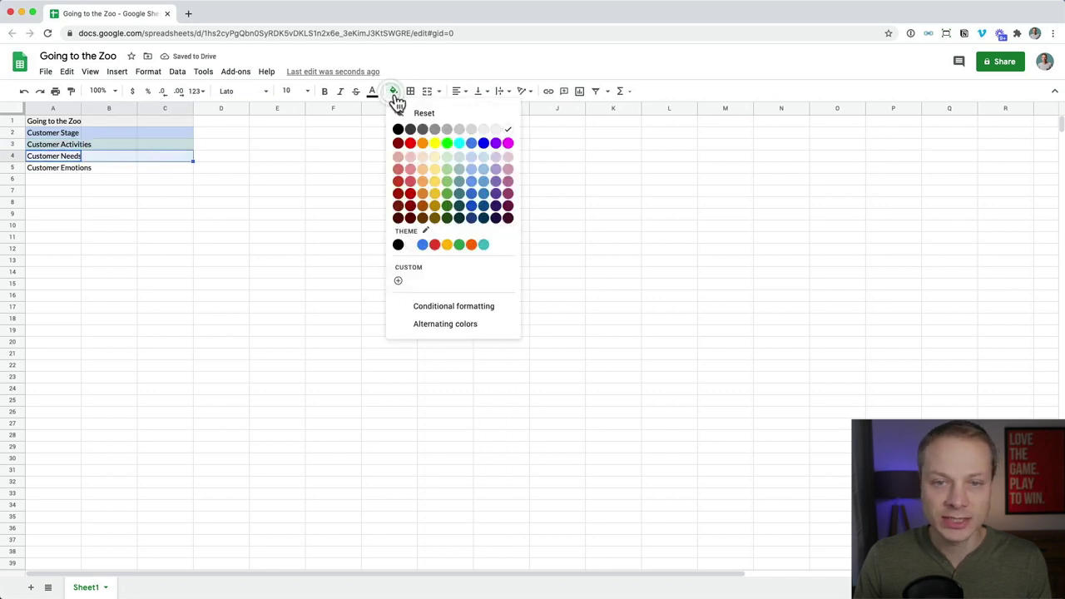
{"action": "left_click", "coordinate": [447, 169]}
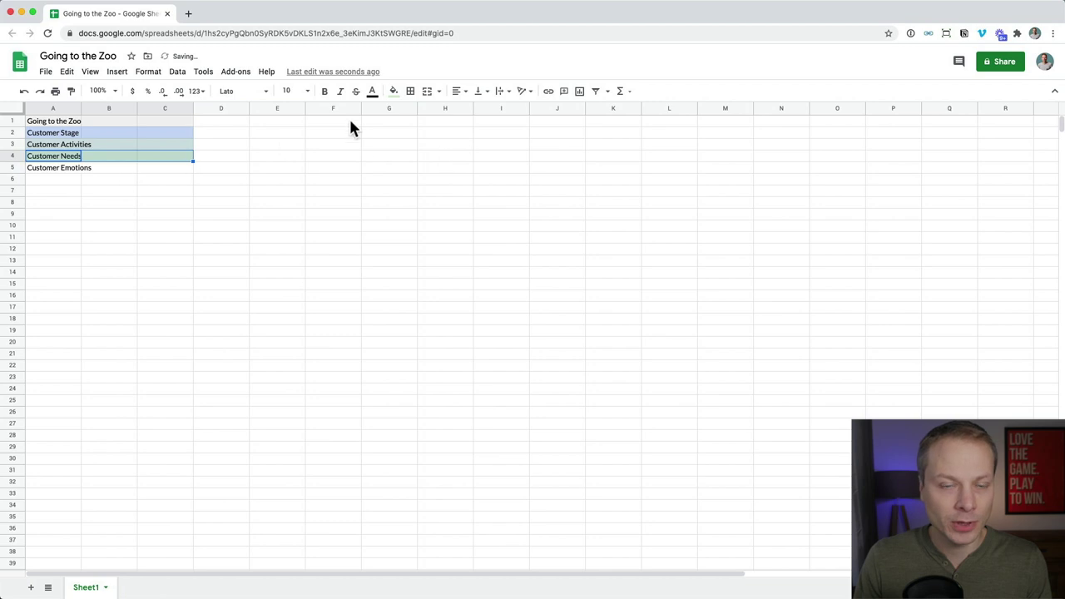
{"action": "left_click", "coordinate": [391, 93]}
{"action": "left_click", "coordinate": [438, 163]}
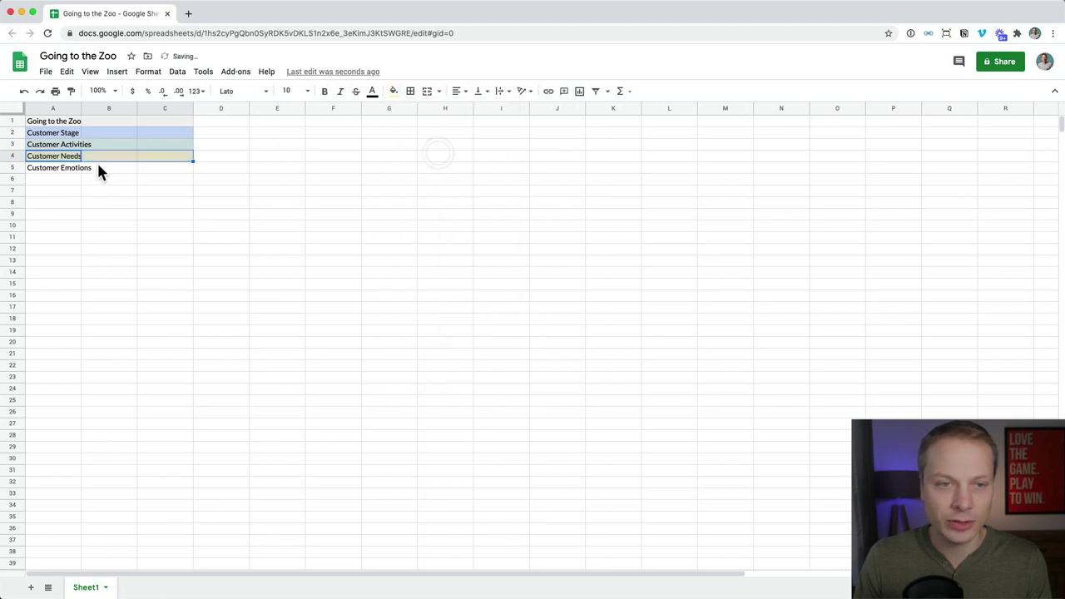
Fill the Customer Emotions row A5:C5 light orange
{"action": "left_click", "coordinate": [68, 170]}
{"action": "left_click", "coordinate": [174, 169], "text": "shift"}
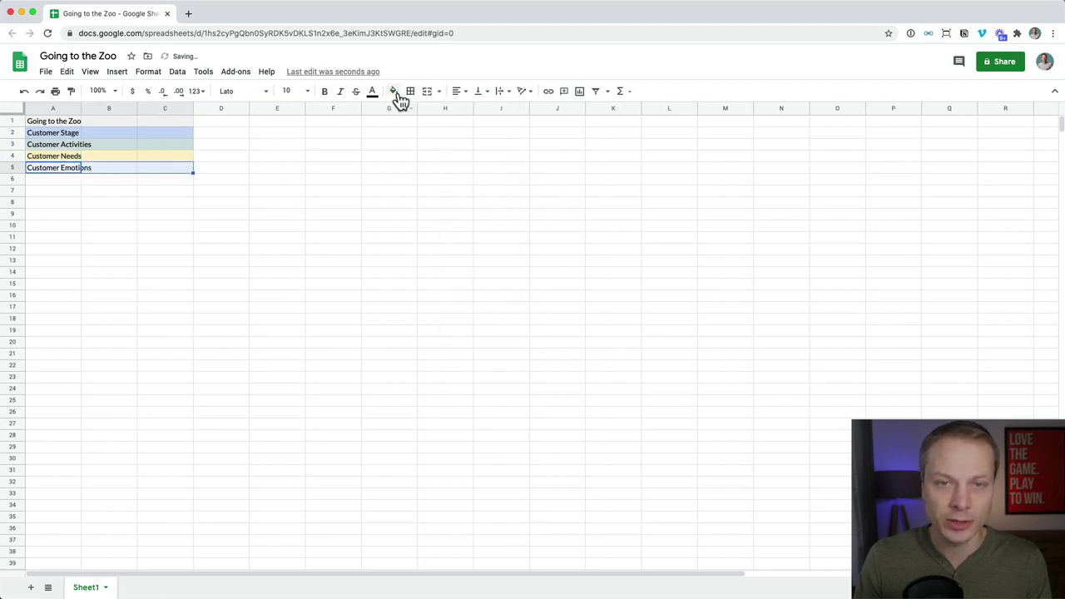
{"action": "left_click", "coordinate": [395, 91]}
{"action": "left_click", "coordinate": [424, 163]}
{"action": "left_click", "coordinate": [154, 237]}
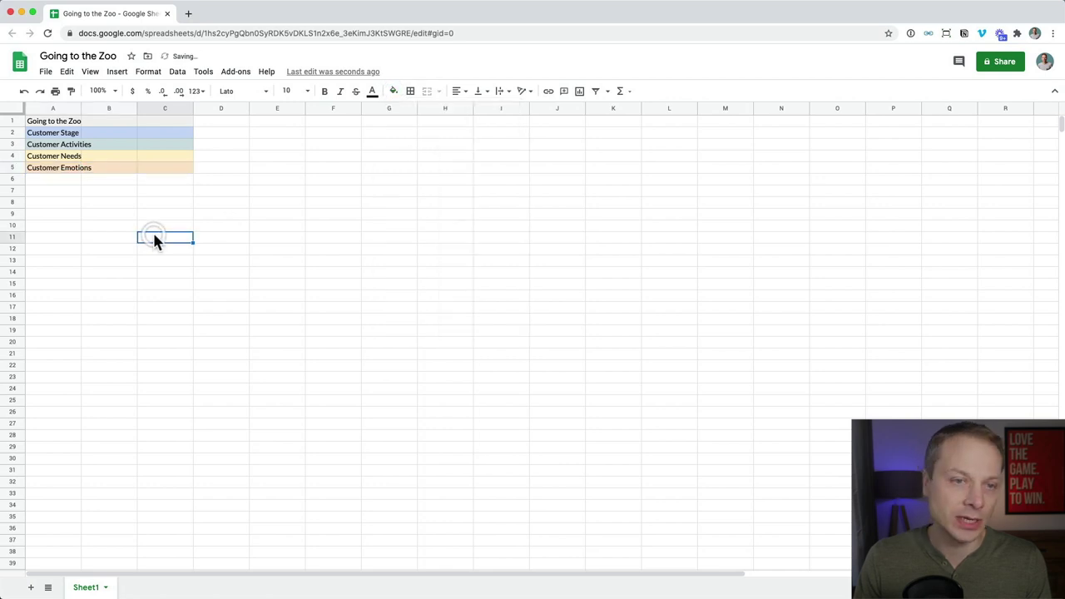
{"action": "left_click", "coordinate": [71, 203]}
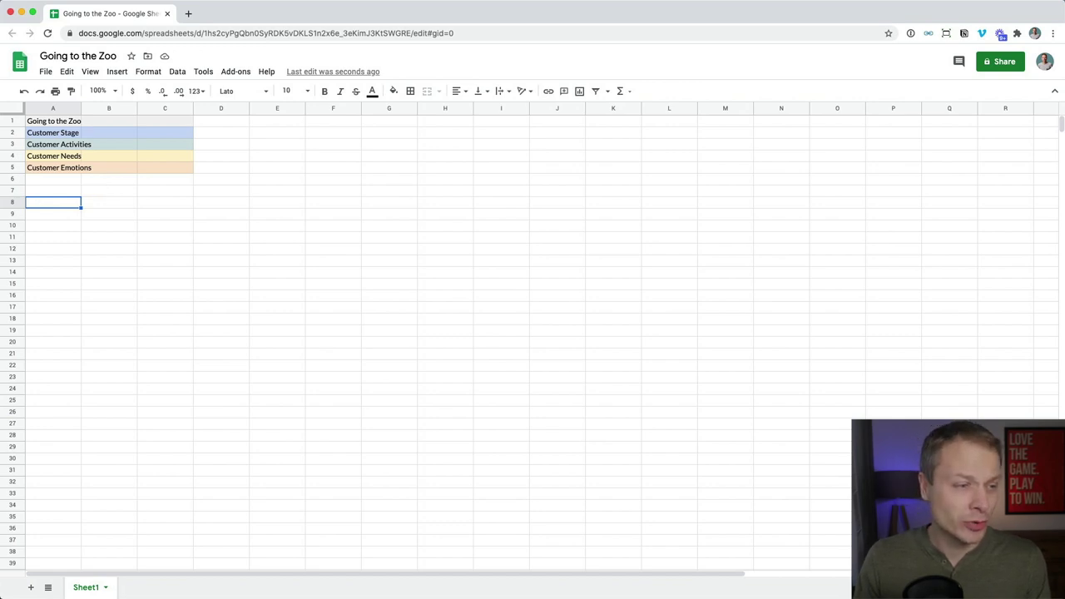
{"action": "left_click", "coordinate": [117, 202]}
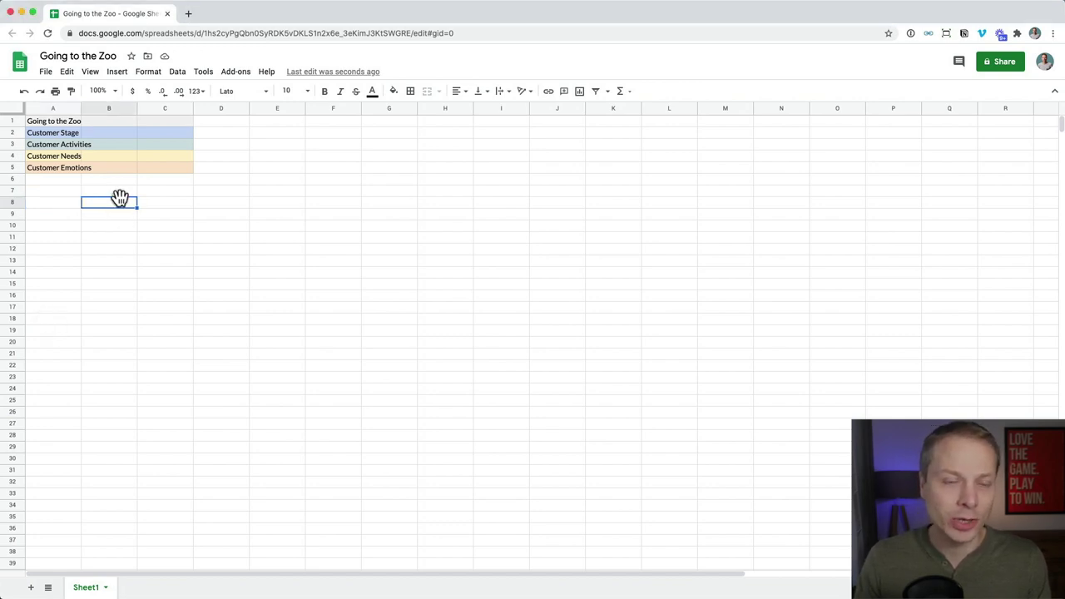
Hide the sheet gridlines from the View menu
{"action": "left_click", "coordinate": [102, 77]}
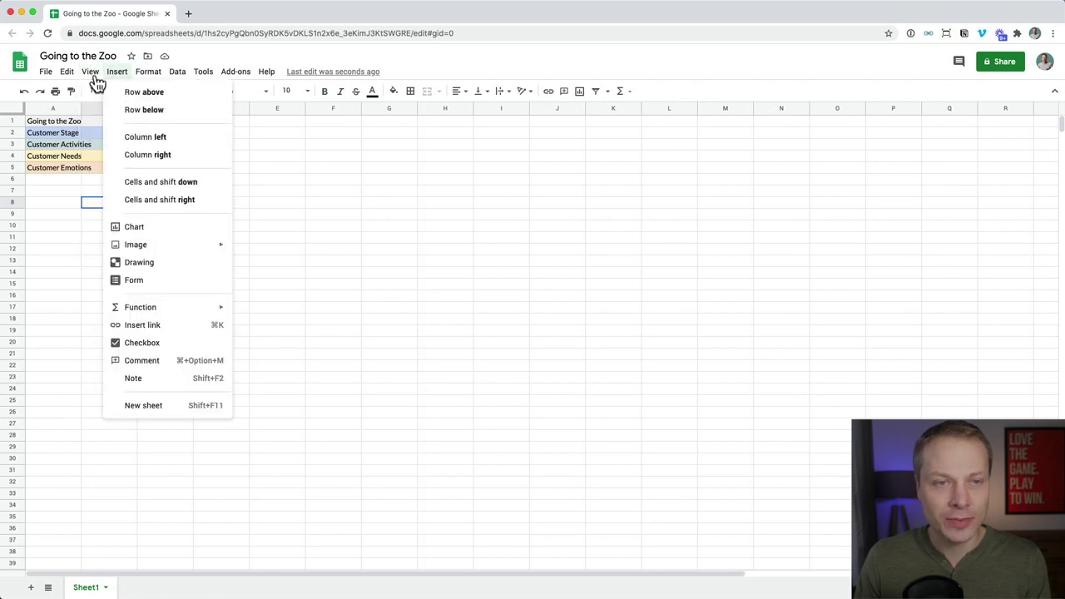
{"action": "left_click", "coordinate": [113, 122]}
{"action": "left_click", "coordinate": [141, 296]}
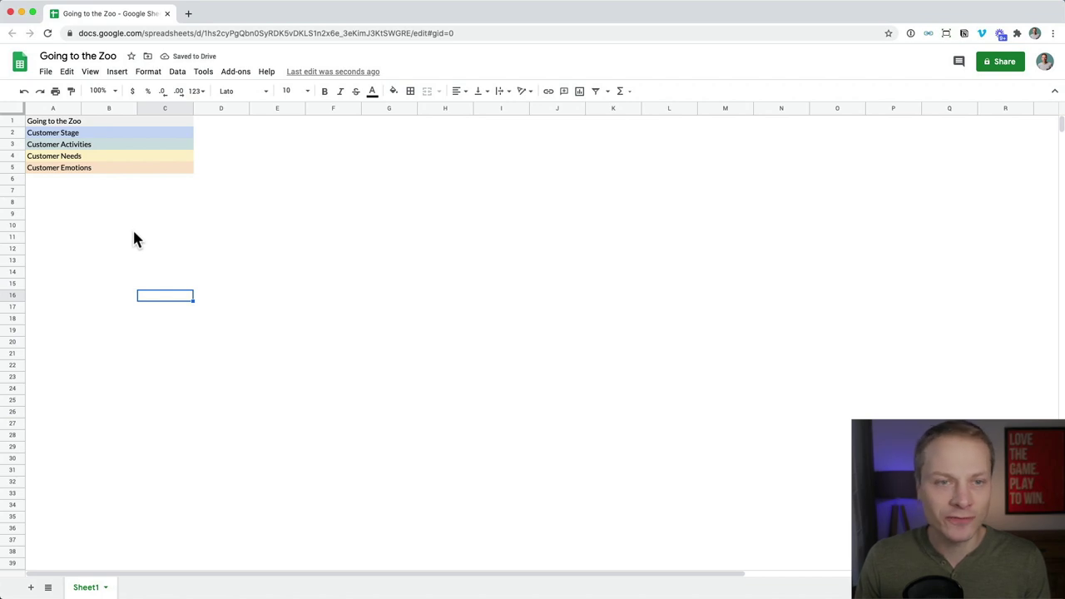
{"action": "left_click", "coordinate": [108, 203]}
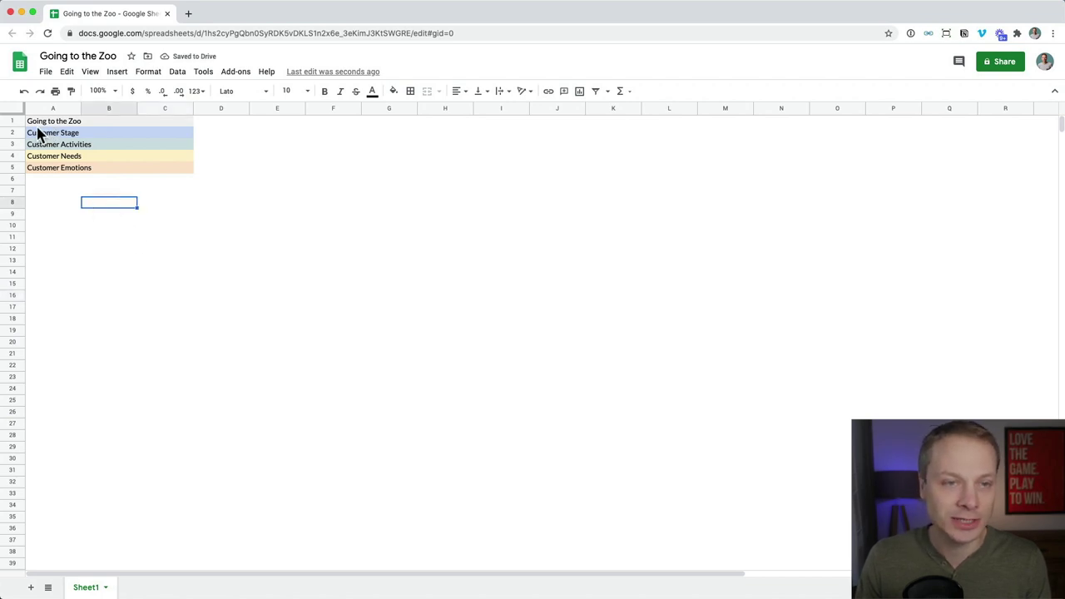
Insert an empty row below the Customer Stage row
{"action": "left_click", "coordinate": [12, 132]}
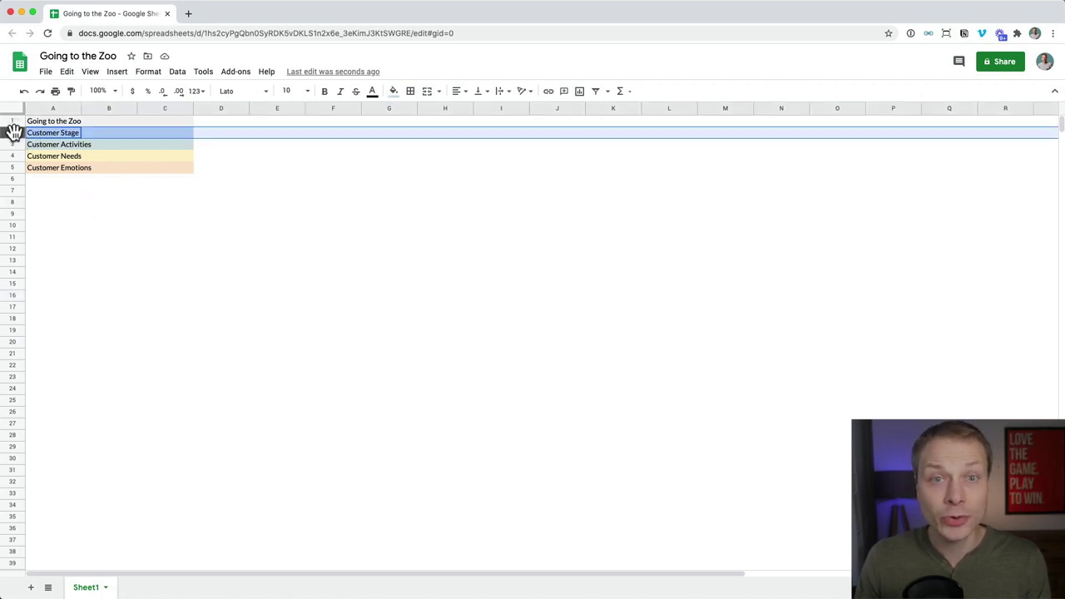
{"action": "right_click", "coordinate": [13, 133]}
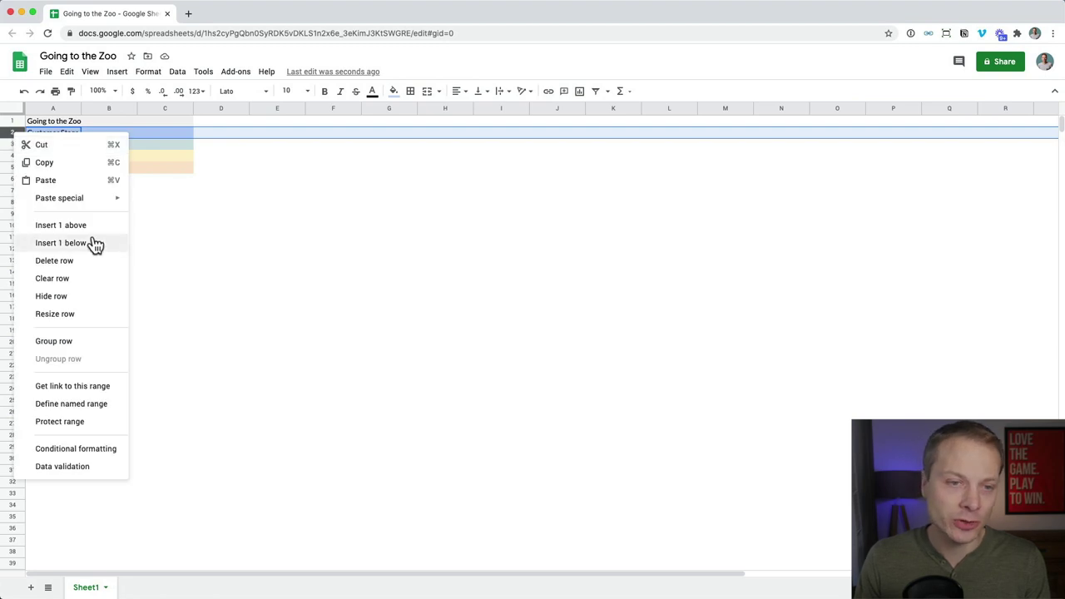
{"action": "left_click", "coordinate": [212, 209]}
{"action": "left_click", "coordinate": [41, 133]}
{"action": "key", "text": "Down"}
{"action": "key", "text": "Down"}
{"action": "key", "text": "Down"}
{"action": "right_click", "coordinate": [8, 131]}
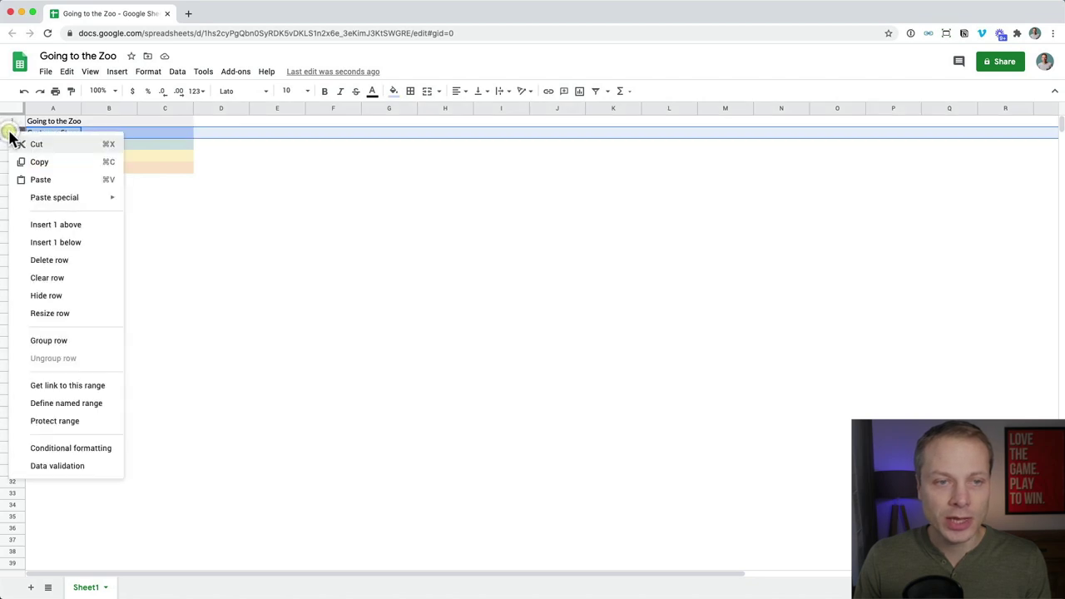
{"action": "left_click", "coordinate": [100, 243]}
{"action": "left_click", "coordinate": [180, 192]}
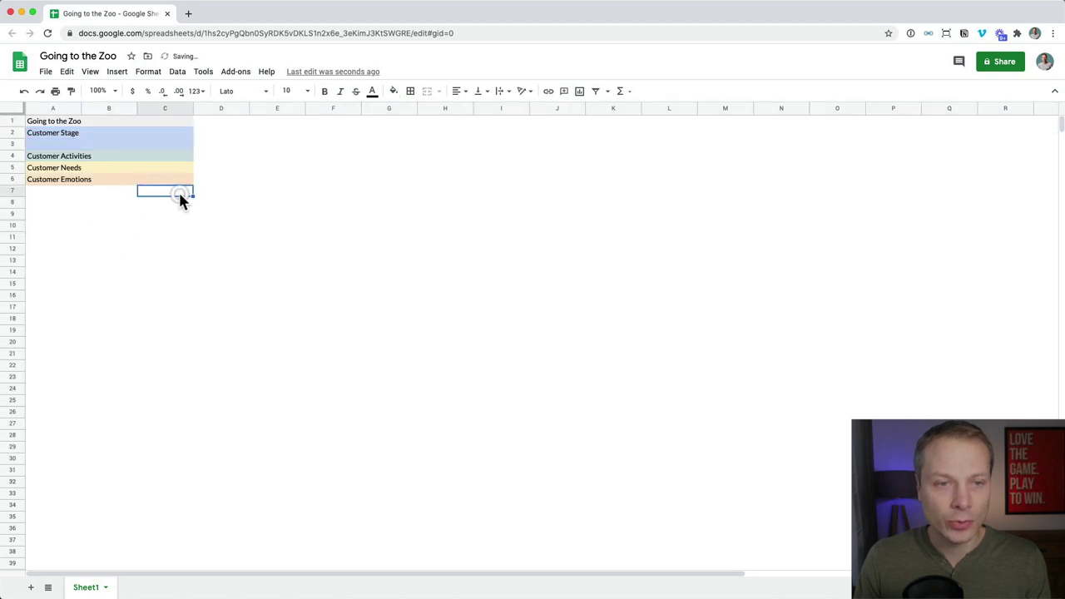
Insert empty rows below Customer Activities, Customer Needs and Customer Emotions
{"action": "right_click", "coordinate": [11, 156]}
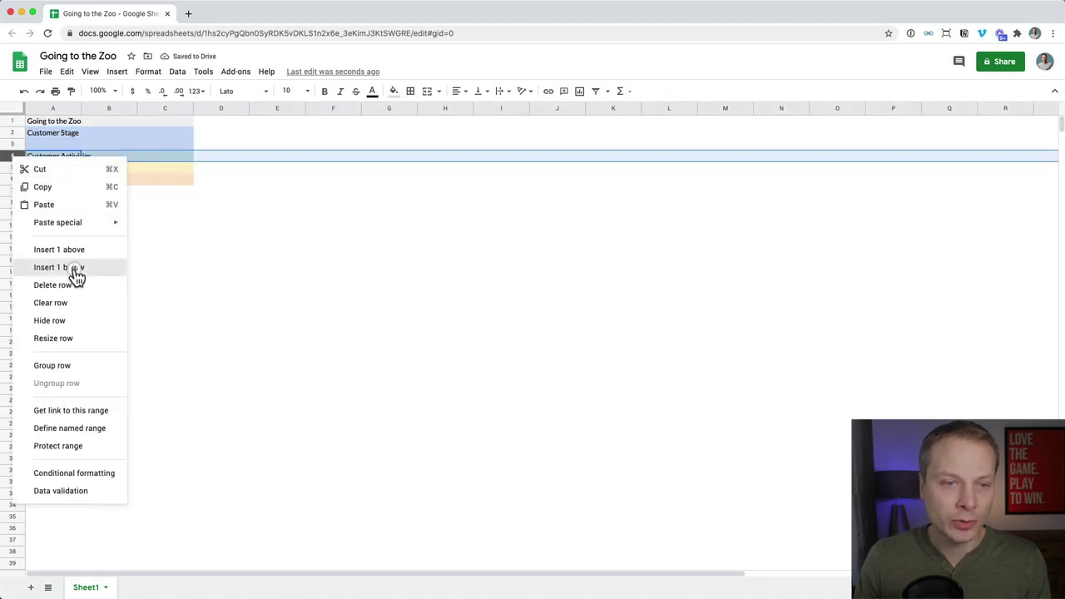
{"action": "left_click", "coordinate": [74, 268]}
{"action": "right_click", "coordinate": [14, 179]}
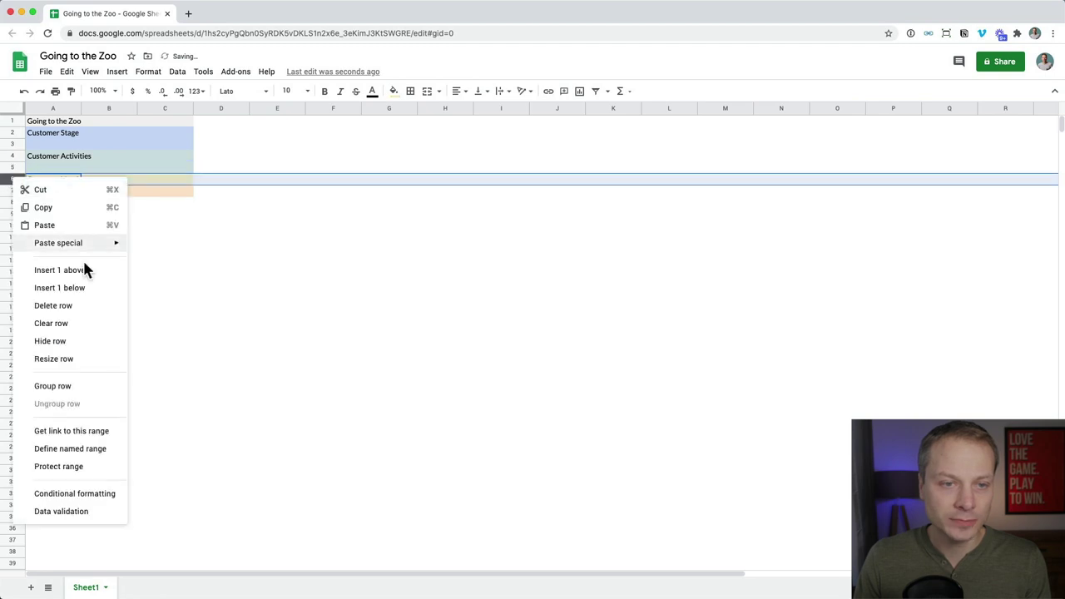
{"action": "left_click", "coordinate": [90, 288]}
{"action": "right_click", "coordinate": [18, 203]}
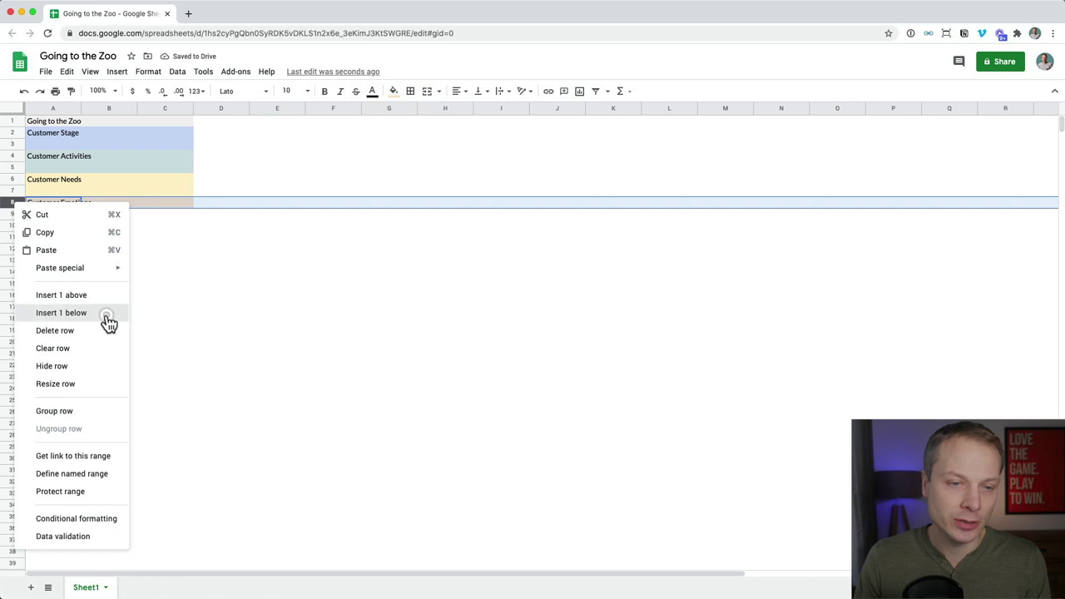
{"action": "left_click", "coordinate": [107, 316]}
{"action": "left_click", "coordinate": [150, 299]}
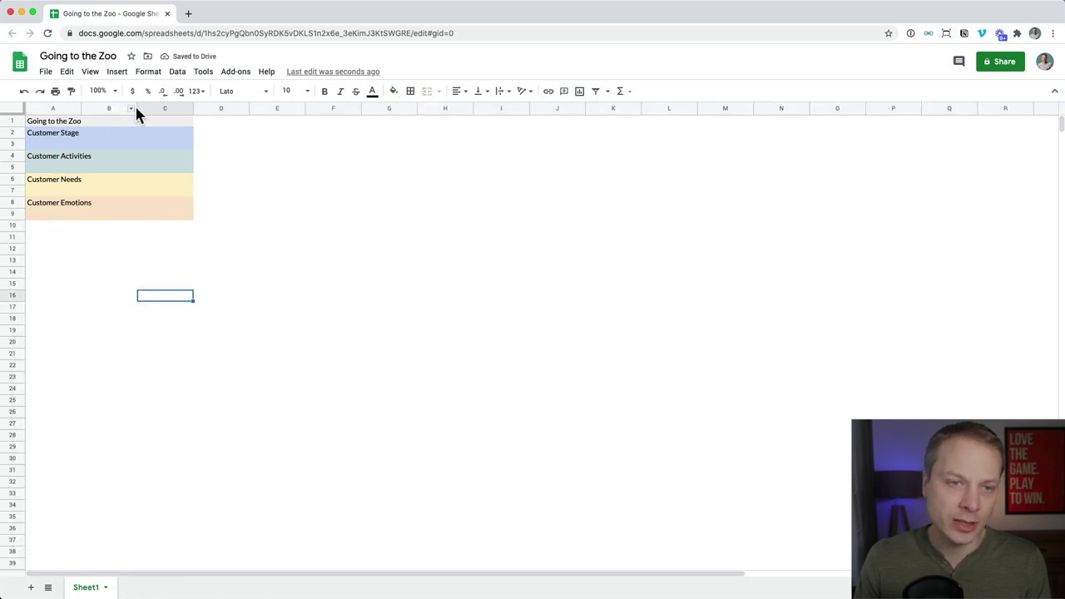
Resize column B to a 15-pixel width
{"action": "left_click", "coordinate": [109, 108]}
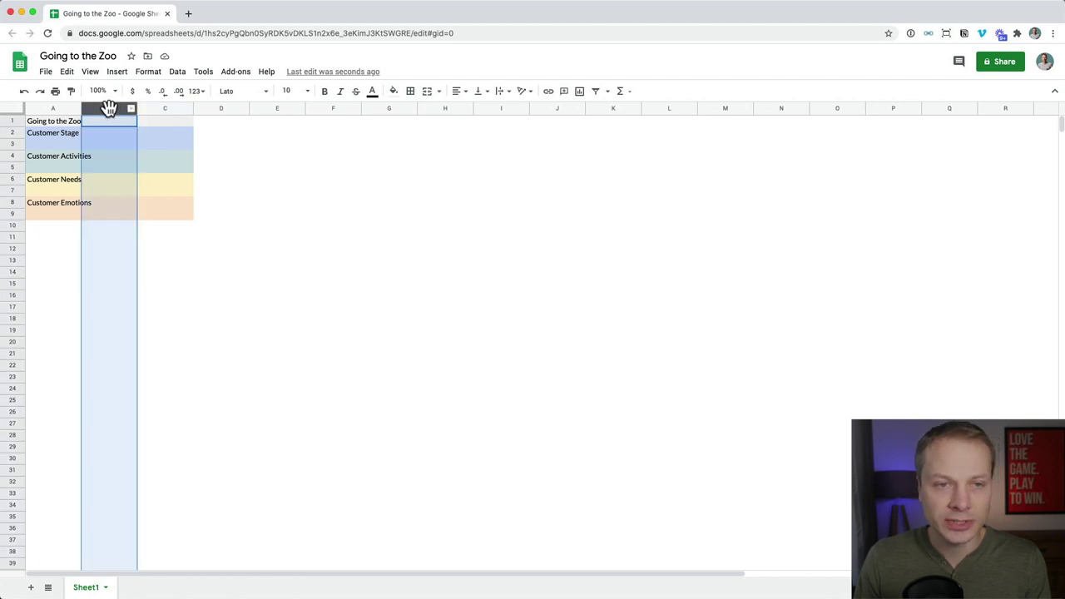
{"action": "right_click", "coordinate": [109, 108]}
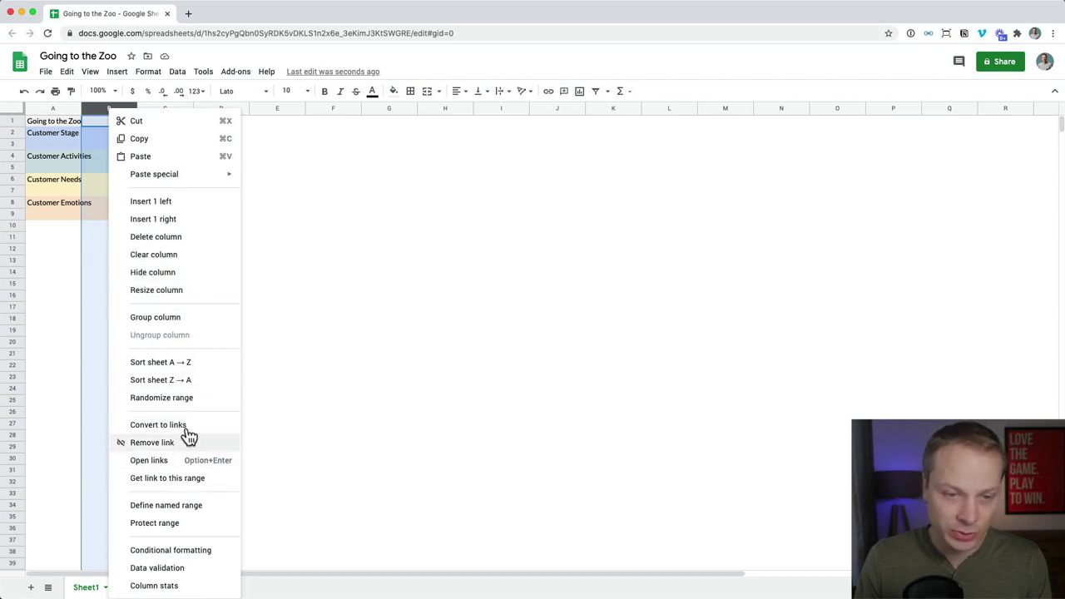
{"action": "left_click", "coordinate": [200, 291]}
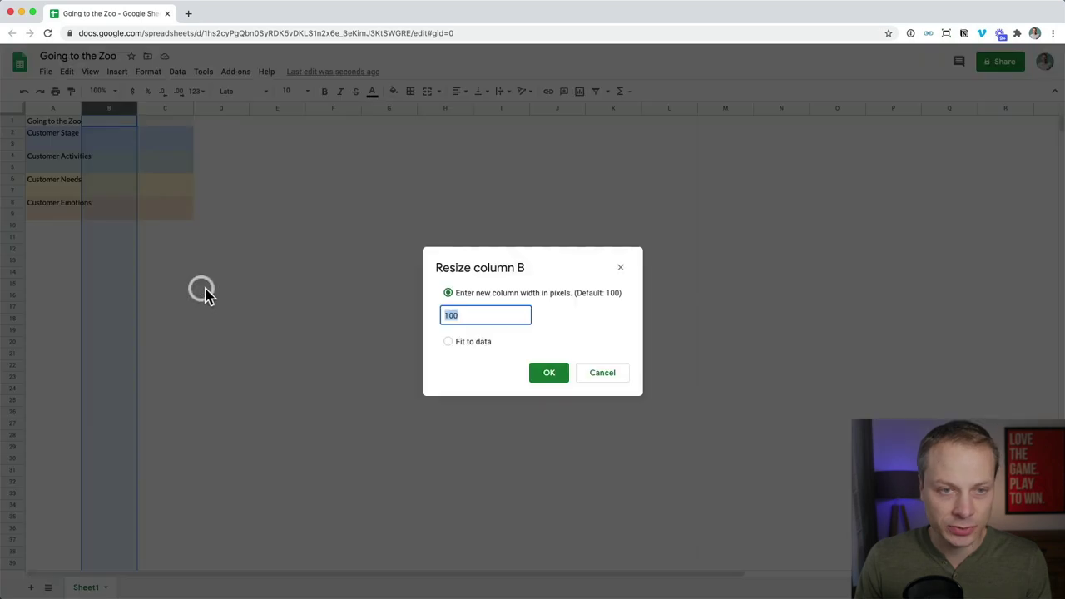
{"action": "type", "text": "15"}
{"action": "key", "text": "Return"}
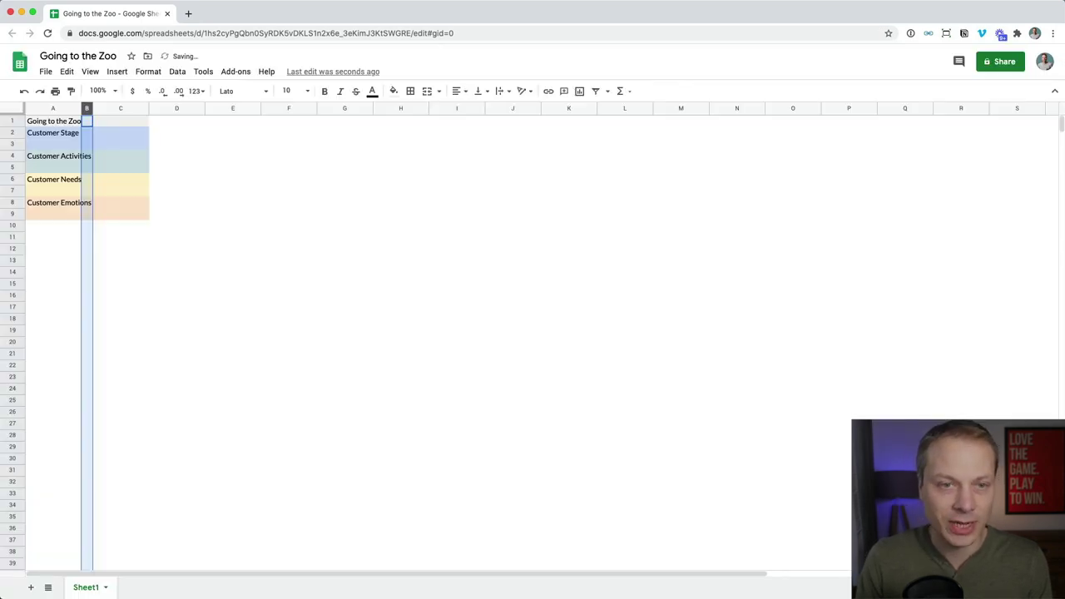
{"action": "left_click", "coordinate": [175, 318]}
{"action": "mouse_move", "coordinate": [86, 133]}
{"action": "left_mouse_down"}
{"action": "mouse_move", "coordinate": [88, 167]}
{"action": "mouse_move", "coordinate": [87, 144]}
{"action": "left_mouse_up"}
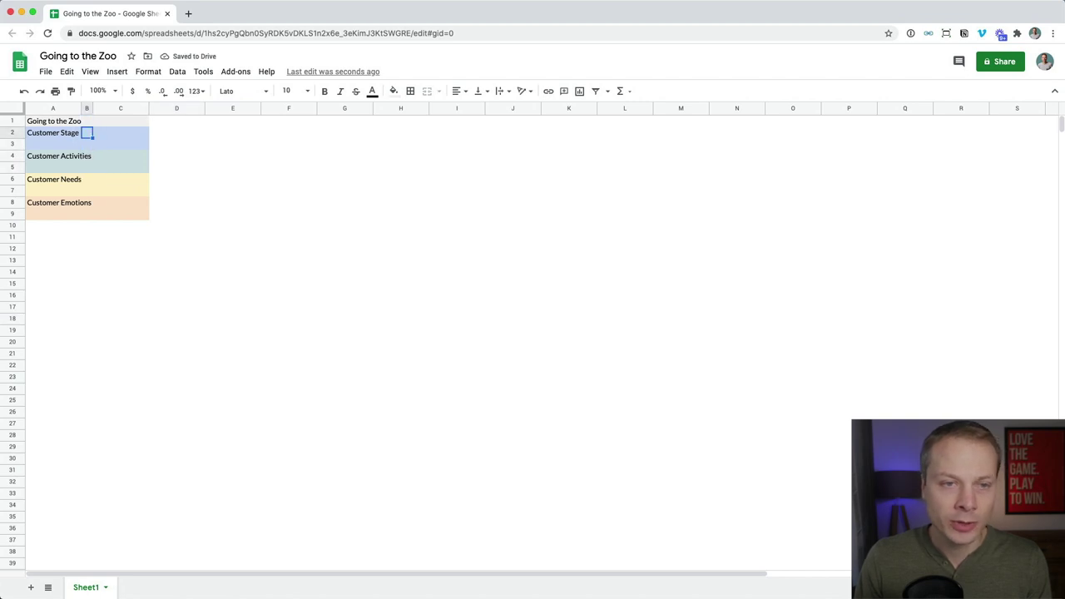
Fill B2:B3 with a paler custom blue and B4:B5 with a paler custom teal
{"action": "left_click", "coordinate": [408, 93]}
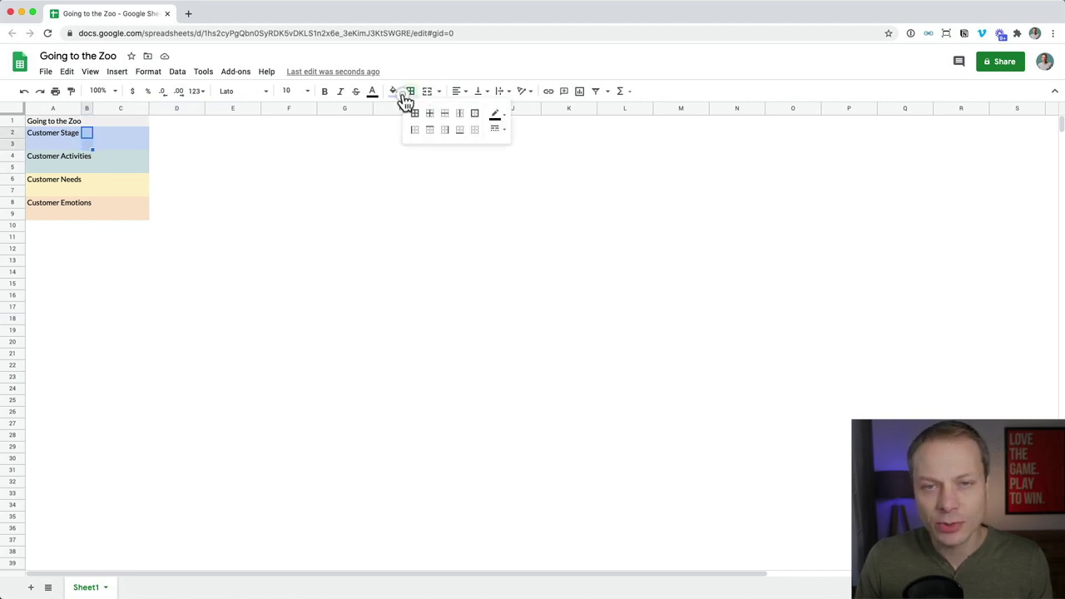
{"action": "left_click", "coordinate": [394, 93]}
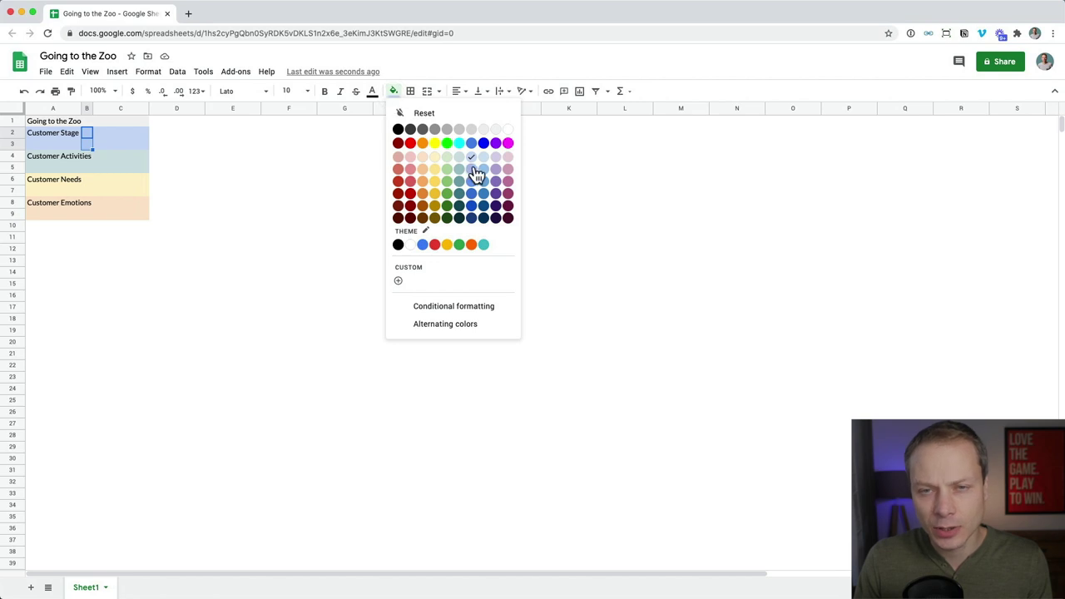
{"action": "left_click", "coordinate": [398, 281]}
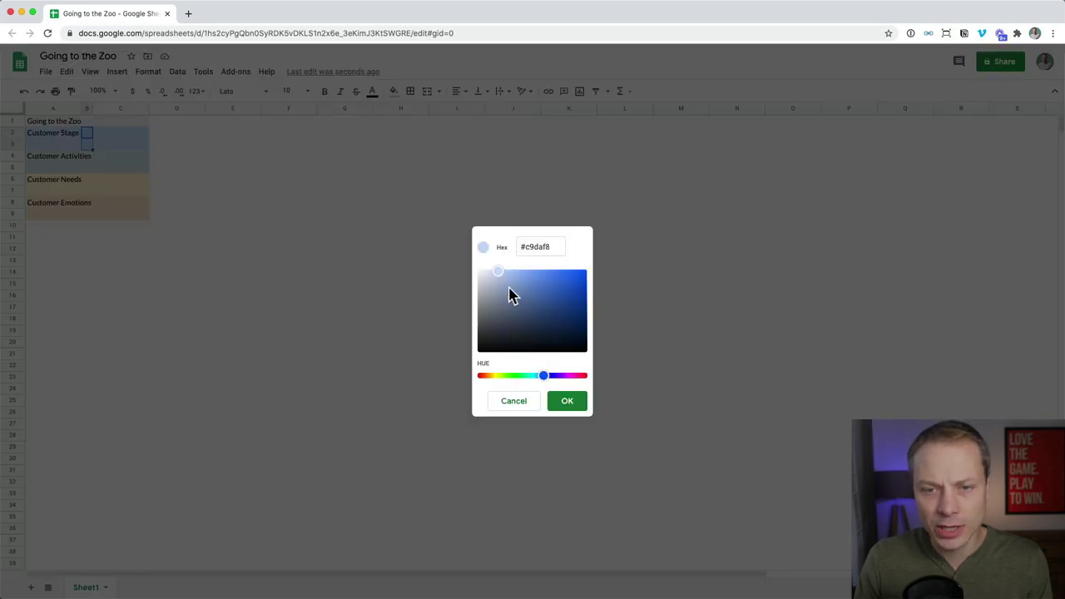
{"action": "left_click_drag", "start_coordinate": [499, 277], "coordinate": [489, 279]}
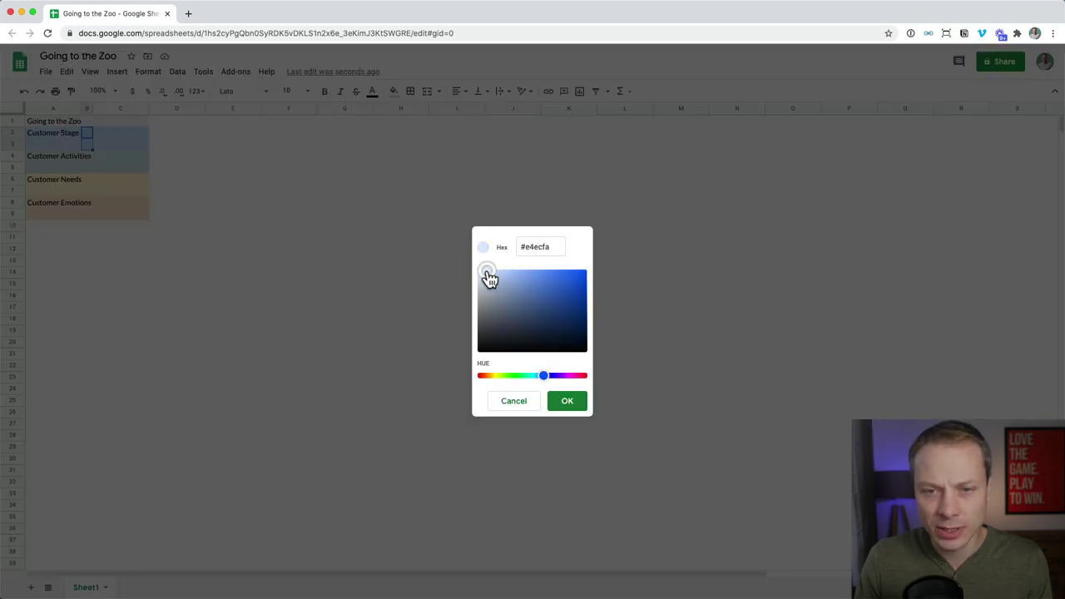
{"action": "left_click", "coordinate": [565, 402]}
{"action": "key", "text": "Down"}
{"action": "key", "text": "Down"}
{"action": "key", "text": "Down"}
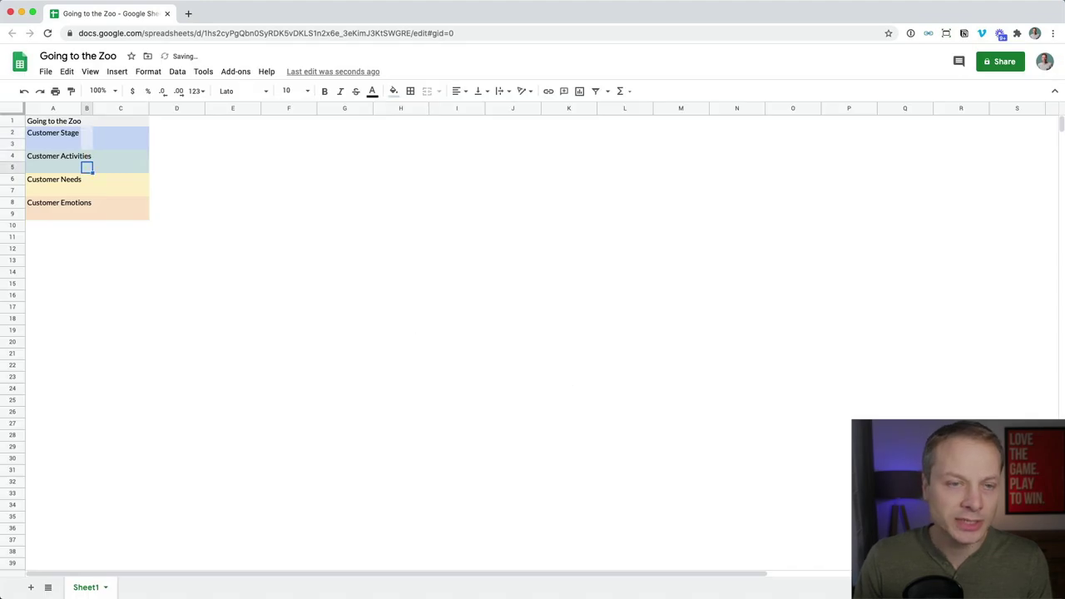
{"action": "key", "text": "Up"}
{"action": "key", "text": "shift+Down"}
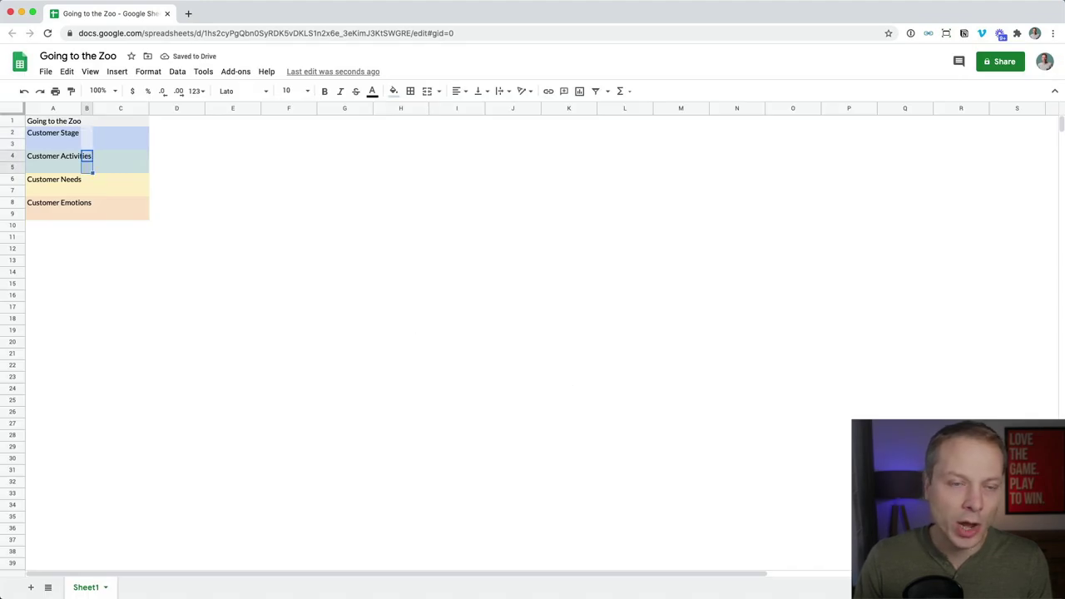
{"action": "left_click", "coordinate": [394, 92]}
{"action": "left_click", "coordinate": [412, 282]}
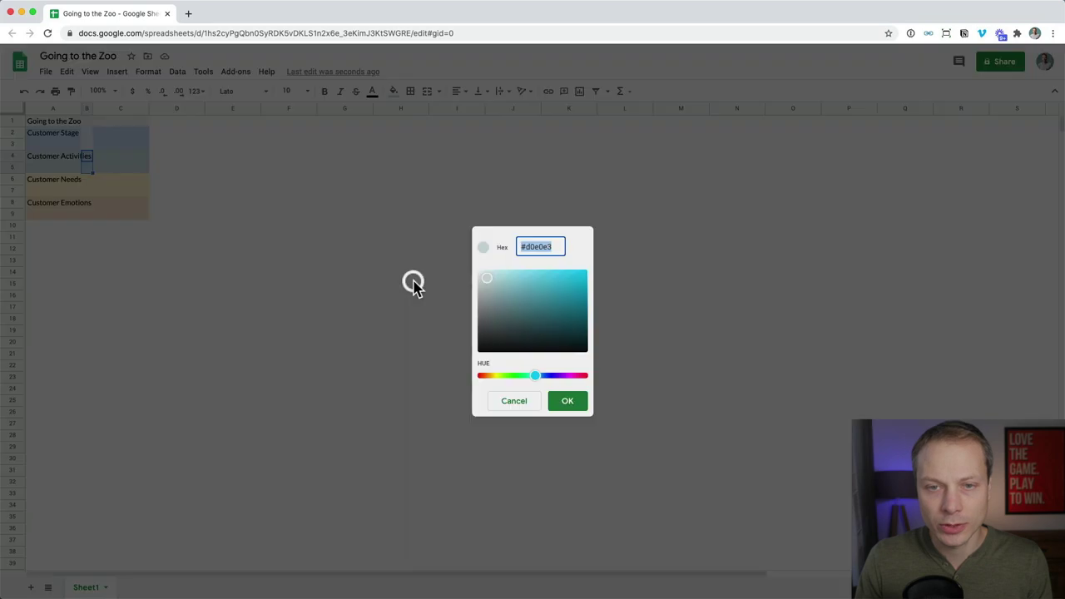
{"action": "left_click", "coordinate": [482, 278]}
{"action": "left_click", "coordinate": [577, 401]}
Fill B6:B7 with a paler custom yellow and B8:B9 with a paler custom peach
{"action": "key", "text": "Down"}
{"action": "key", "text": "Down"}
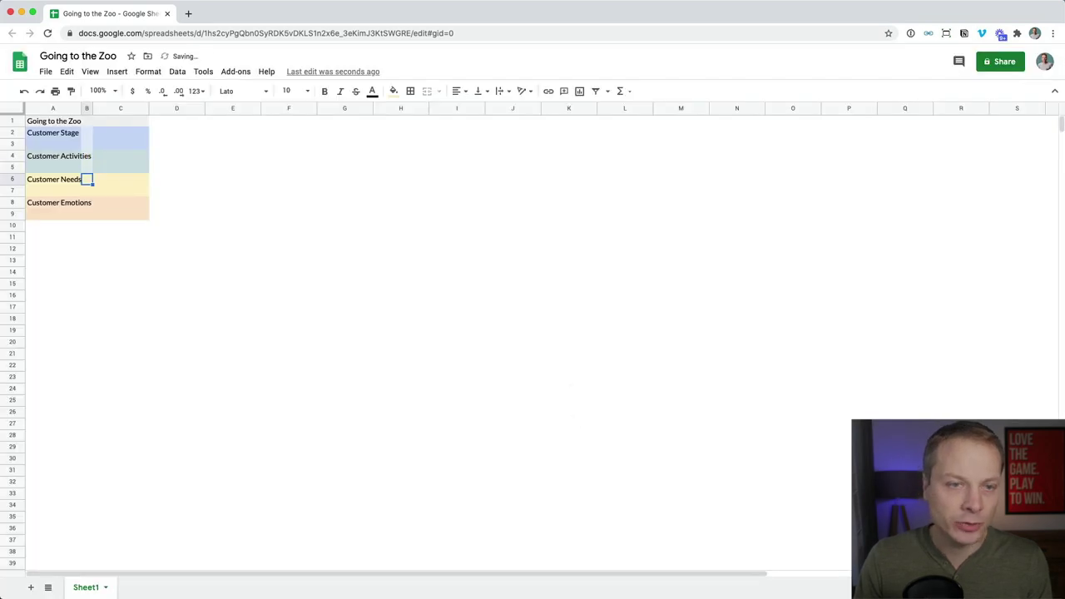
{"action": "key", "text": "shift+Down"}
{"action": "left_click", "coordinate": [395, 93]}
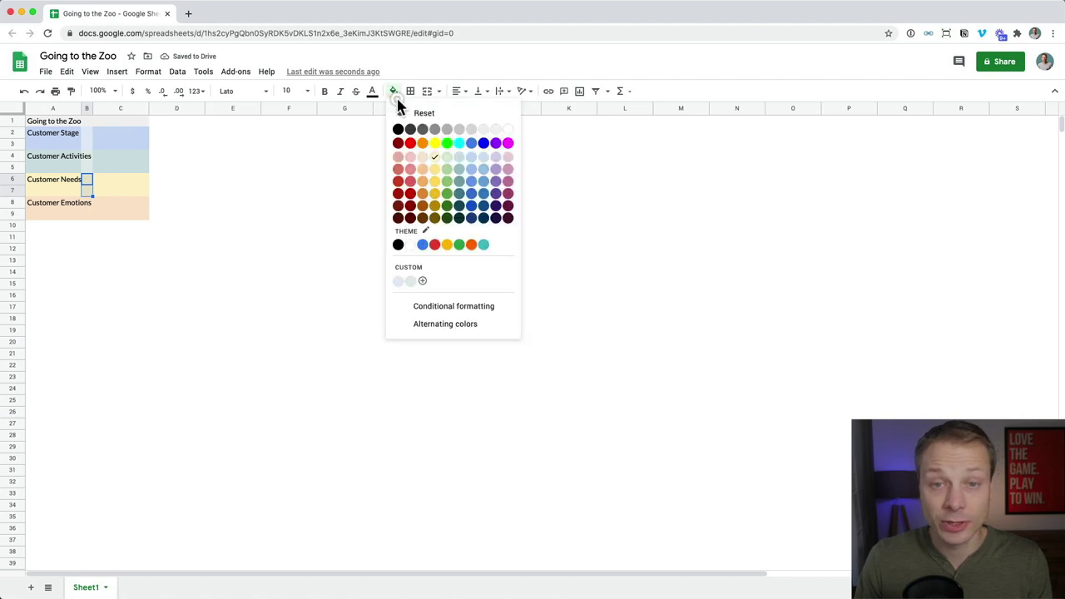
{"action": "left_click", "coordinate": [423, 283]}
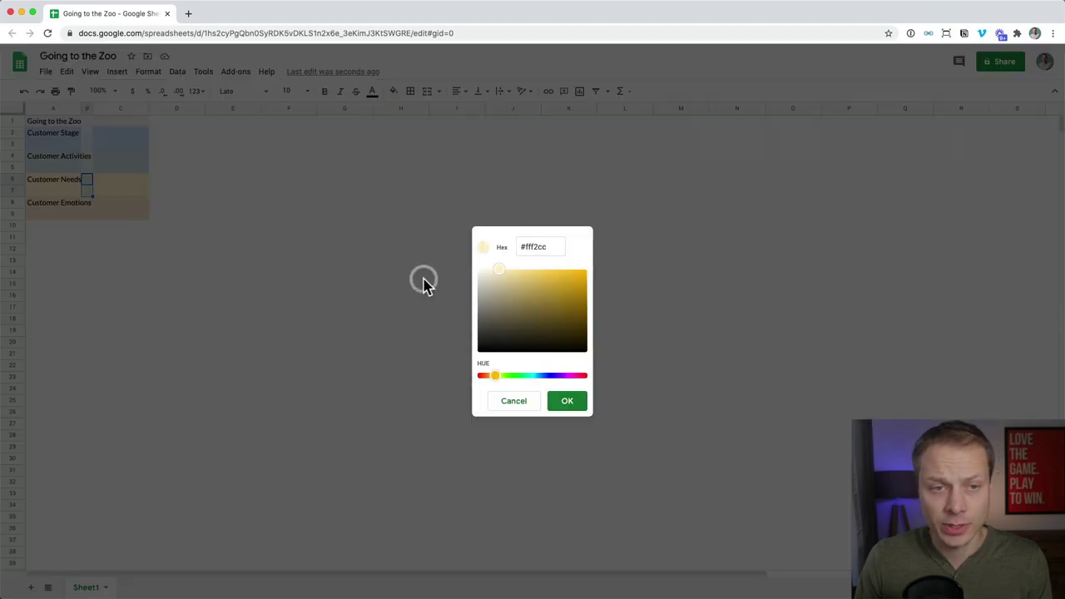
{"action": "left_click", "coordinate": [488, 269]}
{"action": "left_click", "coordinate": [569, 403]}
{"action": "left_click", "coordinate": [86, 206]}
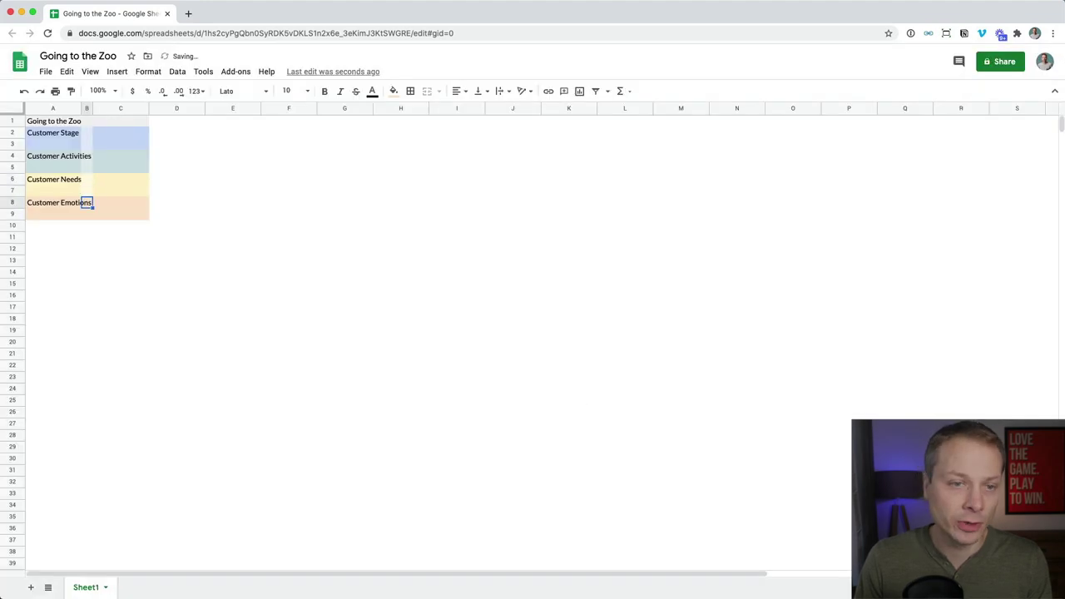
{"action": "left_click", "coordinate": [393, 91]}
{"action": "left_click", "coordinate": [436, 283]}
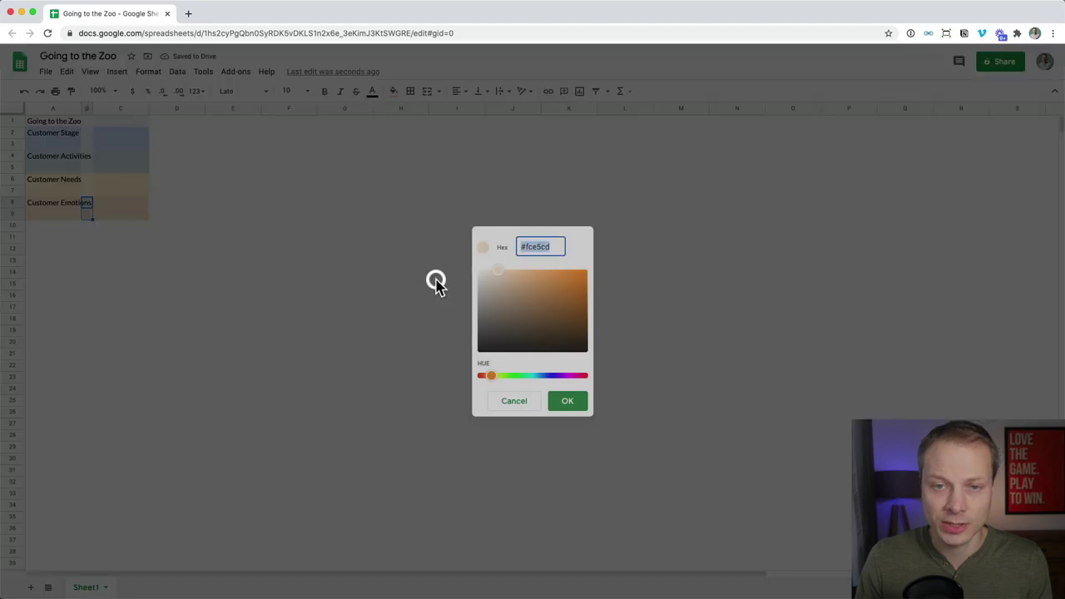
{"action": "left_click_drag", "start_coordinate": [490, 270], "coordinate": [485, 269]}
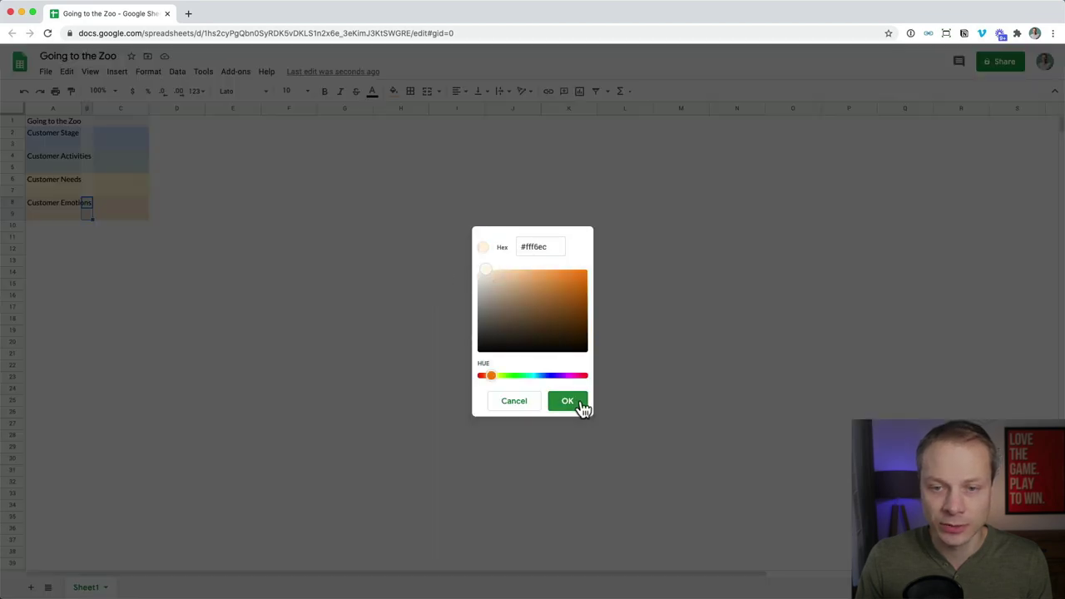
{"action": "left_click", "coordinate": [582, 407]}
{"action": "left_click", "coordinate": [161, 281]}
{"action": "left_click", "coordinate": [87, 122]}
{"action": "left_click_drag", "start_coordinate": [88, 126], "coordinate": [88, 218]}
Copy the tinted cells B1:B9 into column D starting at D1
{"action": "key", "text": "super+c"}
{"action": "left_click", "coordinate": [176, 121]}
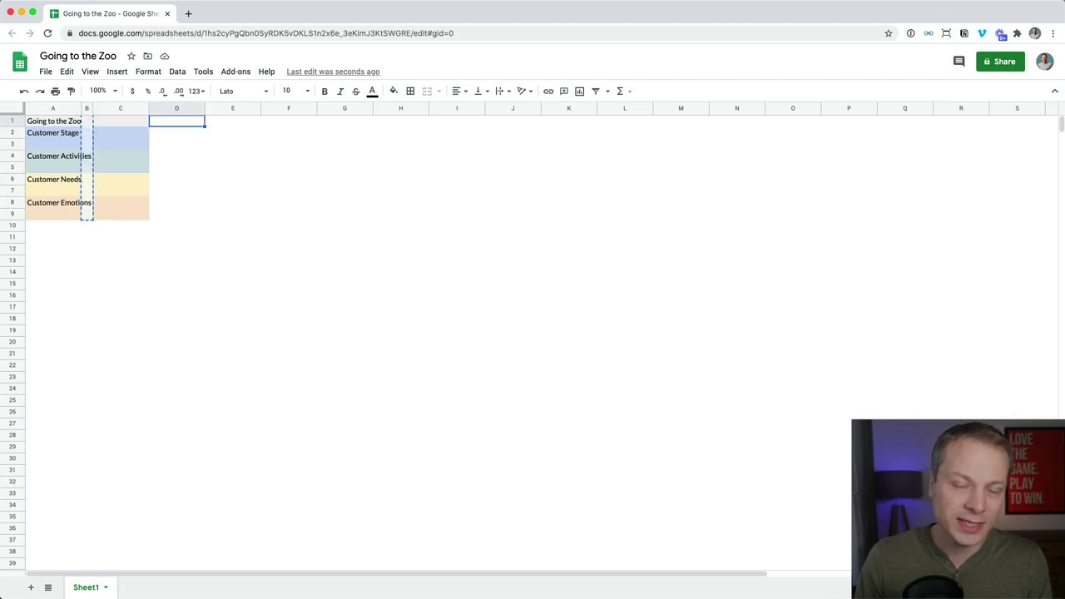
{"action": "key", "text": "super+v"}
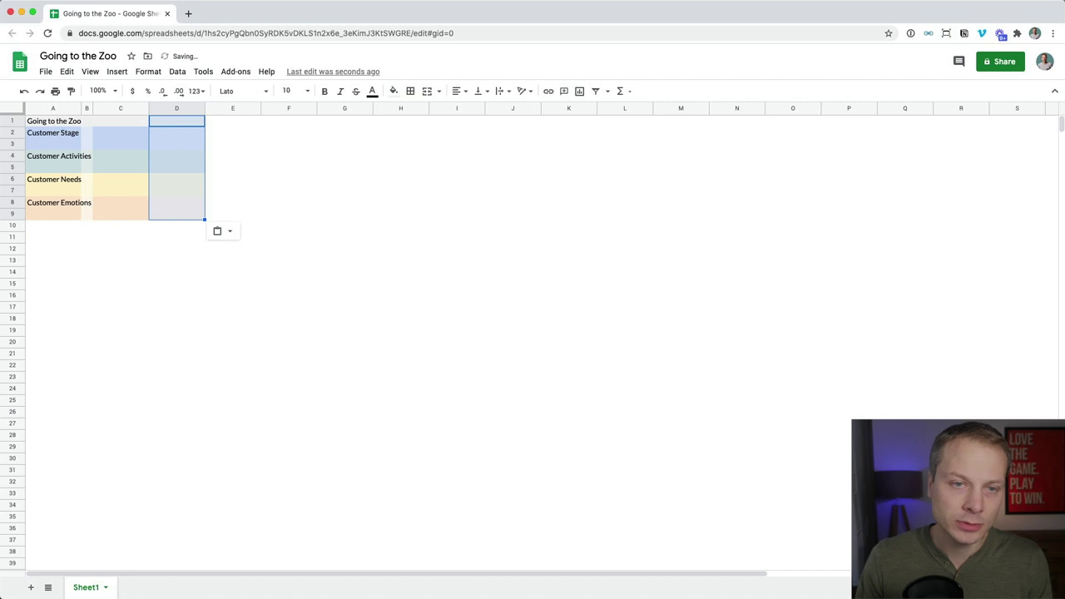
Resize column D to a 20-pixel width
{"action": "right_click", "coordinate": [170, 108]}
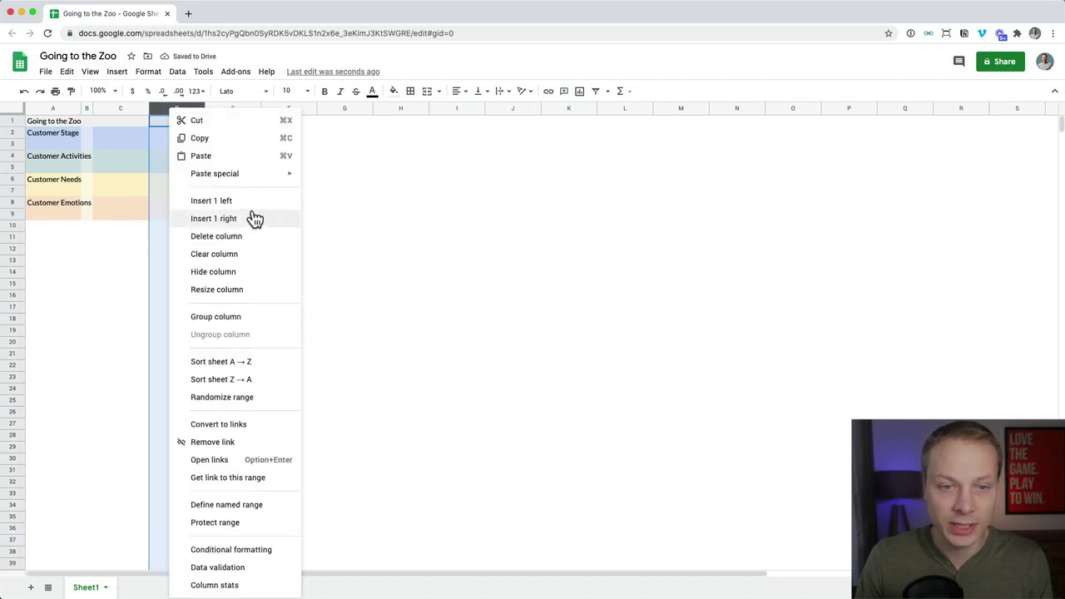
{"action": "left_click", "coordinate": [237, 290]}
{"action": "type", "text": "20"}
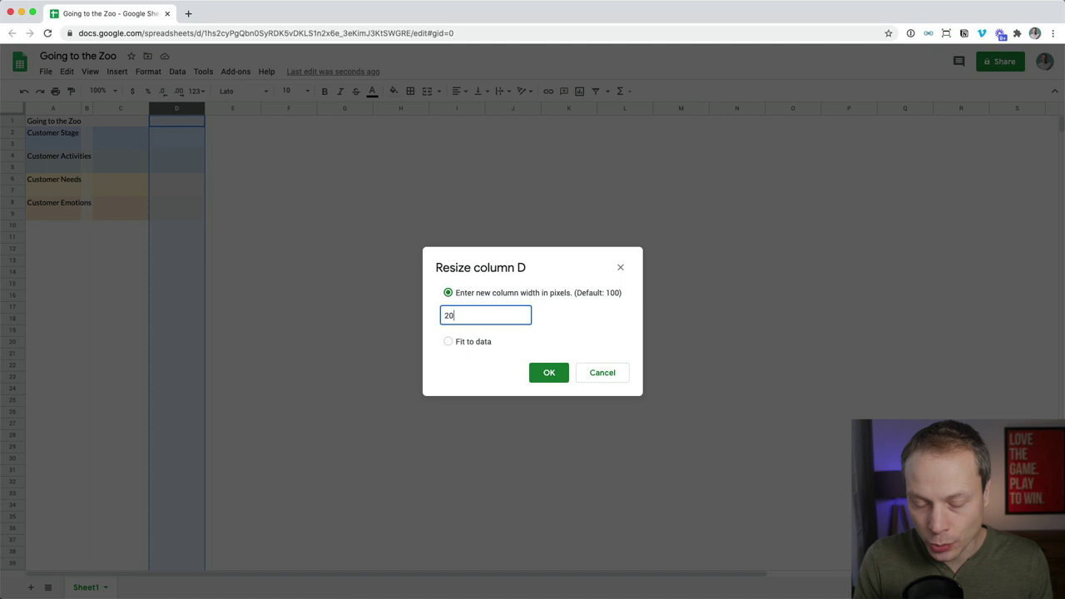
{"action": "key", "text": "Return"}
{"action": "left_click", "coordinate": [166, 326]}
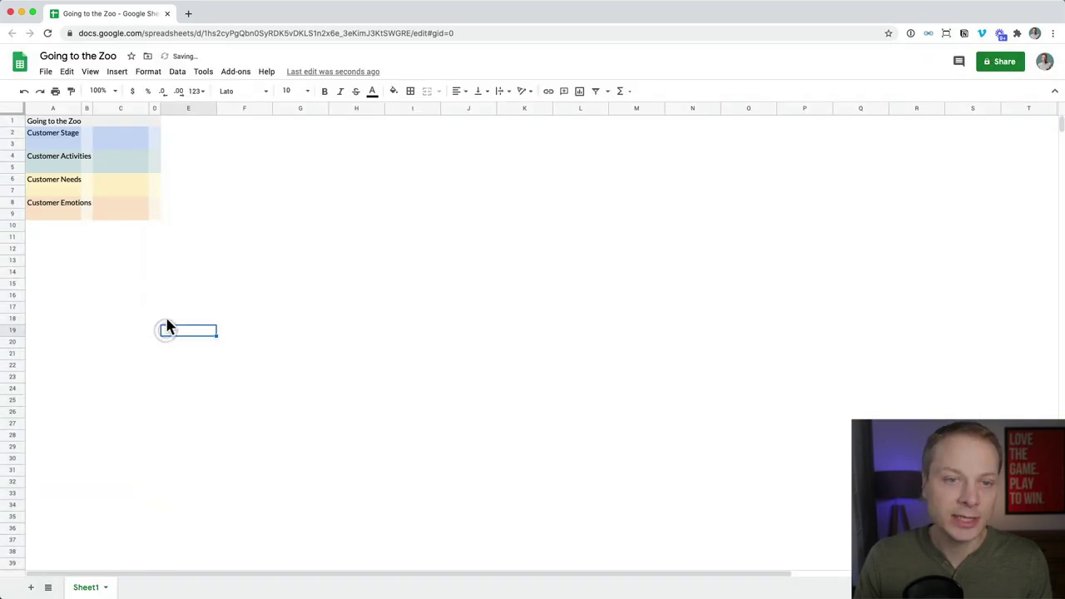
{"action": "left_click", "coordinate": [155, 111]}
{"action": "left_click", "coordinate": [132, 203]}
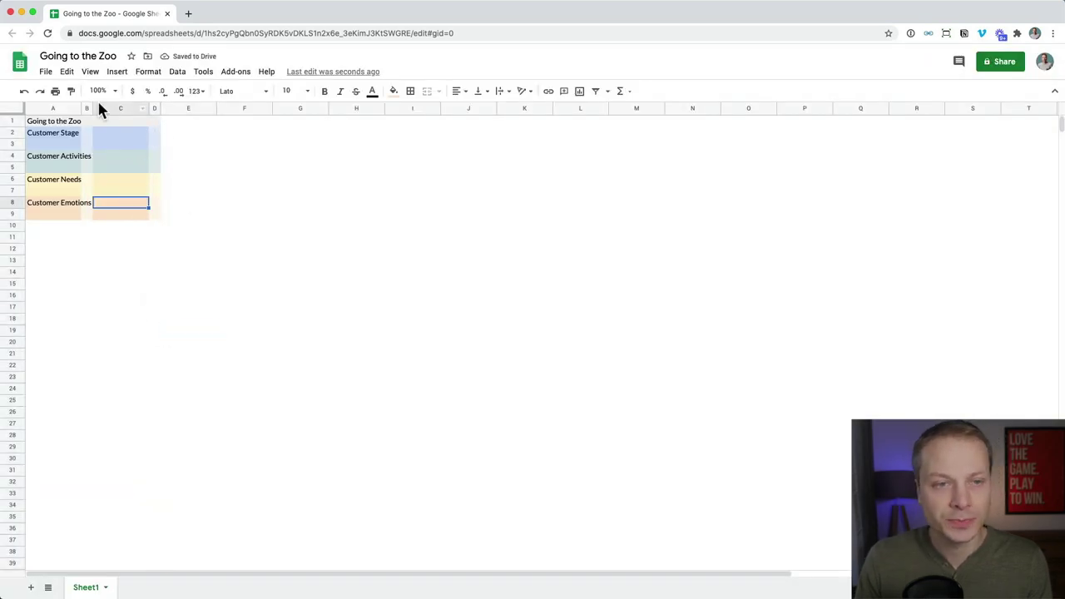
Freeze title row 1 and label column A, then return to the Customer Stage label
{"action": "left_click_drag", "start_coordinate": [15, 113], "coordinate": [70, 114]}
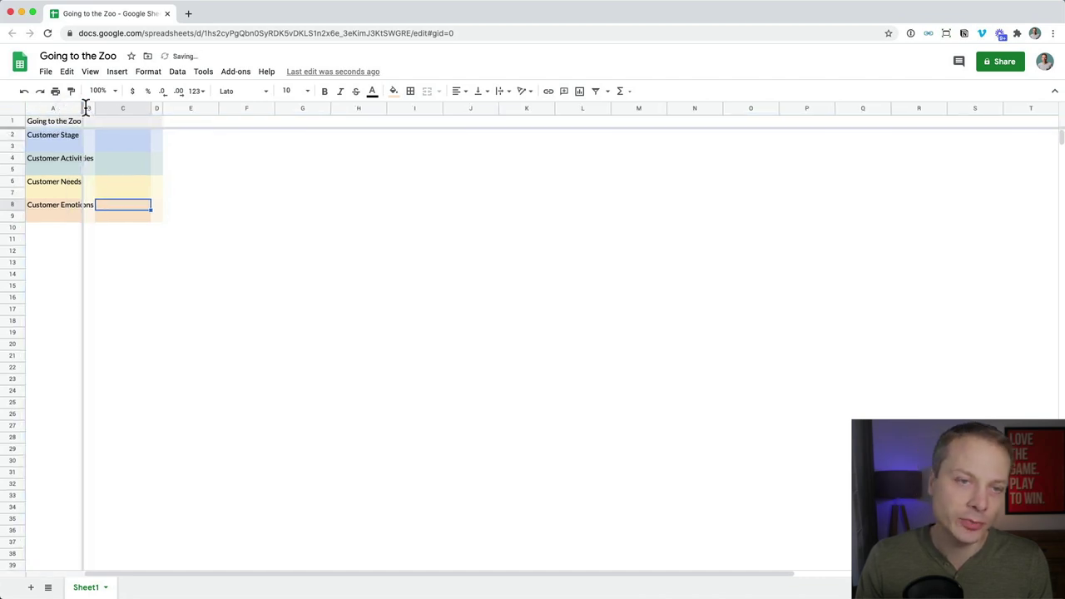
{"action": "left_click_drag", "start_coordinate": [81, 158], "coordinate": [89, 176]}
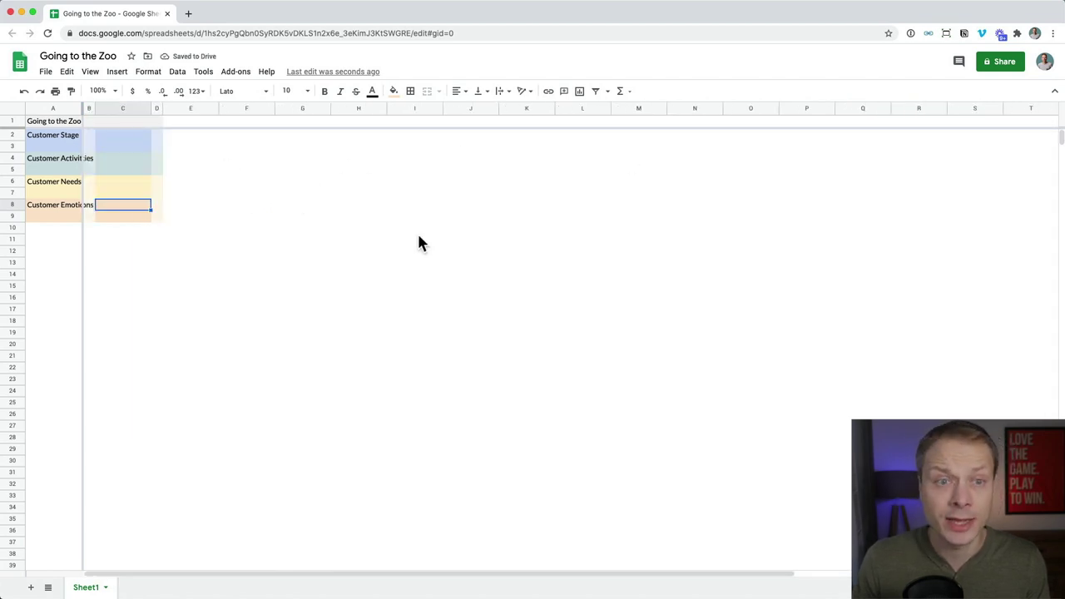
{"action": "left_click", "coordinate": [158, 159]}
{"action": "key", "text": "Up"}
{"action": "key", "text": "Left"}
{"action": "key", "text": "Left"}
{"action": "key", "text": "Left"}
{"action": "key", "text": "Up"}
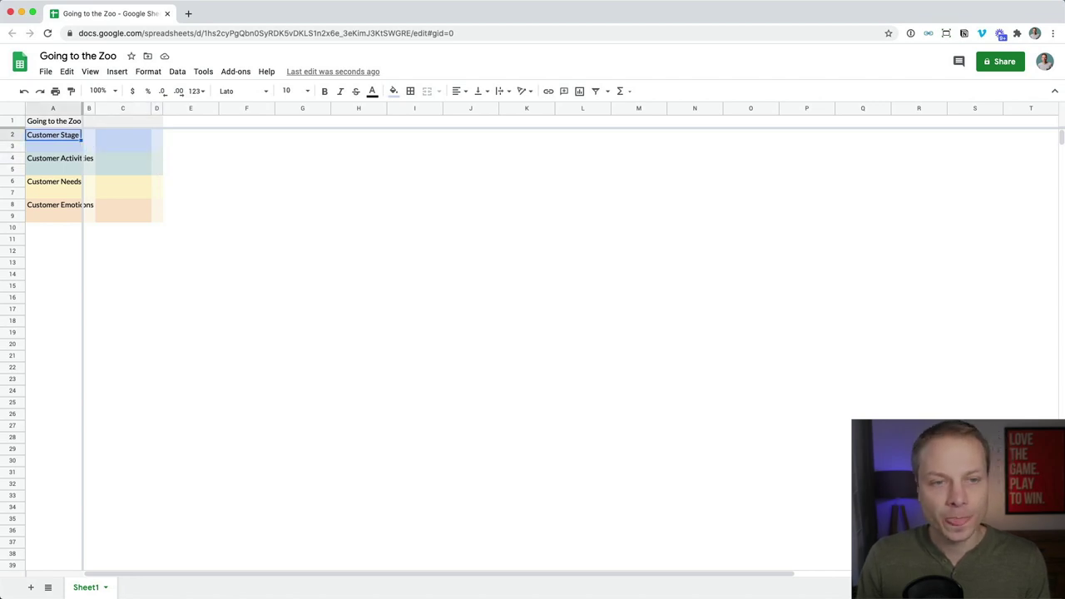
Break the Customer Stage and Customer Activities labels onto two lines
{"action": "key", "text": "Down"}
{"action": "key", "text": "Down"}
{"action": "key", "text": "Down"}
{"action": "key", "text": "Down"}
{"action": "key", "text": "Down"}
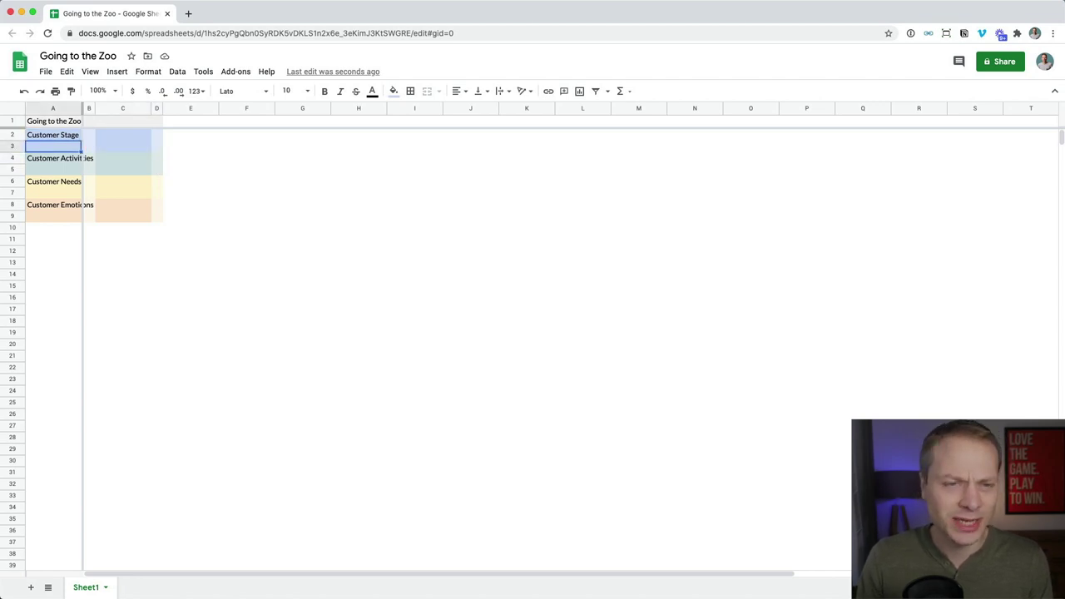
{"action": "key", "text": "Up"}
{"action": "key", "text": "Up"}
{"action": "key", "text": "Up"}
{"action": "key", "text": "Up"}
{"action": "key", "text": "Up"}
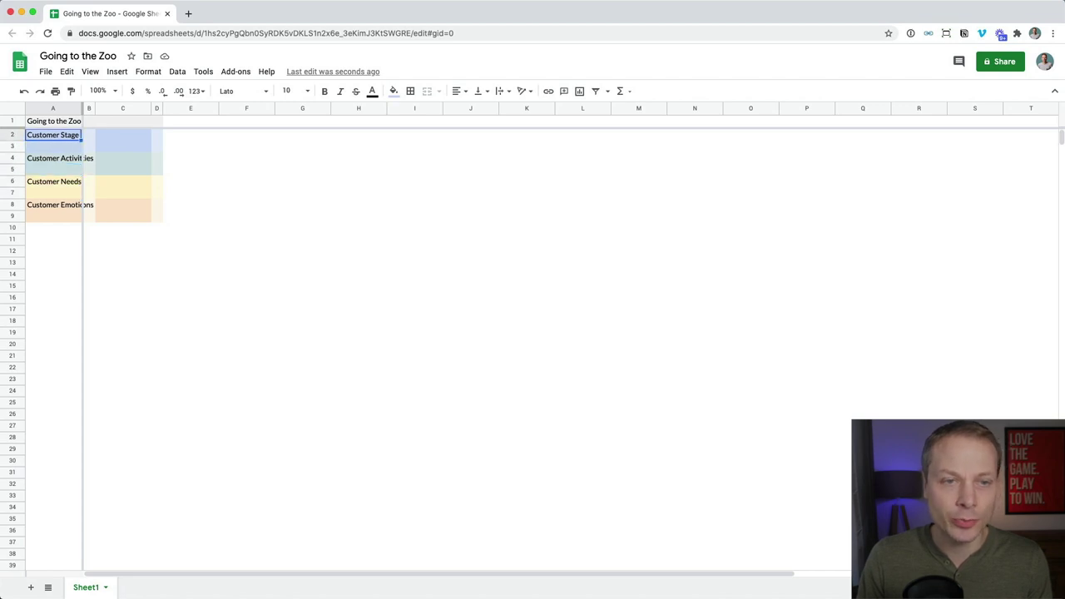
{"action": "key", "text": "Return"}
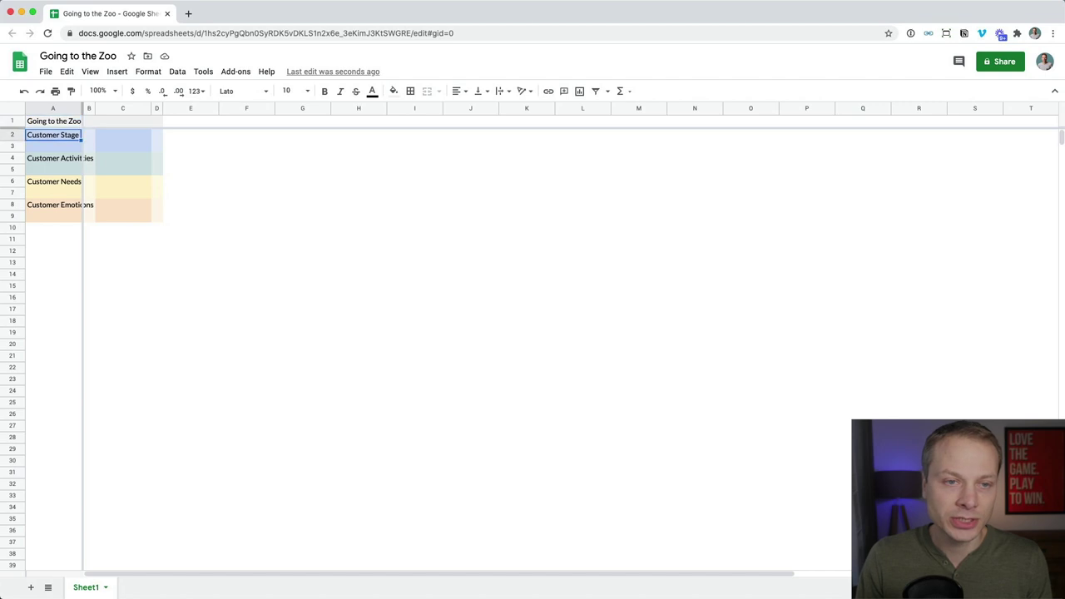
{"action": "key", "text": "alt+Return"}
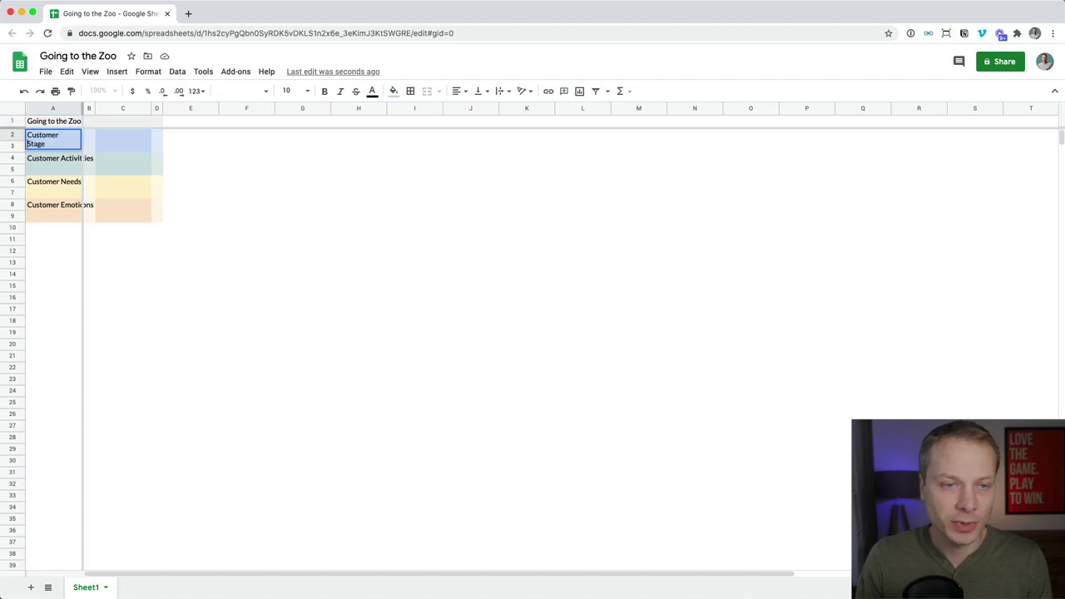
{"action": "key", "text": "Return"}
{"action": "key", "text": "Down"}
{"action": "key", "text": "Return"}
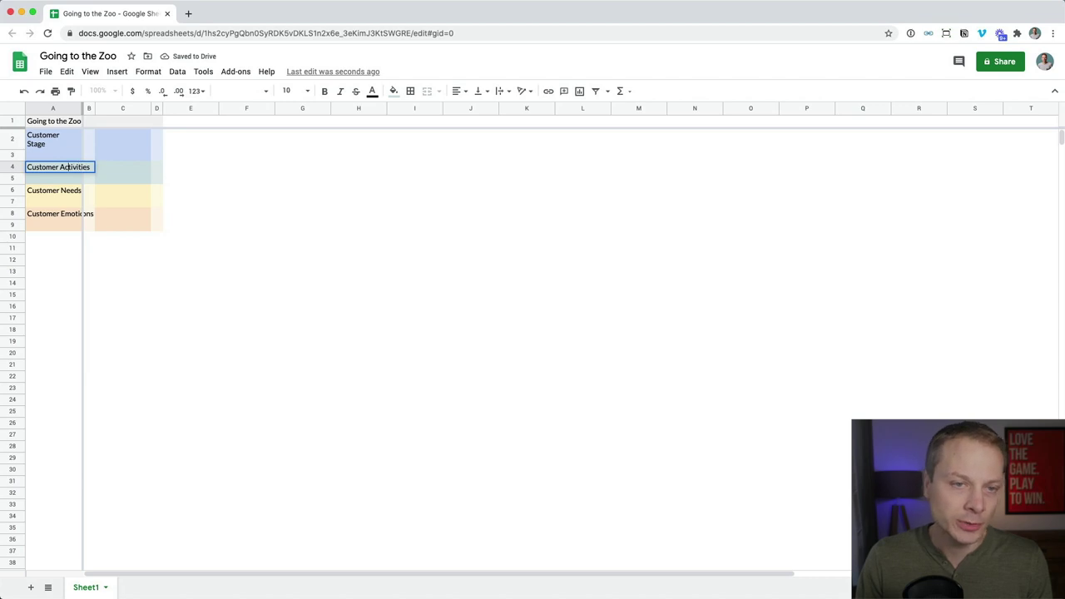
{"action": "key", "text": "alt+Return"}
{"action": "key", "text": "Return"}
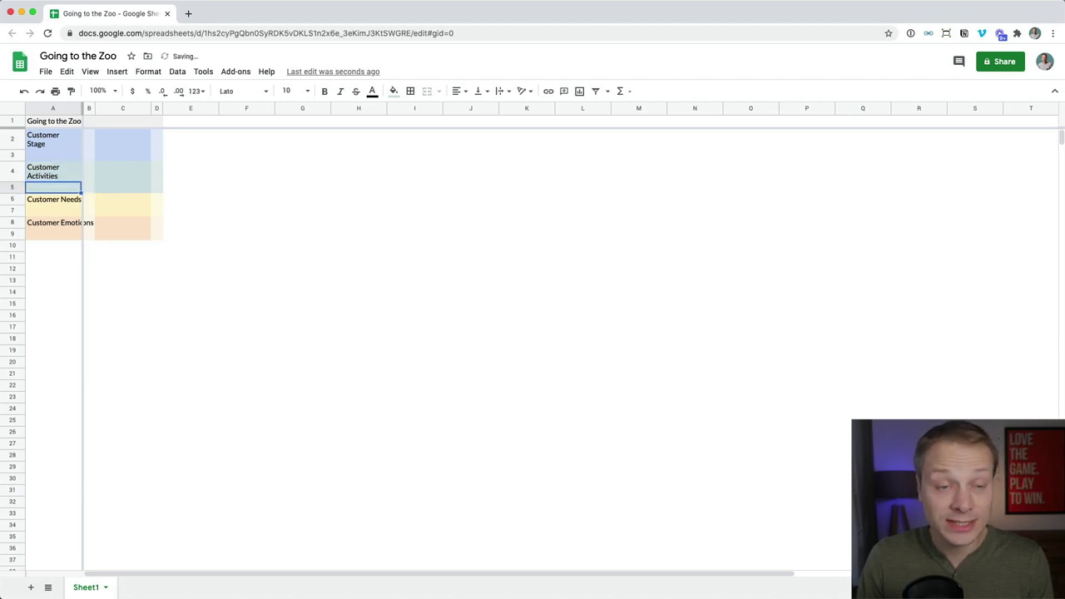
Break the Customer Needs and Customer Emotions labels onto two lines
{"action": "key", "text": "Down"}
{"action": "key", "text": "Return"}
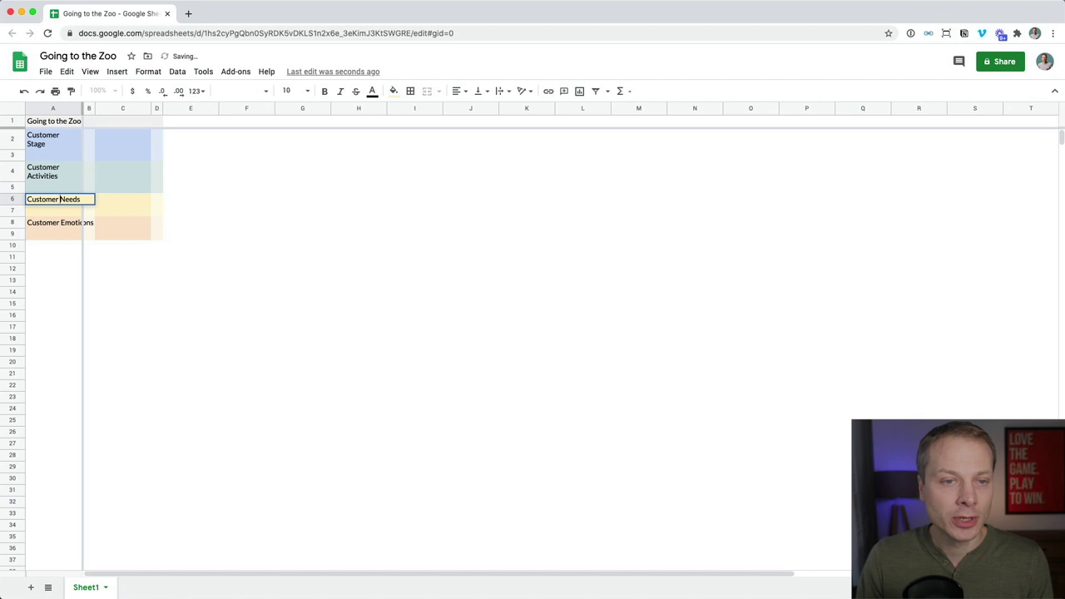
{"action": "key", "text": "alt+Return"}
{"action": "key", "text": "Return"}
{"action": "key", "text": "Down"}
{"action": "key", "text": "Return"}
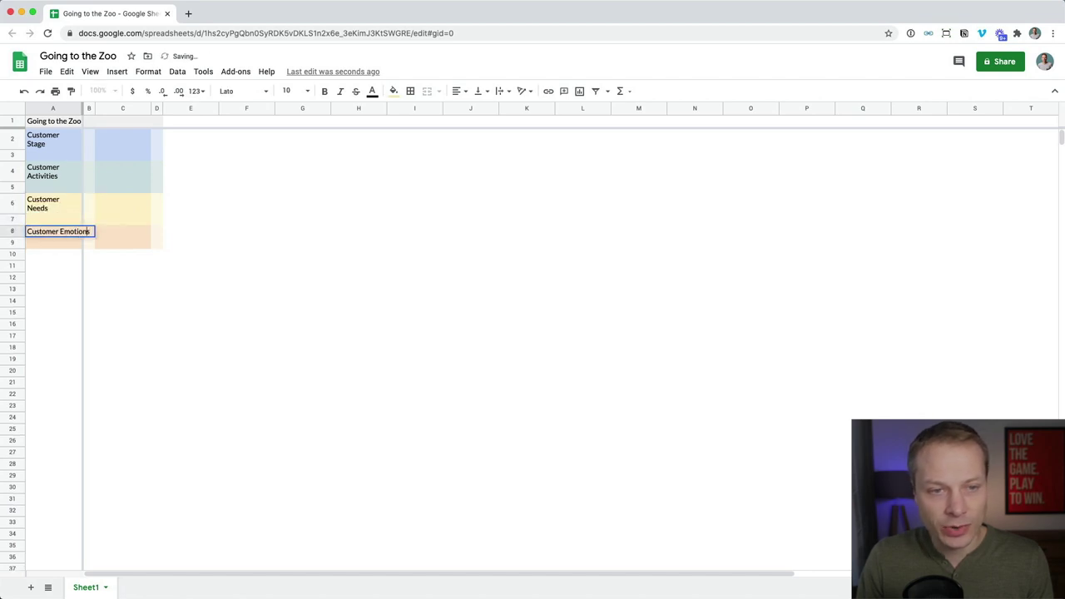
{"action": "key", "text": "alt+Return"}
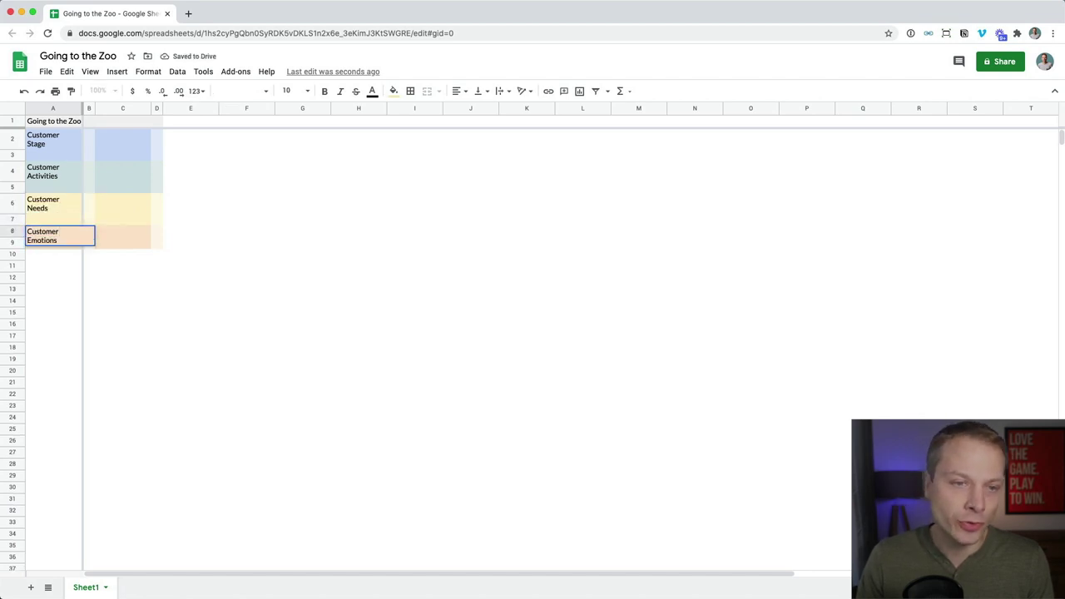
{"action": "key", "text": "Return"}
Rename the Customer Stage label in A2 to 'Phases' and make it bold
{"action": "key", "text": "Up"}
{"action": "key", "text": "Up"}
{"action": "key", "text": "Up"}
{"action": "key", "text": "Up"}
{"action": "key", "text": "Return"}
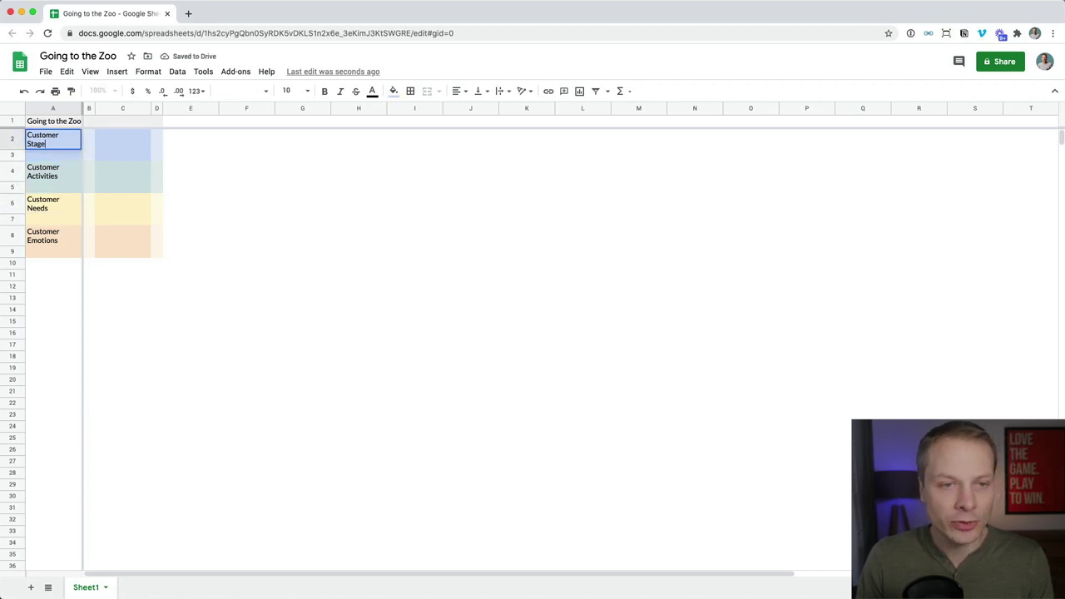
{"action": "key", "text": "super+a"}
{"action": "type", "text": "Pa"}
{"action": "key", "text": "BackSpace"}
{"action": "type", "text": "hase"}
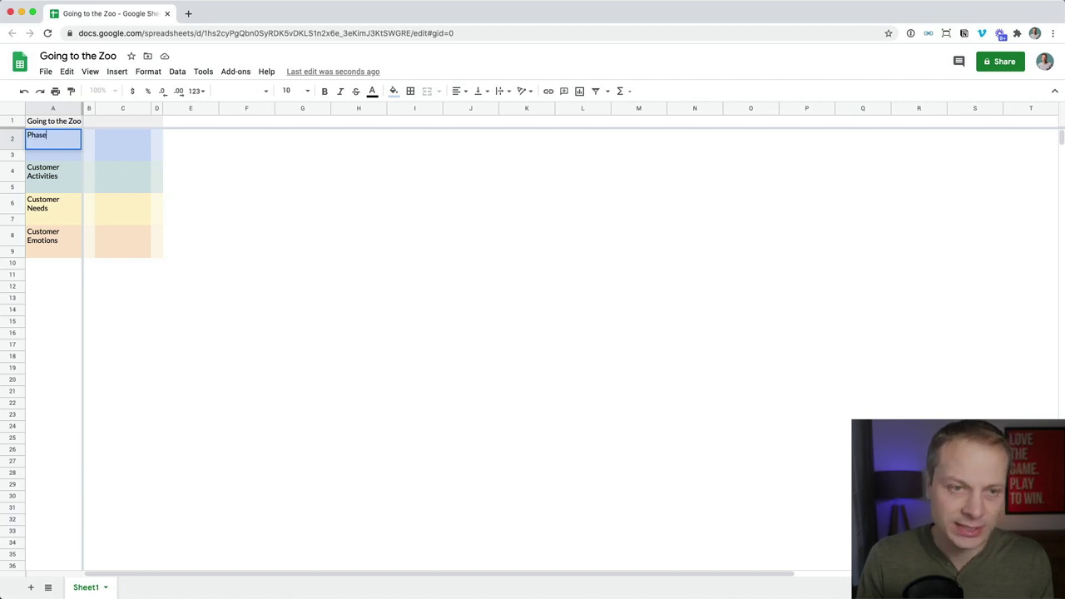
{"action": "type", "text": "s"}
{"action": "key", "text": "Return"}
{"action": "key", "text": "shift+Up"}
{"action": "key", "text": "super+b"}
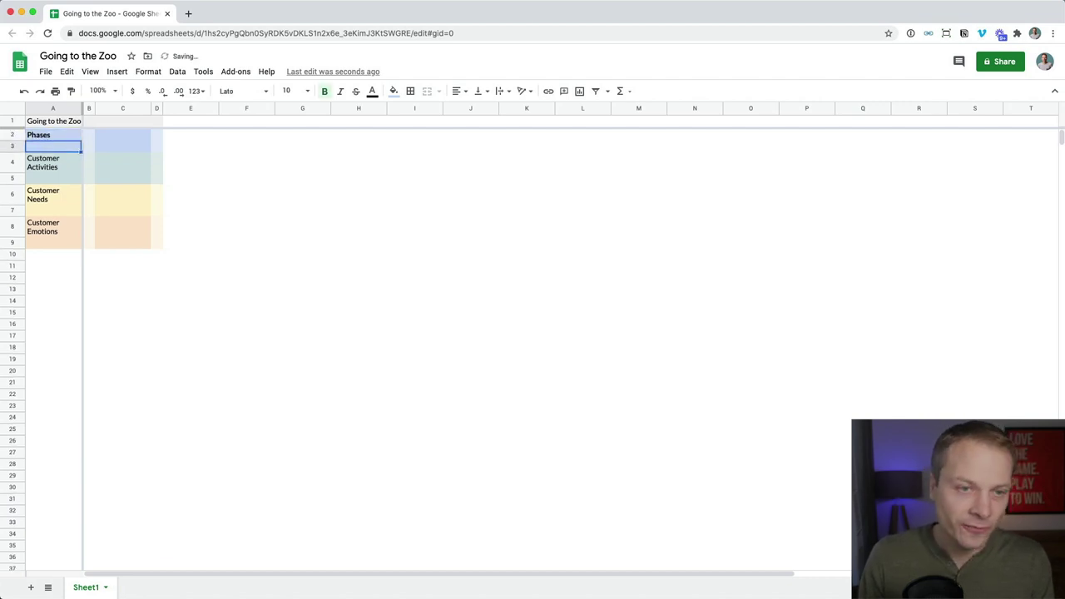
Bold the words Activities, Needs and Emotions in the remaining Customer labels
{"action": "key", "text": "Down"}
{"action": "key", "text": "Return"}
{"action": "key", "text": "super+b"}
{"action": "key", "text": "Return"}
{"action": "key", "text": "Down"}
{"action": "key", "text": "Return"}
{"action": "key", "text": "shift+alt+Left"}
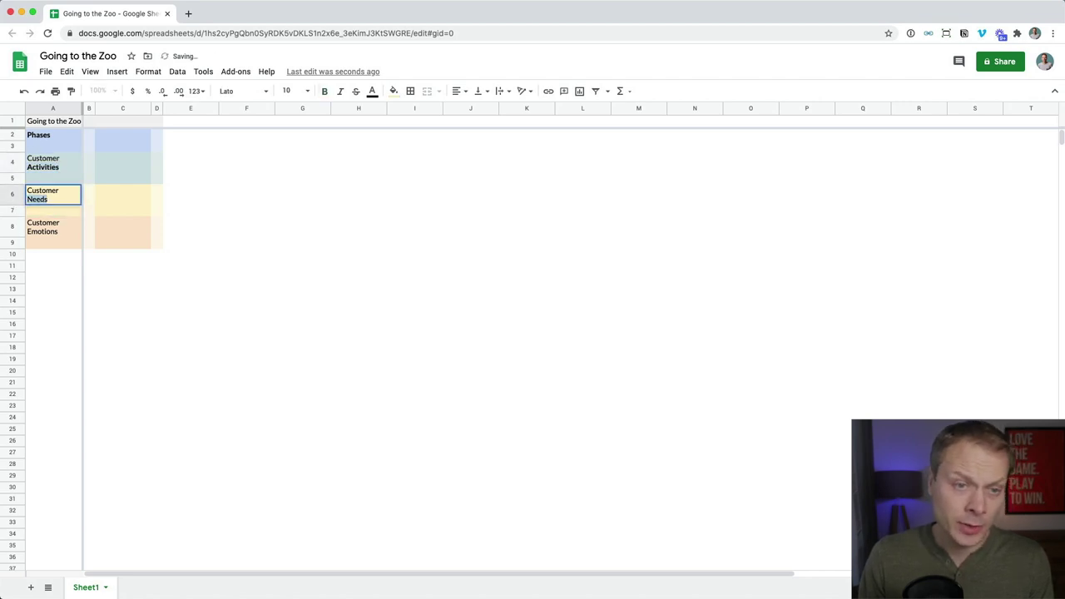
{"action": "key", "text": "super+b"}
{"action": "key", "text": "Return"}
{"action": "key", "text": "Down"}
{"action": "key", "text": "Return"}
{"action": "key", "text": "shift+alt+Left"}
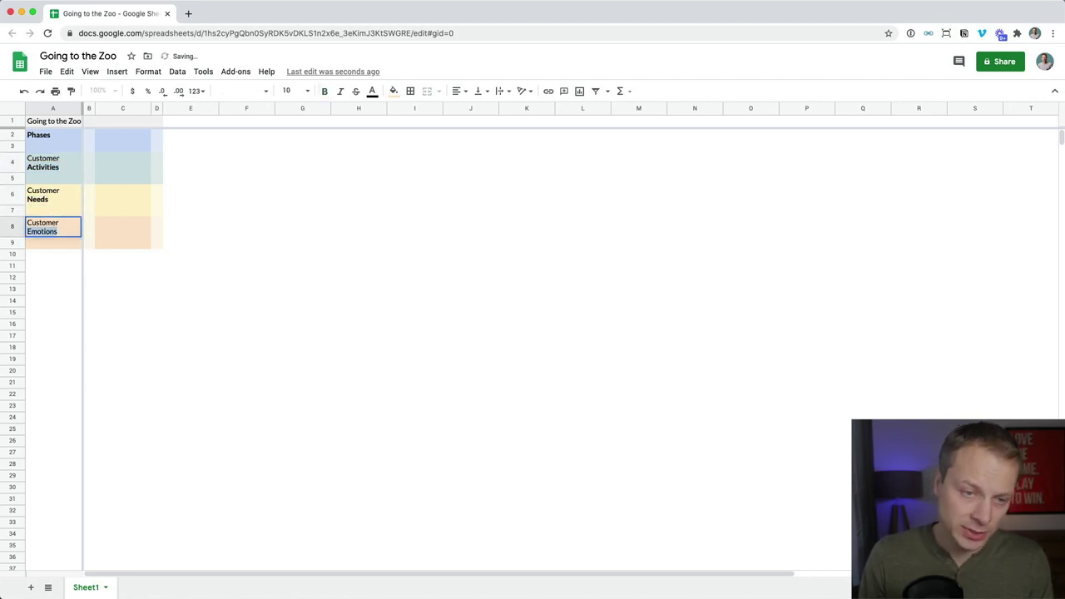
{"action": "key", "text": "Return"}
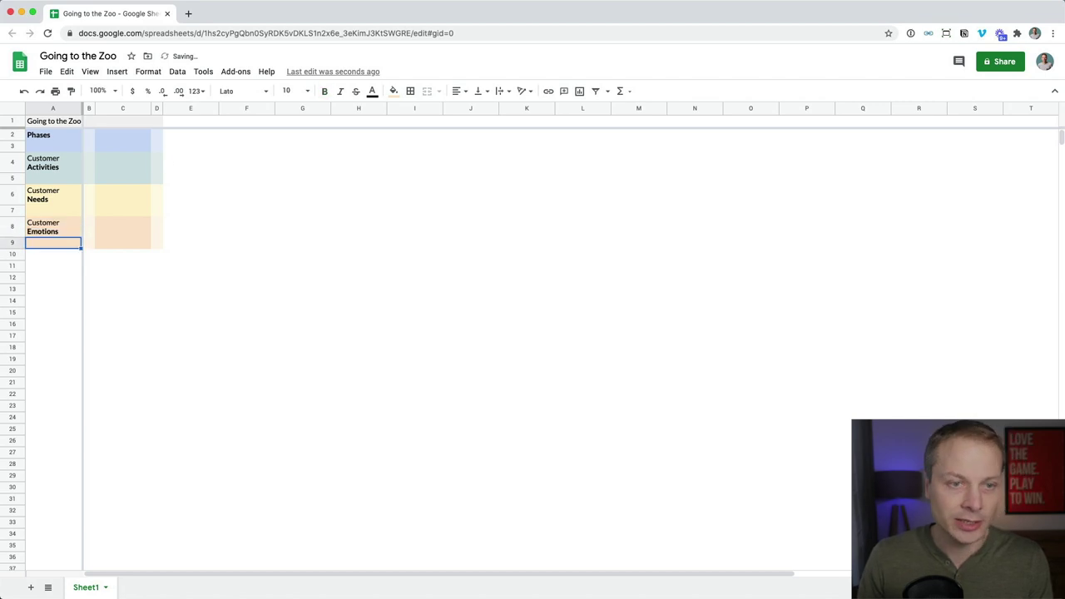
Confirm row 2's height setting, then select rows 2, 4, 6 and 8 together
{"action": "left_click", "coordinate": [15, 135]}
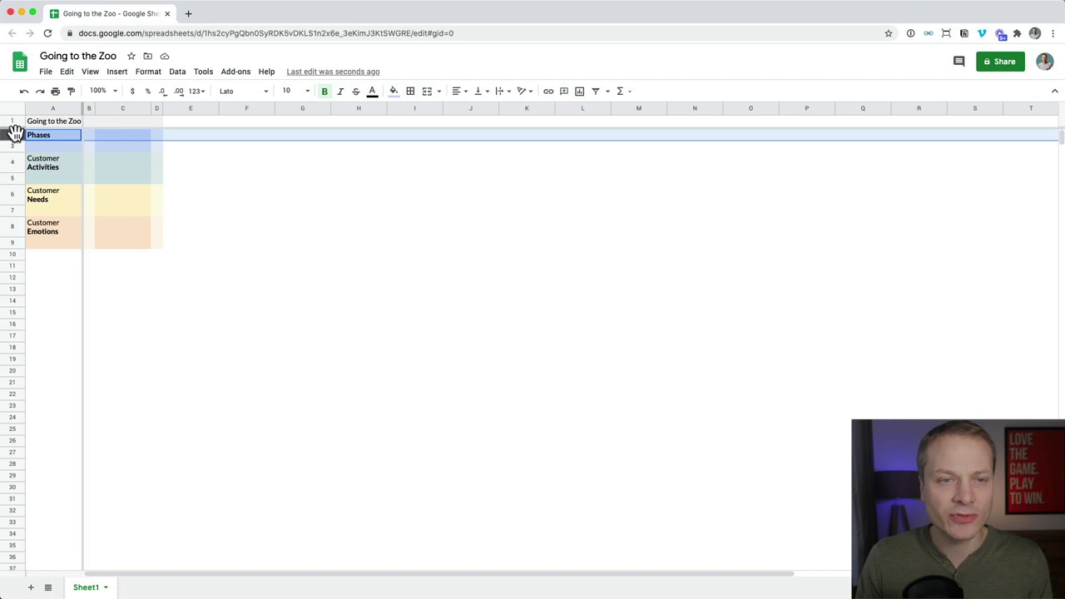
{"action": "right_click", "coordinate": [15, 133]}
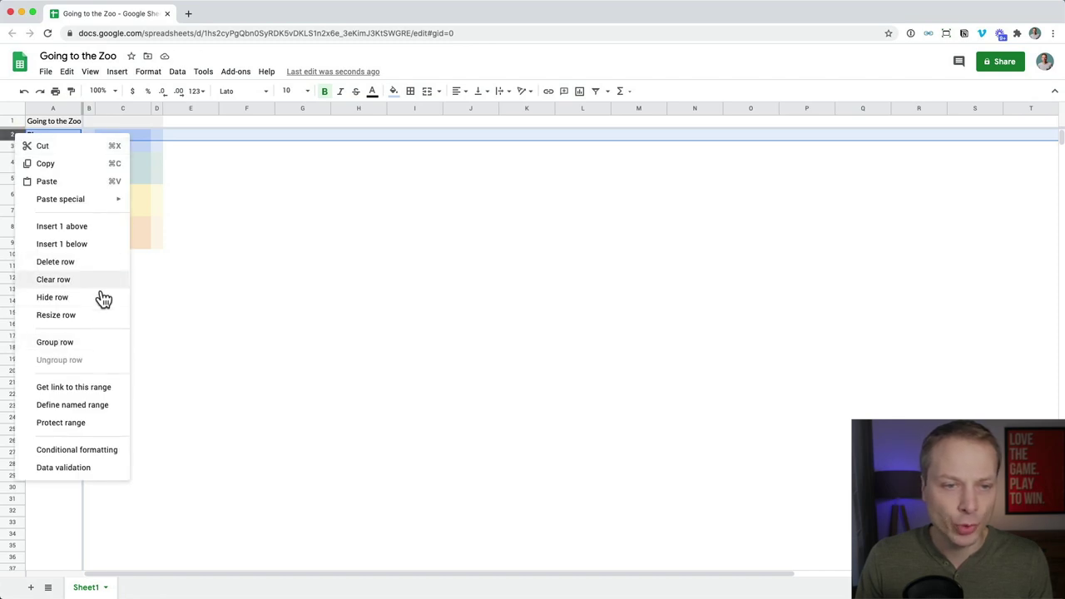
{"action": "left_click", "coordinate": [96, 317]}
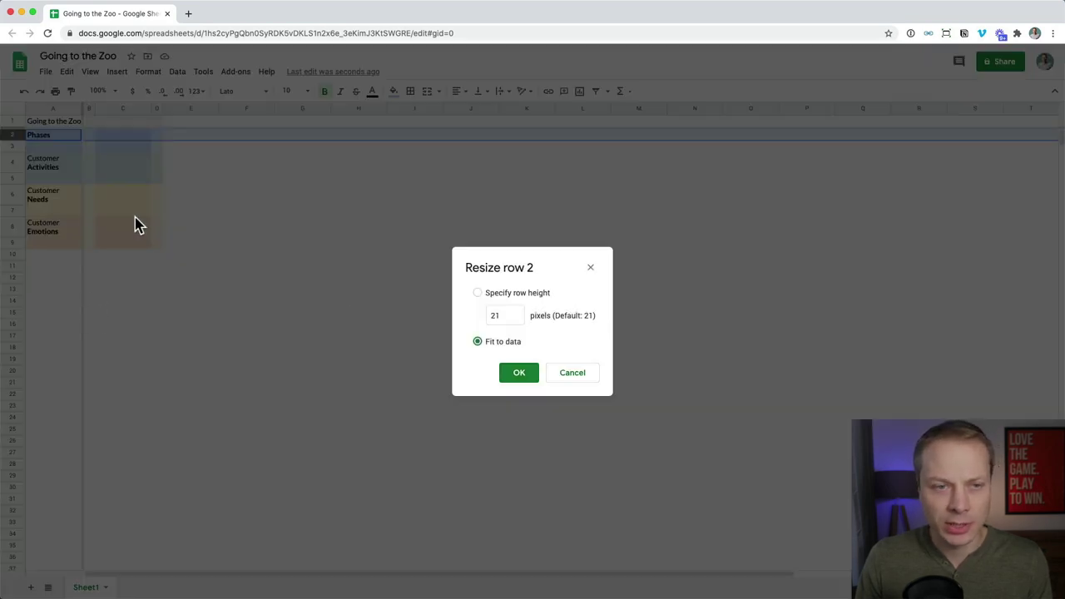
{"action": "left_click", "coordinate": [531, 373]}
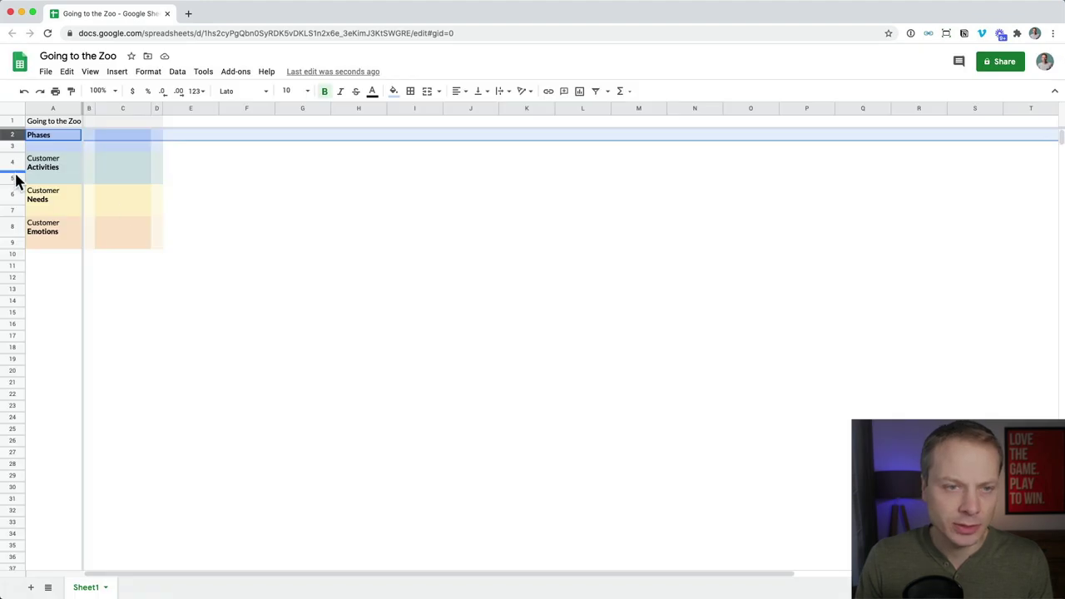
{"action": "left_click", "coordinate": [13, 161], "text": "super"}
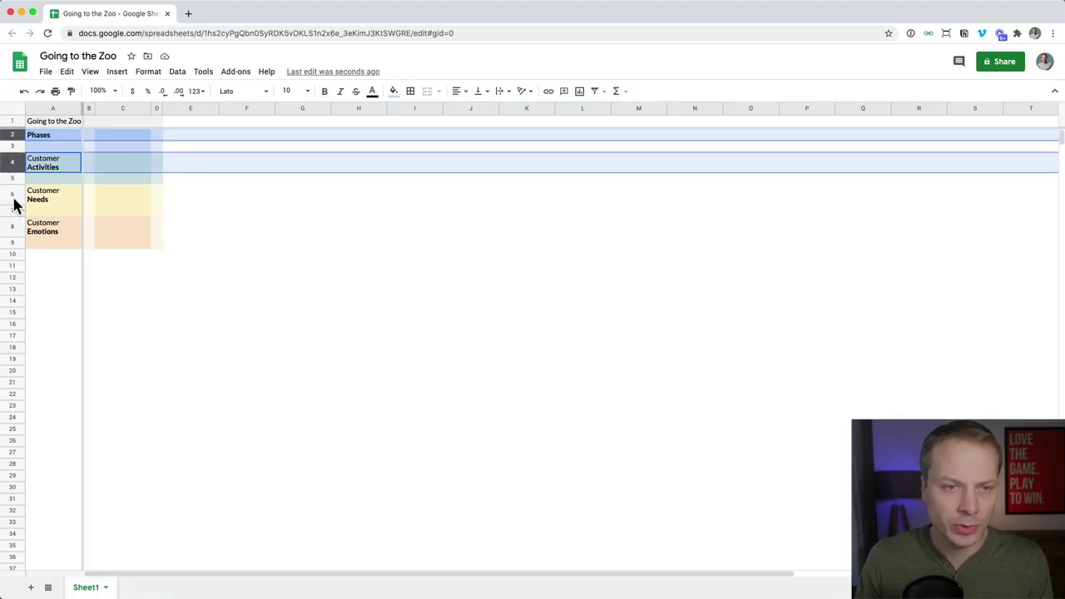
{"action": "left_click", "coordinate": [12, 195], "text": "super"}
{"action": "left_click", "coordinate": [12, 225], "text": "super"}
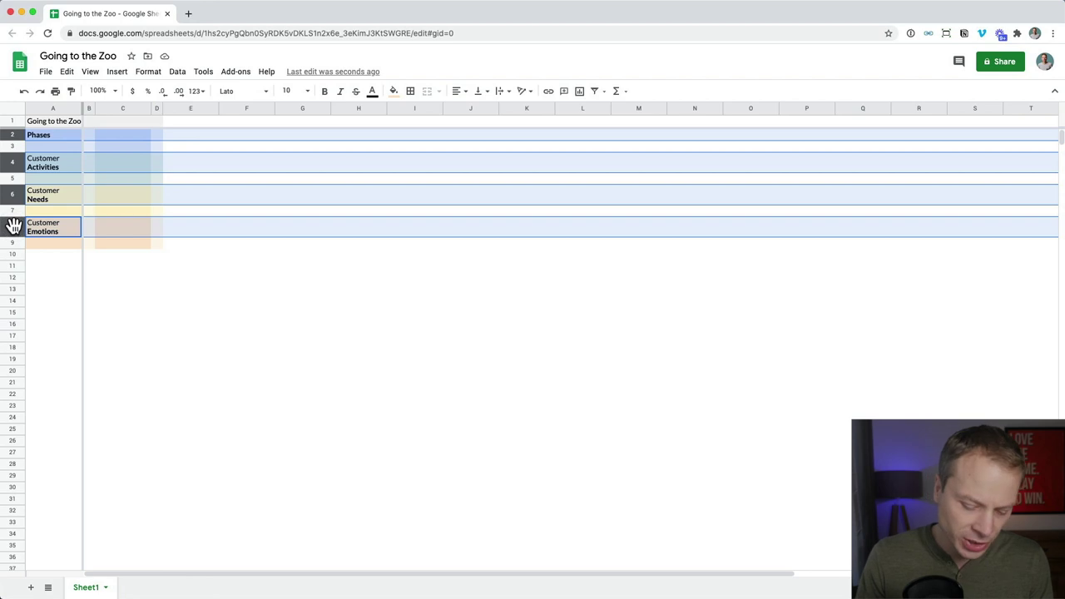
{"action": "right_click", "coordinate": [17, 142]}
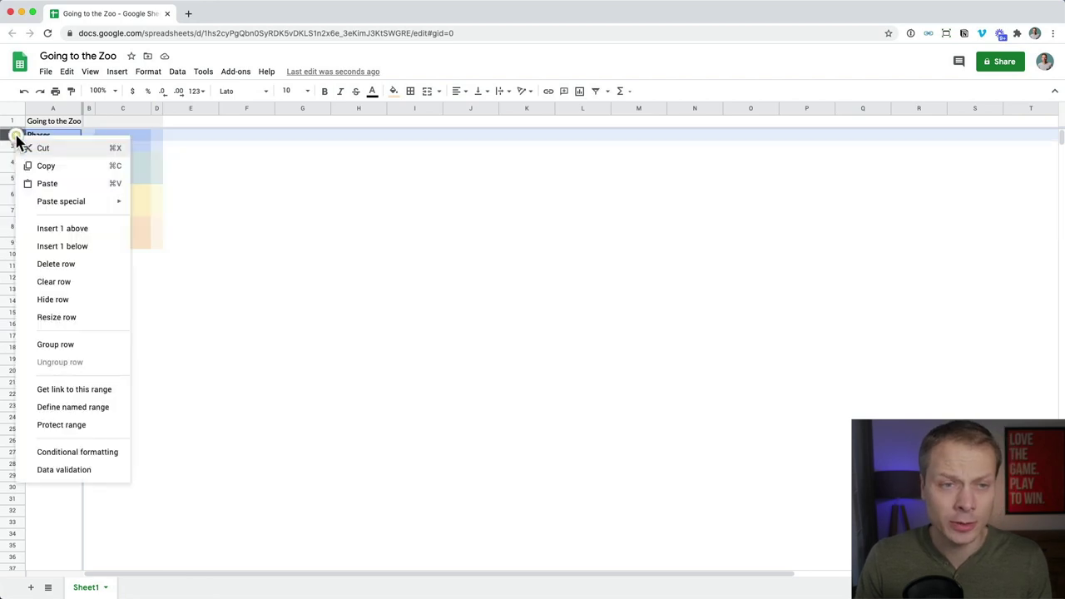
{"action": "left_click", "coordinate": [230, 200]}
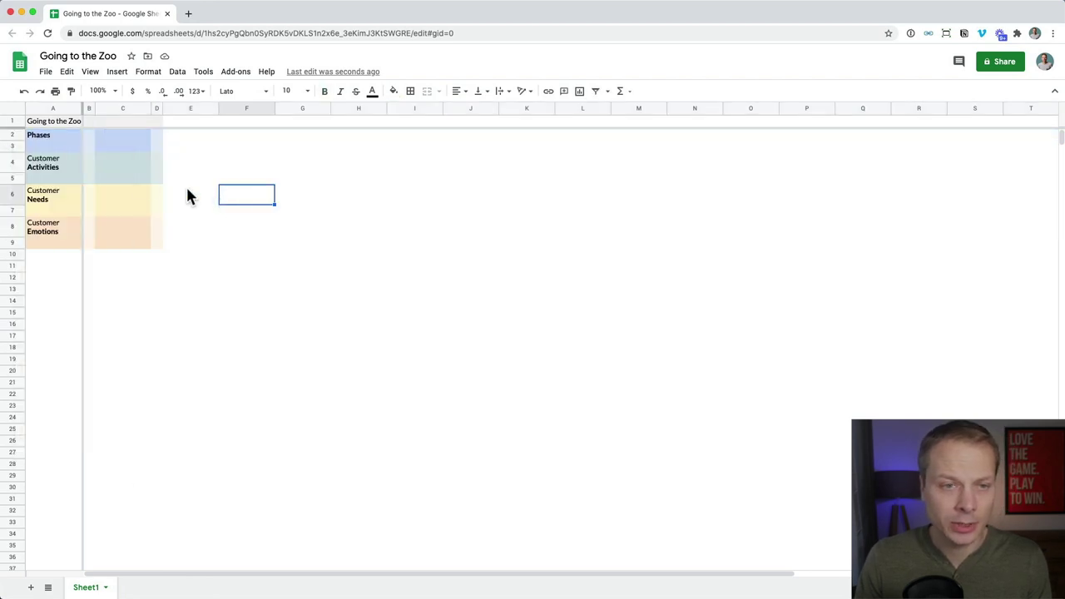
Set rows 2, 4, 6 and 8 to an exact height of 100 pixels
{"action": "left_click", "coordinate": [13, 135]}
{"action": "left_click", "coordinate": [14, 162], "text": "super"}
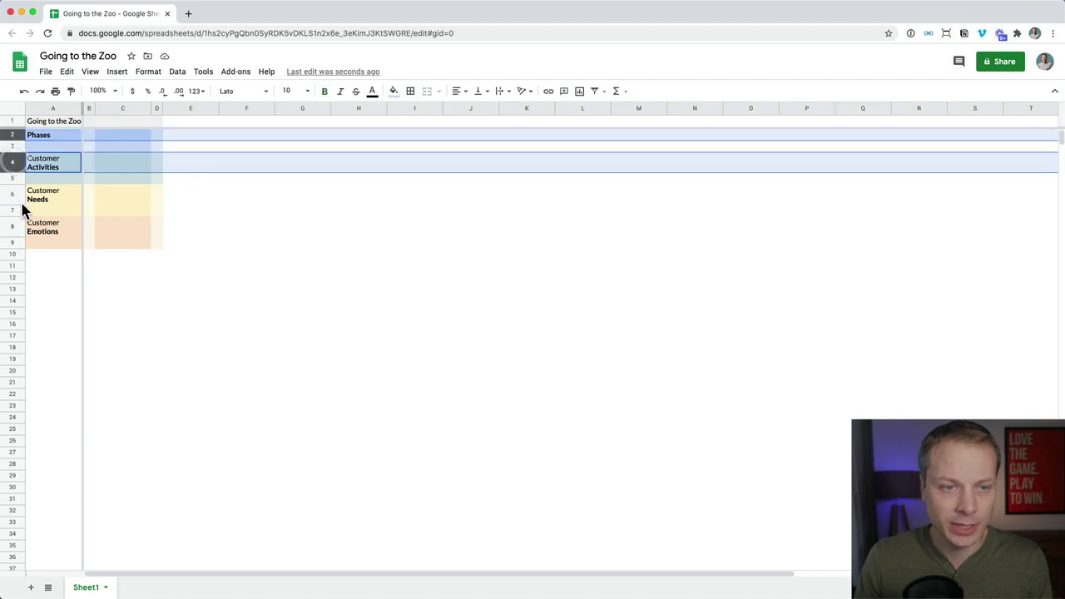
{"action": "left_click", "coordinate": [13, 194], "text": "super"}
{"action": "left_click", "coordinate": [15, 226], "text": "super"}
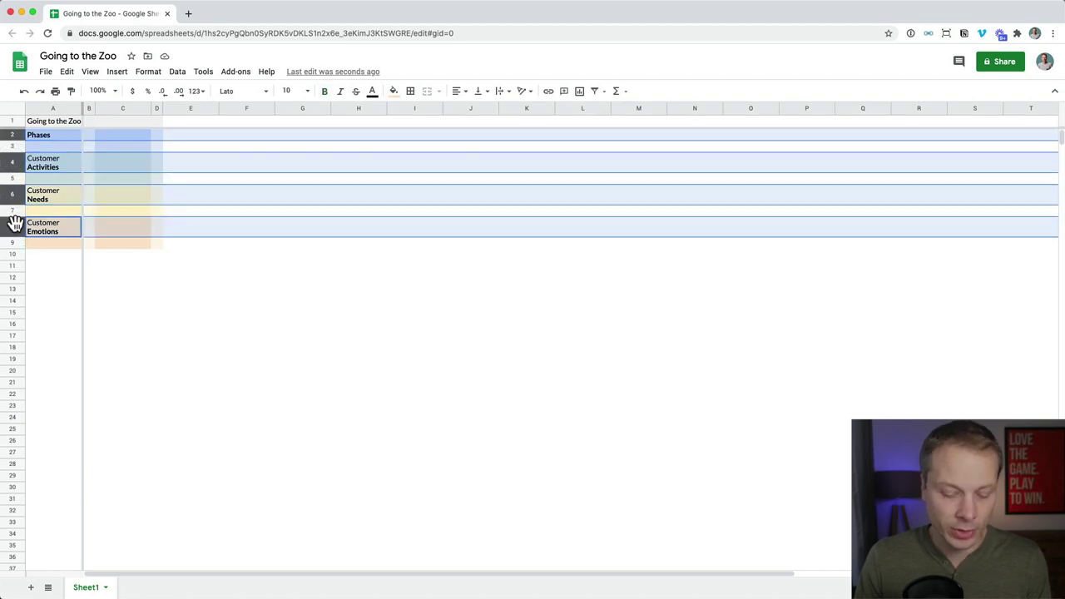
{"action": "right_click", "coordinate": [14, 225]}
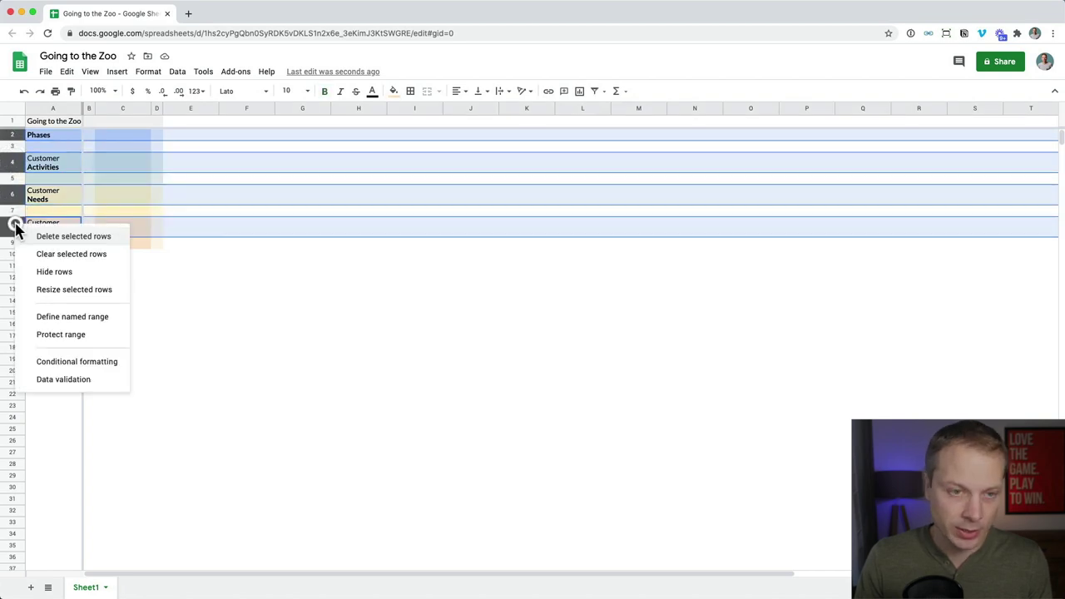
{"action": "left_click", "coordinate": [89, 289]}
{"action": "left_click", "coordinate": [509, 315]}
{"action": "key", "text": "BackSpace"}
{"action": "key", "text": "BackSpace"}
{"action": "type", "text": "100"}
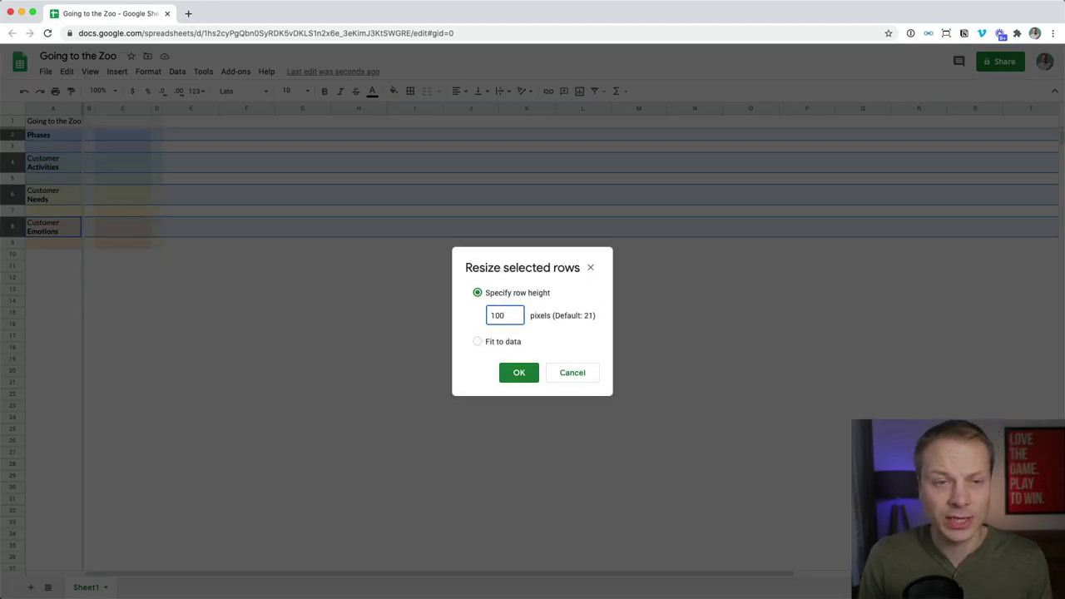
{"action": "key", "text": "Return"}
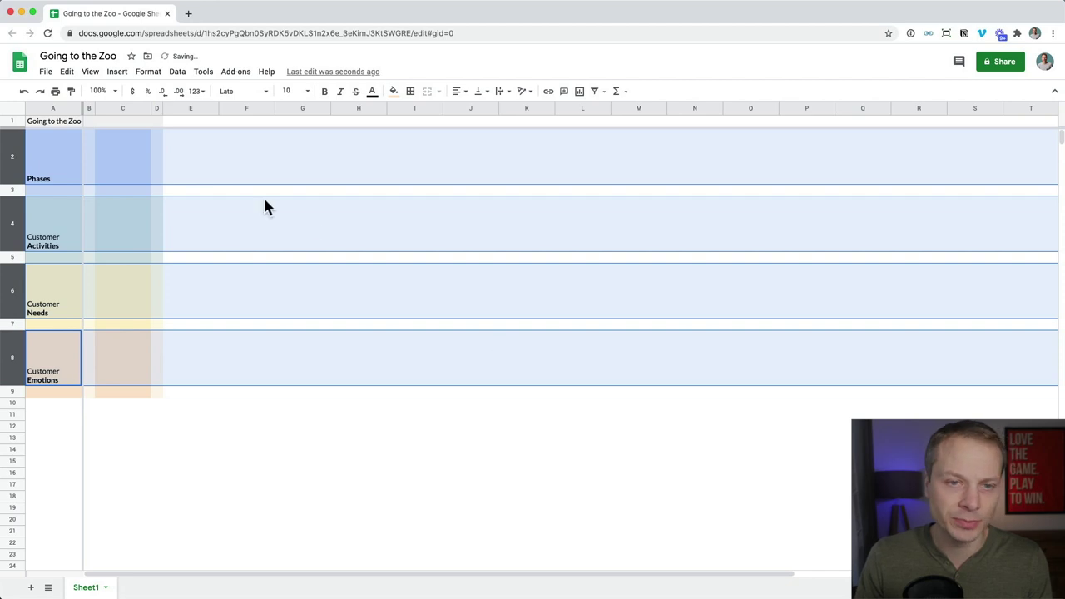
Reduce the height of rows 2, 4, 6 and 8 to 60 pixels
{"action": "right_click", "coordinate": [6, 156]}
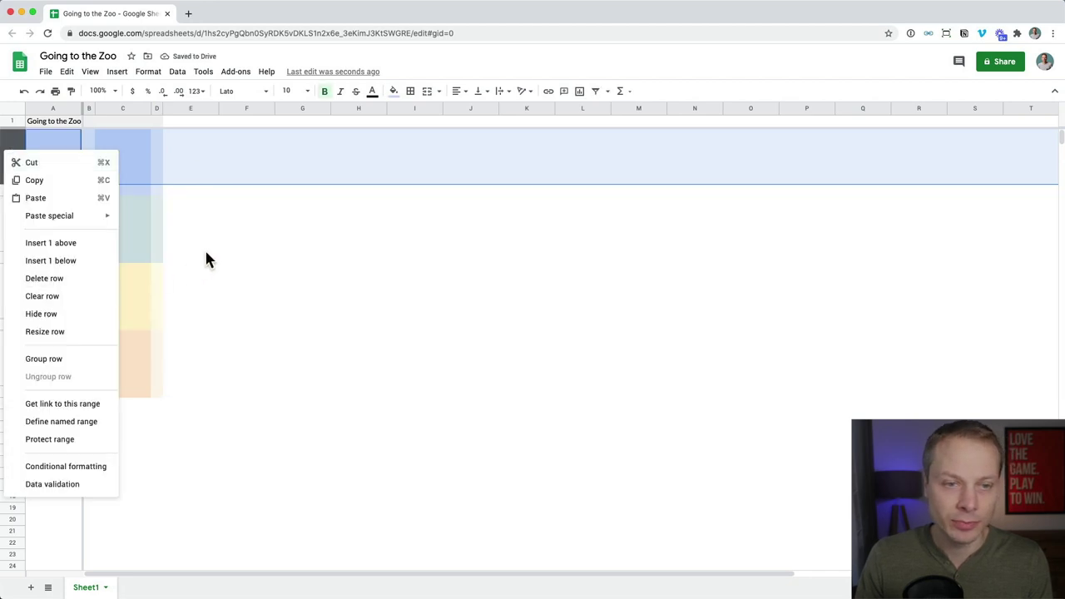
{"action": "left_click", "coordinate": [199, 242]}
{"action": "left_click", "coordinate": [12, 157]}
{"action": "left_click", "coordinate": [12, 225], "text": "super"}
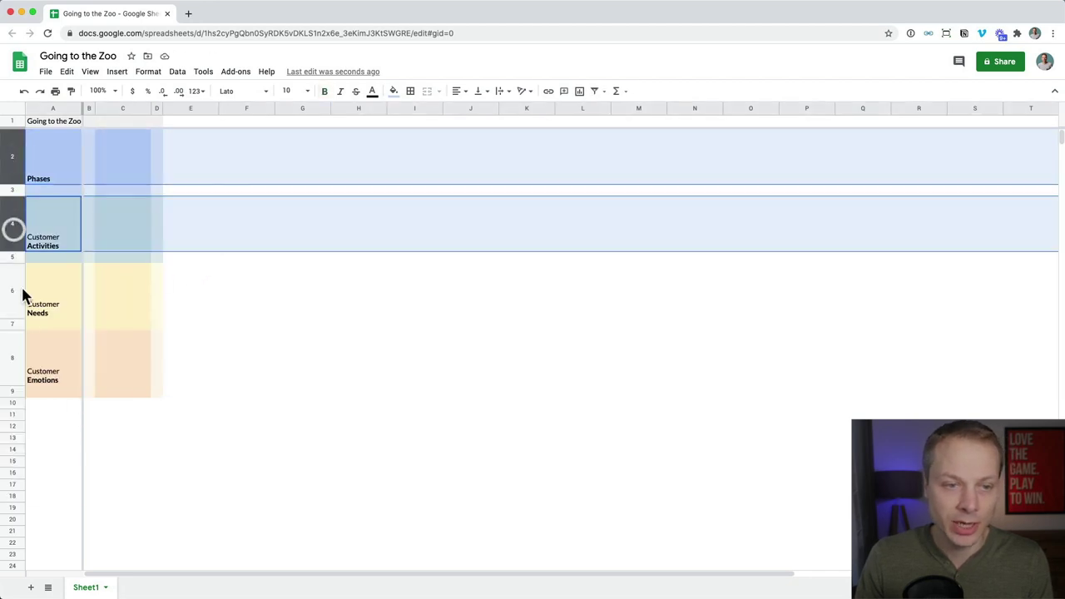
{"action": "left_click", "coordinate": [12, 295], "text": "super"}
{"action": "left_click", "coordinate": [13, 368], "text": "super"}
{"action": "right_click", "coordinate": [15, 370]}
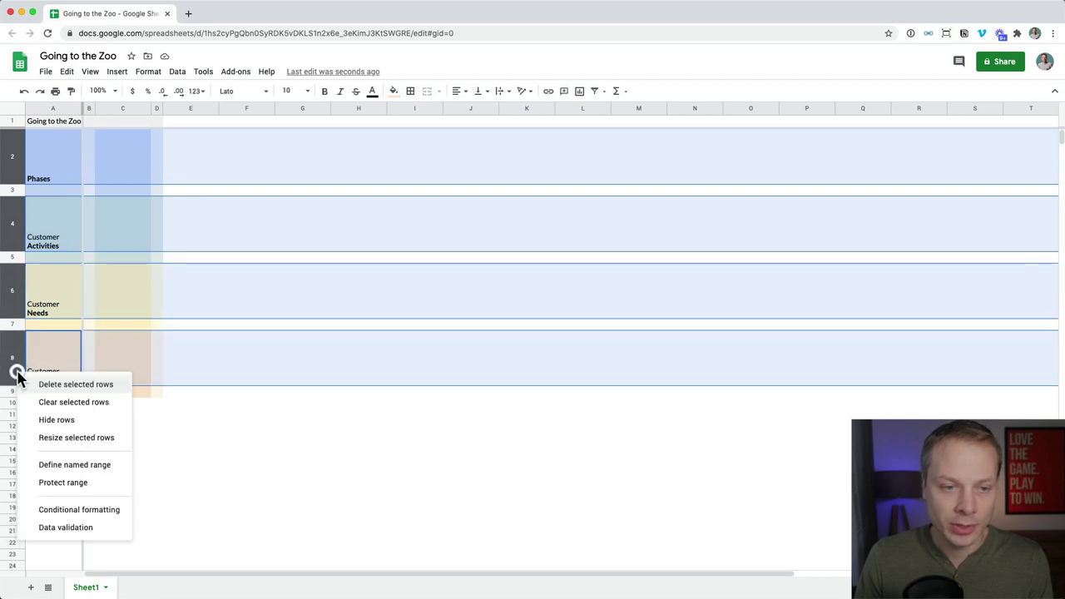
{"action": "left_click", "coordinate": [98, 439]}
{"action": "double_click", "coordinate": [513, 309]}
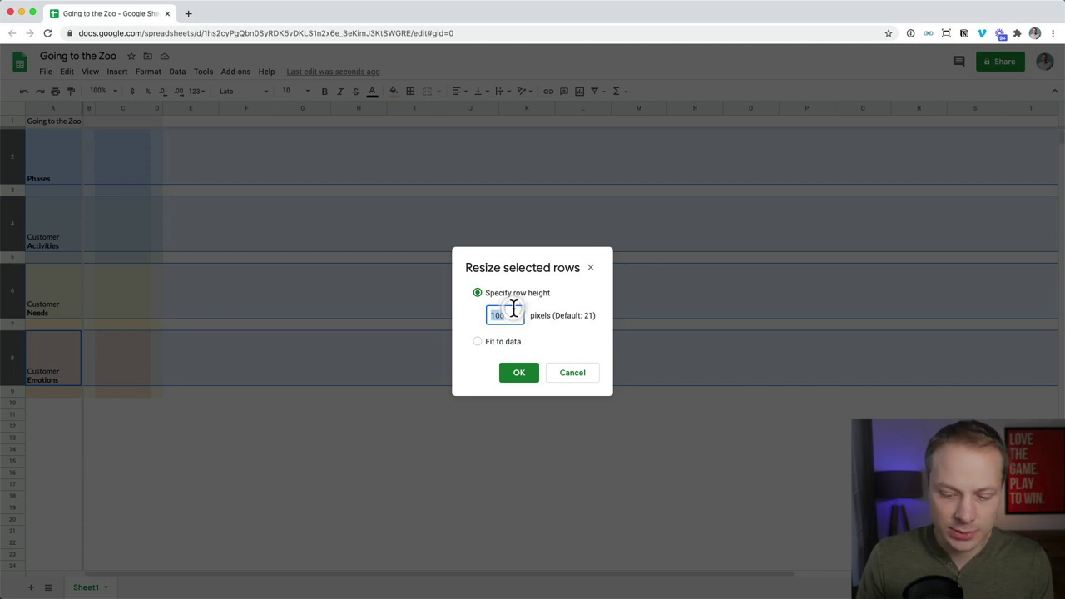
{"action": "type", "text": "60"}
{"action": "key", "text": "Return"}
Select the Phases, Customer Activities, Customer Needs and Customer Emotions label cells
{"action": "left_click", "coordinate": [426, 375]}
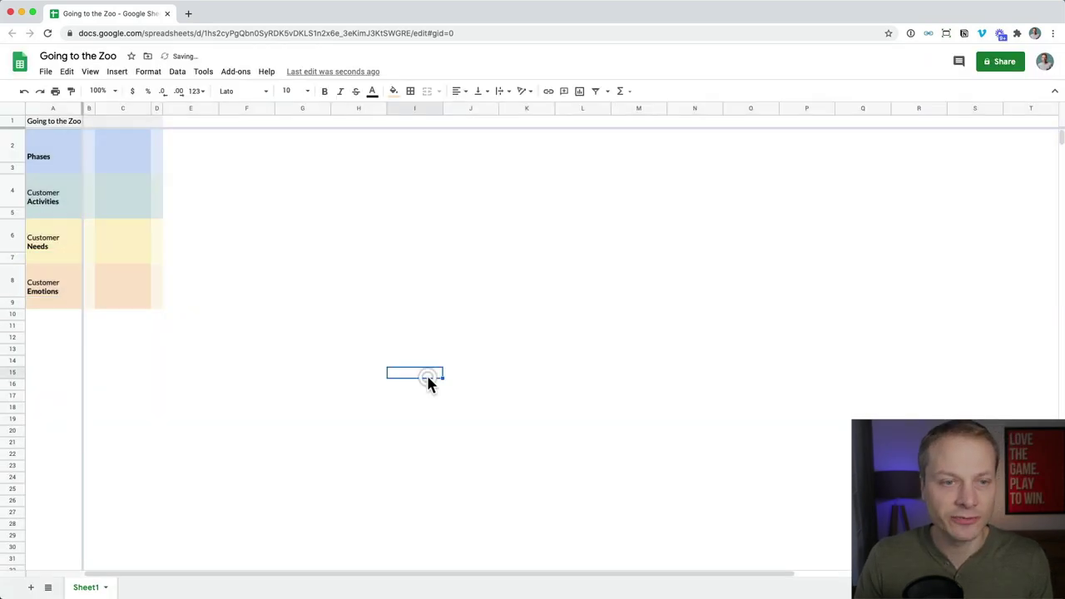
{"action": "left_click", "coordinate": [67, 151]}
{"action": "left_click", "coordinate": [52, 200], "text": "super"}
{"action": "left_click", "coordinate": [55, 241], "text": "super"}
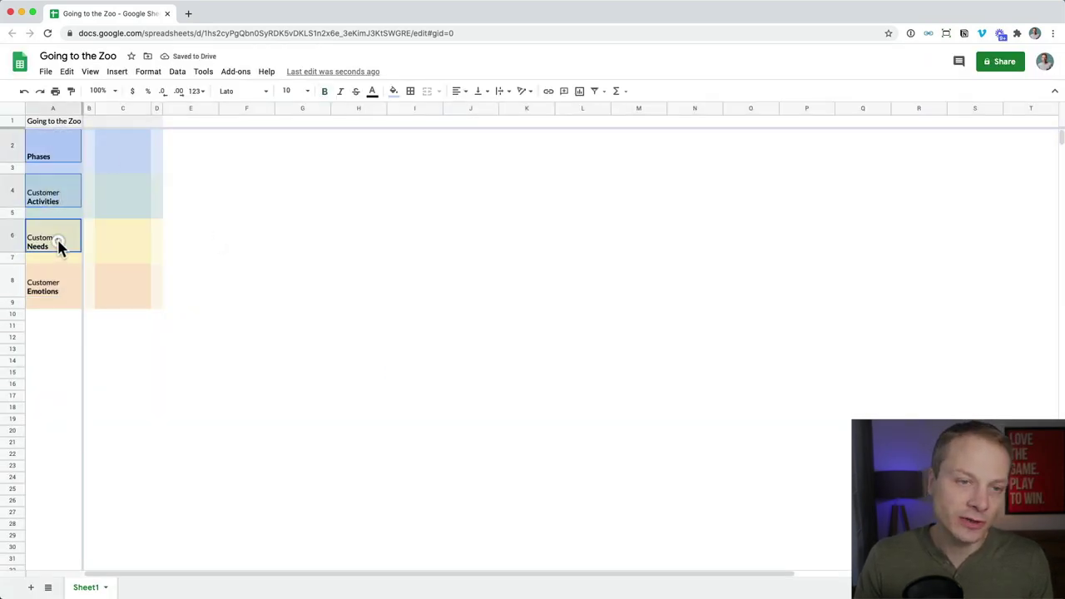
{"action": "left_click", "coordinate": [56, 285], "text": "super"}
{"action": "left_click", "coordinate": [308, 91]}
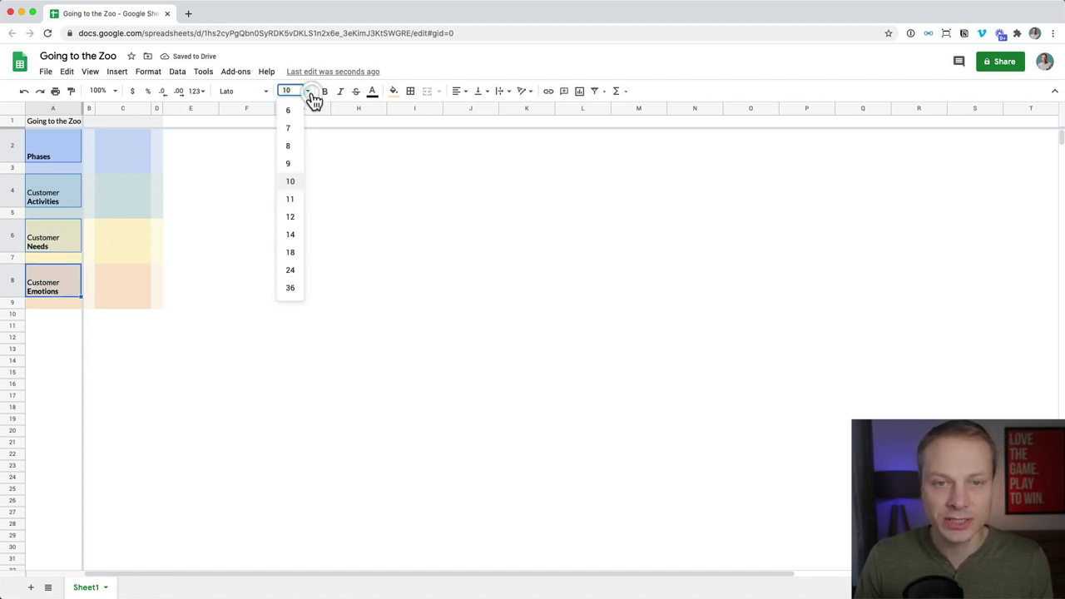
{"action": "left_click", "coordinate": [293, 252]}
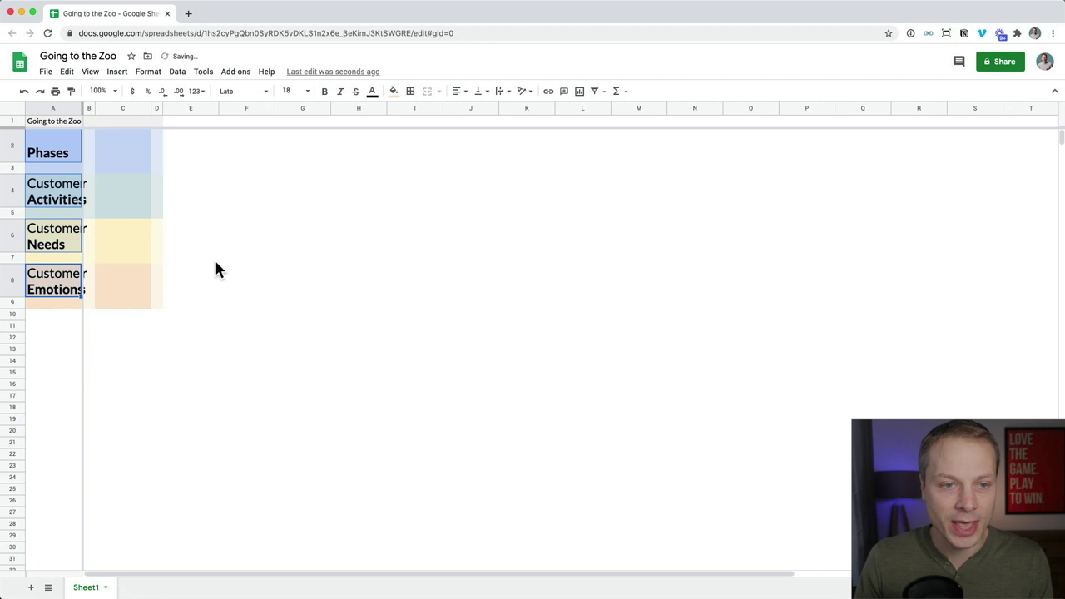
{"action": "left_click", "coordinate": [307, 92]}
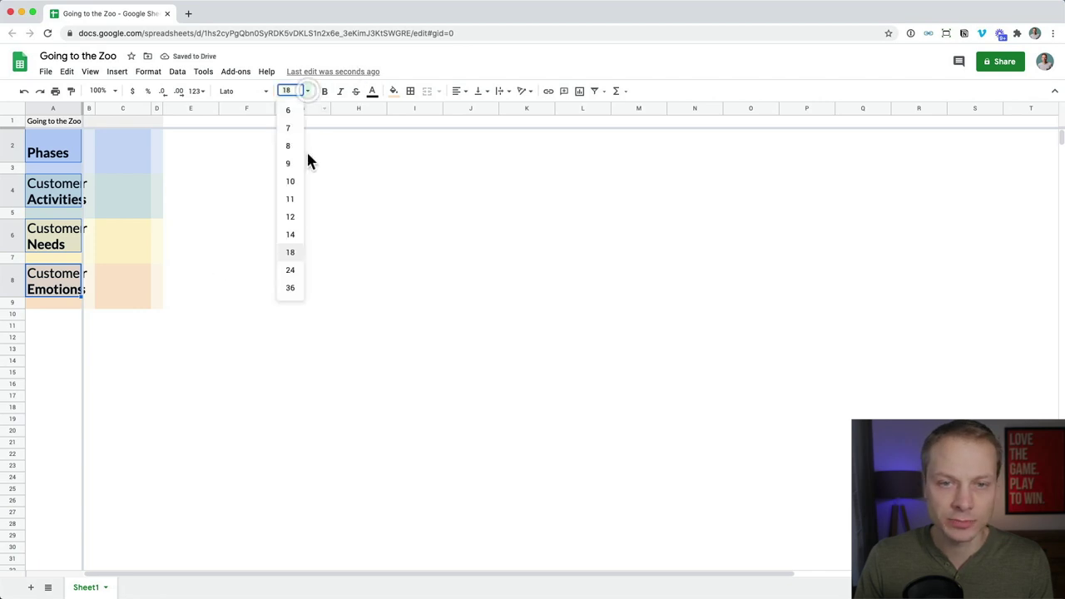
{"action": "left_click", "coordinate": [292, 236]}
{"action": "left_click_drag", "start_coordinate": [83, 106], "coordinate": [114, 108]}
{"action": "left_click", "coordinate": [100, 407]}
{"action": "left_click", "coordinate": [262, 325]}
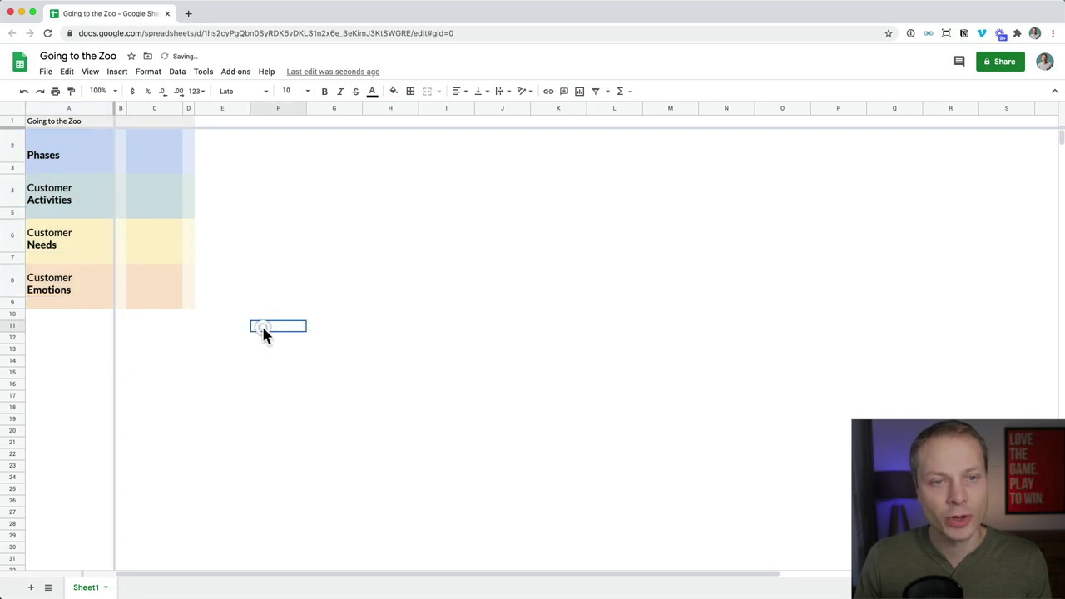
{"action": "left_click", "coordinate": [53, 173]}
{"action": "left_click", "coordinate": [68, 167]}
{"action": "key", "text": "Down"}
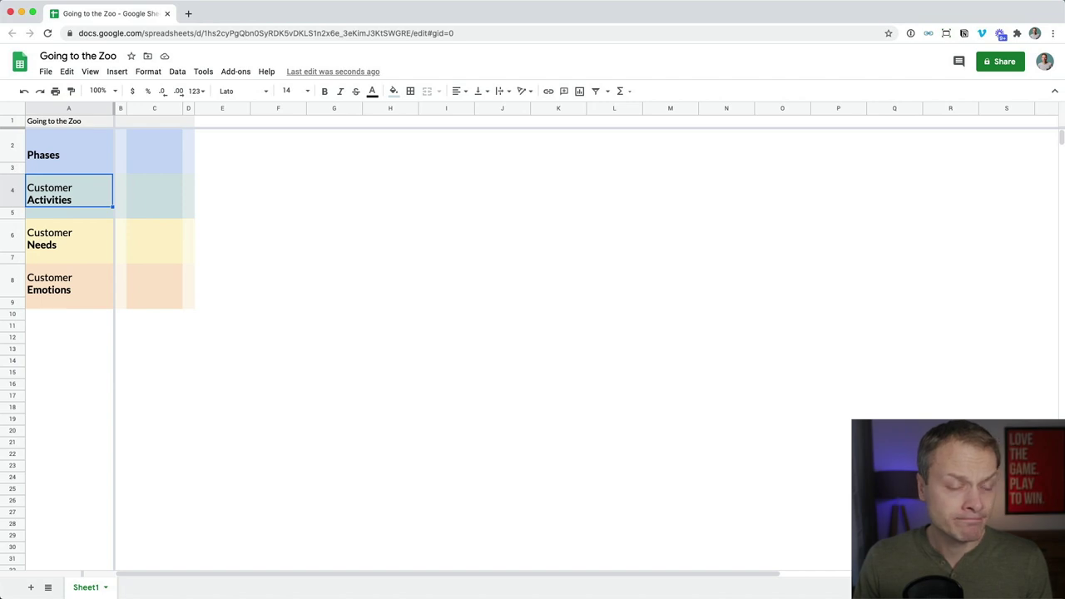
{"action": "left_click", "coordinate": [80, 122]}
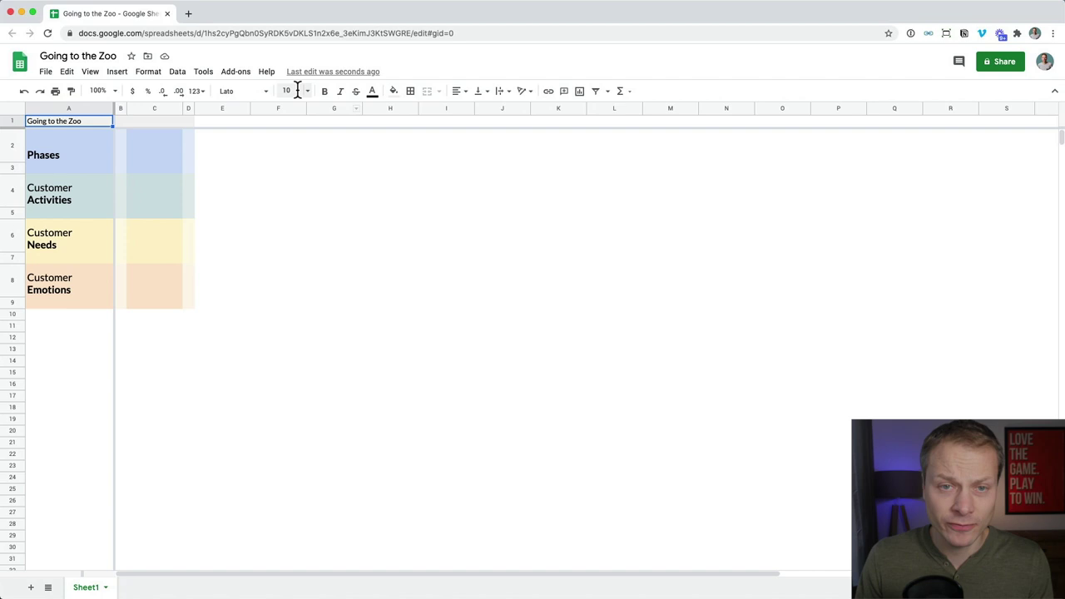
{"action": "key", "text": "shift+Right"}
{"action": "key", "text": "shift+Right"}
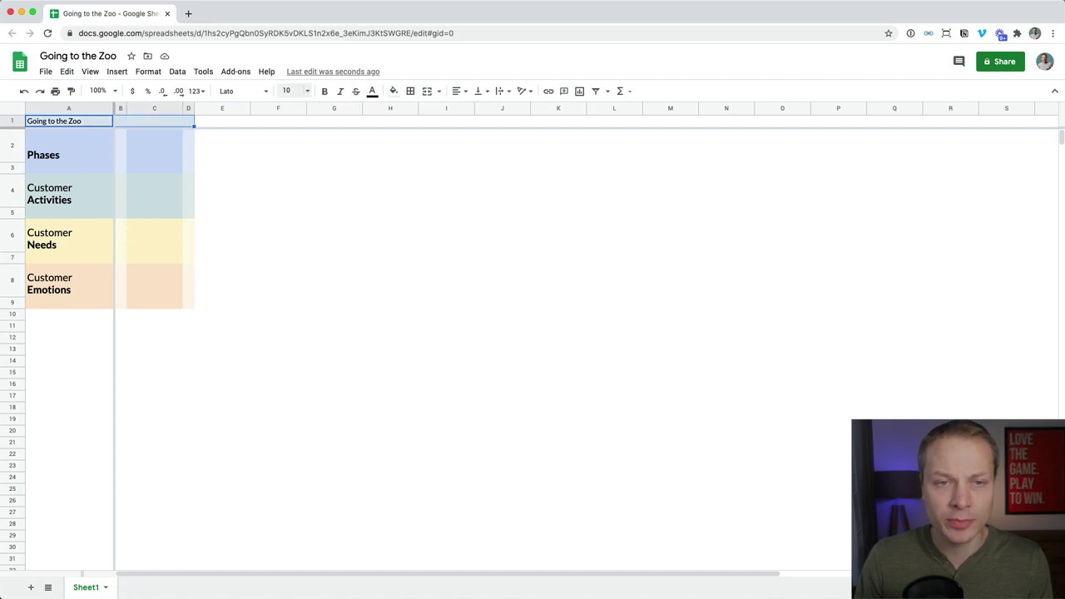
{"action": "key", "text": "shift+Left"}
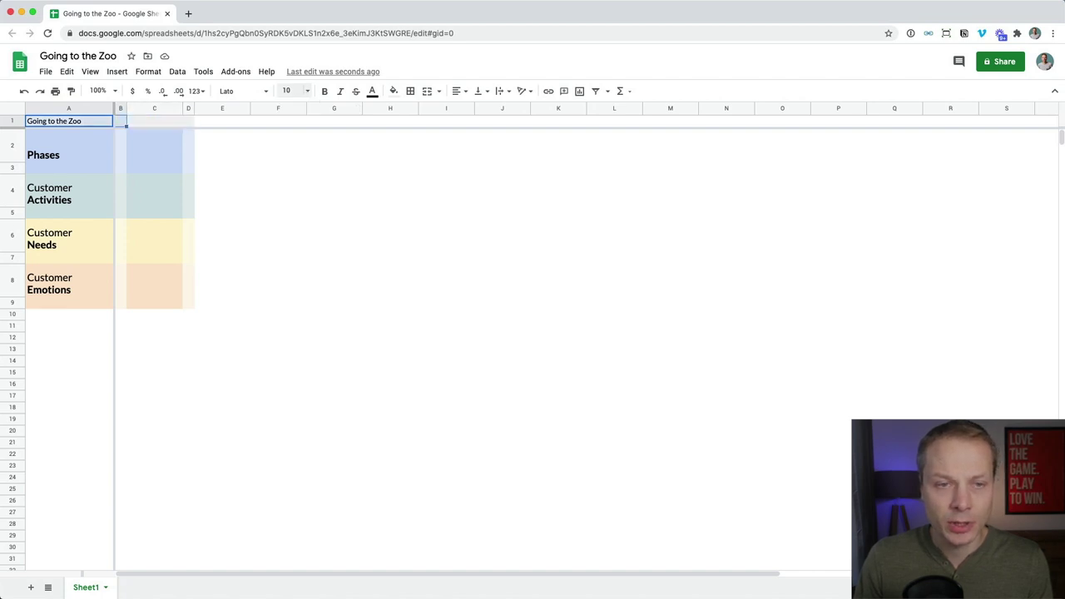
{"action": "key", "text": "shift+Left"}
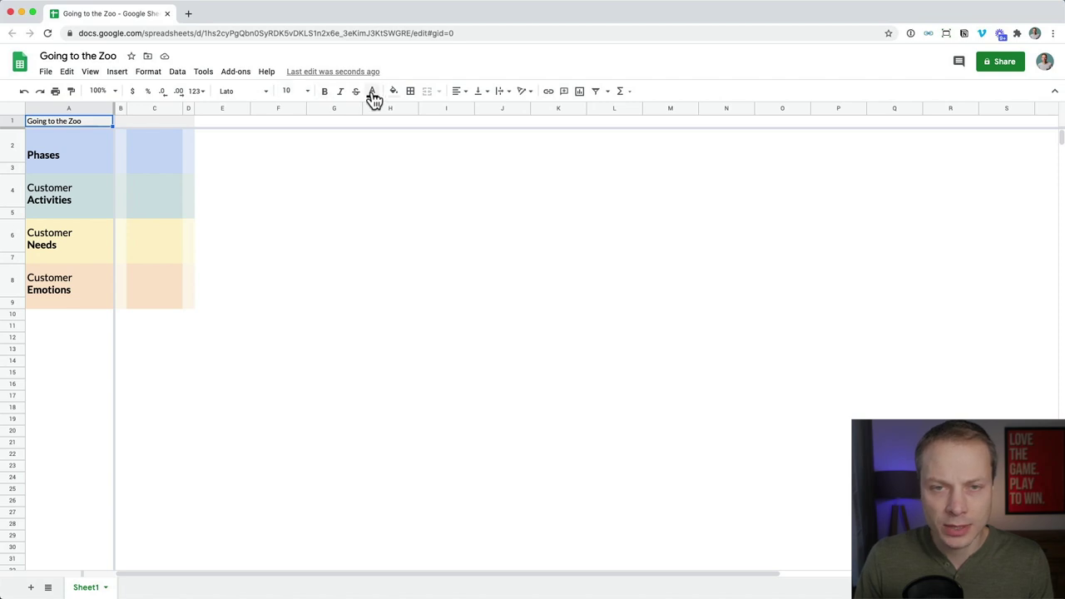
Make the 'Going to the Zoo' title bold at 14 pt and make row 1 taller
{"action": "key", "text": "ctrl+b"}
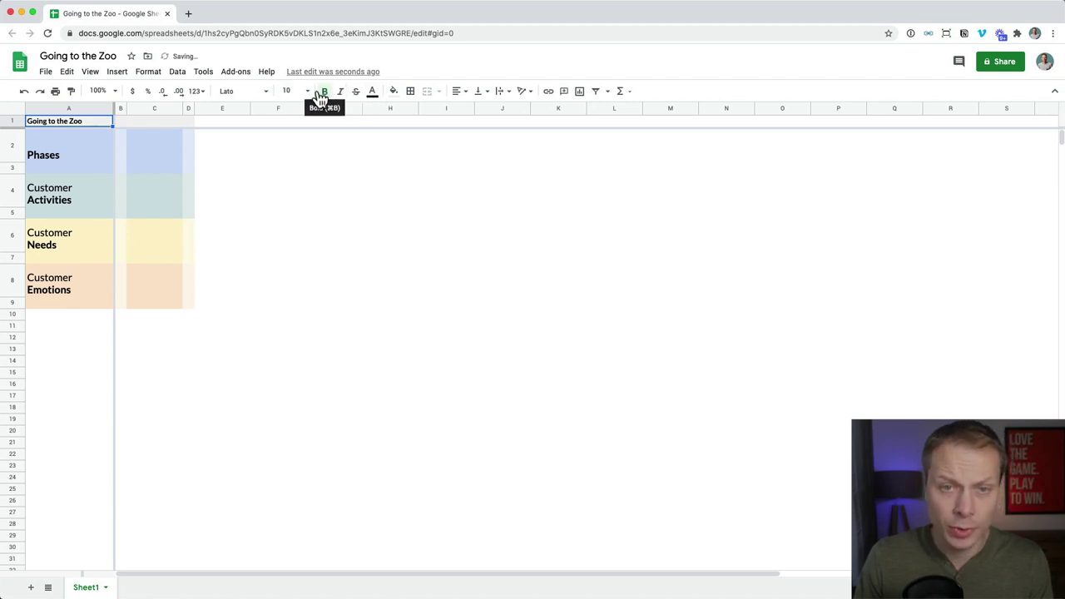
{"action": "left_click", "coordinate": [307, 92]}
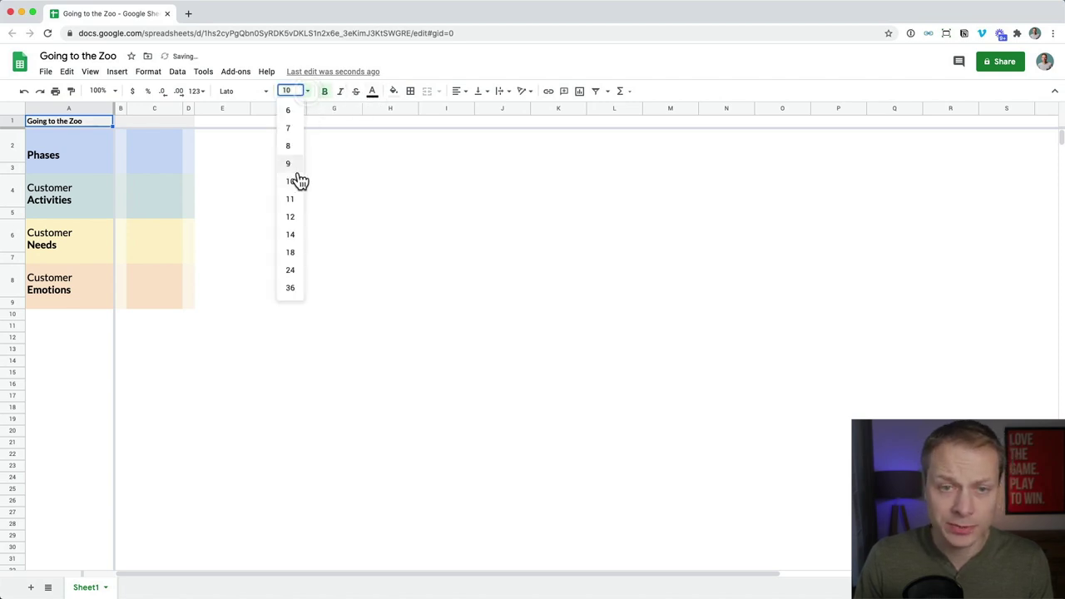
{"action": "left_click", "coordinate": [293, 240]}
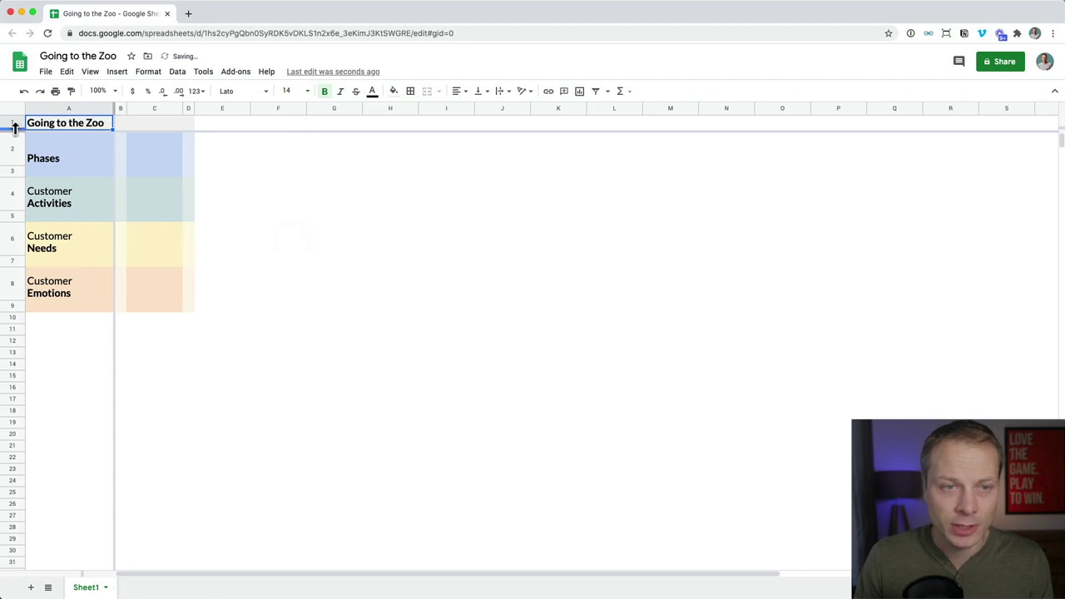
{"action": "left_click_drag", "start_coordinate": [14, 134], "coordinate": [14, 135]}
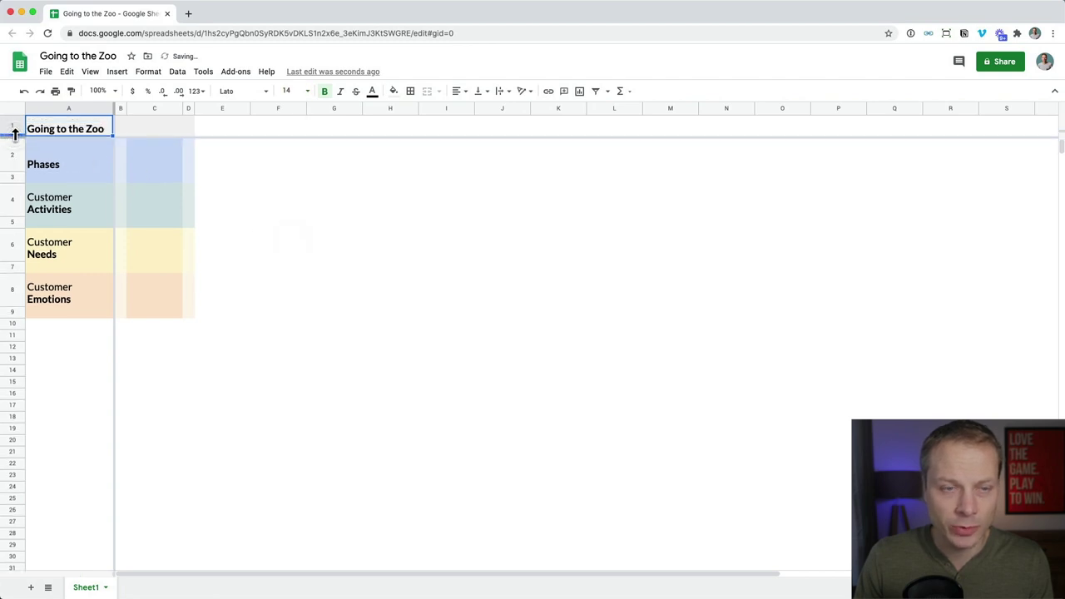
{"action": "left_click", "coordinate": [154, 155]}
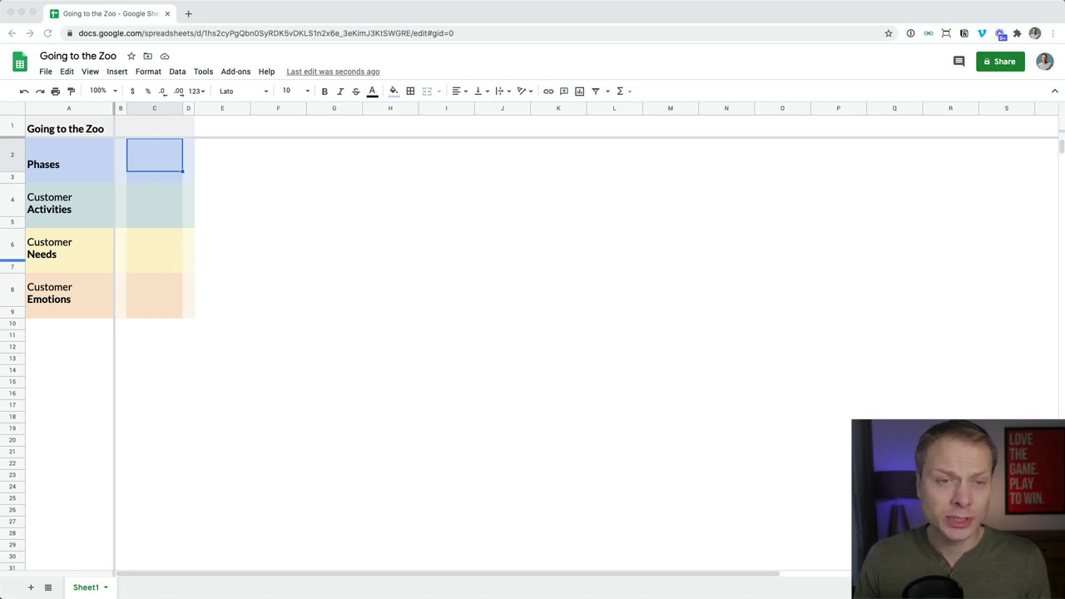
Enter the 'Customer Segment:' label text into cell C1
{"action": "left_click", "coordinate": [164, 133]}
{"action": "left_click", "coordinate": [164, 130]}
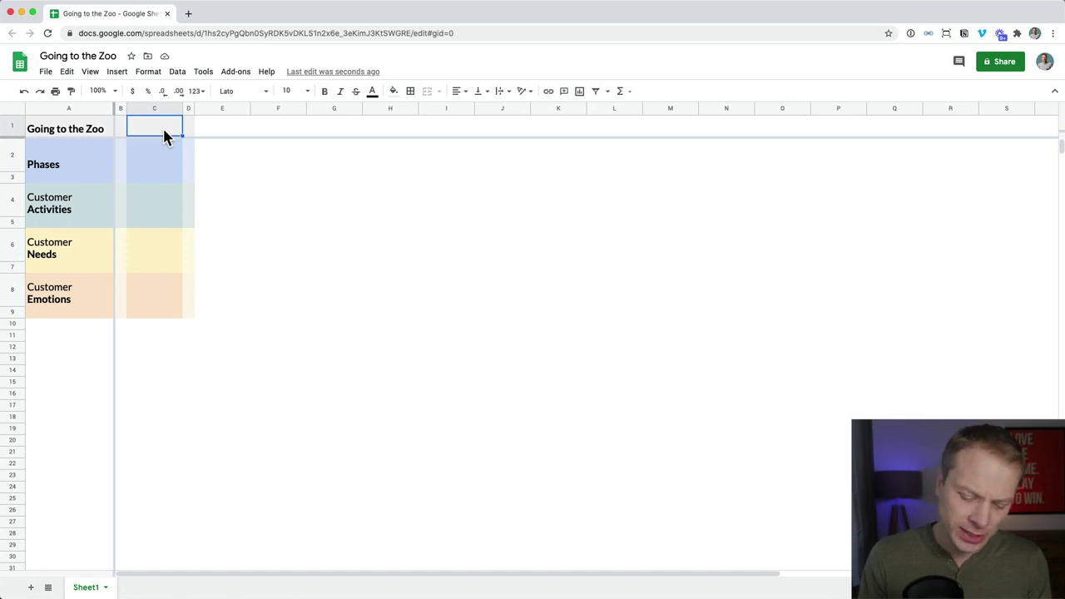
{"action": "type", "text": "CU"}
{"action": "key", "text": "BackSpace"}
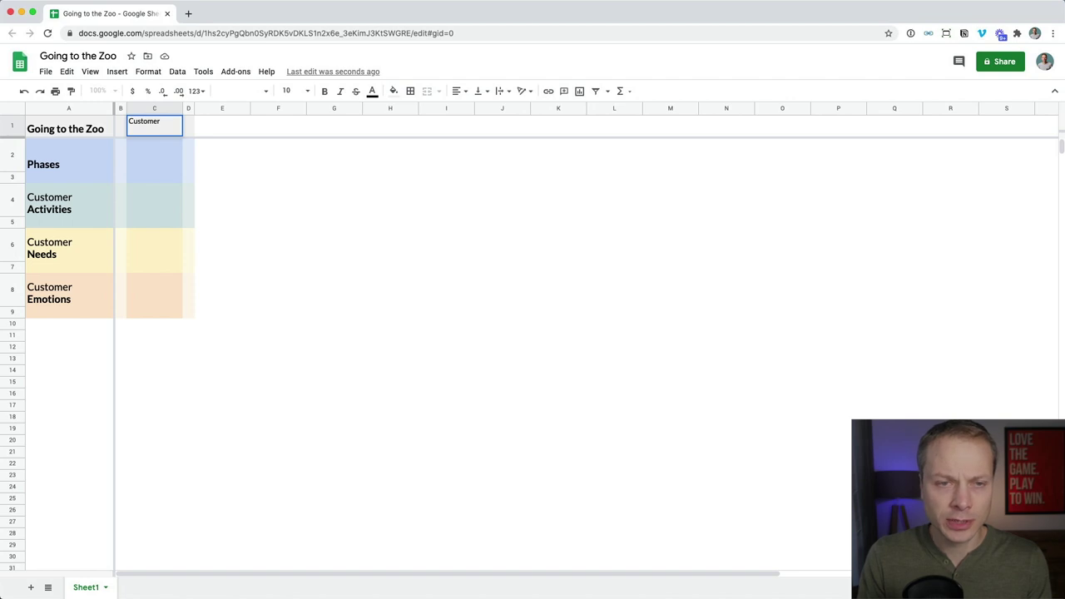
{"action": "type", "text": "ustomer Segment: Excited dad"}
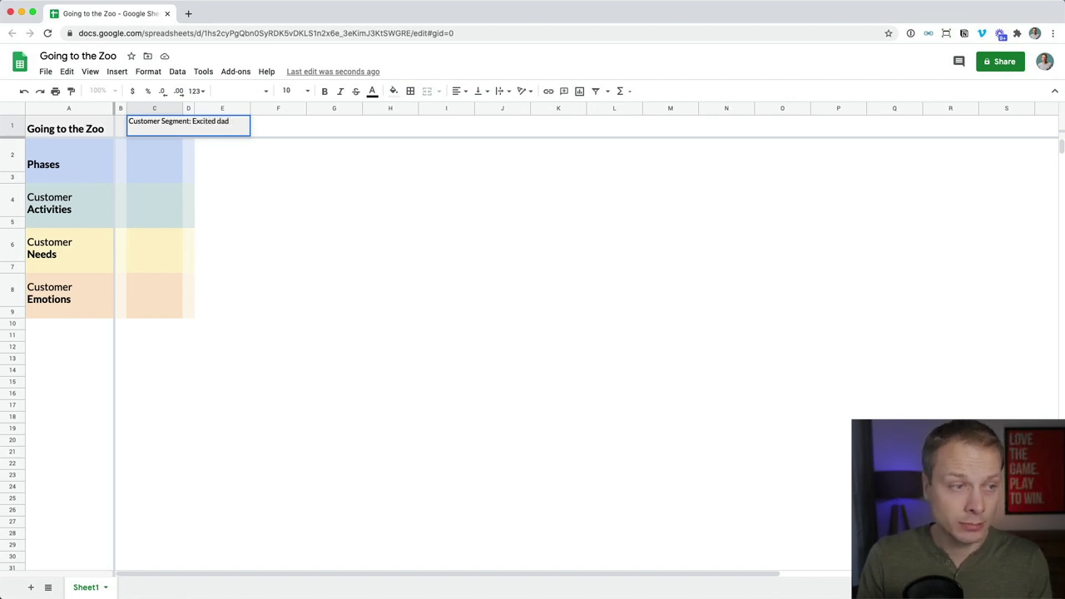
{"action": "left_click", "coordinate": [120, 125]}
Reword the C1 label to 'Over excited dad' and add an emoji after dad
{"action": "double_click", "coordinate": [217, 121]}
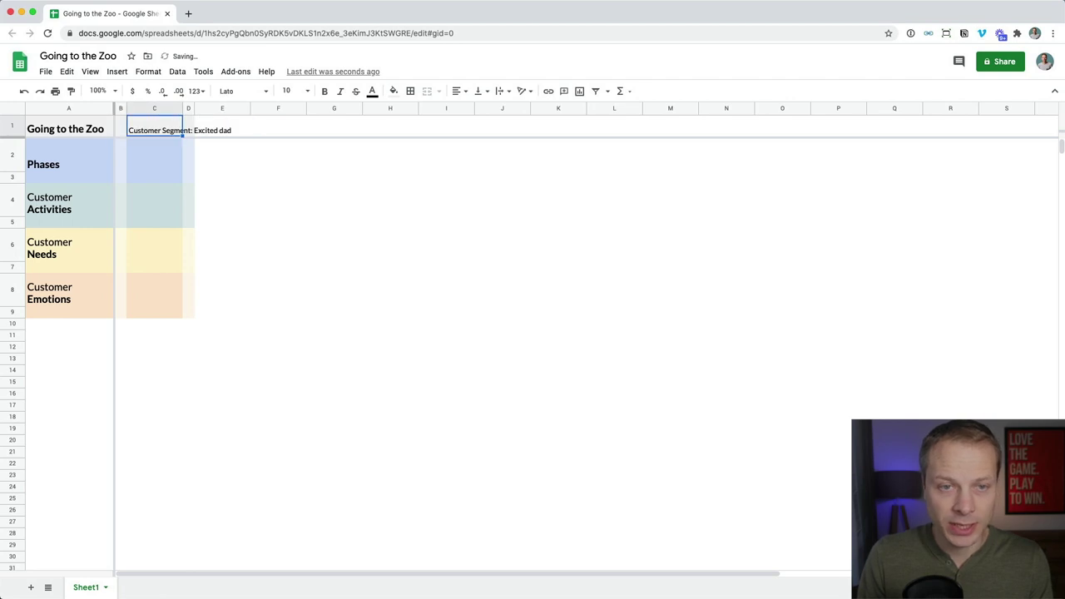
{"action": "type", "text": "Over"}
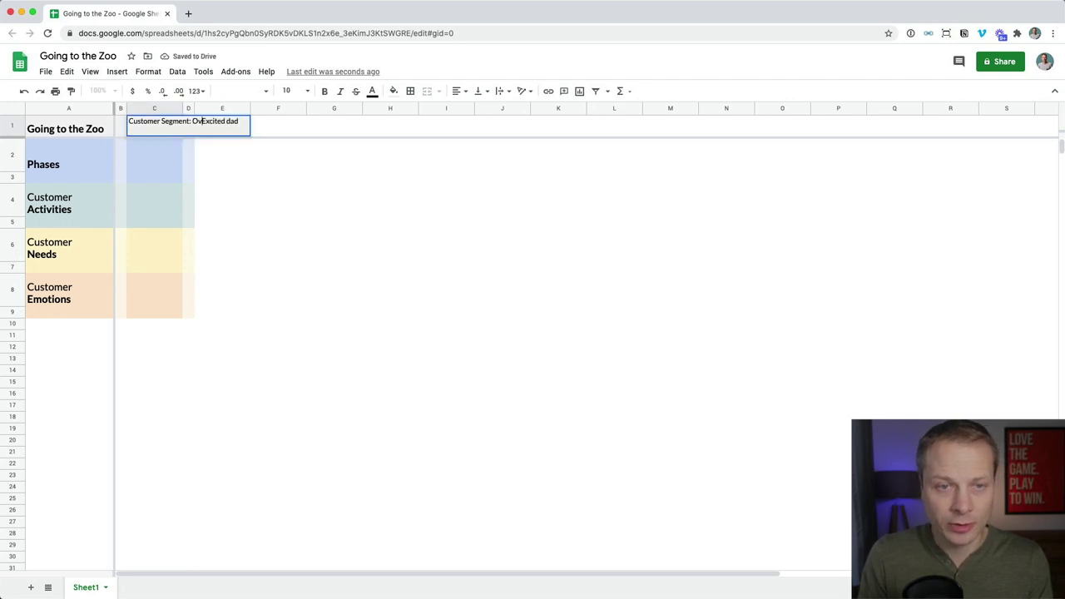
{"action": "key", "text": "Delete"}
{"action": "type", "text": "er e"}
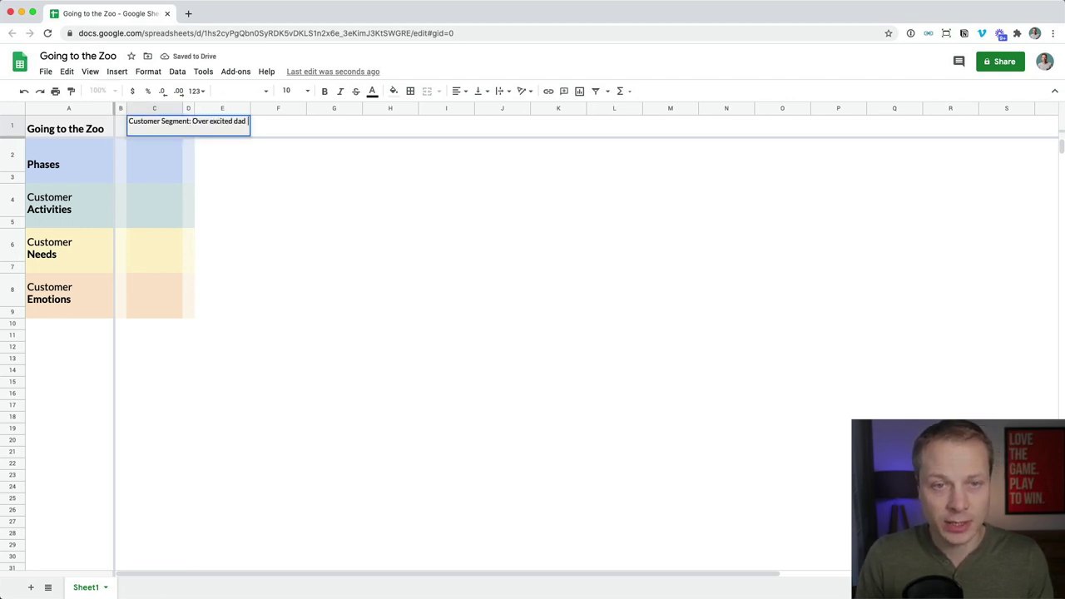
{"action": "key", "text": "ctrl+super+space"}
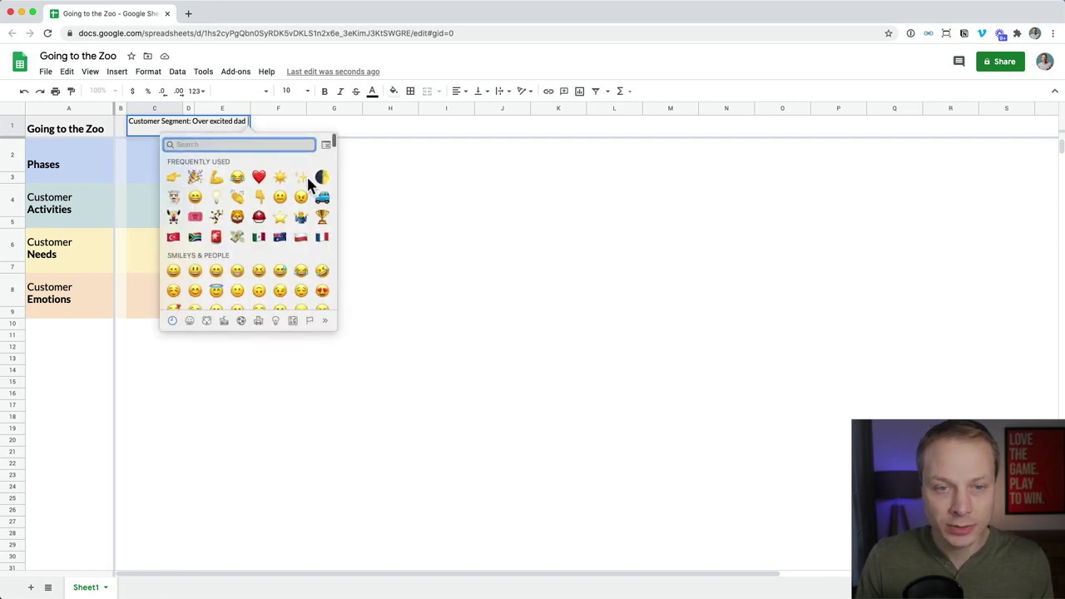
{"action": "left_click", "coordinate": [176, 216]}
{"action": "key", "text": "Return"}
Make the 'Customer Segment:' part of the C1 label bold
{"action": "key", "text": "Up"}
{"action": "key", "text": "Return"}
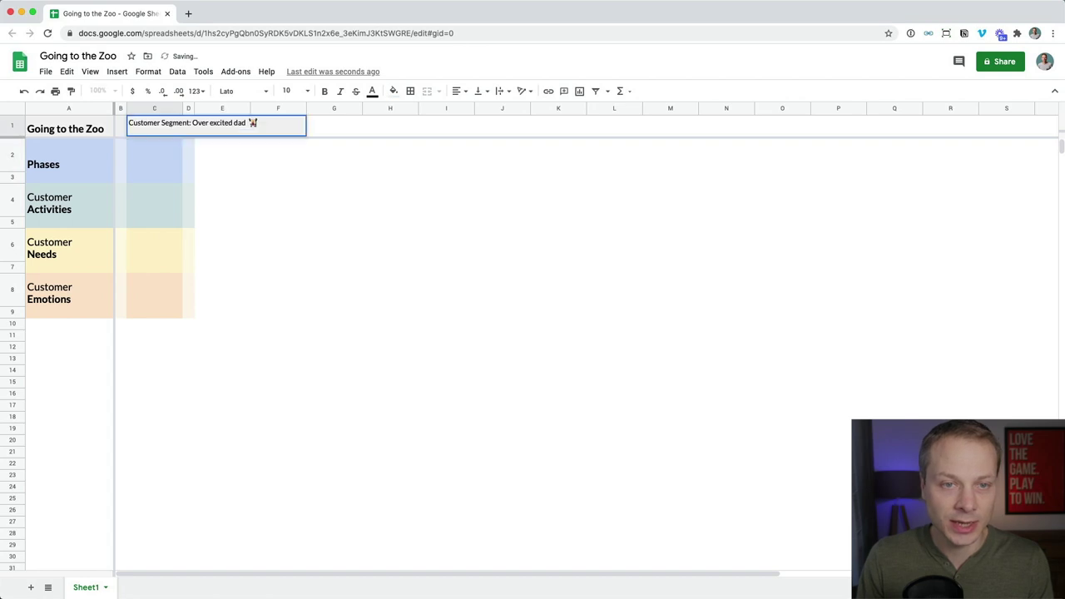
{"action": "key", "text": "alt+Right"}
{"action": "key", "text": "shift+super+Left"}
{"action": "key", "text": "super+b"}
{"action": "key", "text": "Return"}
Step back and forth across the row 1 cells, ending near C1
{"action": "key", "text": "Up"}
{"action": "key", "text": "Right"}
{"action": "key", "text": "Left"}
{"action": "key", "text": "Right"}
{"action": "key", "text": "Right"}
{"action": "key", "text": "Right"}
{"action": "key", "text": "Left"}
{"action": "key", "text": "Left"}
{"action": "key", "text": "Left"}
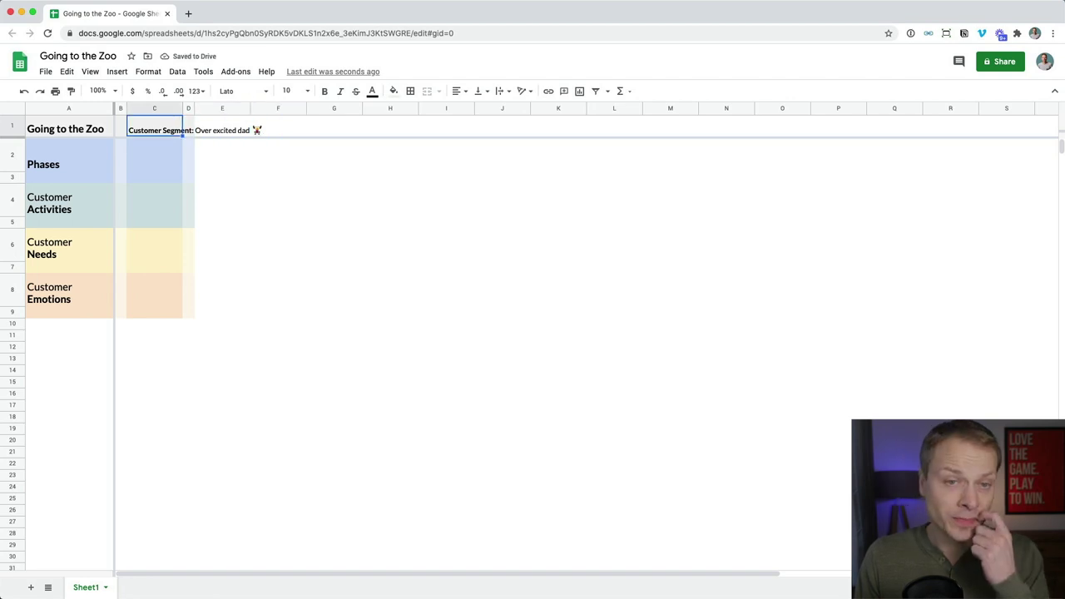
{"action": "key", "text": "Right"}
{"action": "key", "text": "Right"}
{"action": "key", "text": "Left"}
{"action": "key", "text": "Right"}
{"action": "key", "text": "Left"}
{"action": "key", "text": "Left"}
{"action": "key", "text": "Left"}
{"action": "key", "text": "Right"}
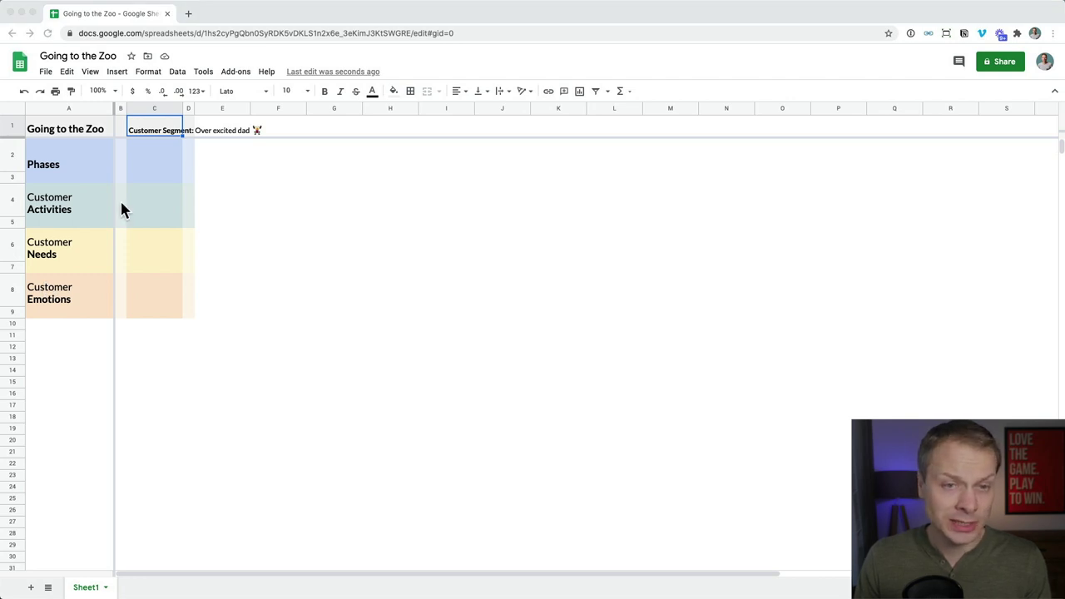
{"action": "left_click", "coordinate": [164, 132]}
{"action": "left_click", "coordinate": [226, 129]}
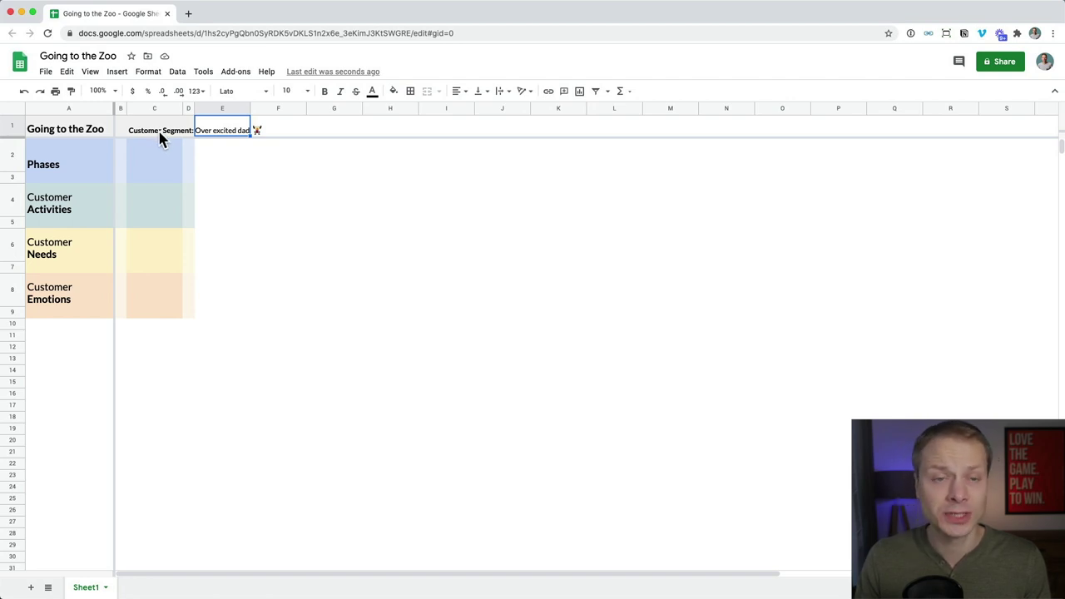
{"action": "left_click", "coordinate": [159, 136]}
{"action": "left_click", "coordinate": [240, 133]}
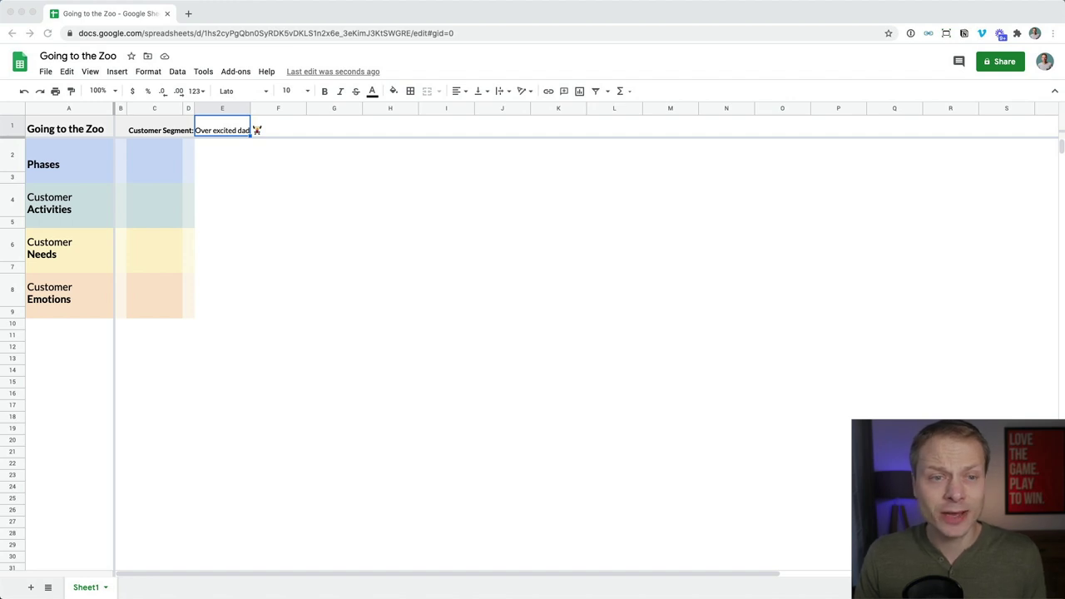
{"action": "left_click", "coordinate": [88, 159]}
{"action": "left_click", "coordinate": [158, 160]}
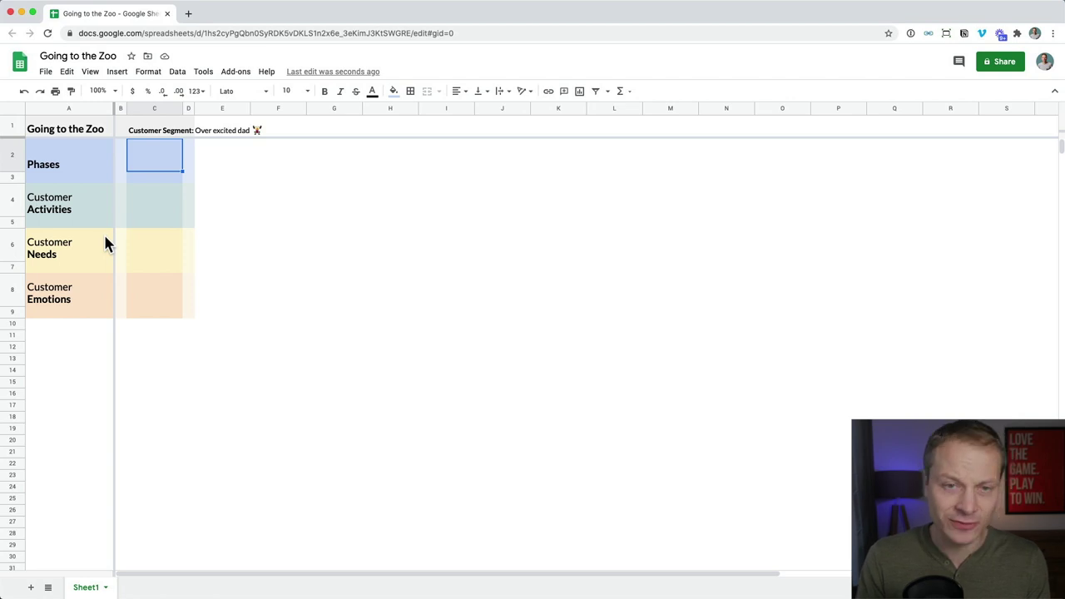
Enter 'Before' in C2 and centre it horizontally
{"action": "type", "text": "Bef"}
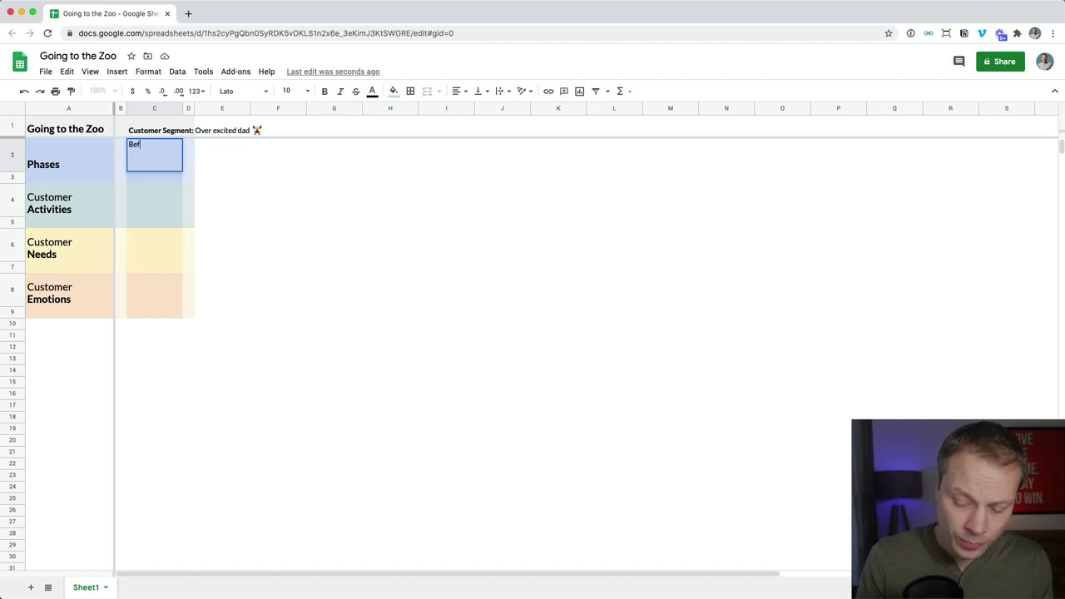
{"action": "type", "text": "ore"}
{"action": "key", "text": "Return"}
{"action": "key", "text": "Up"}
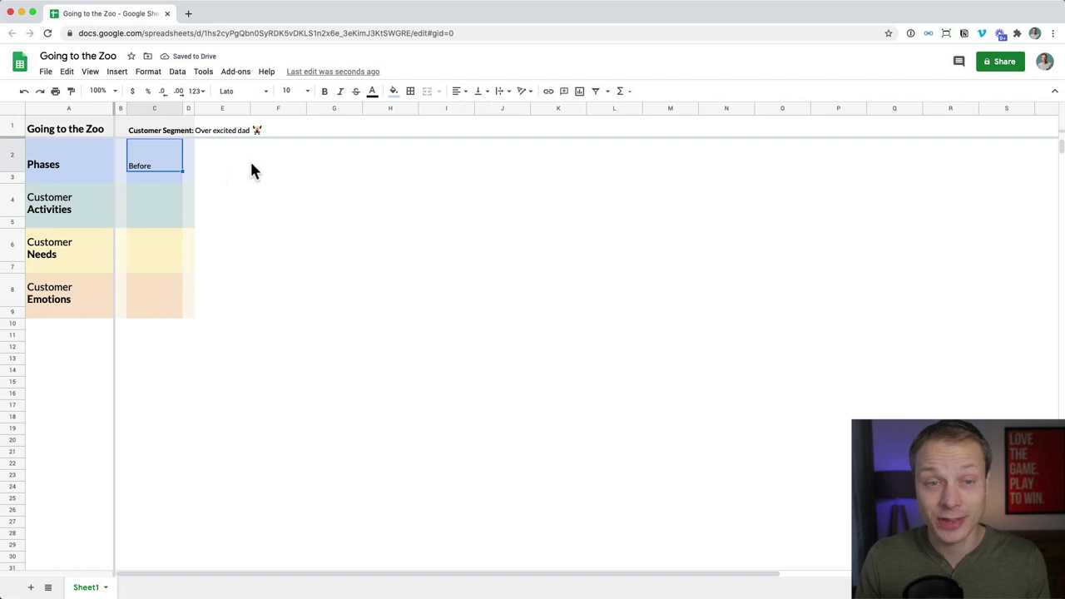
{"action": "left_click", "coordinate": [458, 92]}
{"action": "left_click", "coordinate": [472, 111]}
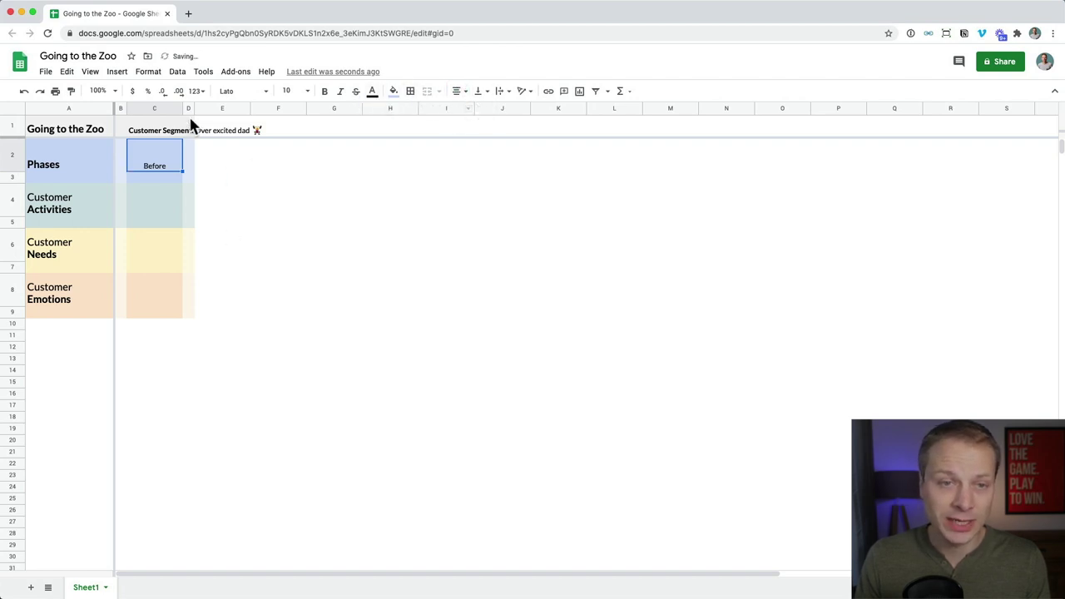
Copy columns C:D and paste them into columns E:F and G:H, undoing the duplicated E1 label
{"action": "left_click", "coordinate": [154, 109]}
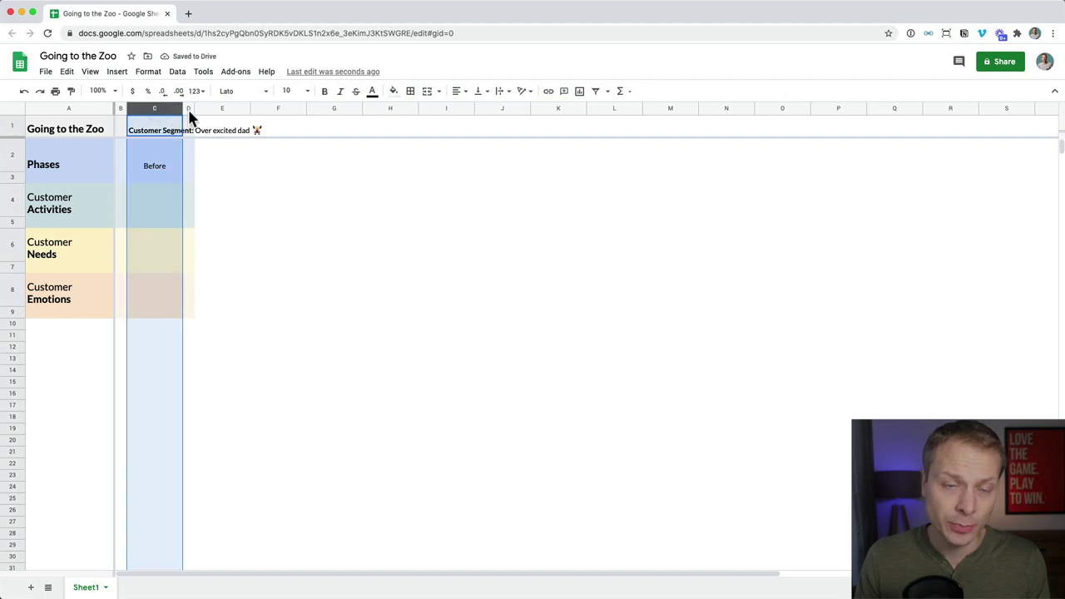
{"action": "left_click", "coordinate": [186, 108], "text": "shift"}
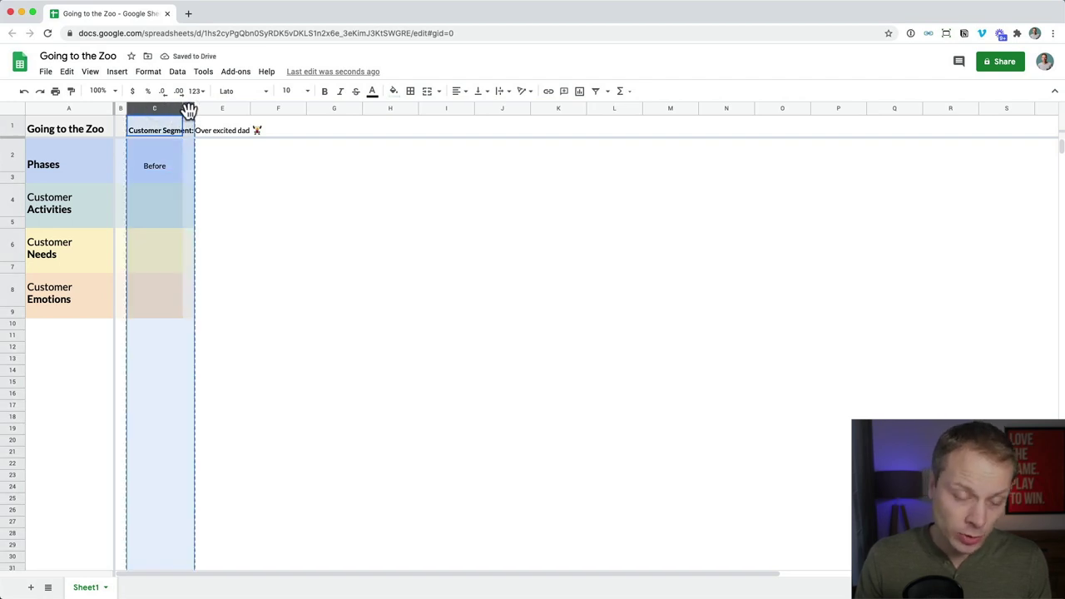
{"action": "key", "text": "super+c"}
{"action": "left_click", "coordinate": [222, 130]}
{"action": "key", "text": "super+v"}
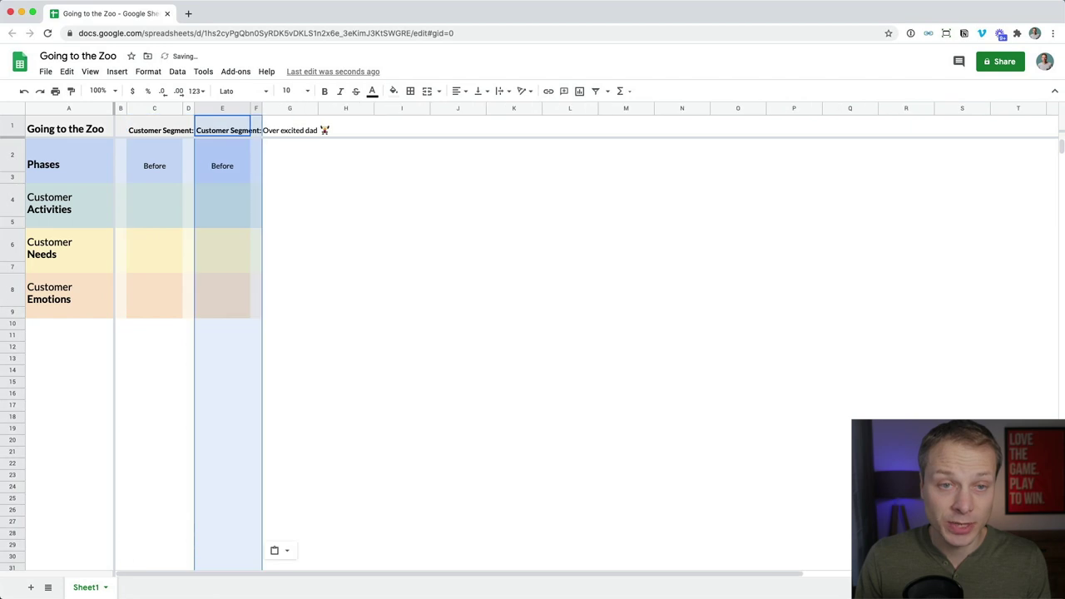
{"action": "key", "text": "super+z"}
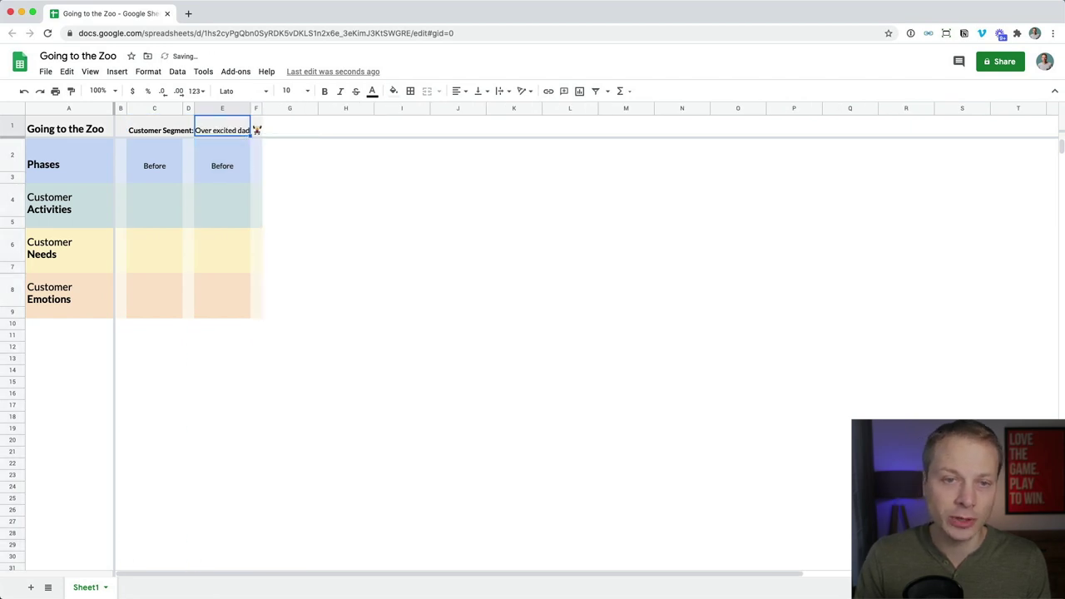
{"action": "key", "text": "Right"}
{"action": "key", "text": "Right"}
{"action": "key", "text": "super+v"}
Clear the copied label and 'Before' text from column G
{"action": "left_click", "coordinate": [324, 155]}
{"action": "key", "text": "Left"}
{"action": "key", "text": "Delete"}
{"action": "key", "text": "Up"}
{"action": "key", "text": "Delete"}
{"action": "key", "text": "Down"}
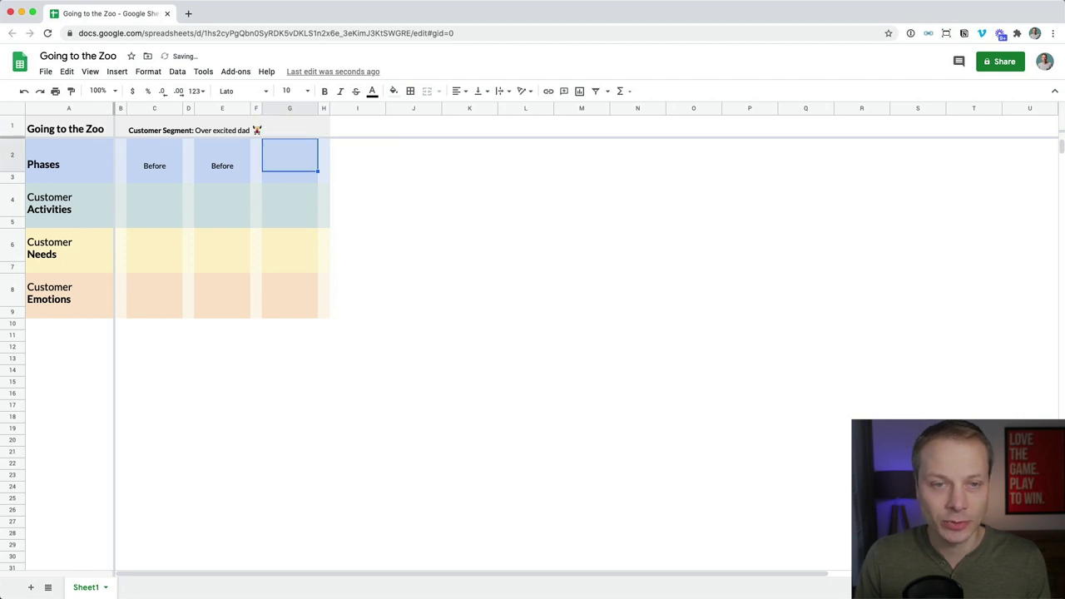
{"action": "key", "text": "Down"}
{"action": "key", "text": "Left"}
Enter 'During' in E2 and 'After' in G2
{"action": "left_click", "coordinate": [222, 154]}
{"action": "type", "text": "Durein"}
{"action": "type", "text": "ing"}
{"action": "key", "text": "Tab"}
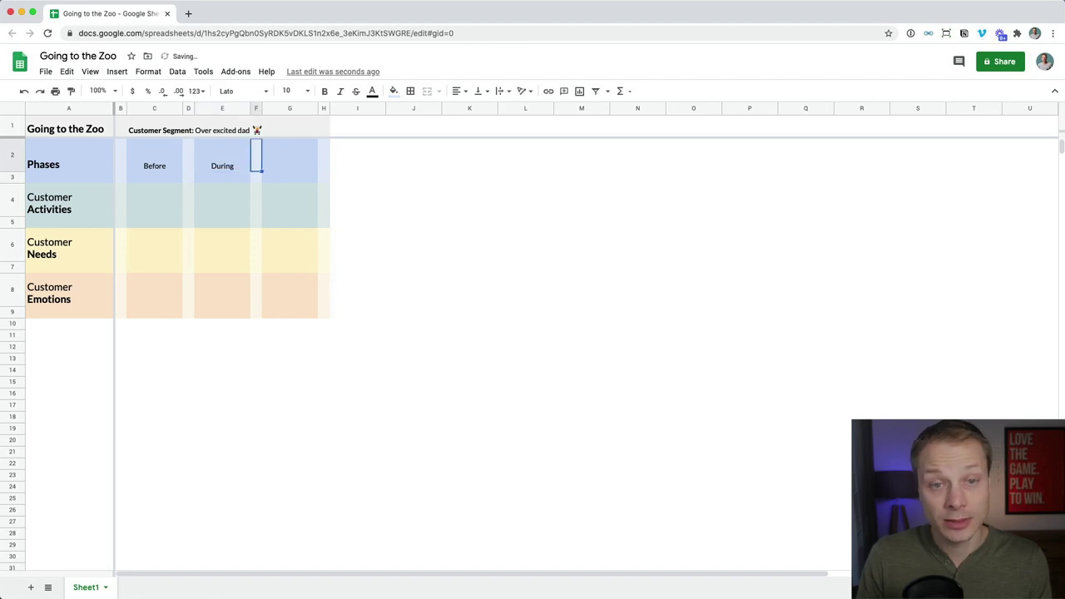
{"action": "key", "text": "Tab"}
{"action": "type", "text": "After"}
{"action": "key", "text": "Return"}
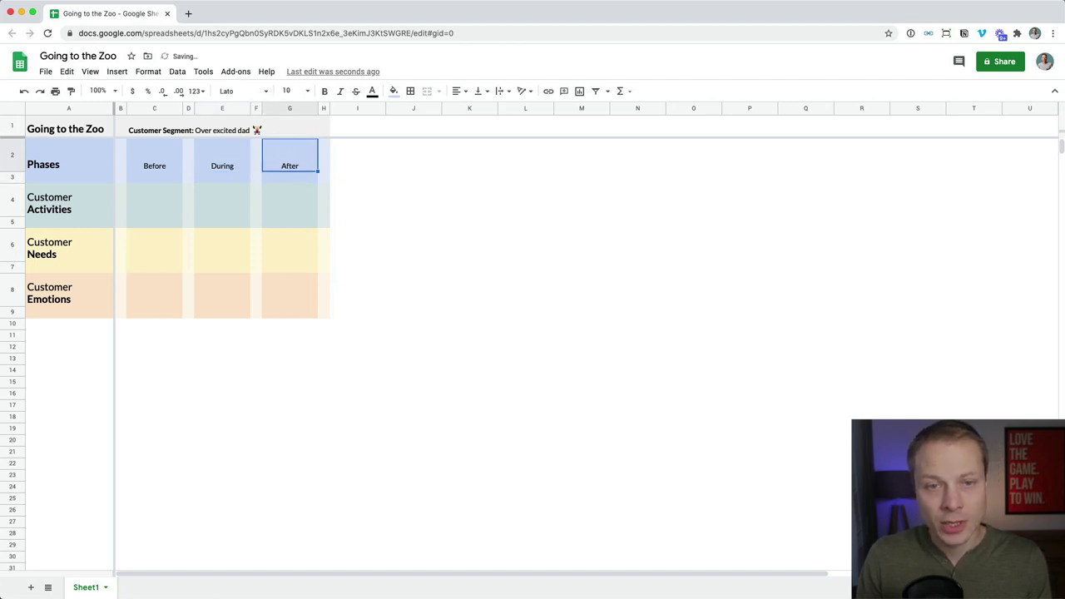
Set the three phase headers to middle vertical alignment
{"action": "key", "text": "shift+Left"}
{"action": "key", "text": "shift+Left"}
{"action": "key", "text": "shift+Left"}
{"action": "key", "text": "shift+Left"}
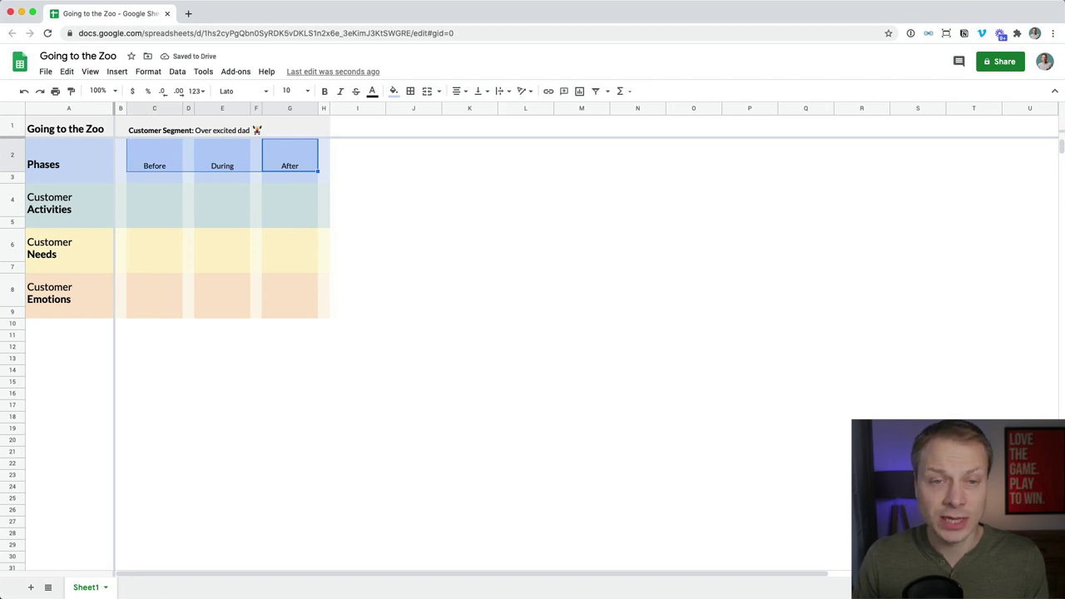
{"action": "left_click", "coordinate": [478, 90]}
{"action": "left_click", "coordinate": [492, 108]}
{"action": "left_click", "coordinate": [414, 248]}
Move along the header row and select across the customer segment row up to column G
{"action": "left_click", "coordinate": [154, 158]}
{"action": "key", "text": "Right"}
{"action": "key", "text": "Right"}
{"action": "key", "text": "Right"}
{"action": "key", "text": "Right"}
{"action": "key", "text": "Up"}
{"action": "key", "text": "Left"}
{"action": "key", "text": "Left"}
{"action": "key", "text": "Left"}
{"action": "key", "text": "Left"}
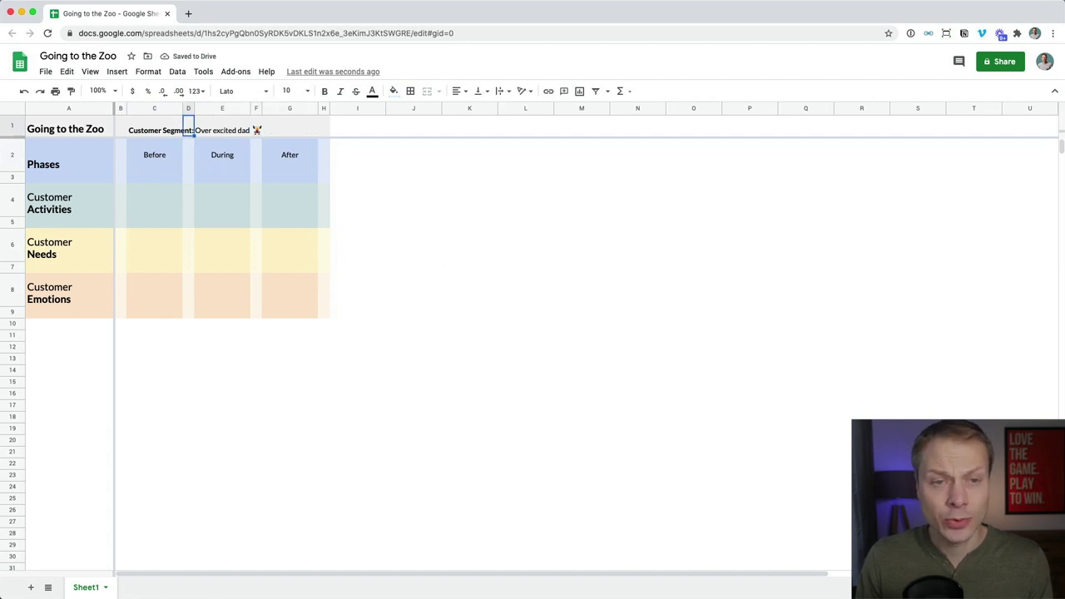
{"action": "key", "text": "Right"}
{"action": "key", "text": "Left"}
{"action": "key", "text": "shift+Right"}
{"action": "key", "text": "shift+Right"}
{"action": "key", "text": "shift+Right"}
{"action": "key", "text": "shift+Right"}
{"action": "key", "text": "shift+Right"}
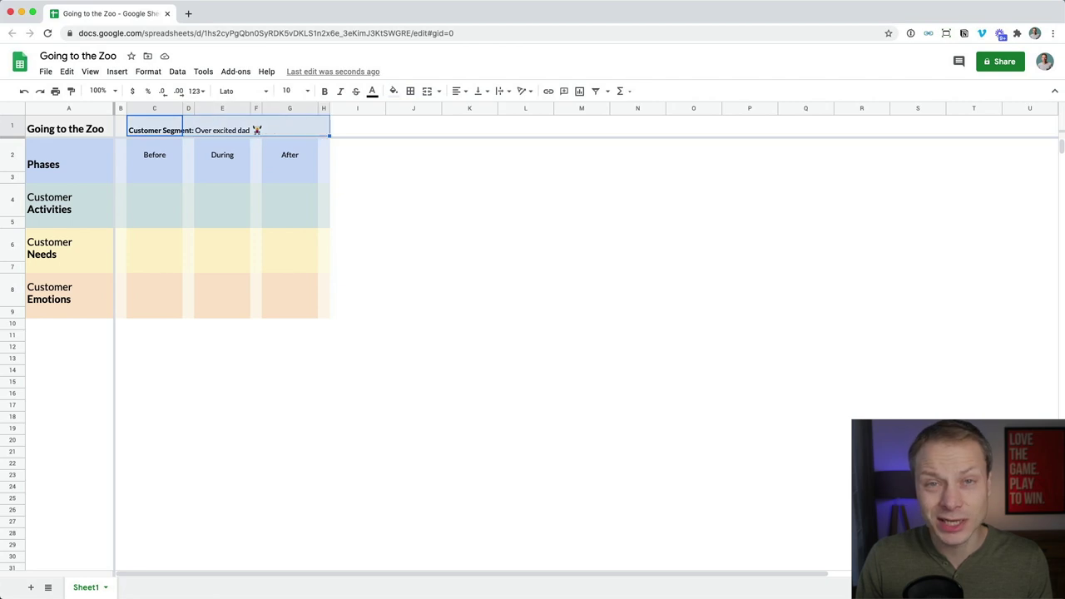
{"action": "key", "text": "shift+Left"}
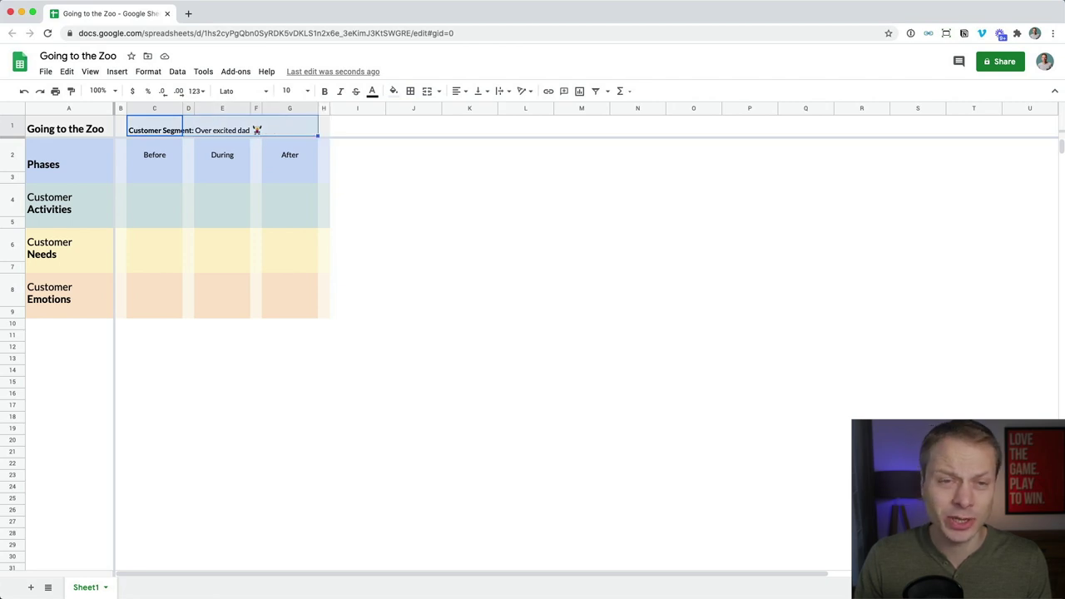
Move down to the spacer cell A3
{"action": "left_click", "coordinate": [203, 131]}
{"action": "key", "text": "Down"}
{"action": "key", "text": "Left"}
{"action": "key", "text": "Down"}
{"action": "key", "text": "Left"}
{"action": "key", "text": "Left"}
{"action": "key", "text": "Left"}
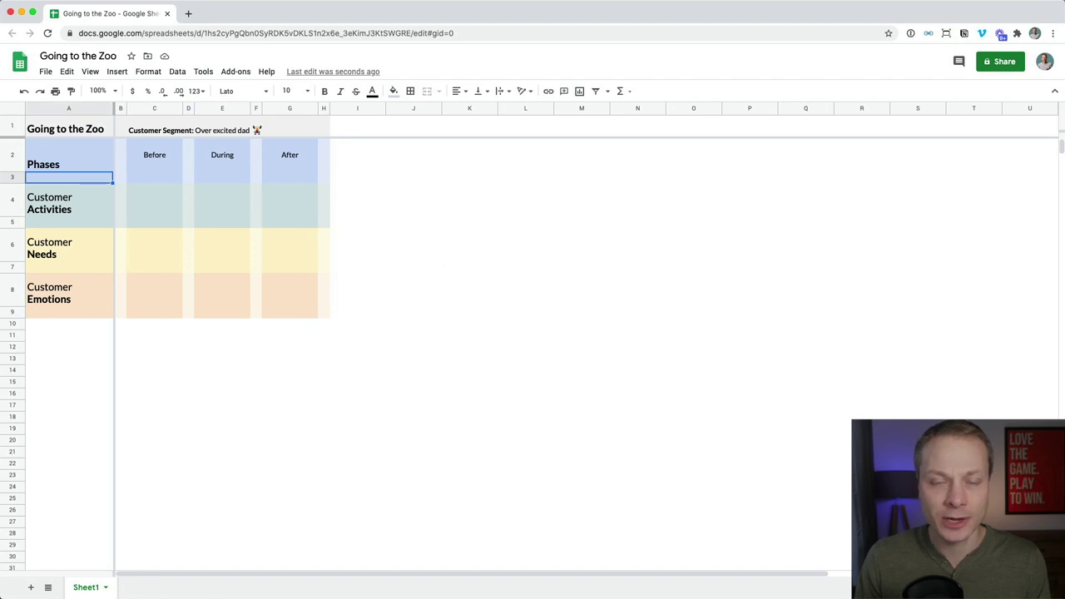
Add a light blue top border above the Customer Activities row
{"action": "left_click", "coordinate": [68, 203]}
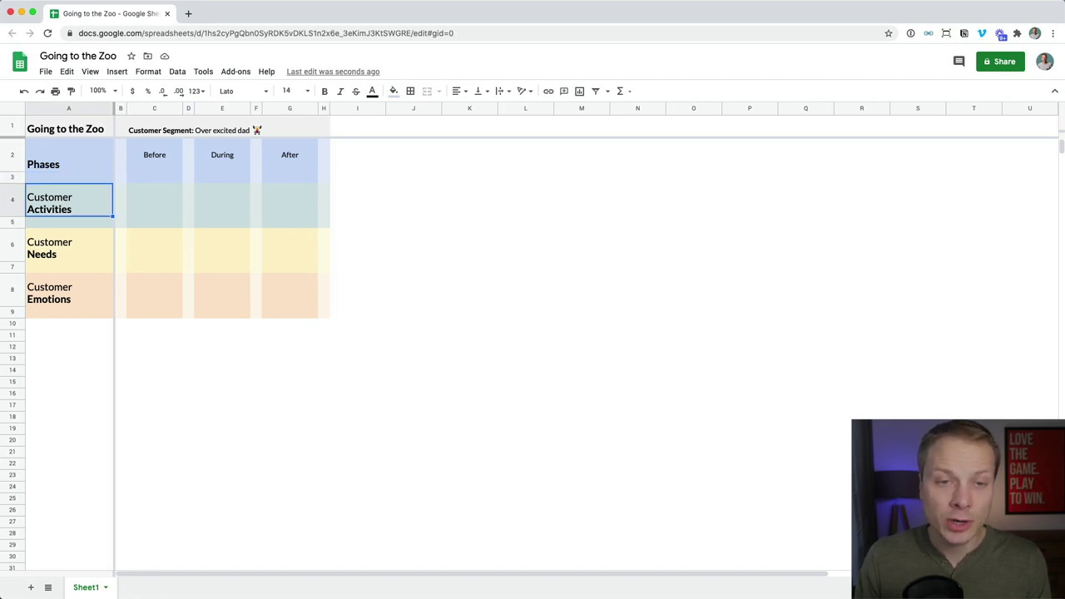
{"action": "key", "text": "shift+Right"}
{"action": "key", "text": "shift+Right"}
{"action": "key", "text": "shift+Right"}
{"action": "key", "text": "shift+Right"}
{"action": "key", "text": "shift+Right"}
{"action": "key", "text": "shift+Right"}
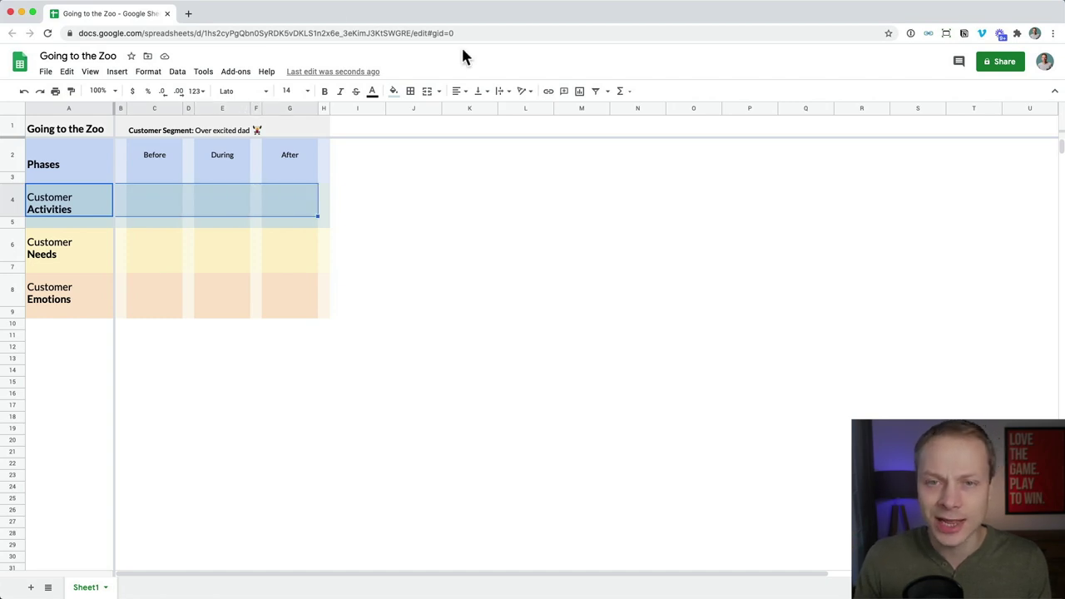
{"action": "left_click", "coordinate": [413, 98]}
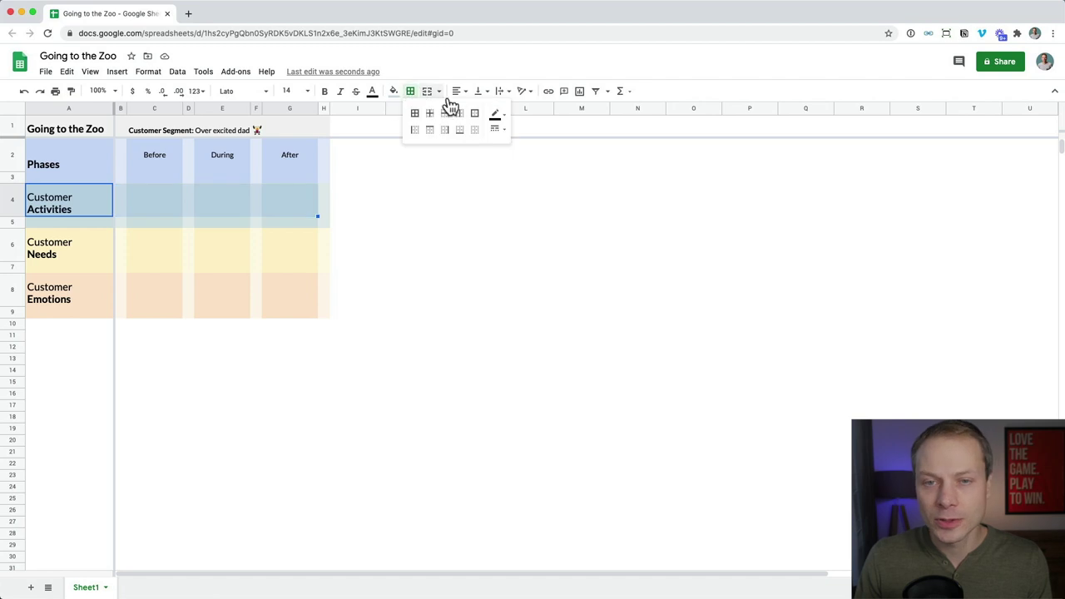
{"action": "left_click", "coordinate": [497, 118]}
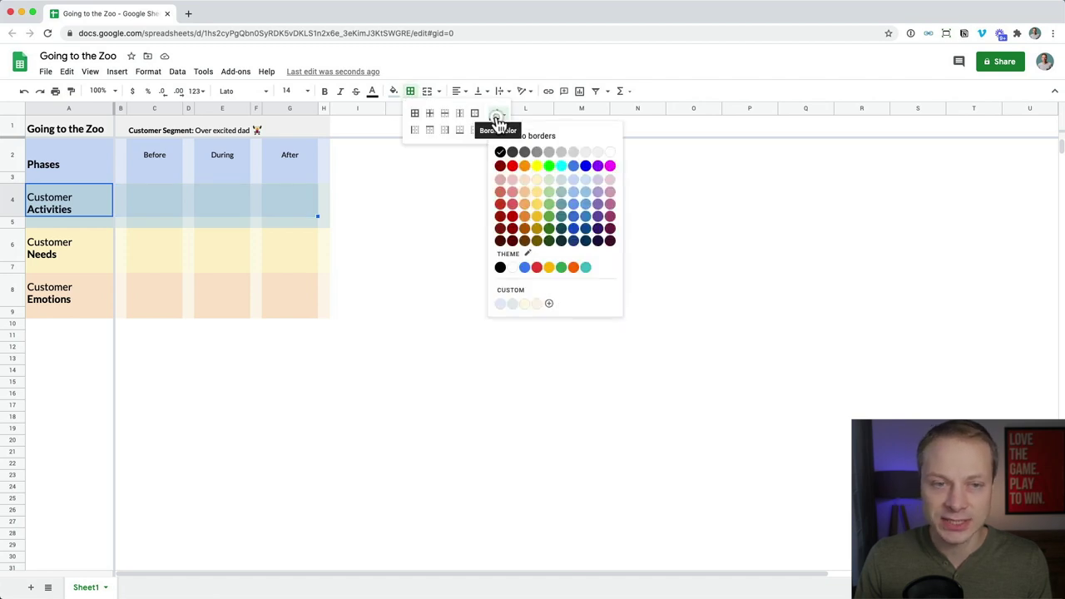
{"action": "left_click", "coordinate": [574, 203]}
{"action": "left_click", "coordinate": [430, 132]}
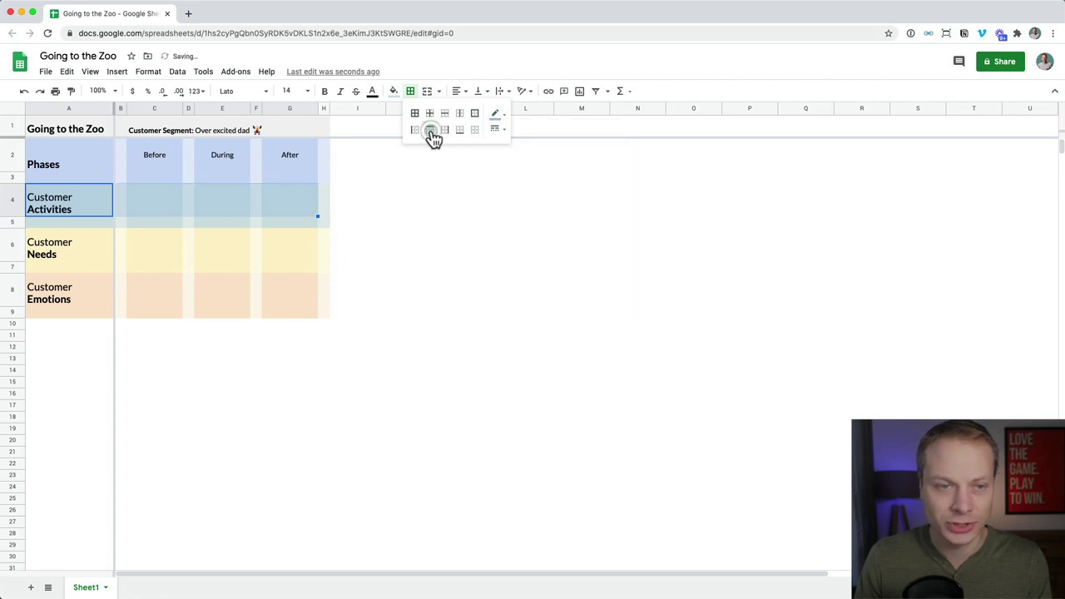
{"action": "left_click", "coordinate": [396, 222]}
Add a green top border above the Customer Needs row through column H
{"action": "left_click", "coordinate": [109, 197]}
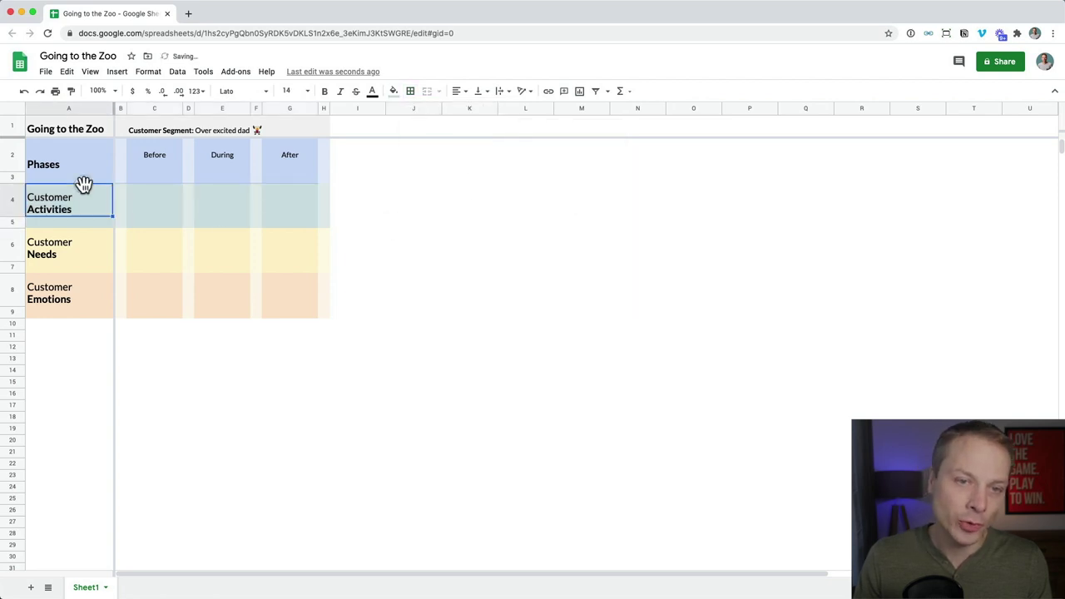
{"action": "key", "text": "Right"}
{"action": "key", "text": "Right"}
{"action": "key", "text": "Right"}
{"action": "key", "text": "Right"}
{"action": "key", "text": "Right"}
{"action": "key", "text": "Right"}
{"action": "key", "text": "Right"}
{"action": "key", "text": "Down"}
{"action": "key", "text": "Down"}
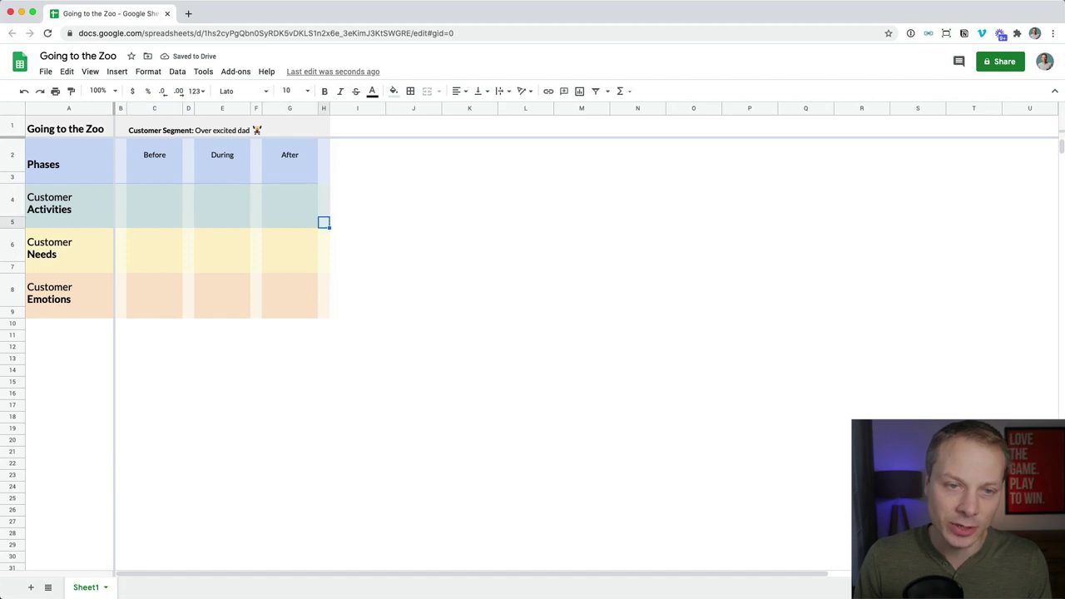
{"action": "key", "text": "Left"}
{"action": "key", "text": "Left"}
{"action": "key", "text": "Left"}
{"action": "key", "text": "Left"}
{"action": "key", "text": "Left"}
{"action": "key", "text": "Left"}
{"action": "key", "text": "Left"}
{"action": "key", "text": "shift+Right"}
{"action": "key", "text": "shift+Right"}
{"action": "key", "text": "shift+Right"}
{"action": "key", "text": "shift+Right"}
{"action": "key", "text": "shift+Right"}
{"action": "key", "text": "shift+Right"}
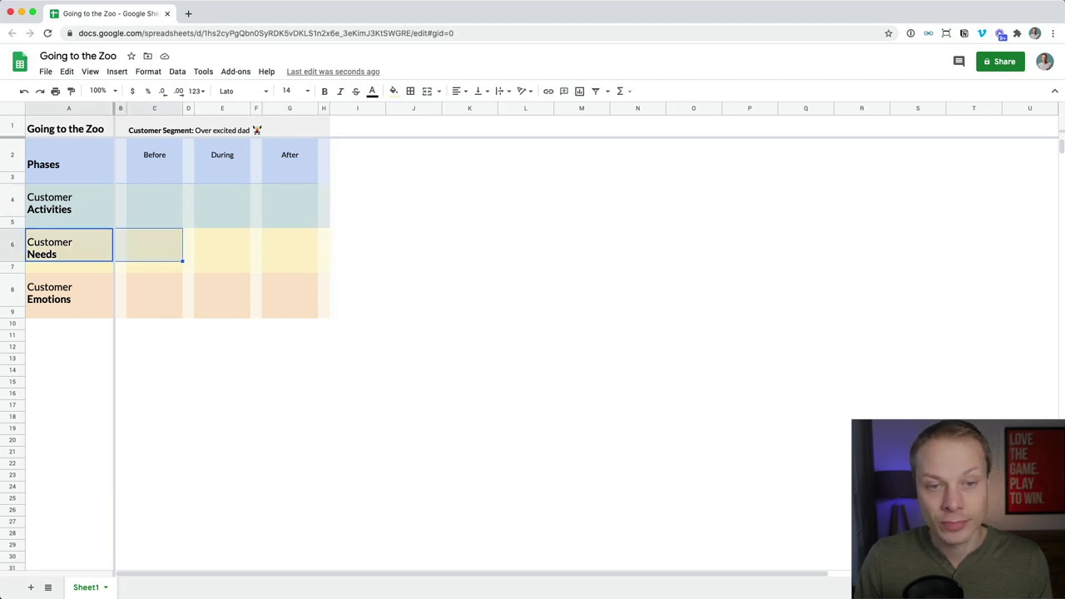
{"action": "key", "text": "shift+Right"}
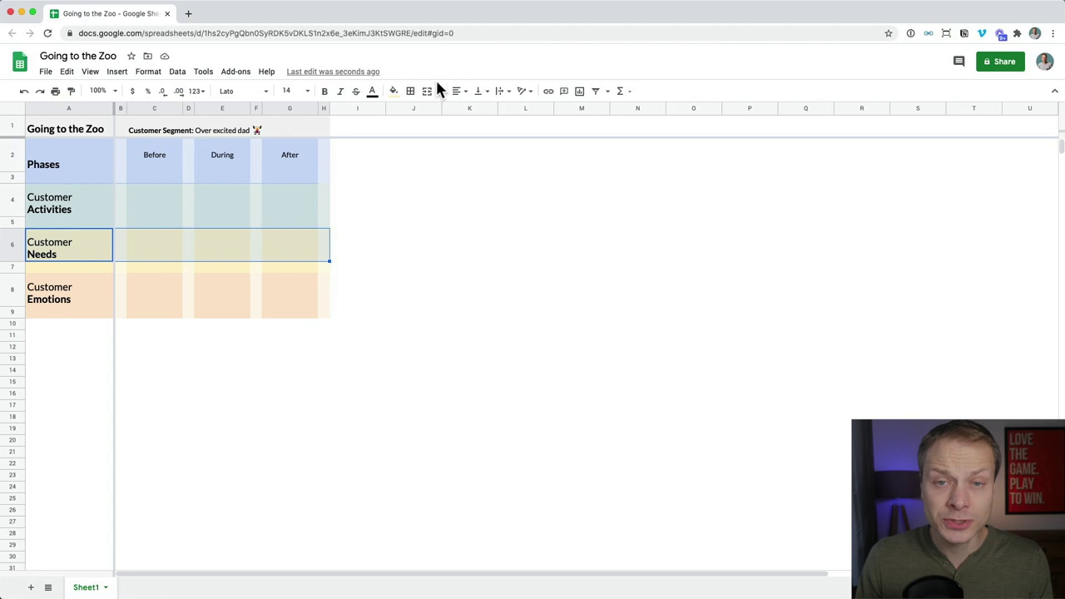
{"action": "left_click", "coordinate": [410, 91]}
{"action": "left_click", "coordinate": [430, 131]}
{"action": "left_click", "coordinate": [496, 114]}
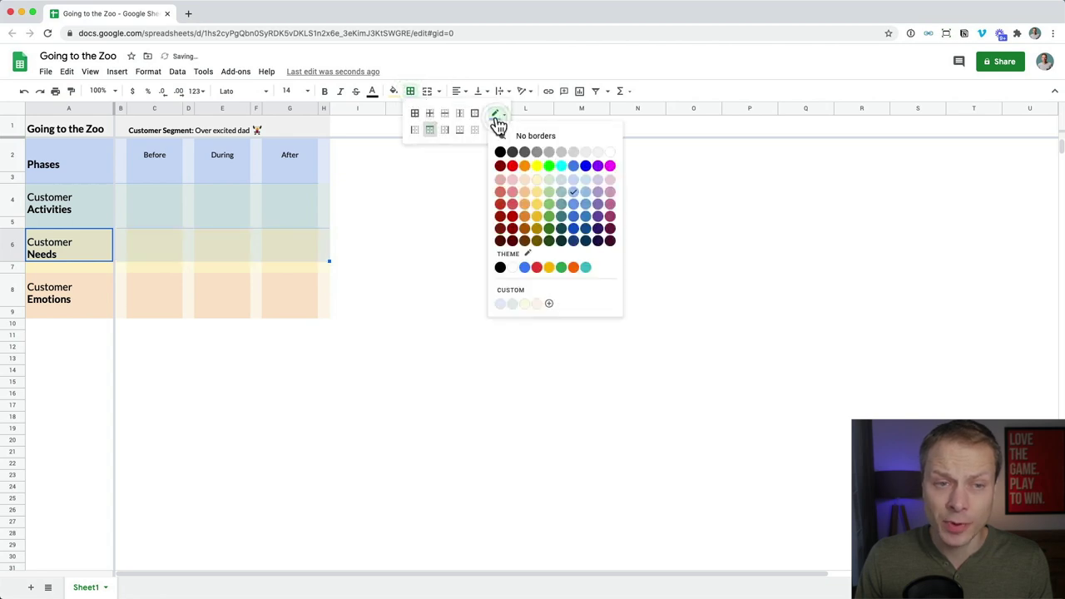
{"action": "left_click", "coordinate": [549, 205]}
{"action": "left_click", "coordinate": [264, 267]}
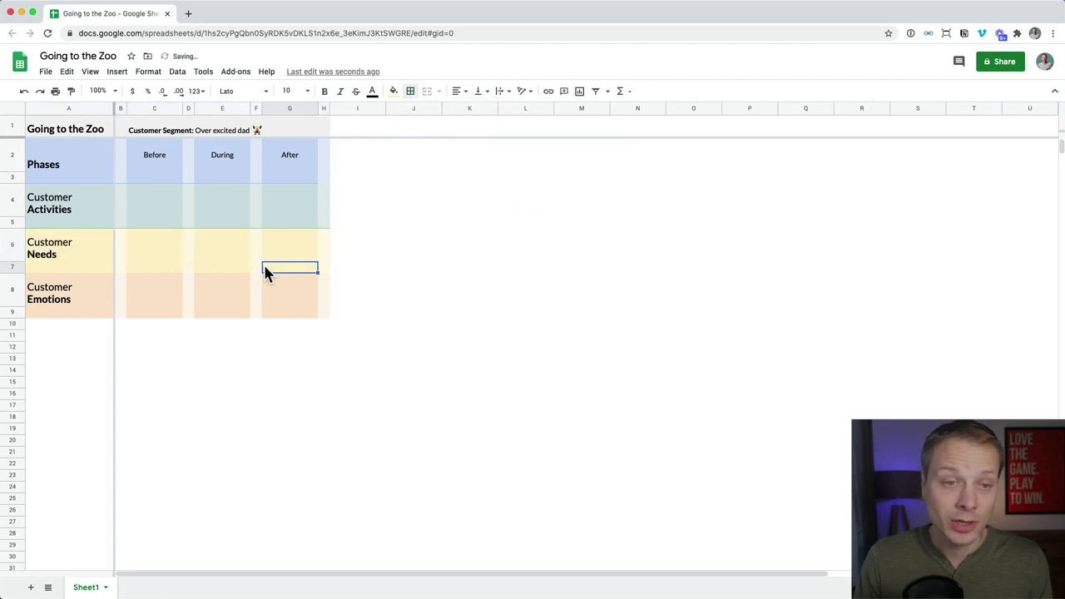
Add a coloured top border above the Customer Emotions row
{"action": "key", "text": "Left"}
{"action": "key", "text": "Left"}
{"action": "key", "text": "Down"}
{"action": "key", "text": "Left"}
{"action": "key", "text": "Left"}
{"action": "key", "text": "Left"}
{"action": "key", "text": "Left"}
{"action": "key", "text": "shift+Right"}
{"action": "key", "text": "shift+Right"}
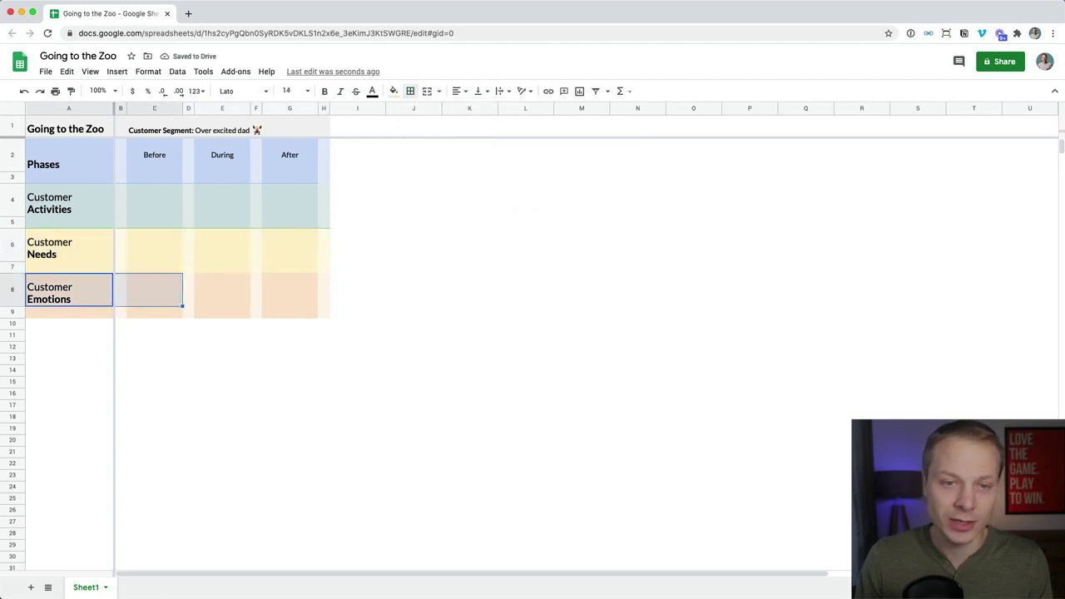
{"action": "key", "text": "shift+Right"}
{"action": "key", "text": "shift+Right"}
{"action": "key", "text": "shift+Right"}
{"action": "key", "text": "shift+Right"}
{"action": "key", "text": "shift+Right"}
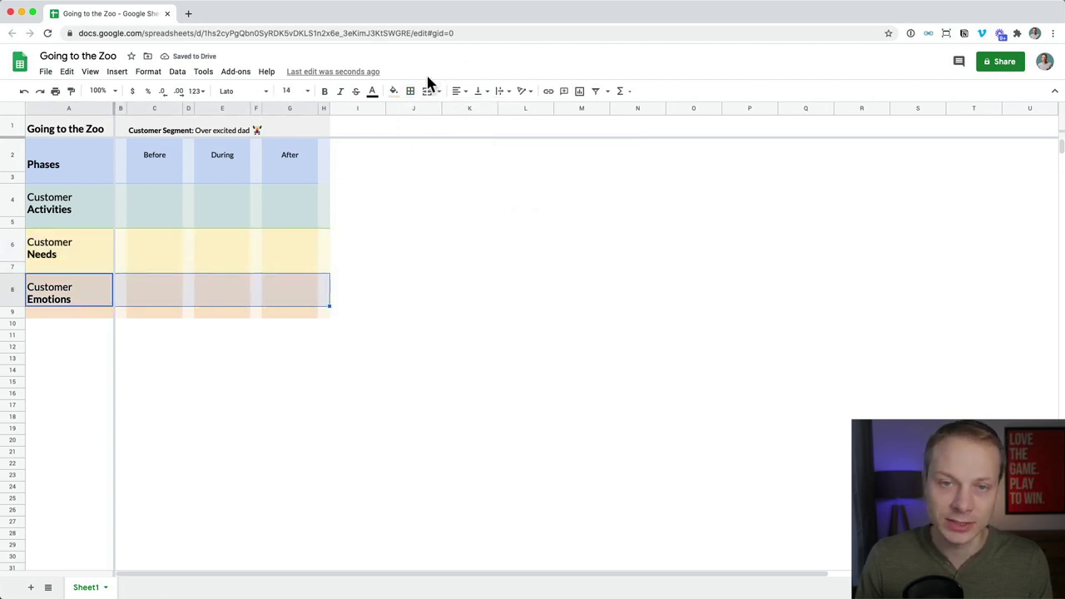
{"action": "left_click", "coordinate": [410, 91]}
{"action": "left_click", "coordinate": [429, 130]}
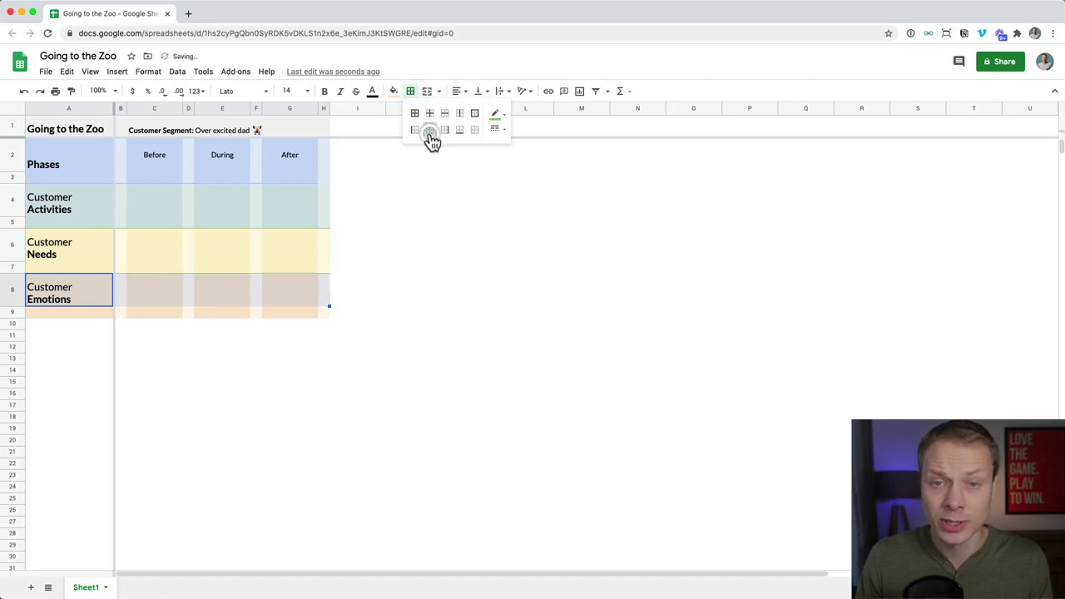
{"action": "left_click", "coordinate": [497, 117]}
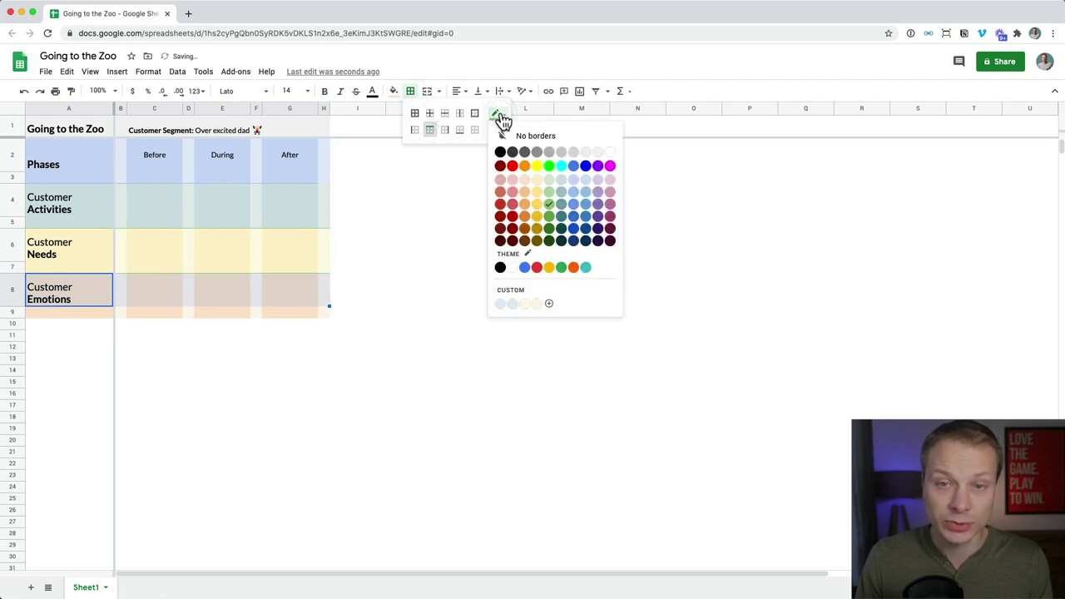
{"action": "left_click", "coordinate": [538, 211]}
{"action": "left_click", "coordinate": [395, 291]}
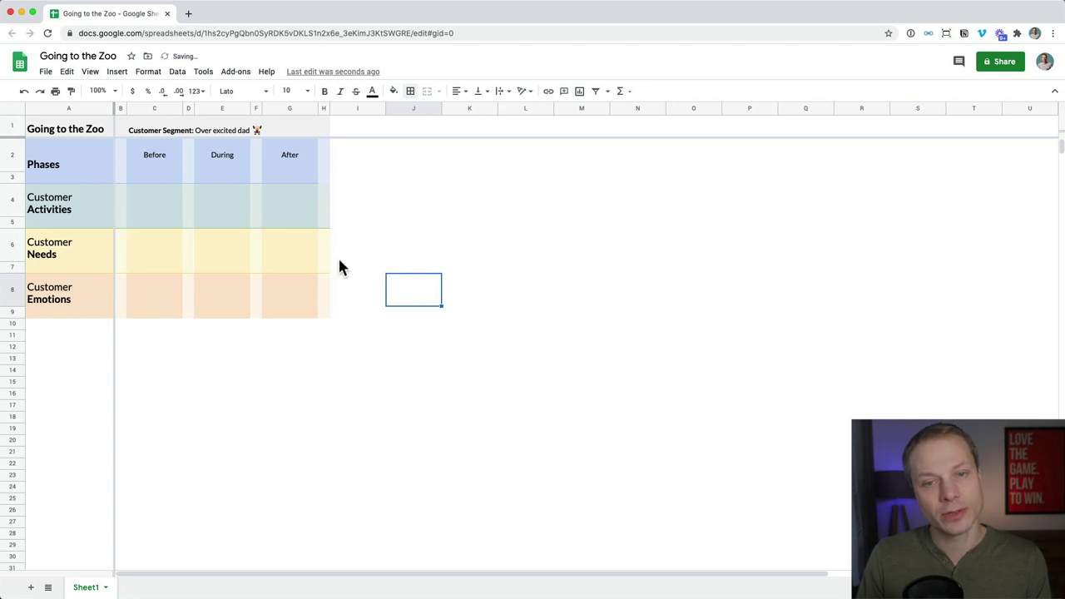
{"action": "left_click", "coordinate": [320, 197]}
Move through the phase headers, then set the Phases label in A2 to middle vertical alignment
{"action": "key", "text": "Left"}
{"action": "key", "text": "Left"}
{"action": "key", "text": "Left"}
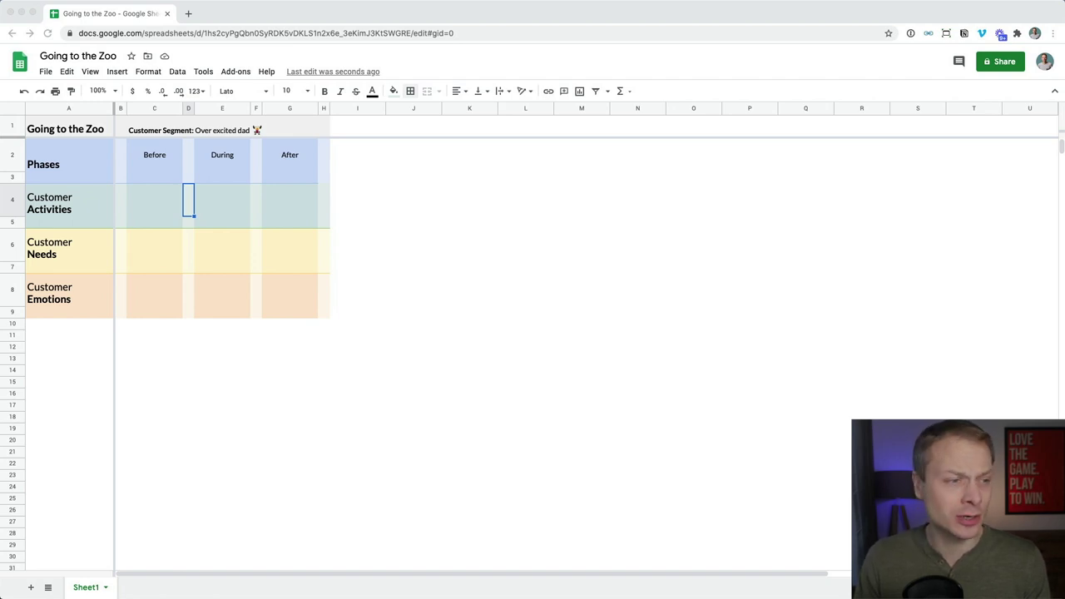
{"action": "left_click", "coordinate": [135, 202]}
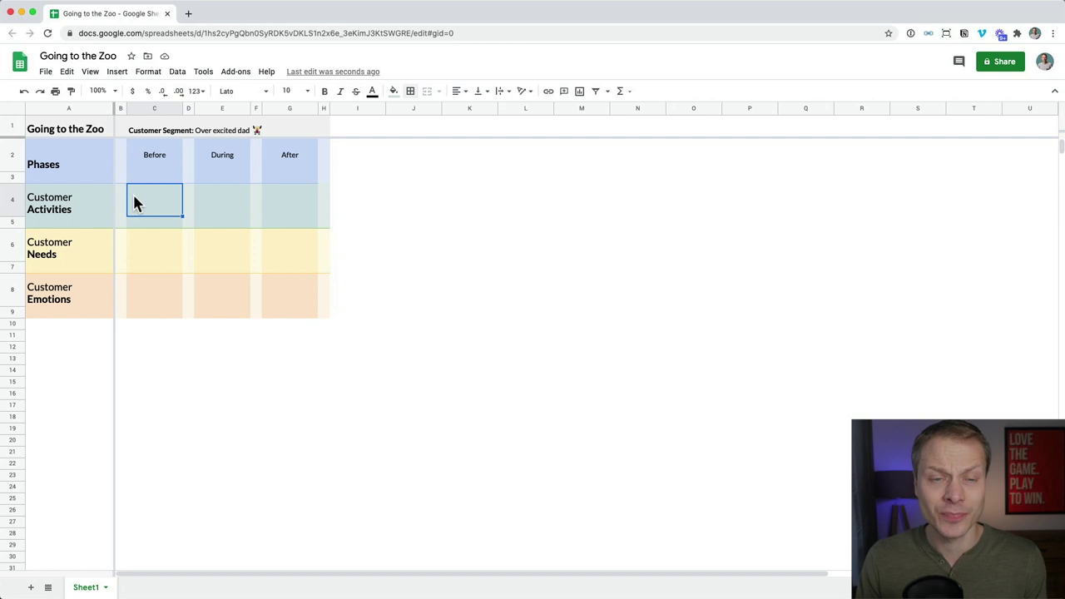
{"action": "key", "text": "Up"}
{"action": "key", "text": "Up"}
{"action": "key", "text": "Right"}
{"action": "key", "text": "Right"}
{"action": "key", "text": "Right"}
{"action": "key", "text": "Right"}
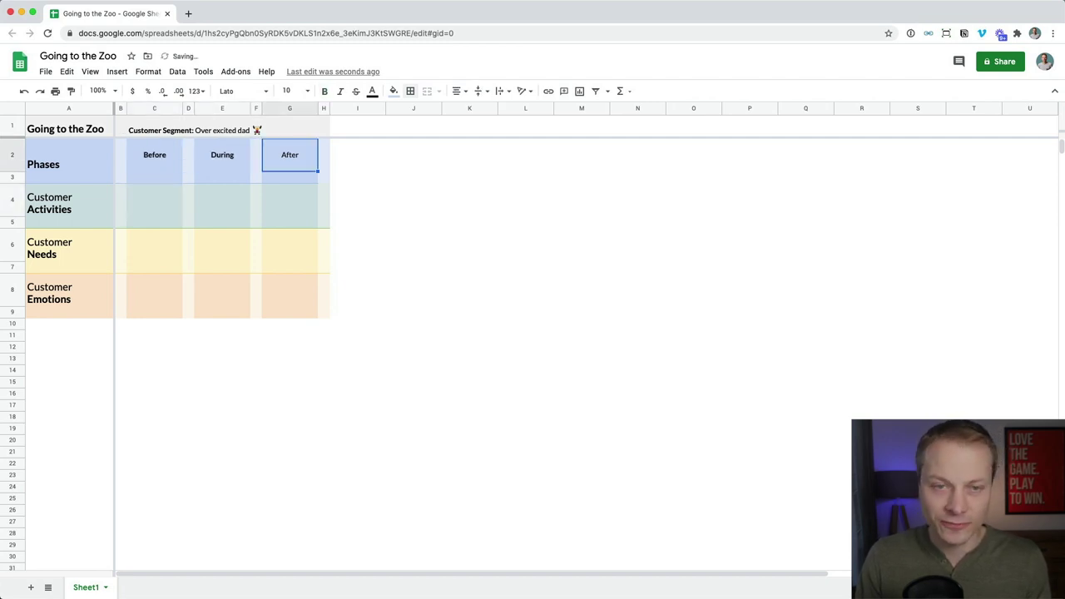
{"action": "key", "text": "Left"}
{"action": "key", "text": "Left"}
{"action": "key", "text": "Left"}
{"action": "key", "text": "Left"}
{"action": "key", "text": "Left"}
{"action": "key", "text": "Left"}
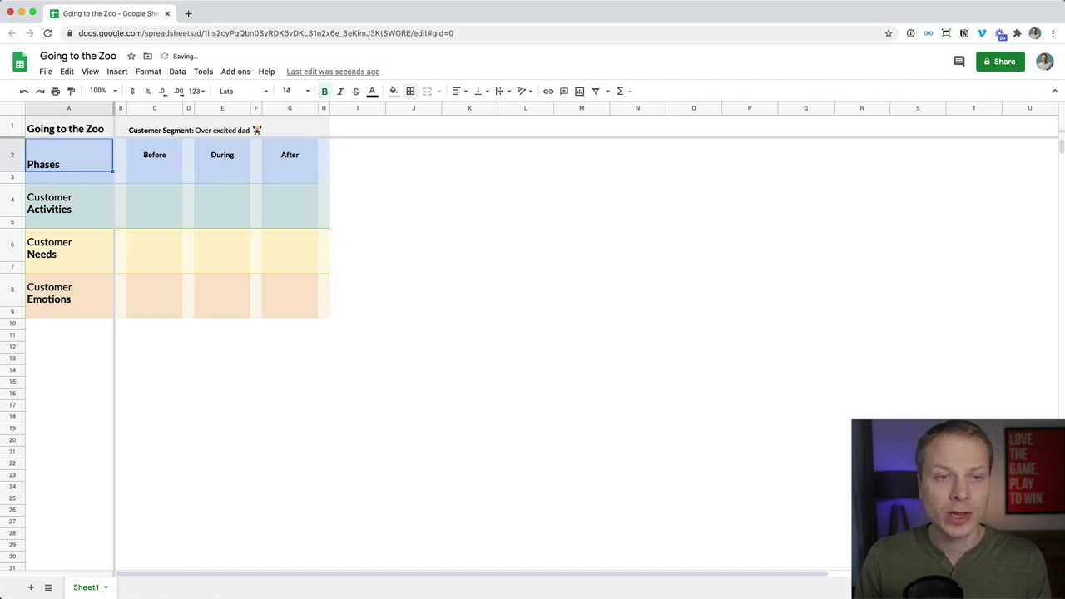
{"action": "left_click", "coordinate": [478, 91]}
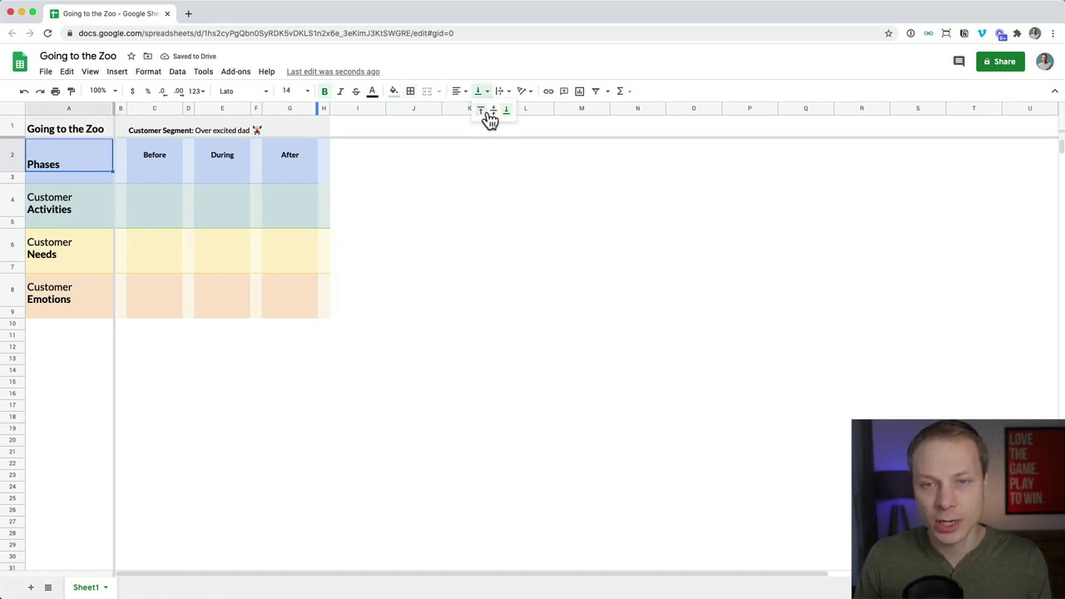
{"action": "left_click", "coordinate": [494, 109]}
{"action": "left_click", "coordinate": [358, 268]}
{"action": "left_click", "coordinate": [146, 174]}
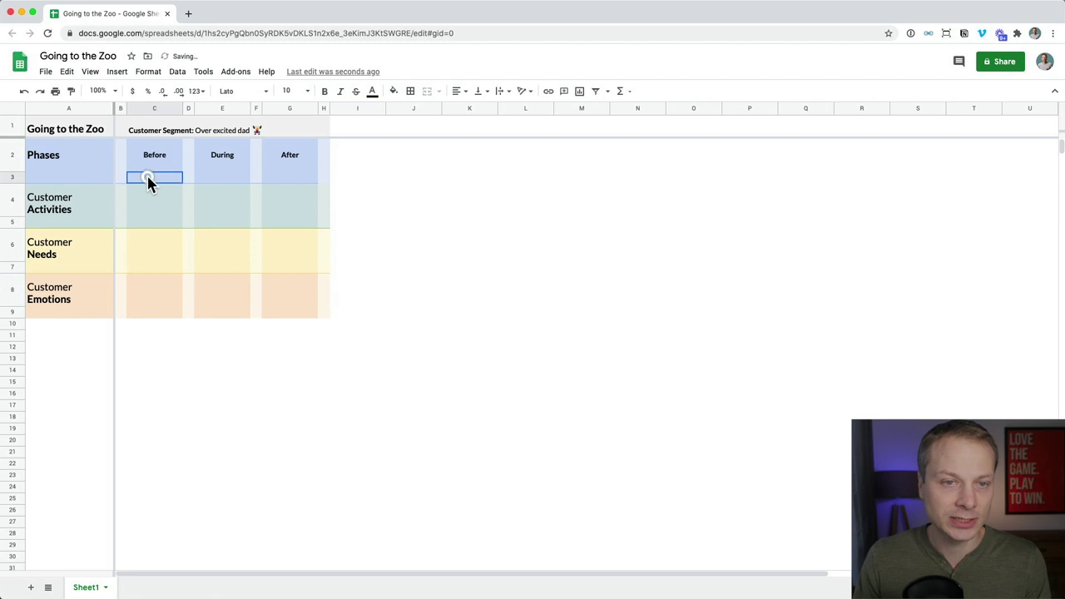
Enter 'Buy tickets' as the first Before activity in C4
{"action": "key", "text": "Down"}
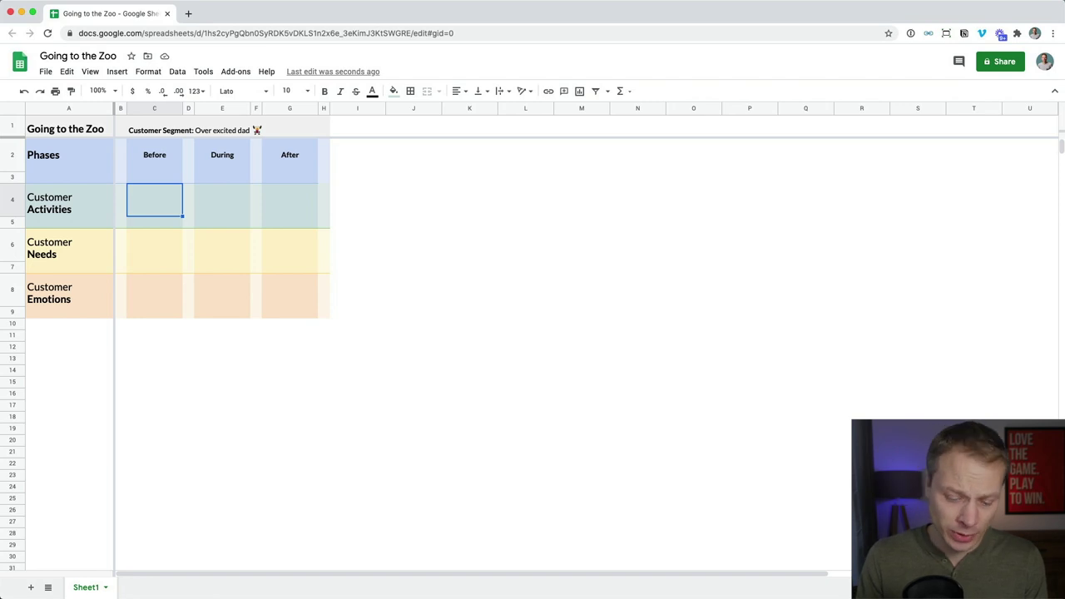
{"action": "type", "text": "Buy"}
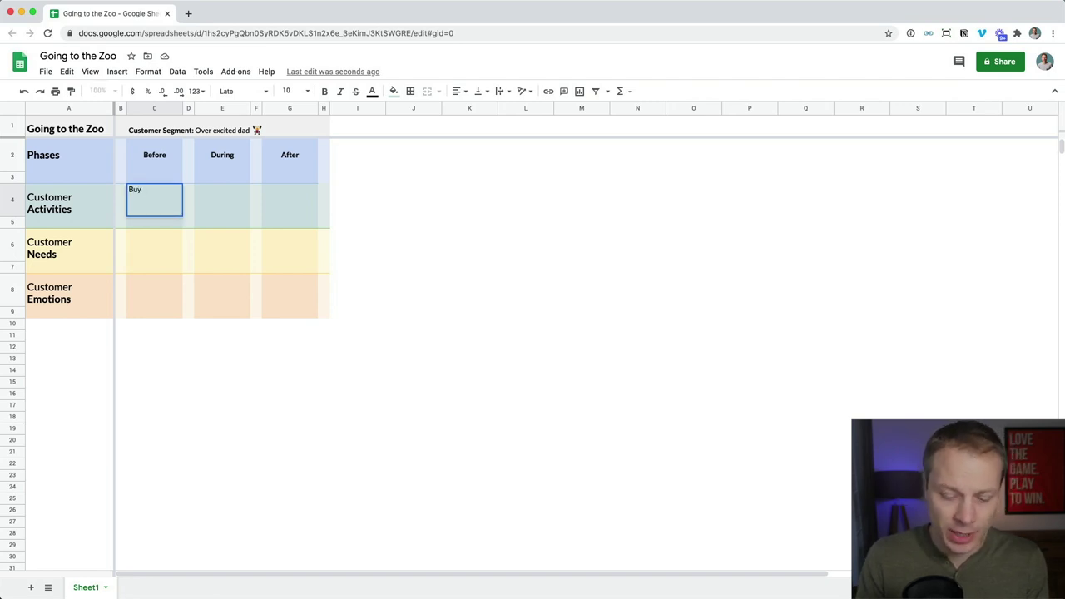
{"action": "type", "text": " tickets"}
{"action": "key", "text": "Return"}
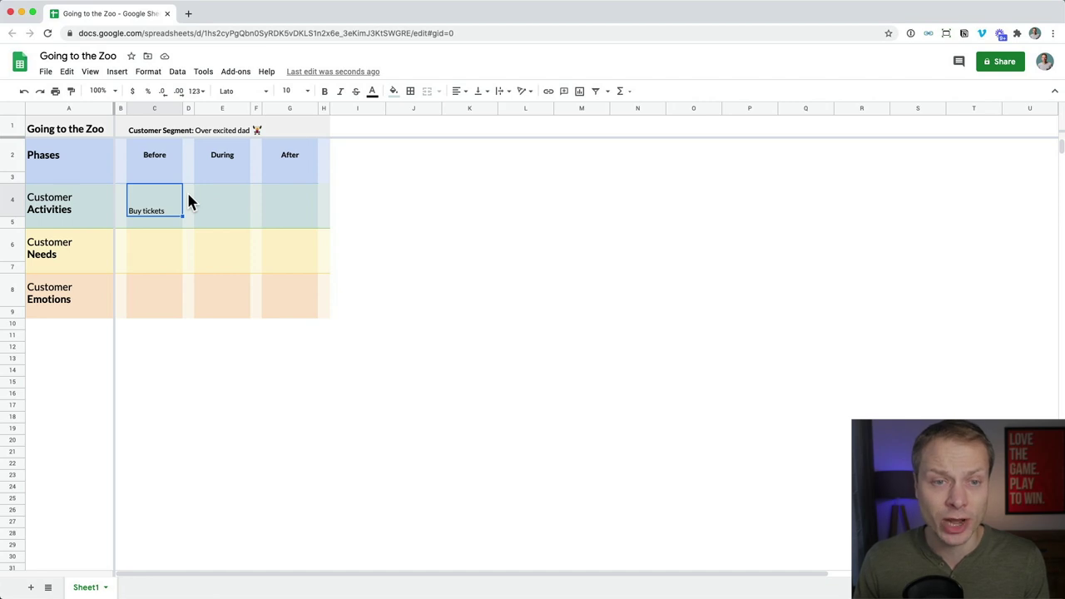
Insert an empty column right of column C, then select the row 4 activity cells
{"action": "right_click", "coordinate": [161, 108]}
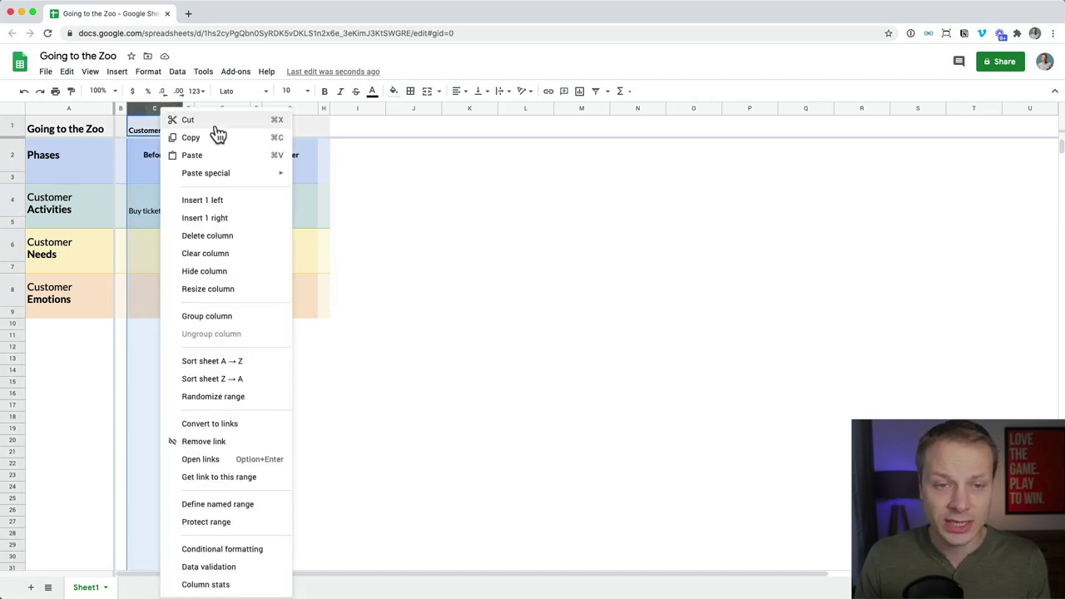
{"action": "left_click", "coordinate": [253, 217]}
{"action": "left_click", "coordinate": [213, 287]}
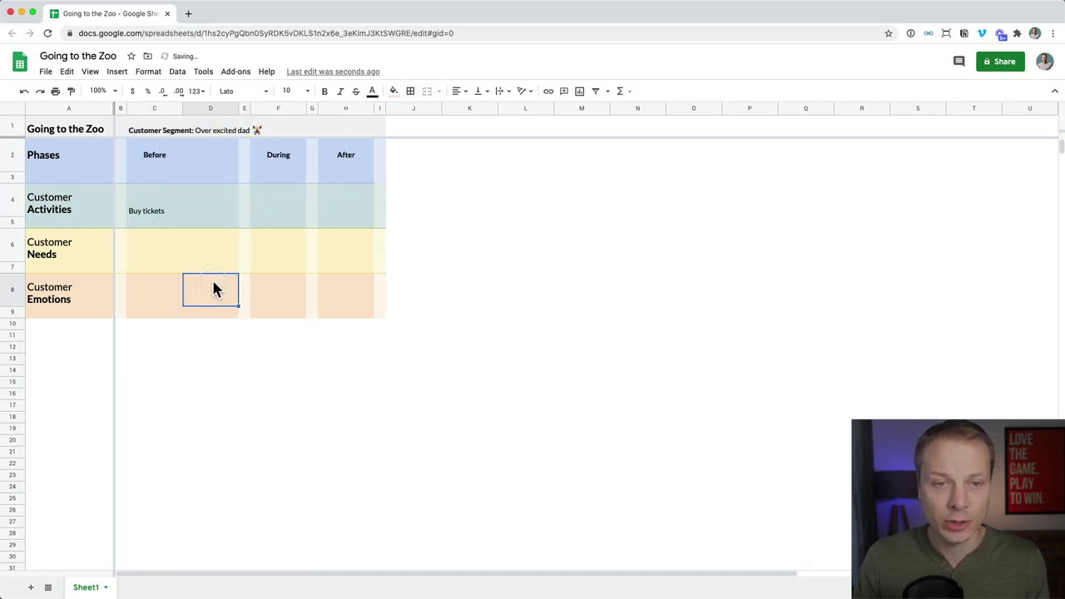
{"action": "key", "text": "Up"}
{"action": "key", "text": "Up"}
{"action": "key", "text": "Left"}
{"action": "key", "text": "Right"}
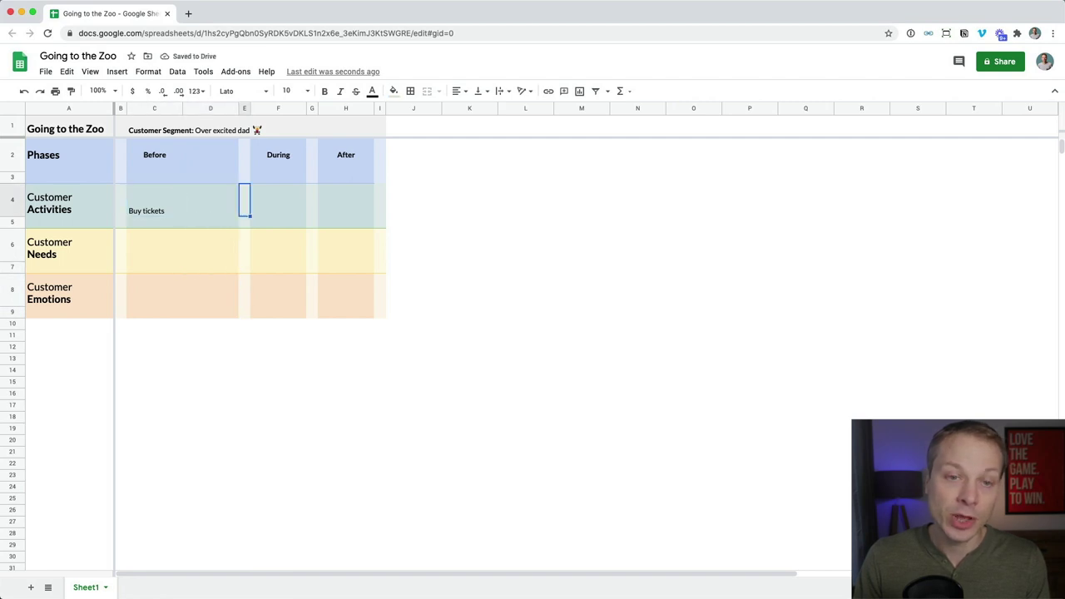
{"action": "key", "text": "Right"}
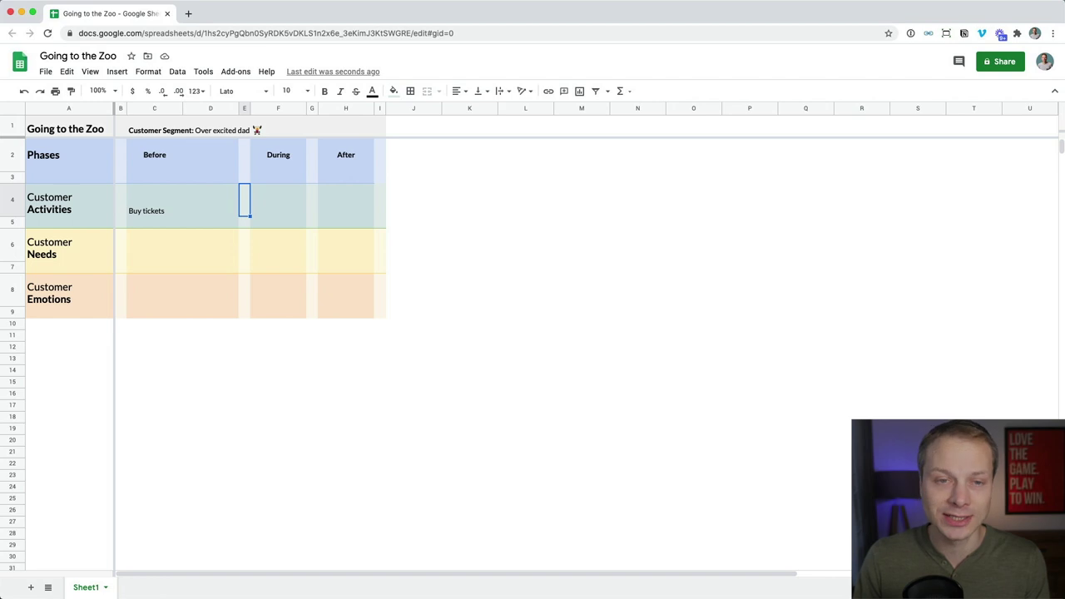
{"action": "key", "text": "Left"}
{"action": "key", "text": "Left"}
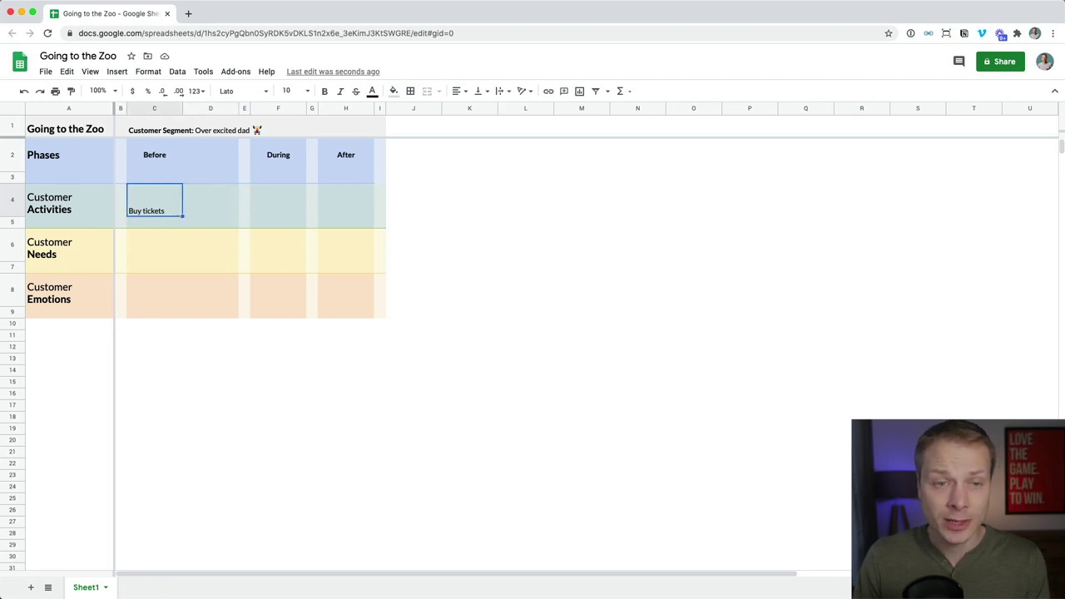
{"action": "key", "text": "shift+Right"}
{"action": "key", "text": "shift+Right"}
{"action": "key", "text": "shift+Right"}
{"action": "key", "text": "shift+Right"}
{"action": "key", "text": "shift+Right"}
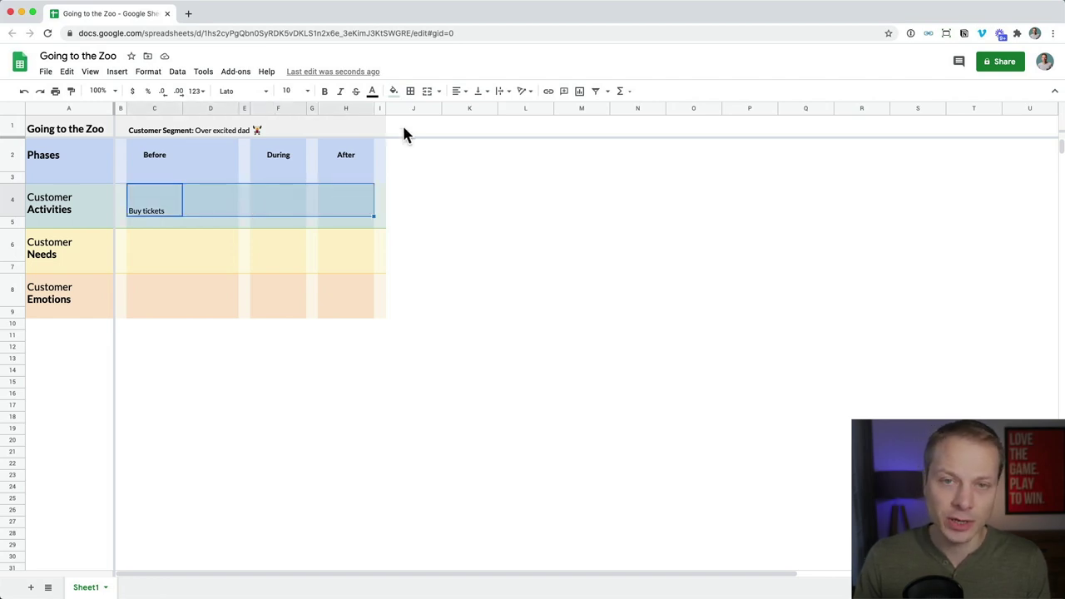
Centre the row 4 activity cells horizontally and vertically
{"action": "left_click", "coordinate": [460, 91]}
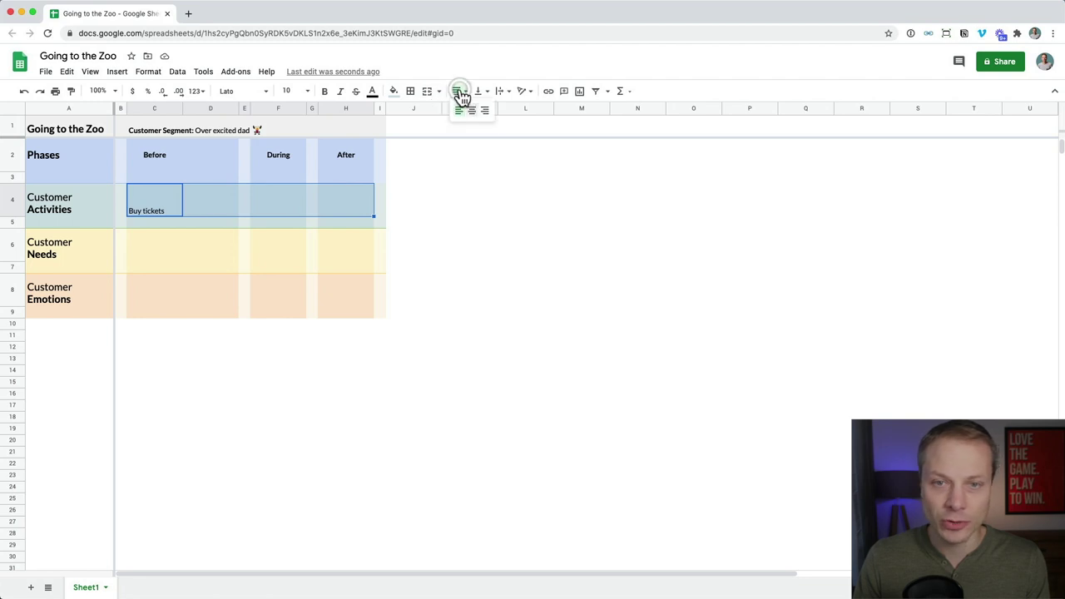
{"action": "left_click", "coordinate": [477, 108]}
{"action": "left_click", "coordinate": [478, 91]}
{"action": "left_click", "coordinate": [492, 119]}
Enter 'Drive to the Zoo' followed by a red car emoji in D4
{"action": "left_click", "coordinate": [220, 200]}
{"action": "type", "text": "Drive to the Zoo"}
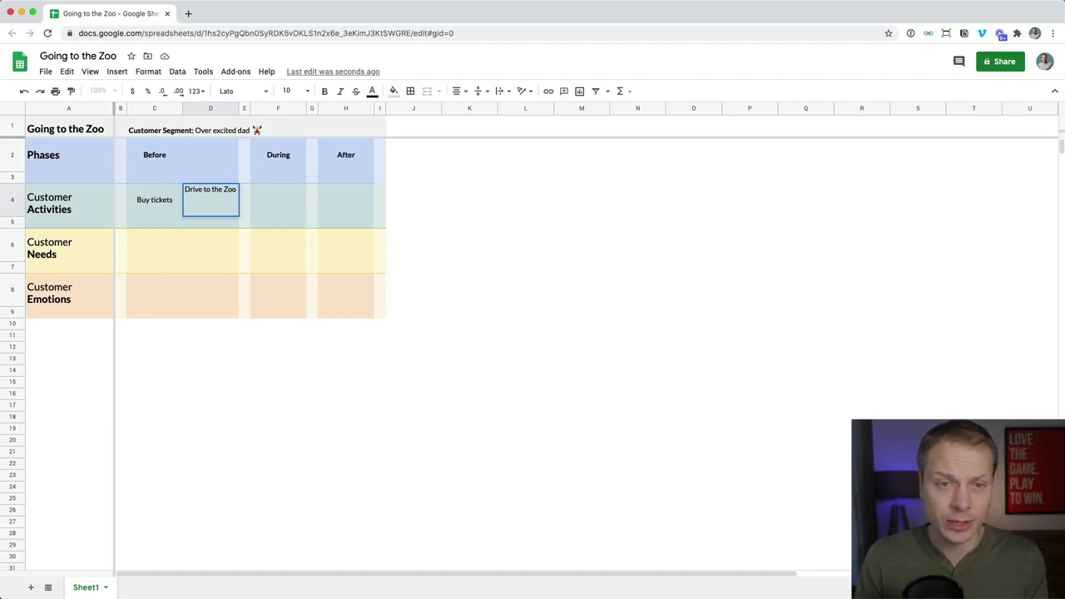
{"action": "key", "text": "ctrl+super+space"}
{"action": "type", "text": "car"}
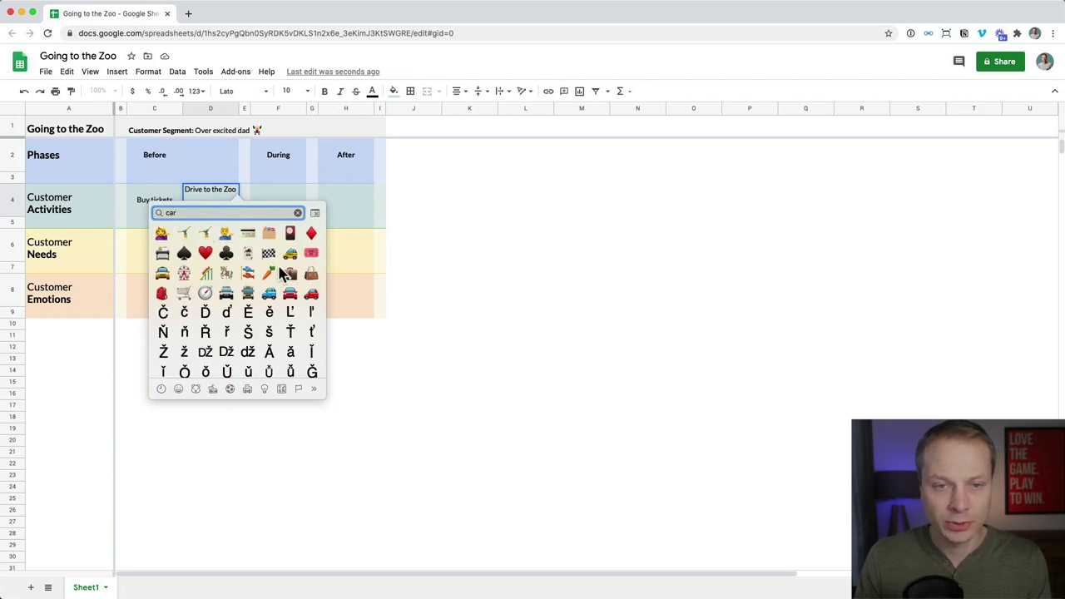
{"action": "left_click", "coordinate": [311, 295]}
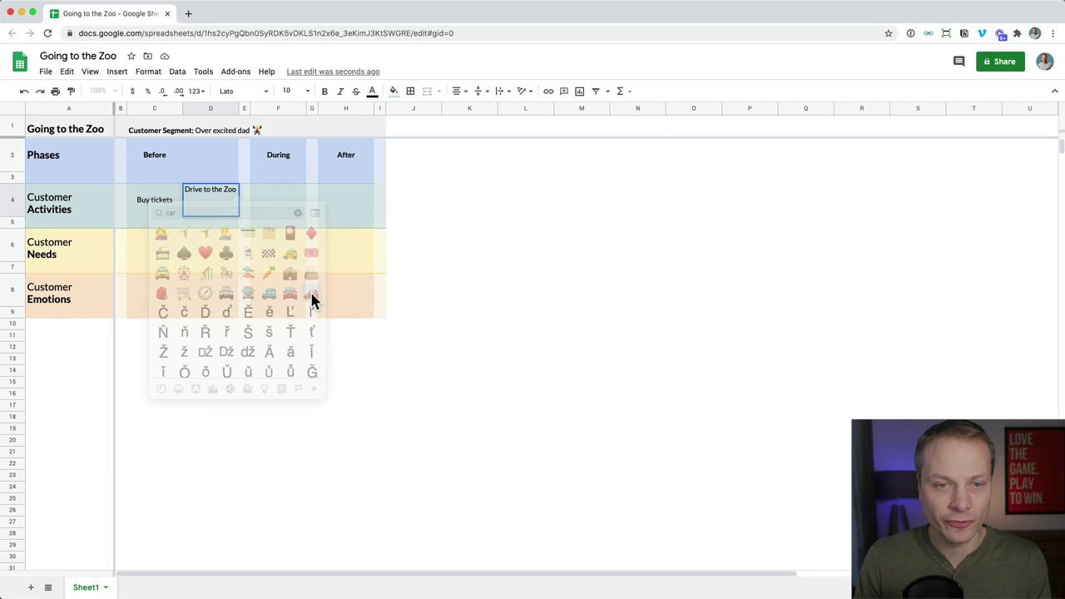
{"action": "key", "text": "Return"}
{"action": "key", "text": "Up"}
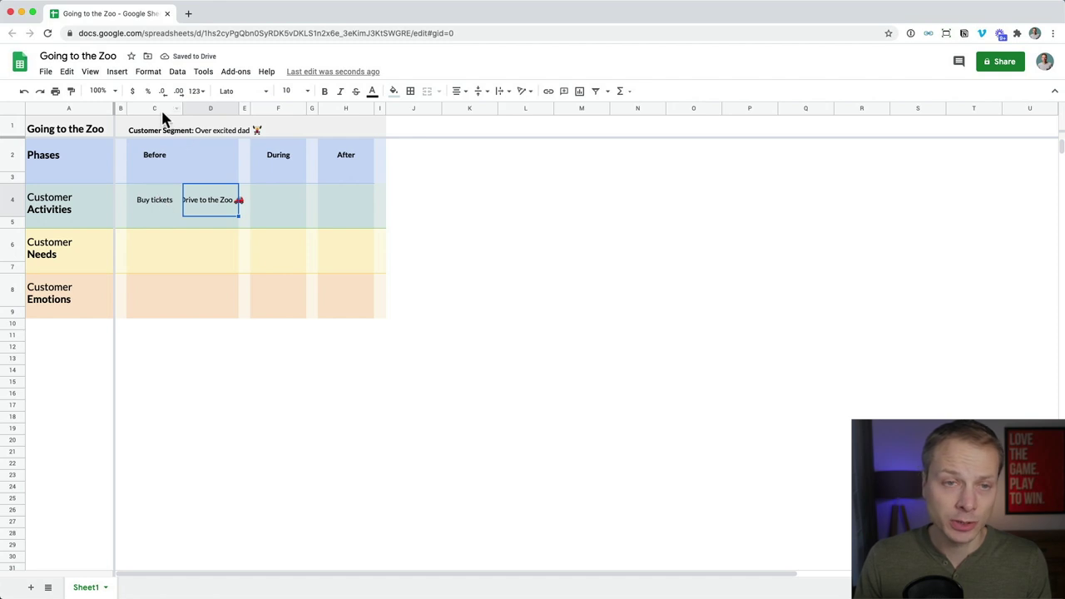
Widen column D so 'Drive to the Zoo' fits
{"action": "left_click", "coordinate": [215, 109]}
{"action": "left_click_drag", "start_coordinate": [240, 109], "coordinate": [273, 108]}
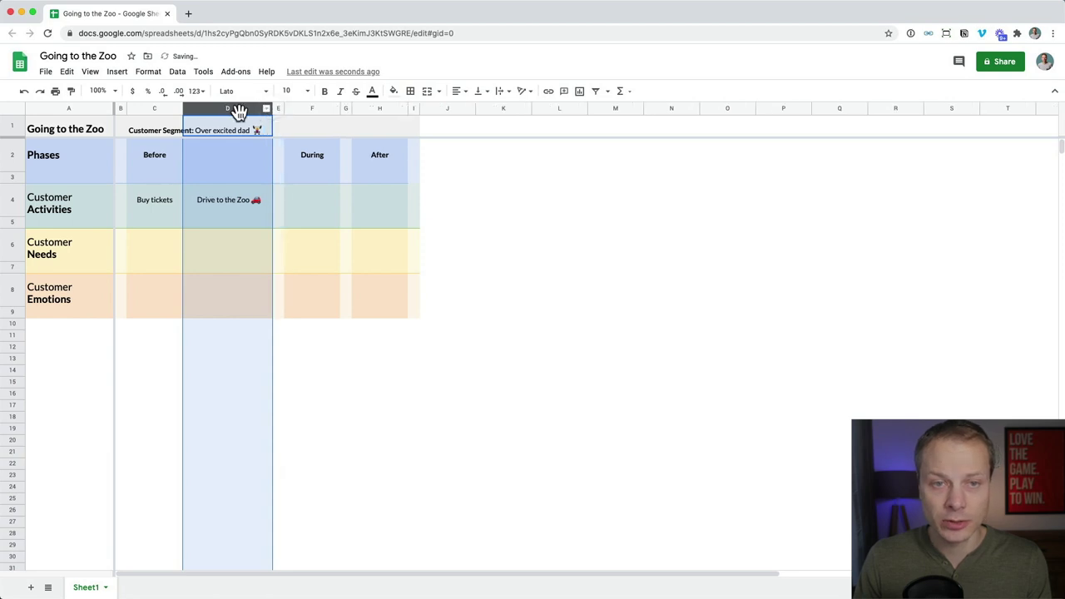
{"action": "right_click", "coordinate": [238, 109]}
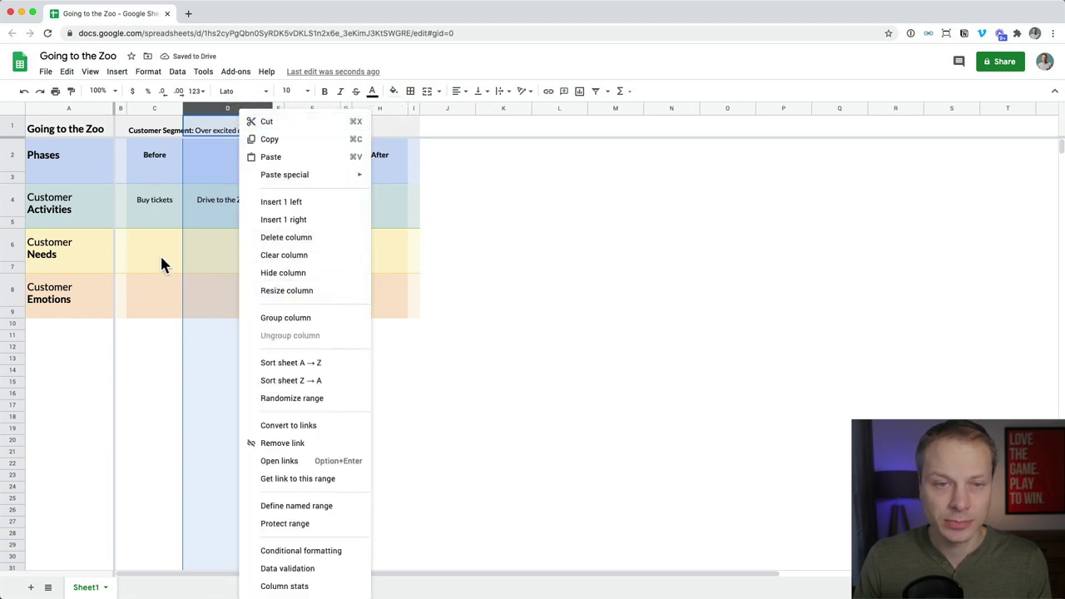
{"action": "left_click", "coordinate": [160, 254]}
Merge the Before header across C2:D2
{"action": "left_click", "coordinate": [155, 158]}
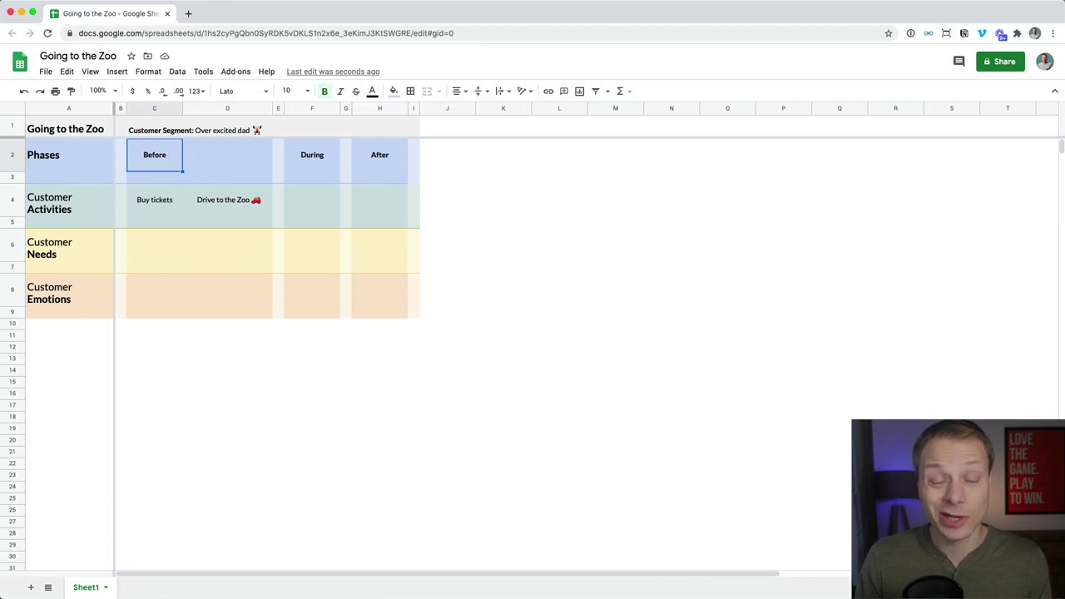
{"action": "key", "text": "Down"}
{"action": "key", "text": "Left"}
{"action": "key", "text": "Down"}
{"action": "key", "text": "Right"}
{"action": "key", "text": "shift+Right"}
{"action": "key", "text": "shift+Right"}
{"action": "key", "text": "shift+Left"}
{"action": "key", "text": "Up"}
{"action": "key", "text": "Up"}
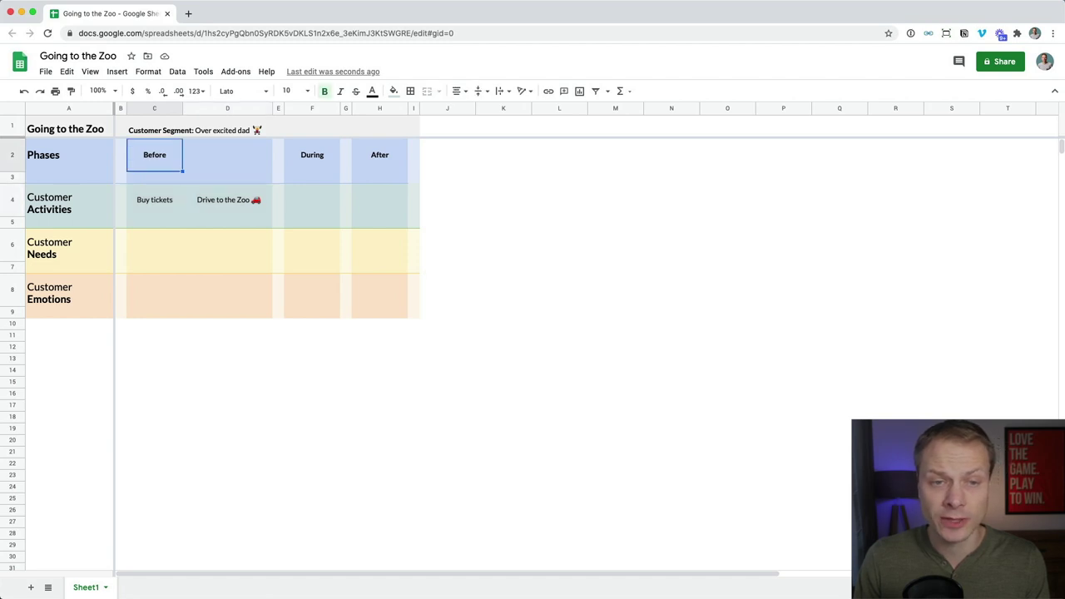
{"action": "key", "text": "shift+Right"}
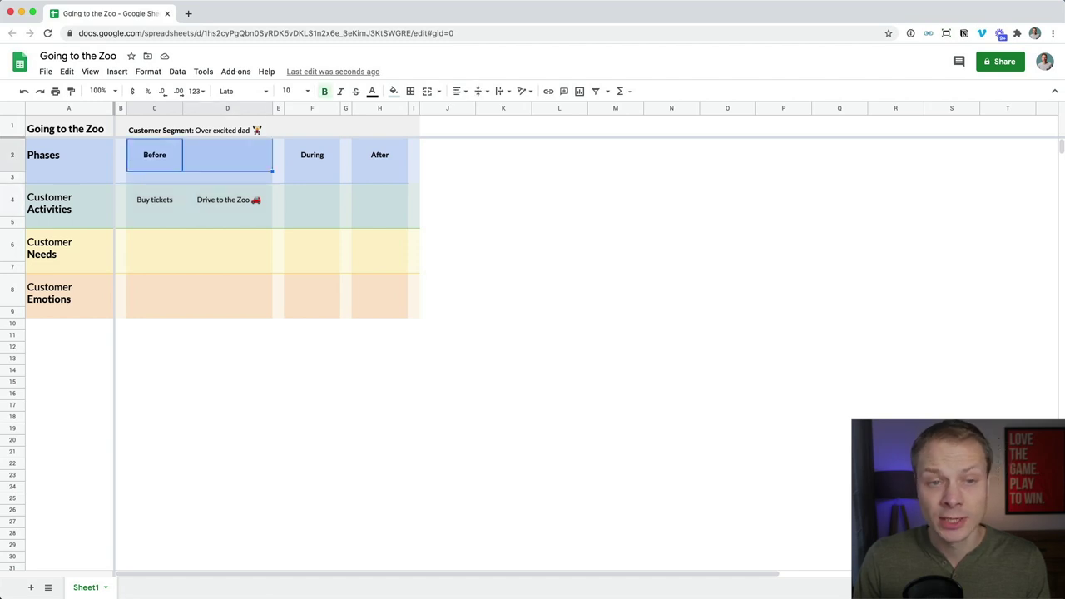
{"action": "left_click", "coordinate": [430, 92]}
{"action": "left_click", "coordinate": [230, 238]}
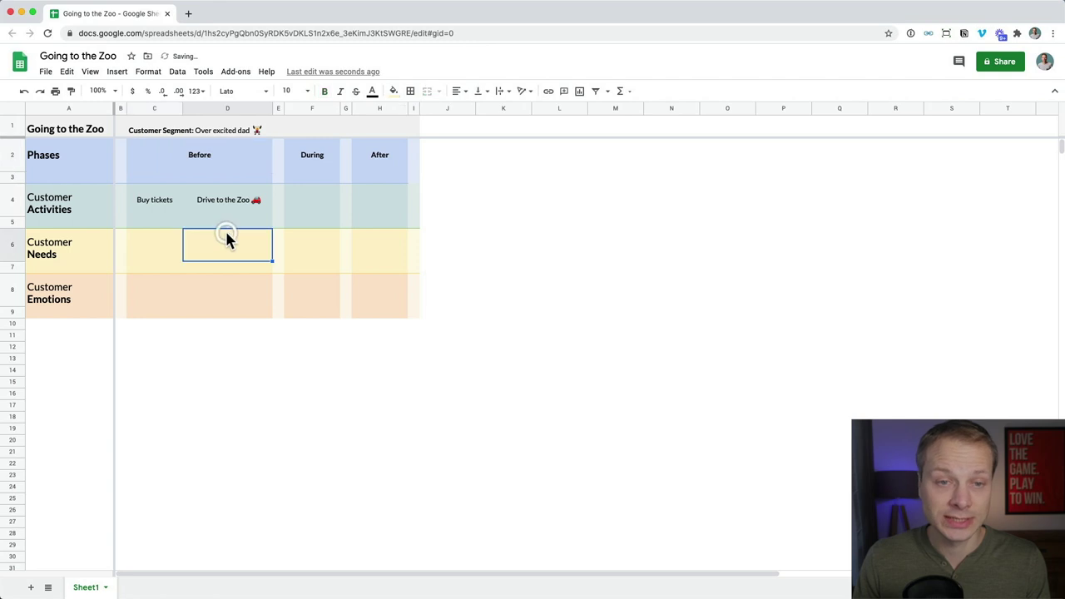
Check the merged Before header and the Buy tickets and Drive to the Zoo cells
{"action": "left_click", "coordinate": [190, 165]}
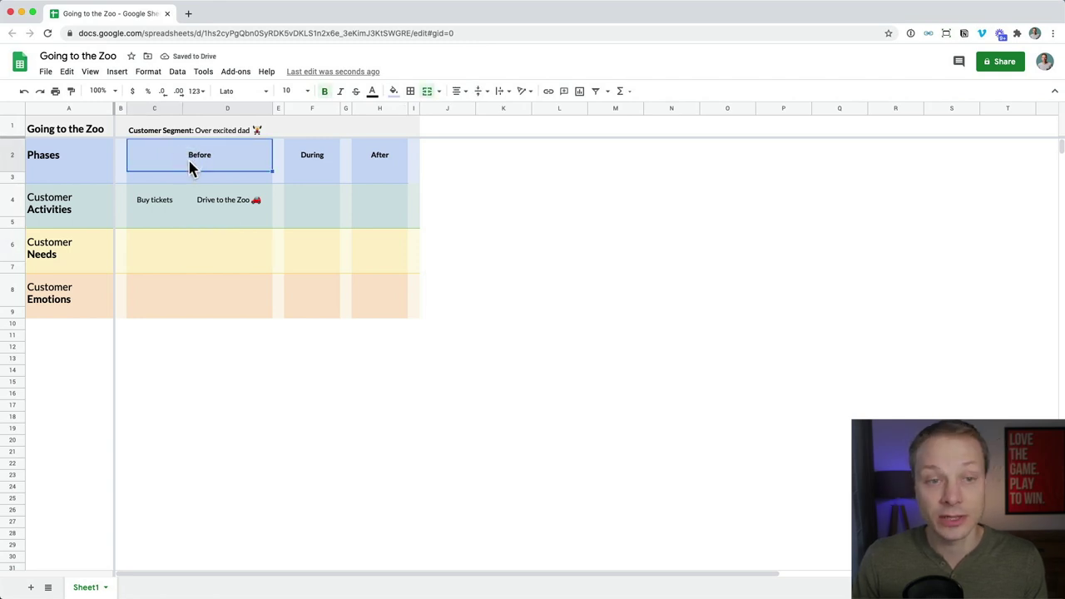
{"action": "left_click", "coordinate": [154, 200]}
{"action": "left_click", "coordinate": [228, 199]}
{"action": "left_click", "coordinate": [154, 200]}
{"action": "left_click", "coordinate": [227, 200]}
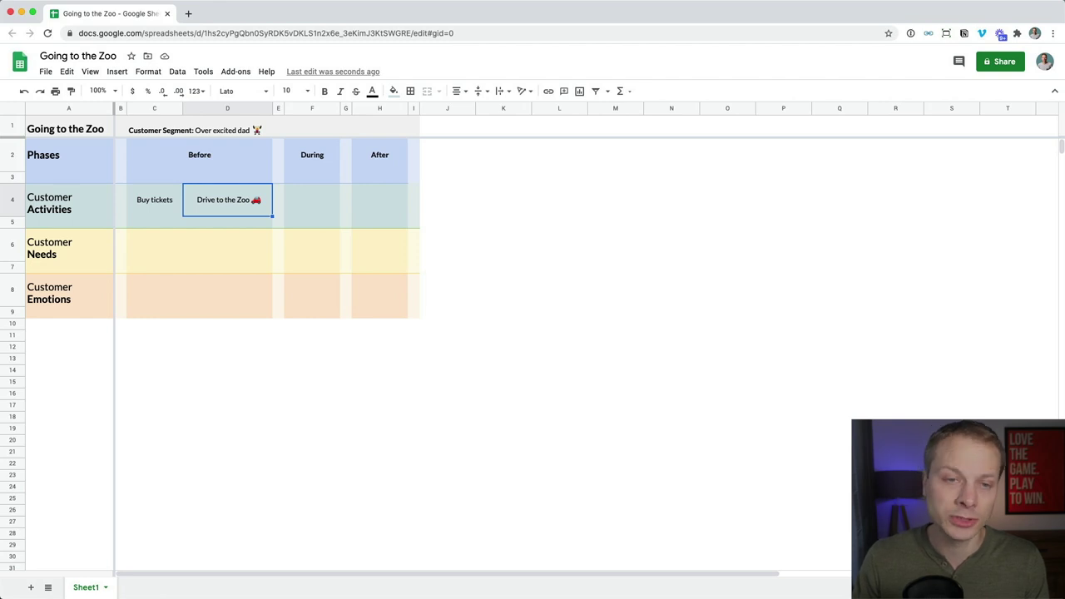
Give the Buy tickets cell C4 a green right border
{"action": "left_click", "coordinate": [154, 200]}
{"action": "left_click", "coordinate": [200, 207]}
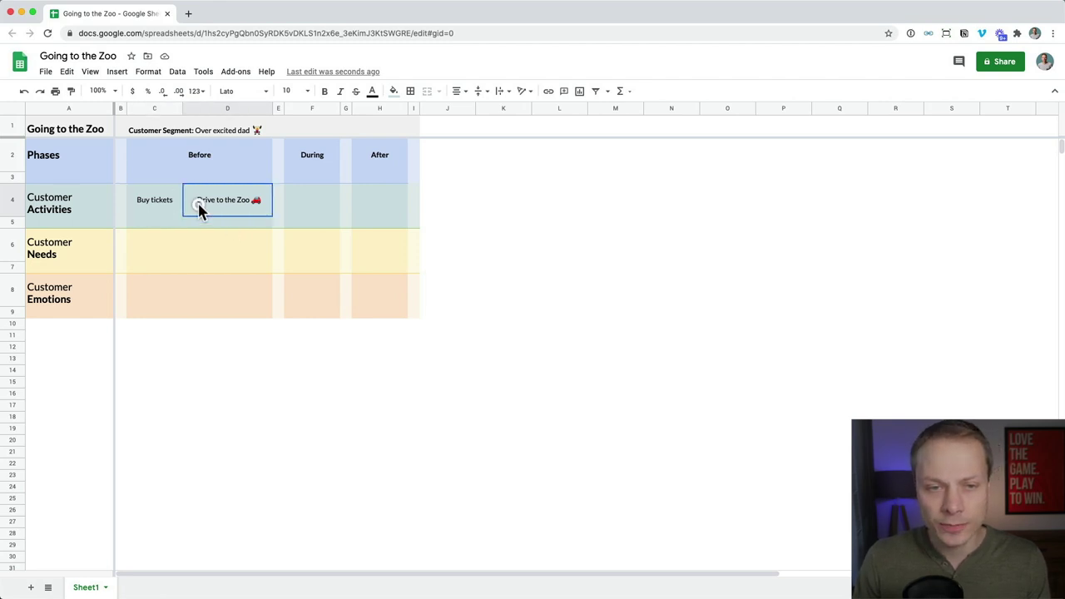
{"action": "left_click", "coordinate": [154, 200]}
{"action": "left_click_drag", "start_coordinate": [154, 199], "coordinate": [227, 200]}
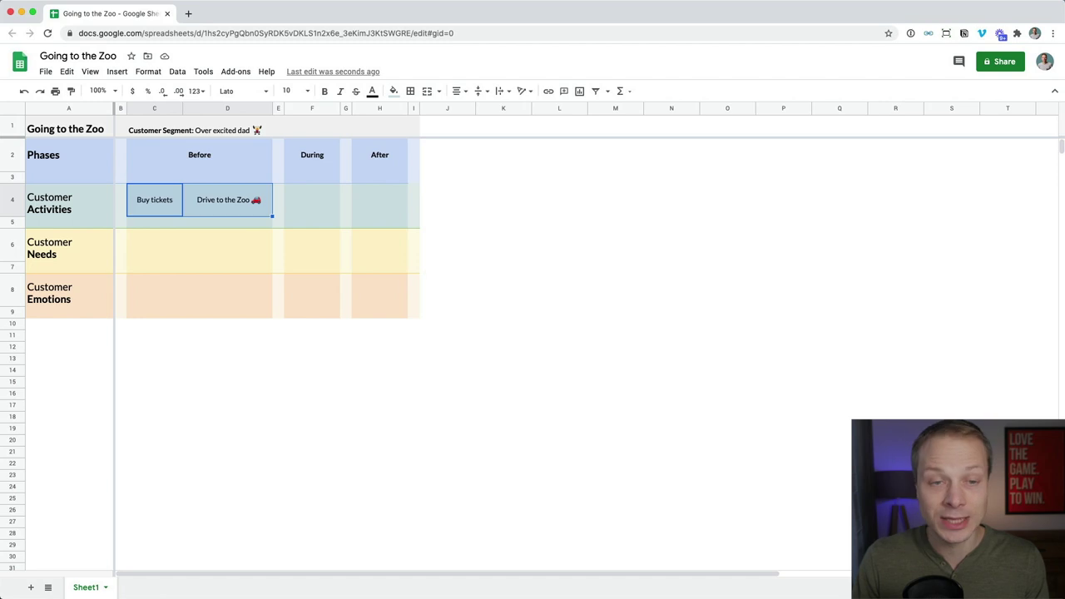
{"action": "left_click", "coordinate": [154, 199]}
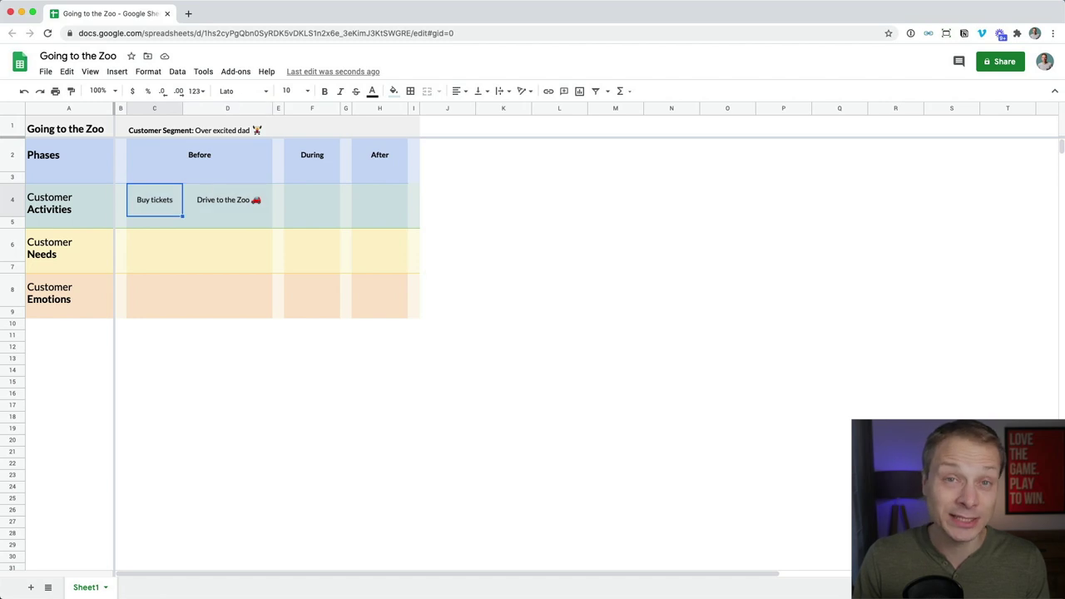
{"action": "left_click", "coordinate": [413, 93]}
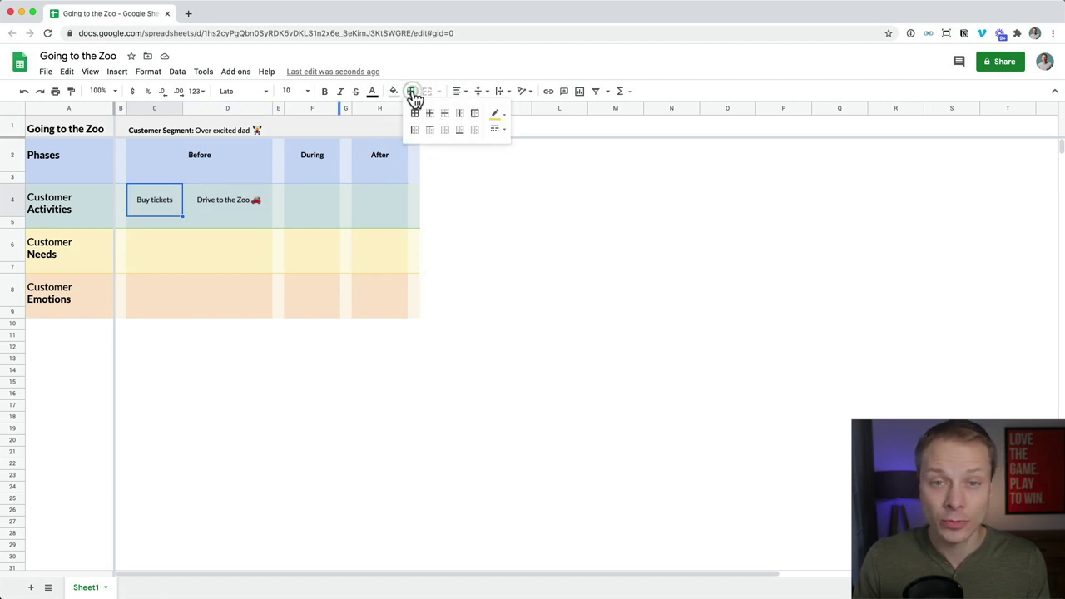
{"action": "left_click", "coordinate": [496, 113]}
{"action": "left_click", "coordinate": [549, 204]}
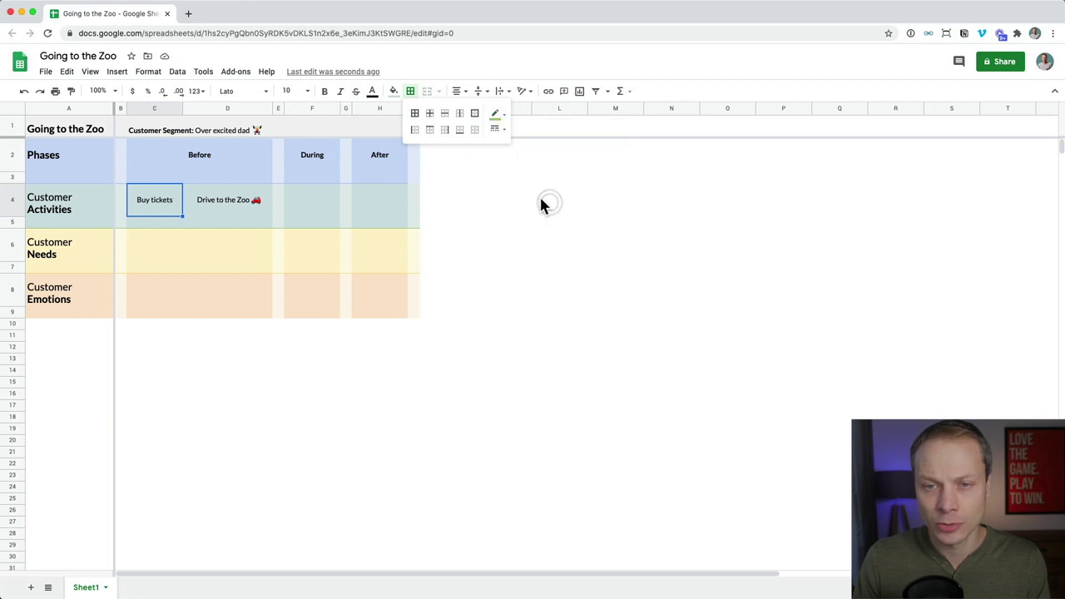
{"action": "left_click", "coordinate": [444, 129]}
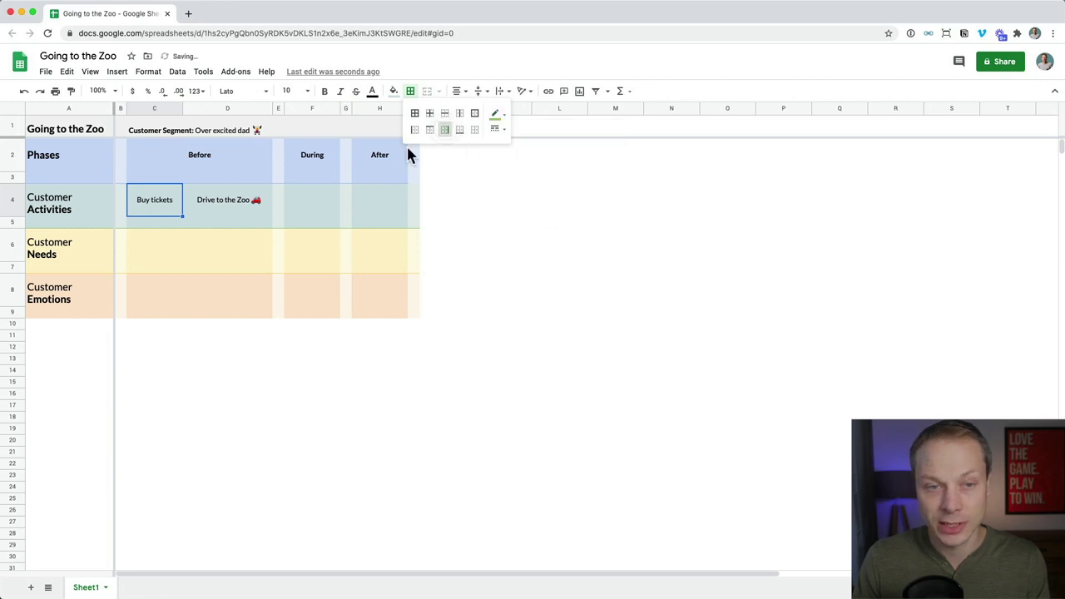
{"action": "left_click", "coordinate": [244, 206]}
Check the green divider between Buy tickets and Drive to the Zoo
{"action": "left_click", "coordinate": [171, 222]}
{"action": "left_click", "coordinate": [238, 206]}
{"action": "left_click", "coordinate": [172, 209]}
{"action": "key", "text": "Down"}
{"action": "key", "text": "Down"}
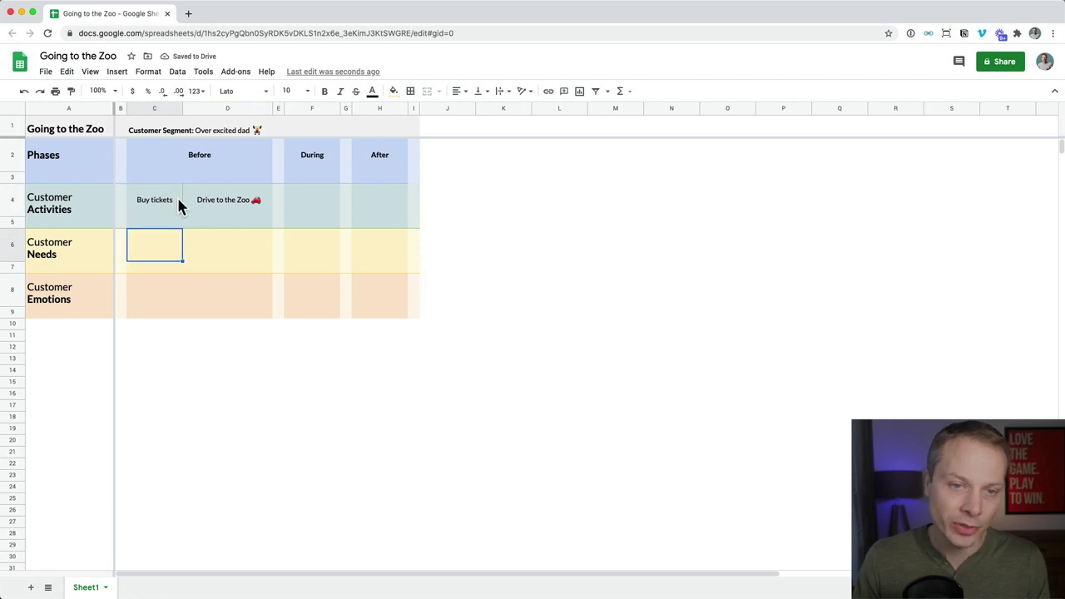
{"action": "left_click", "coordinate": [174, 205]}
{"action": "left_click", "coordinate": [232, 207]}
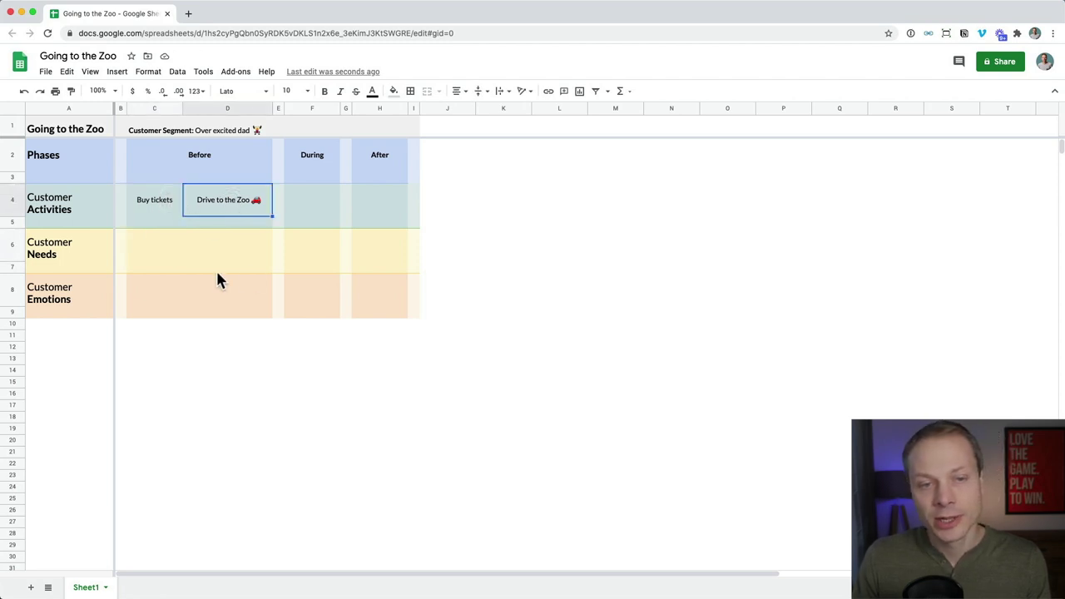
{"action": "key", "text": "Left"}
{"action": "key", "text": "Right"}
{"action": "key", "text": "Down"}
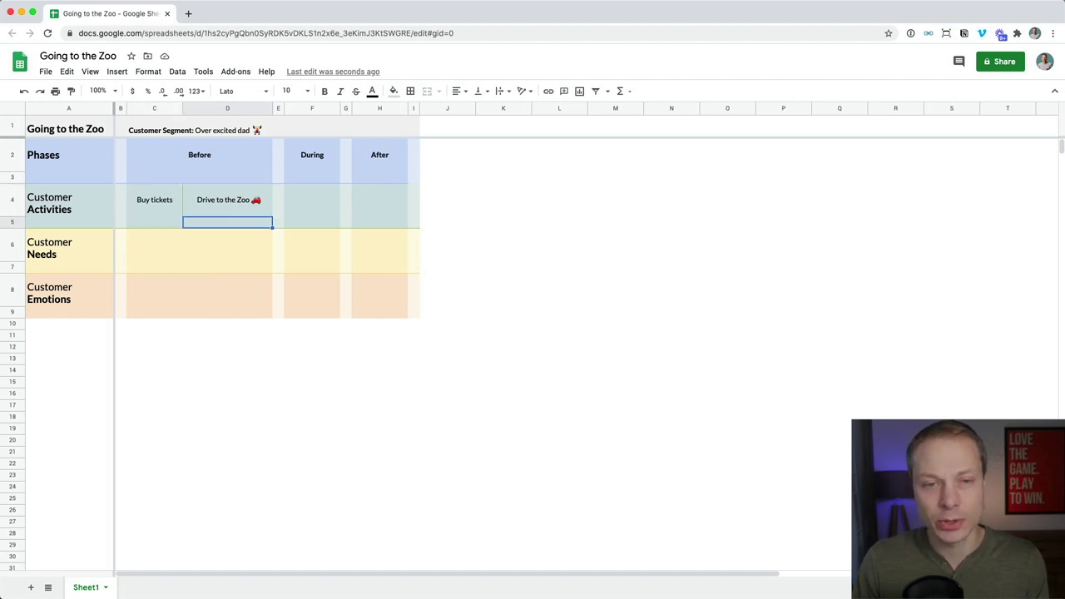
{"action": "key", "text": "Up"}
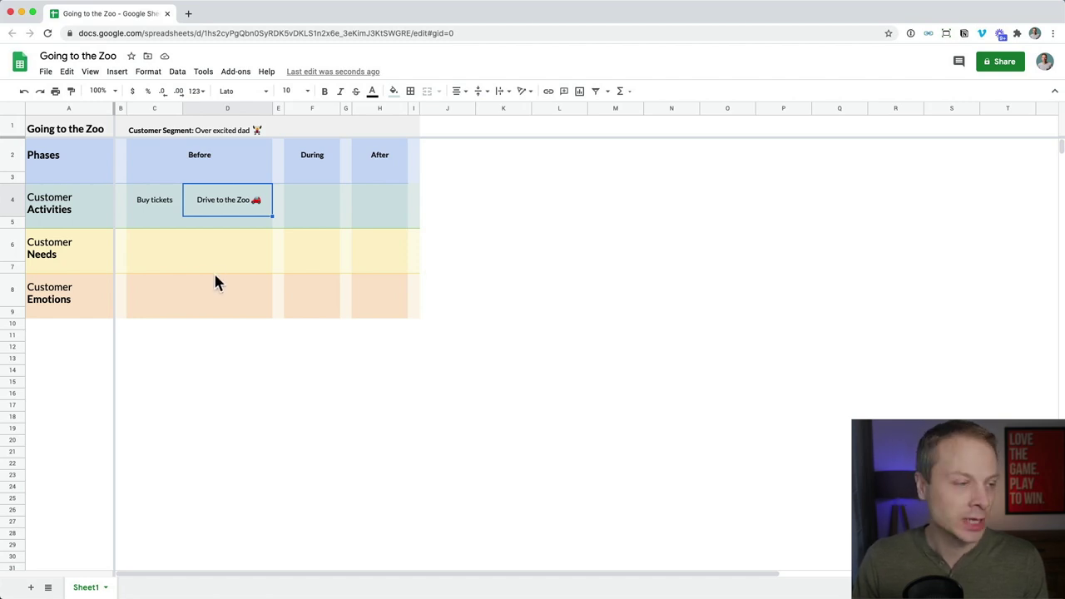
Insert a column after Drive to the Zoo and enter 'Park the car' in row 4
{"action": "right_click", "coordinate": [249, 111]}
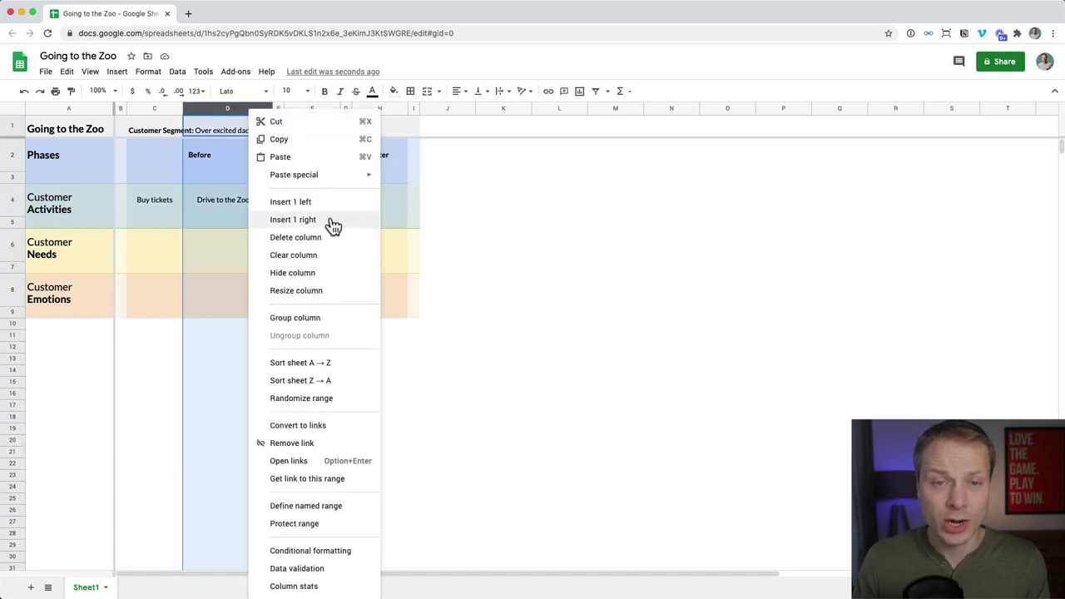
{"action": "left_click", "coordinate": [332, 223]}
{"action": "left_click", "coordinate": [317, 197]}
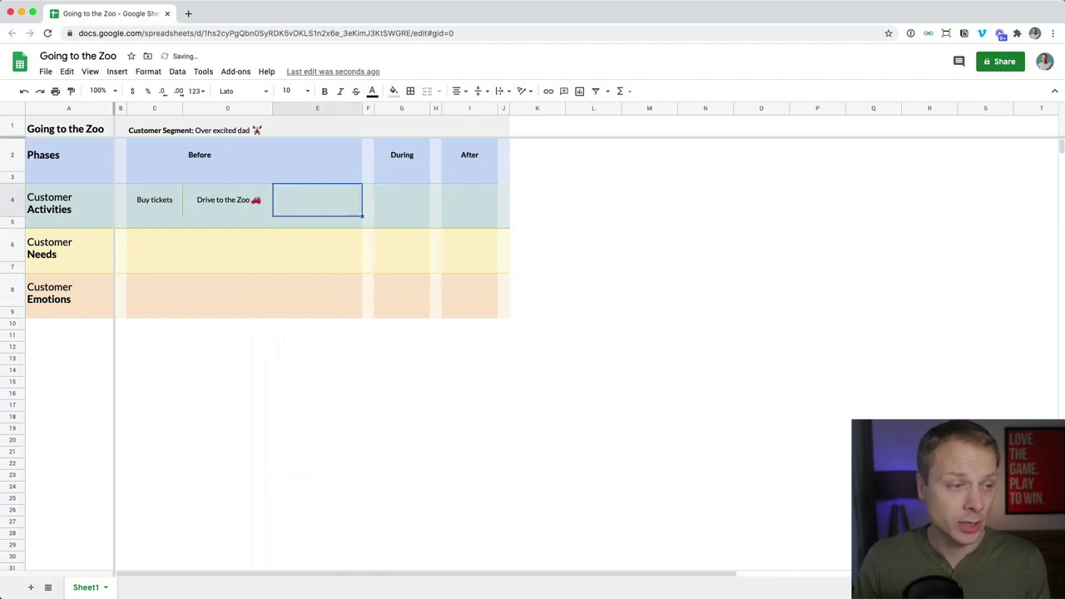
{"action": "type", "text": "Par"}
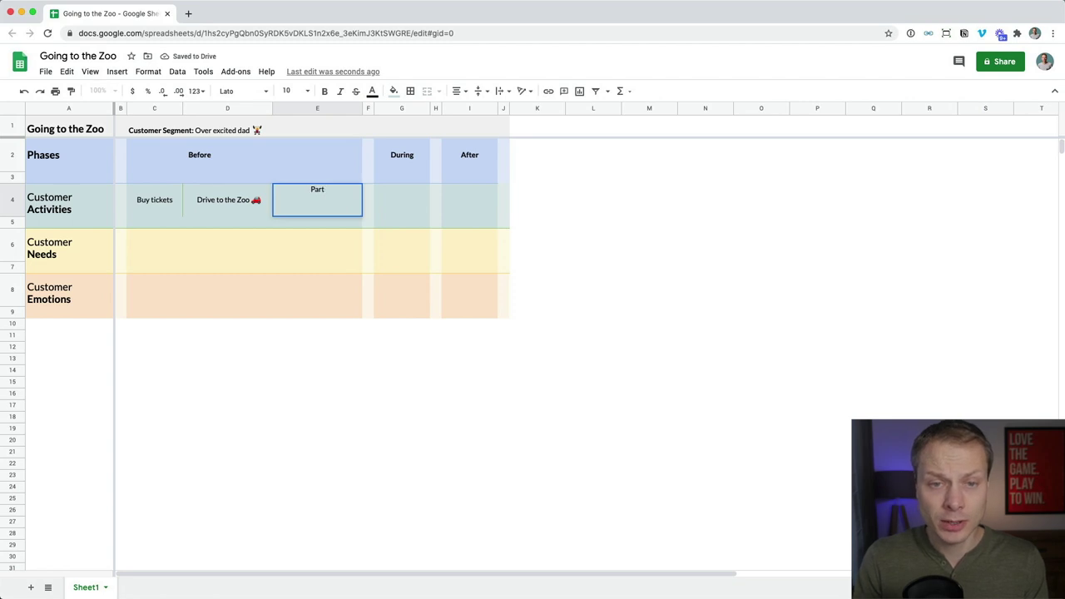
{"action": "type", "text": "k the car"}
{"action": "key", "text": "Return"}
{"action": "left_click", "coordinate": [317, 199]}
{"action": "key", "text": "Right"}
{"action": "key", "text": "Right"}
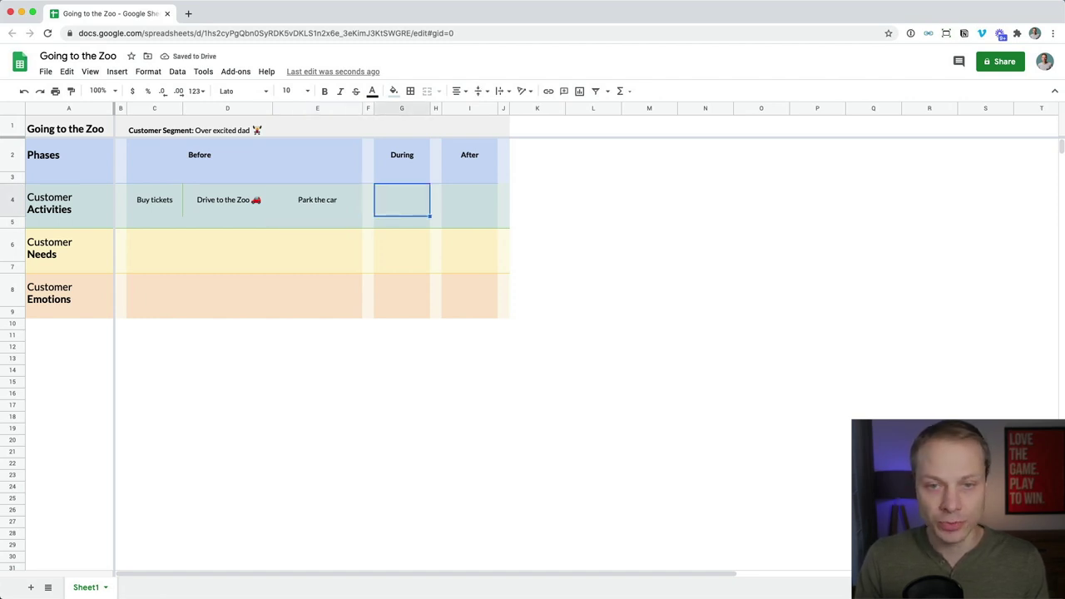
Enter 'Validate ticket' in G4, insert a column right of it, and add 'Feed the Zebra' in H4
{"action": "type", "text": "Validate"}
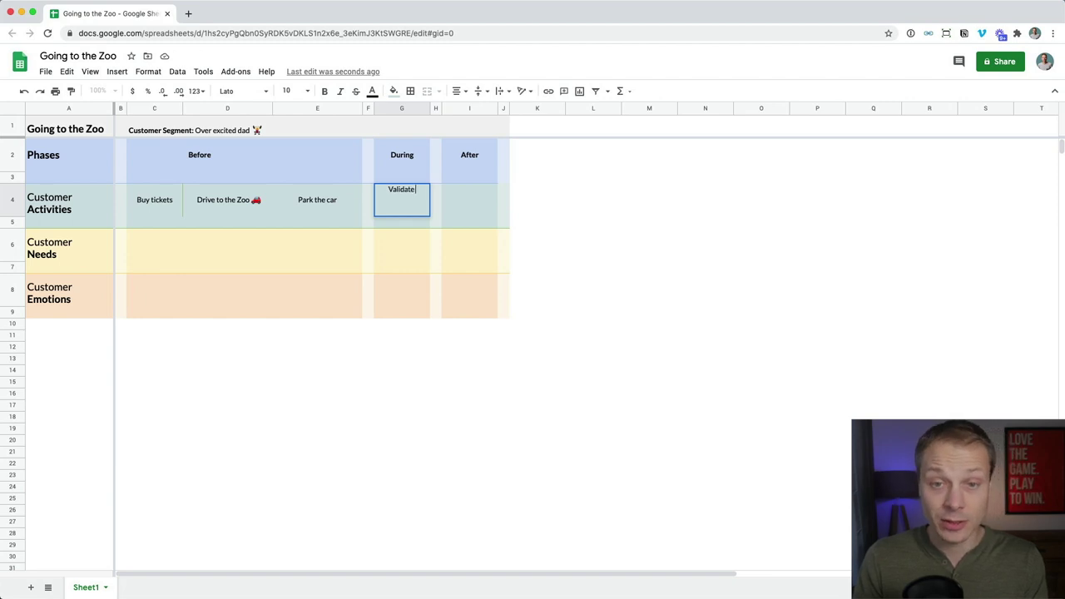
{"action": "type", "text": " ticket"}
{"action": "key", "text": "Return"}
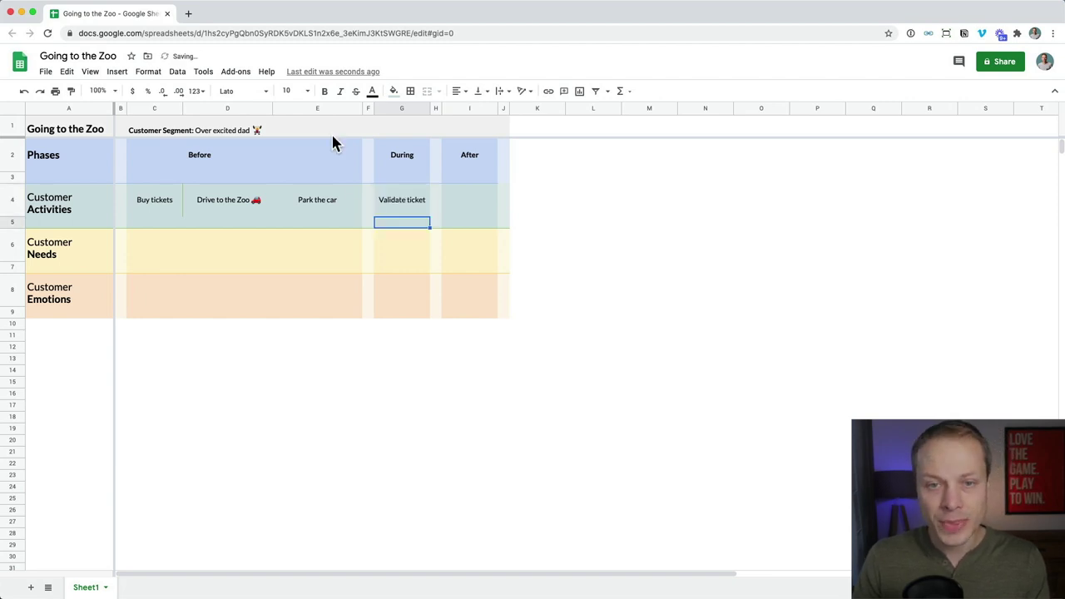
{"action": "left_click", "coordinate": [411, 109]}
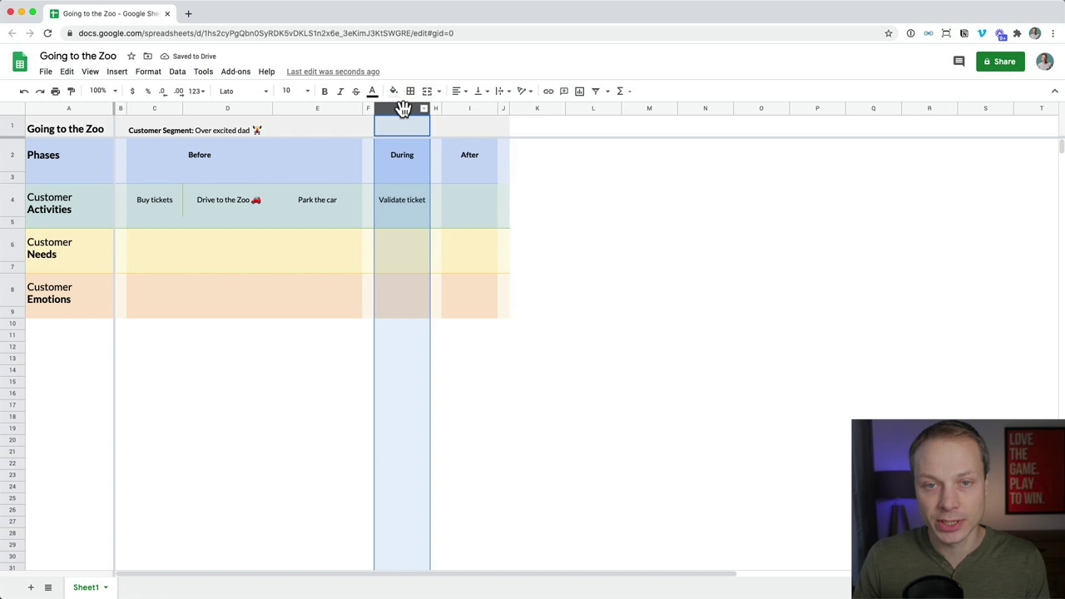
{"action": "right_click", "coordinate": [405, 108]}
{"action": "left_click", "coordinate": [497, 219]}
{"action": "key", "text": "Down"}
{"action": "key", "text": "Down"}
{"action": "left_click", "coordinate": [457, 199]}
{"action": "type", "text": "Feed the Zebra"}
{"action": "key", "text": "Return"}
Enter 'Share a photo on social media' in J4 under After
{"action": "key", "text": "Right"}
{"action": "key", "text": "Up"}
{"action": "key", "text": "Right"}
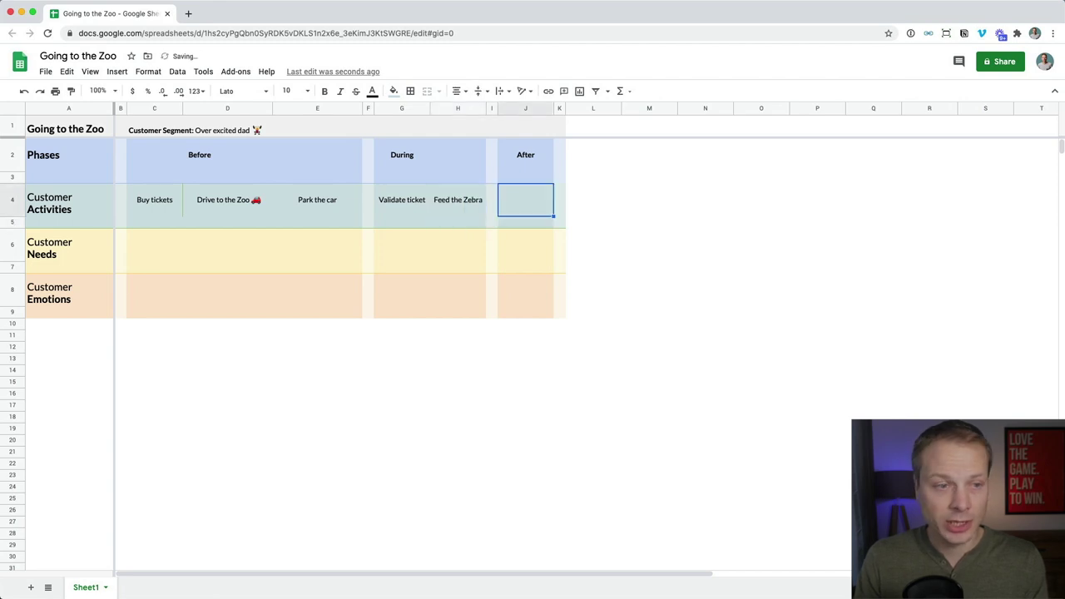
{"action": "type", "text": "Share a photo on social media"}
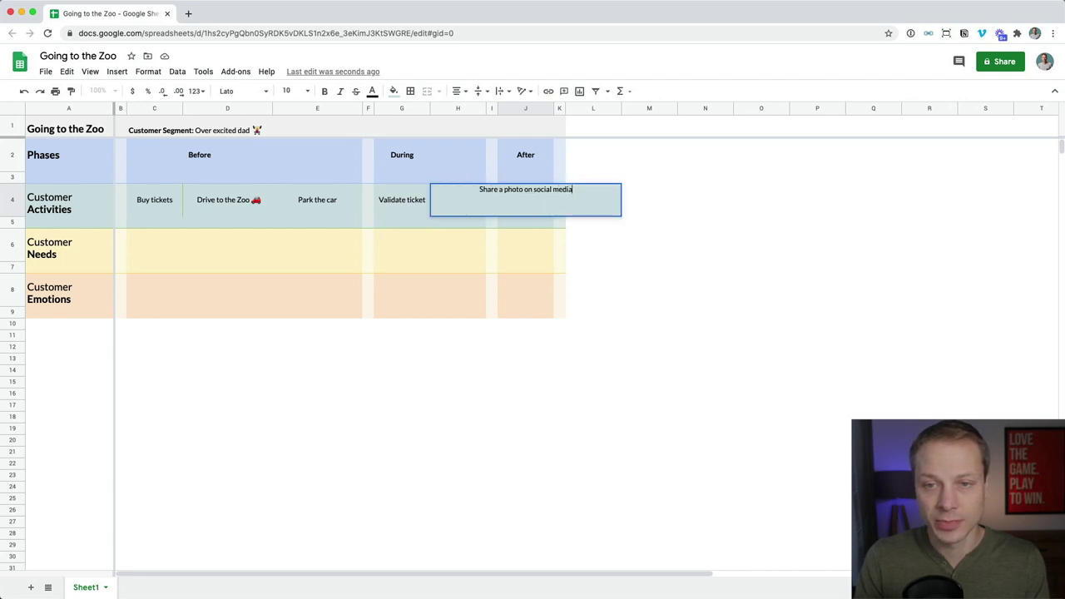
{"action": "key", "text": "Return"}
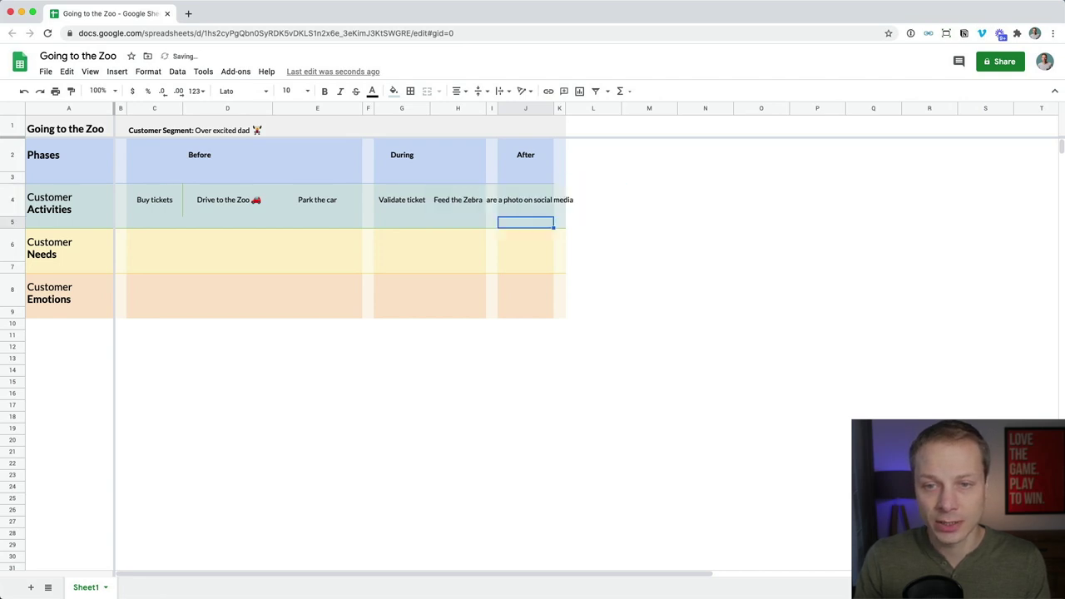
{"action": "left_click", "coordinate": [542, 199]}
{"action": "key", "text": "Left"}
{"action": "key", "text": "Left"}
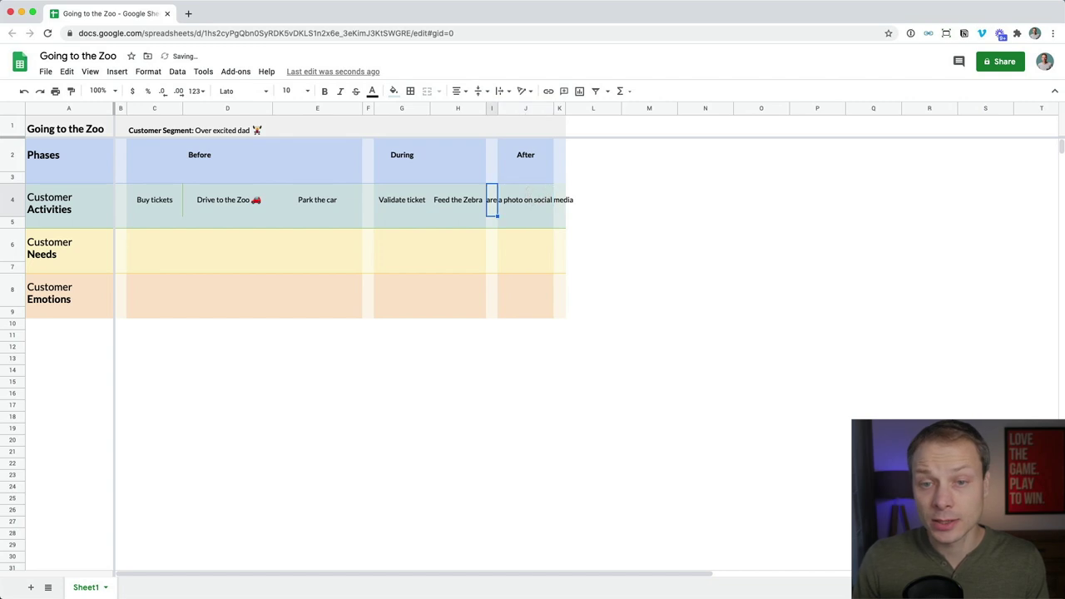
{"action": "key", "text": "Right"}
{"action": "key", "text": "Right"}
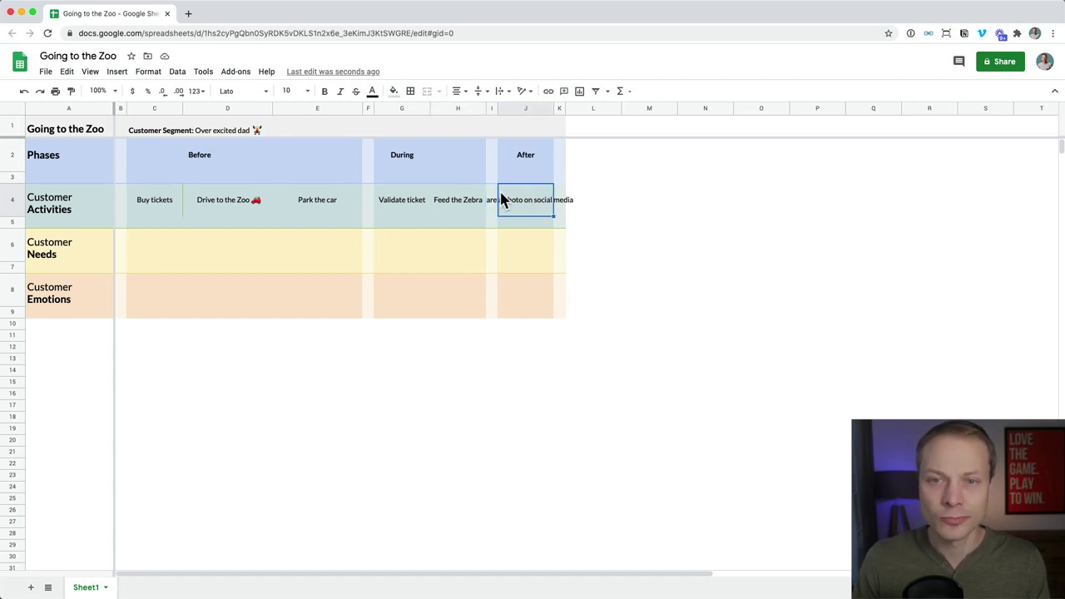
Wrap the social media activity in J4 onto two lines
{"action": "left_click", "coordinate": [507, 92]}
{"action": "left_click", "coordinate": [514, 110]}
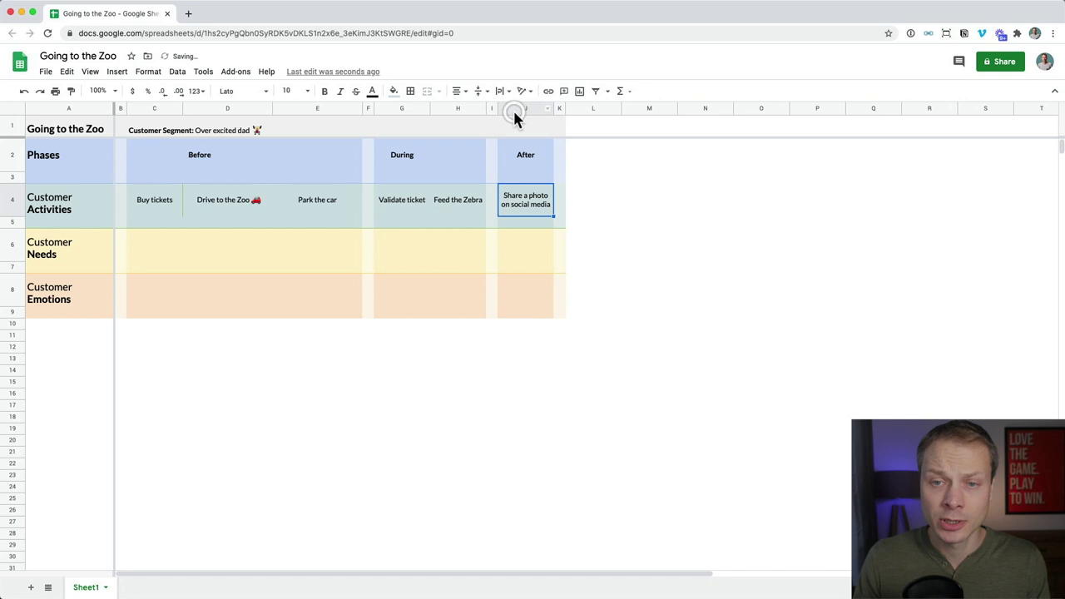
{"action": "left_click", "coordinate": [593, 220]}
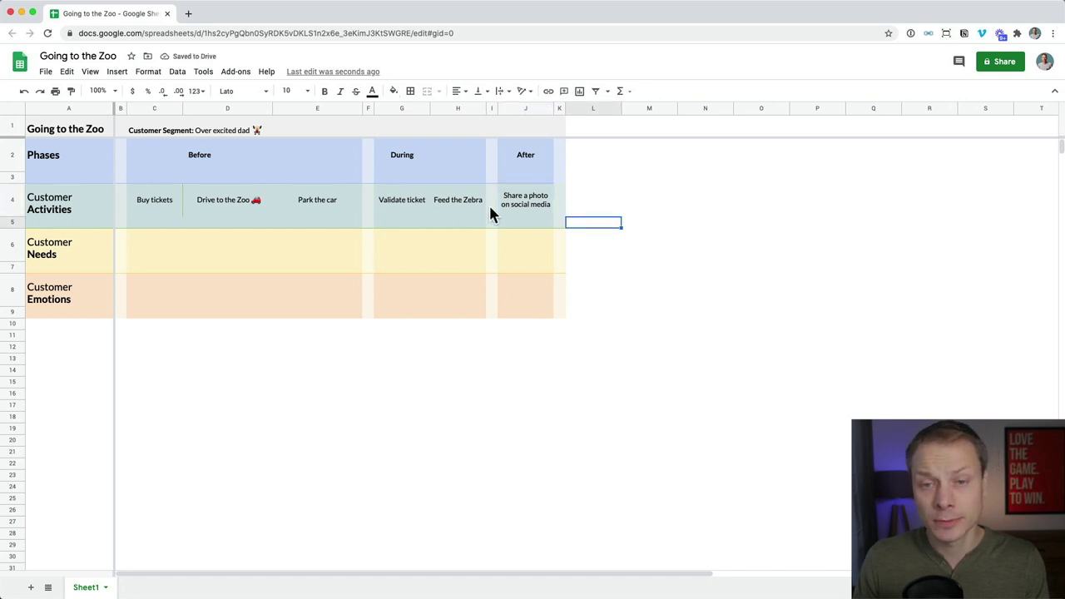
Merge the During header across G2:H2
{"action": "left_click", "coordinate": [166, 208]}
{"action": "key", "text": "Right"}
{"action": "key", "text": "Right"}
{"action": "key", "text": "Right"}
{"action": "key", "text": "Right"}
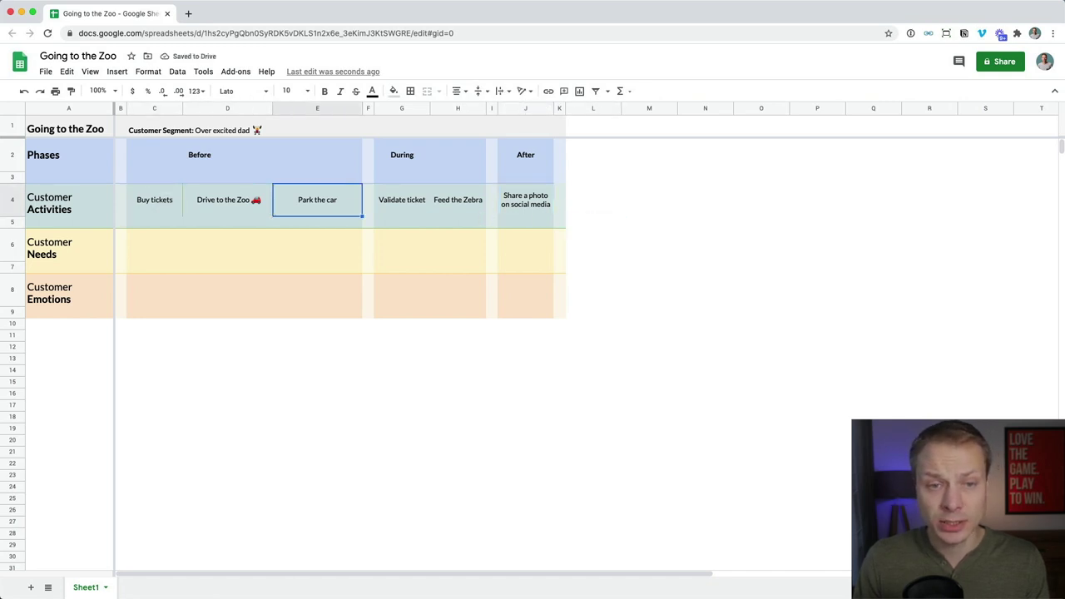
{"action": "key", "text": "Right"}
{"action": "key", "text": "Right"}
{"action": "key", "text": "Right"}
{"action": "key", "text": "Right"}
{"action": "key", "text": "Right"}
{"action": "key", "text": "Left"}
{"action": "key", "text": "Left"}
{"action": "key", "text": "Left"}
{"action": "key", "text": "Left"}
{"action": "key", "text": "Left"}
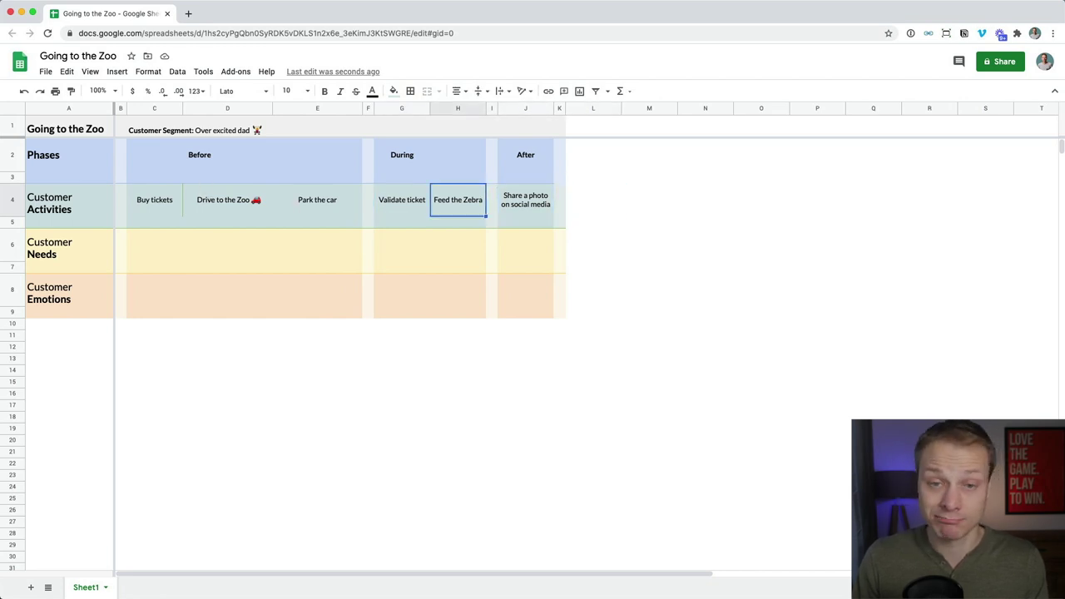
{"action": "key", "text": "Up"}
{"action": "key", "text": "Up"}
{"action": "key", "text": "shift+Right"}
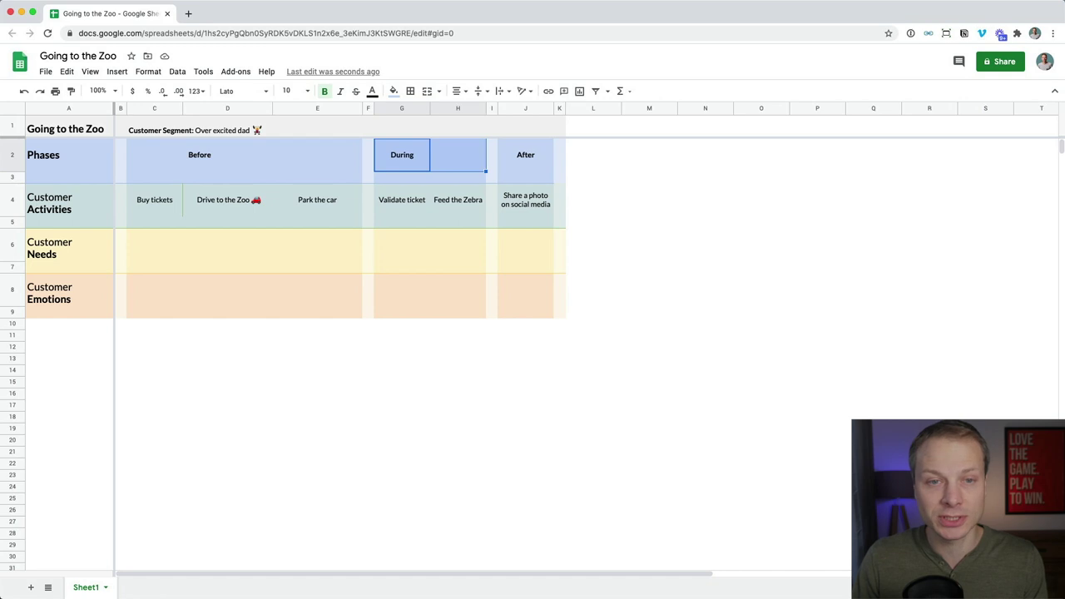
{"action": "left_click", "coordinate": [427, 90]}
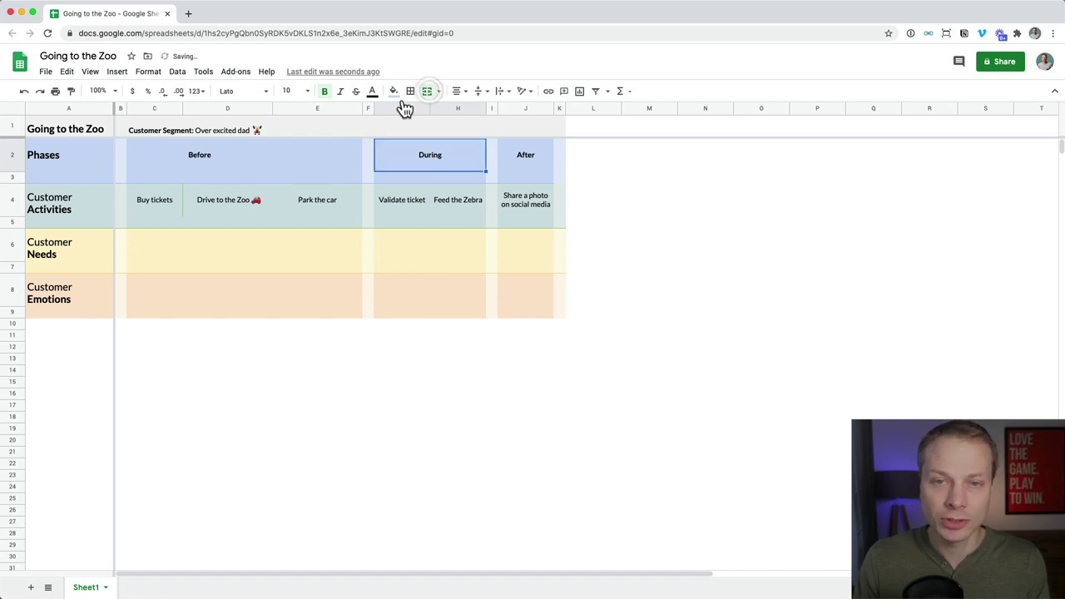
Merge the Before header across C2:E2
{"action": "left_click", "coordinate": [237, 158]}
{"action": "key", "text": "Right"}
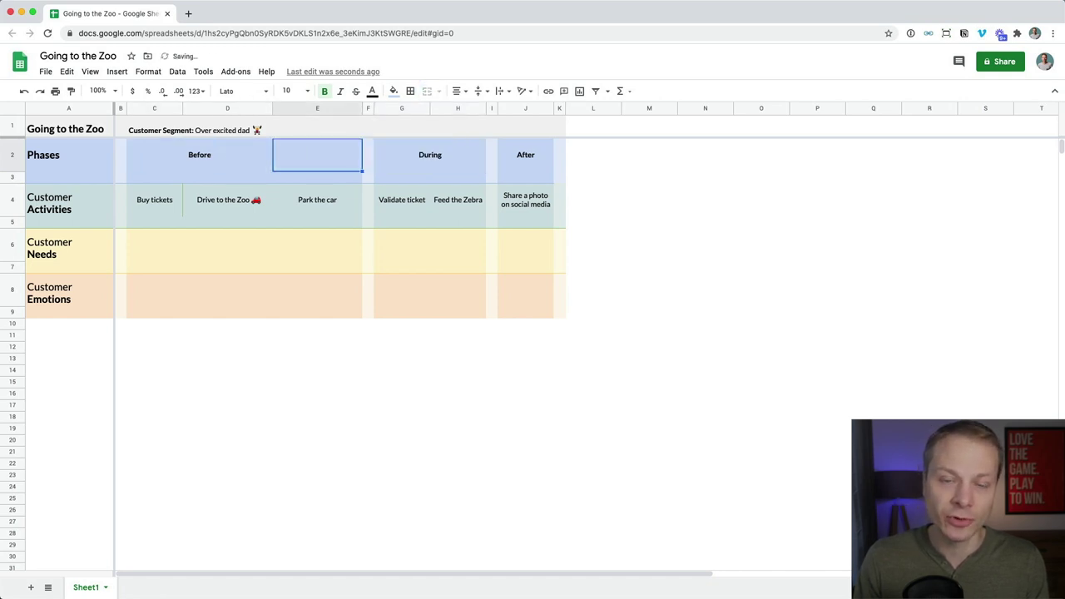
{"action": "key", "text": "Left"}
{"action": "key", "text": "shift+Right"}
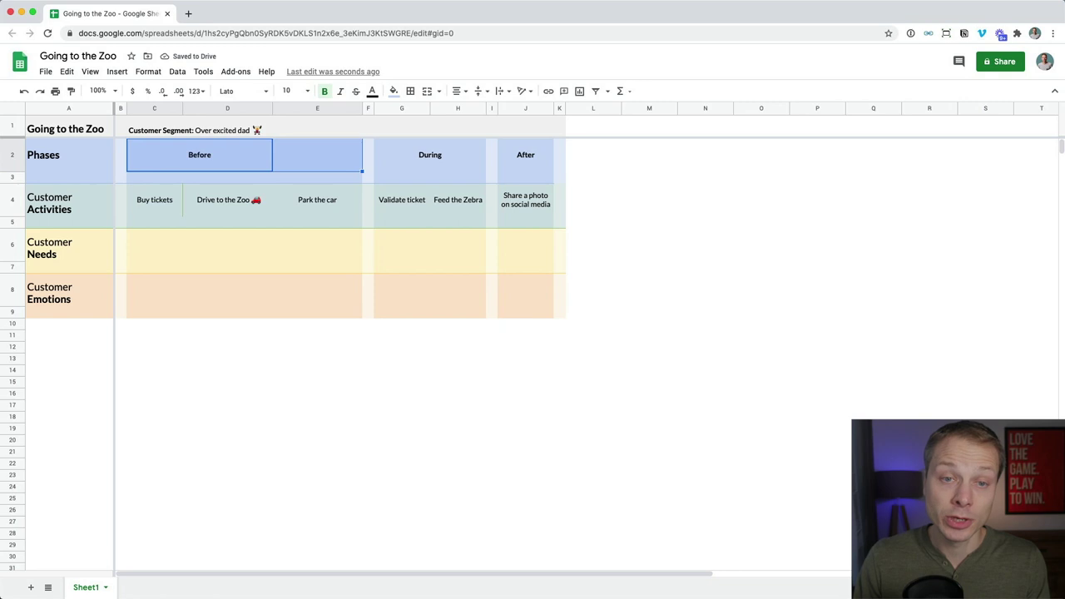
{"action": "left_click", "coordinate": [429, 91]}
{"action": "key", "text": "Right"}
{"action": "key", "text": "Right"}
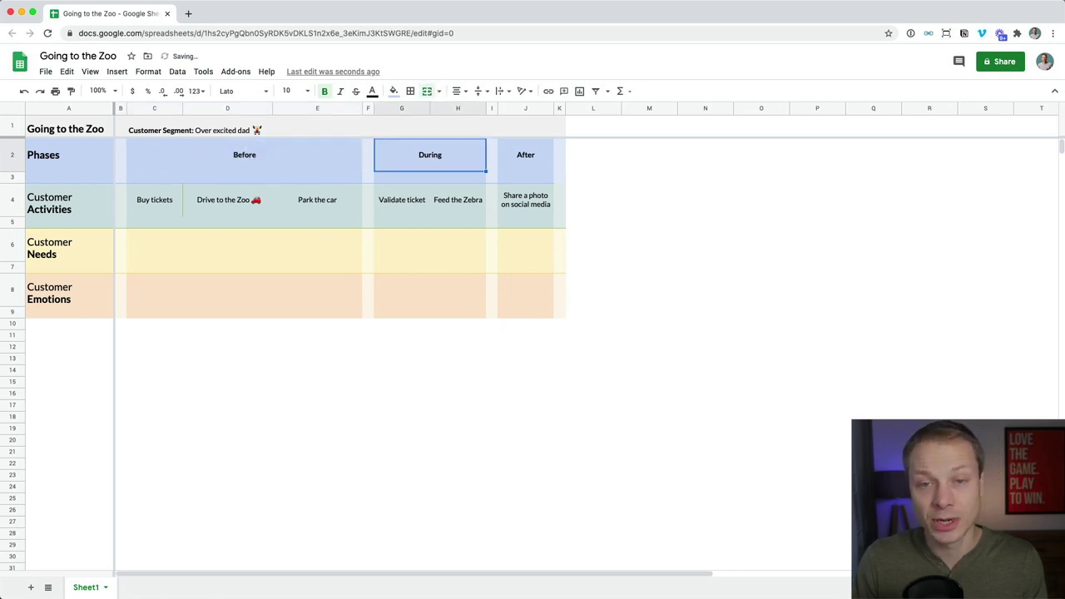
{"action": "key", "text": "Right"}
{"action": "key", "text": "Down"}
{"action": "key", "text": "Down"}
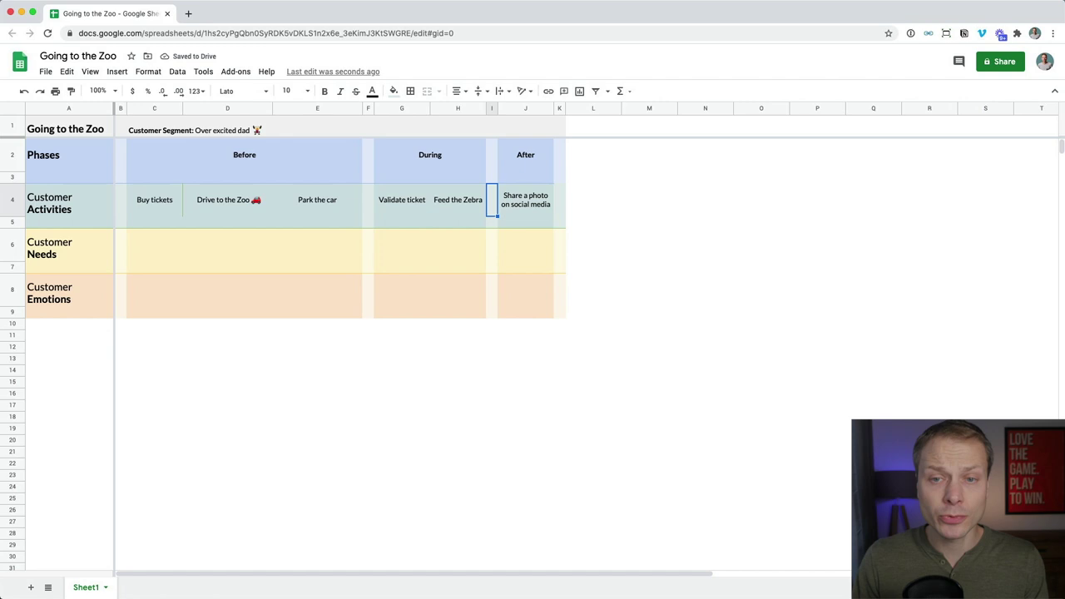
{"action": "left_click", "coordinate": [525, 177]}
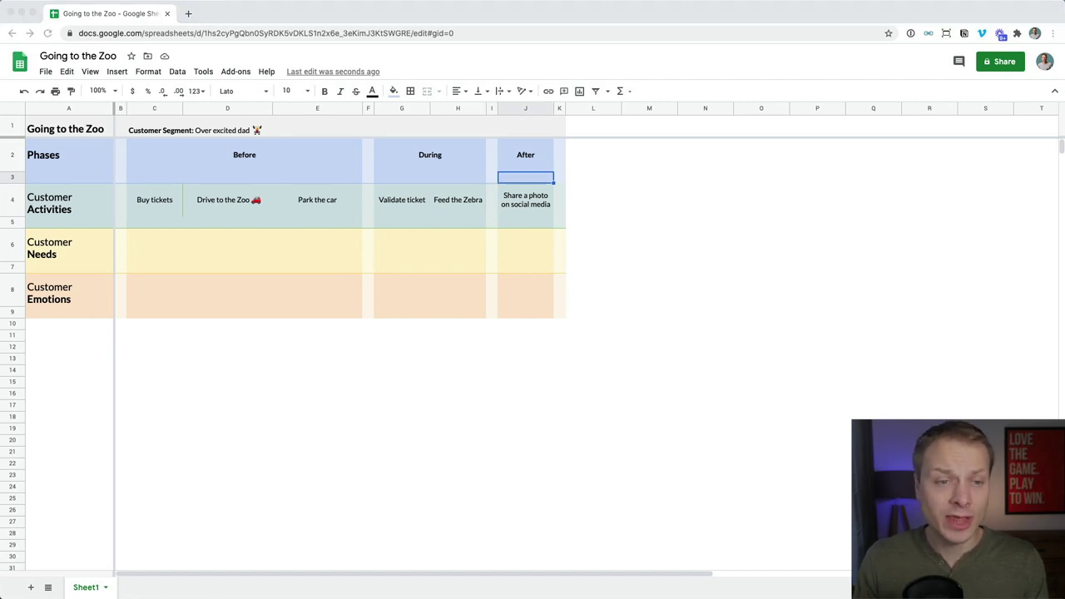
Enter 'Confirmation that everything was processed' in C6 under Customer Needs
{"action": "left_click", "coordinate": [162, 246]}
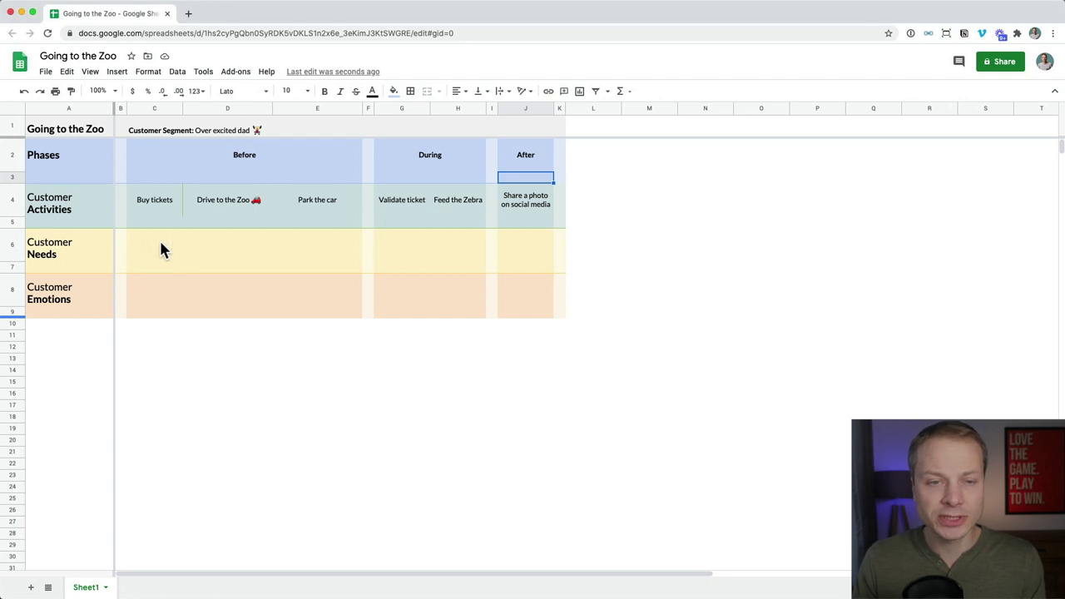
{"action": "left_click", "coordinate": [161, 245]}
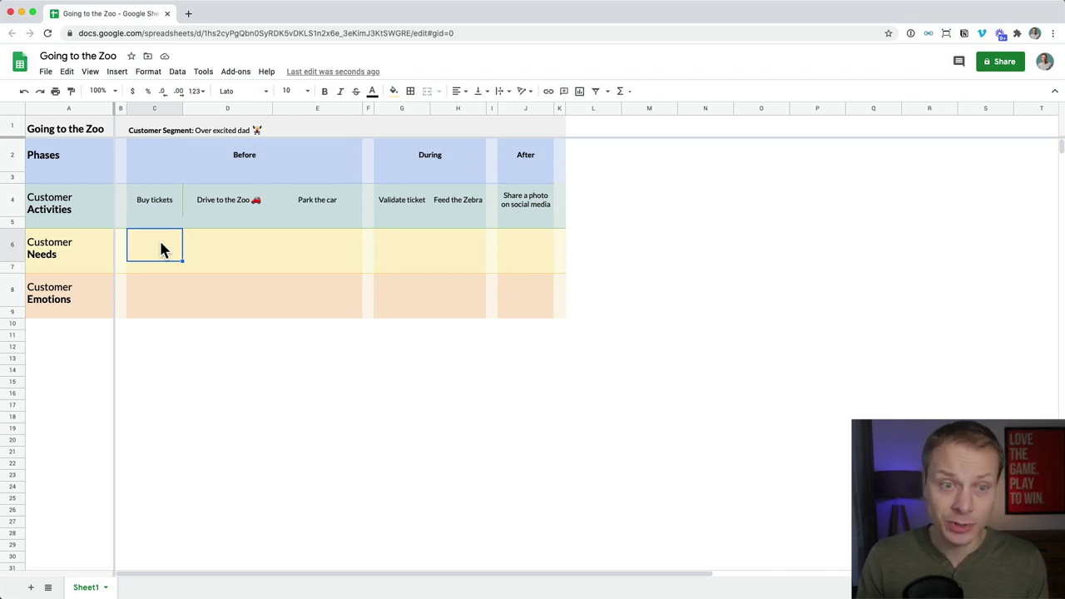
{"action": "type", "text": "C"}
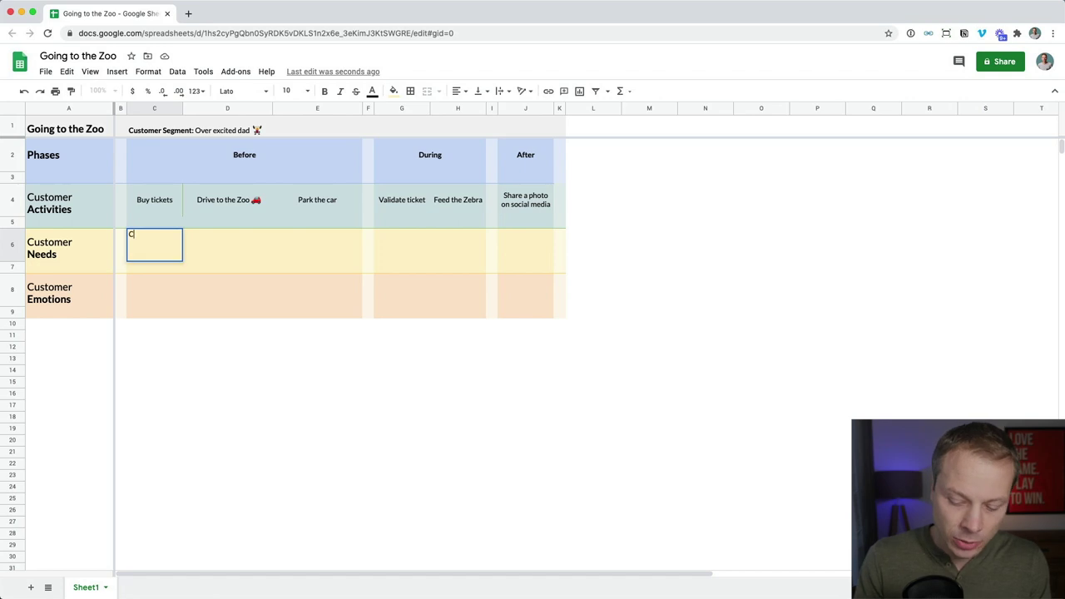
{"action": "type", "text": "onfirmati"}
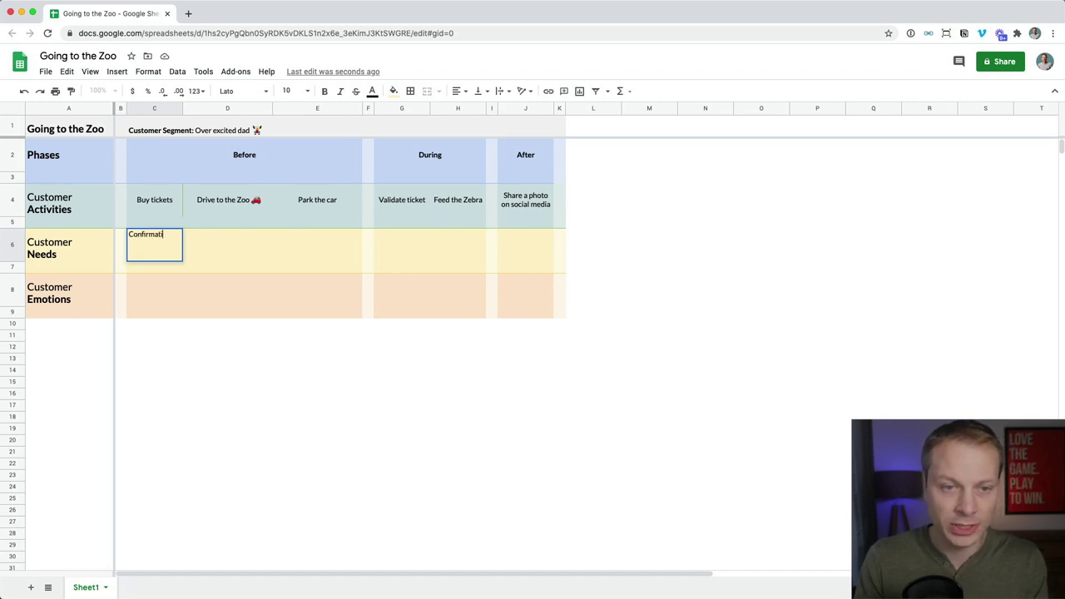
{"action": "type", "text": "on that everything was"}
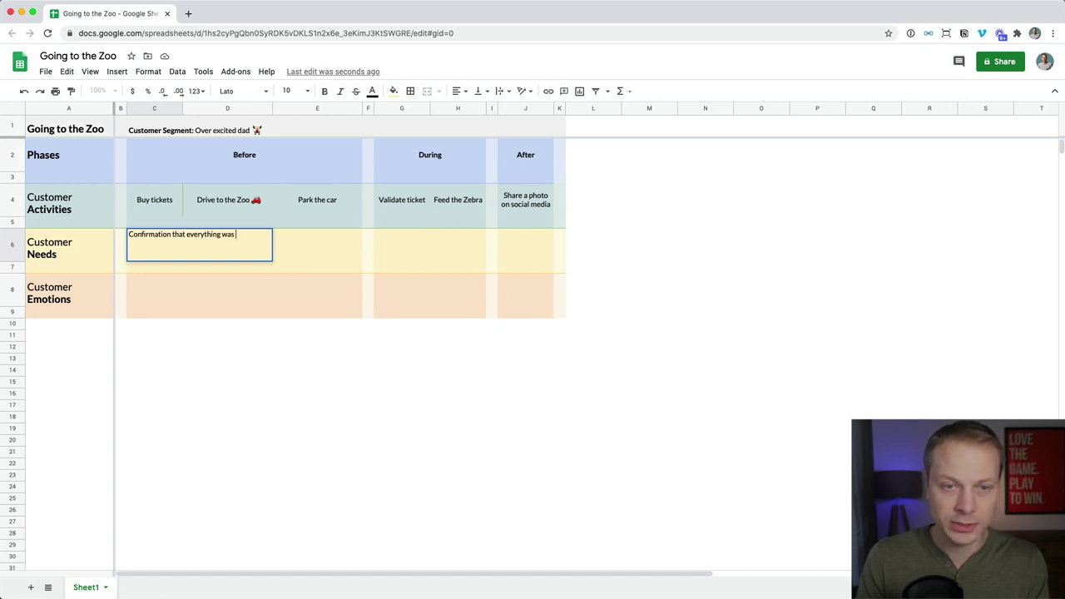
{"action": "type", "text": " processe"}
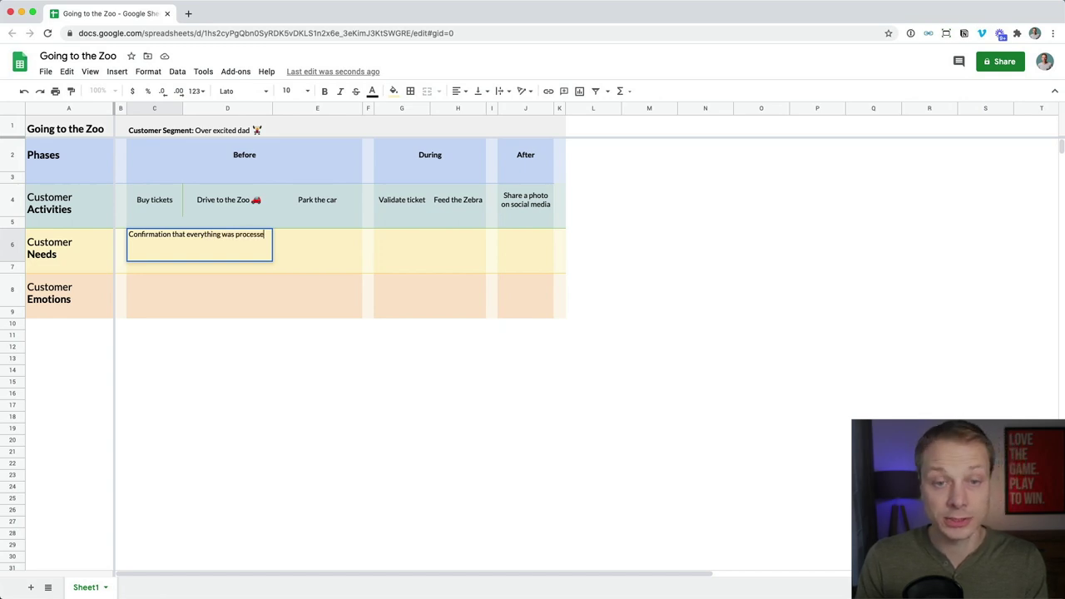
{"action": "type", "text": "d"}
{"action": "key", "text": "Return"}
Apply Wrap text wrapping to the Customer Needs row C6:K6
{"action": "key", "text": "Up"}
{"action": "key", "text": "shift+Right"}
{"action": "key", "text": "shift+Left"}
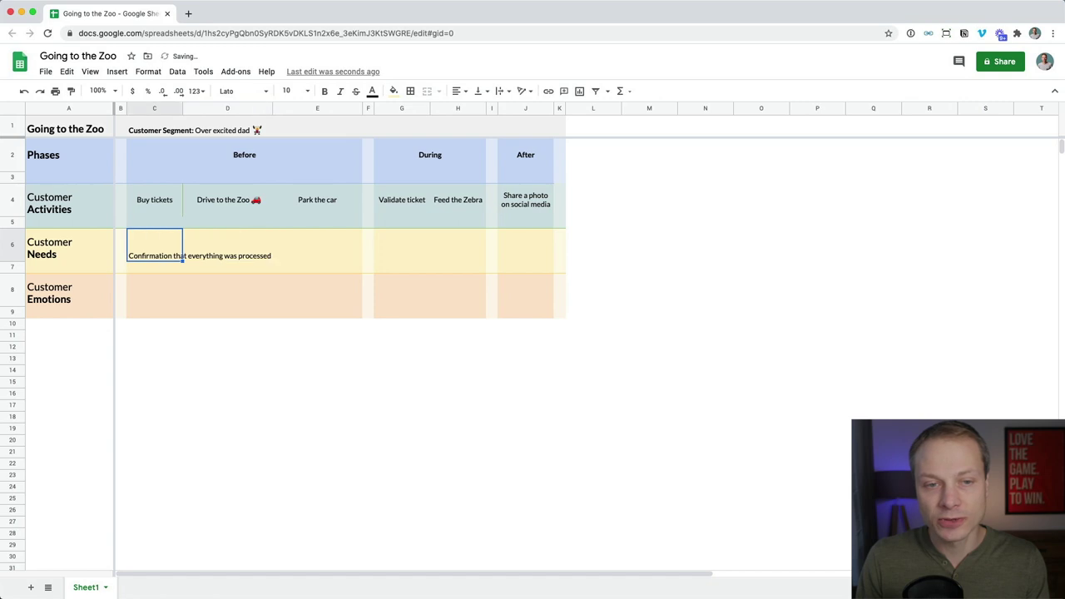
{"action": "key", "text": "shift+Right"}
{"action": "key", "text": "shift+Right"}
{"action": "key", "text": "shift+Right"}
{"action": "key", "text": "shift+Right"}
{"action": "key", "text": "shift+Right"}
{"action": "key", "text": "shift+Right"}
{"action": "key", "text": "shift+Right"}
{"action": "key", "text": "shift+Right"}
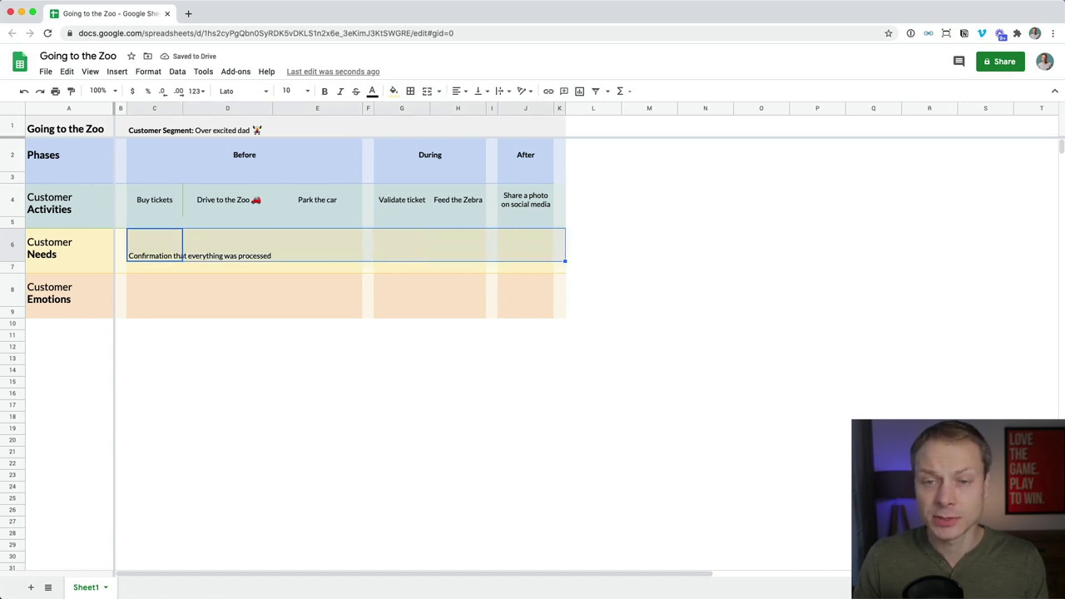
{"action": "left_click", "coordinate": [507, 93]}
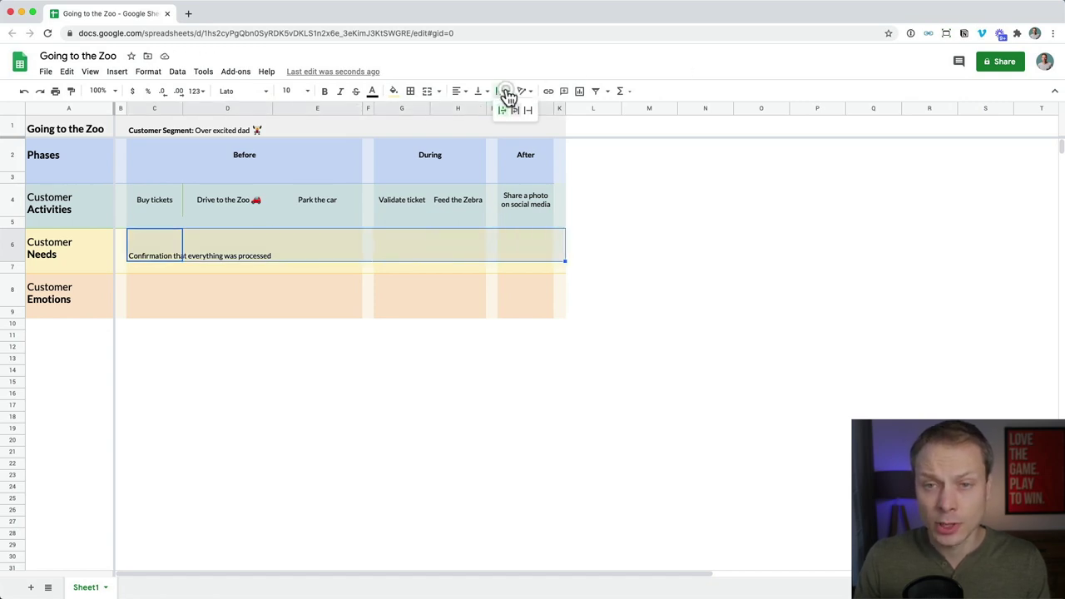
{"action": "left_click", "coordinate": [516, 111]}
{"action": "left_click", "coordinate": [248, 256]}
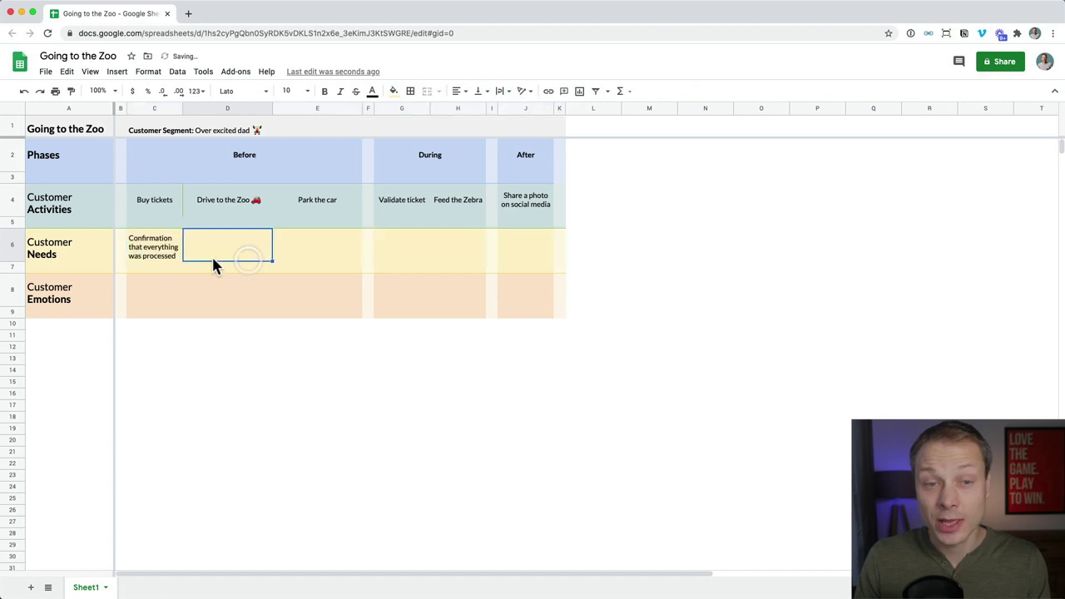
{"action": "left_click", "coordinate": [161, 256]}
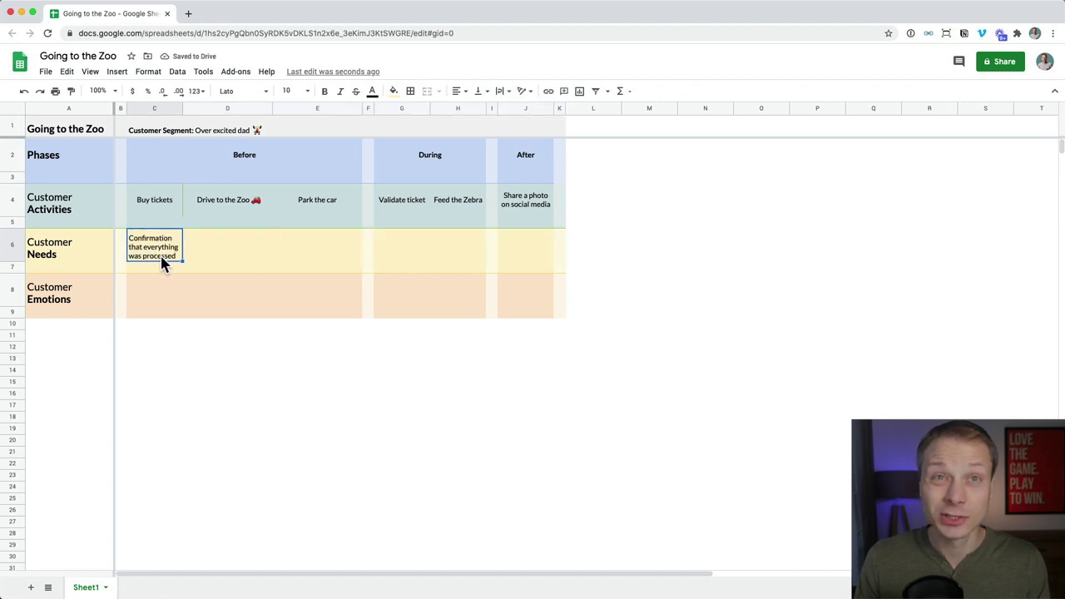
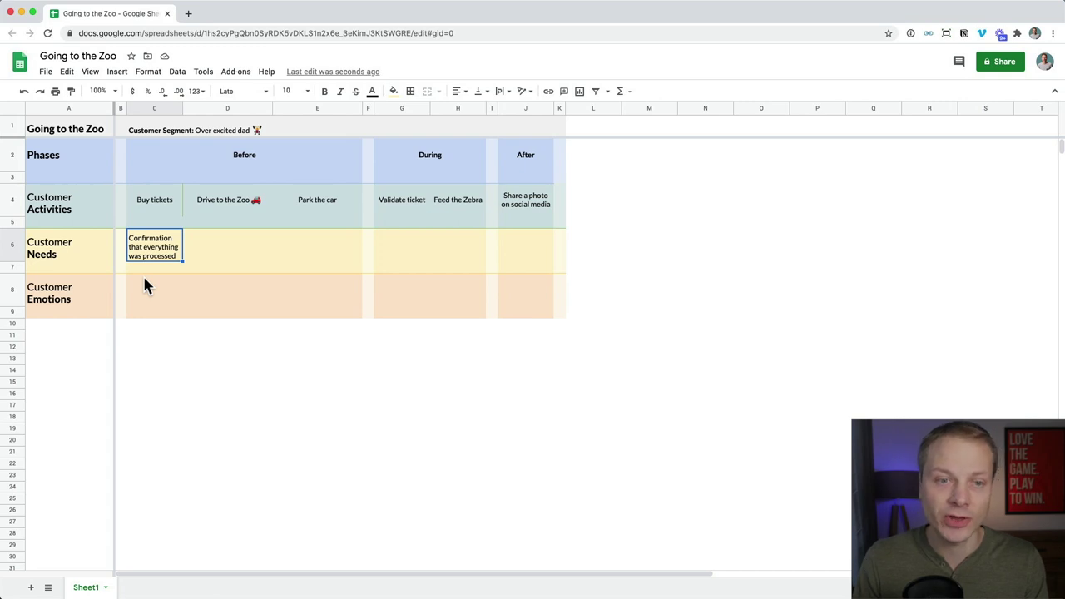
Centre C6's text both horizontally and vertically
{"action": "left_click", "coordinate": [460, 91]}
{"action": "left_click", "coordinate": [470, 110]}
{"action": "left_click", "coordinate": [479, 91]}
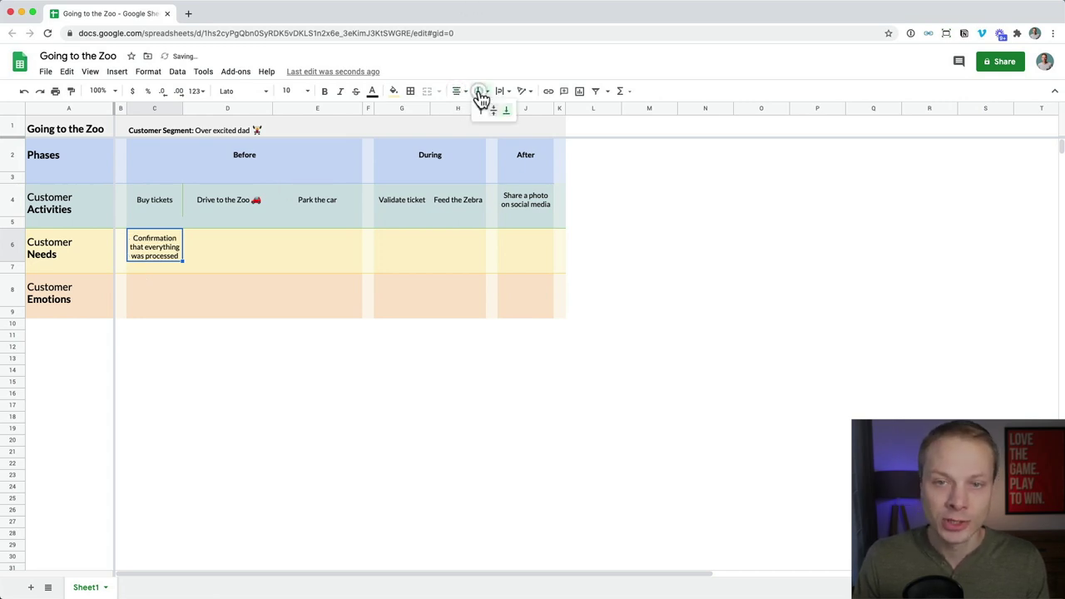
{"action": "left_click", "coordinate": [493, 112]}
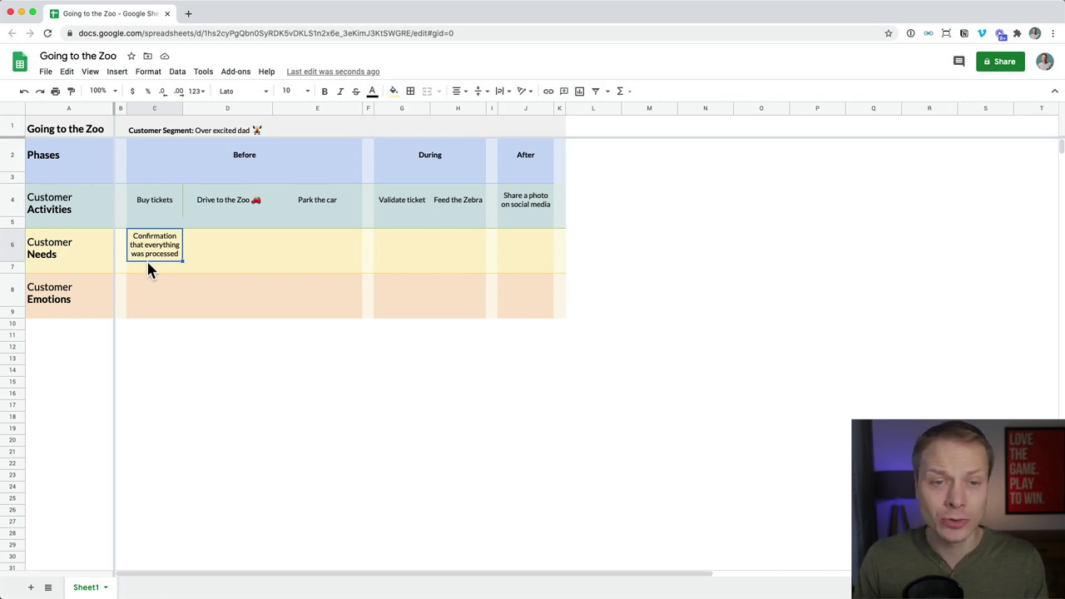
Underline and bold the word 'Confirmation' at the start of C6
{"action": "key", "text": "Return"}
{"action": "double_click", "coordinate": [150, 233]}
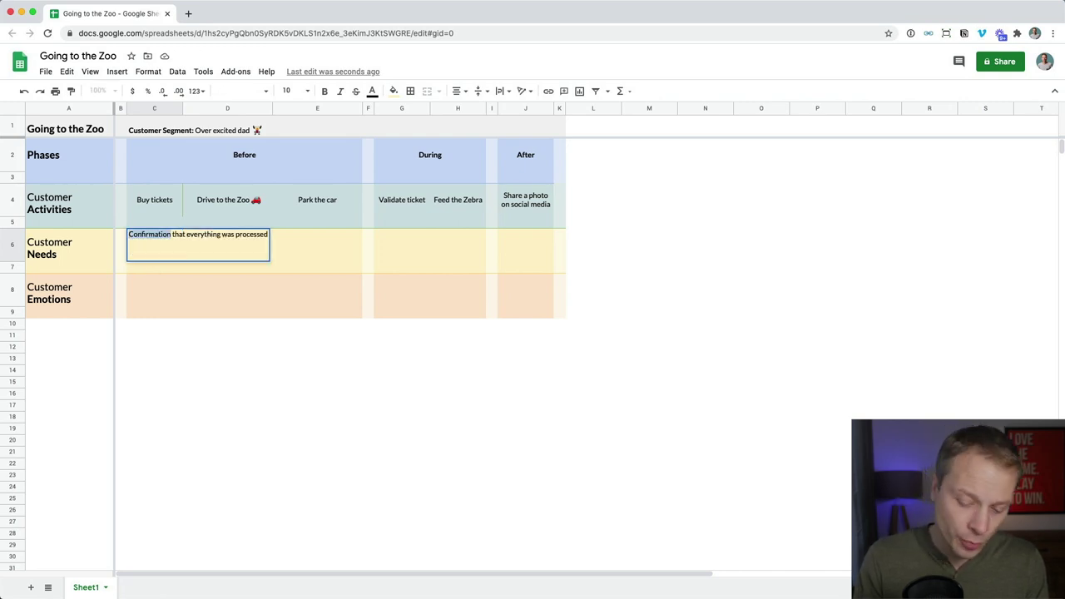
{"action": "left_click", "coordinate": [174, 291]}
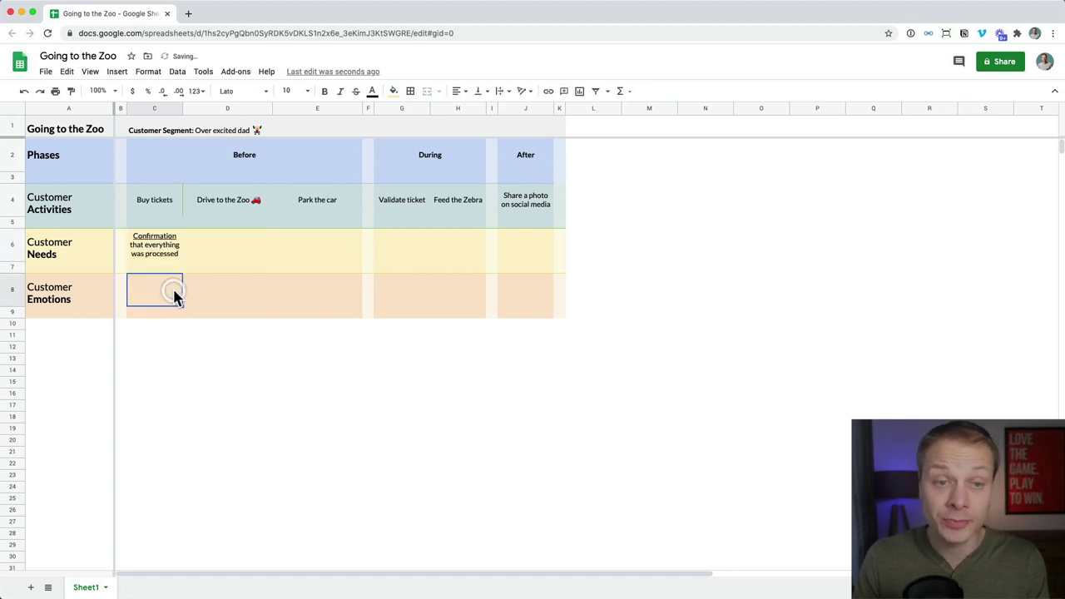
{"action": "left_click", "coordinate": [166, 250]}
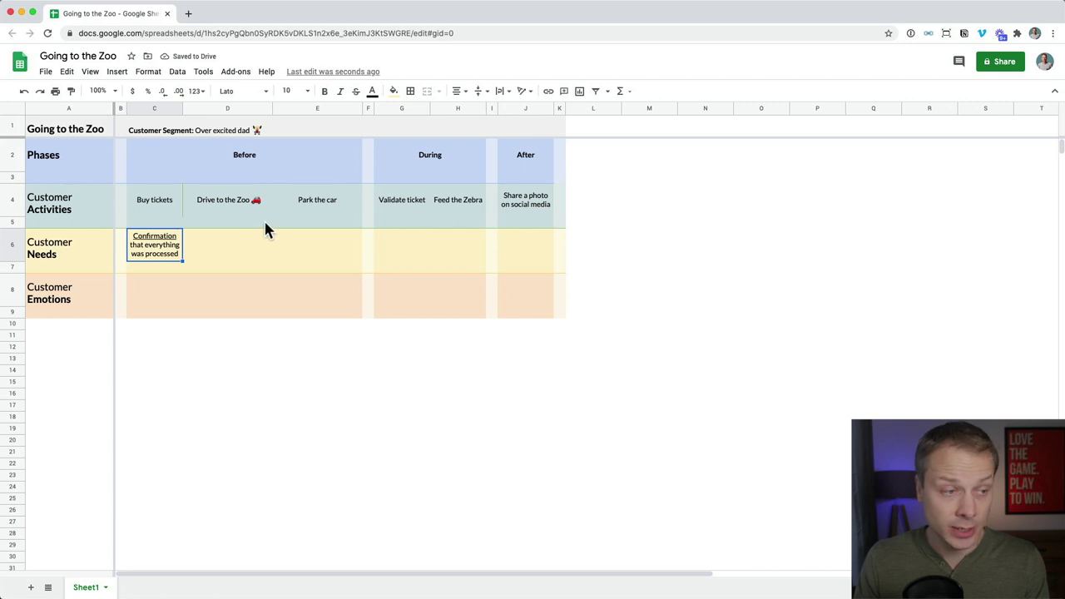
{"action": "left_click", "coordinate": [242, 243]}
{"action": "key", "text": "Left"}
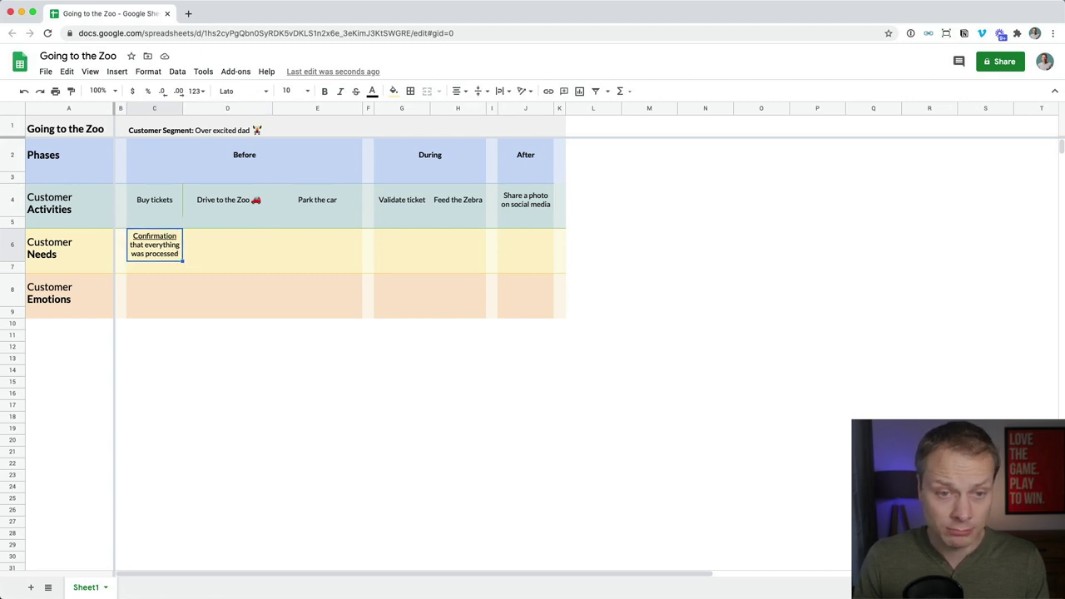
{"action": "key", "text": "Return"}
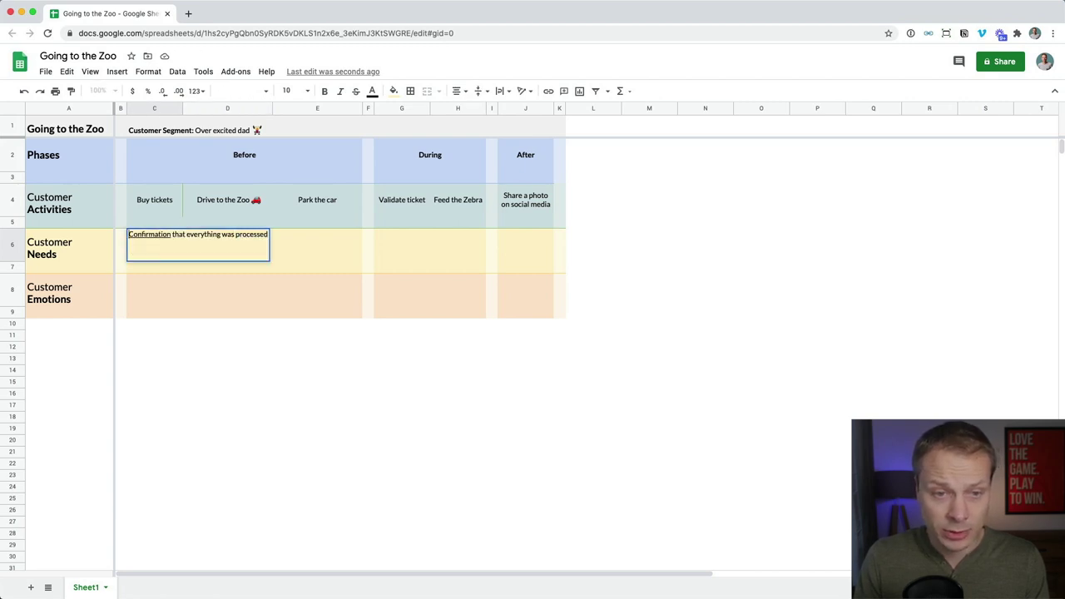
{"action": "double_click", "coordinate": [149, 234]}
{"action": "key", "text": "ctrl+b"}
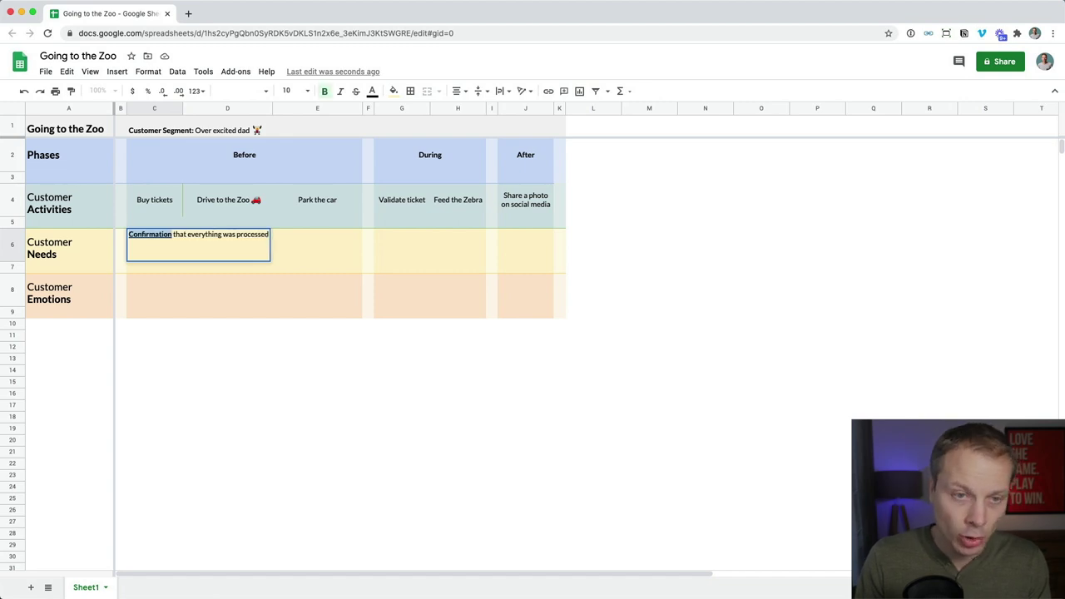
{"action": "key", "text": "Return"}
Move the selection over to cell D6 under Drive to the Zoo
{"action": "key", "text": "Up"}
{"action": "key", "text": "Right"}
{"action": "key", "text": "Right"}
{"action": "key", "text": "Up"}
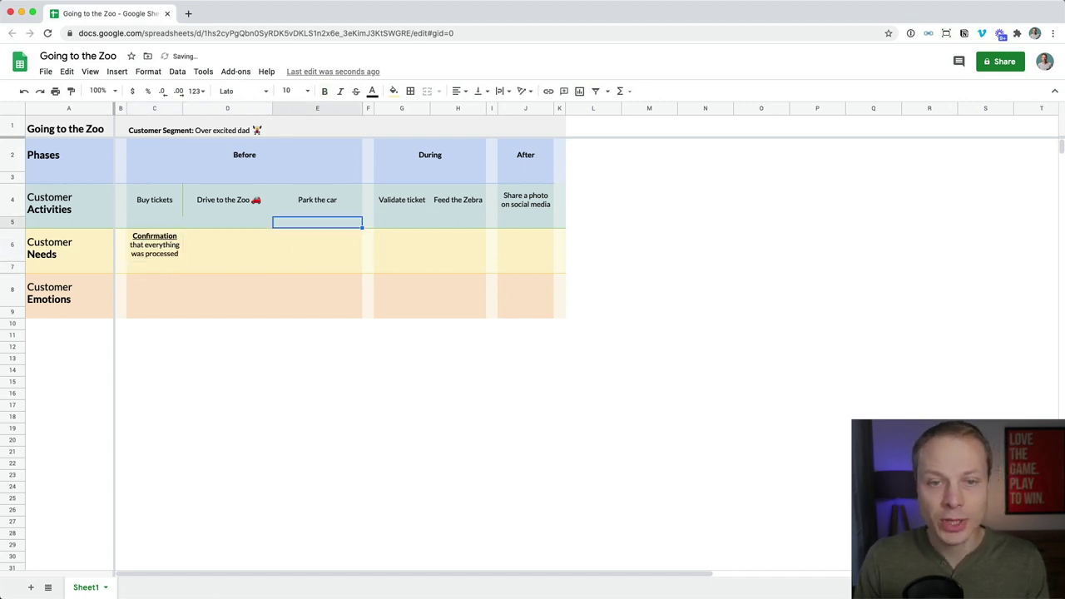
{"action": "key", "text": "Up"}
{"action": "key", "text": "Right"}
{"action": "key", "text": "Down"}
{"action": "key", "text": "Left"}
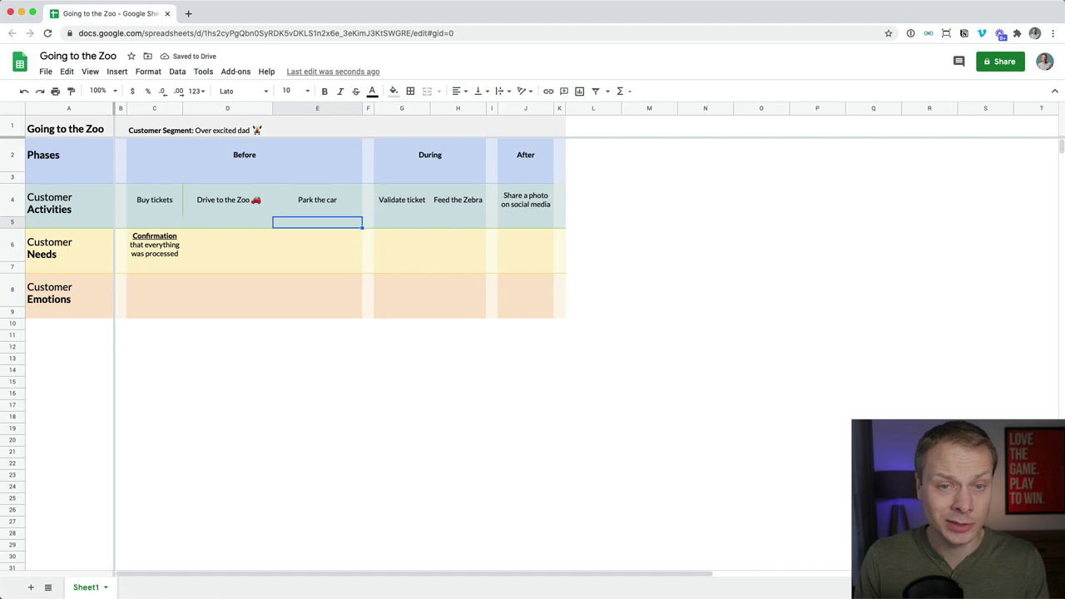
{"action": "key", "text": "Down"}
{"action": "key", "text": "Left"}
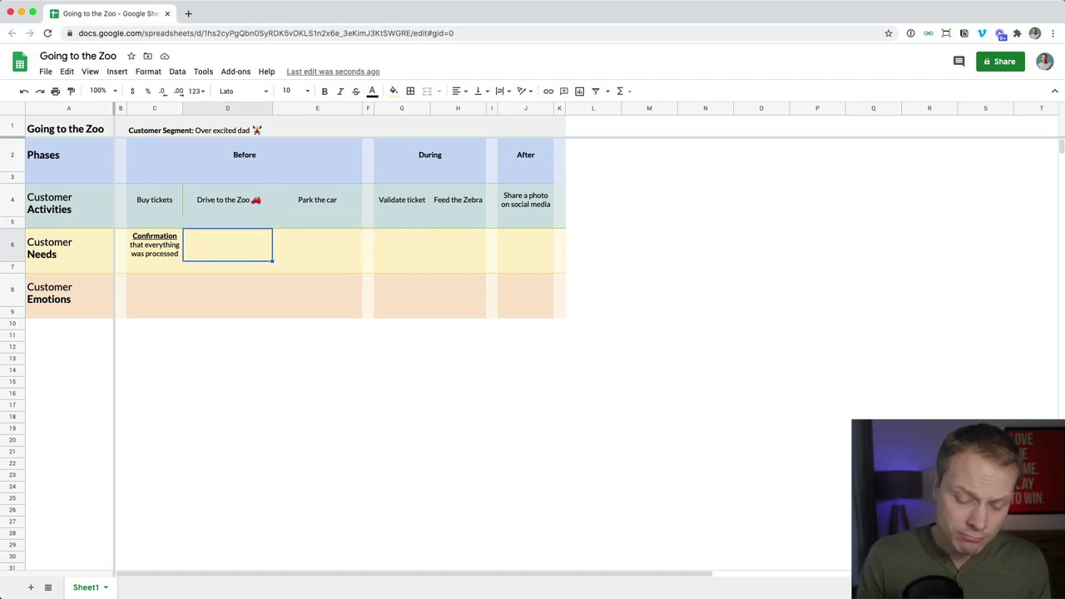
Enter 'Building excitement 🎉' in D6, adding the party popper from the emoji picker
{"action": "type", "text": "Building"}
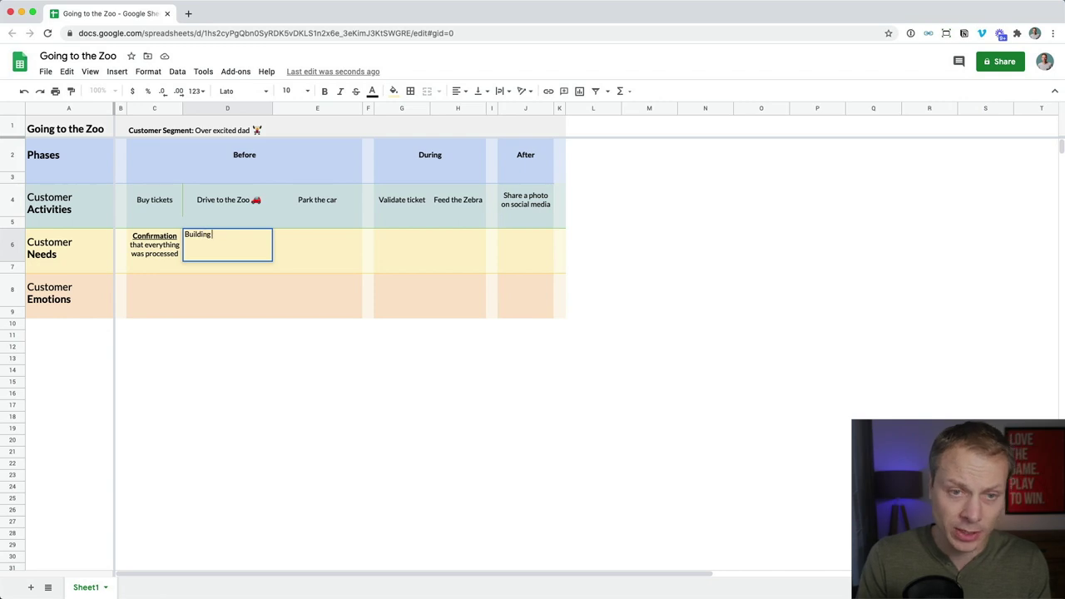
{"action": "type", "text": " excitement"}
{"action": "key", "text": "ctrl+super+space"}
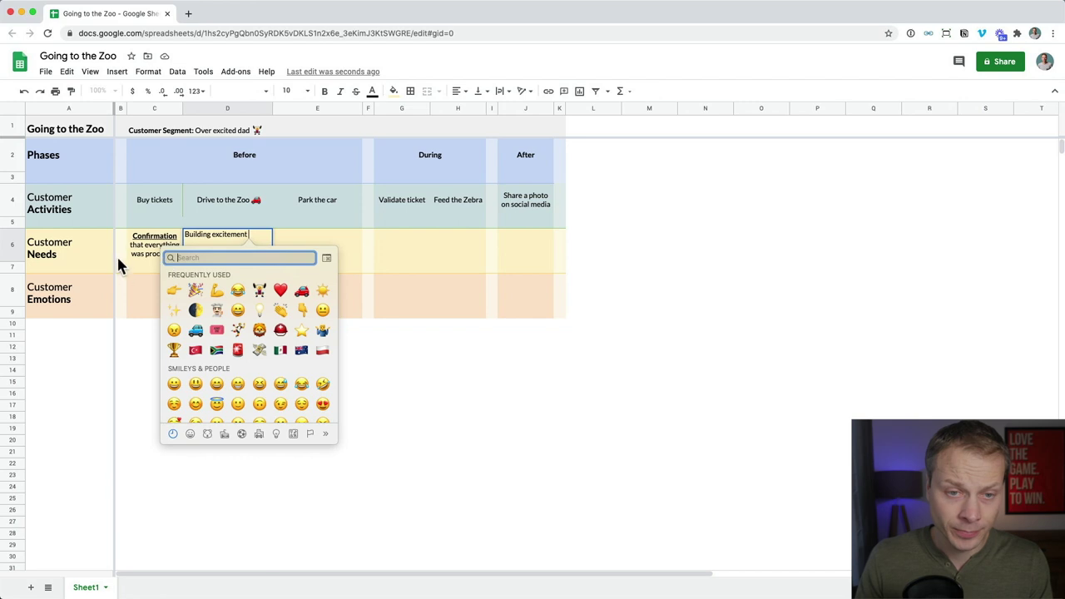
{"action": "left_click", "coordinate": [196, 289]}
{"action": "key", "text": "Return"}
{"action": "key", "text": "Up"}
Centre D6's text vertically and horizontally
{"action": "left_click", "coordinate": [502, 92]}
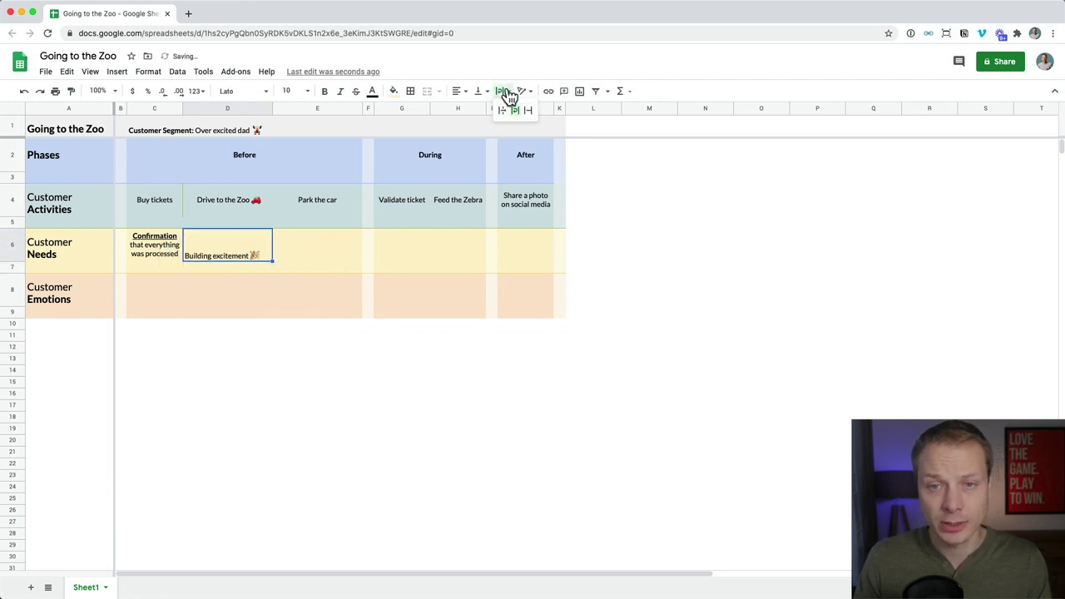
{"action": "left_click", "coordinate": [478, 92]}
{"action": "left_click", "coordinate": [490, 110]}
{"action": "left_click", "coordinate": [457, 91]}
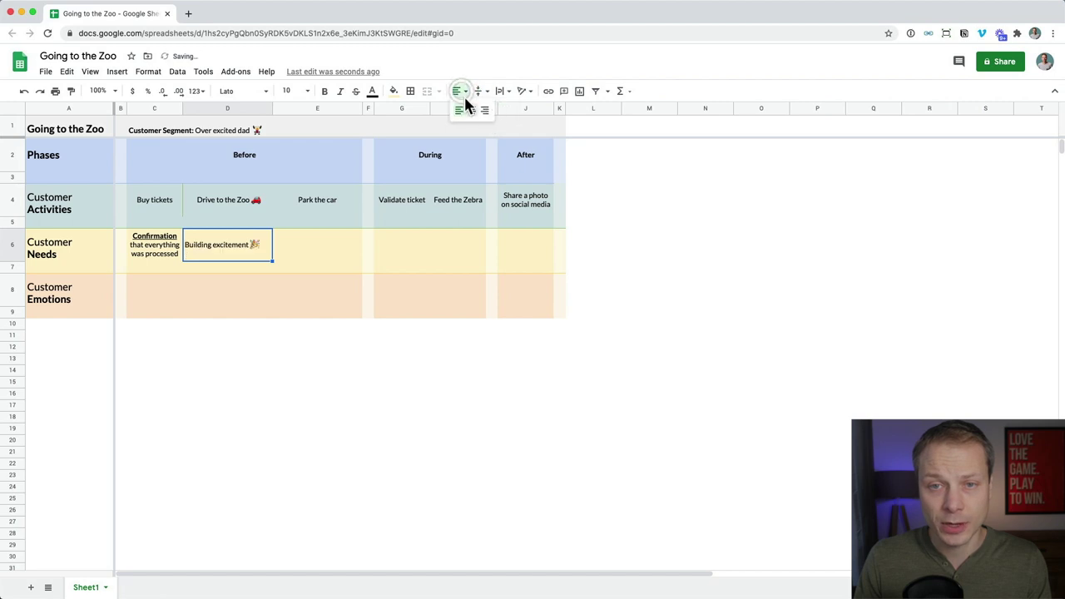
{"action": "left_click", "coordinate": [472, 108]}
{"action": "key", "text": "Right"}
{"action": "key", "text": "Left"}
{"action": "key", "text": "Up"}
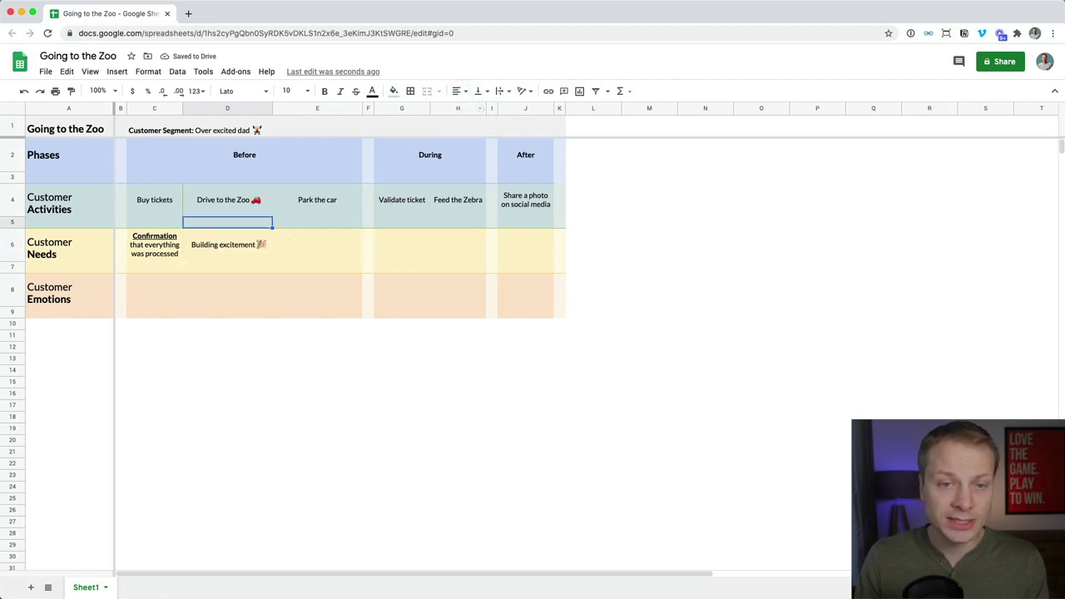
{"action": "left_click", "coordinate": [252, 203]}
{"action": "key", "text": "Down"}
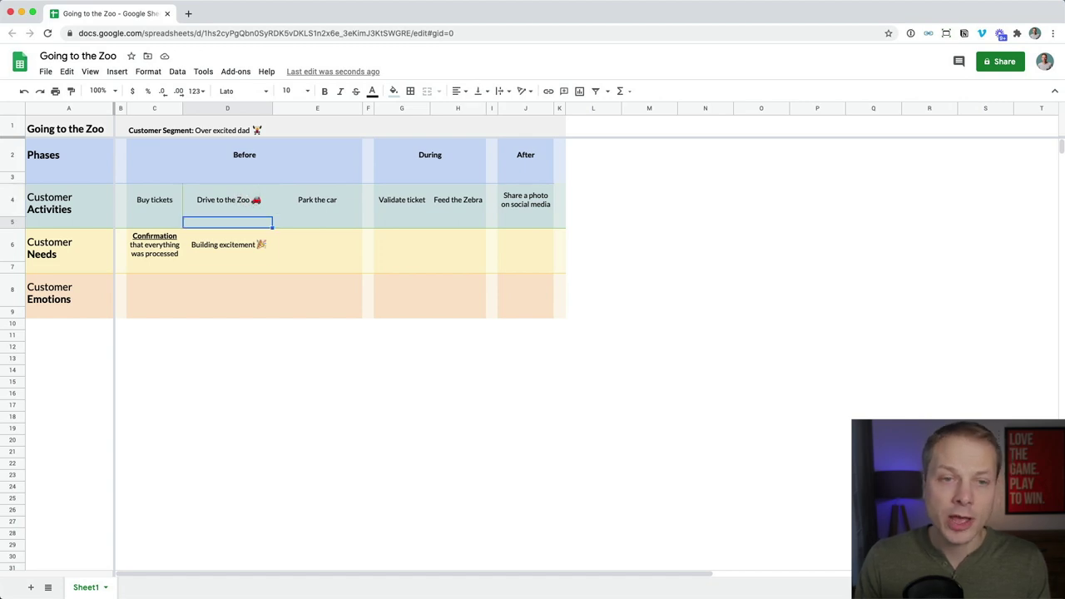
{"action": "key", "text": "Down"}
{"action": "key", "text": "Left"}
{"action": "key", "text": "Right"}
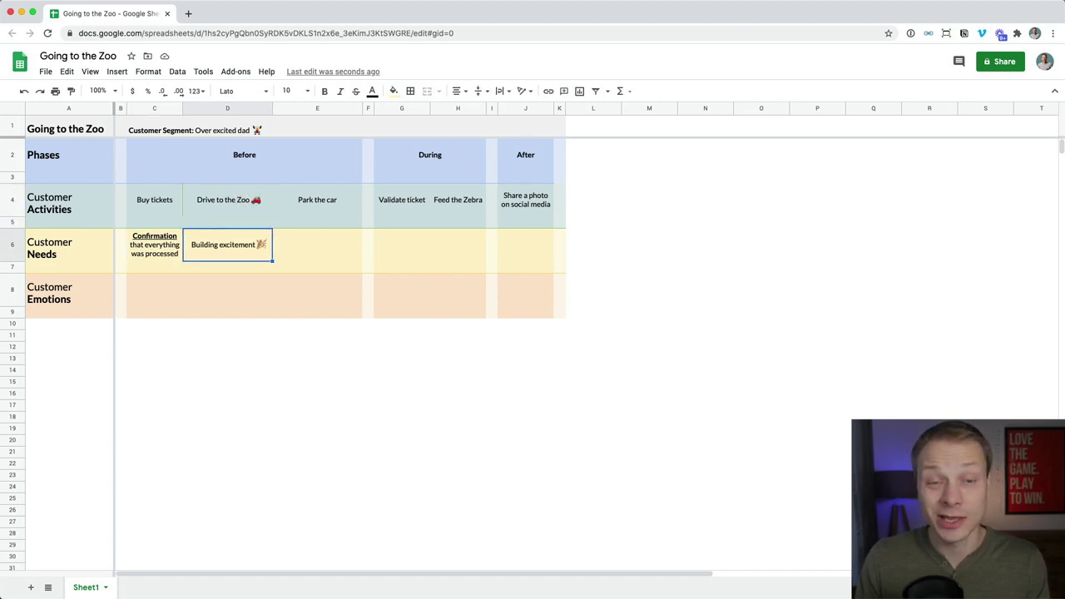
Try prefixing D6's text with an asterisk bullet
{"action": "key", "text": "Return"}
{"action": "key", "text": "Home"}
{"action": "type", "text": "*"}
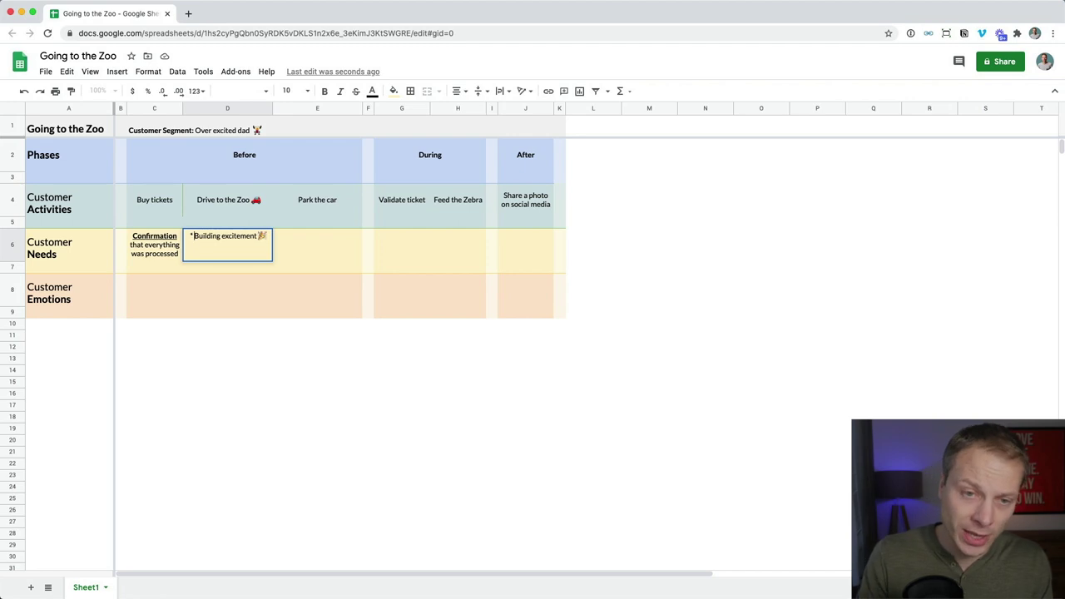
{"action": "key", "text": "Return"}
{"action": "key", "text": "Up"}
{"action": "key", "text": "Return"}
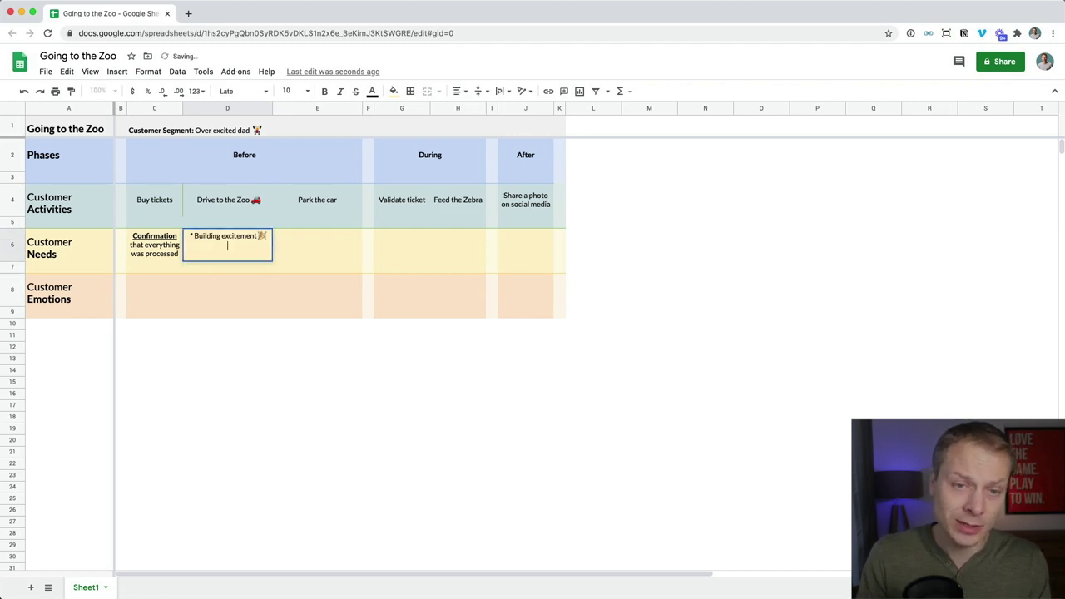
{"action": "key", "text": "Return"}
Remove the extra line and leading asterisk so D6 reads 'Building excitement 🎉' again
{"action": "key", "text": "Up"}
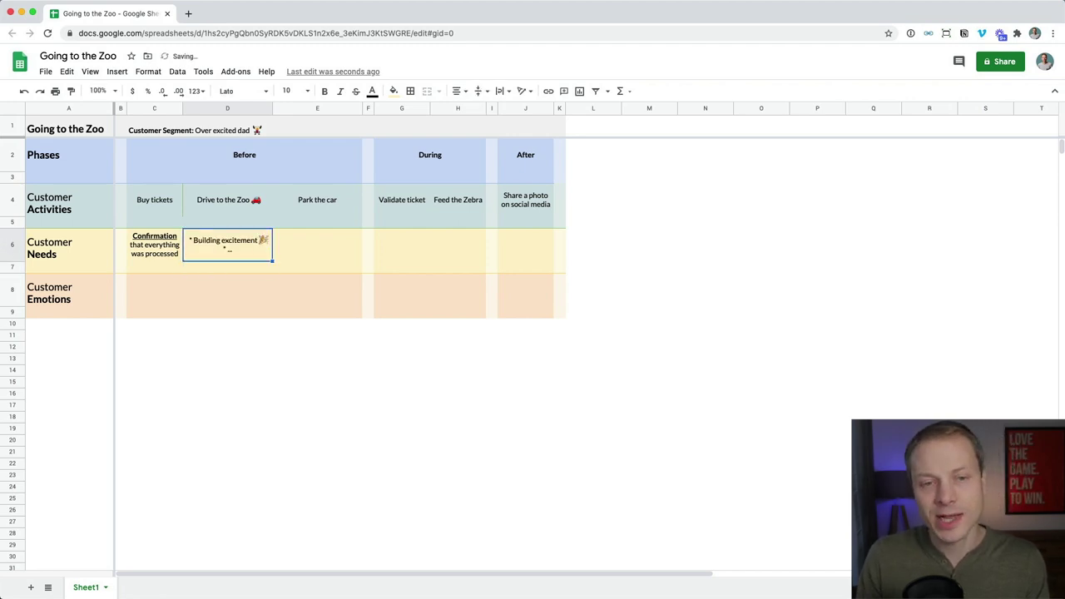
{"action": "key", "text": "Return"}
{"action": "key", "text": "shift+Home"}
{"action": "key", "text": "BackSpace"}
{"action": "key", "text": "Home"}
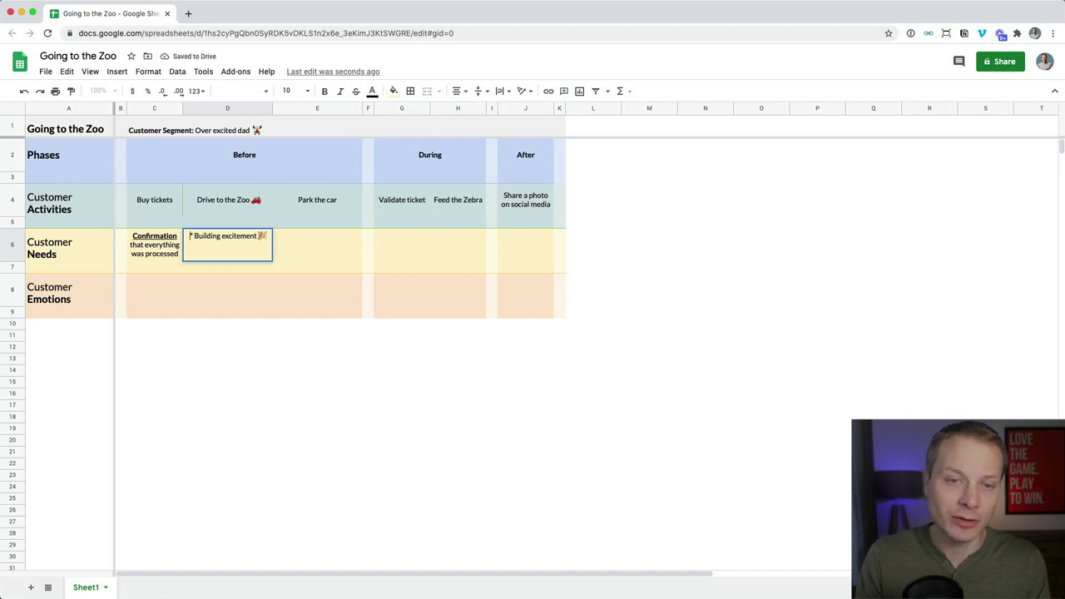
{"action": "key", "text": "Delete"}
{"action": "key", "text": "Return"}
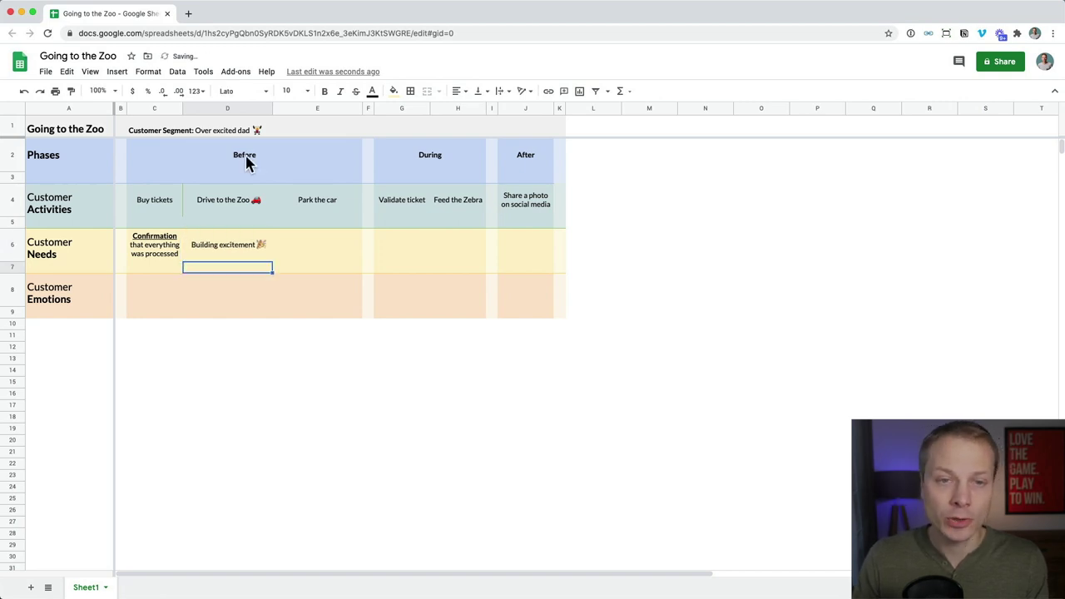
{"action": "left_click", "coordinate": [238, 108]}
Insert a column after D and enter 'Peace of mind about being on time' in E6
{"action": "right_click", "coordinate": [238, 108]}
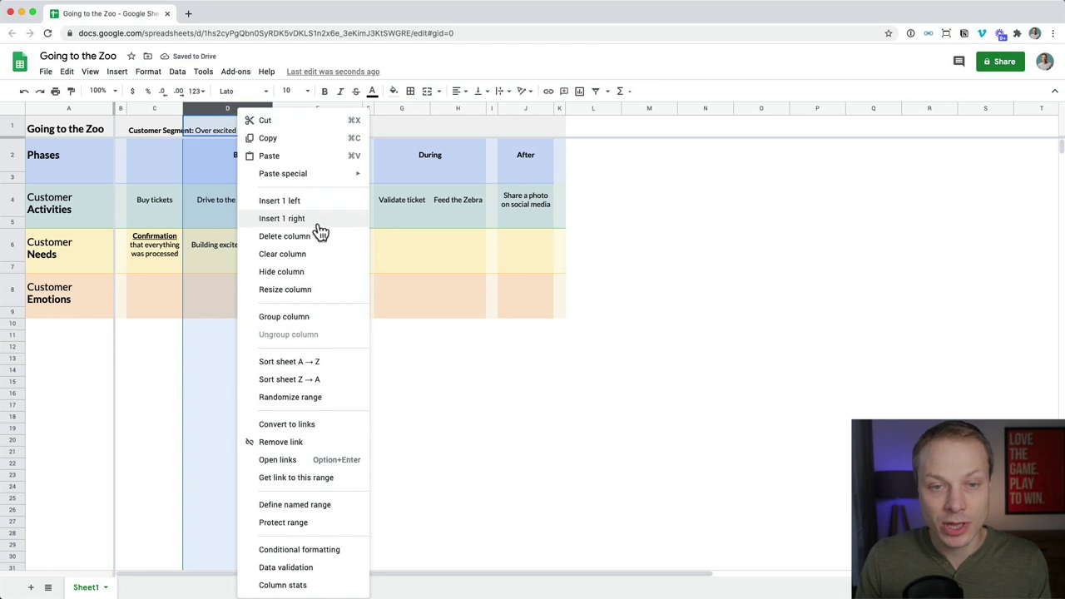
{"action": "left_click", "coordinate": [320, 219]}
{"action": "left_click", "coordinate": [297, 244]}
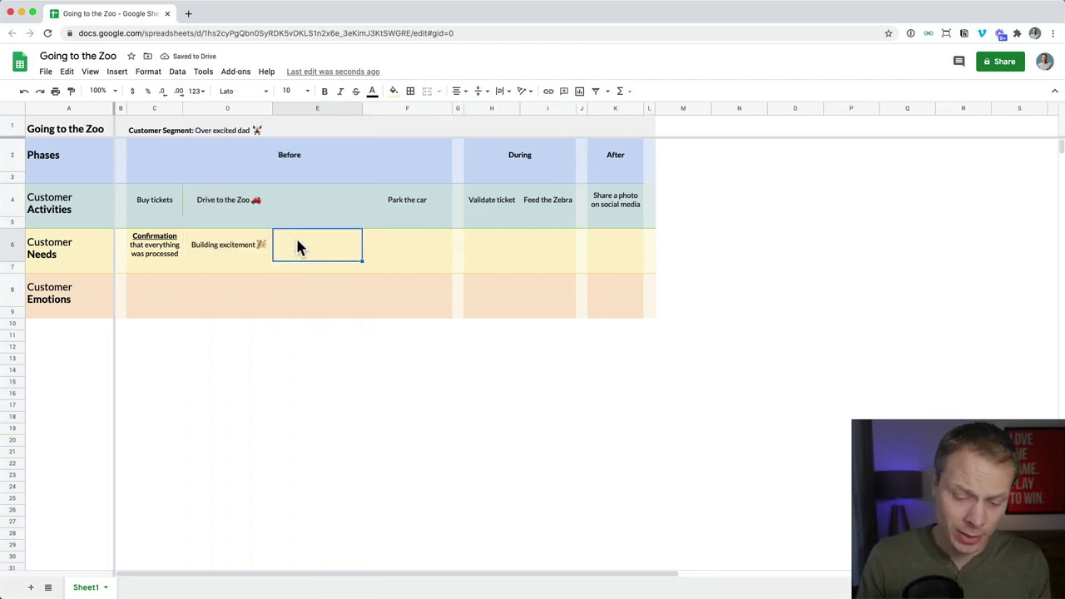
{"action": "type", "text": "Peace of mind"}
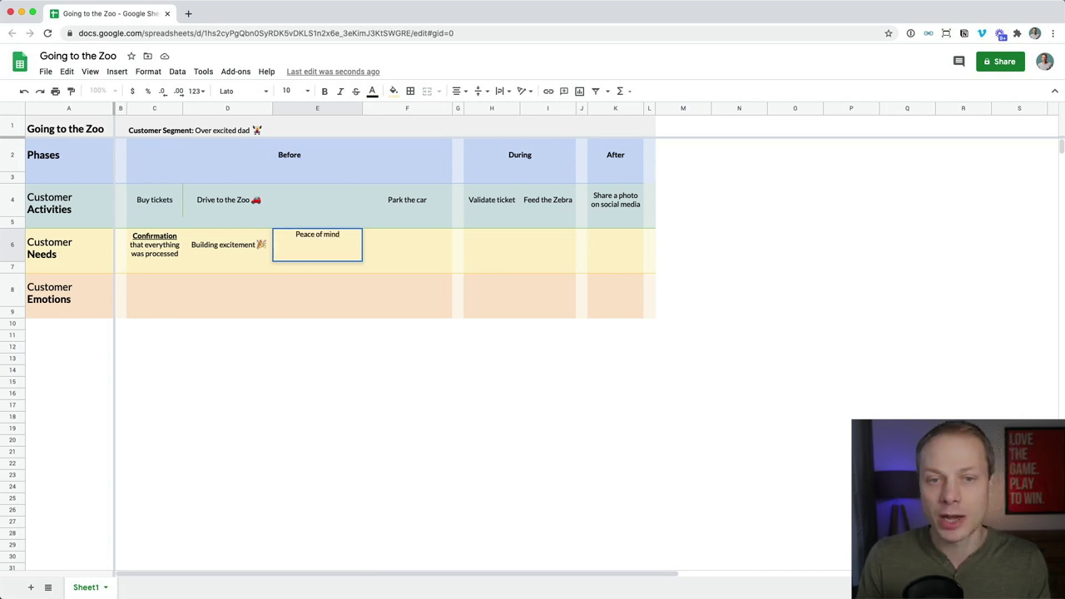
{"action": "type", "text": " abou"}
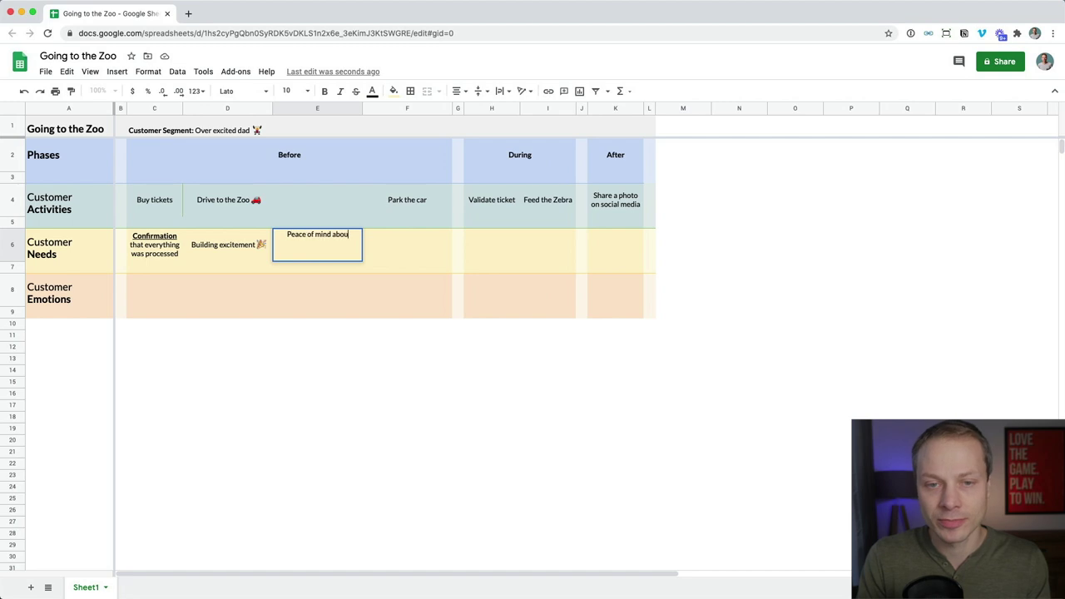
{"action": "type", "text": "t being on time"}
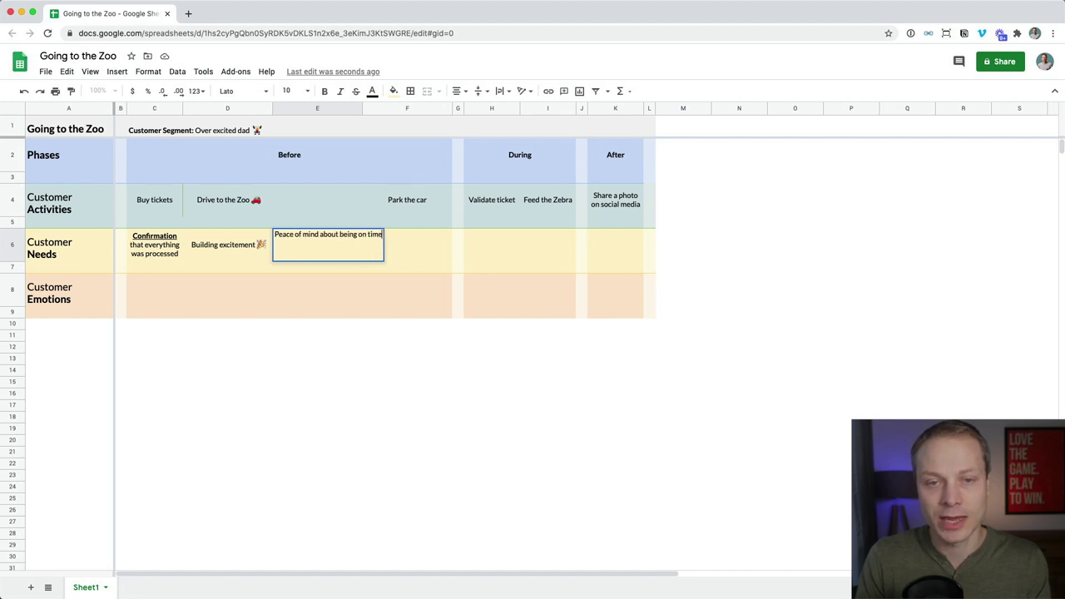
{"action": "key", "text": "Return"}
Merge D4:E4 so 'Drive to the Zoo 🚗' spans both columns
{"action": "left_click", "coordinate": [231, 208]}
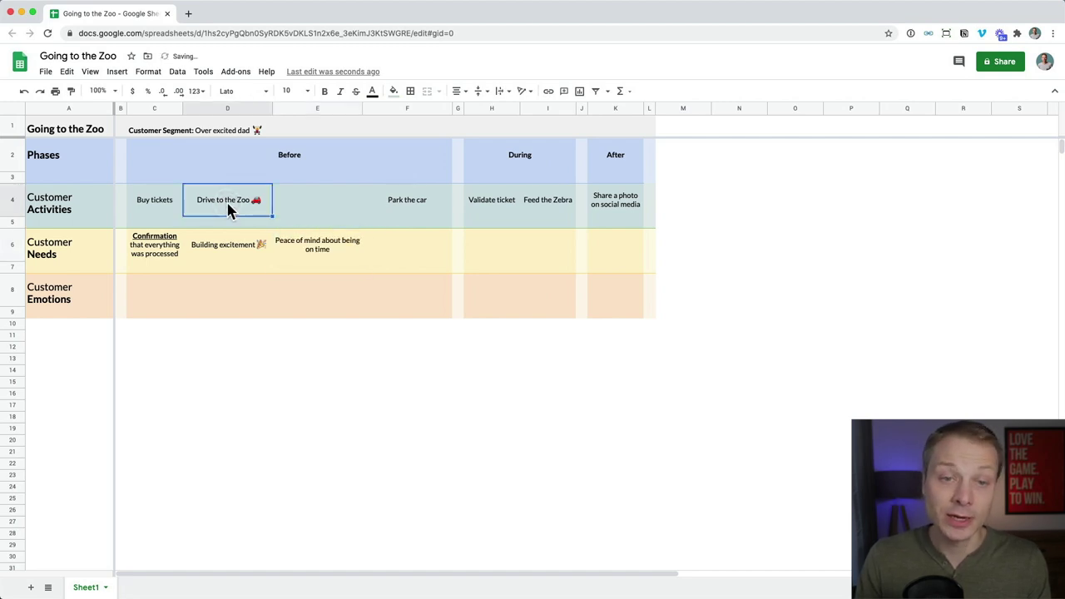
{"action": "left_click", "coordinate": [317, 200], "text": "shift"}
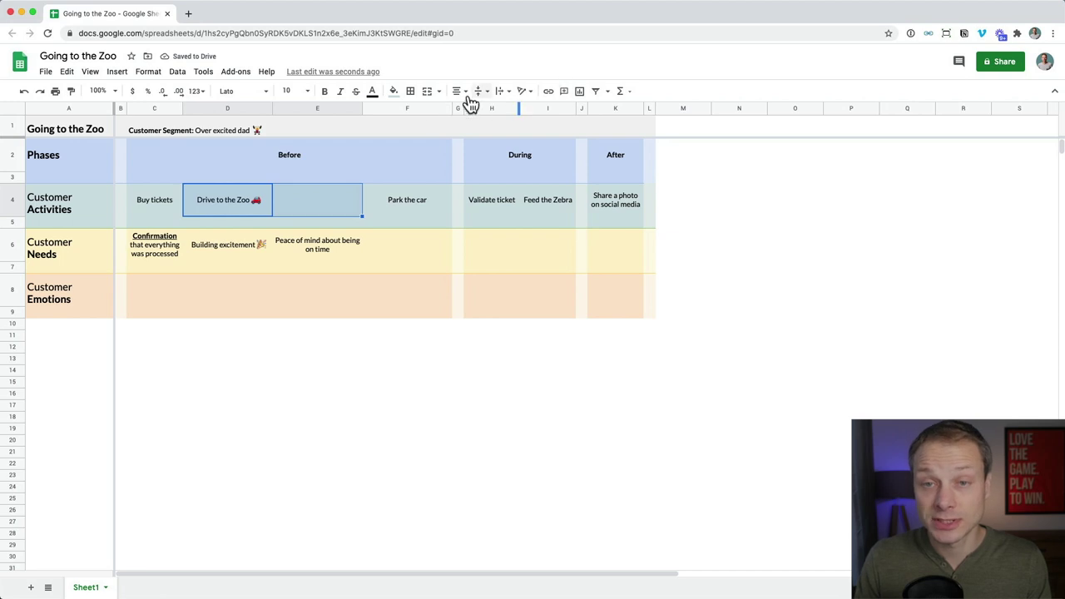
{"action": "left_click", "coordinate": [427, 91]}
{"action": "left_click", "coordinate": [322, 263]}
{"action": "key", "text": "Left"}
{"action": "key", "text": "shift+Right"}
{"action": "key", "text": "Up"}
Add left and right side borders to the merged Drive to the Zoo cell
{"action": "left_click", "coordinate": [272, 200]}
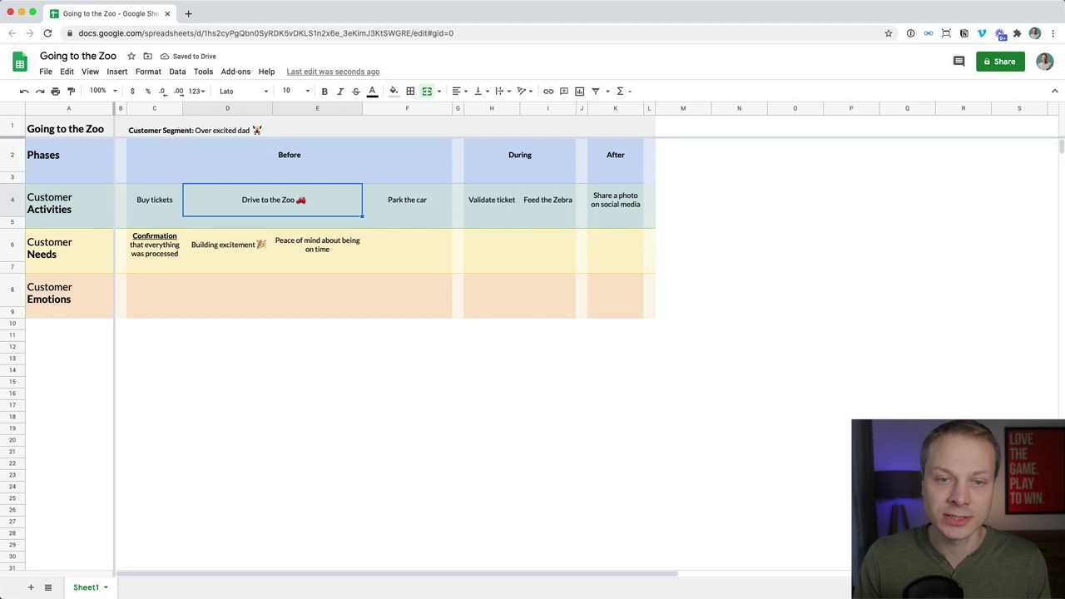
{"action": "left_click", "coordinate": [410, 91]}
{"action": "left_click", "coordinate": [444, 130]}
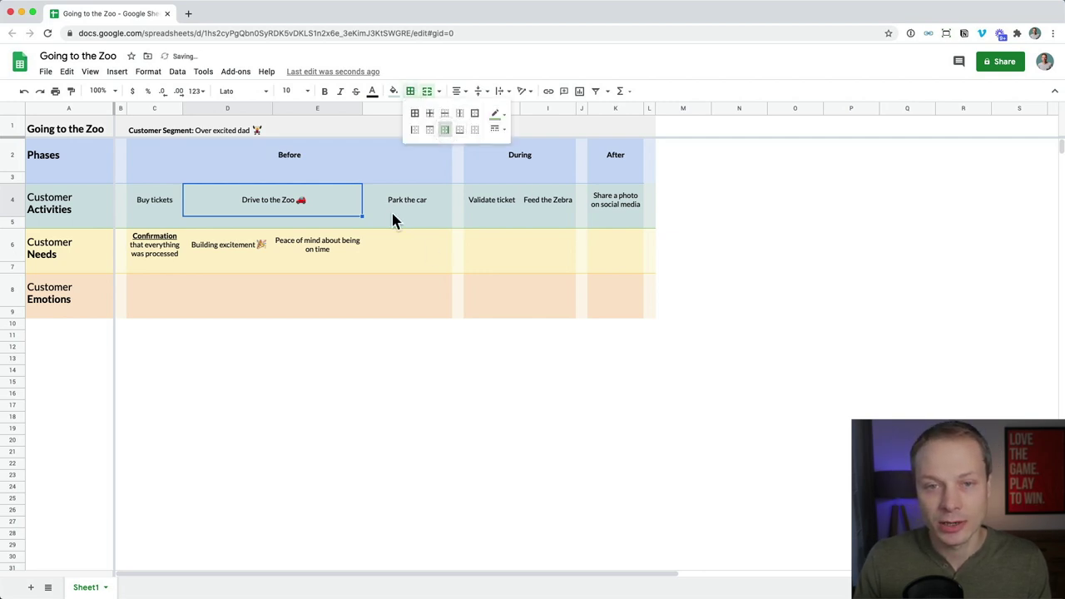
{"action": "left_click", "coordinate": [391, 214]}
{"action": "left_click", "coordinate": [378, 277]}
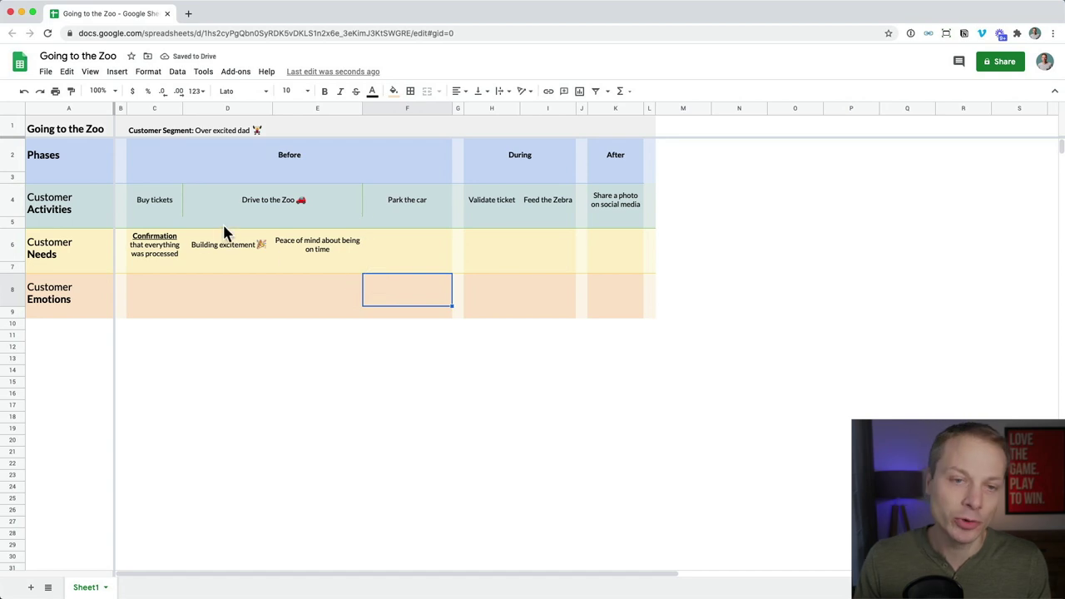
Enter 'Clear navigation' in F6 and align it to the top
{"action": "key", "text": "Up"}
{"action": "key", "text": "Up"}
{"action": "key", "text": "Up"}
{"action": "key", "text": "Left"}
{"action": "key", "text": "Left"}
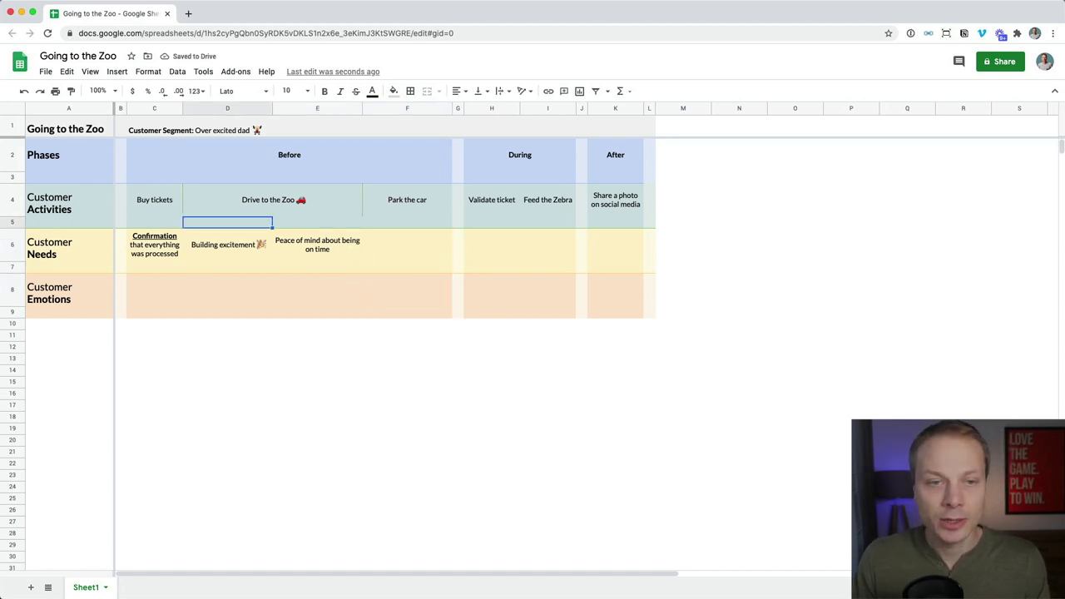
{"action": "key", "text": "Down"}
{"action": "key", "text": "Right"}
{"action": "key", "text": "Right"}
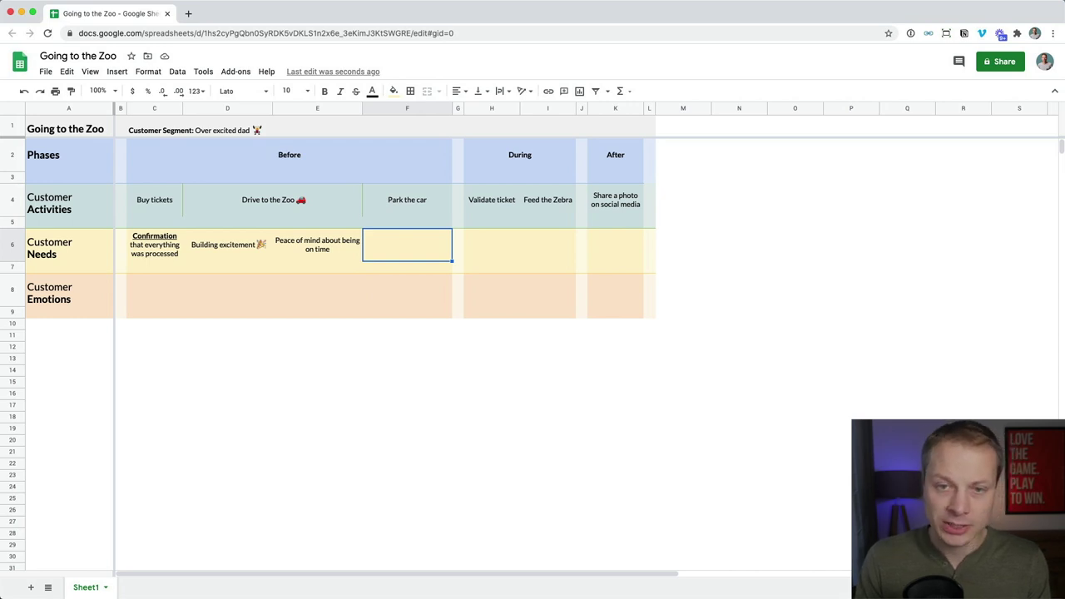
{"action": "type", "text": "Clear n"}
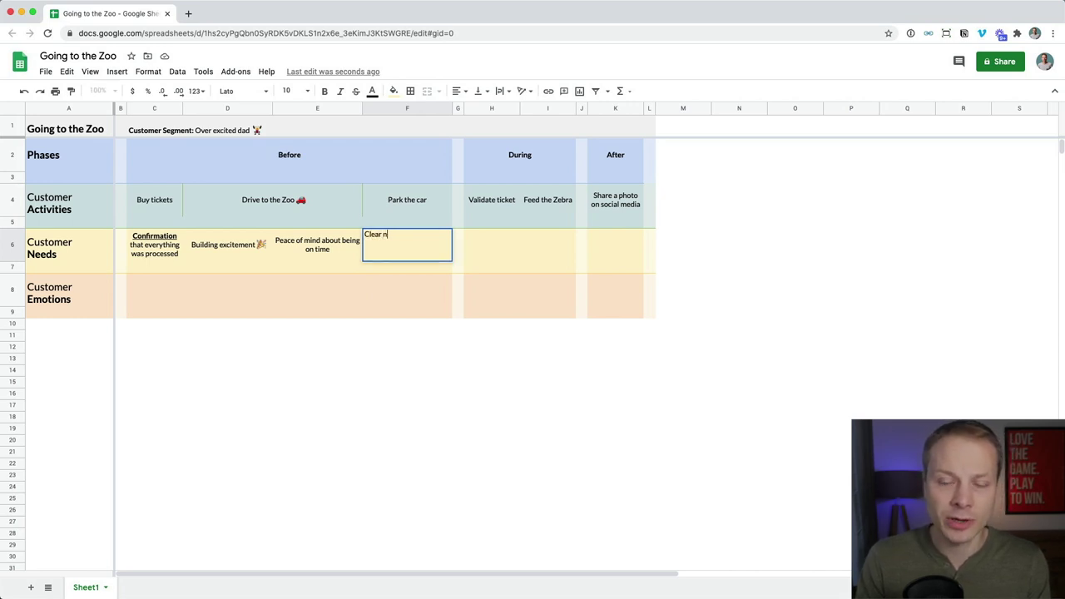
{"action": "type", "text": "avigation"}
{"action": "key", "text": "super+Return"}
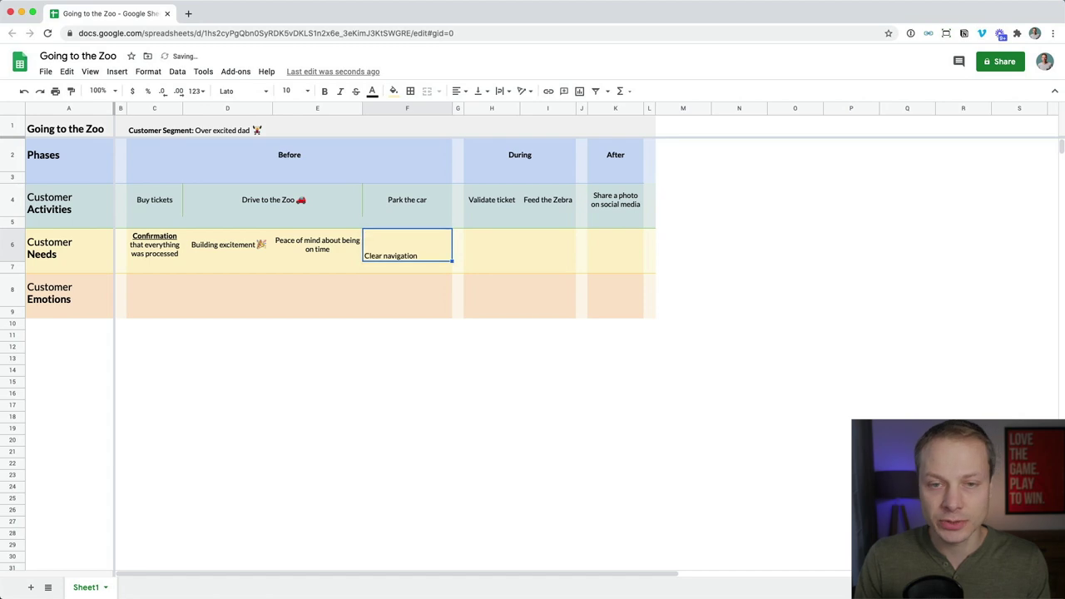
{"action": "left_click", "coordinate": [490, 94]}
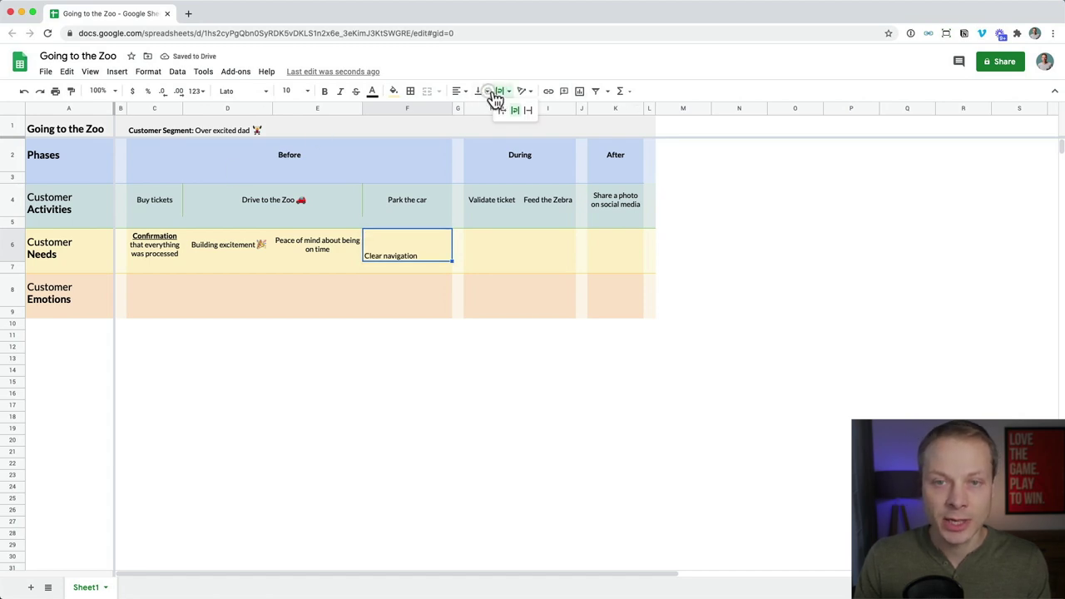
{"action": "left_click", "coordinate": [497, 108]}
{"action": "left_click", "coordinate": [479, 93]}
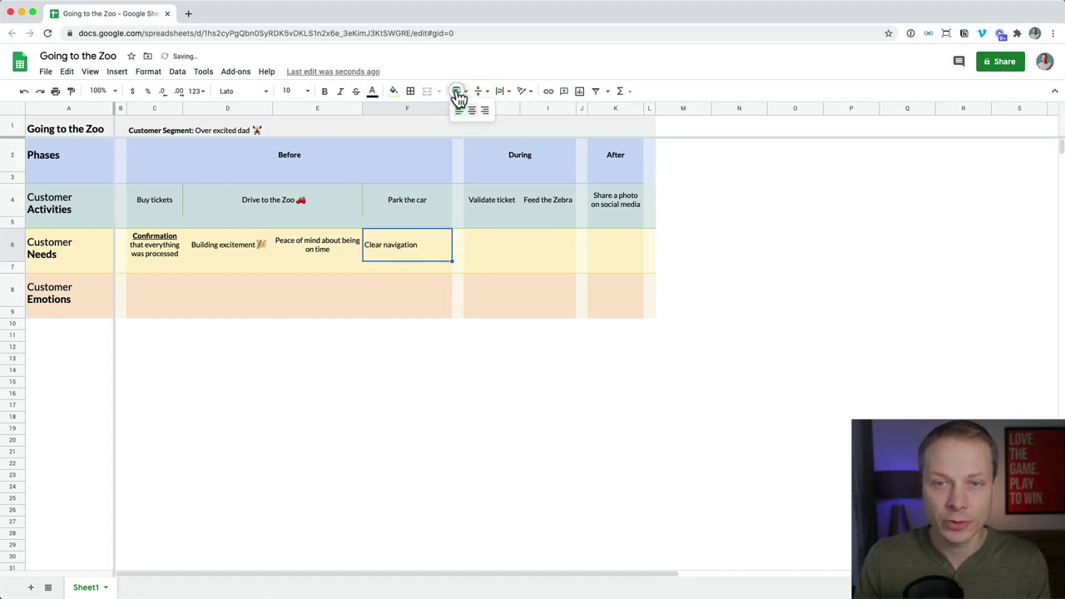
{"action": "left_click", "coordinate": [470, 106]}
{"action": "double_click", "coordinate": [381, 234]}
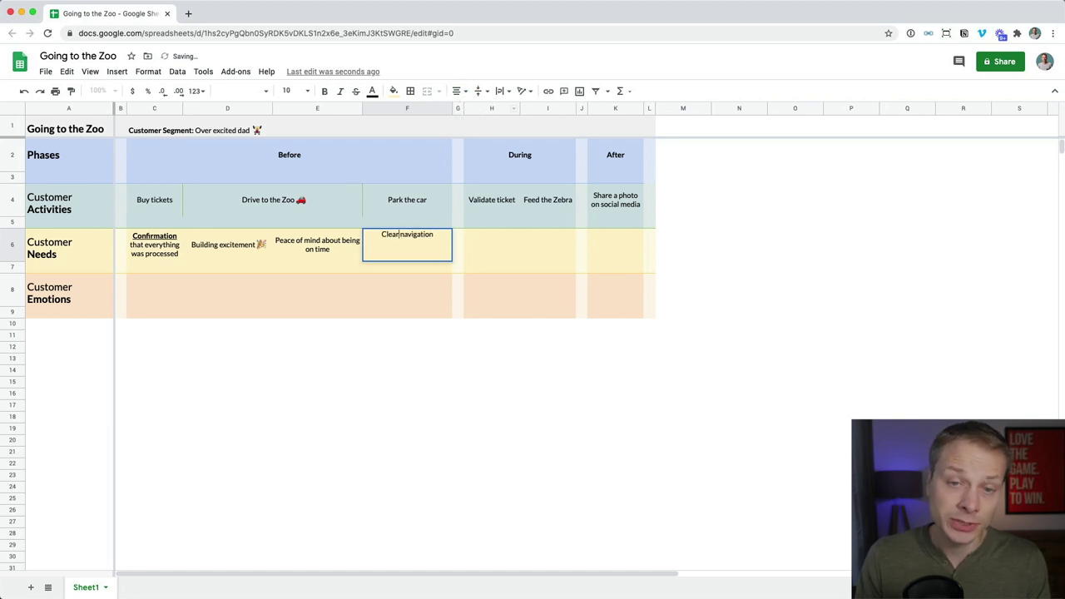
{"action": "double_click", "coordinate": [416, 233]}
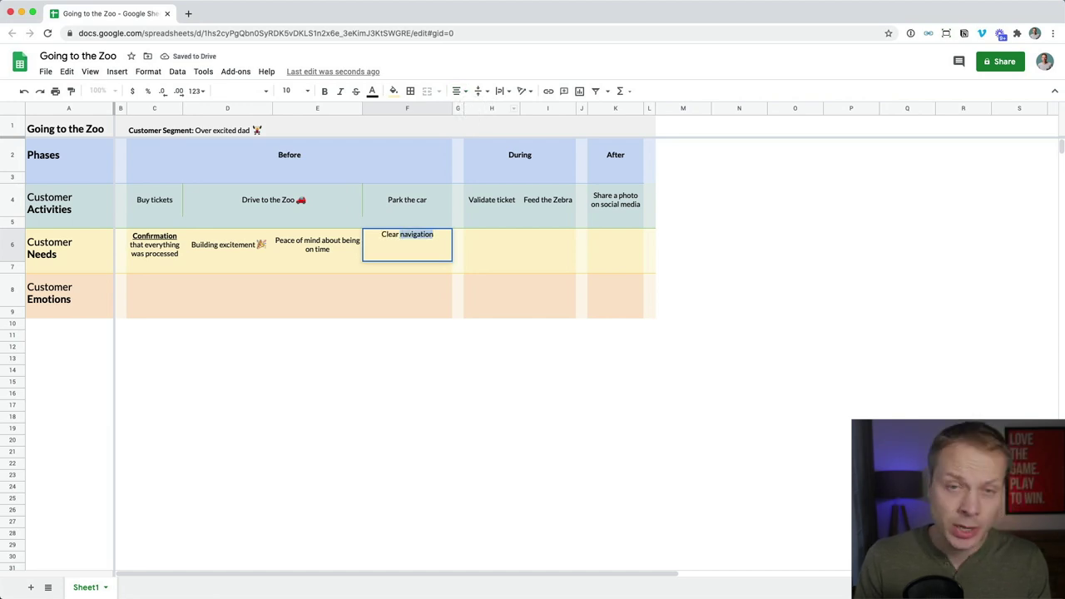
{"action": "key", "text": "super+k"}
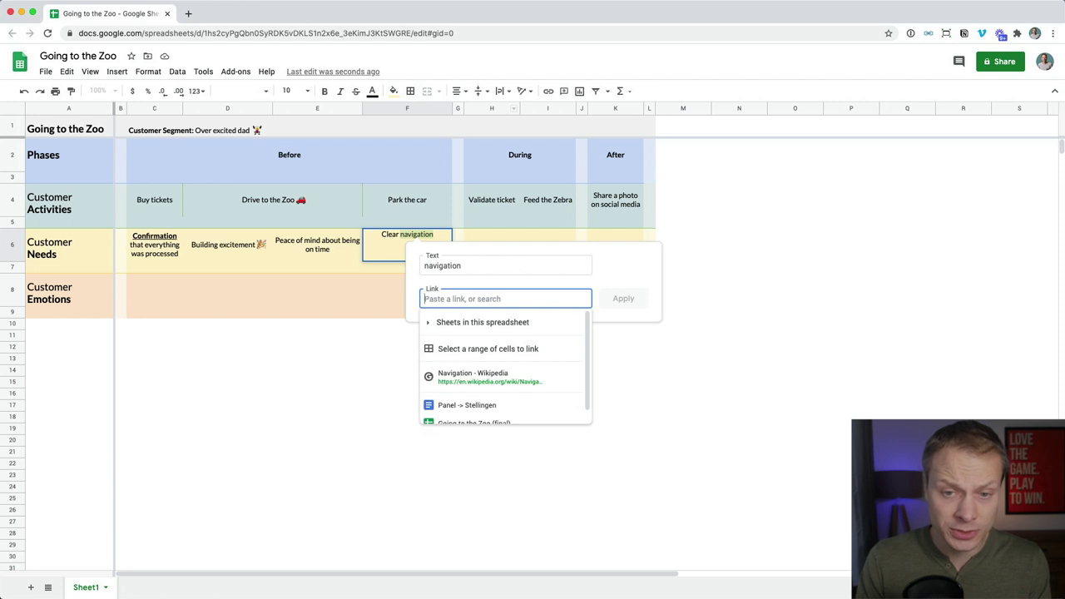
{"action": "type", "text": "g"}
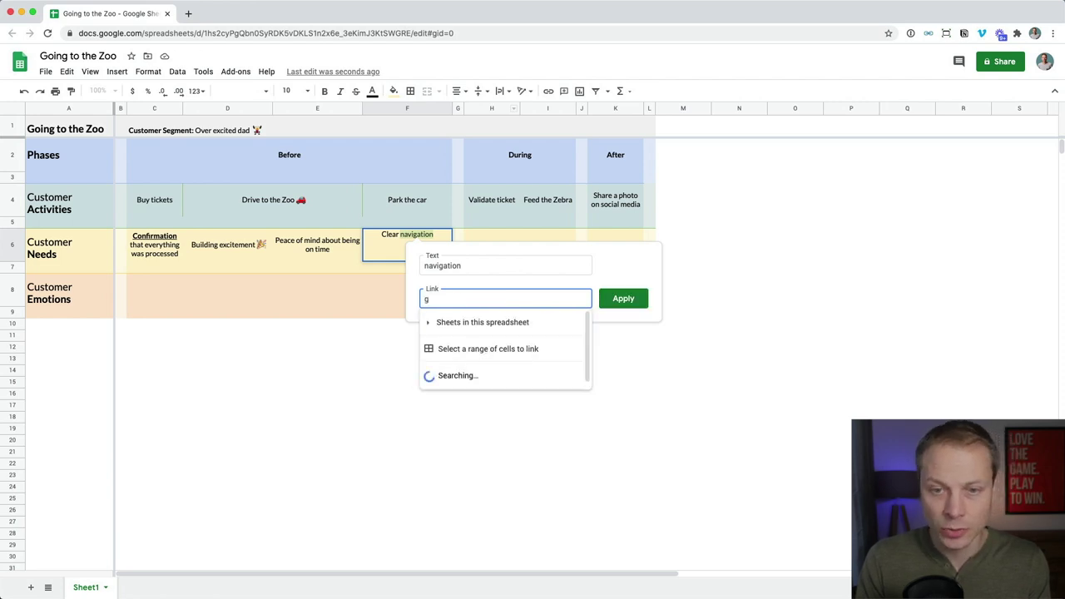
{"action": "key", "text": "BackSpace"}
{"action": "type", "text": "maps"}
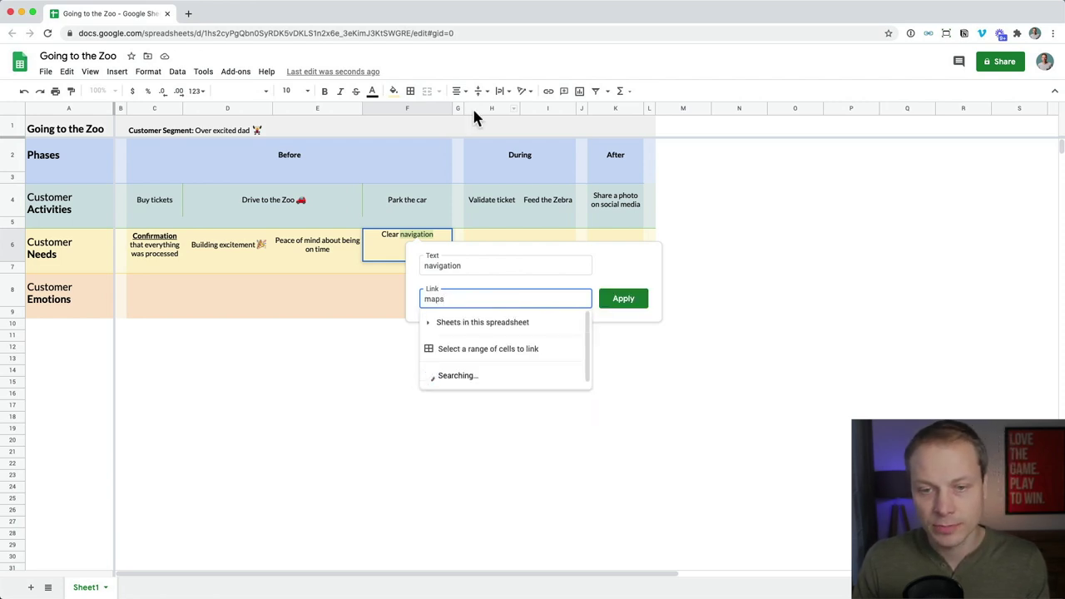
{"action": "left_click", "coordinate": [500, 375]}
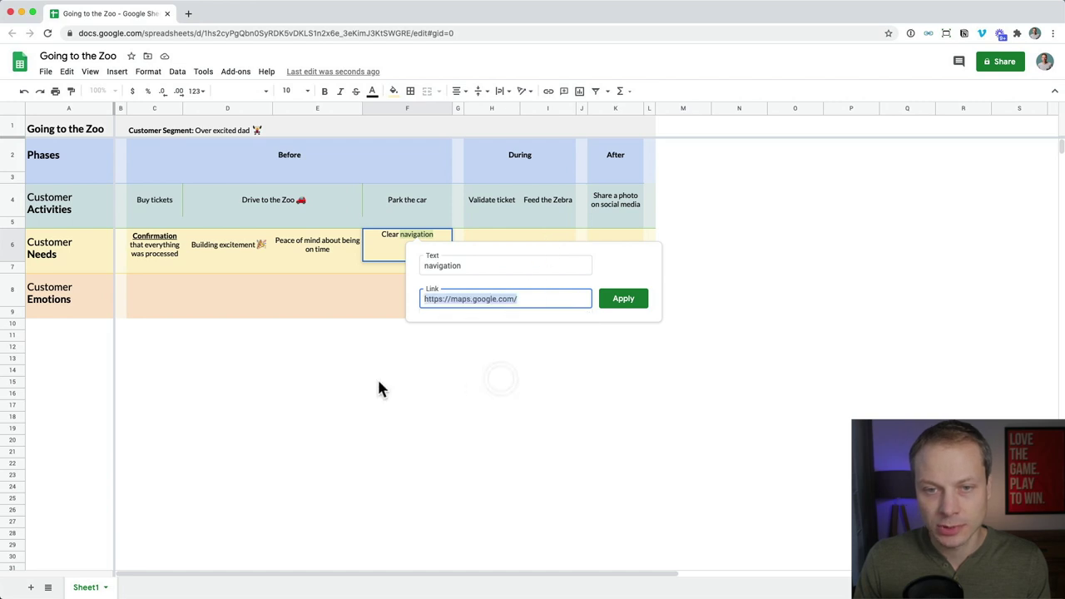
{"action": "left_click", "coordinate": [636, 299]}
Check the navigation link preview, then return to the Customer Needs row
{"action": "left_click", "coordinate": [573, 381]}
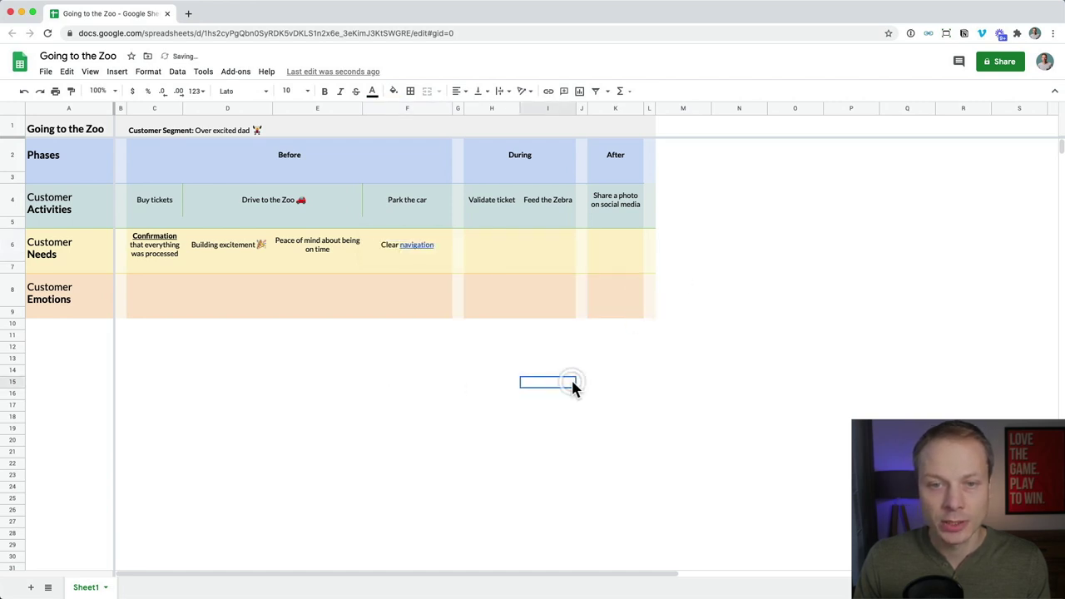
{"action": "left_click", "coordinate": [426, 254]}
{"action": "left_click", "coordinate": [372, 381]}
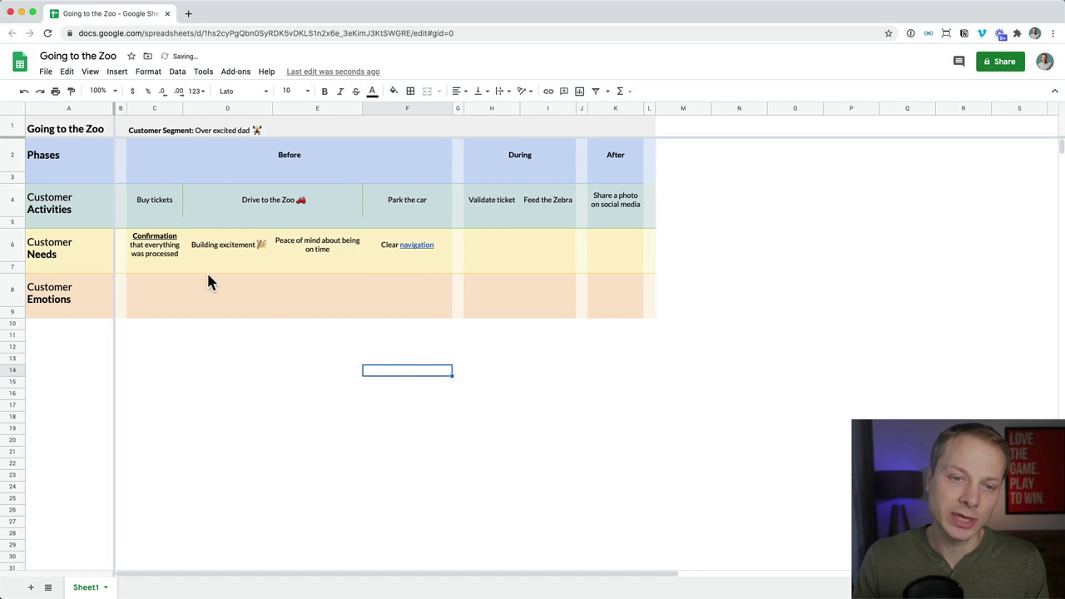
{"action": "left_click", "coordinate": [172, 254]}
{"action": "key", "text": "Right"}
{"action": "key", "text": "Right"}
{"action": "key", "text": "Right"}
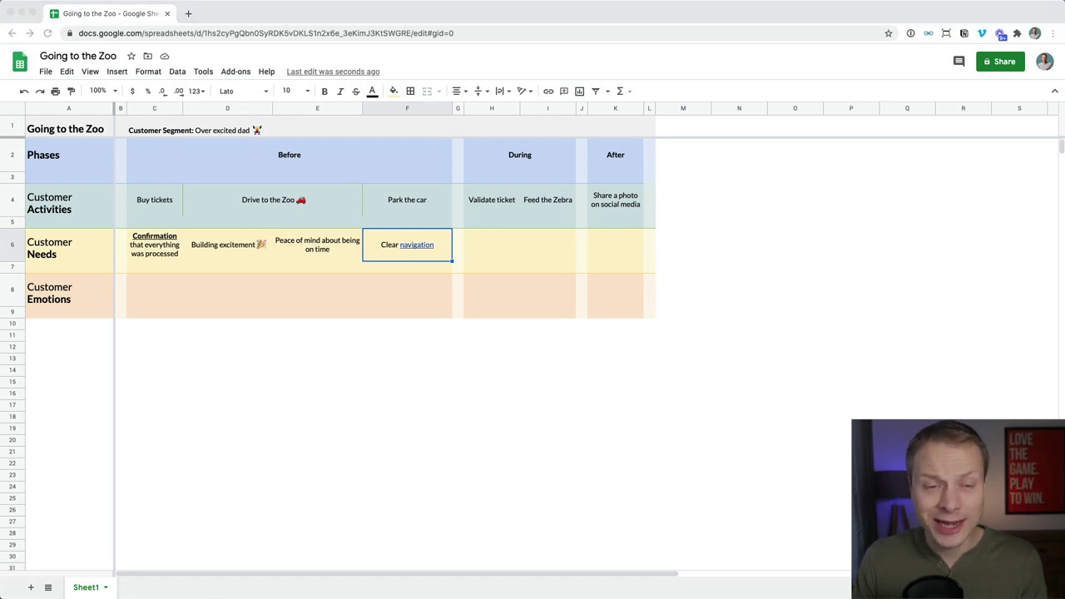
Set the sheet zoom to 125%, then 150%, and land on emotions cell C8
{"action": "left_click", "coordinate": [67, 308]}
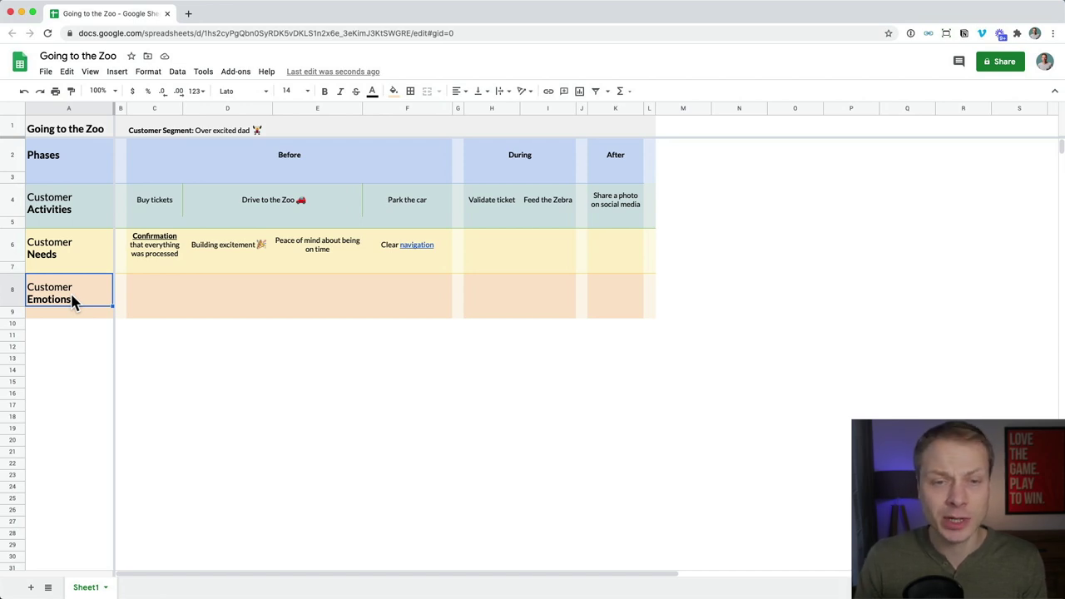
{"action": "key", "text": "Right"}
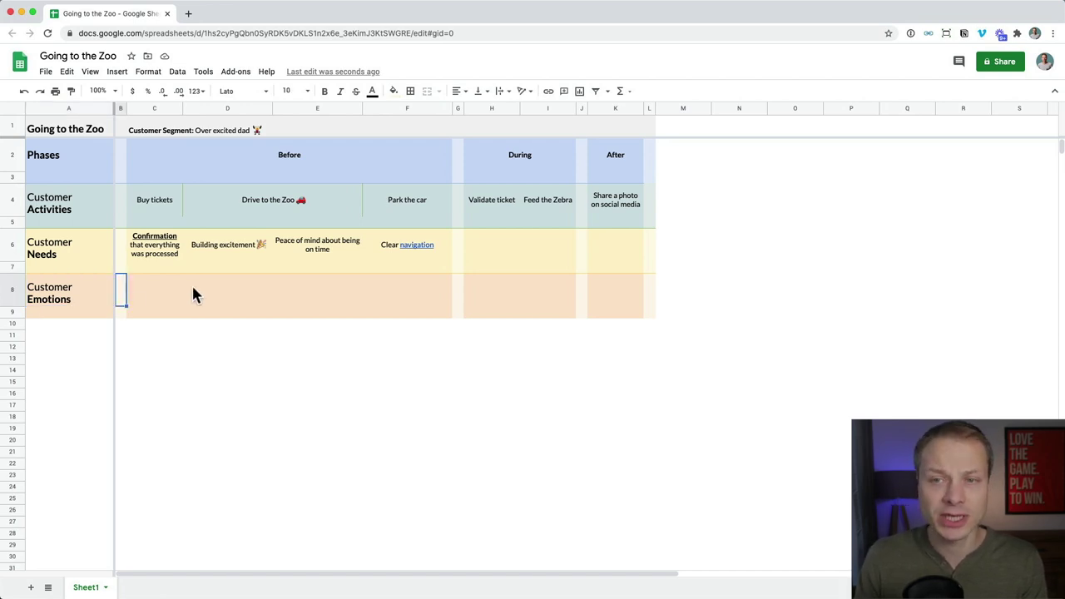
{"action": "left_click", "coordinate": [114, 92]}
{"action": "left_click", "coordinate": [107, 183]}
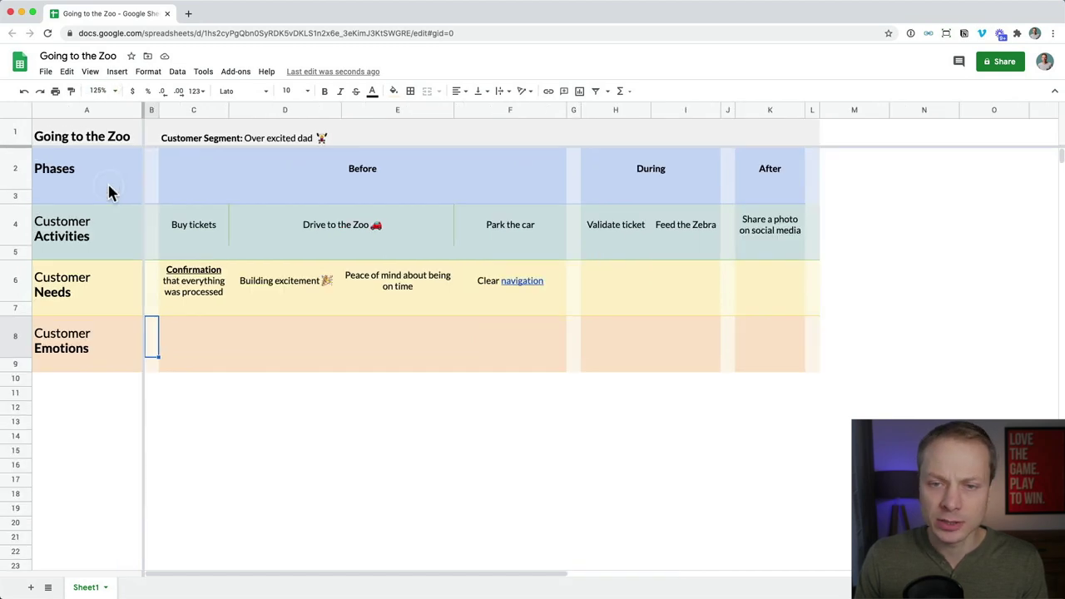
{"action": "left_click", "coordinate": [114, 93]}
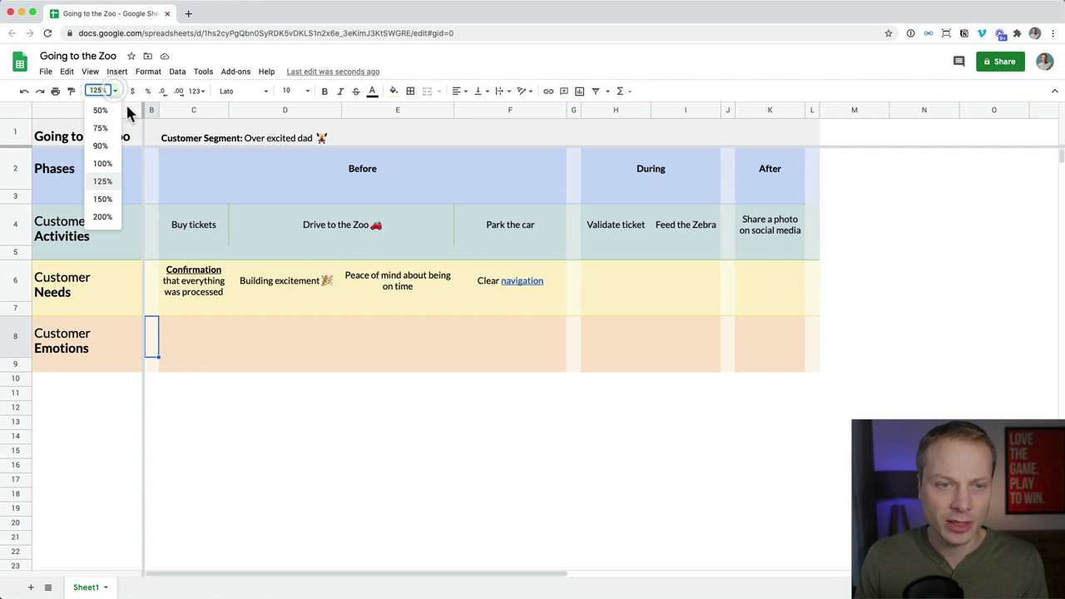
{"action": "left_click", "coordinate": [108, 198]}
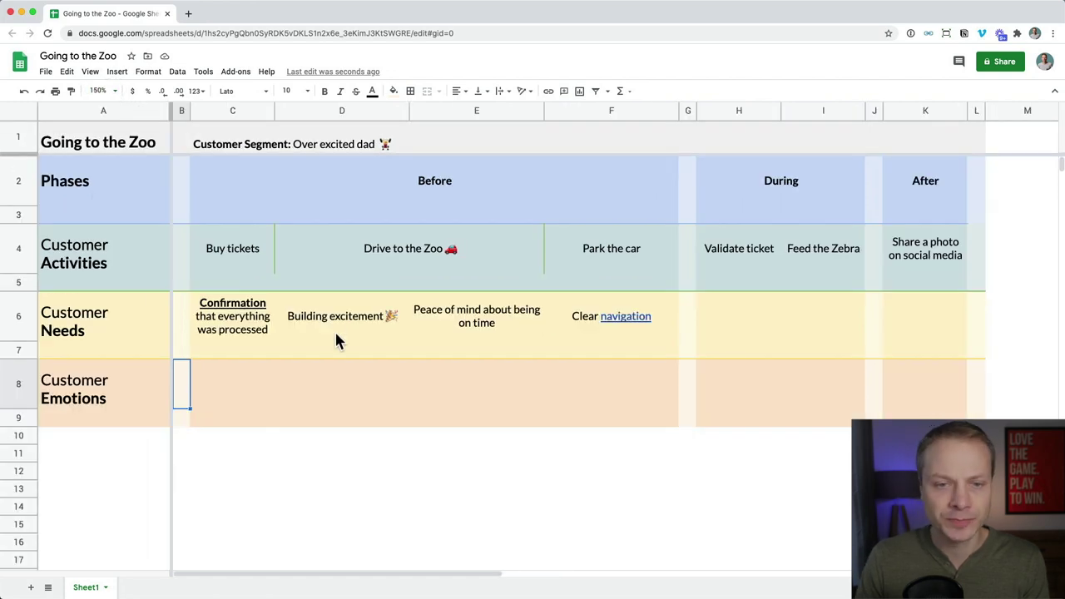
{"action": "key", "text": "Left"}
{"action": "key", "text": "Right"}
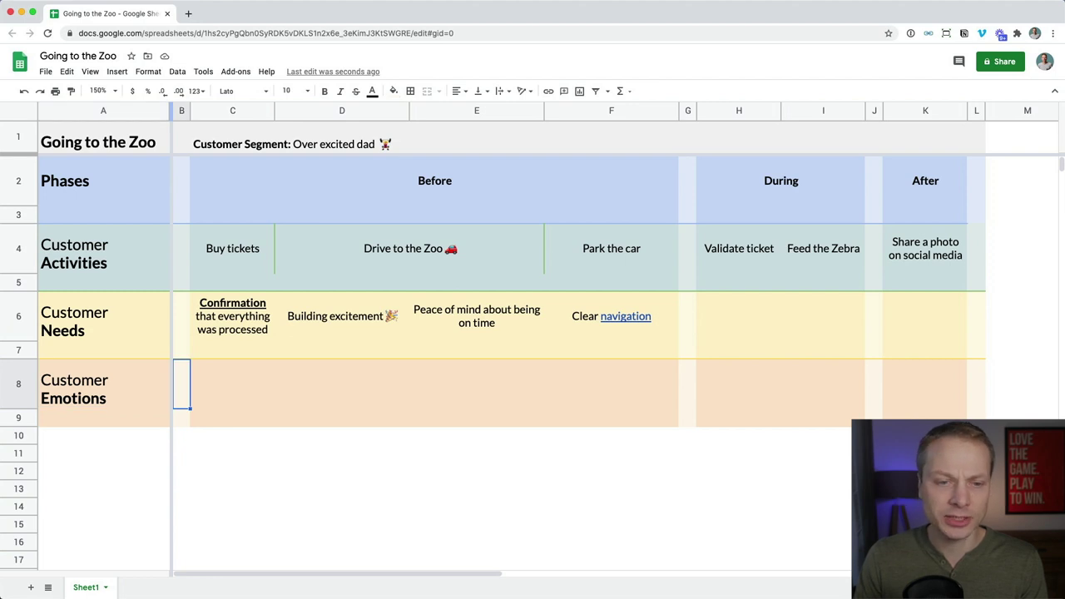
{"action": "key", "text": "Right"}
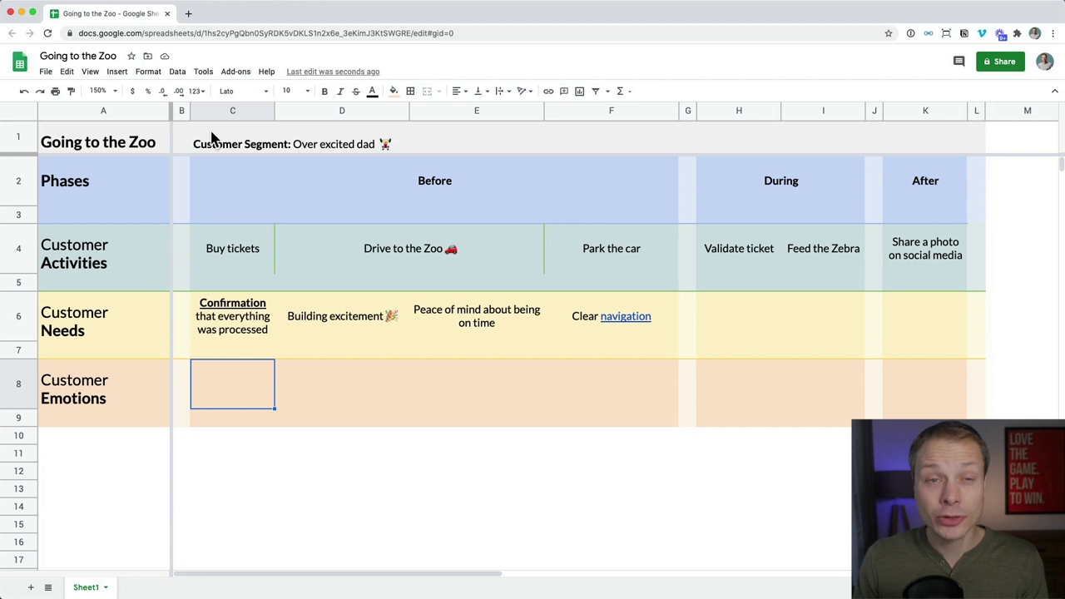
Insert a drawing with a two-peak, two-trough emotion curve and save it to the sheet
{"action": "left_click", "coordinate": [115, 73]}
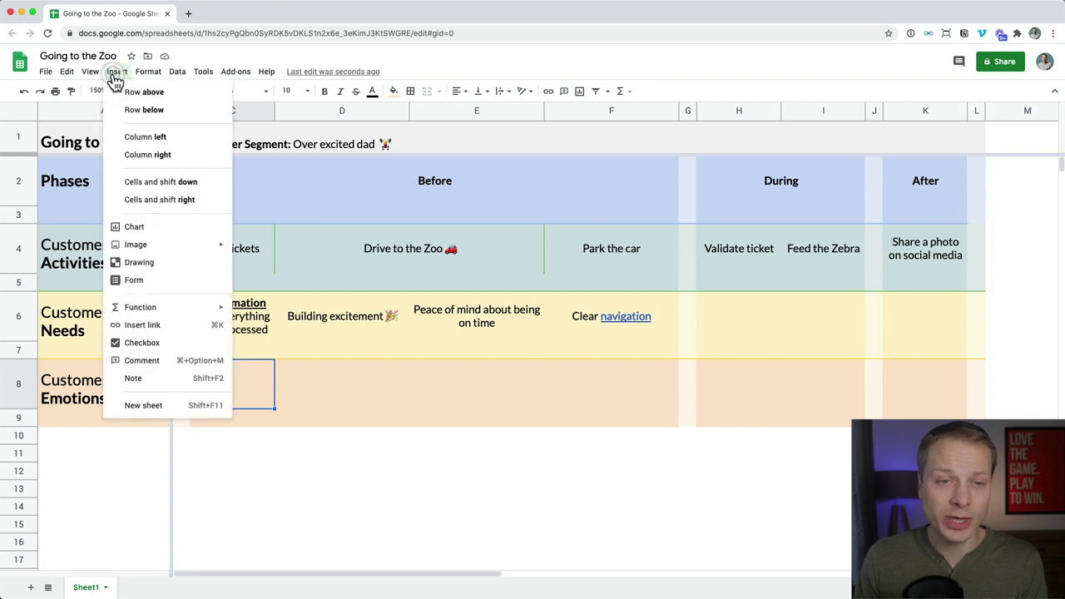
{"action": "mouse_move", "coordinate": [156, 249]}
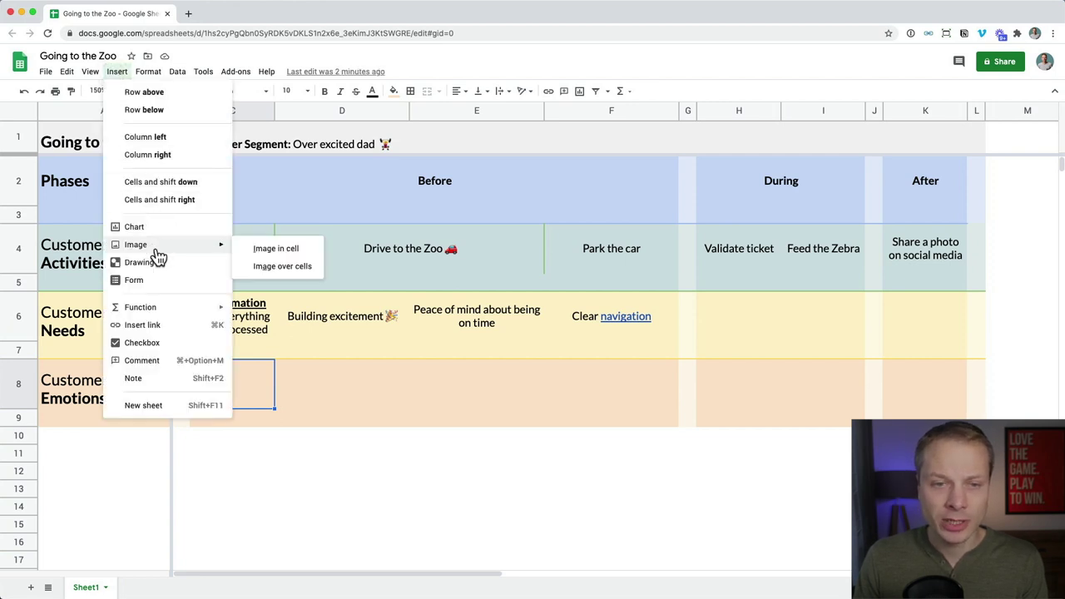
{"action": "left_click", "coordinate": [210, 266]}
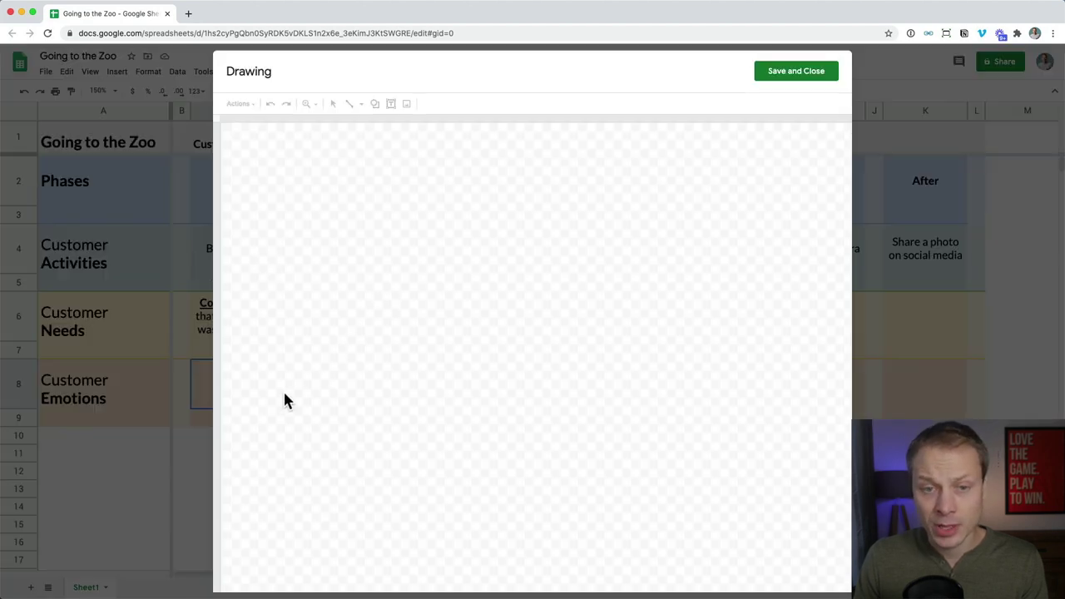
{"action": "mouse_move", "coordinate": [252, 408]}
{"action": "left_mouse_down"}
{"action": "mouse_move", "coordinate": [321, 330]}
{"action": "mouse_move", "coordinate": [274, 375]}
{"action": "mouse_move", "coordinate": [260, 409]}
{"action": "left_mouse_up"}
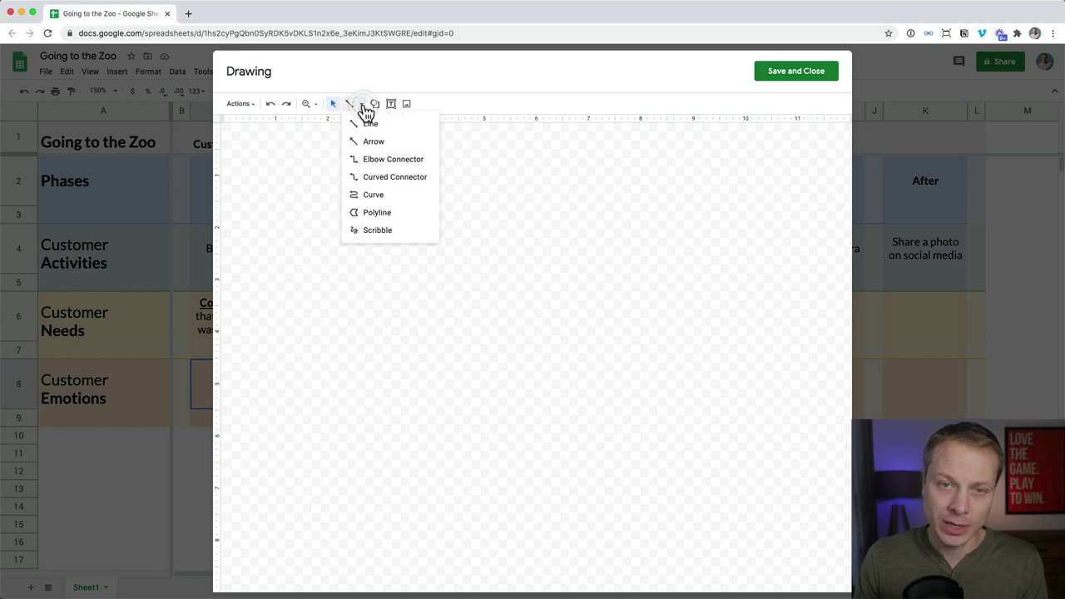
{"action": "left_click", "coordinate": [373, 194]}
{"action": "left_click", "coordinate": [253, 341]}
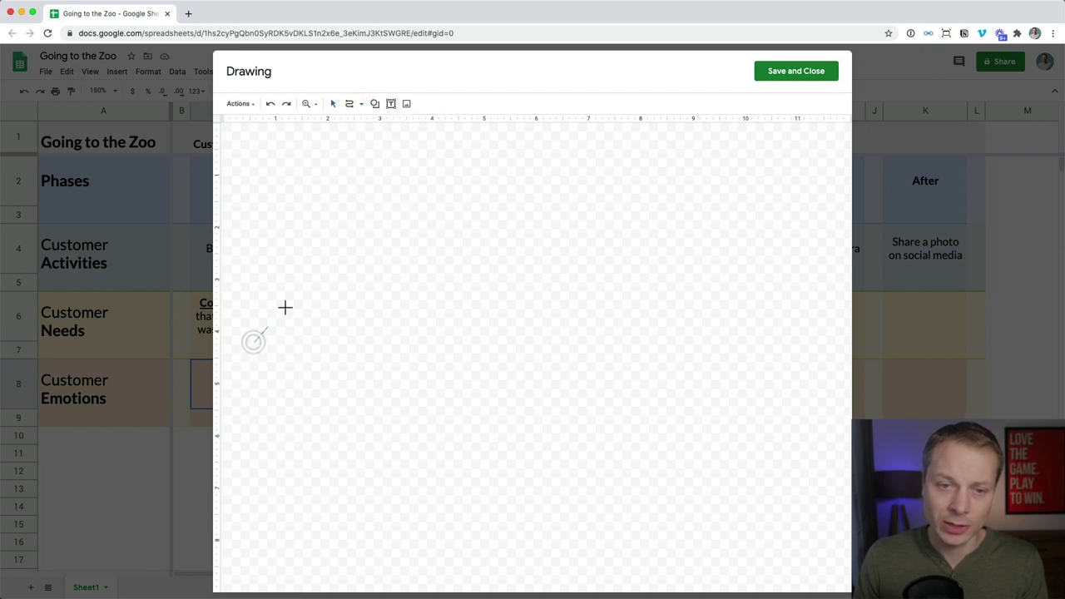
{"action": "left_click", "coordinate": [419, 248]}
{"action": "left_click", "coordinate": [521, 334]}
{"action": "left_click", "coordinate": [636, 232]}
{"action": "left_click", "coordinate": [765, 365]}
{"action": "double_click", "coordinate": [811, 318]}
{"action": "left_click", "coordinate": [802, 73]}
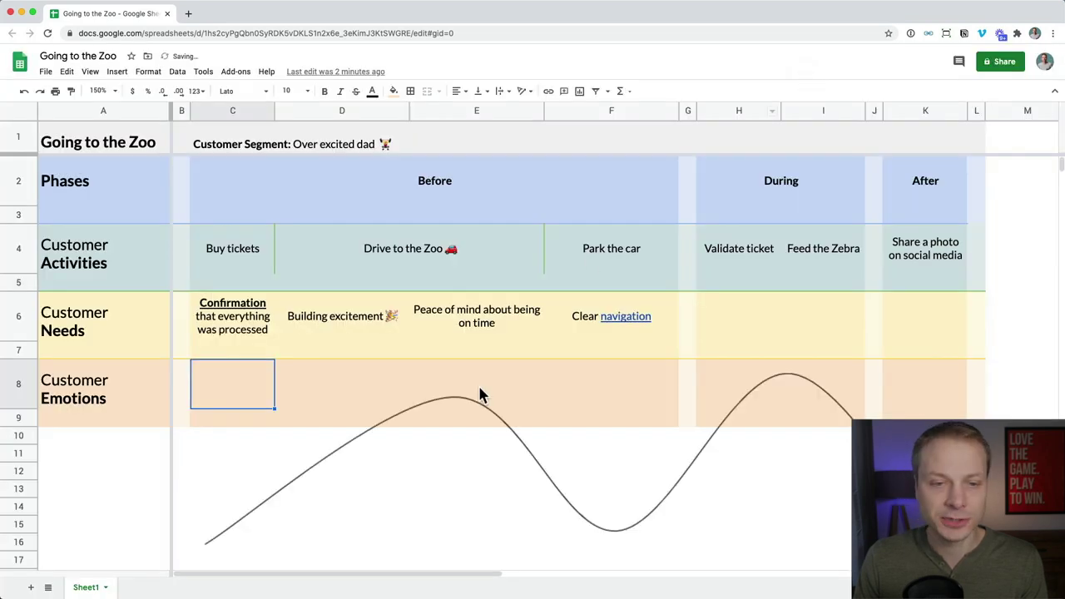
Move and resize the curve to lie across row 8 under all journey columns
{"action": "left_click", "coordinate": [665, 499]}
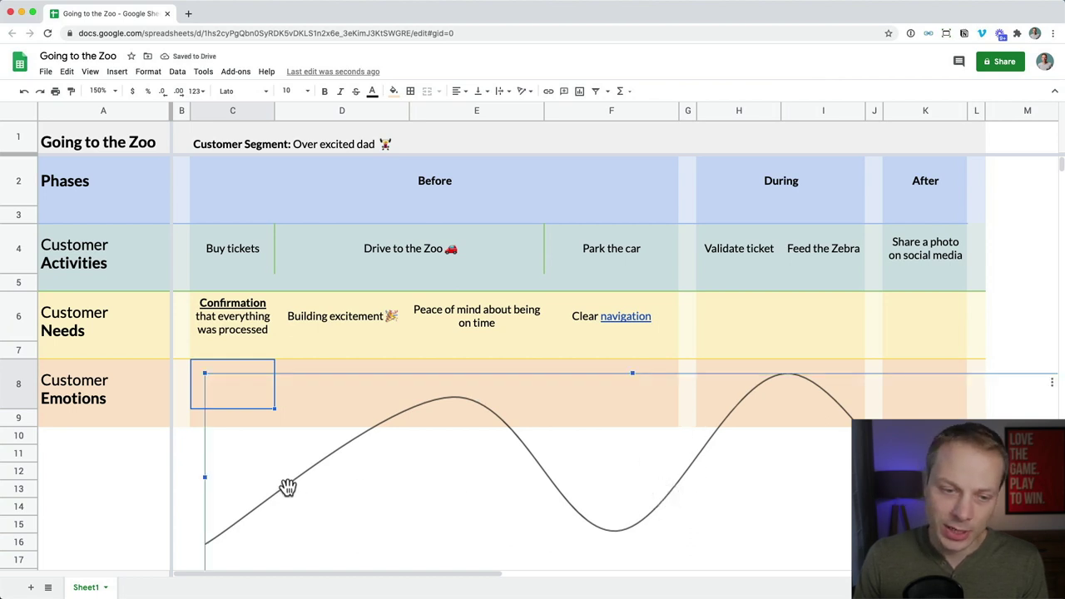
{"action": "mouse_move", "coordinate": [244, 392]}
{"action": "left_mouse_down"}
{"action": "mouse_move", "coordinate": [621, 461]}
{"action": "mouse_move", "coordinate": [344, 397]}
{"action": "mouse_move", "coordinate": [342, 361]}
{"action": "left_mouse_up"}
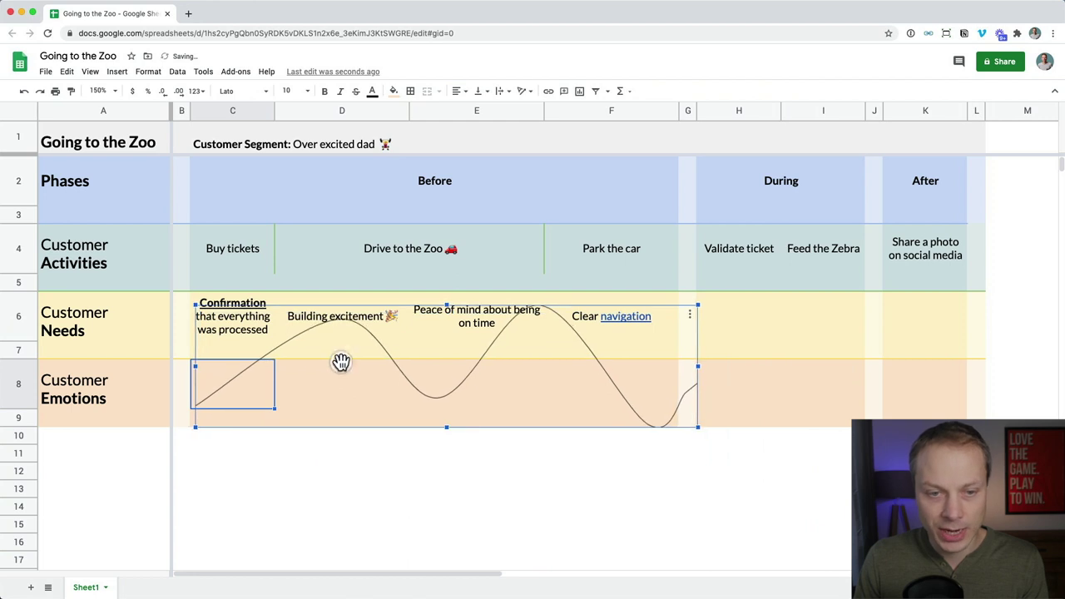
{"action": "left_click_drag", "start_coordinate": [447, 306], "coordinate": [440, 369]}
{"action": "left_click_drag", "start_coordinate": [700, 401], "coordinate": [984, 386]}
{"action": "left_click", "coordinate": [773, 524]}
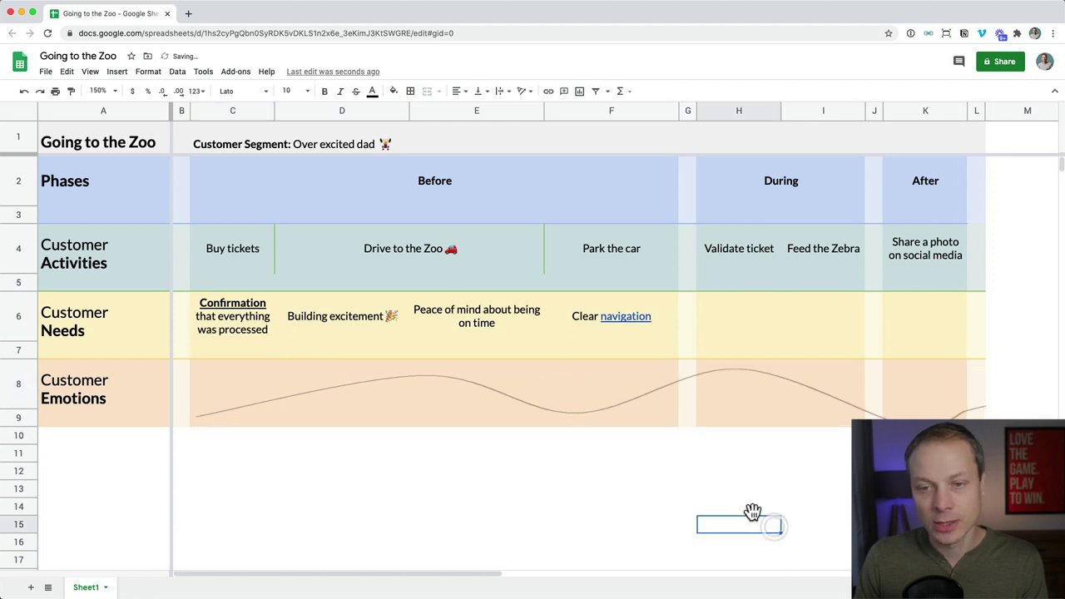
Raise the curve's middle trough in the editor, then delete the drawing entirely
{"action": "left_click", "coordinate": [545, 406]}
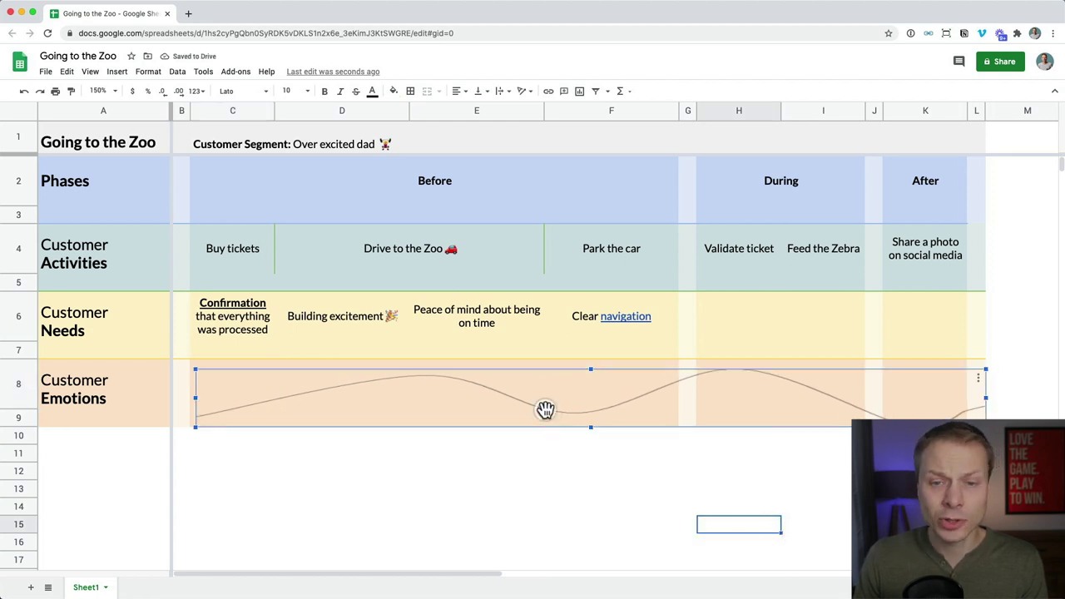
{"action": "double_click", "coordinate": [545, 409]}
{"action": "left_click", "coordinate": [518, 334]}
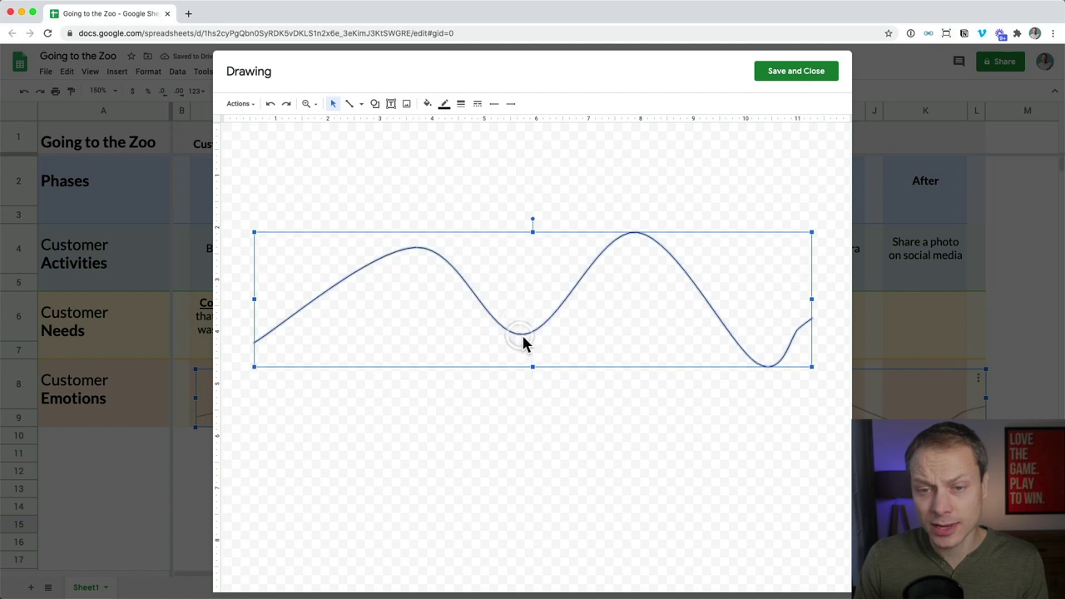
{"action": "left_click", "coordinate": [522, 336]}
{"action": "double_click", "coordinate": [522, 336]}
{"action": "left_click_drag", "start_coordinate": [522, 337], "coordinate": [528, 251]}
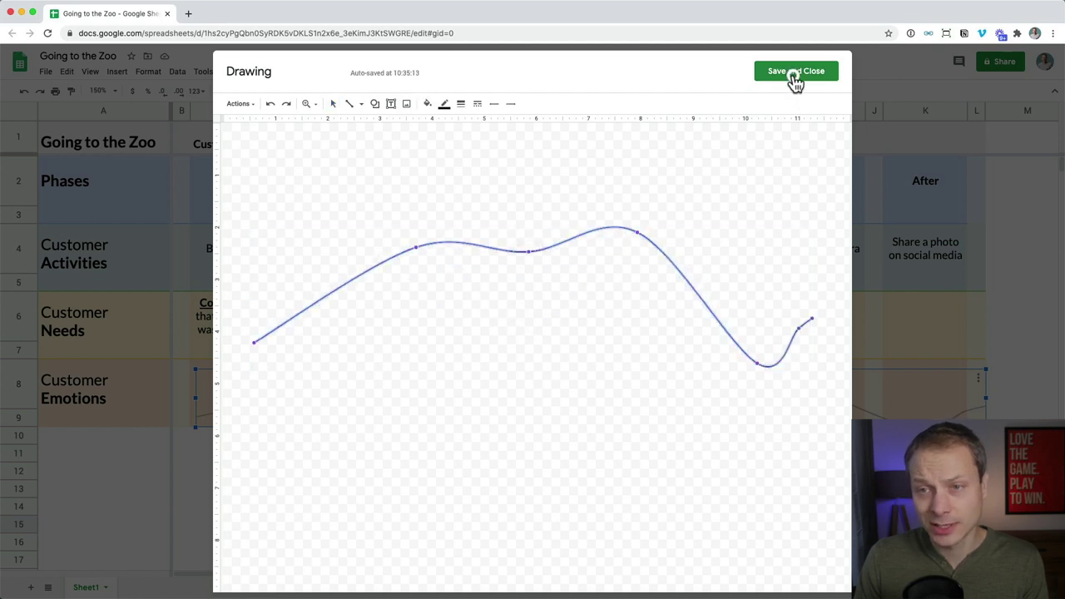
{"action": "left_click", "coordinate": [794, 71]}
{"action": "left_click", "coordinate": [606, 402]}
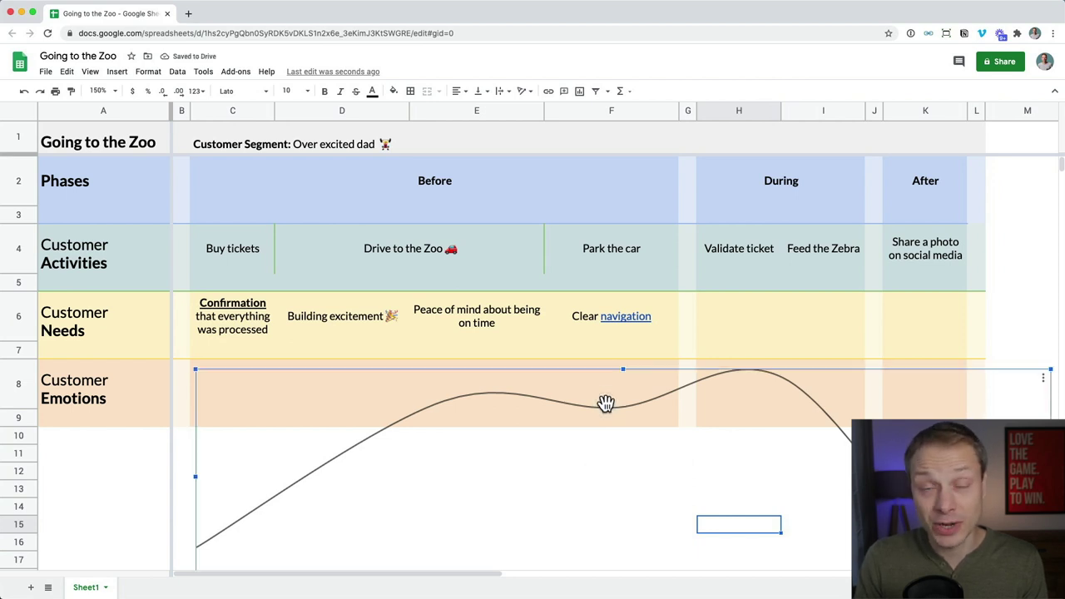
{"action": "key", "text": "Delete"}
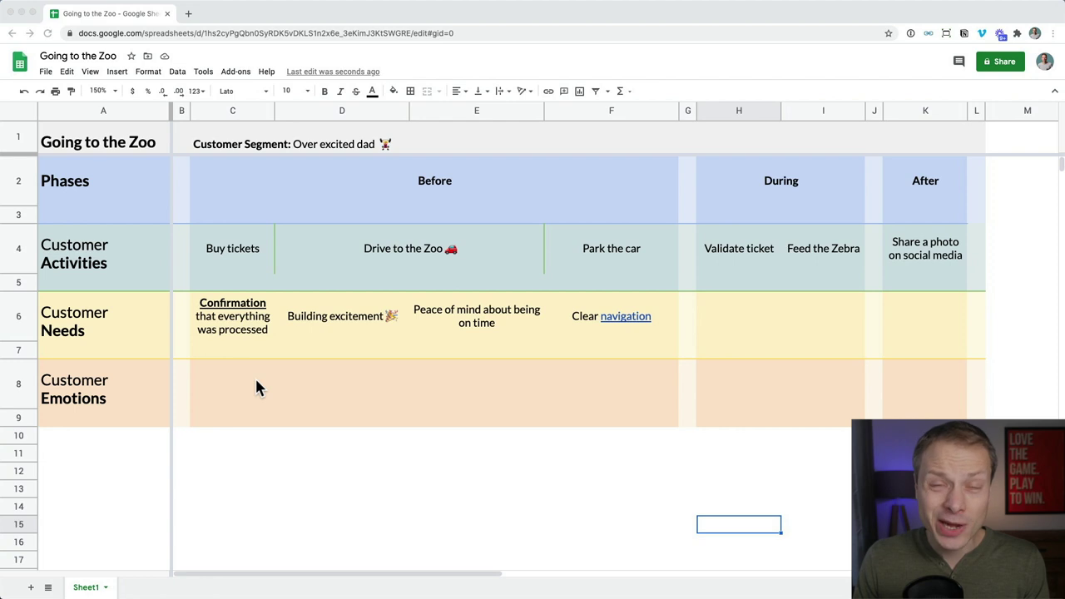
Insert a new empty row 9 directly below the Customer Emotions row 8
{"action": "left_click", "coordinate": [26, 393]}
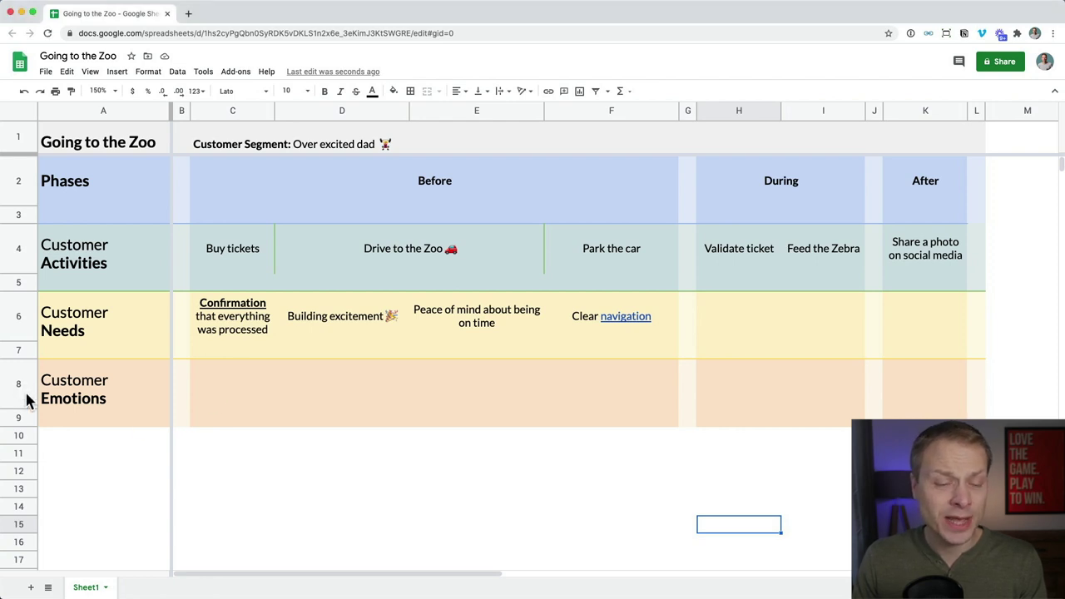
{"action": "left_click", "coordinate": [26, 395]}
{"action": "right_click", "coordinate": [24, 389]}
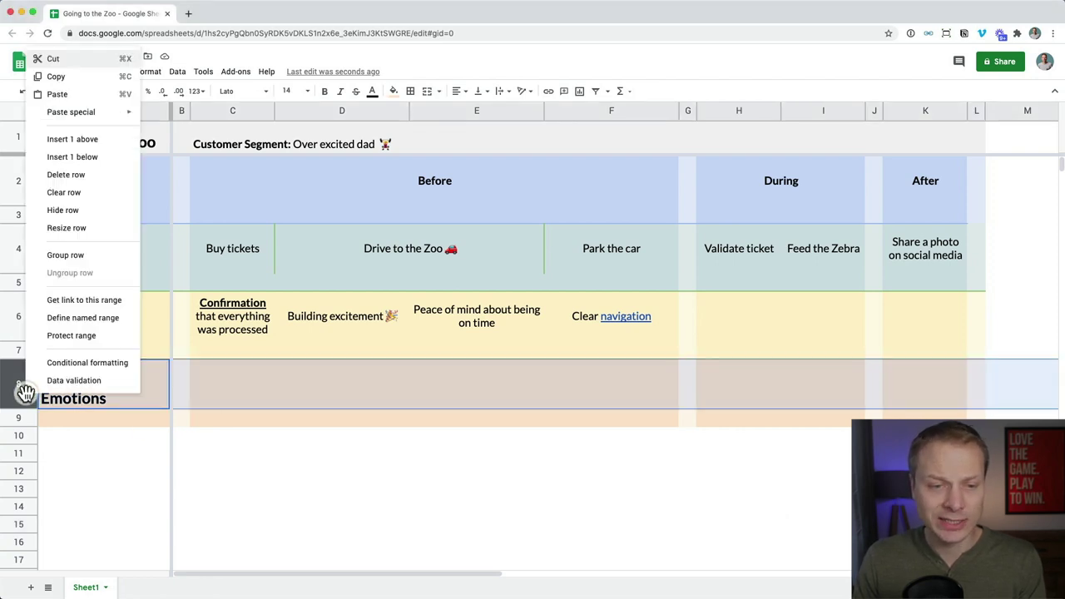
{"action": "left_click", "coordinate": [119, 167]}
Resize the new row 9 to 30 pixels high
{"action": "left_click", "coordinate": [273, 456]}
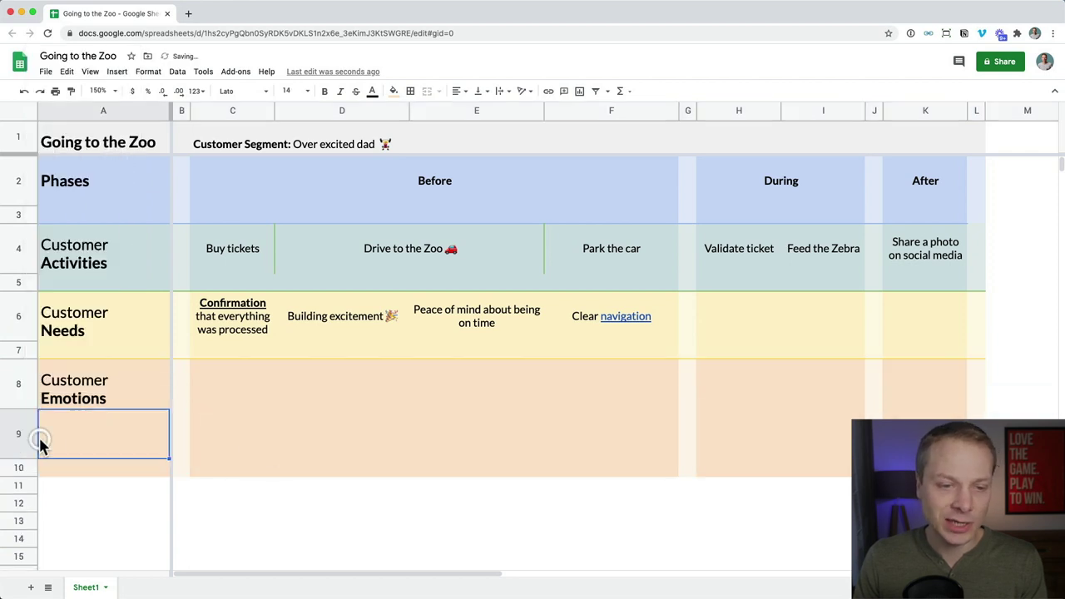
{"action": "left_click", "coordinate": [20, 434]}
{"action": "right_click", "coordinate": [19, 434]}
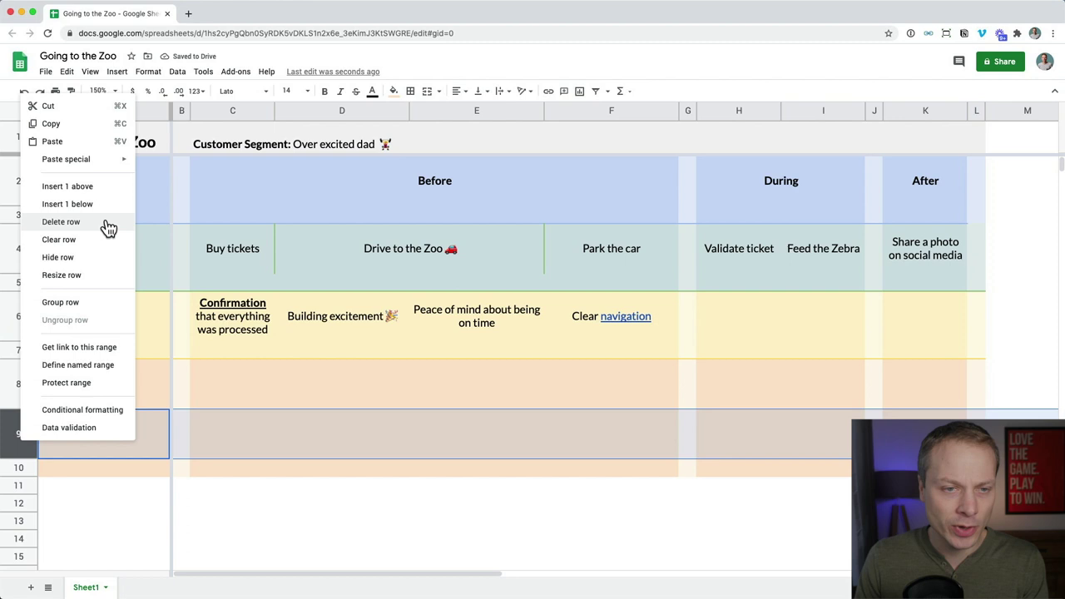
{"action": "left_click", "coordinate": [95, 280]}
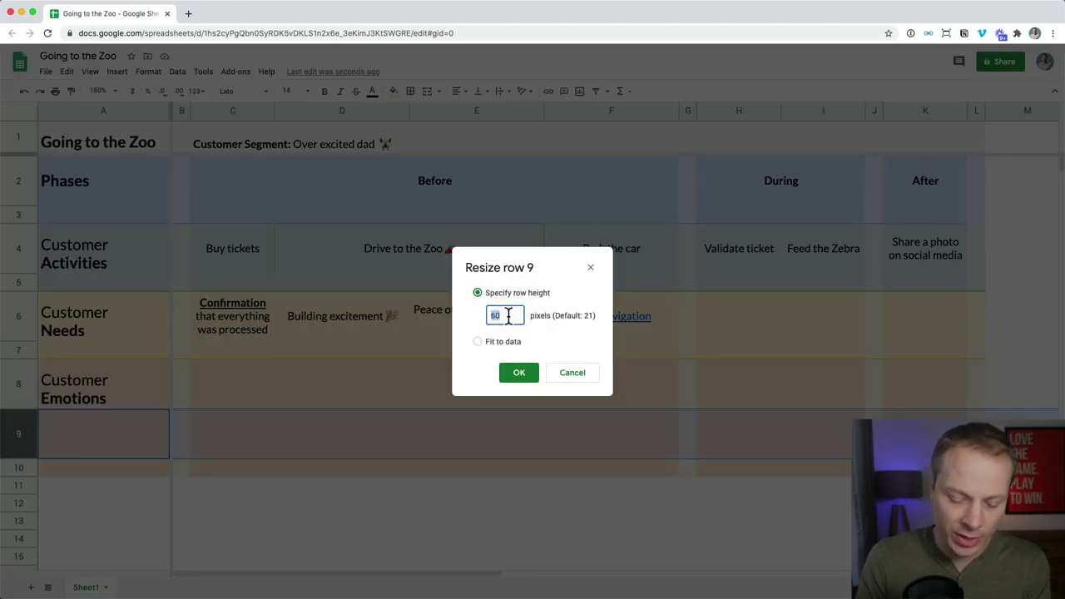
{"action": "key", "text": "Return"}
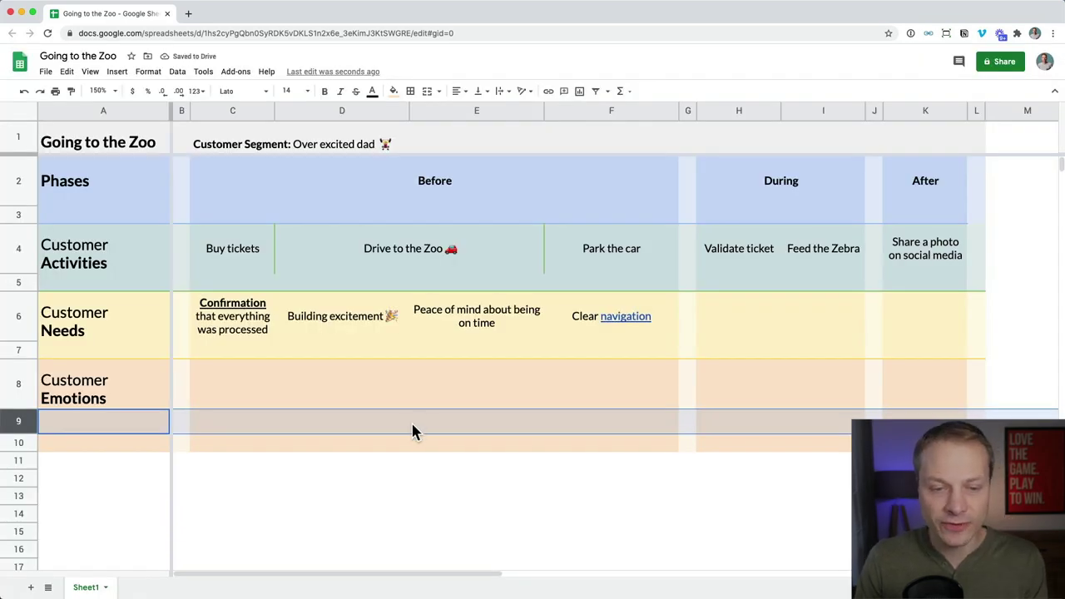
{"action": "left_click", "coordinate": [384, 426]}
{"action": "key", "text": "Left"}
{"action": "left_click", "coordinate": [103, 421]}
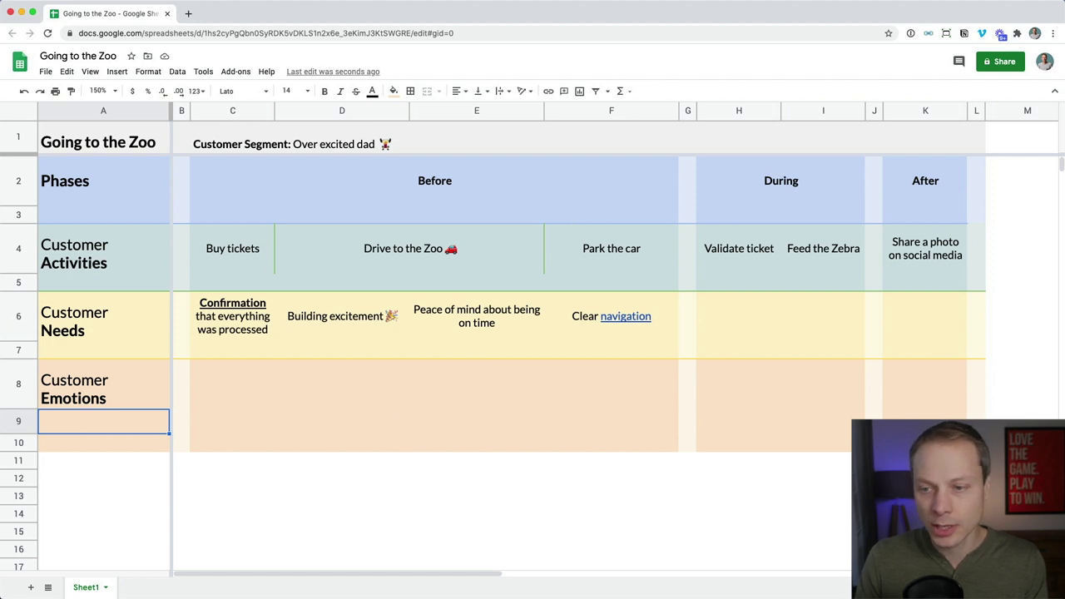
Fill A9 with a custom, lightened pale cream colour
{"action": "left_click", "coordinate": [393, 92]}
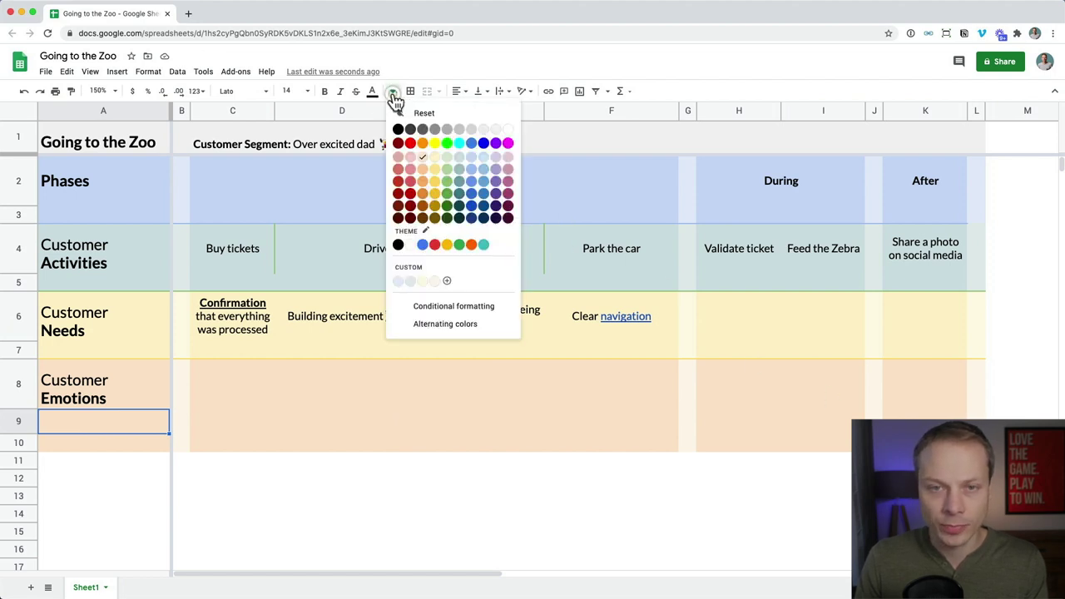
{"action": "left_click", "coordinate": [448, 283]}
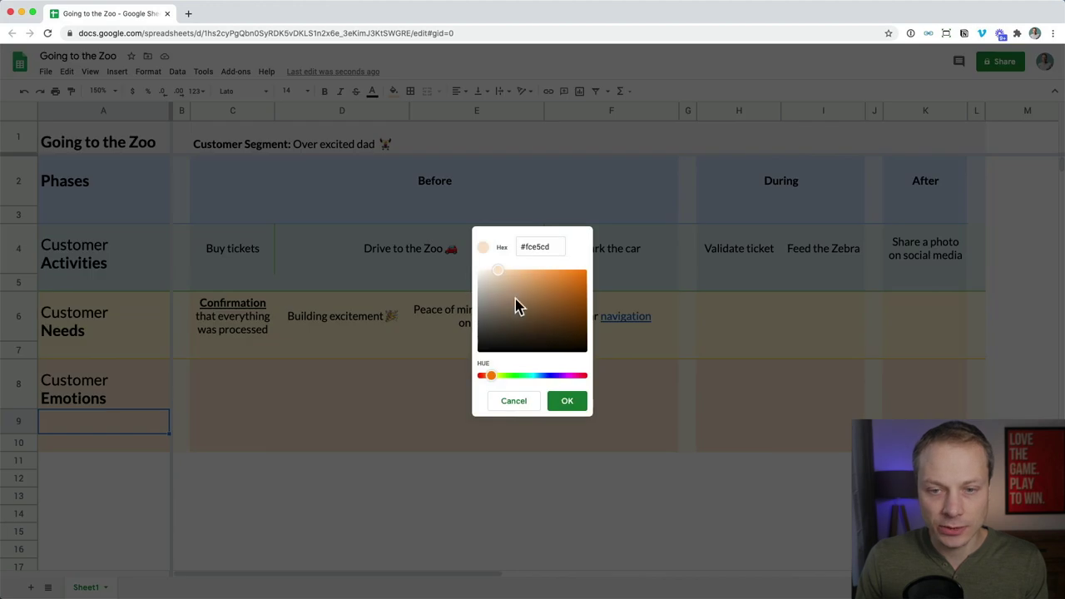
{"action": "left_click_drag", "start_coordinate": [497, 281], "coordinate": [486, 277]}
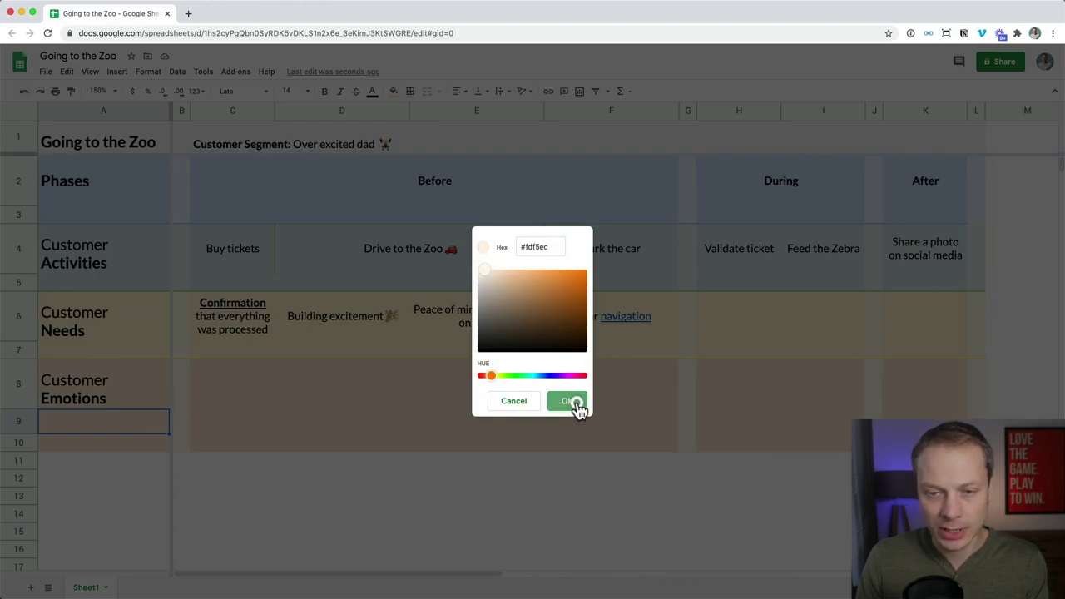
{"action": "left_click", "coordinate": [572, 403]}
Apply the same pale cream custom fill to C9:F9 and H9:I9
{"action": "key", "text": "Right"}
{"action": "key", "text": "Right"}
{"action": "key", "text": "shift+Right"}
{"action": "key", "text": "shift+Right"}
{"action": "key", "text": "shift+Right"}
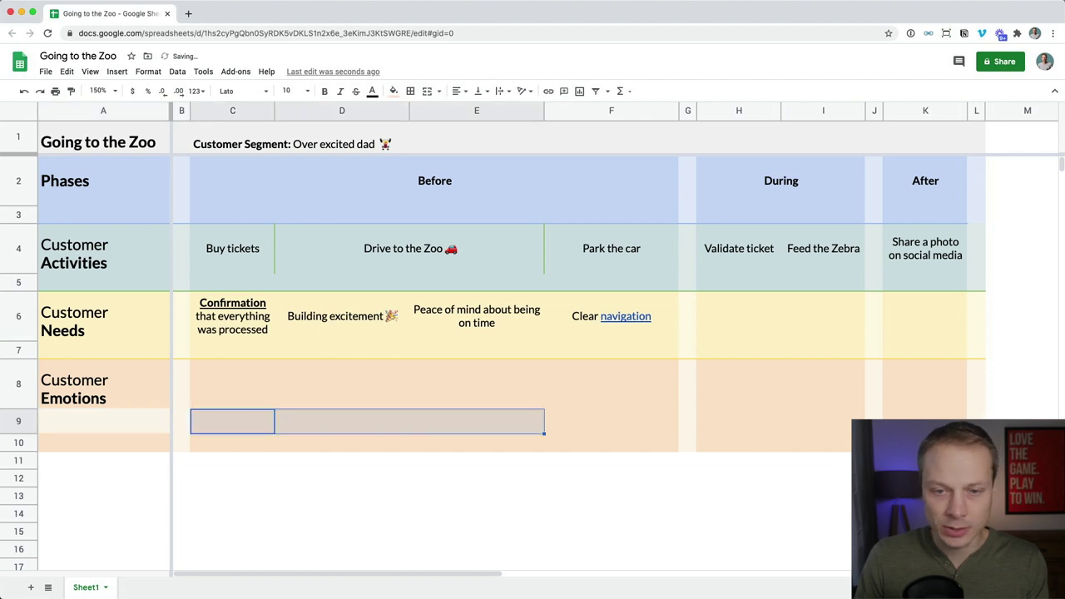
{"action": "left_click", "coordinate": [393, 91]}
{"action": "left_click", "coordinate": [447, 282]}
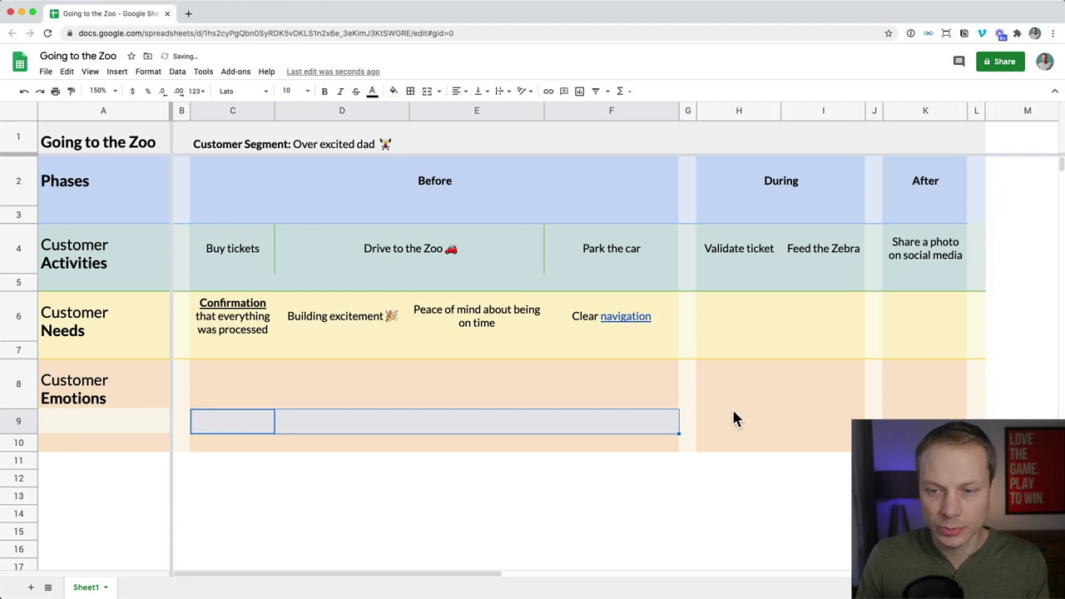
{"action": "left_click", "coordinate": [732, 422]}
{"action": "key", "text": "shift+Right"}
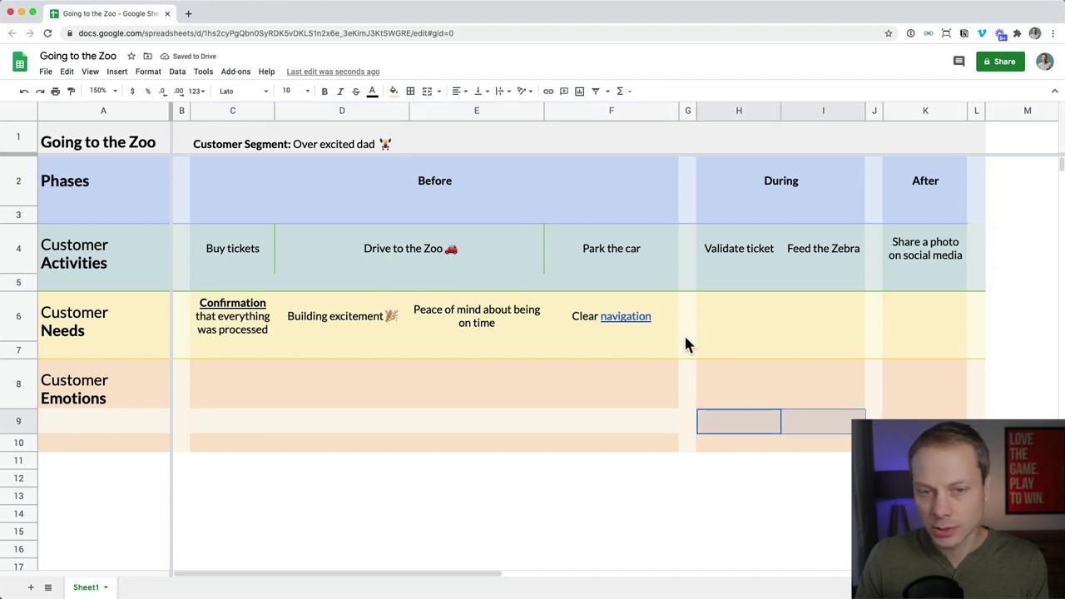
{"action": "left_click", "coordinate": [394, 90]}
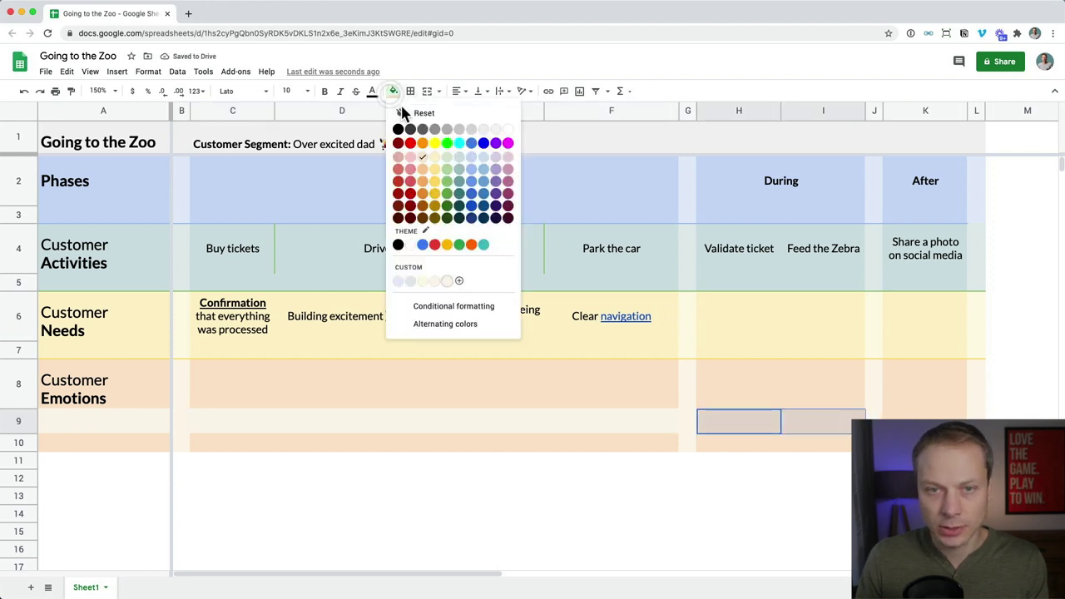
{"action": "left_click", "coordinate": [449, 283]}
{"action": "left_click", "coordinate": [894, 416]}
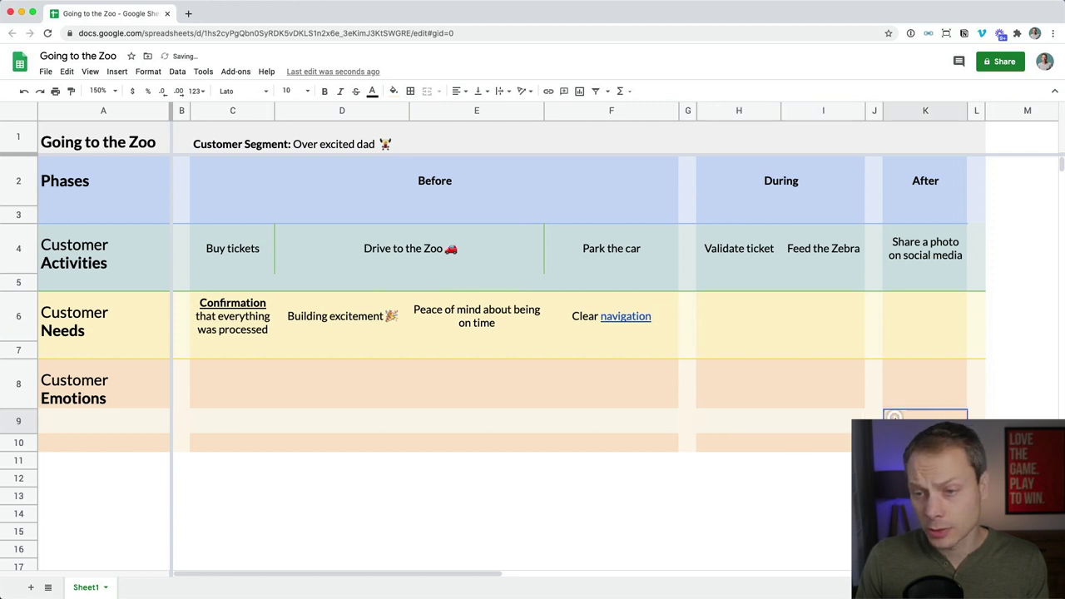
{"action": "left_click", "coordinate": [394, 91]}
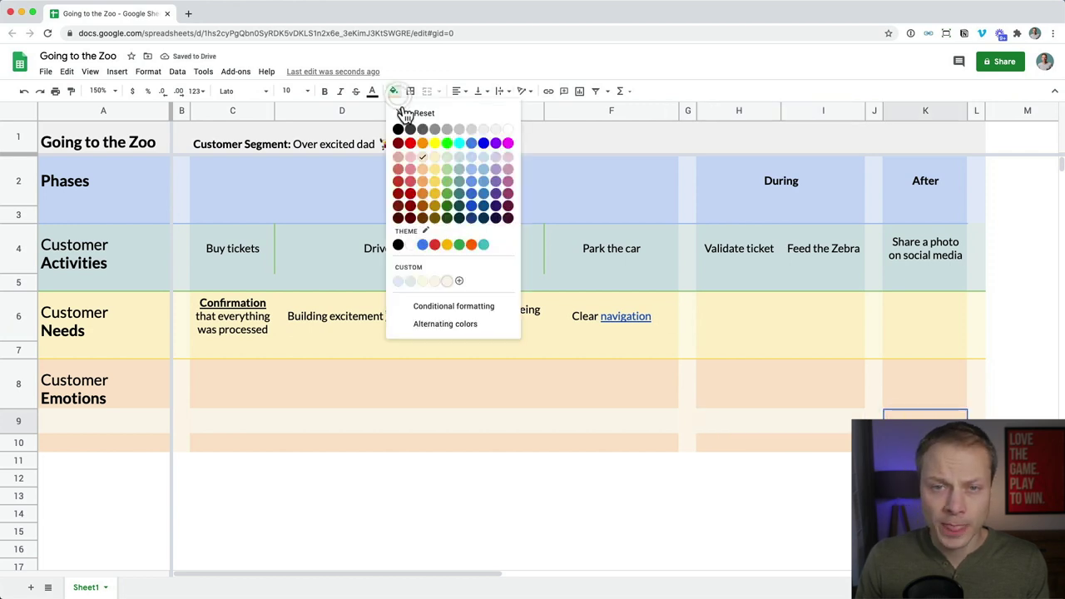
Fill K9 with the pale cream custom colour
{"action": "left_click", "coordinate": [448, 283]}
{"action": "left_click", "coordinate": [442, 407]}
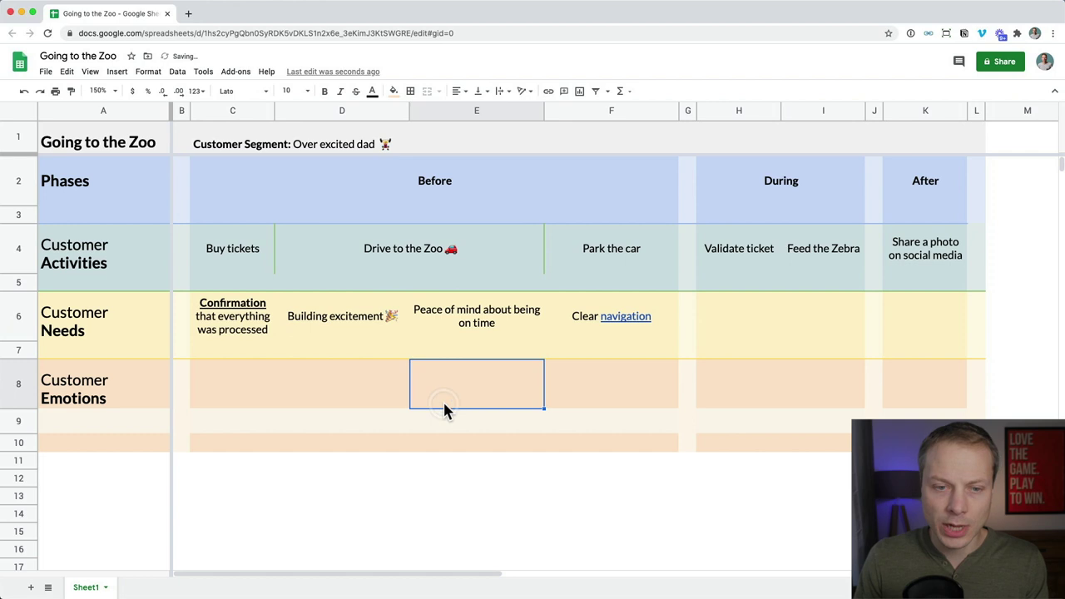
{"action": "key", "text": "Down"}
{"action": "key", "text": "Left"}
{"action": "key", "text": "Left"}
{"action": "key", "text": "Left"}
{"action": "key", "text": "Left"}
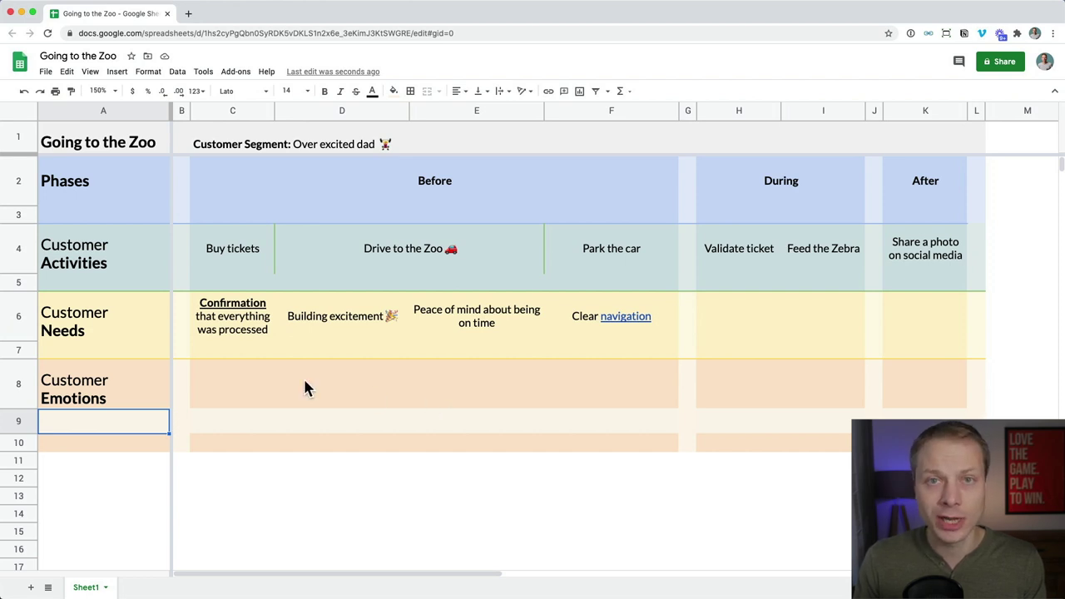
Insert more empty rows below row 9 and select rows 9 through 13
{"action": "right_click", "coordinate": [20, 441]}
{"action": "left_click", "coordinate": [112, 237]}
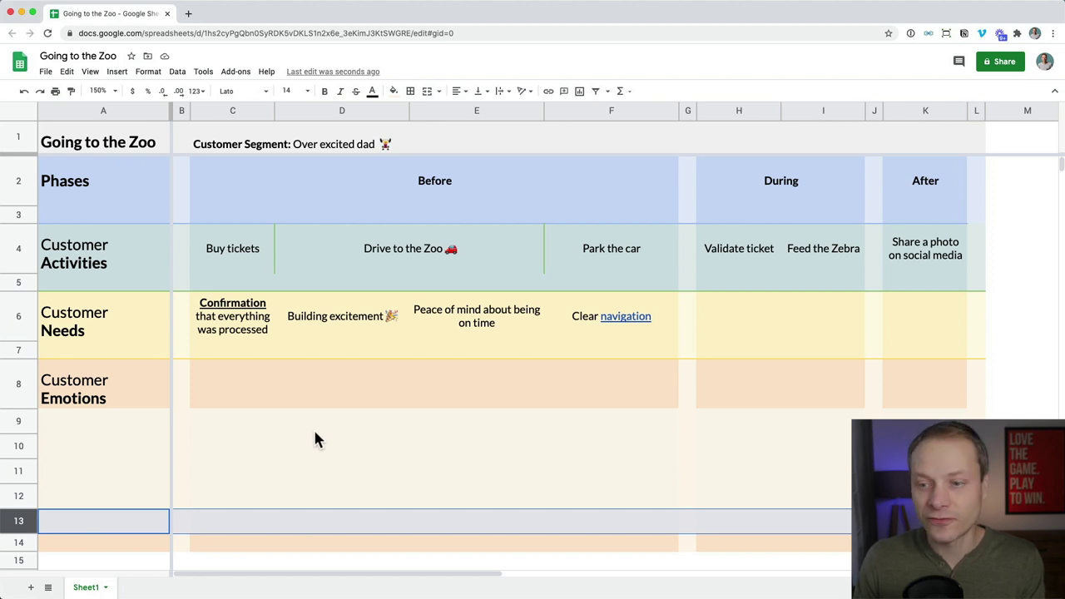
{"action": "left_click", "coordinate": [360, 439]}
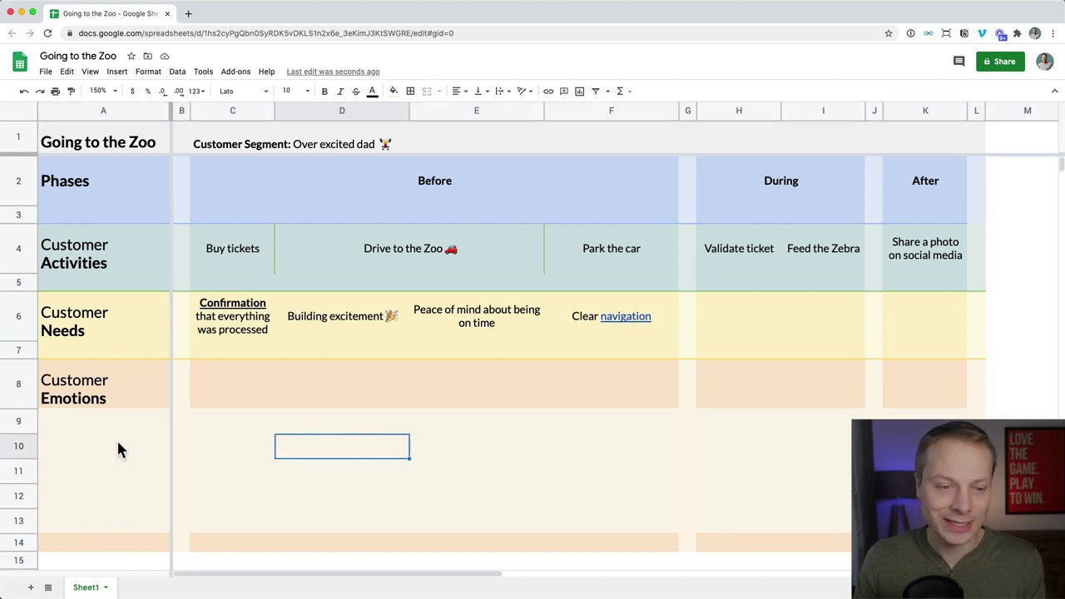
{"action": "left_click", "coordinate": [18, 422]}
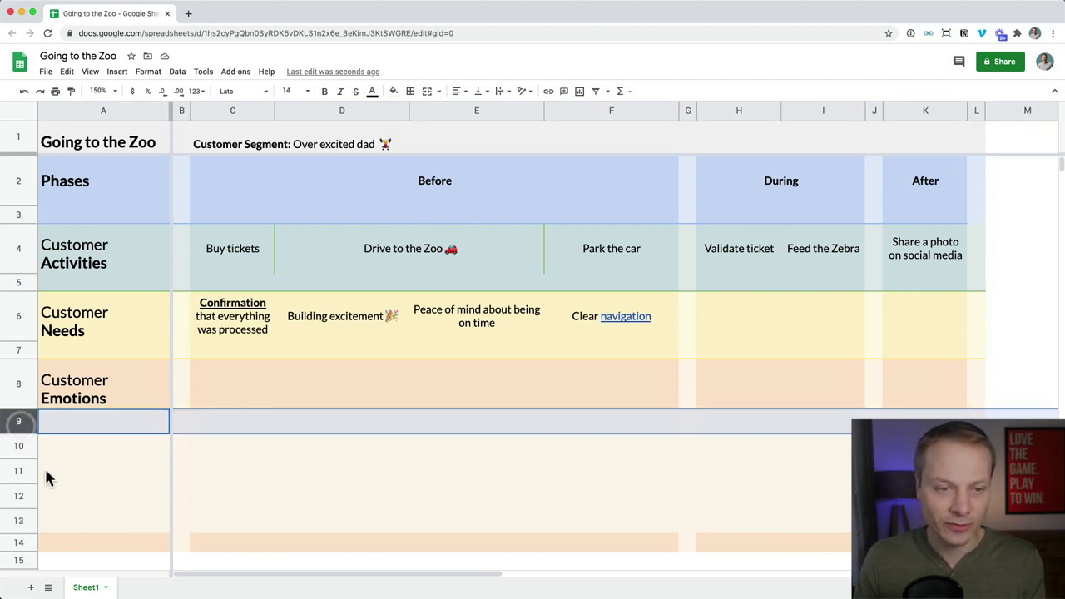
{"action": "left_click", "coordinate": [24, 519], "text": "shift"}
Resize rows 9–13 to 20 pixels each
{"action": "right_click", "coordinate": [24, 519]}
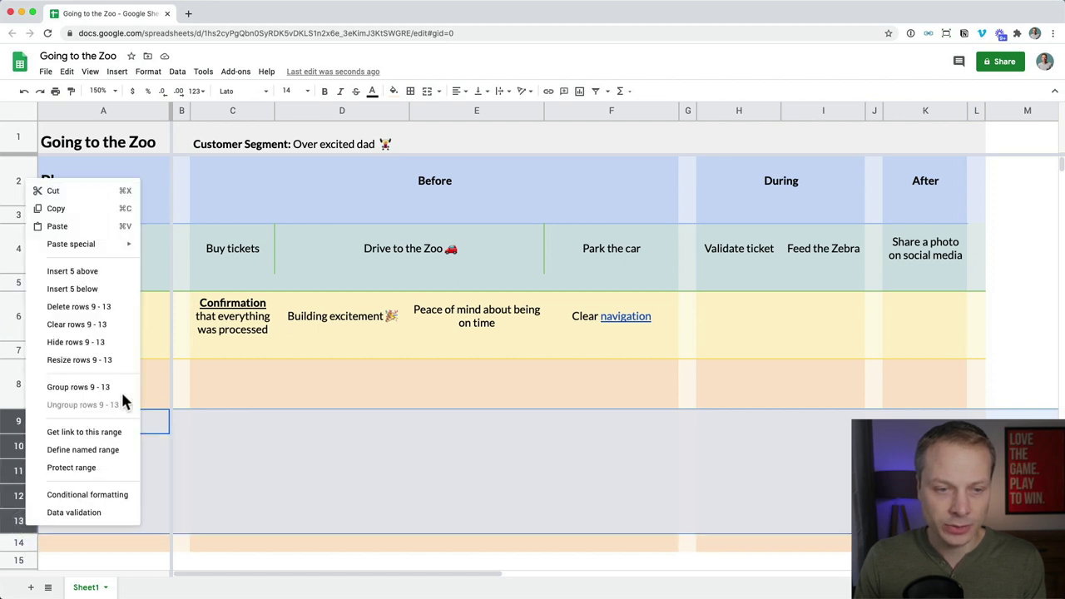
{"action": "left_click", "coordinate": [100, 359]}
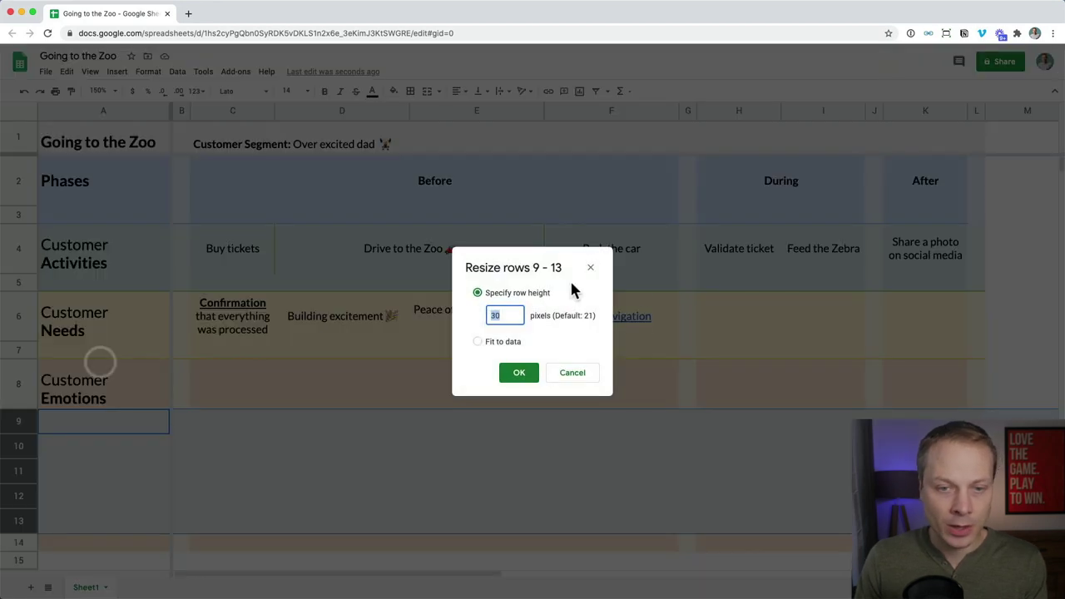
{"action": "type", "text": "20"}
{"action": "key", "text": "Return"}
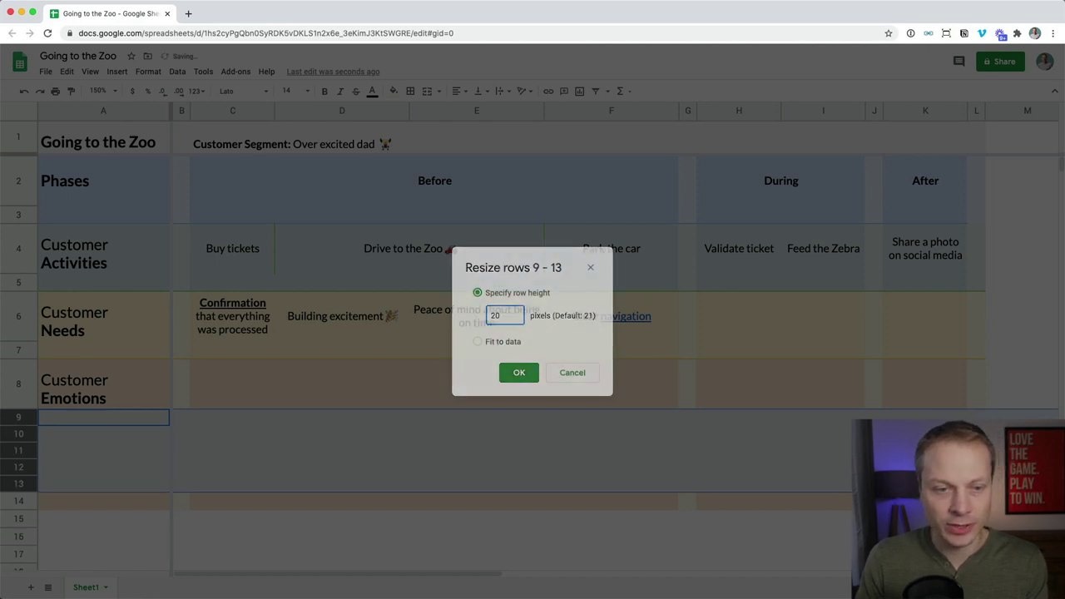
{"action": "left_click", "coordinate": [447, 450]}
{"action": "left_click", "coordinate": [88, 423]}
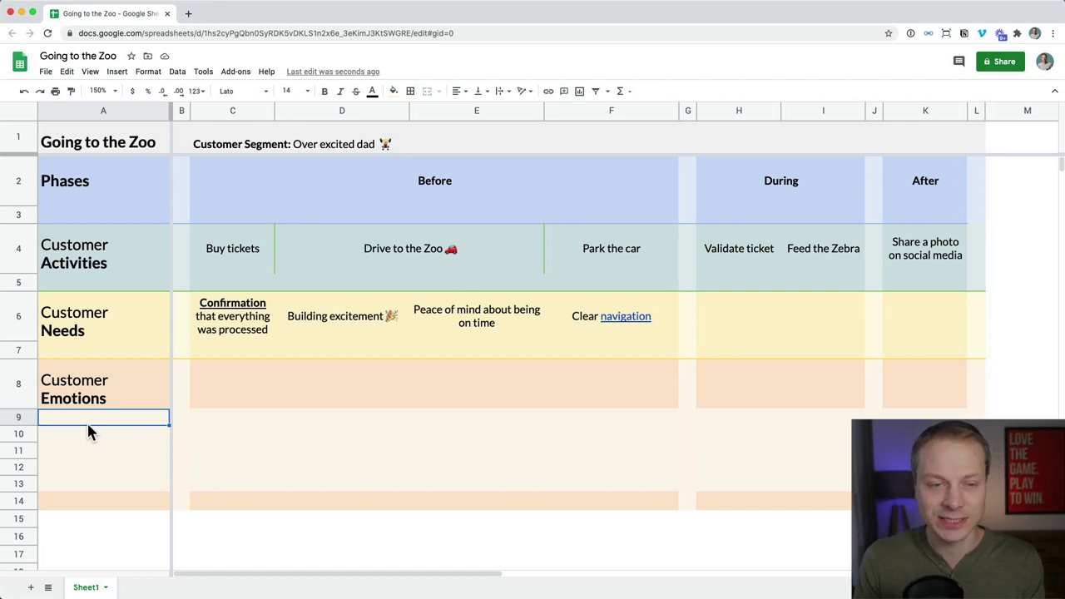
Put a grinning face emoji in A9 and centre-align A9:A13
{"action": "key", "text": "Return"}
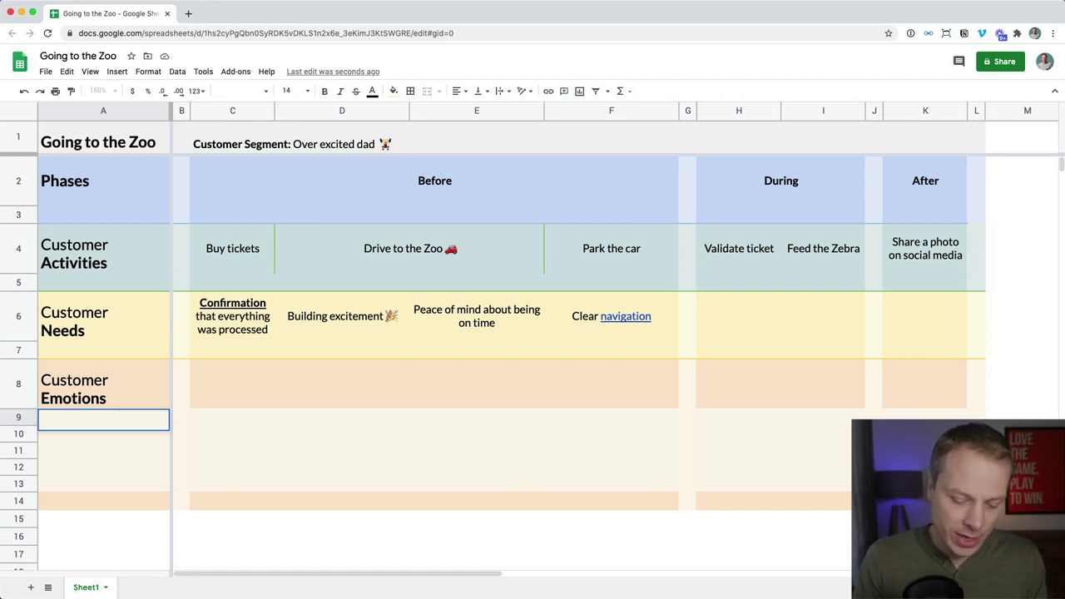
{"action": "key", "text": "ctrl+super+space"}
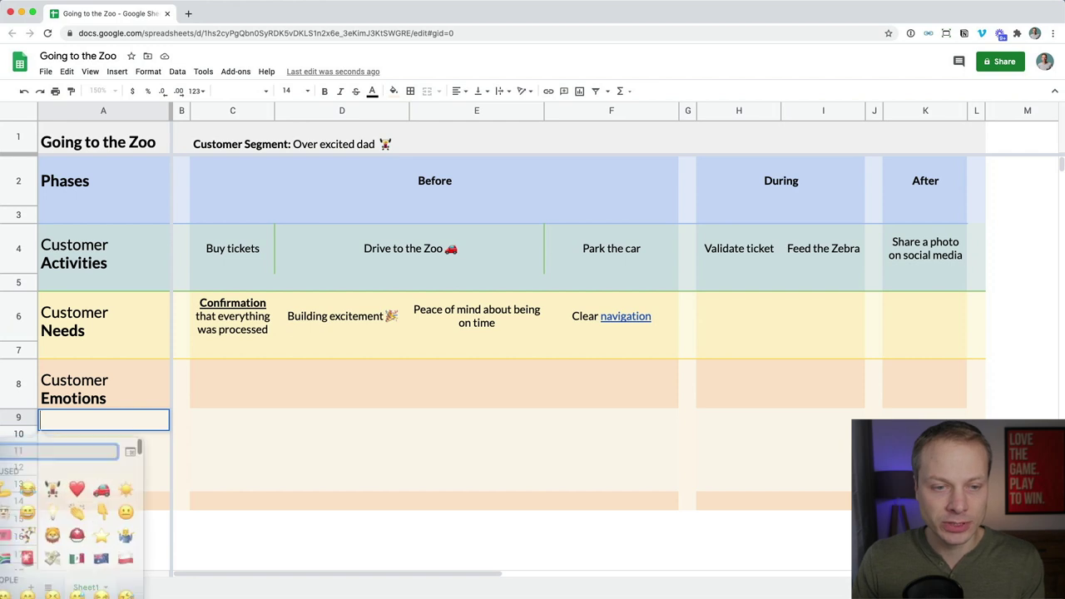
{"action": "left_click", "coordinate": [30, 500]}
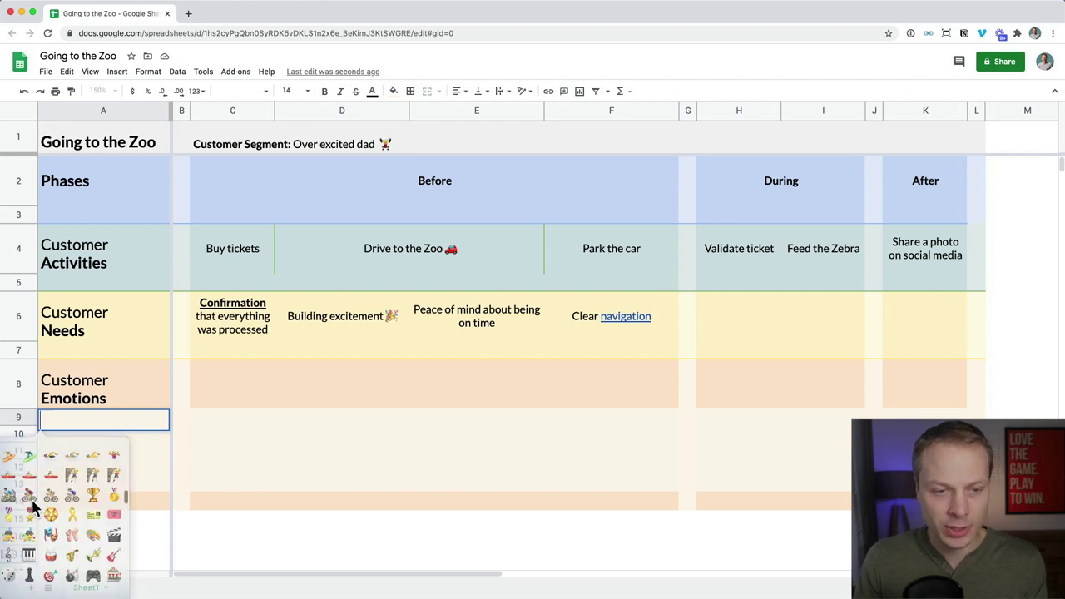
{"action": "key", "text": "Return"}
{"action": "key", "text": "Up"}
{"action": "key", "text": "shift+Down"}
{"action": "key", "text": "shift+Down"}
{"action": "key", "text": "shift+Down"}
{"action": "key", "text": "shift+Down"}
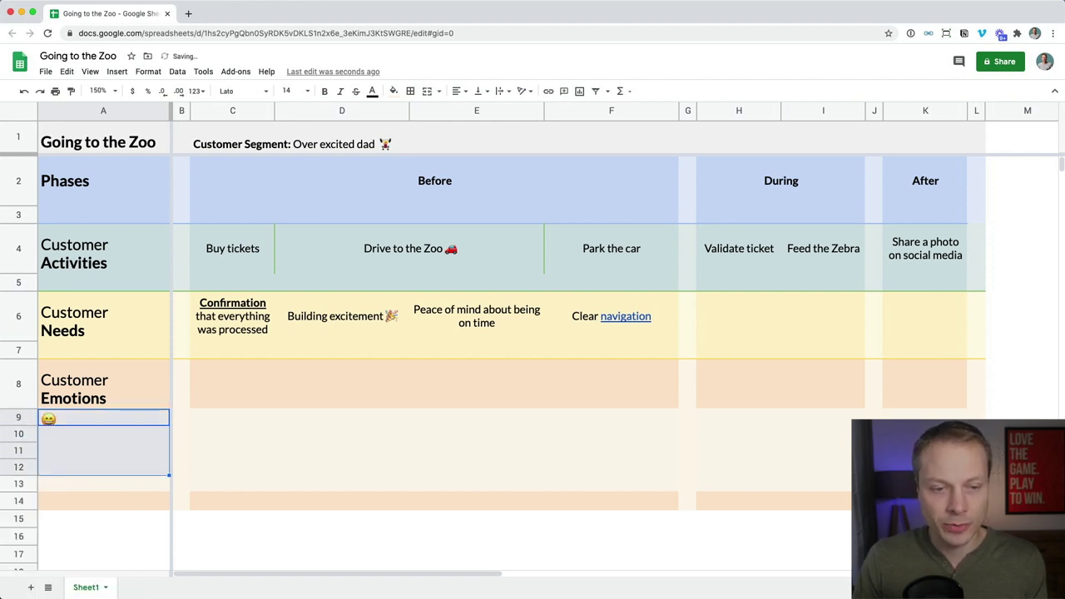
{"action": "left_click", "coordinate": [457, 91]}
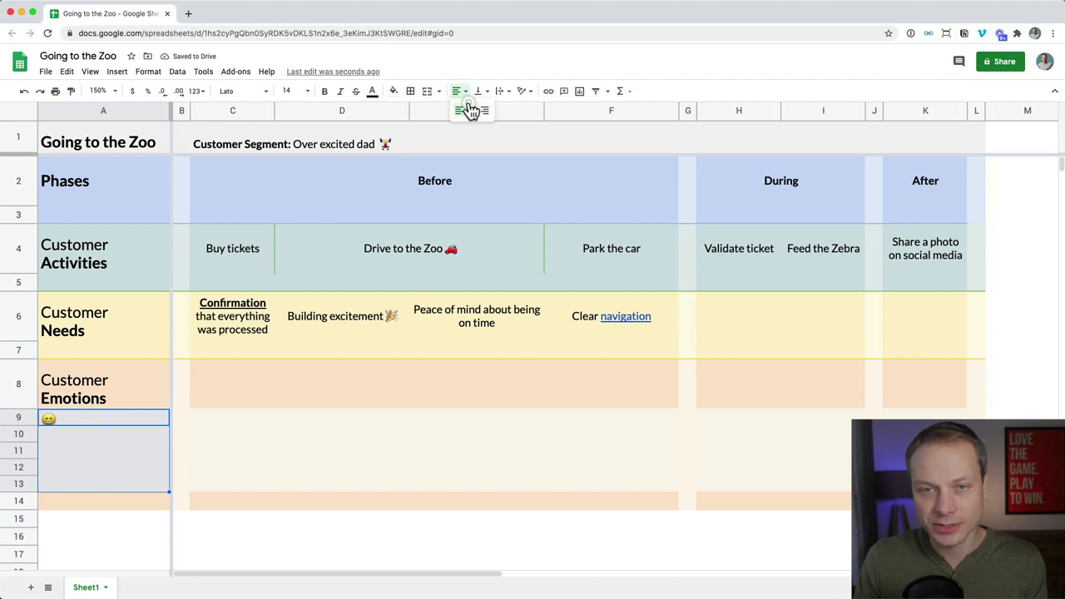
{"action": "left_click", "coordinate": [471, 111]}
Add a neutral face emoji in A11 and an angry face emoji in A13
{"action": "left_click", "coordinate": [101, 431]}
{"action": "key", "text": "Down"}
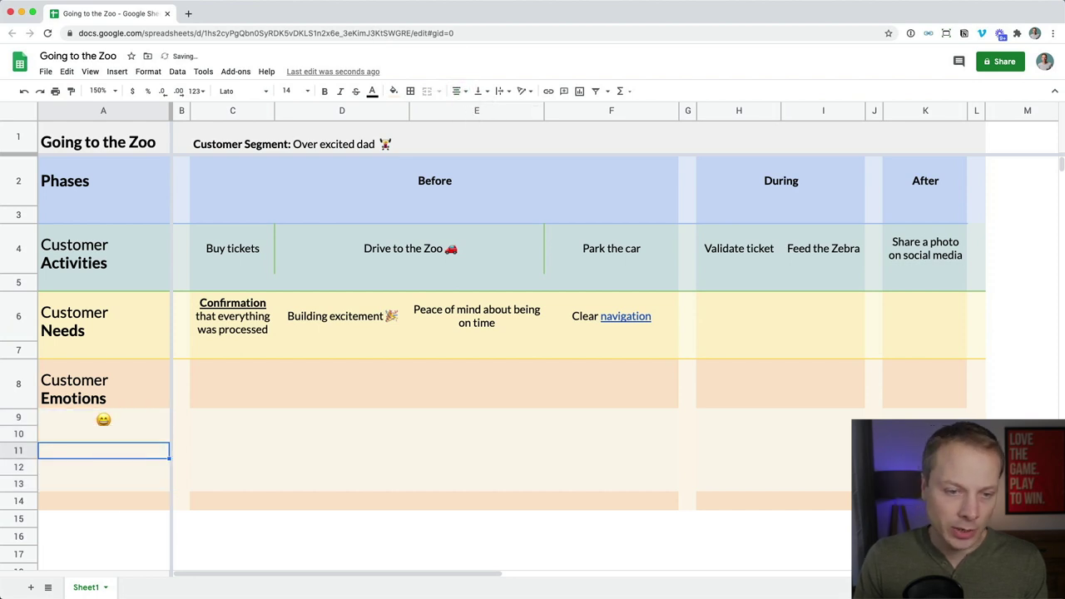
{"action": "key", "text": "Return"}
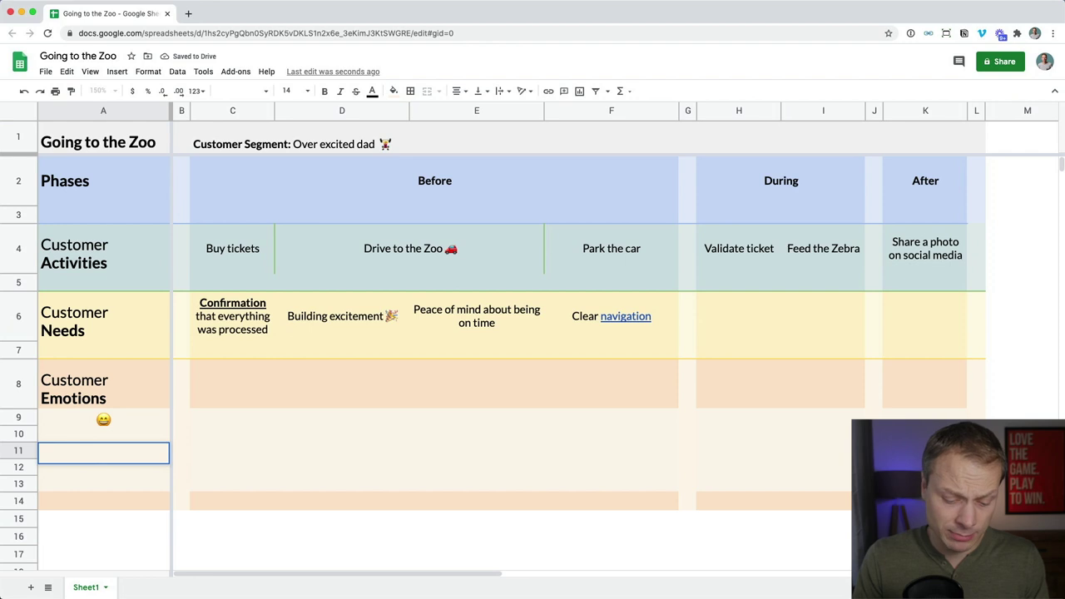
{"action": "key", "text": "ctrl+super+space"}
{"action": "scroll", "coordinate": [117, 522], "scroll_direction": "down", "scroll_amount": 5}
{"action": "scroll", "coordinate": [117, 522], "scroll_direction": "up", "scroll_amount": 5}
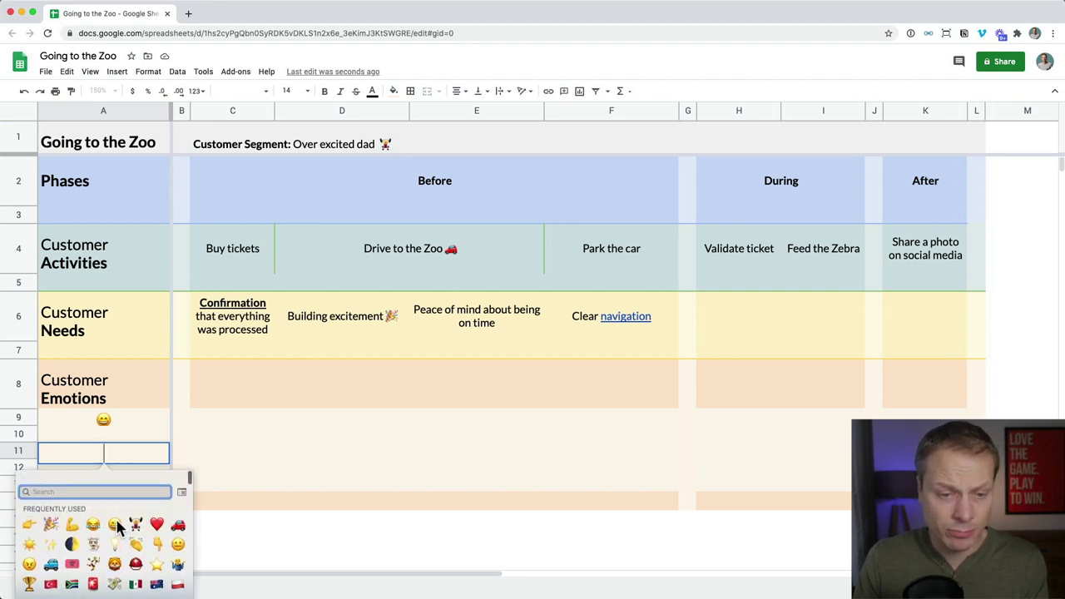
{"action": "left_click", "coordinate": [177, 539]}
{"action": "key", "text": "Return"}
{"action": "key", "text": "Return"}
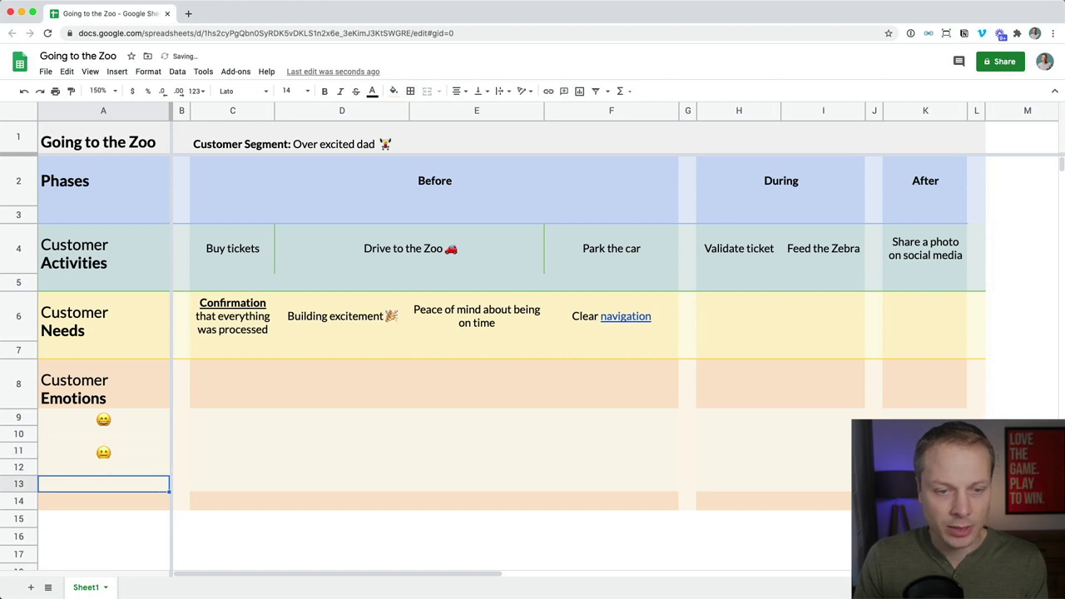
{"action": "key", "text": "ctrl+super+space"}
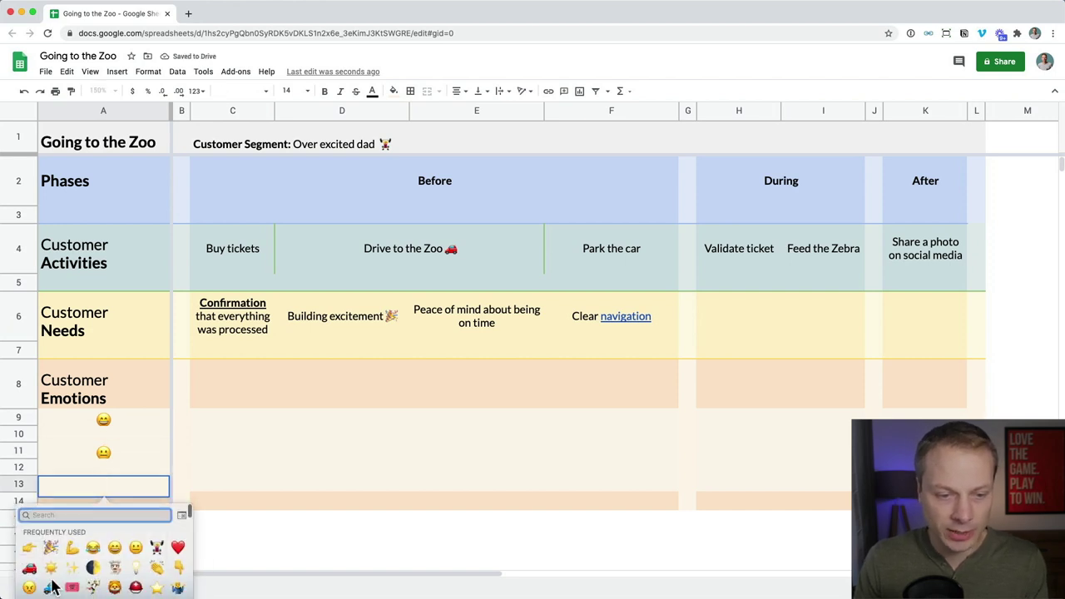
{"action": "left_click", "coordinate": [29, 588]}
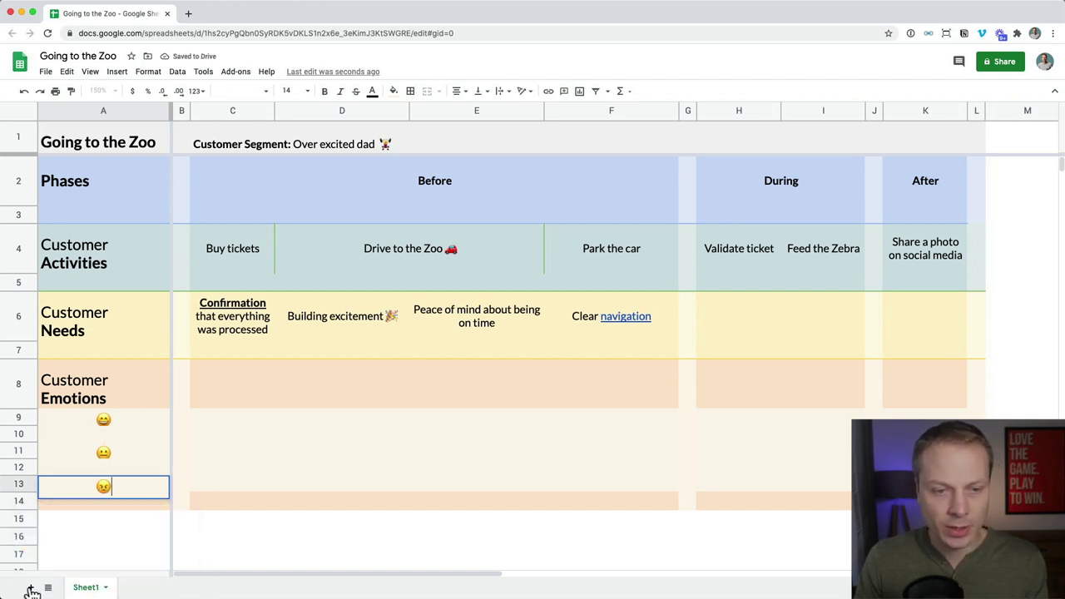
{"action": "key", "text": "Return"}
{"action": "left_click", "coordinate": [182, 467]}
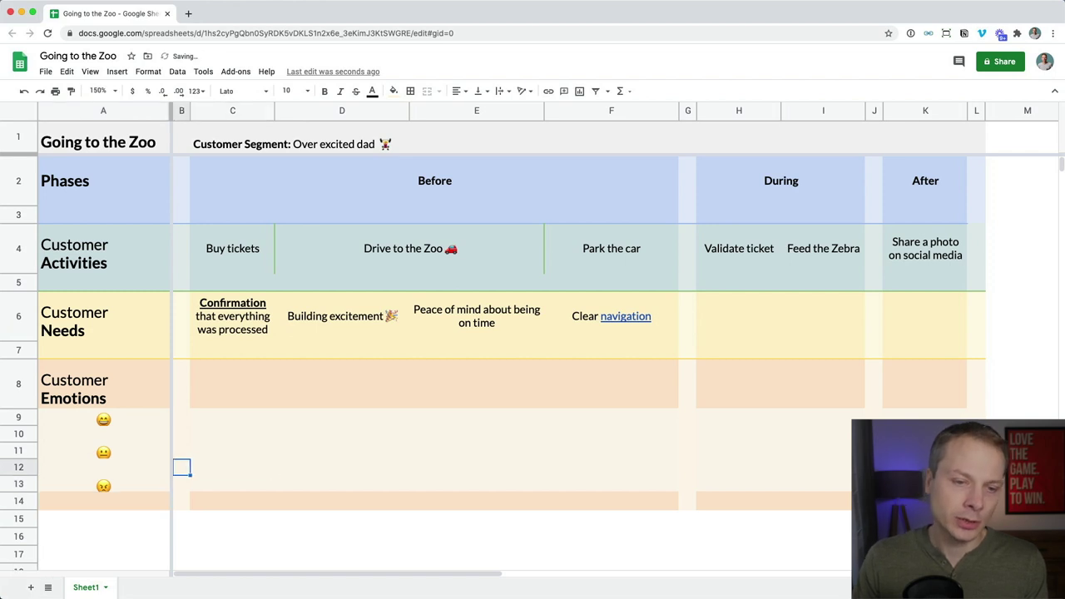
Set the emoji cells A9:A13 to font size 10
{"action": "left_click", "coordinate": [20, 418]}
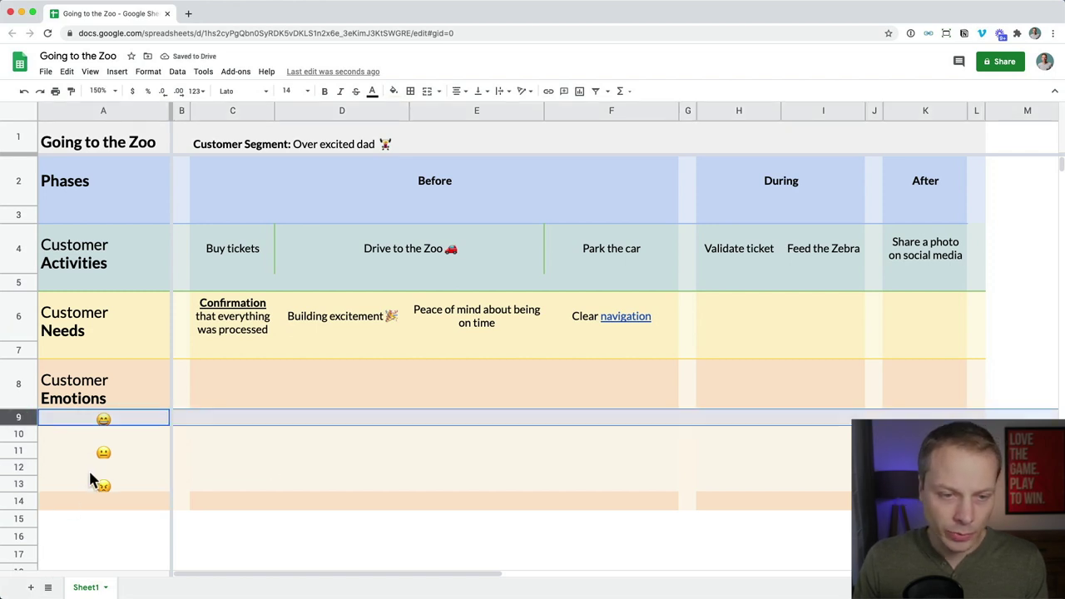
{"action": "left_click", "coordinate": [129, 421]}
{"action": "key", "text": "shift+Down"}
{"action": "key", "text": "shift+Down"}
{"action": "key", "text": "shift+Down"}
{"action": "key", "text": "shift+Down"}
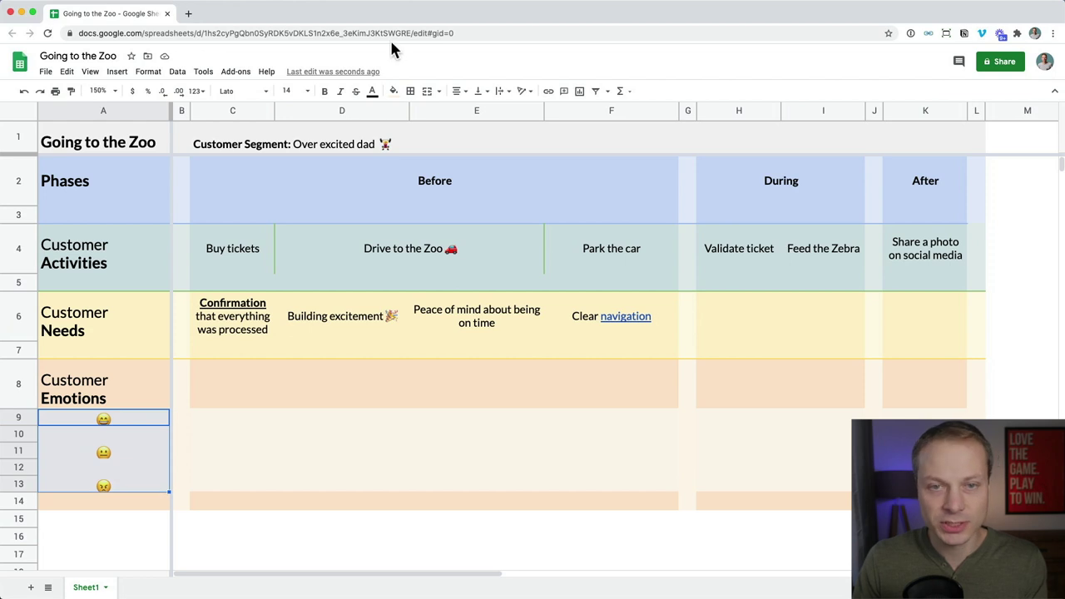
{"action": "left_click", "coordinate": [307, 91]}
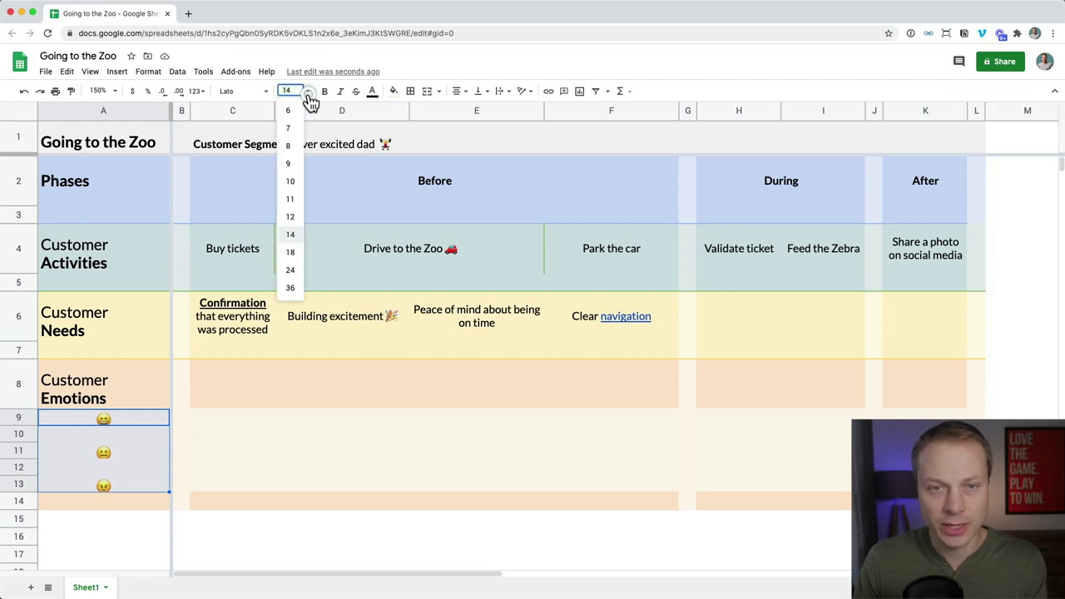
{"action": "left_click", "coordinate": [289, 181]}
{"action": "left_click", "coordinate": [264, 397]}
{"action": "left_click", "coordinate": [261, 457]}
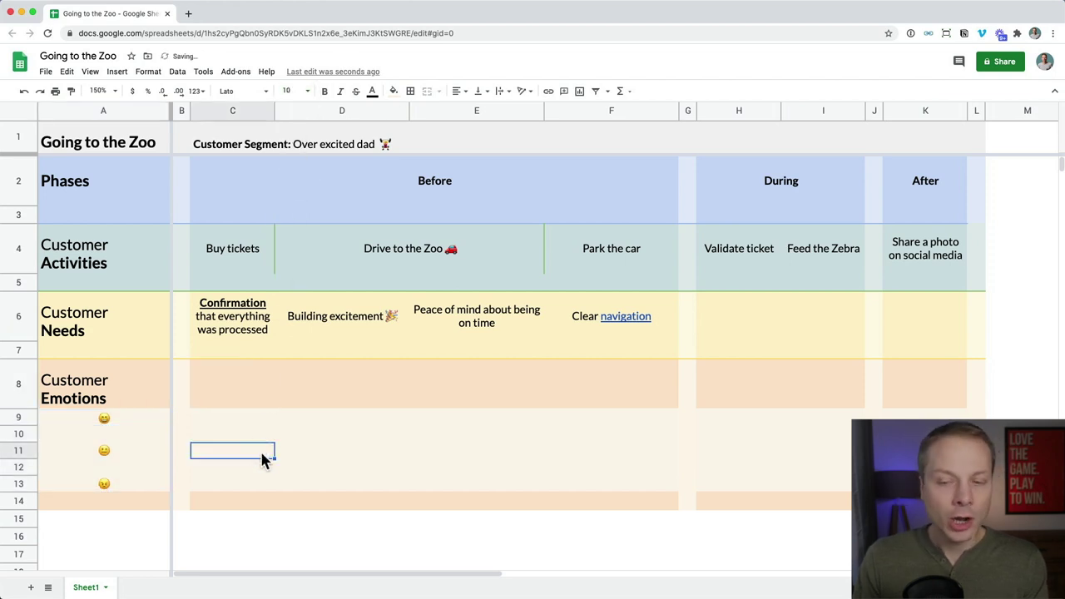
{"action": "key", "text": "Right"}
{"action": "key", "text": "Right"}
{"action": "left_click", "coordinate": [232, 450]}
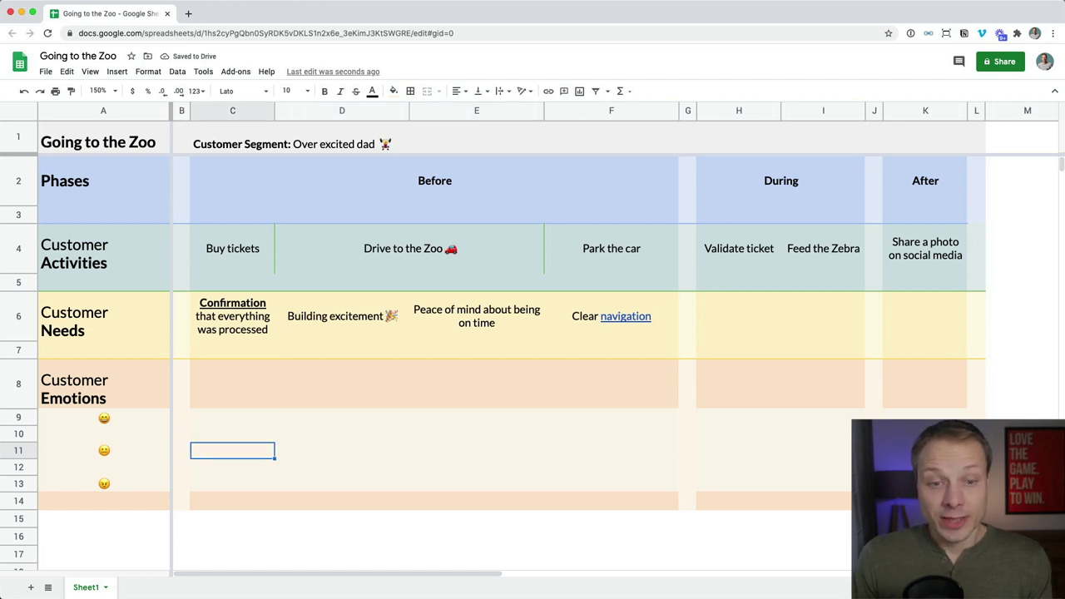
{"action": "left_click", "coordinate": [232, 433]}
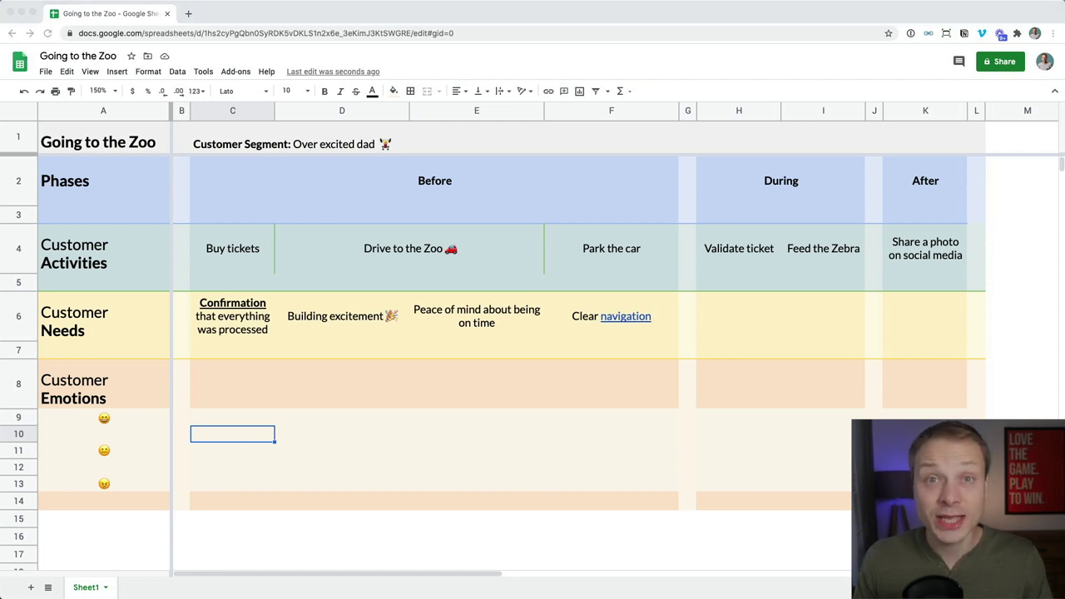
Try out a light red fill on C13 and a green fill on D9
{"action": "left_click", "coordinate": [231, 479]}
{"action": "left_click", "coordinate": [227, 483]}
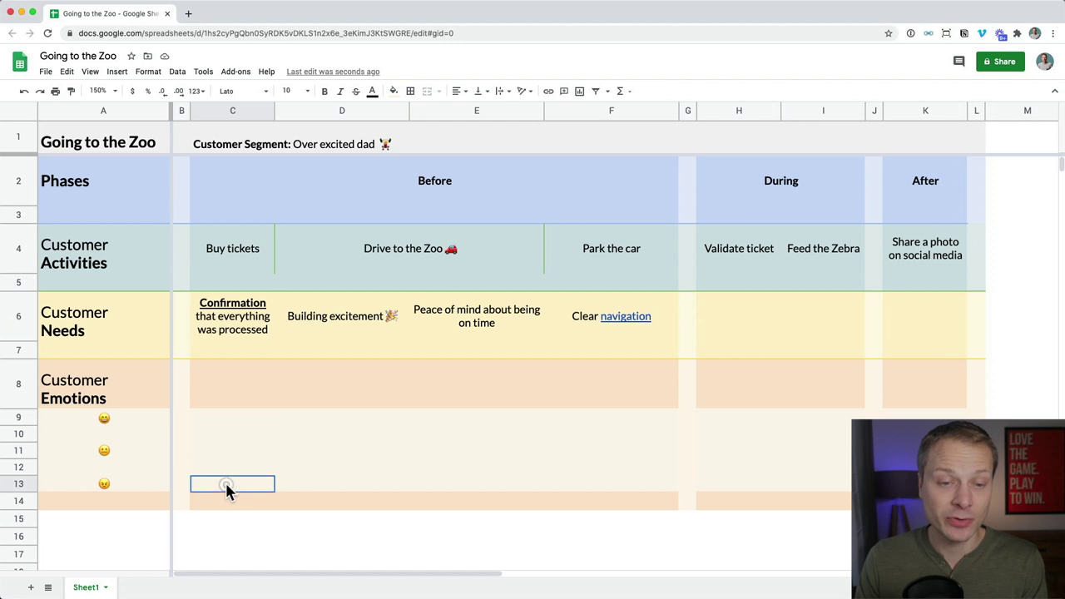
{"action": "left_click", "coordinate": [394, 91]}
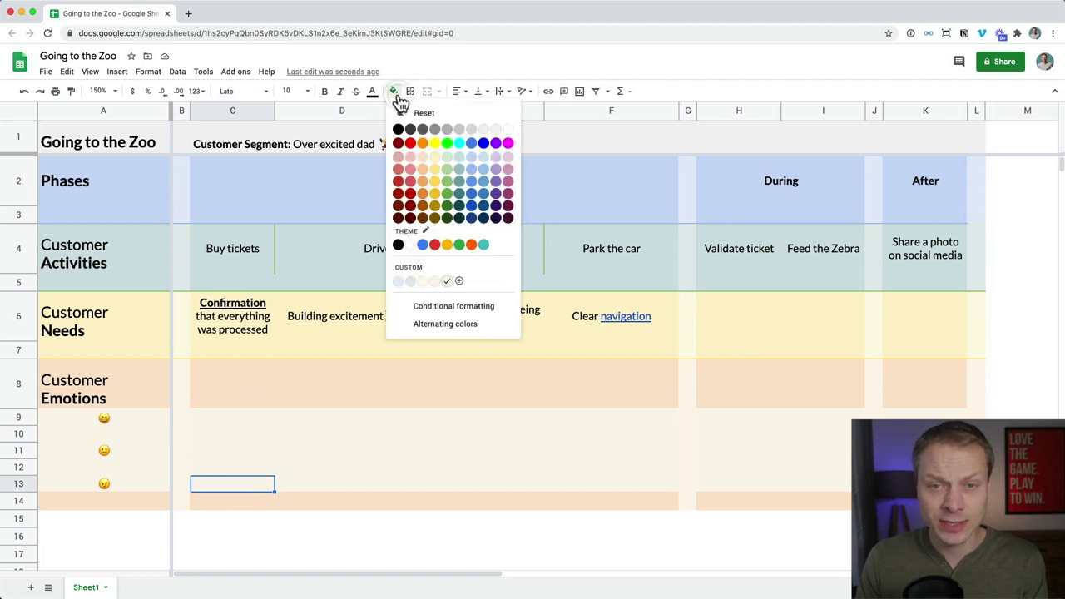
{"action": "left_click", "coordinate": [410, 193]}
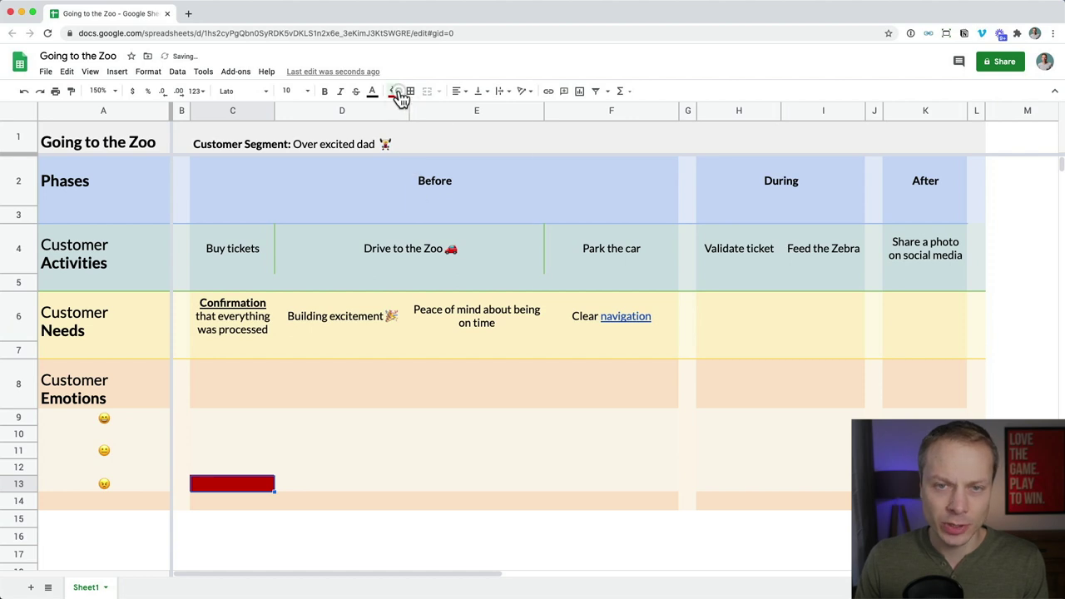
{"action": "left_click", "coordinate": [398, 94]}
{"action": "left_click", "coordinate": [408, 176]}
{"action": "key", "text": "Up"}
{"action": "key", "text": "Up"}
{"action": "key", "text": "Up"}
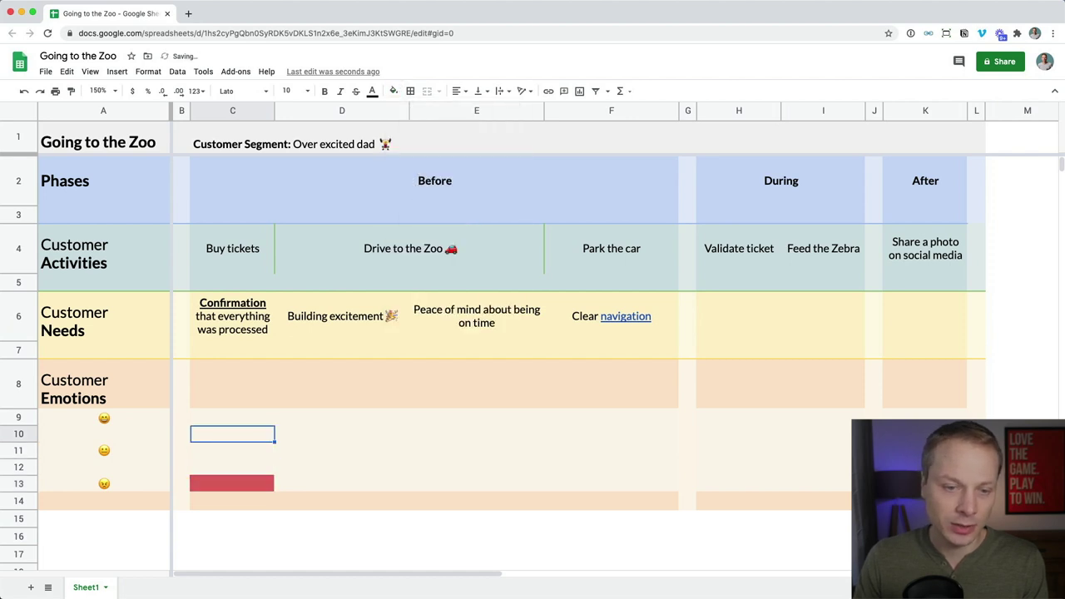
{"action": "left_click", "coordinate": [341, 417]}
{"action": "left_click", "coordinate": [393, 91]}
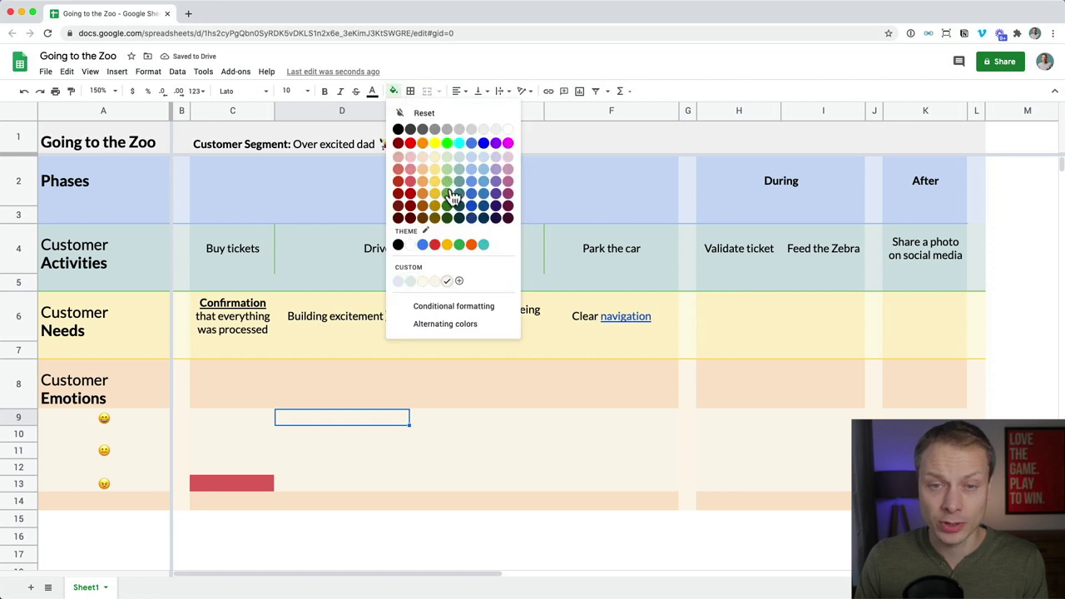
{"action": "left_click", "coordinate": [452, 194]}
Review the emotion rows and reset D9's green fill to none
{"action": "left_click", "coordinate": [232, 265]}
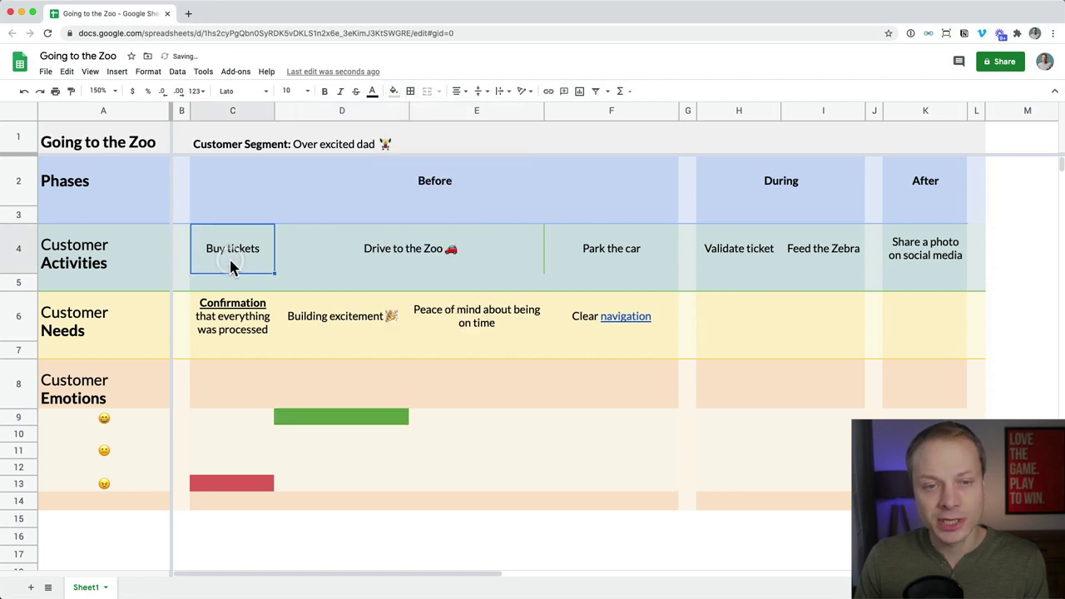
{"action": "key", "text": "Down"}
{"action": "key", "text": "Down"}
{"action": "key", "text": "Down"}
{"action": "key", "text": "Down"}
{"action": "key", "text": "Down"}
{"action": "key", "text": "Down"}
{"action": "key", "text": "Down"}
{"action": "key", "text": "Down"}
{"action": "key", "text": "Down"}
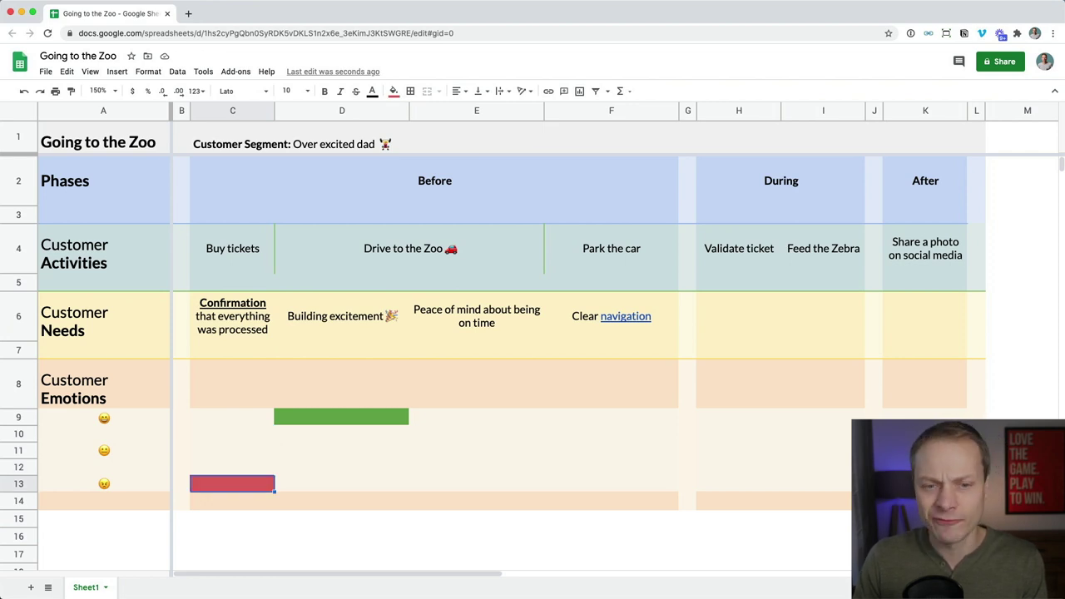
{"action": "key", "text": "Right"}
{"action": "key", "text": "Up"}
{"action": "key", "text": "Up"}
{"action": "key", "text": "Up"}
{"action": "key", "text": "Up"}
{"action": "key", "text": "Up"}
{"action": "key", "text": "Up"}
{"action": "key", "text": "Up"}
{"action": "key", "text": "Down"}
{"action": "key", "text": "Down"}
{"action": "key", "text": "Down"}
{"action": "key", "text": "Down"}
{"action": "key", "text": "Up"}
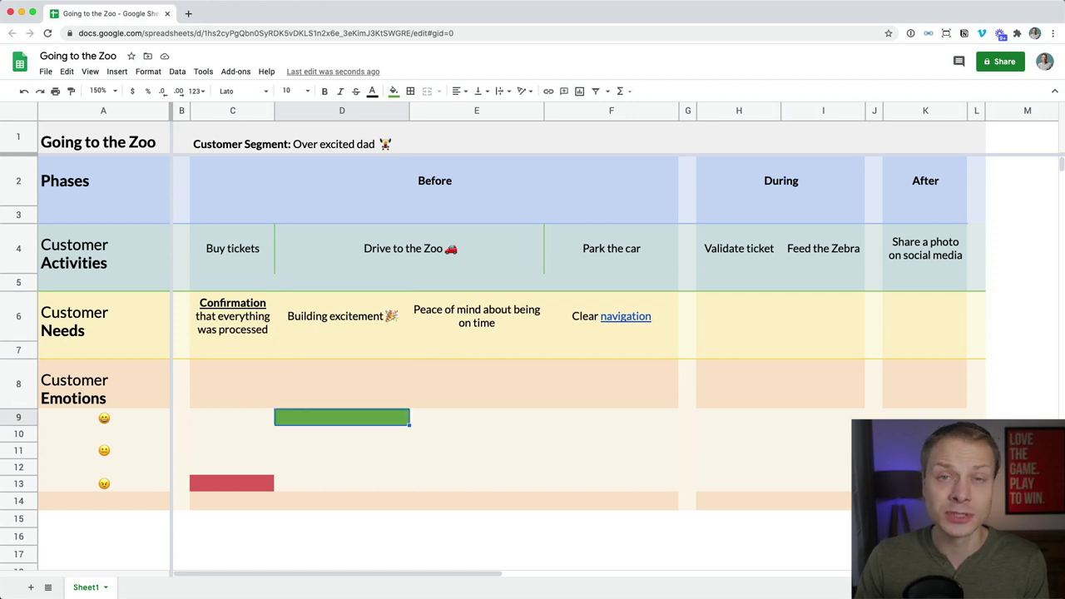
{"action": "key", "text": "Right"}
{"action": "key", "text": "Down"}
{"action": "key", "text": "Down"}
{"action": "key", "text": "Right"}
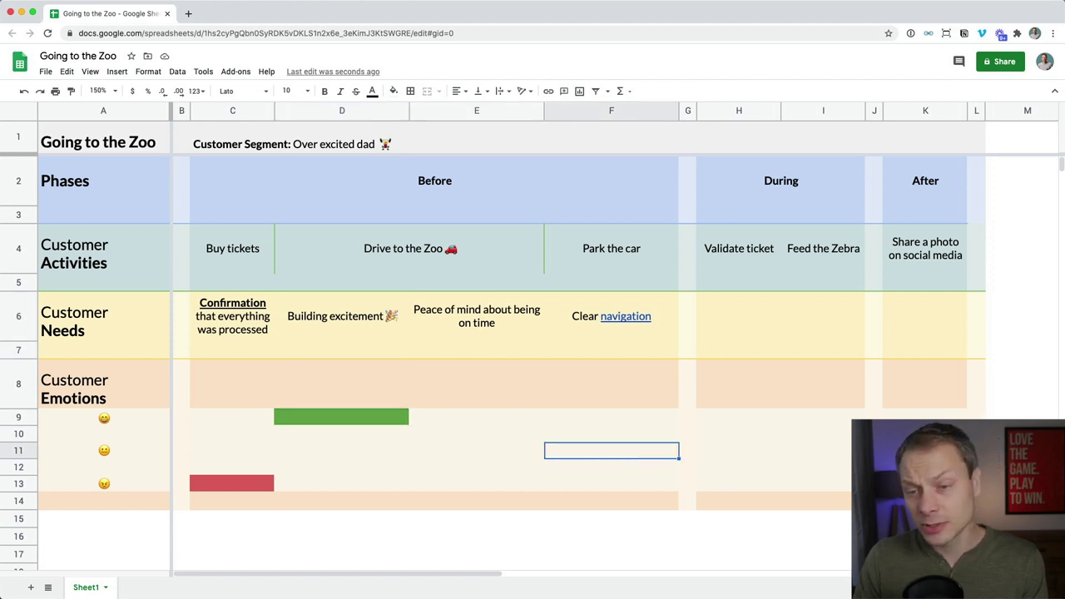
{"action": "key", "text": "Left"}
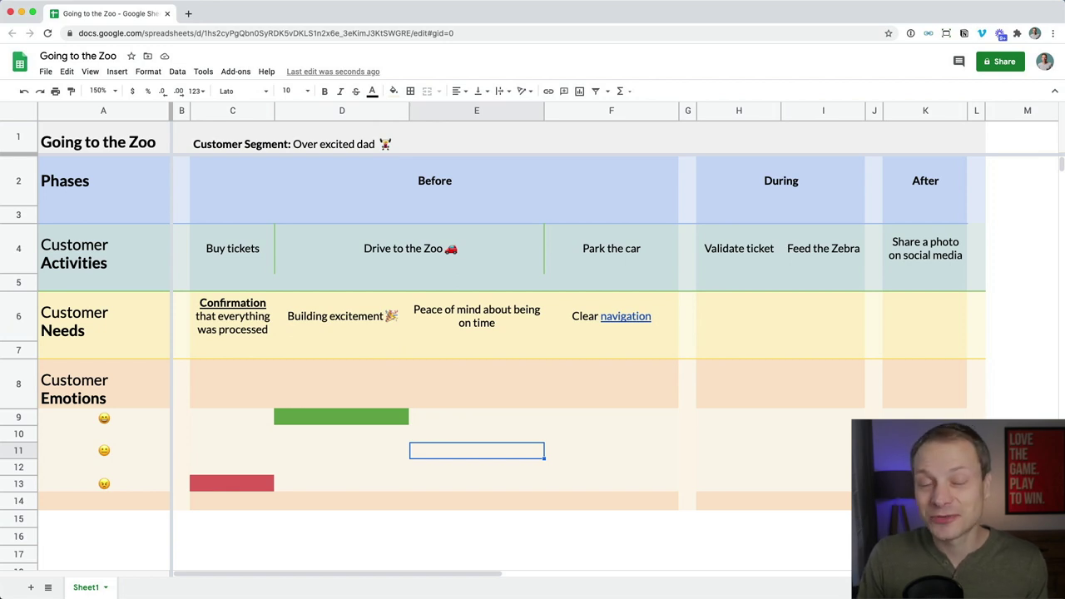
{"action": "key", "text": "Left"}
{"action": "key", "text": "Up"}
{"action": "key", "text": "Up"}
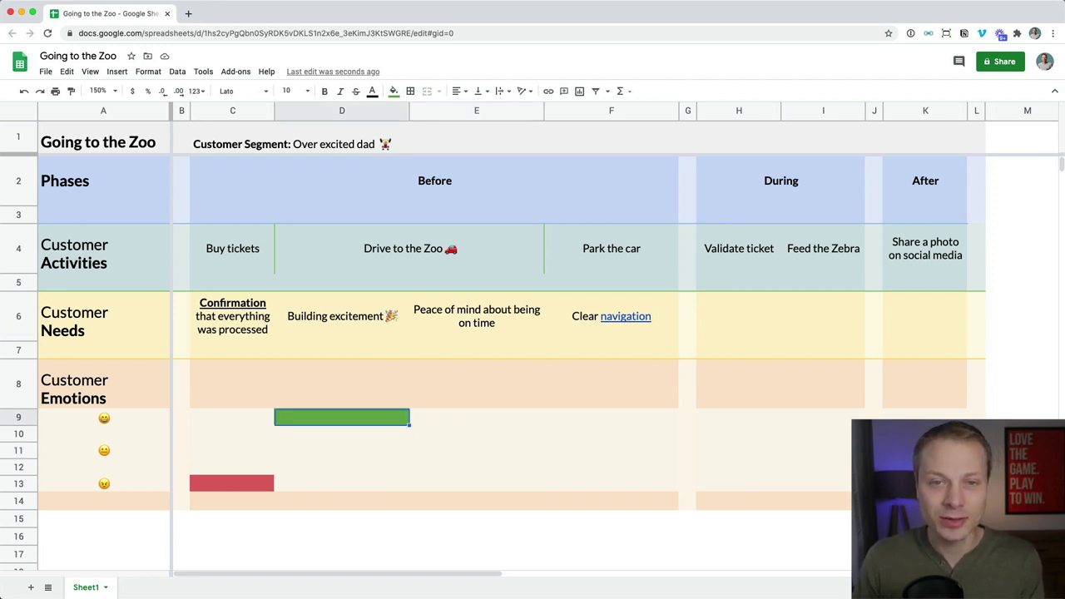
{"action": "left_click", "coordinate": [394, 92]}
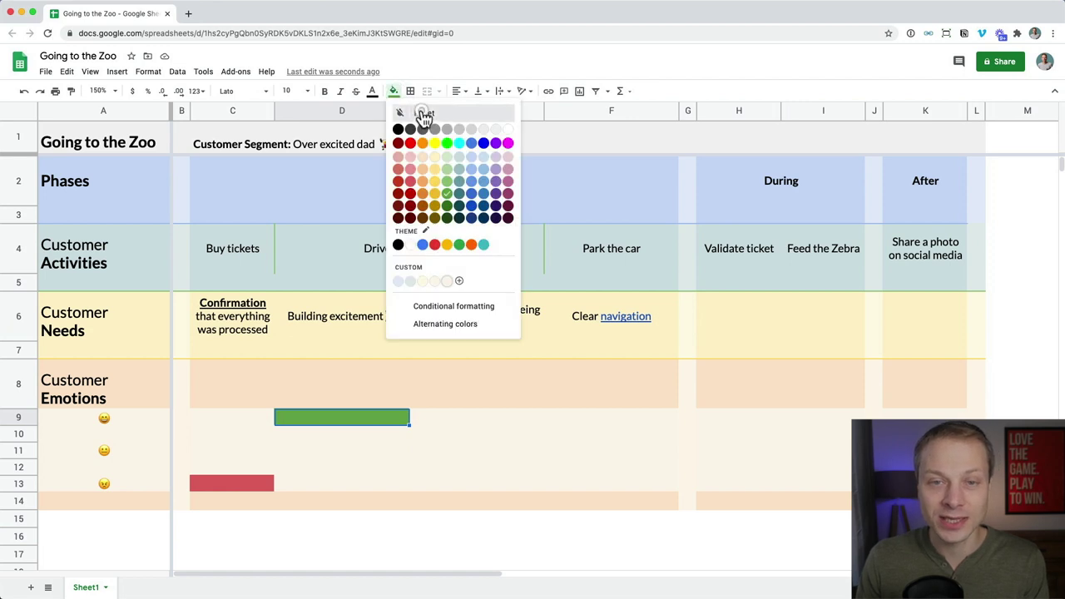
{"action": "left_click", "coordinate": [421, 111]}
Reset the red fill on C13, undo once, and return to C9
{"action": "left_click", "coordinate": [233, 492]}
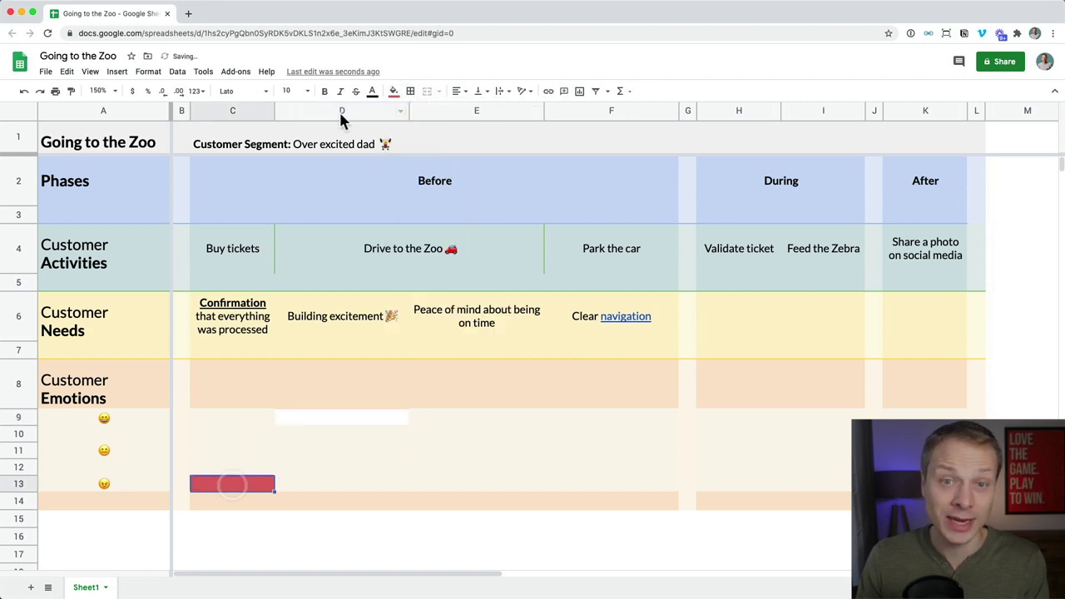
{"action": "left_click", "coordinate": [395, 91]}
{"action": "left_click", "coordinate": [426, 114]}
{"action": "left_click", "coordinate": [247, 420]}
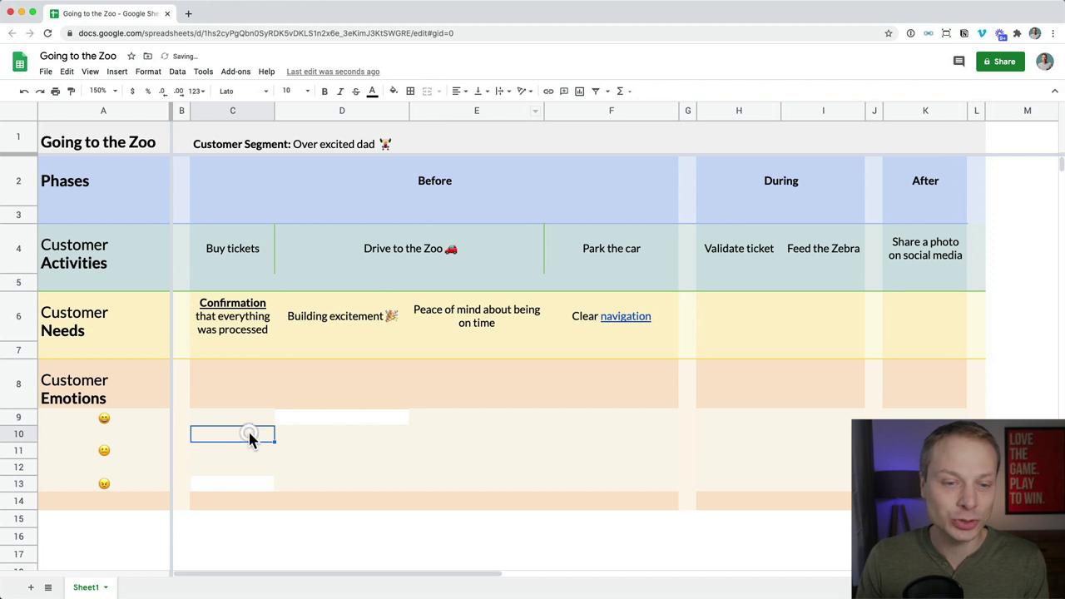
{"action": "key", "text": "ctrl+z"}
{"action": "key", "text": "ctrl+z"}
{"action": "key", "text": "ctrl+z"}
{"action": "key", "text": "ctrl+z"}
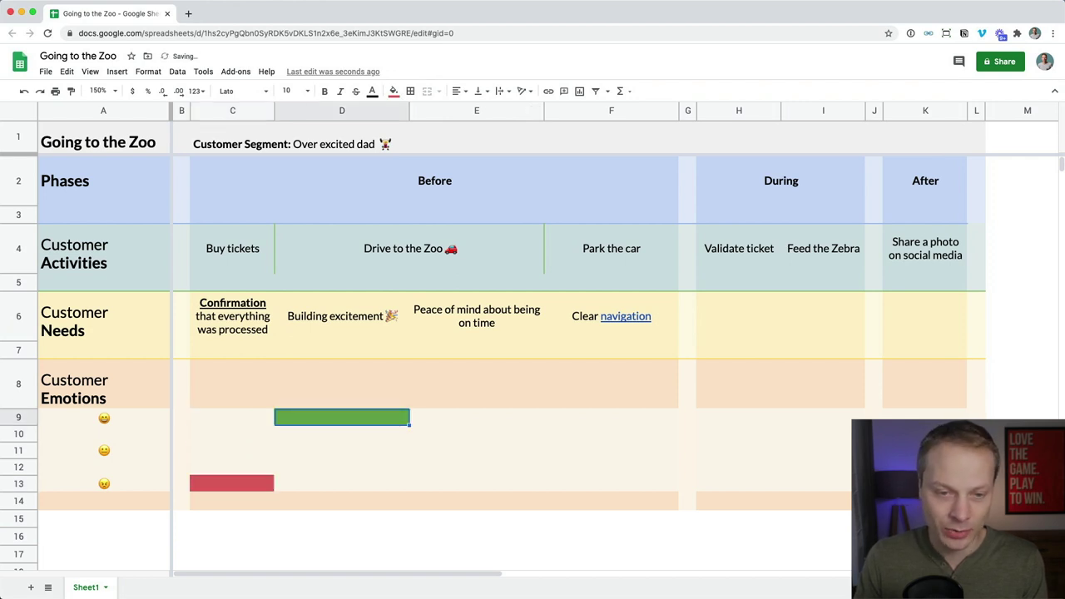
{"action": "key", "text": "Up"}
{"action": "key", "text": "Up"}
{"action": "key", "text": "Up"}
{"action": "key", "text": "Up"}
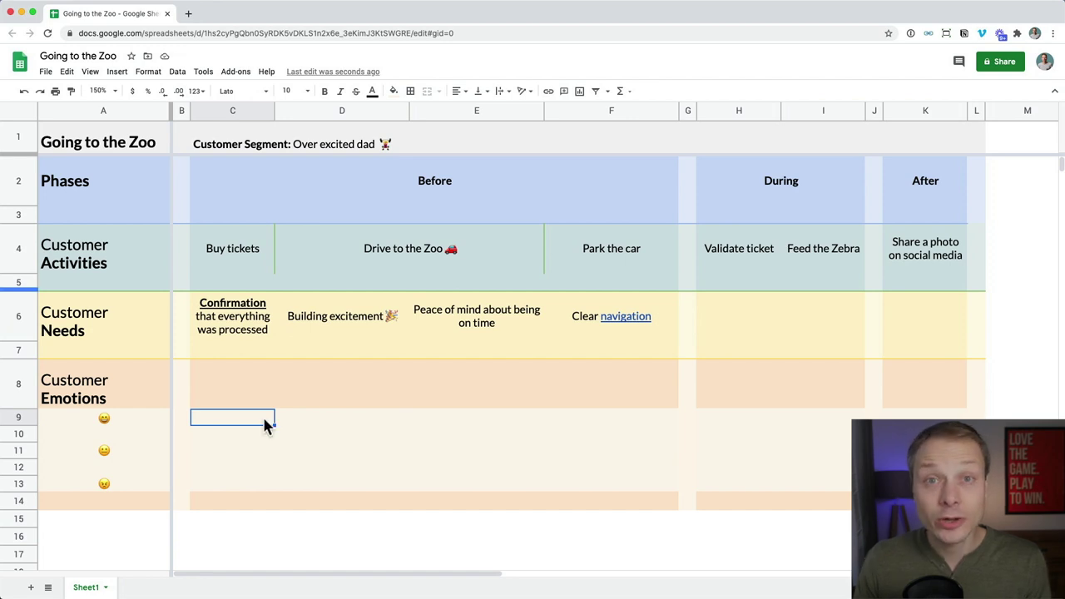
{"action": "left_click", "coordinate": [394, 91]}
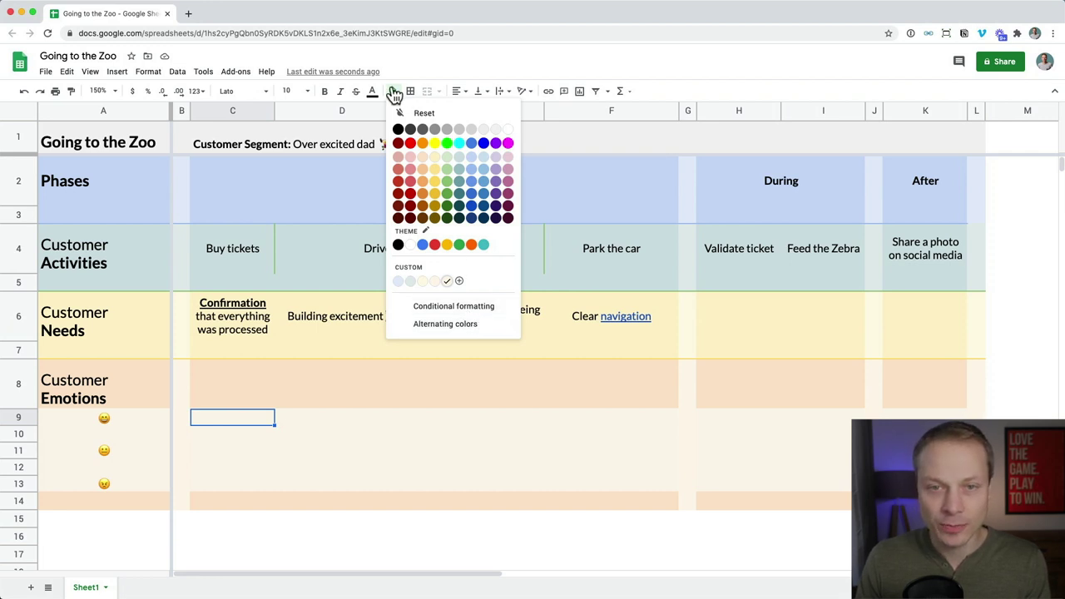
Create a 'Text contains' conditional format rule with green fill for the row 9 cells
{"action": "left_click", "coordinate": [491, 308]}
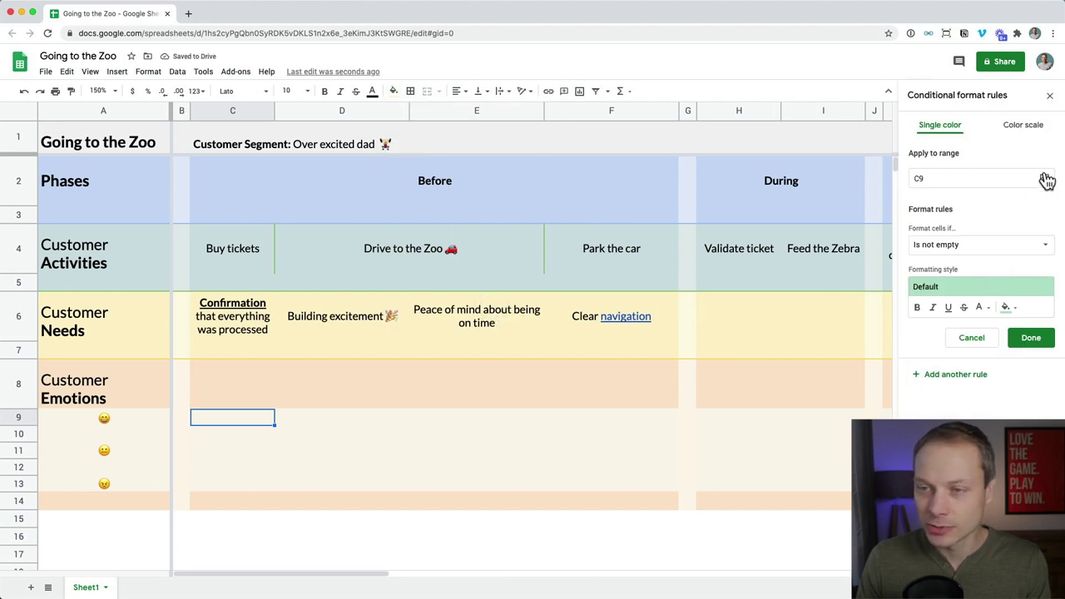
{"action": "left_click", "coordinate": [993, 245]}
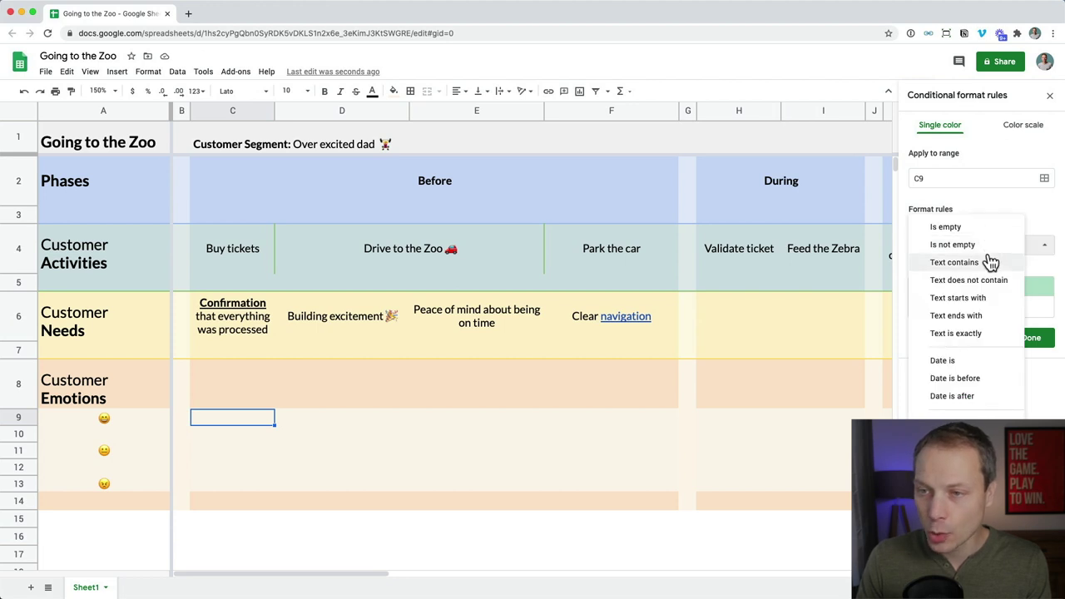
{"action": "left_click", "coordinate": [986, 264]}
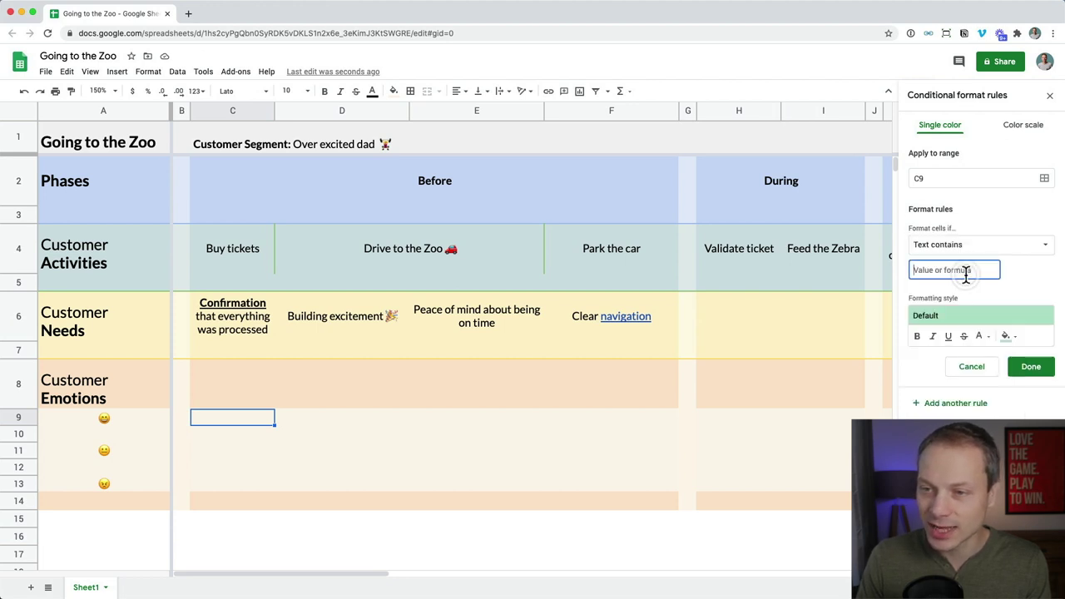
{"action": "left_click", "coordinate": [1007, 340]}
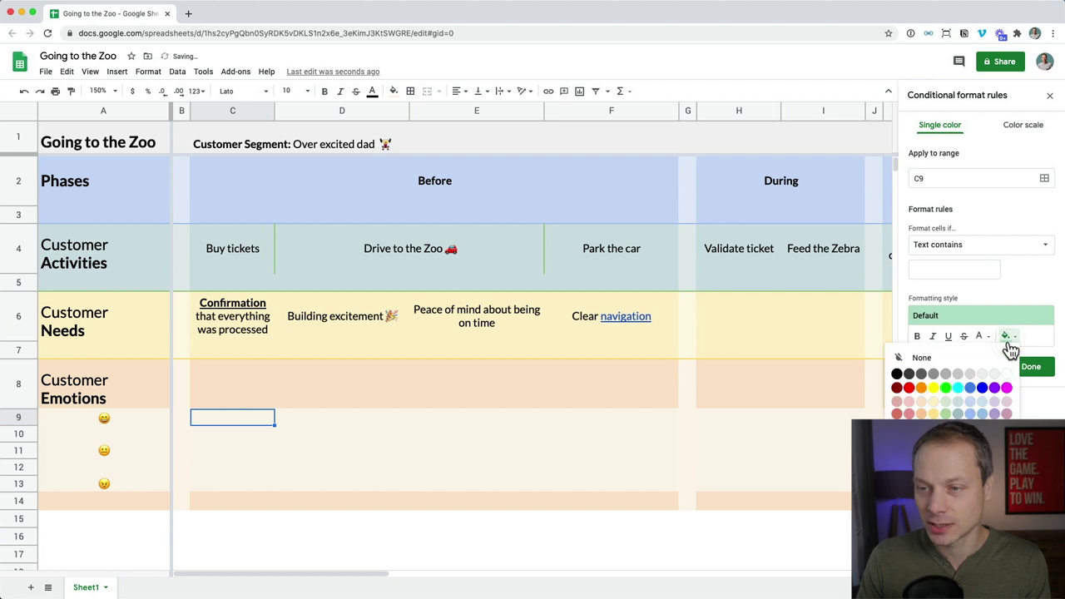
{"action": "left_click", "coordinate": [945, 440]}
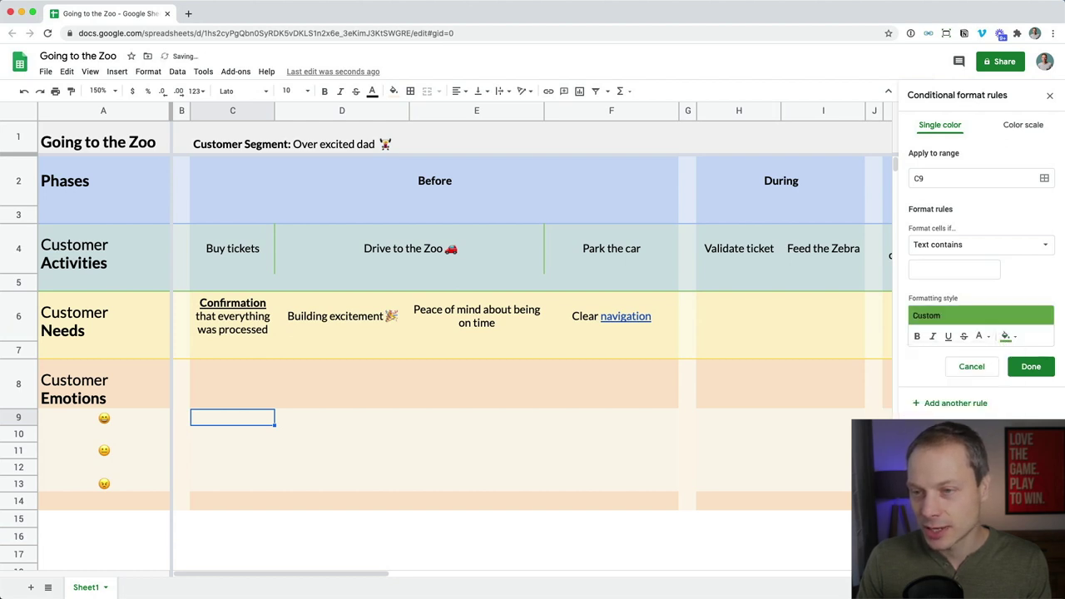
{"action": "left_click", "coordinate": [1031, 367]}
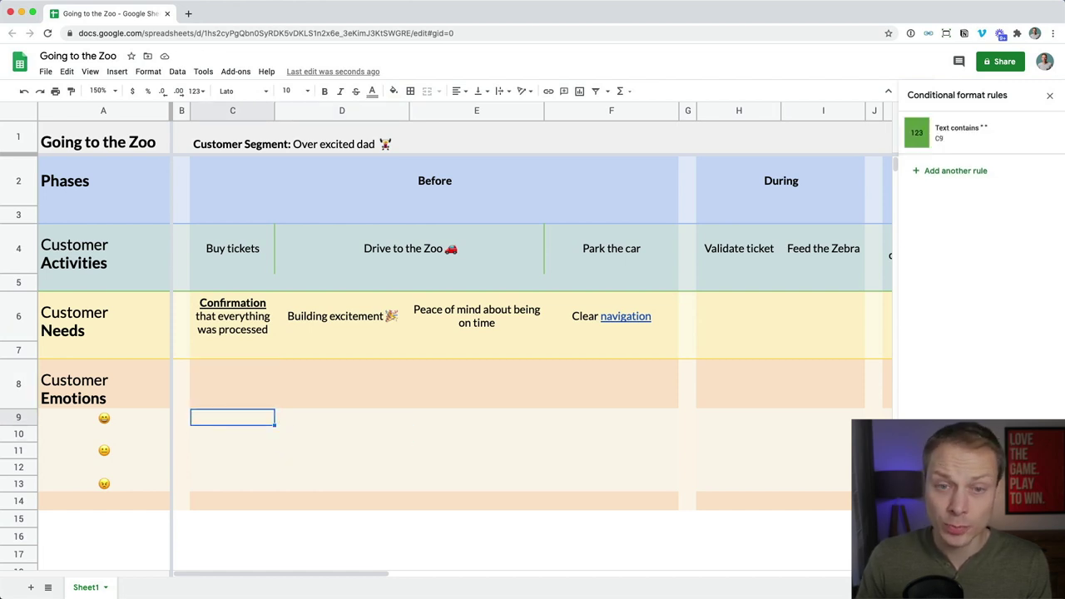
{"action": "key", "text": "Return"}
{"action": "key", "text": "Return"}
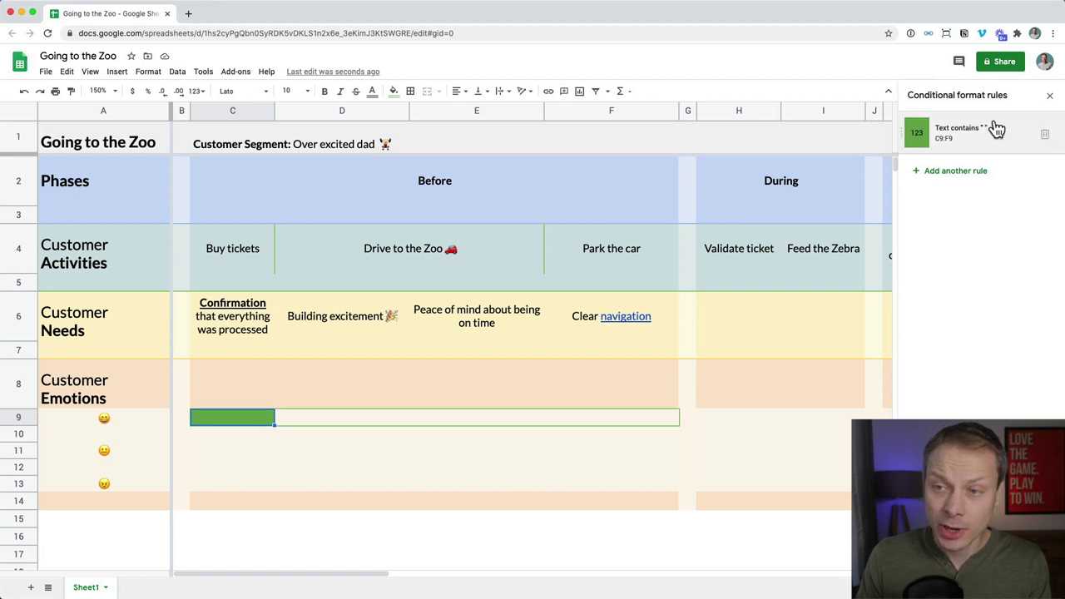
Widen the green conditional rule's range to C9:L9
{"action": "left_click", "coordinate": [977, 140]}
{"action": "left_click", "coordinate": [958, 177]}
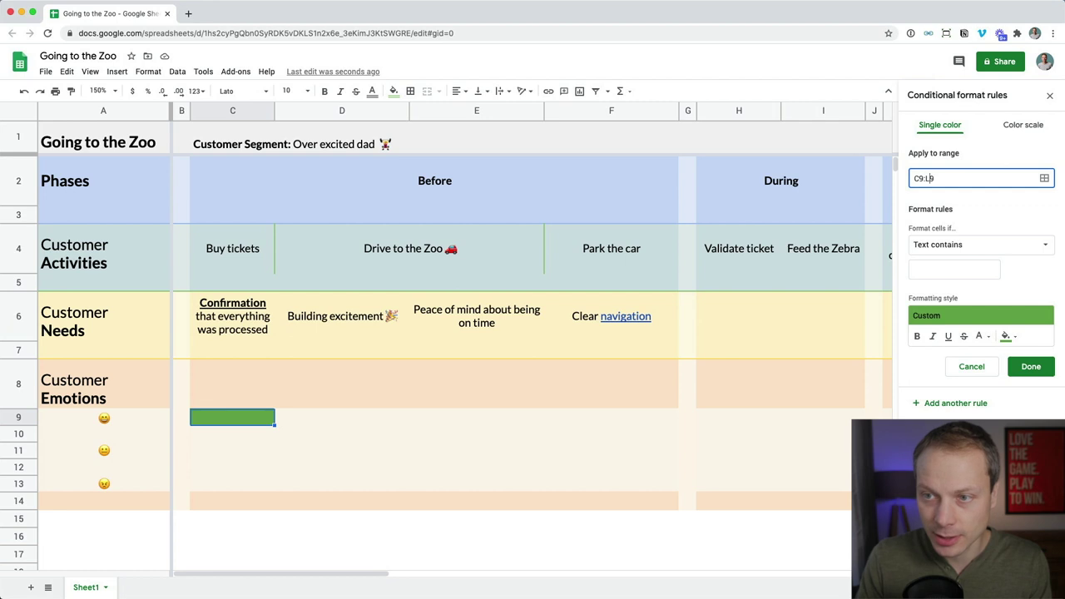
{"action": "left_click", "coordinate": [1033, 370]}
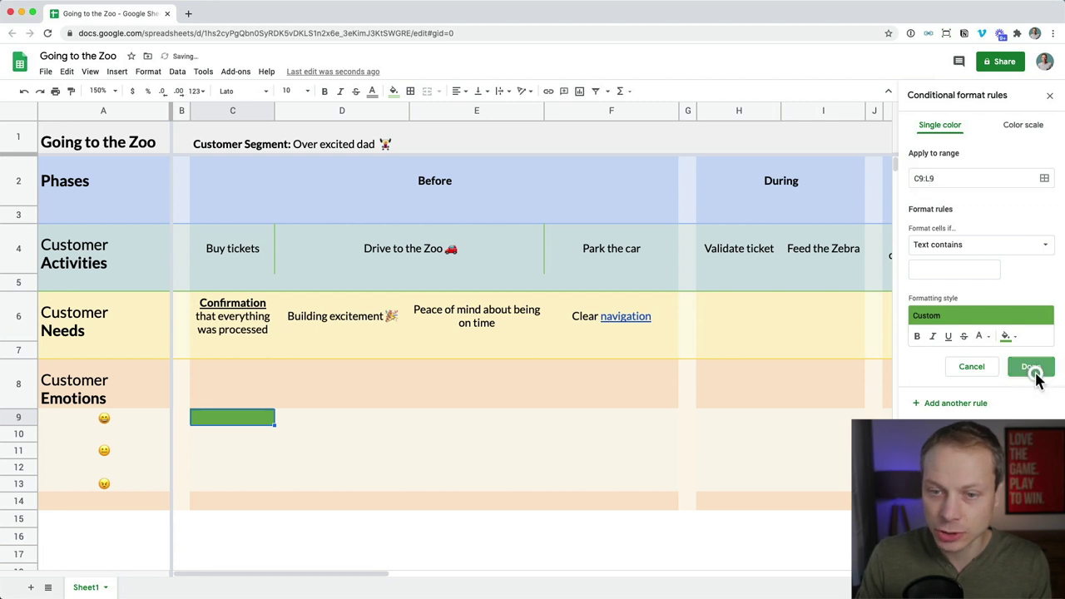
{"action": "left_click", "coordinate": [241, 435]}
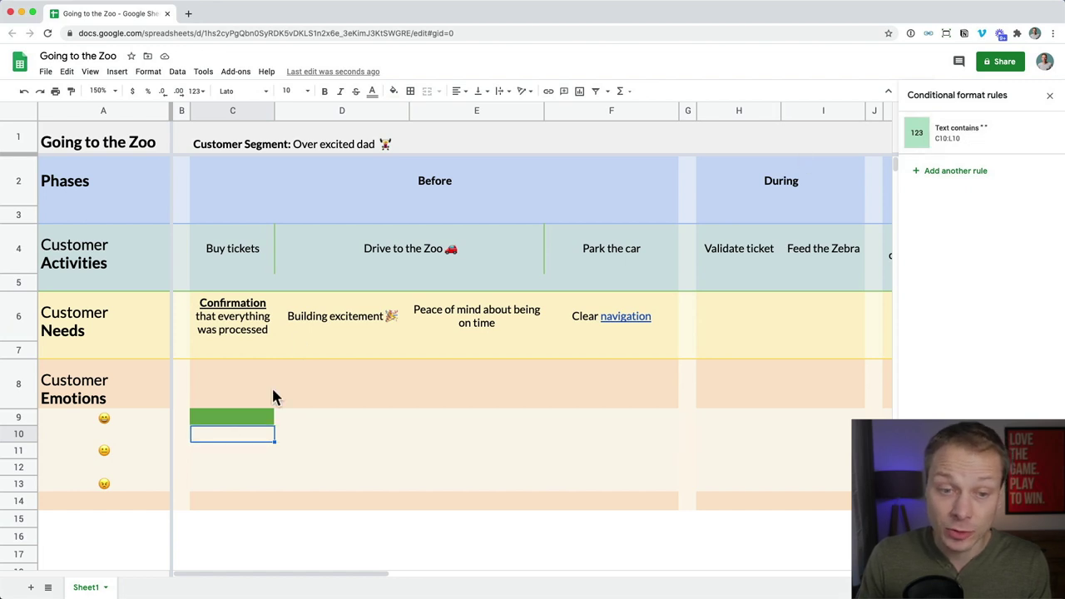
{"action": "key", "text": "Down"}
{"action": "key", "text": "Down"}
{"action": "key", "text": "Down"}
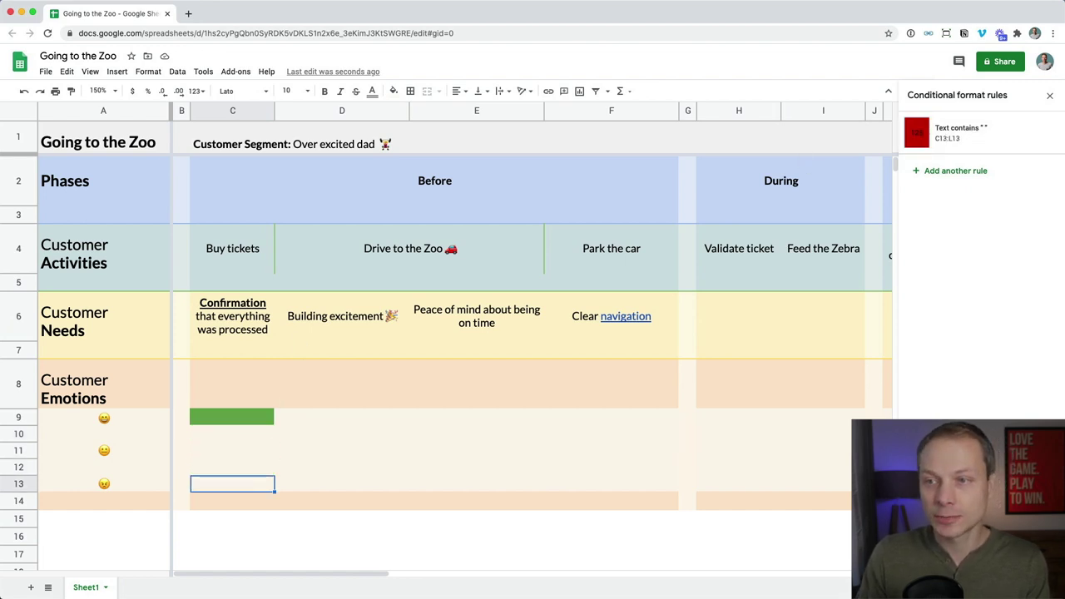
{"action": "key", "text": "Up"}
{"action": "key", "text": "Up"}
{"action": "key", "text": "Up"}
{"action": "key", "text": "Right"}
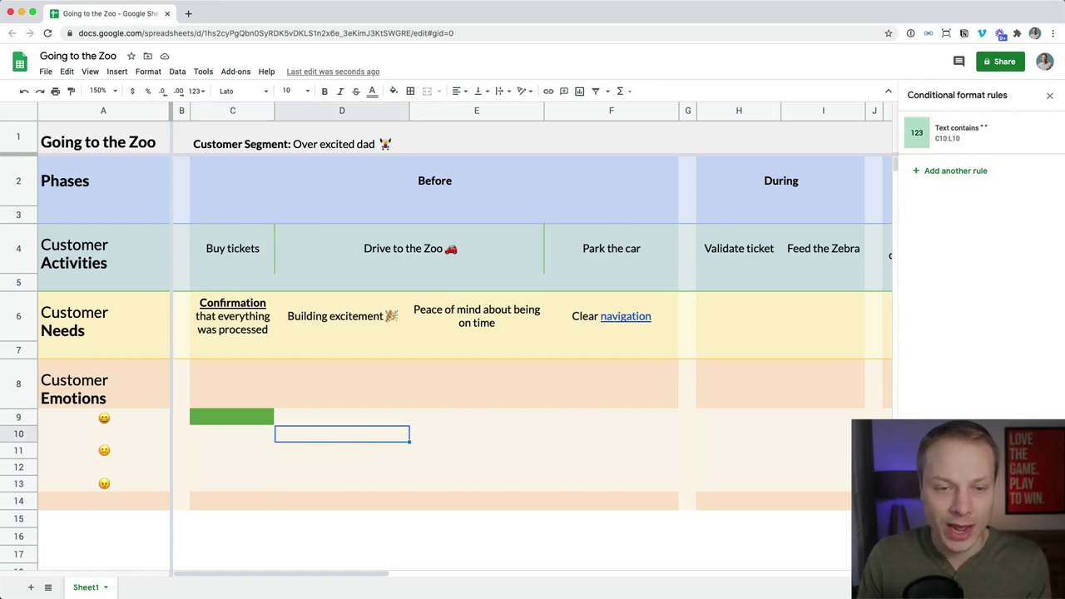
Type a space into D10, E11, F10 and H11 to show light green and grey bars
{"action": "key", "text": "Return"}
{"action": "key", "text": "Return"}
{"action": "key", "text": "Right"}
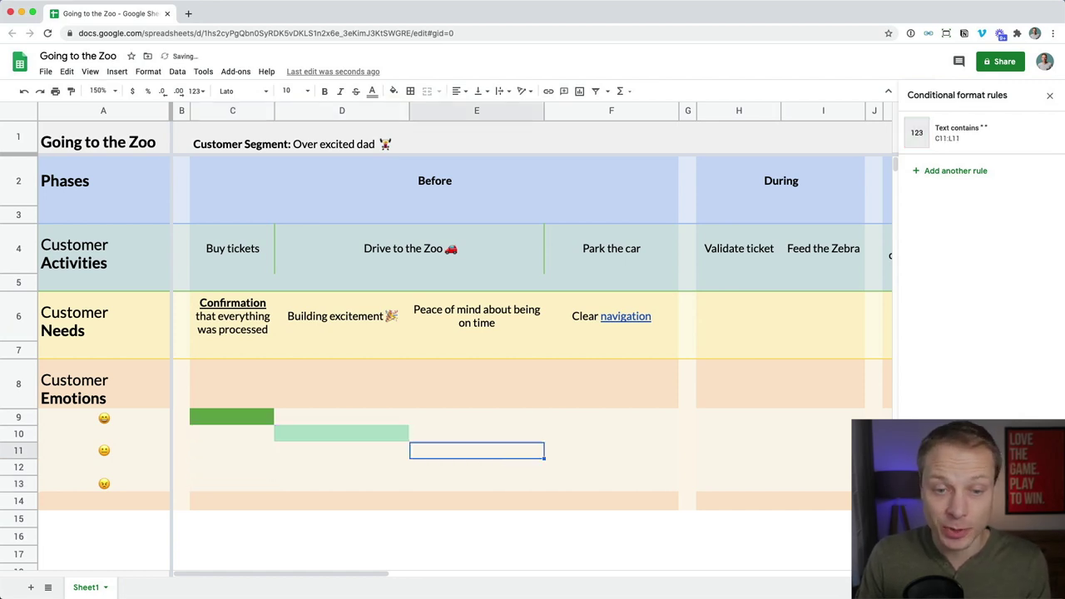
{"action": "key", "text": "Return"}
{"action": "key", "text": "Right"}
{"action": "key", "text": "Up"}
{"action": "key", "text": "Up"}
{"action": "key", "text": "Return"}
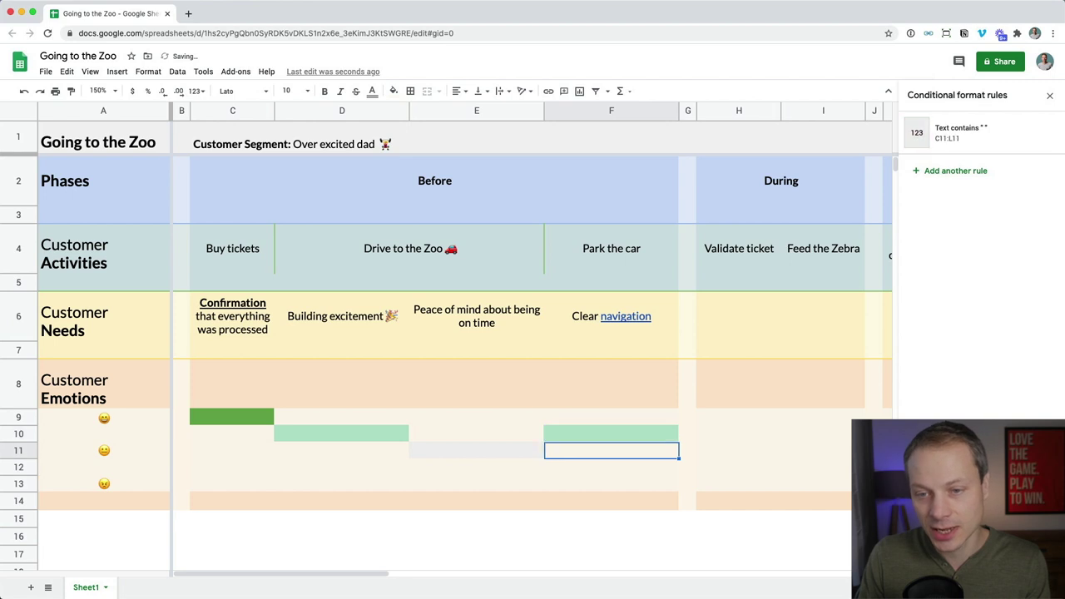
{"action": "key", "text": "Down"}
{"action": "key", "text": "Right"}
{"action": "key", "text": "Right"}
{"action": "key", "text": "Up"}
Mark I12 and K13 with a space so they turn pink and red
{"action": "key", "text": "Return"}
{"action": "key", "text": "Right"}
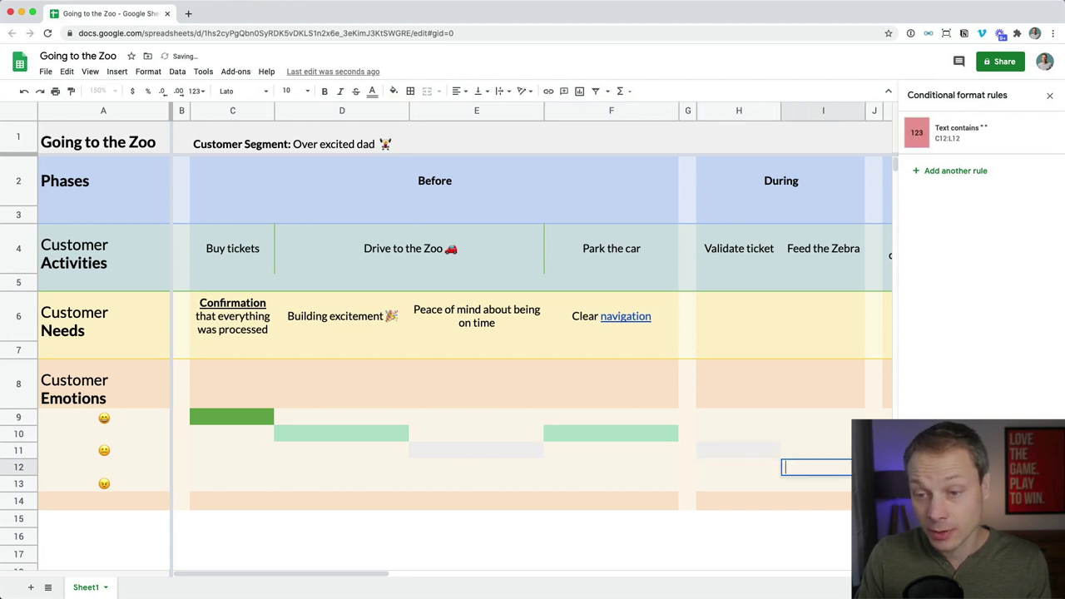
{"action": "key", "text": "Return"}
{"action": "key", "text": "Right"}
{"action": "key", "text": "Right"}
{"action": "key", "text": "Right"}
{"action": "key", "text": "Left"}
{"action": "key", "text": "Down"}
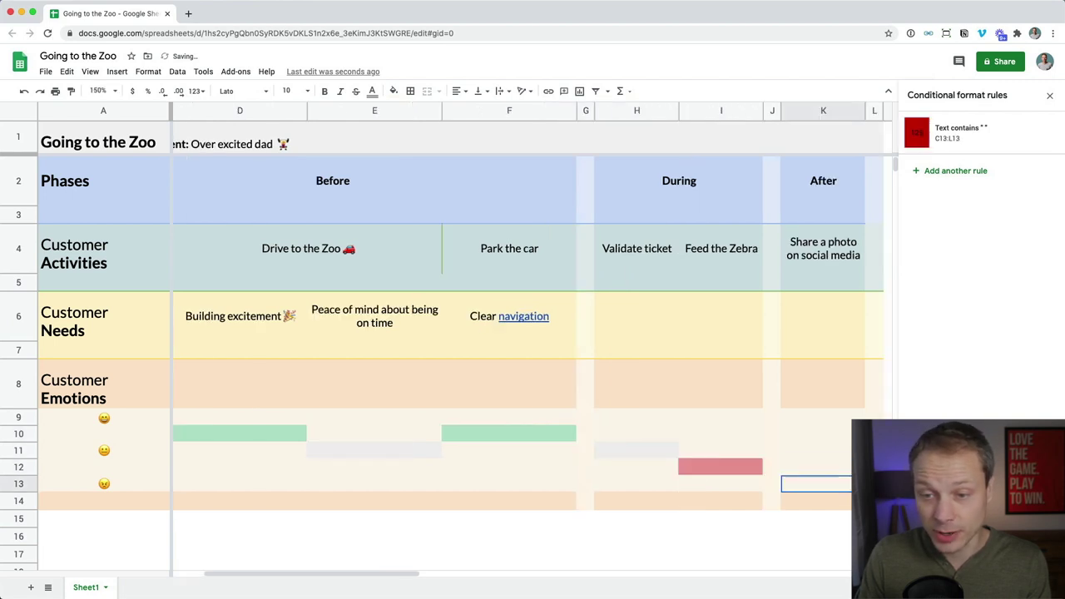
{"action": "key", "text": "Return"}
{"action": "key", "text": "Up"}
{"action": "key", "text": "Up"}
{"action": "key", "text": "Left"}
{"action": "key", "text": "Left"}
{"action": "key", "text": "Left"}
{"action": "key", "text": "Left"}
{"action": "key", "text": "Left"}
{"action": "key", "text": "Left"}
{"action": "key", "text": "Left"}
{"action": "key", "text": "Left"}
{"action": "key", "text": "Left"}
{"action": "key", "text": "Left"}
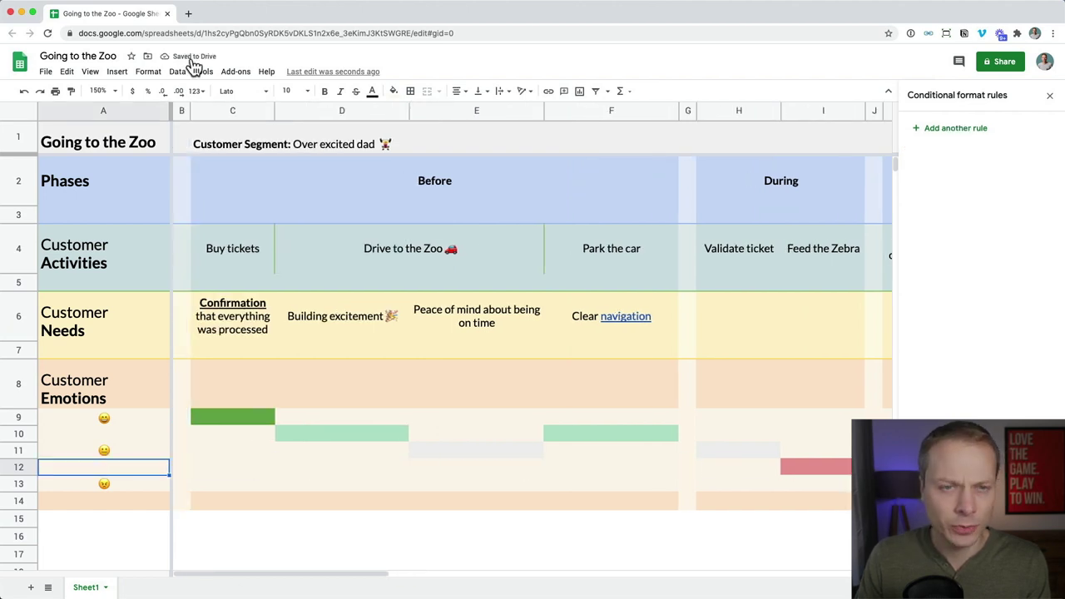
Zoom the sheet to 125% and mark F12 in the emotion rows so it turns red
{"action": "left_click", "coordinate": [103, 92]}
{"action": "left_click", "coordinate": [103, 182]}
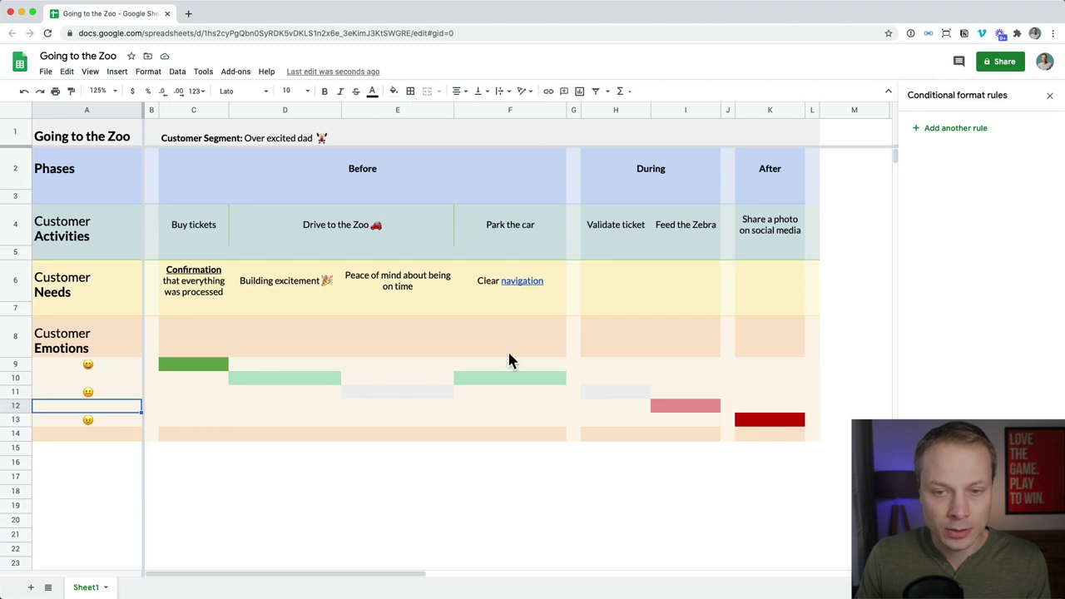
{"action": "left_click", "coordinate": [542, 365]}
{"action": "left_click", "coordinate": [755, 408]}
{"action": "key", "text": "Left"}
{"action": "key", "text": "Left"}
{"action": "key", "text": "Left"}
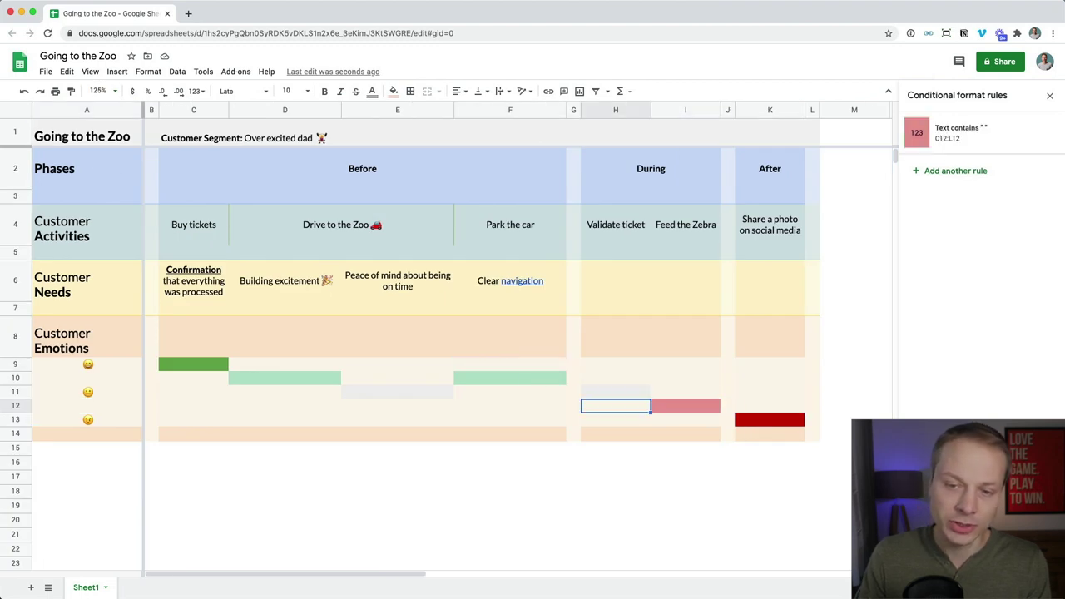
{"action": "key", "text": "Left"}
{"action": "key", "text": "Up"}
{"action": "key", "text": "Up"}
{"action": "key", "text": "Left"}
{"action": "key", "text": "Down"}
{"action": "key", "text": "Down"}
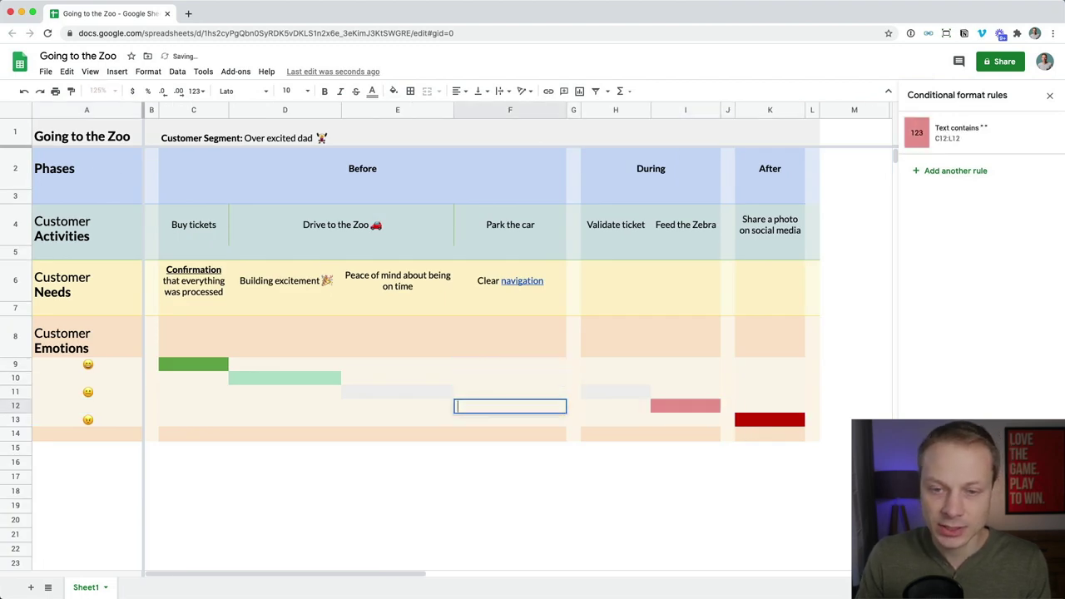
{"action": "key", "text": "Left"}
{"action": "key", "text": "Left"}
{"action": "key", "text": "Left"}
Clear the green mark from C9, mark C12 red, and close the conditional format rules
{"action": "key", "text": "Up"}
{"action": "key", "text": "Up"}
{"action": "key", "text": "Up"}
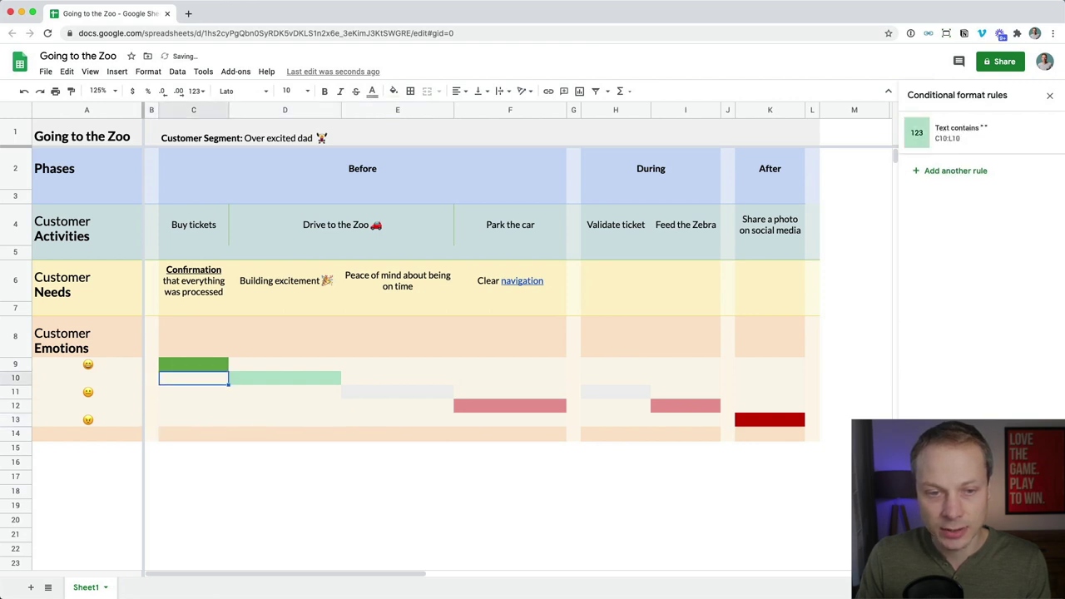
{"action": "key", "text": "BackSpace"}
{"action": "key", "text": "Down"}
{"action": "key", "text": "Down"}
{"action": "key", "text": "Down"}
{"action": "key", "text": "Down"}
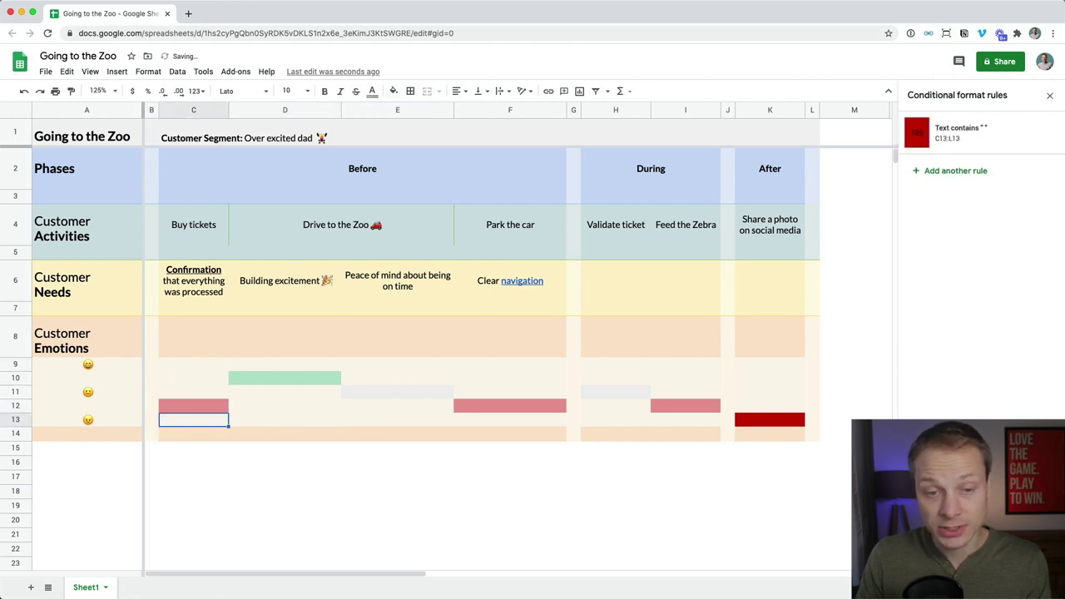
{"action": "key", "text": "Right"}
{"action": "key", "text": "Right"}
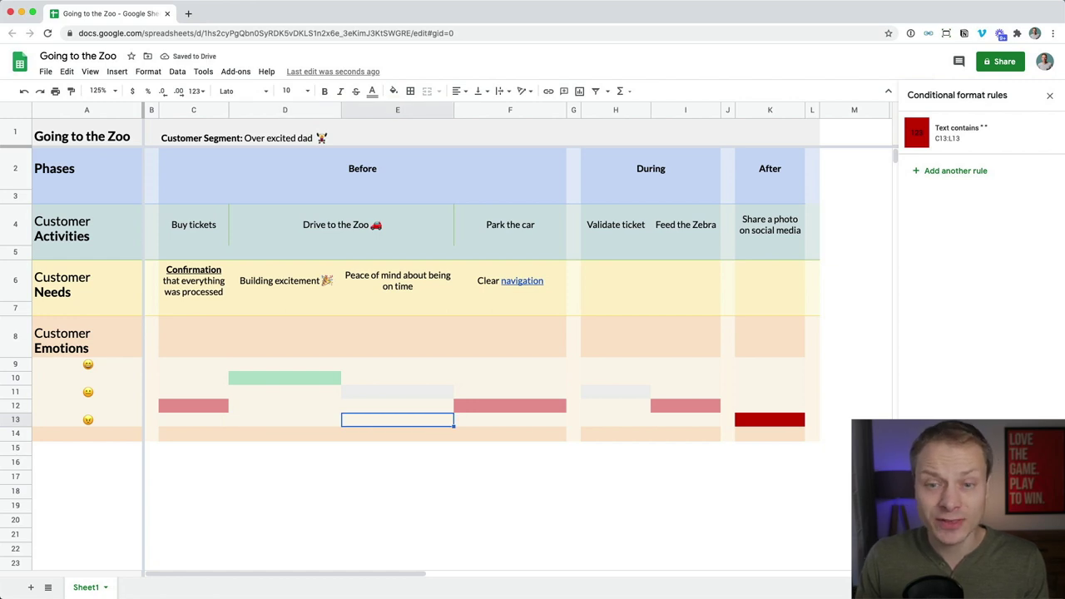
{"action": "key", "text": "Left"}
{"action": "key", "text": "Up"}
{"action": "key", "text": "Up"}
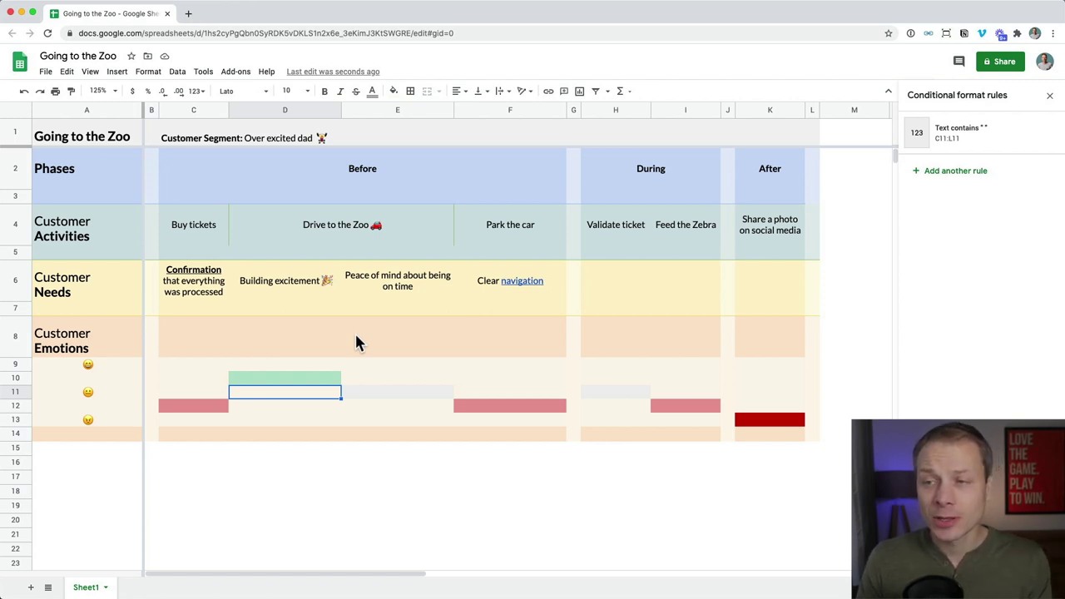
{"action": "left_click", "coordinate": [1049, 95]}
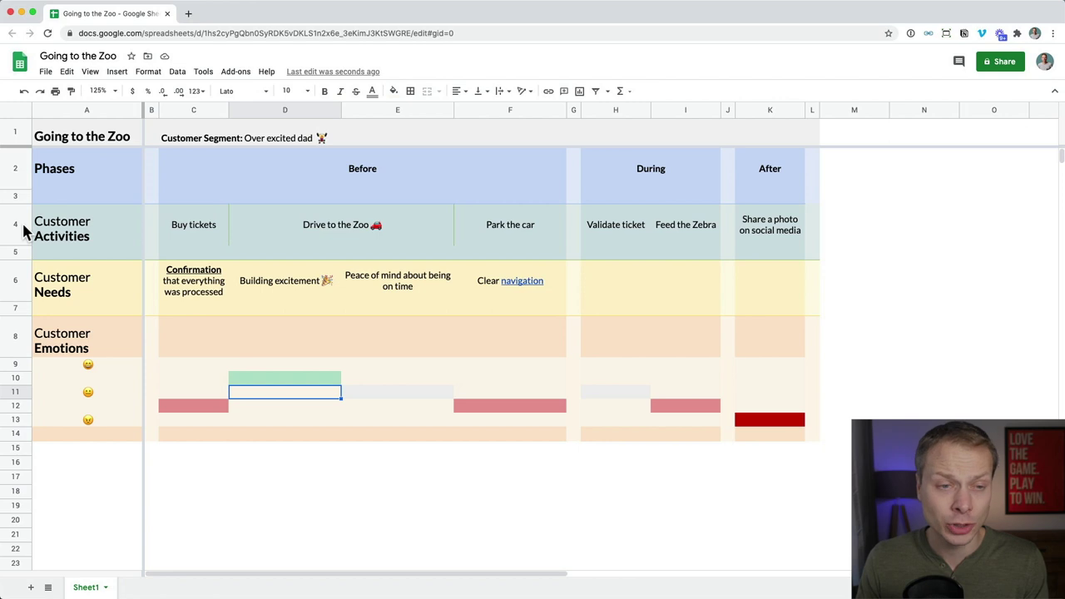
Append a space and the ticket emoji to the Buy tickets cell, redoing the insertion once
{"action": "left_click", "coordinate": [398, 226]}
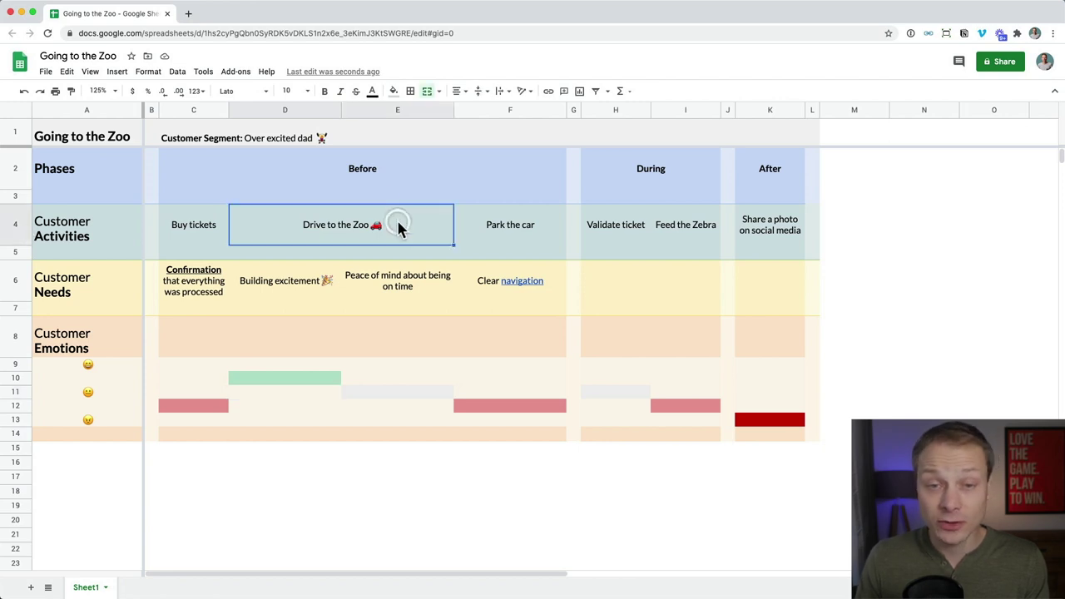
{"action": "key", "text": "Left"}
{"action": "key", "text": "Return"}
{"action": "key", "text": "ctrl+super+space"}
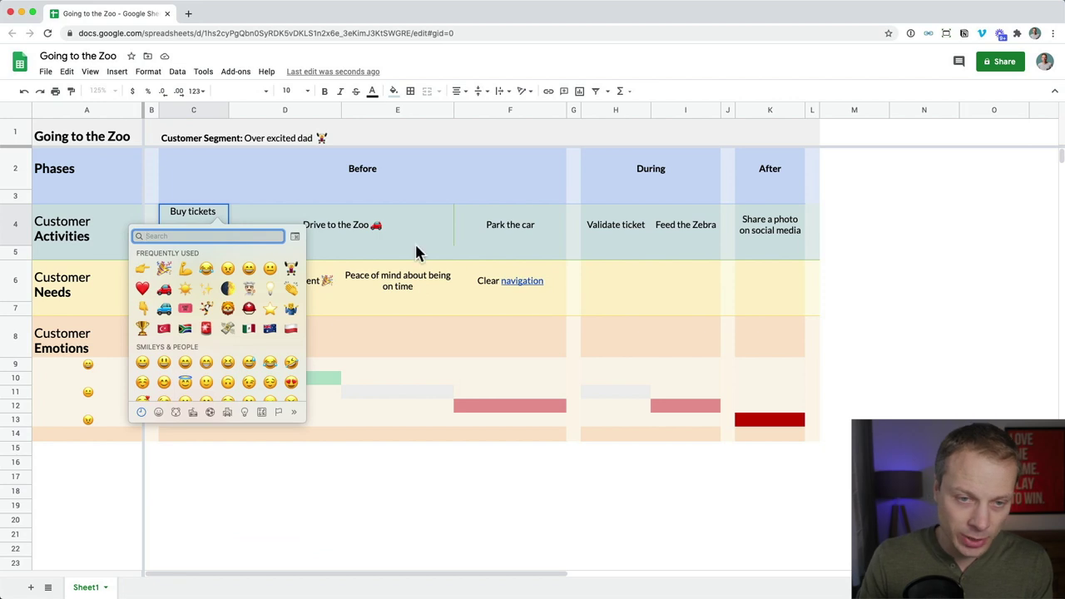
{"action": "left_click", "coordinate": [183, 307]}
{"action": "key", "text": "Return"}
{"action": "key", "text": "Up"}
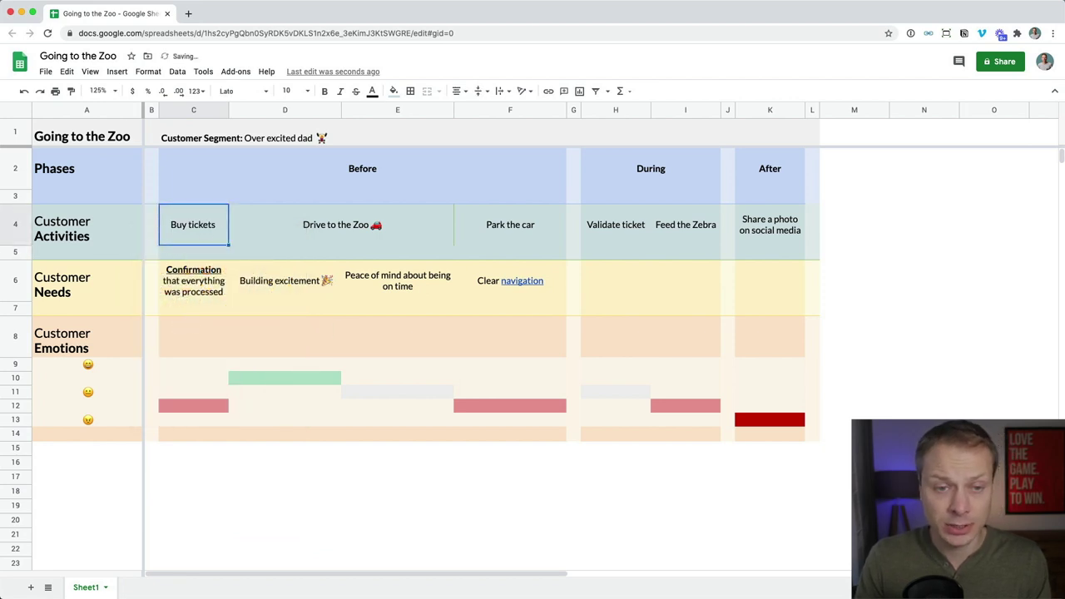
{"action": "key", "text": "Return"}
{"action": "key", "text": "ctrl+super+space"}
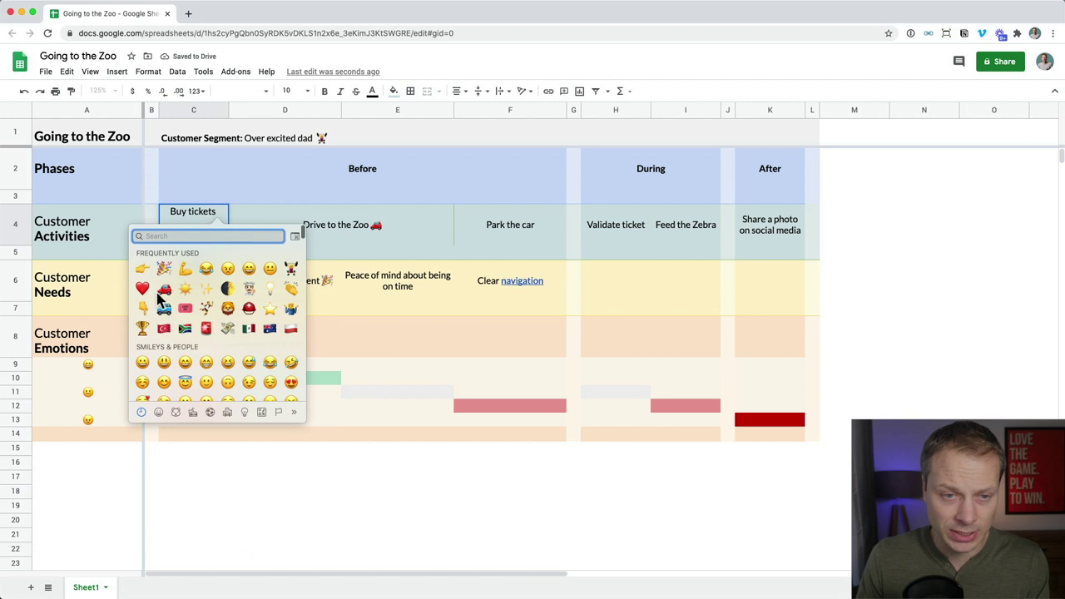
{"action": "left_click", "coordinate": [184, 308]}
{"action": "left_click", "coordinate": [300, 326]}
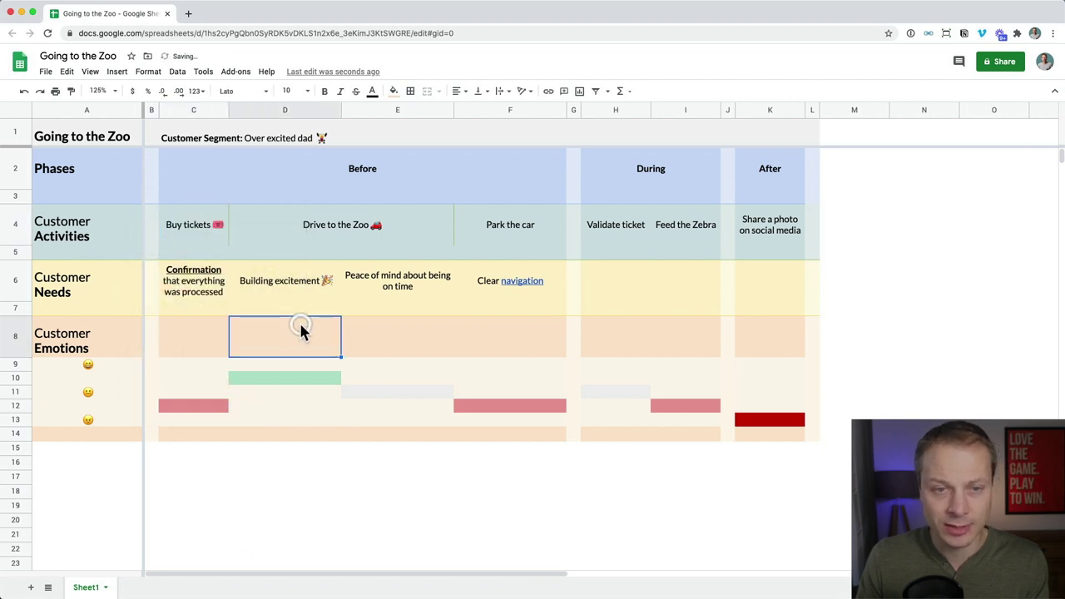
Step along row 4 to check the Buy tickets, Drive to the Zoo and Park the car cells
{"action": "left_click", "coordinate": [440, 225]}
{"action": "key", "text": "Right"}
{"action": "key", "text": "Right"}
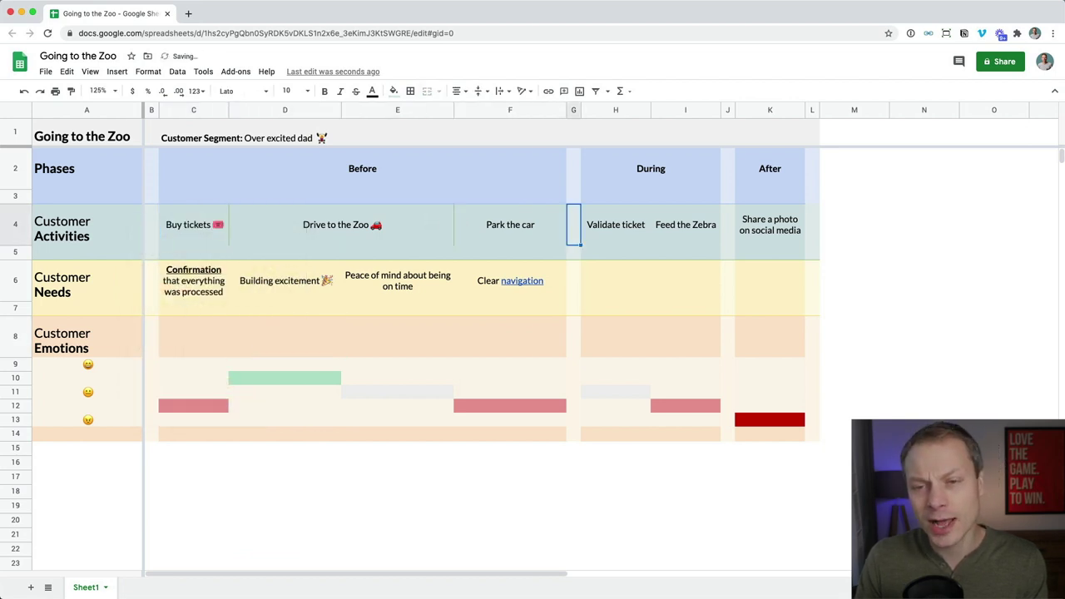
{"action": "key", "text": "Left"}
{"action": "key", "text": "Left"}
{"action": "key", "text": "Left"}
{"action": "key", "text": "Left"}
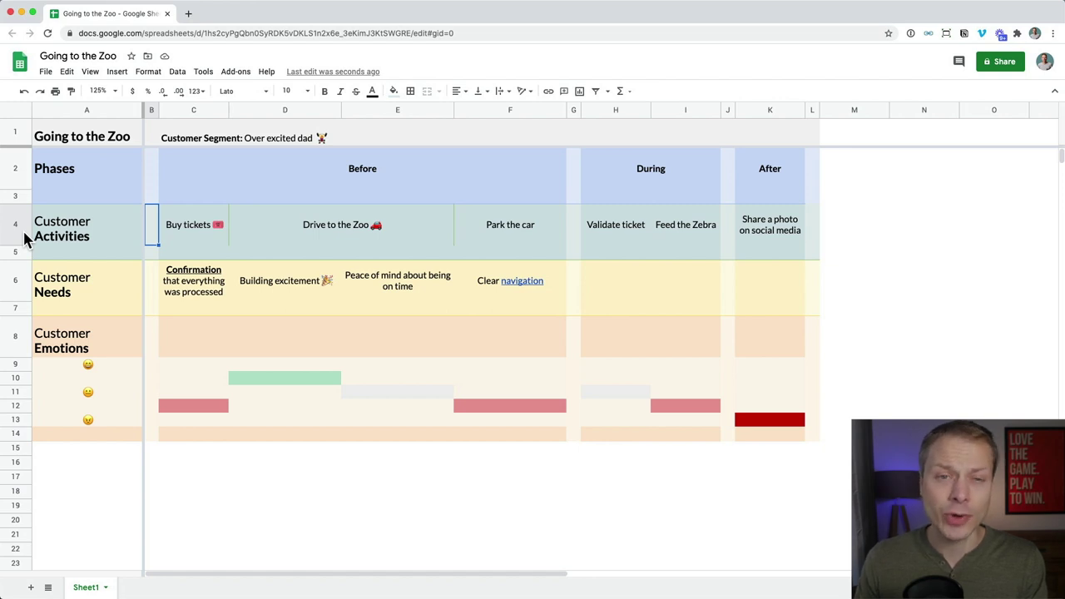
{"action": "left_click", "coordinate": [101, 233]}
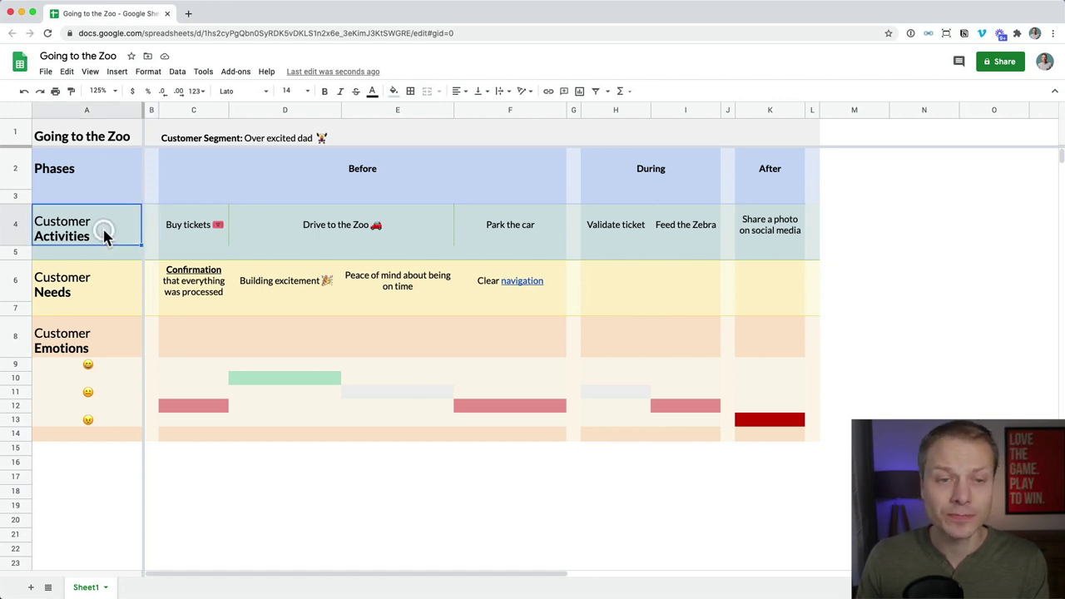
{"action": "key", "text": "Right"}
{"action": "key", "text": "Right"}
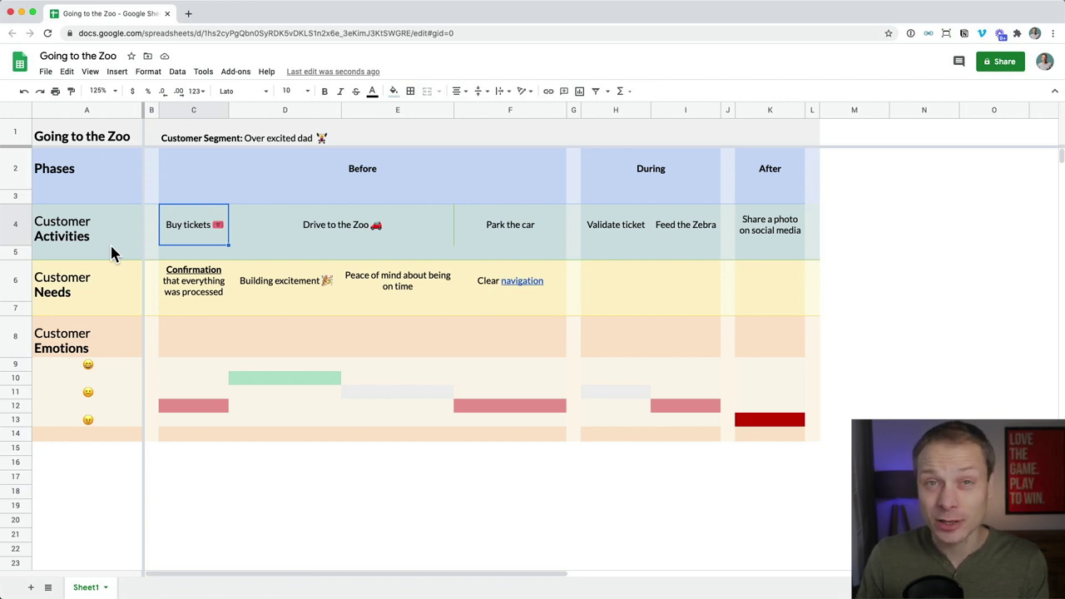
{"action": "key", "text": "Right"}
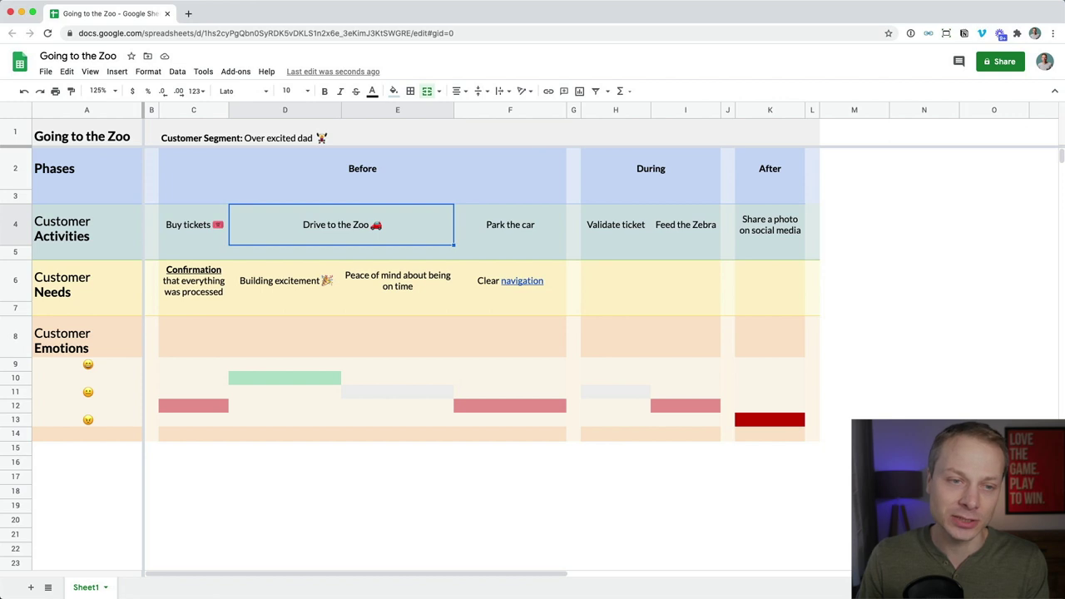
Insert a blank row below Customer Activities in row 4
{"action": "left_click", "coordinate": [23, 225]}
{"action": "right_click", "coordinate": [20, 222]}
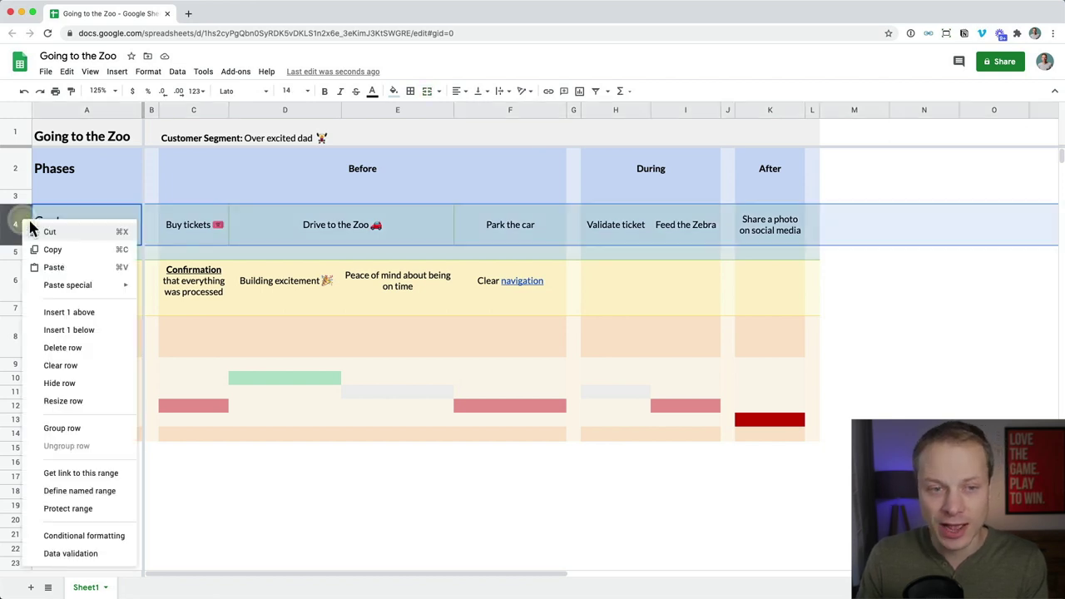
{"action": "left_click", "coordinate": [87, 331]}
{"action": "left_click", "coordinate": [300, 296]}
Fill A5 with a custom light teal colour #dfe9eb
{"action": "left_click", "coordinate": [103, 273]}
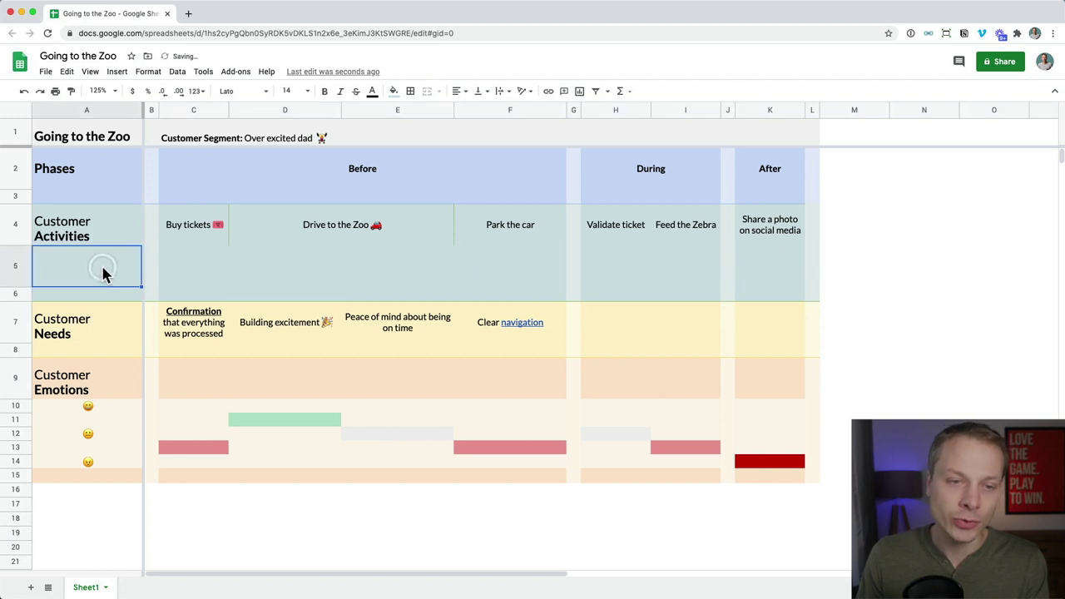
{"action": "left_click", "coordinate": [393, 92]}
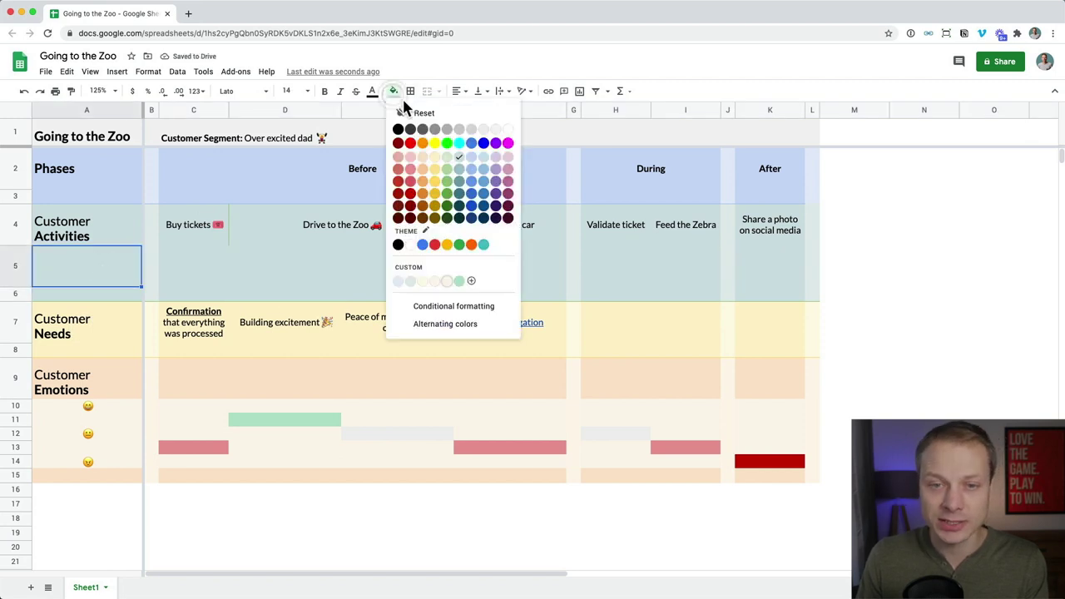
{"action": "left_click", "coordinate": [475, 283]}
{"action": "left_click_drag", "start_coordinate": [489, 283], "coordinate": [483, 276]}
{"action": "left_click", "coordinate": [571, 402]}
Apply the light teal fill to C5 and D5:F5
{"action": "key", "text": "Right"}
{"action": "key", "text": "Right"}
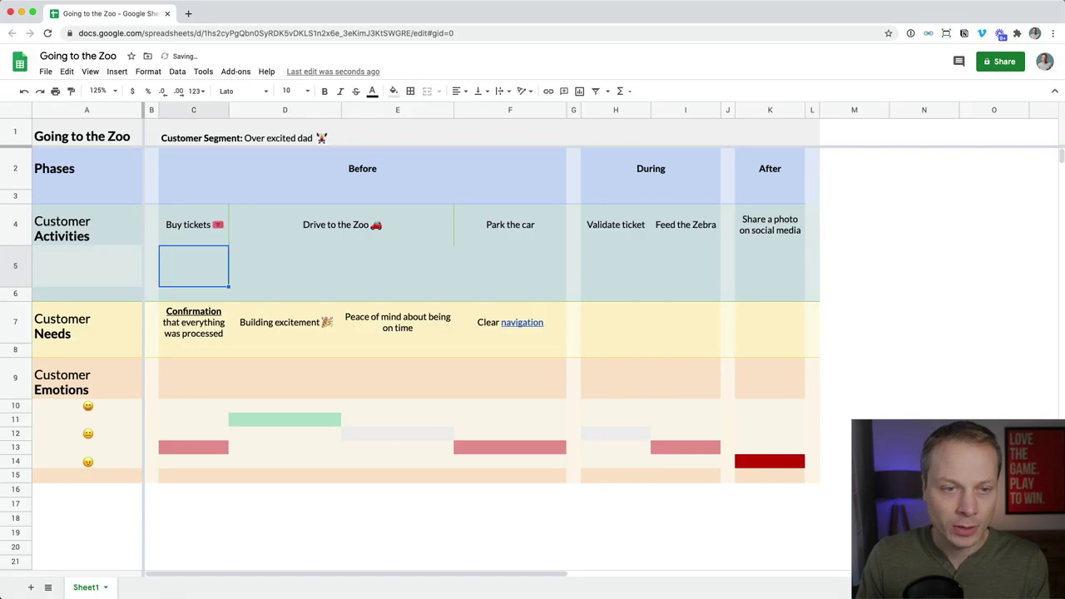
{"action": "key", "text": "Left"}
{"action": "left_click", "coordinate": [193, 265]}
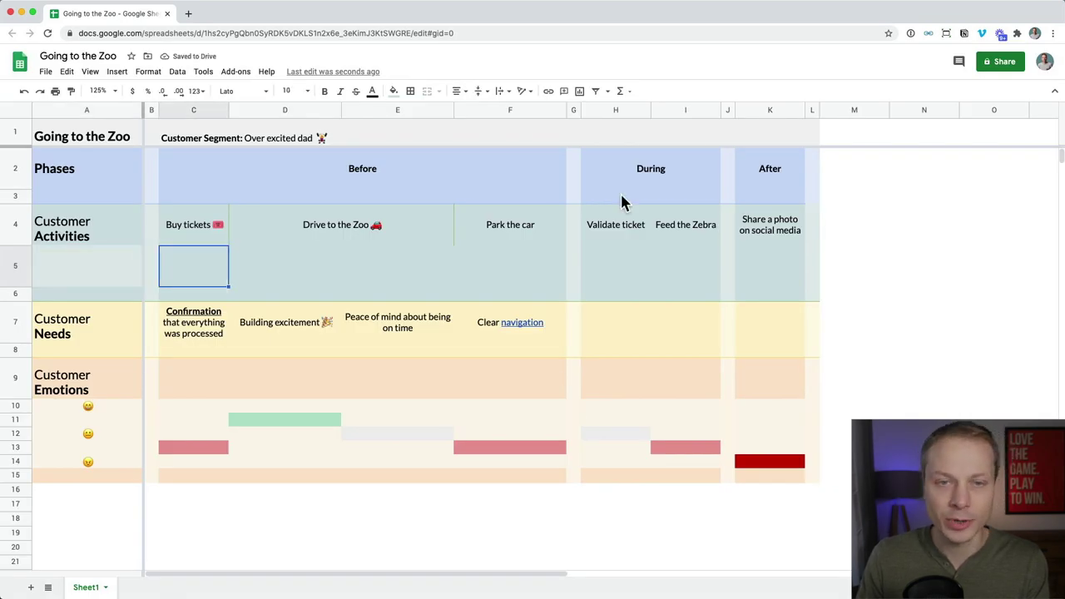
{"action": "left_click", "coordinate": [394, 91]}
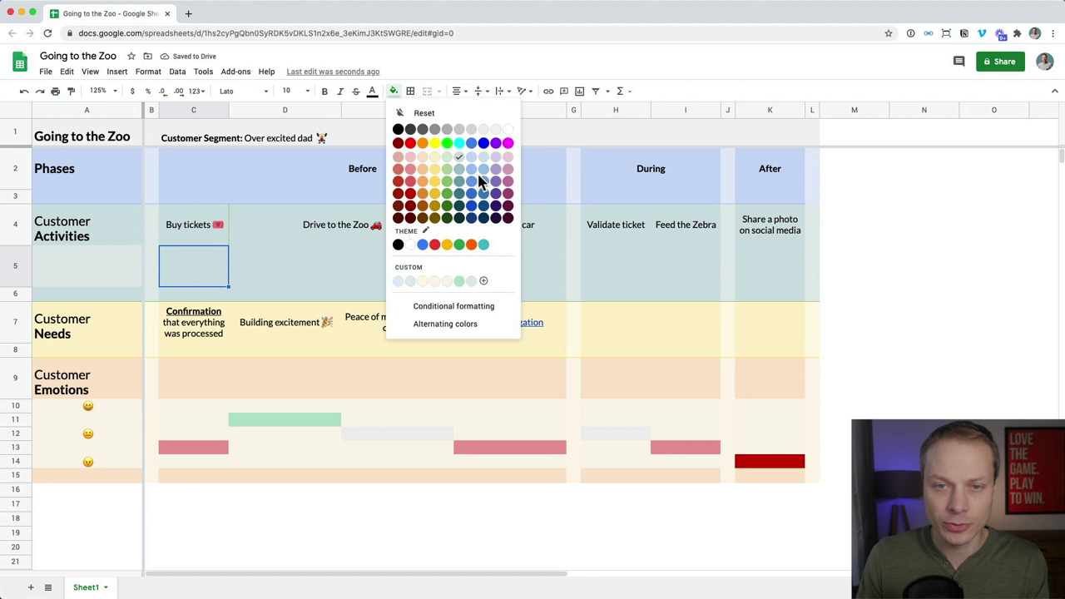
{"action": "left_click", "coordinate": [471, 281]}
{"action": "key", "text": "Right"}
{"action": "key", "text": "shift+Right"}
{"action": "key", "text": "shift+Right"}
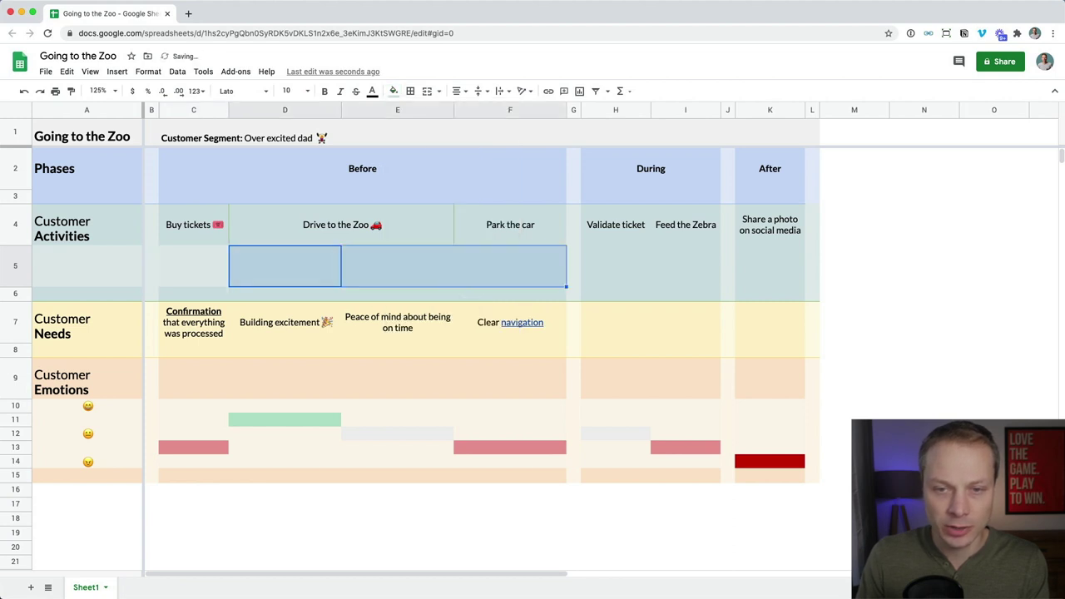
{"action": "left_click", "coordinate": [393, 91]}
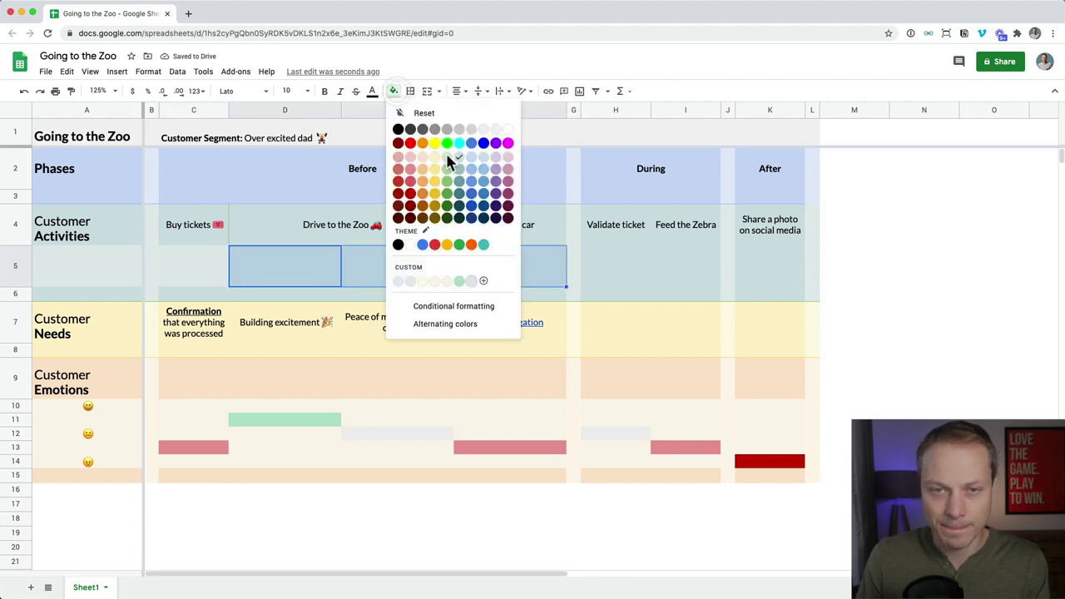
{"action": "left_click", "coordinate": [471, 281]}
Apply the light teal fill to H5:I5 and K5
{"action": "key", "text": "Right"}
{"action": "key", "text": "Right"}
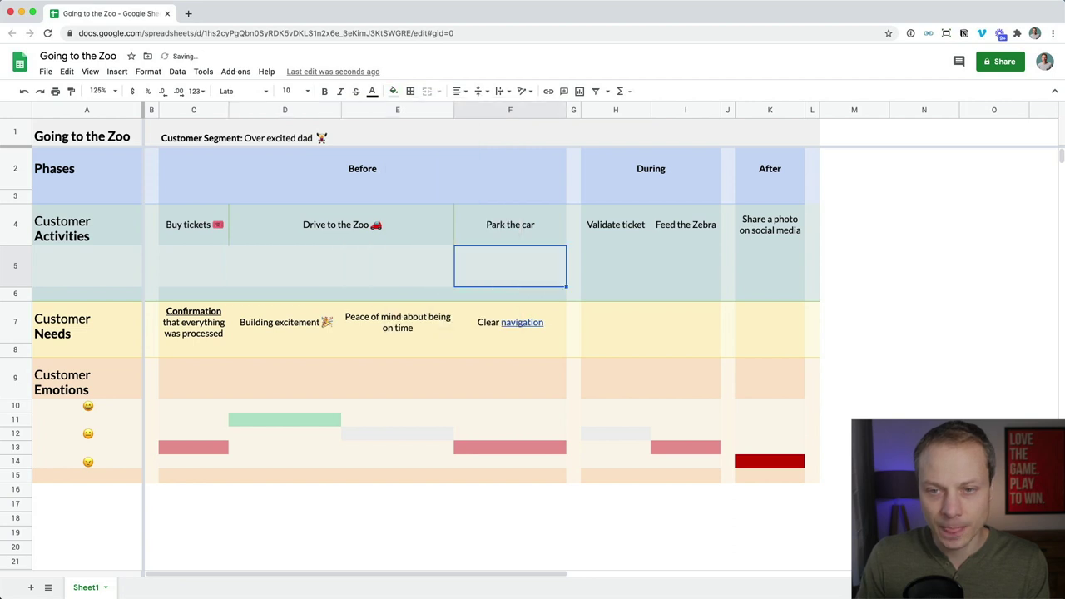
{"action": "key", "text": "Right"}
{"action": "key", "text": "Right"}
{"action": "key", "text": "shift+Right"}
{"action": "left_click", "coordinate": [394, 90]}
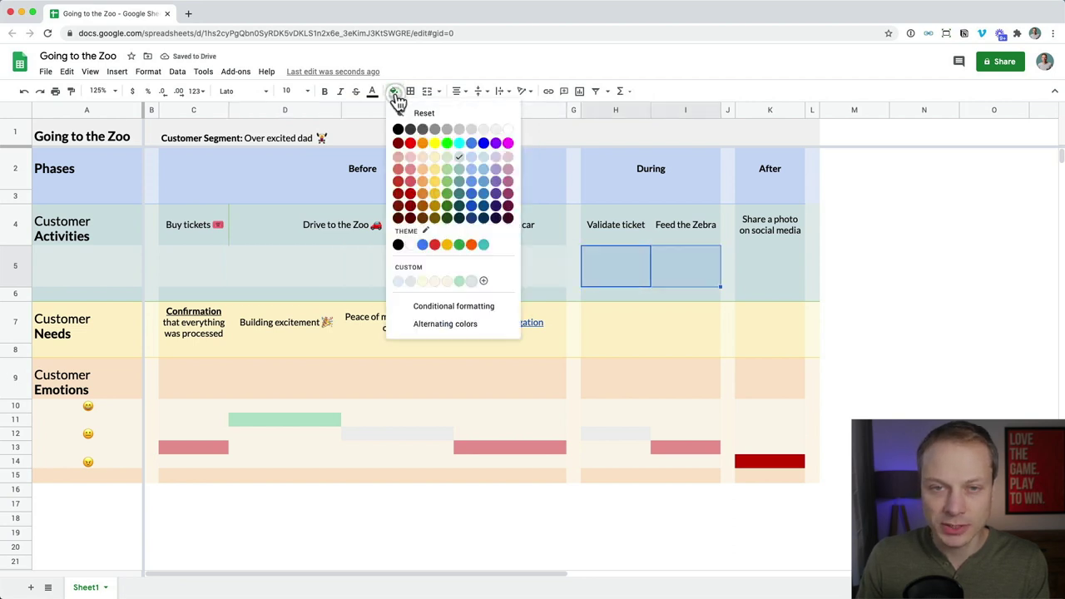
{"action": "left_click", "coordinate": [472, 280]}
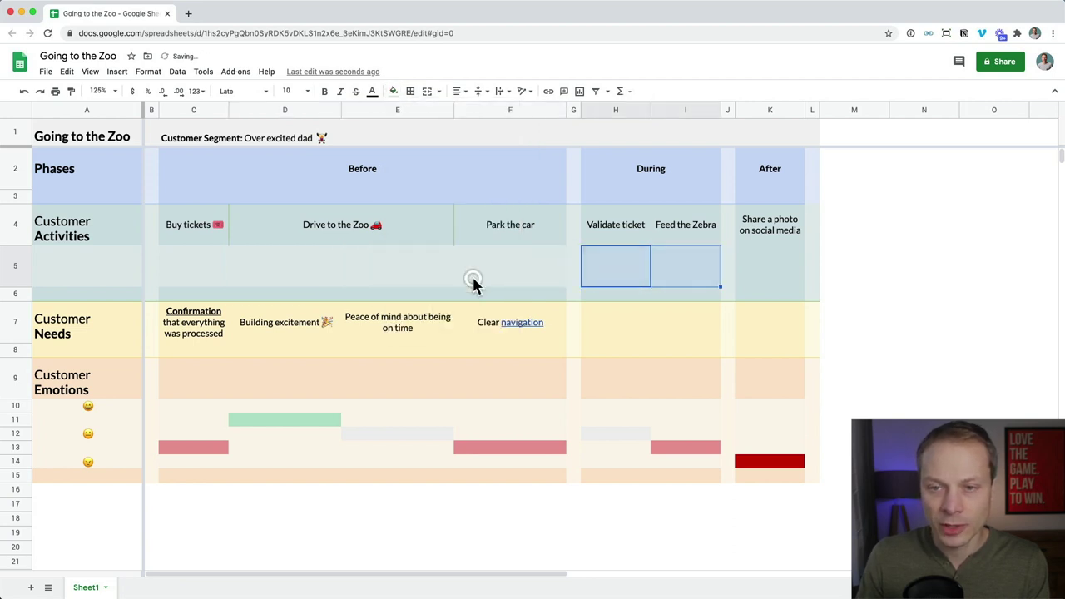
{"action": "key", "text": "Right"}
{"action": "key", "text": "Right"}
{"action": "key", "text": "Right"}
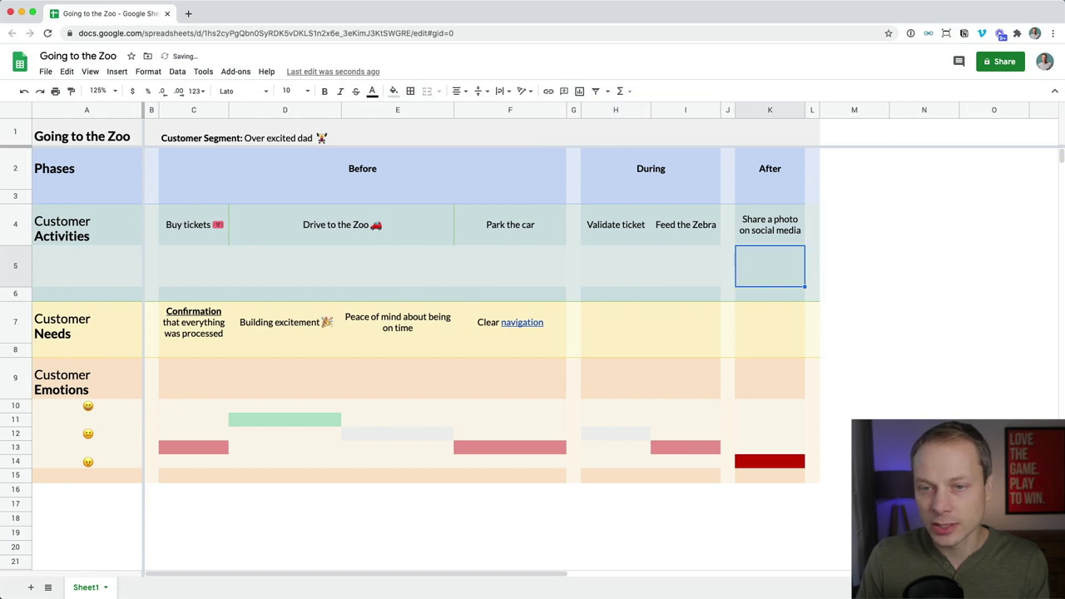
{"action": "left_click", "coordinate": [393, 90]}
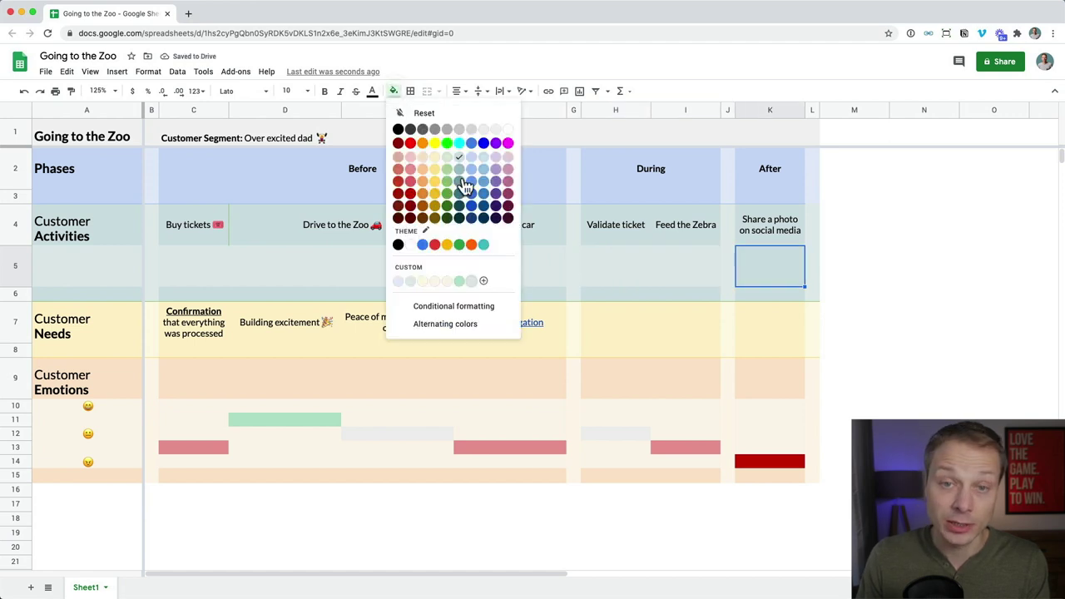
{"action": "left_click", "coordinate": [473, 280]}
Select spacer row 6 and move between rows 5 and 6 to review the shading
{"action": "left_click", "coordinate": [97, 294]}
{"action": "left_click", "coordinate": [22, 296]}
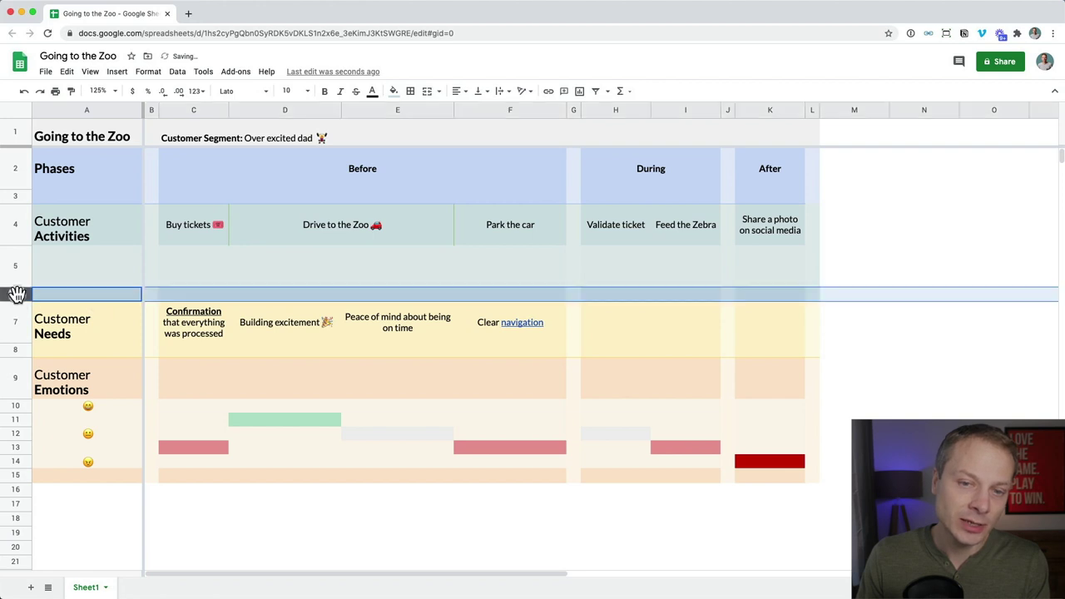
{"action": "left_click", "coordinate": [393, 293]}
{"action": "key", "text": "Left"}
{"action": "key", "text": "Up"}
{"action": "key", "text": "Right"}
{"action": "key", "text": "Left"}
{"action": "key", "text": "Down"}
{"action": "key", "text": "Right"}
{"action": "key", "text": "Right"}
{"action": "key", "text": "Right"}
{"action": "key", "text": "Right"}
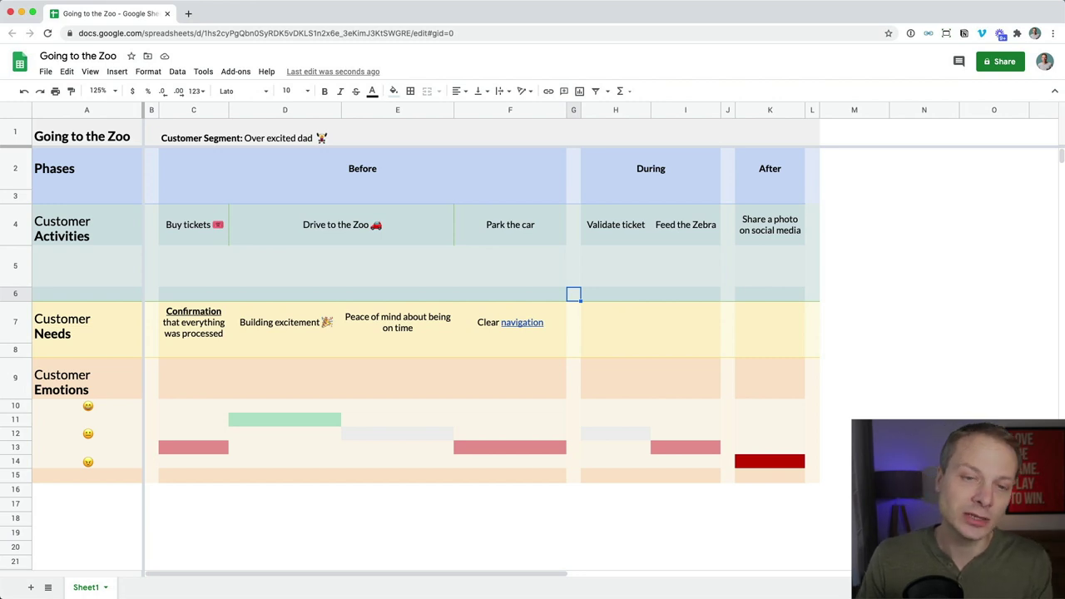
{"action": "left_click", "coordinate": [299, 276]}
{"action": "key", "text": "Left"}
{"action": "key", "text": "Up"}
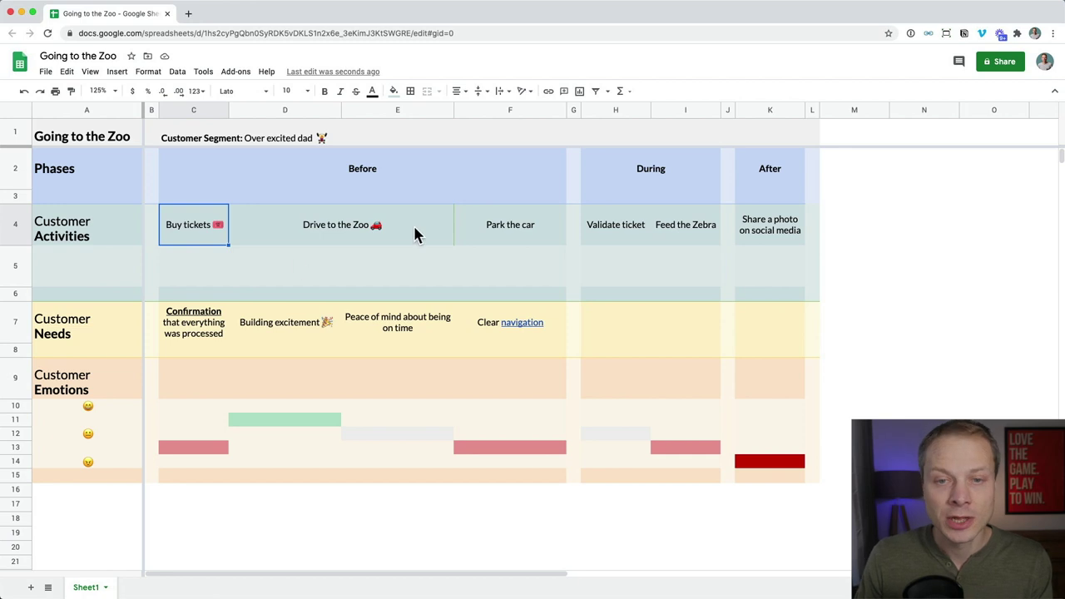
{"action": "left_click", "coordinate": [484, 232]}
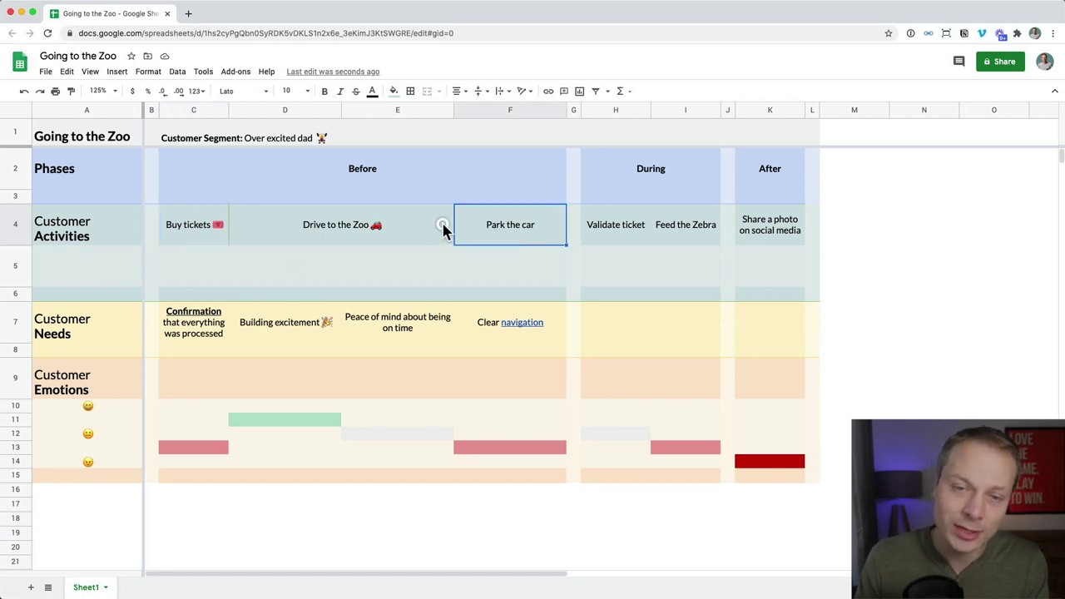
{"action": "left_click", "coordinate": [442, 228]}
{"action": "key", "text": "Right"}
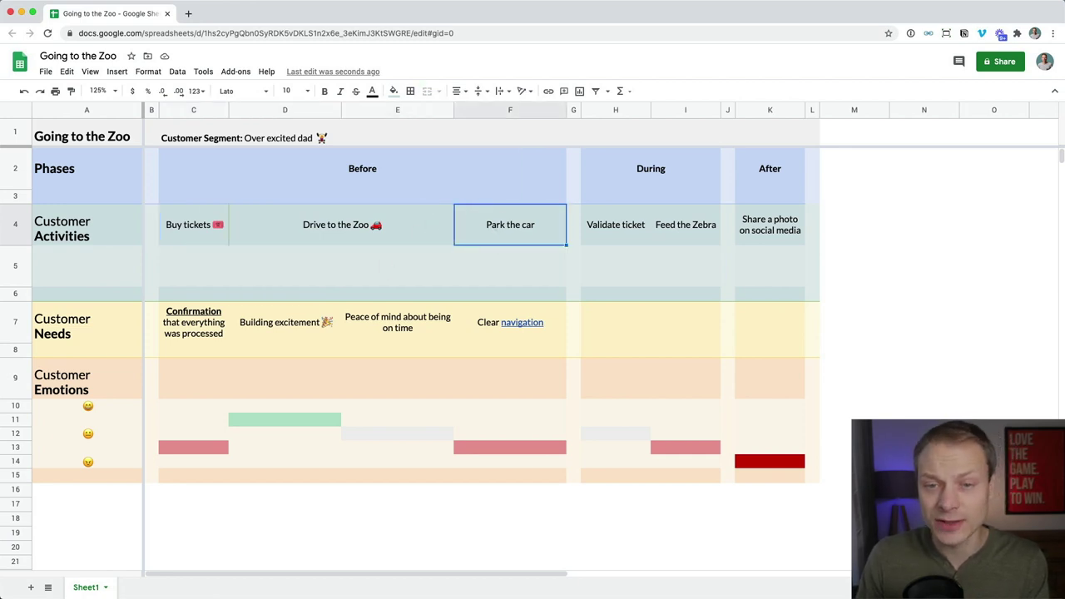
{"action": "key", "text": "Down"}
{"action": "key", "text": "Left"}
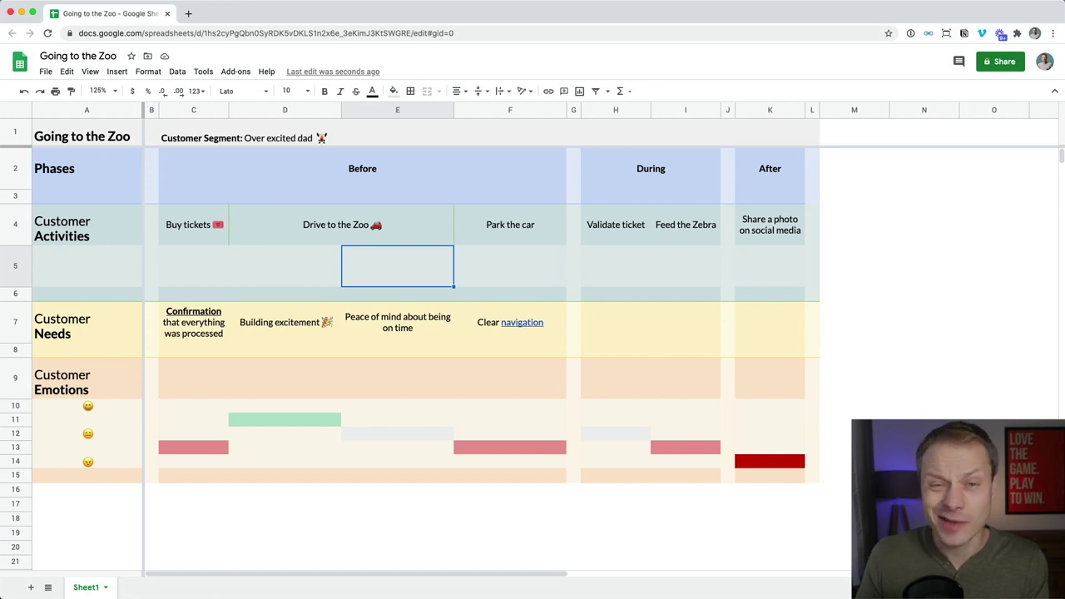
{"action": "key", "text": "Left"}
{"action": "key", "text": "Left"}
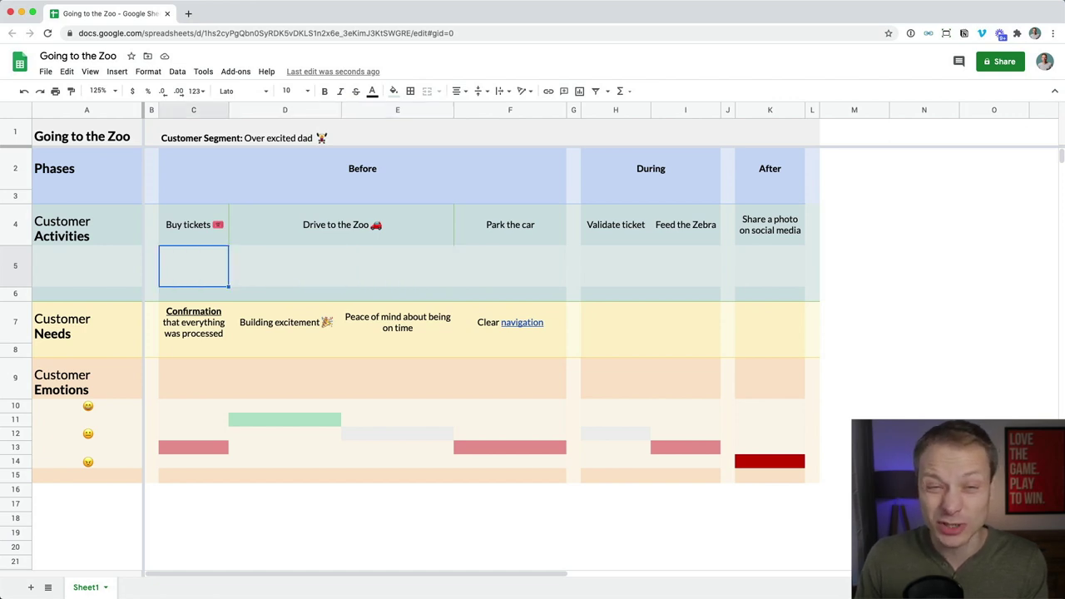
{"action": "key", "text": "Up"}
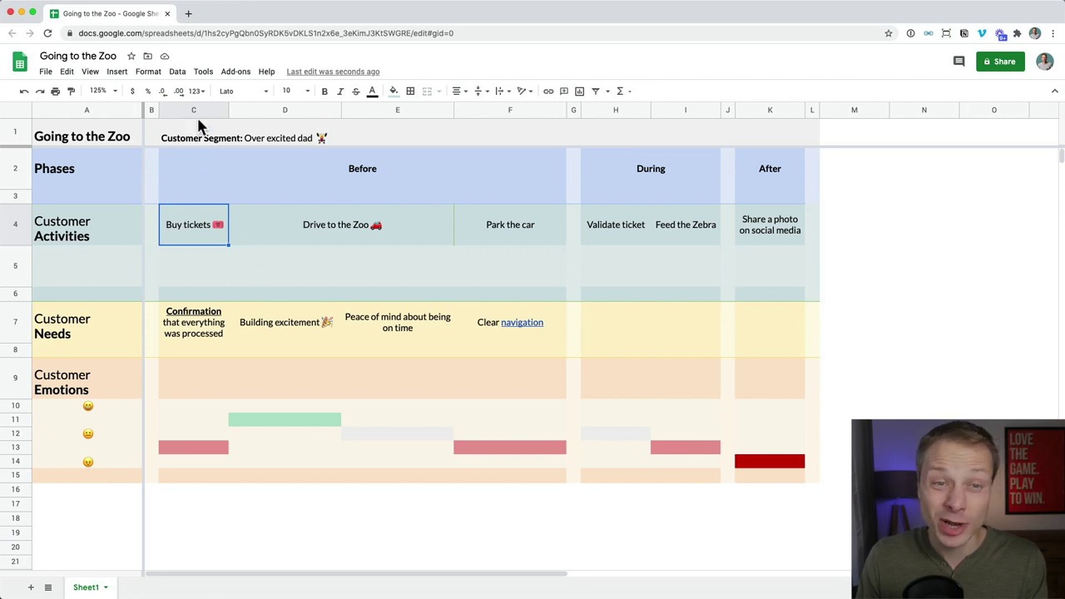
{"action": "left_click", "coordinate": [221, 238]}
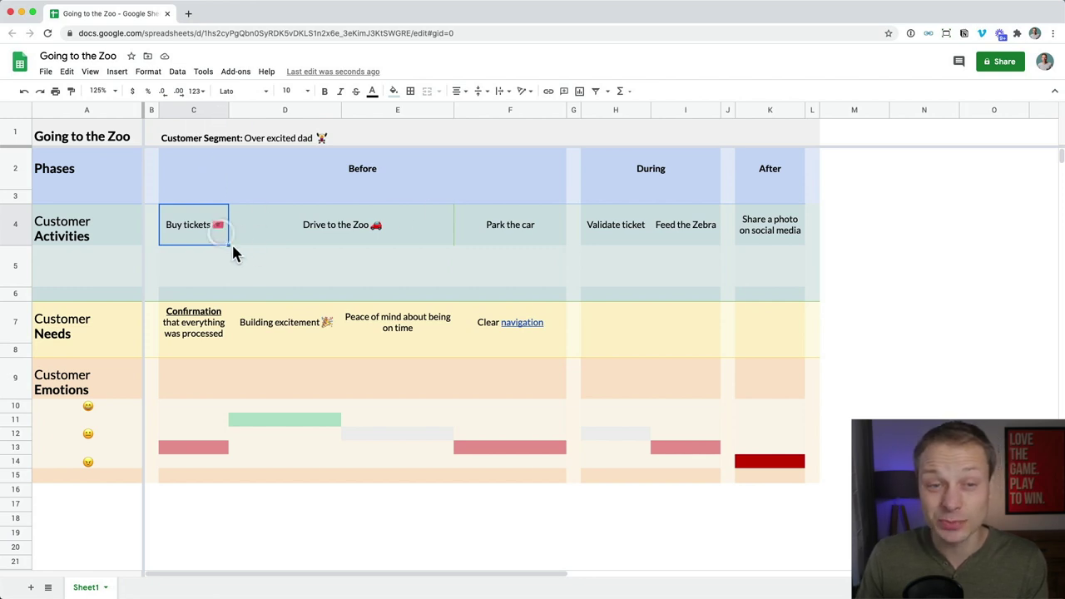
{"action": "key", "text": "shift+Right"}
{"action": "key", "text": "shift+Left"}
{"action": "key", "text": "shift+Right"}
{"action": "key", "text": "shift+Left"}
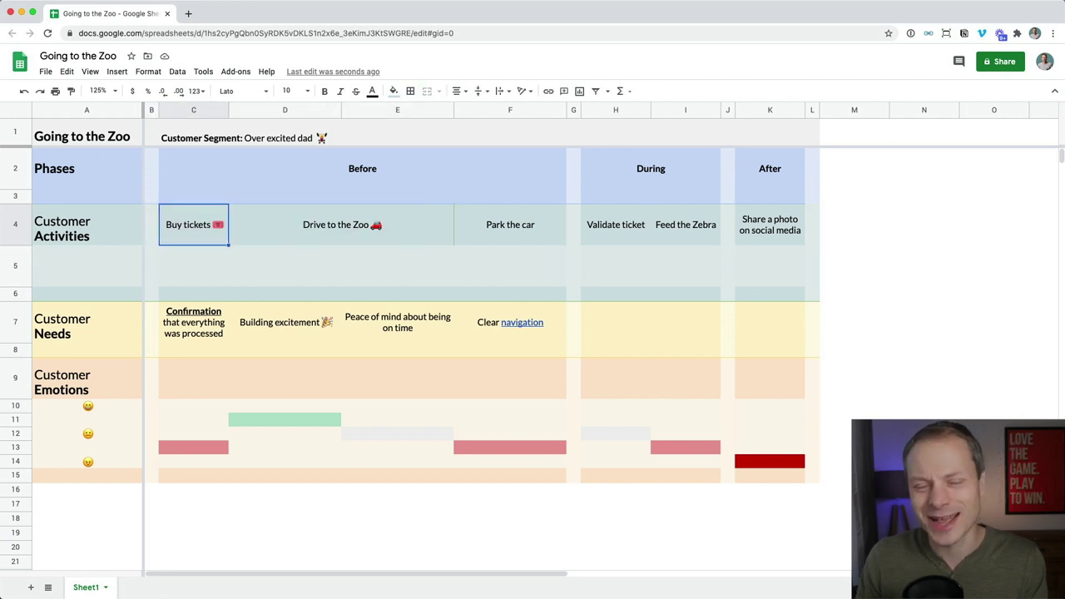
{"action": "key", "text": "Down"}
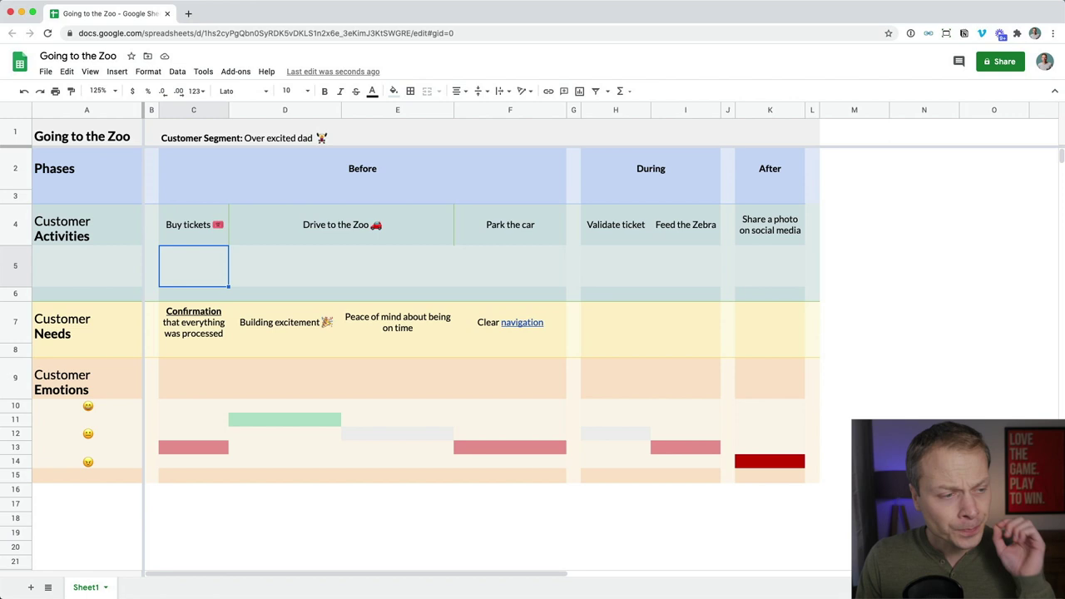
{"action": "key", "text": "Right"}
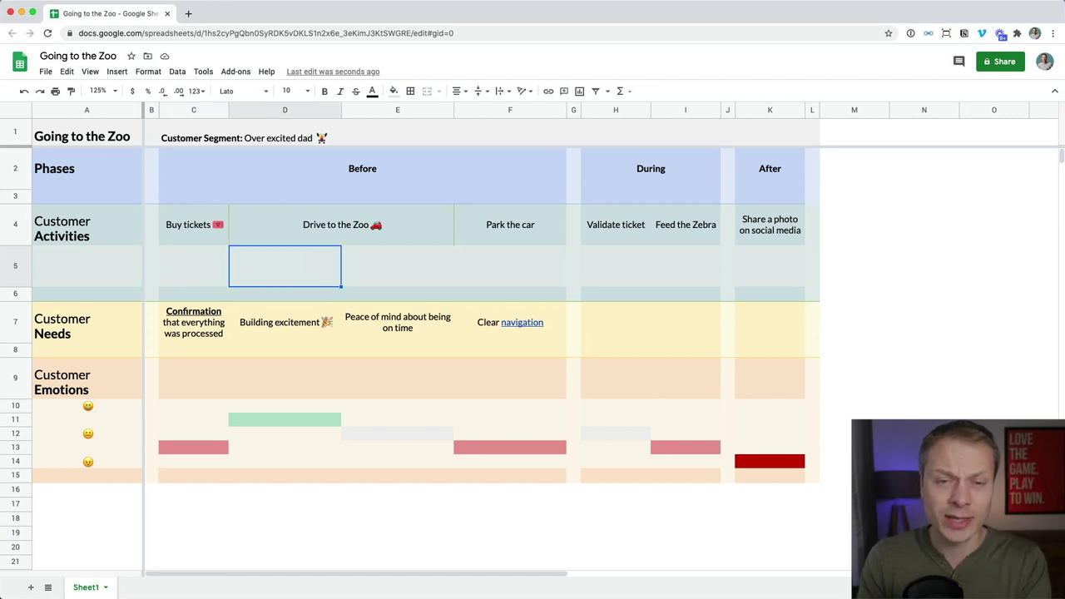
{"action": "key", "text": "Right"}
{"action": "key", "text": "Right"}
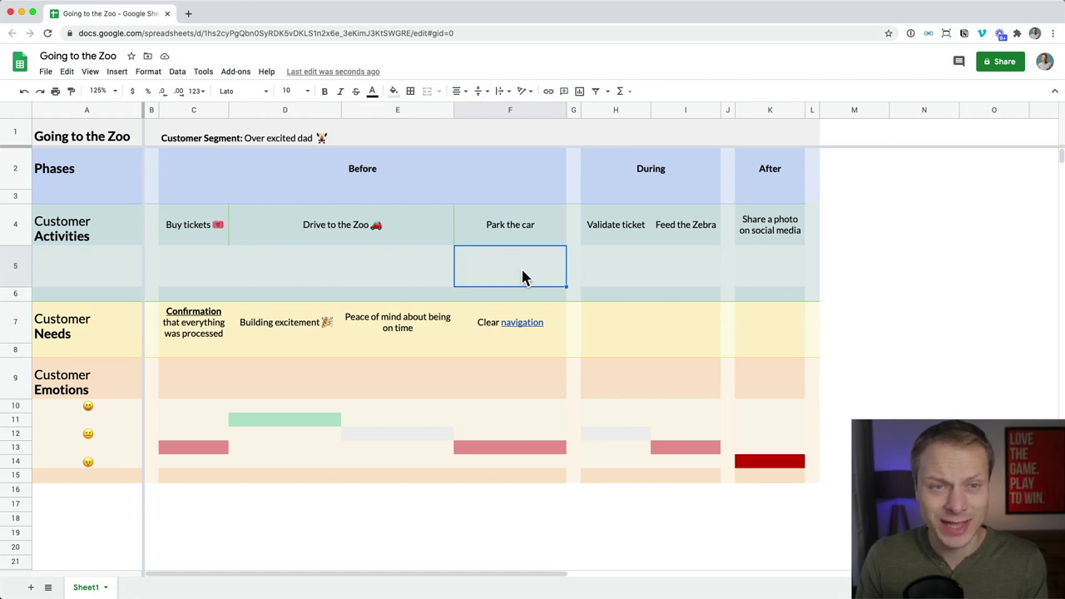
{"action": "left_click", "coordinate": [127, 75]}
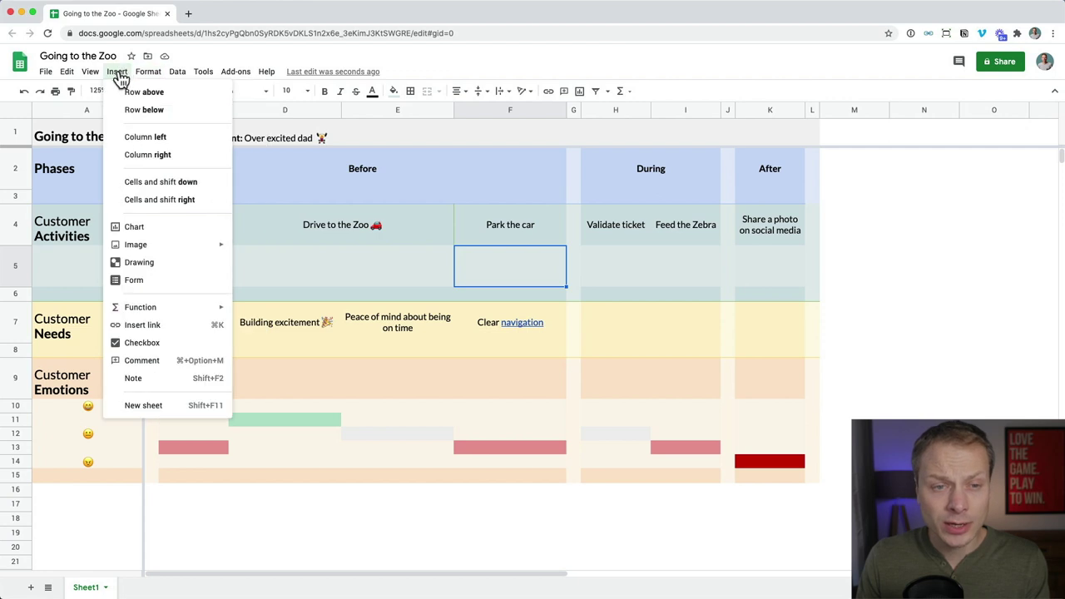
{"action": "mouse_move", "coordinate": [204, 250]}
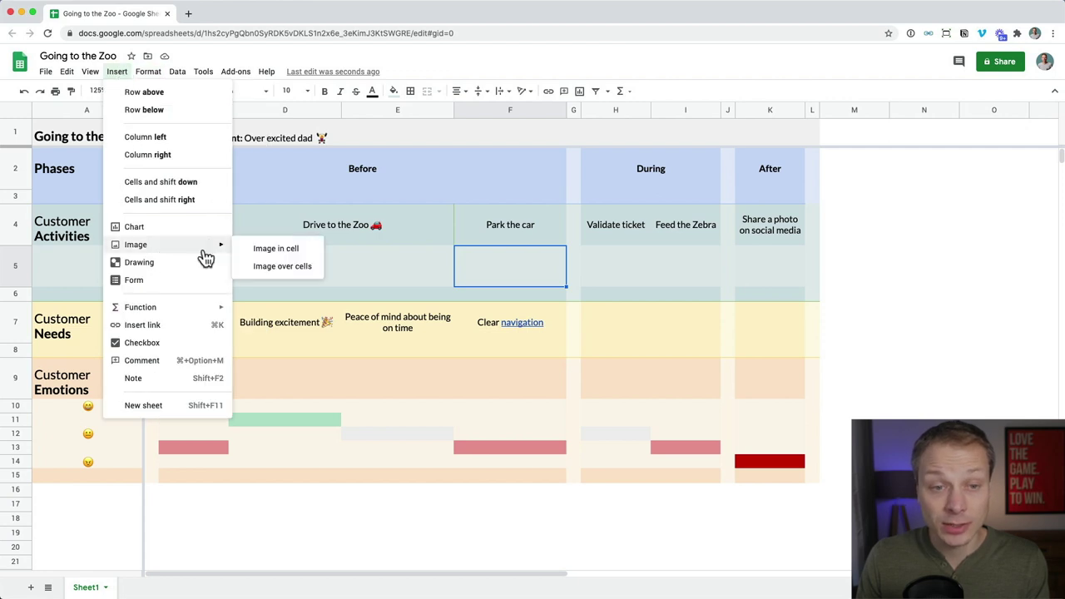
{"action": "left_click", "coordinate": [266, 265]}
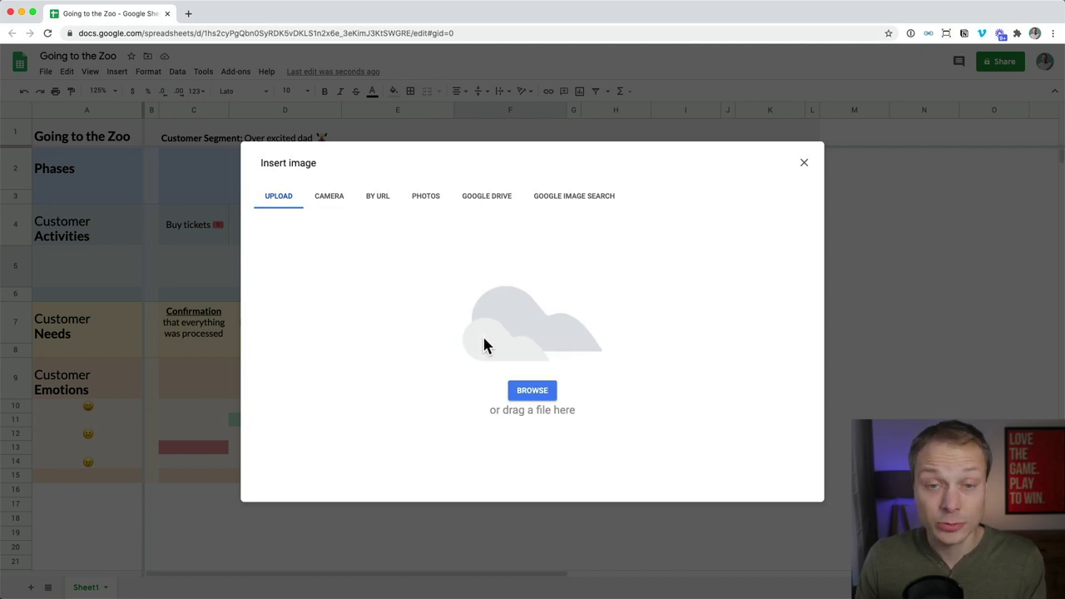
{"action": "left_click", "coordinate": [576, 199]}
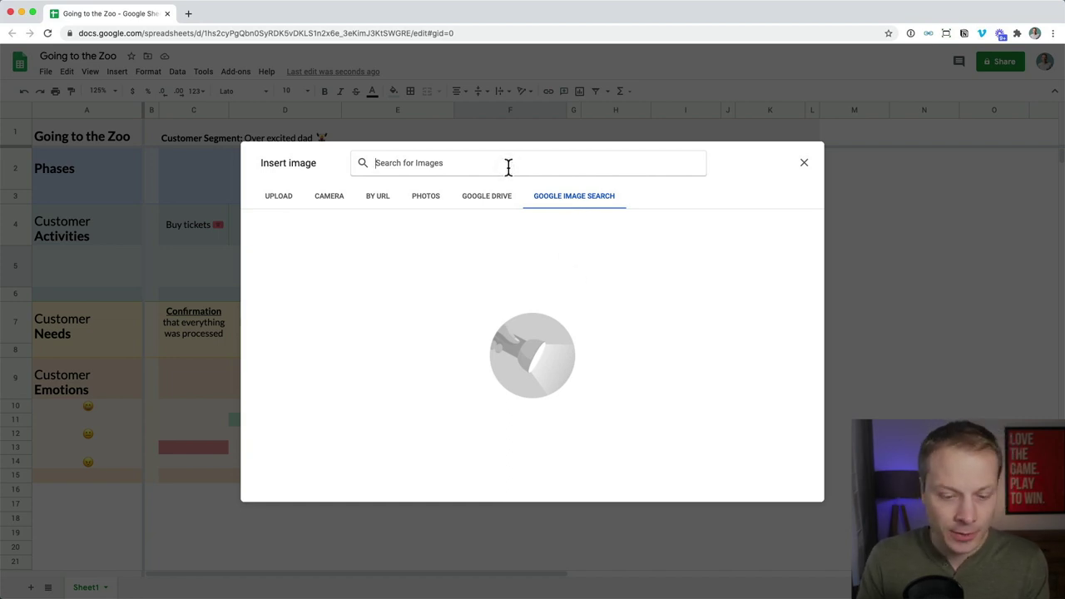
{"action": "type", "text": "p"}
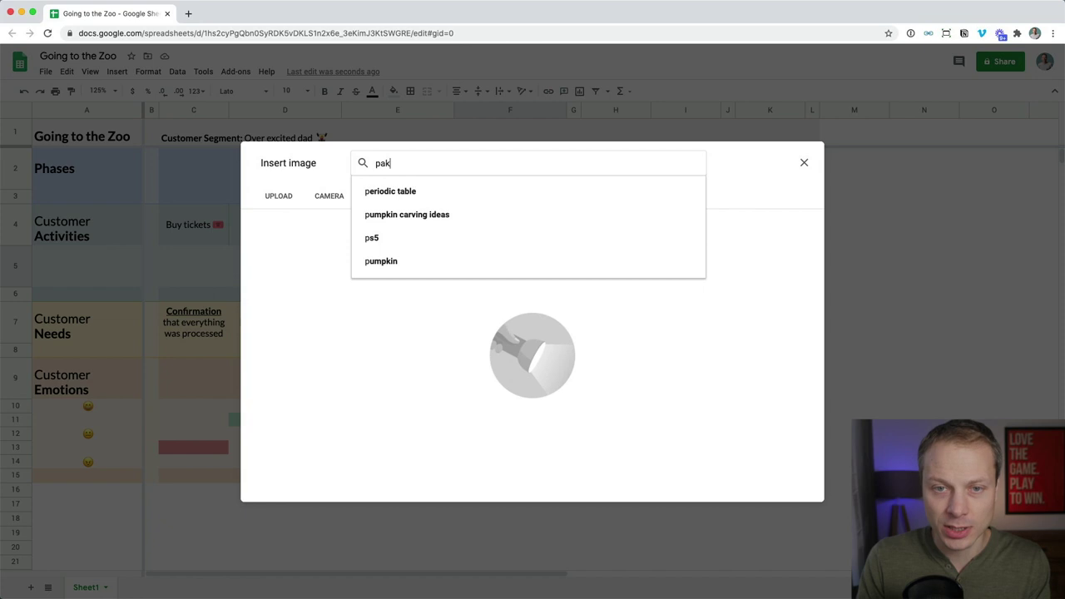
{"action": "type", "text": "ak"}
{"action": "key", "text": "BackSpace"}
{"action": "type", "text": "rking zoo"}
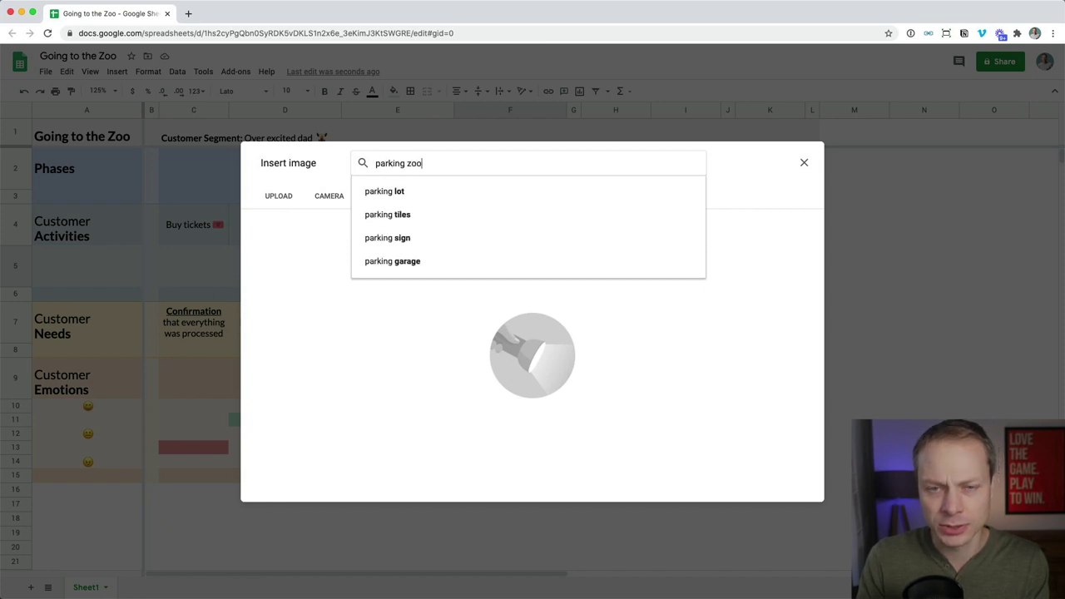
{"action": "key", "text": "Return"}
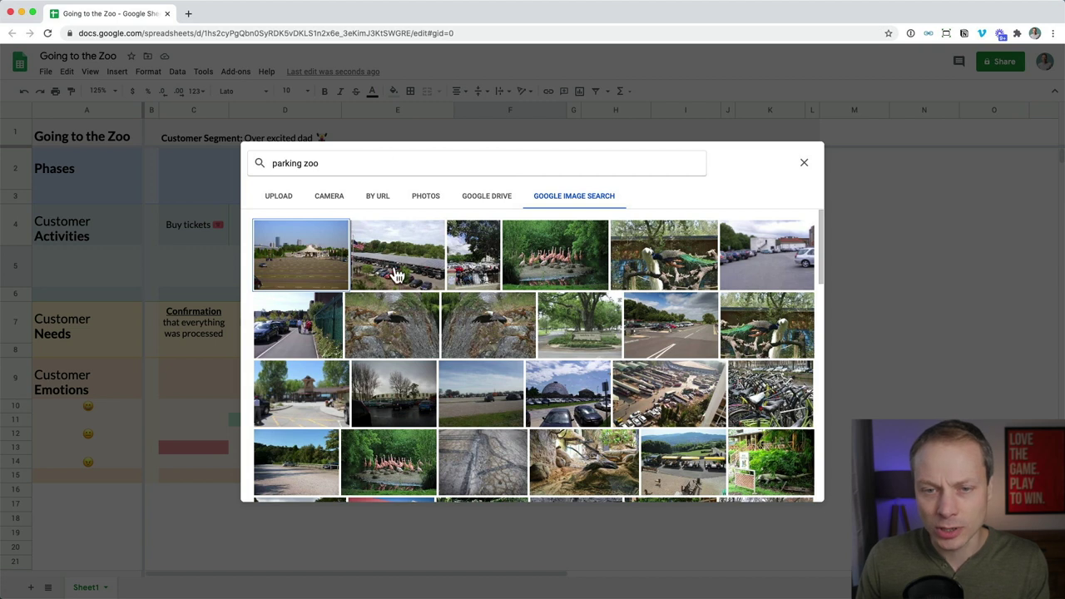
{"action": "left_click", "coordinate": [395, 275]}
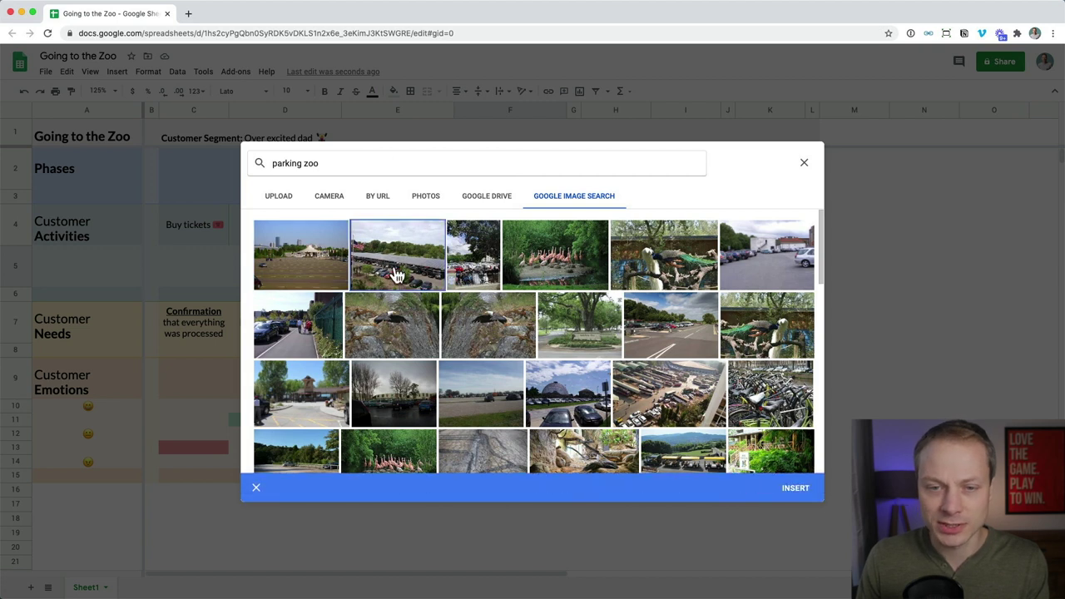
{"action": "left_click", "coordinate": [794, 488]}
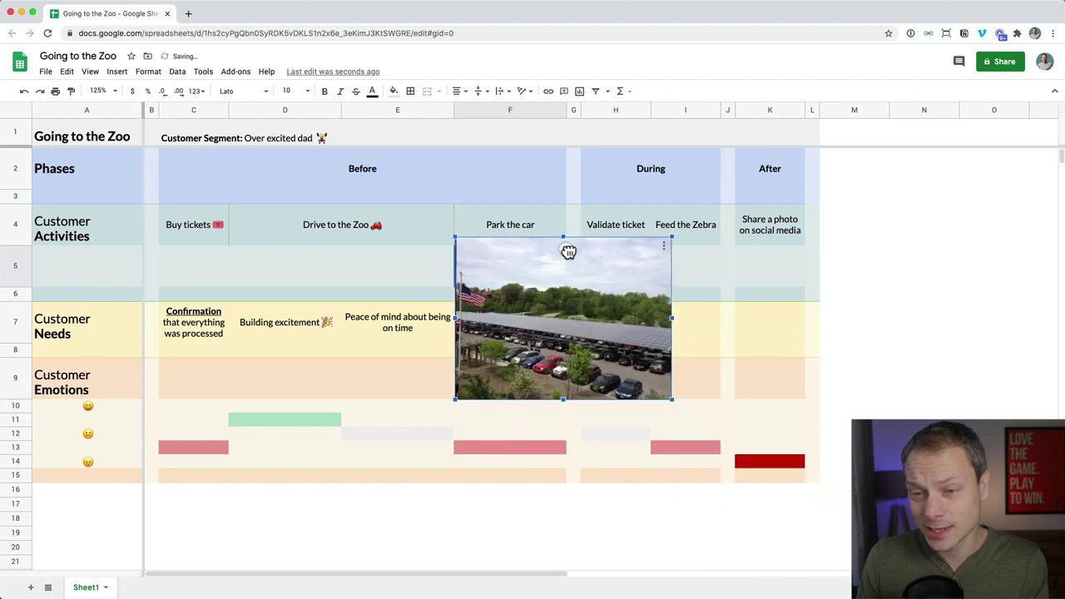
{"action": "left_click_drag", "start_coordinate": [597, 375], "coordinate": [460, 273]}
{"action": "left_click_drag", "start_coordinate": [408, 232], "coordinate": [507, 262]}
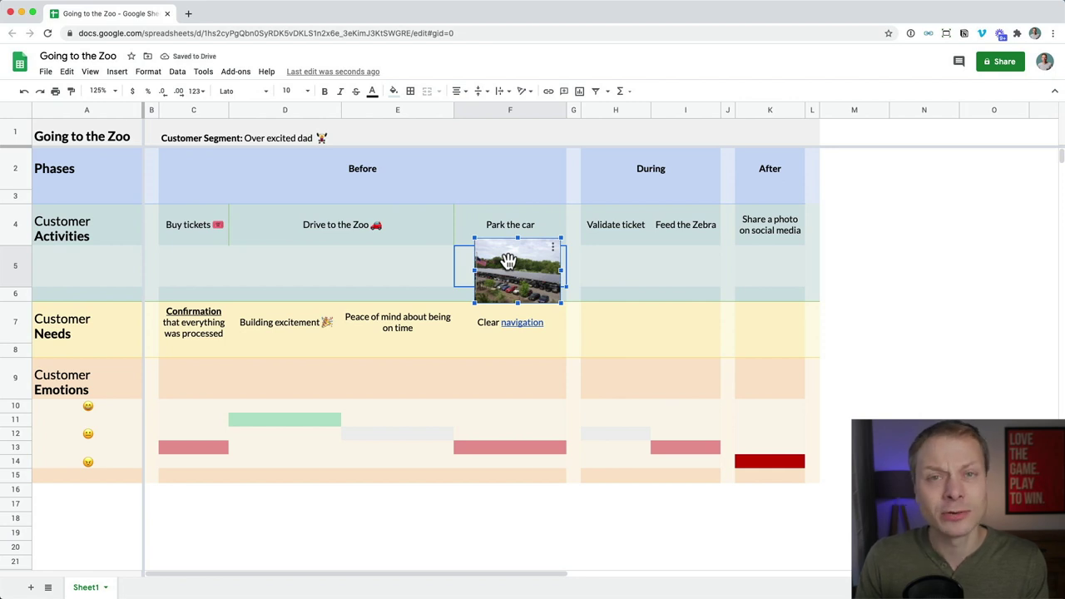
{"action": "key", "text": "Delete"}
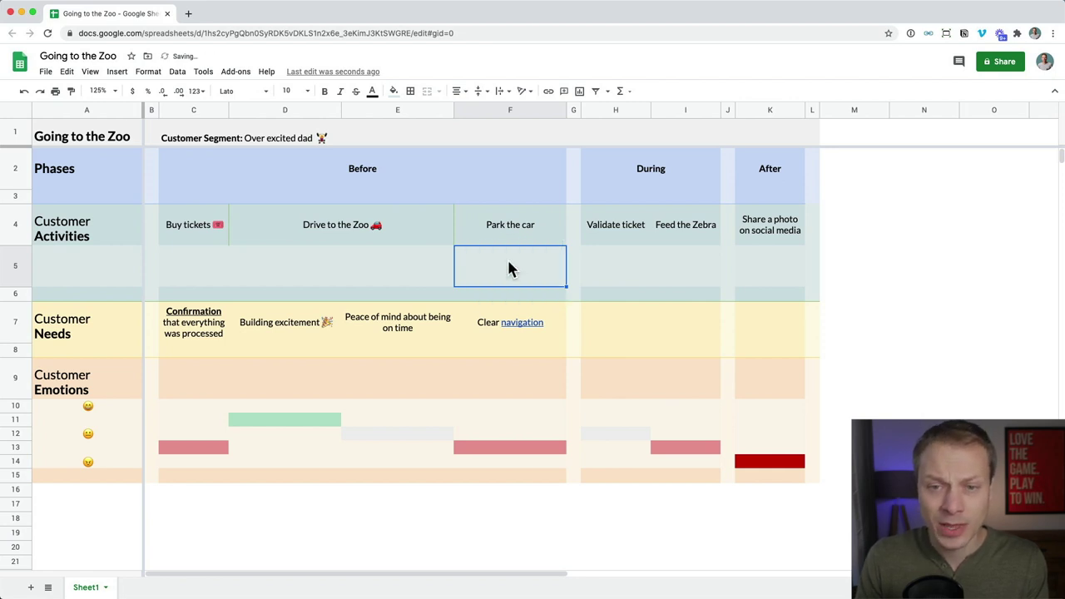
Insert a covered parking-lot photo from a Google search for 'parking zoo' into cell F5
{"action": "left_click", "coordinate": [118, 72]}
{"action": "mouse_move", "coordinate": [217, 244]}
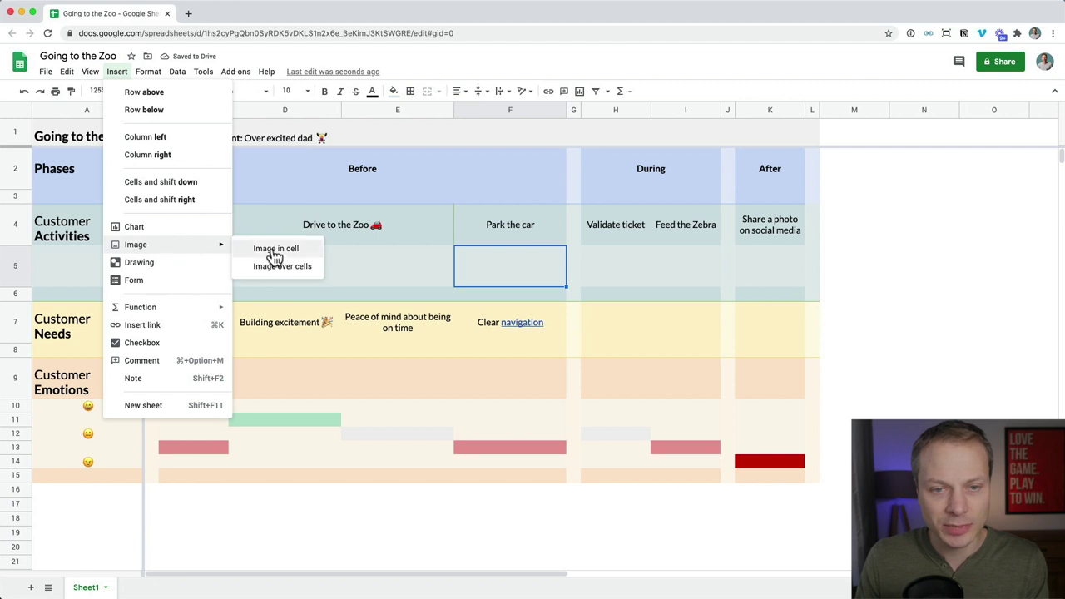
{"action": "left_click", "coordinate": [285, 249]}
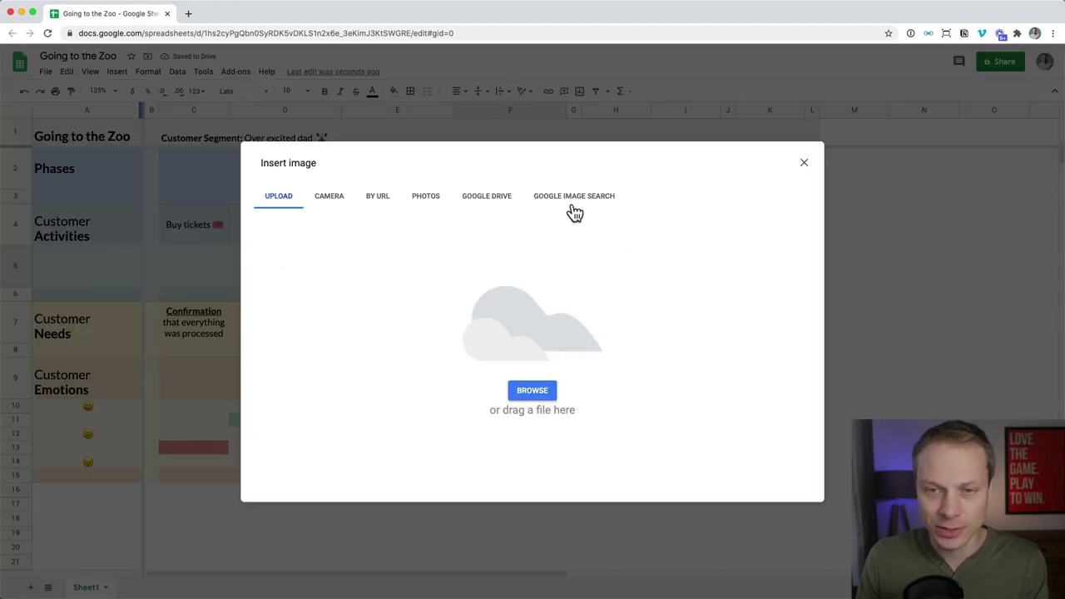
{"action": "left_click", "coordinate": [571, 209]}
{"action": "type", "text": "par"}
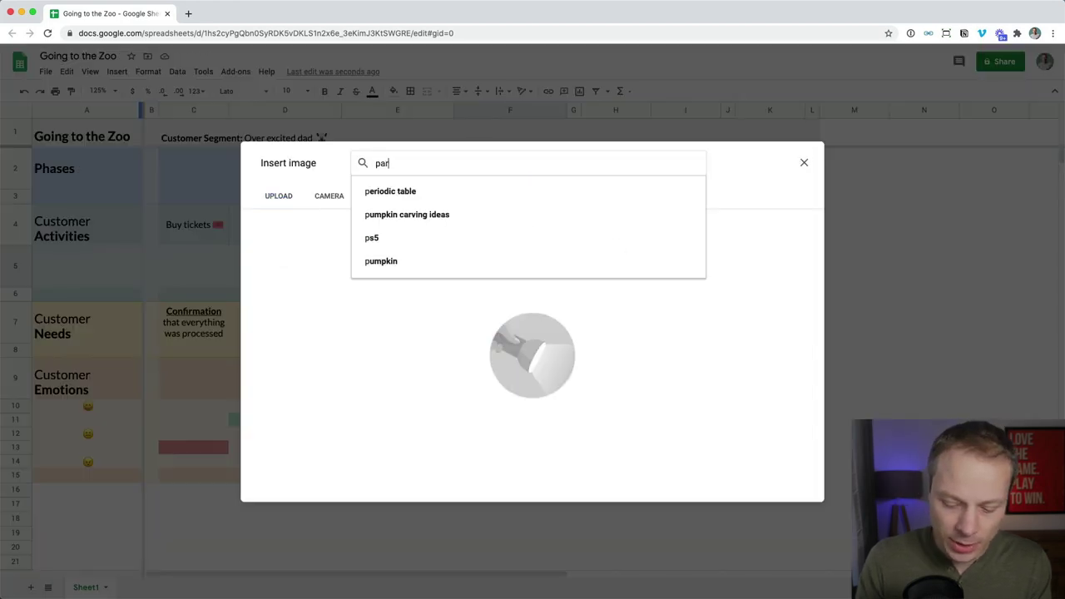
{"action": "type", "text": "king zoo"}
{"action": "key", "text": "Return"}
{"action": "left_click", "coordinate": [389, 276]}
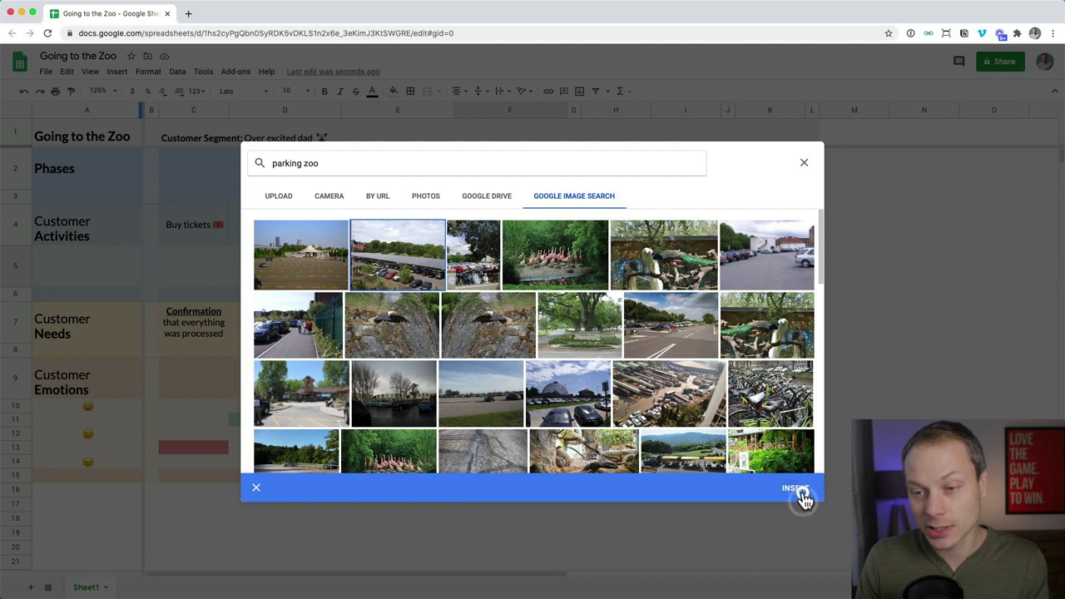
{"action": "left_click", "coordinate": [796, 489]}
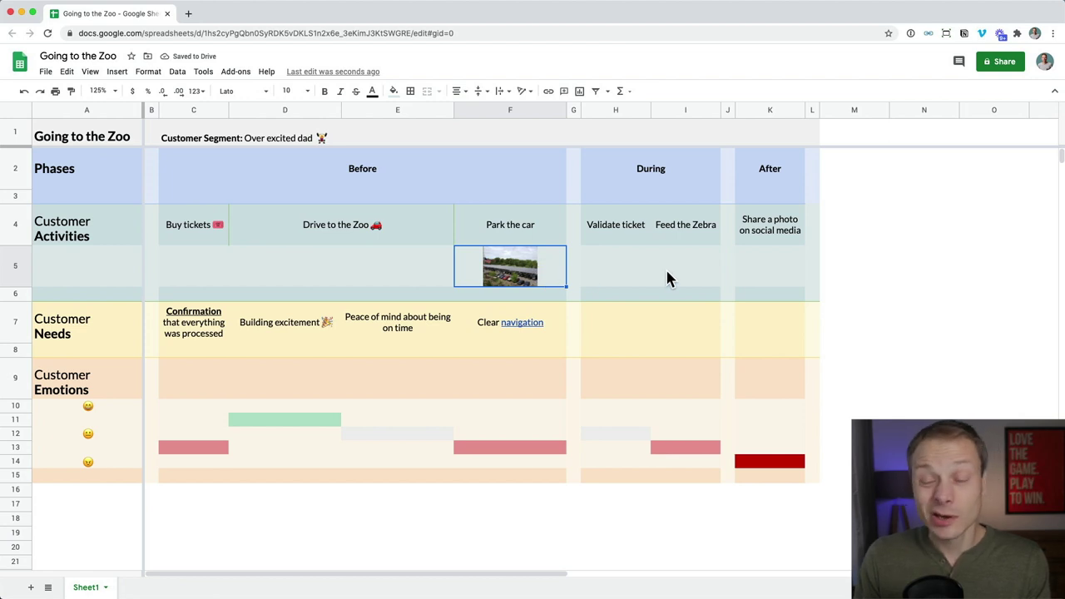
Delete and restore the F5 photo, then try a taller row 5 and undo it
{"action": "key", "text": "Right"}
{"action": "left_click", "coordinate": [517, 268]}
{"action": "key", "text": "Delete"}
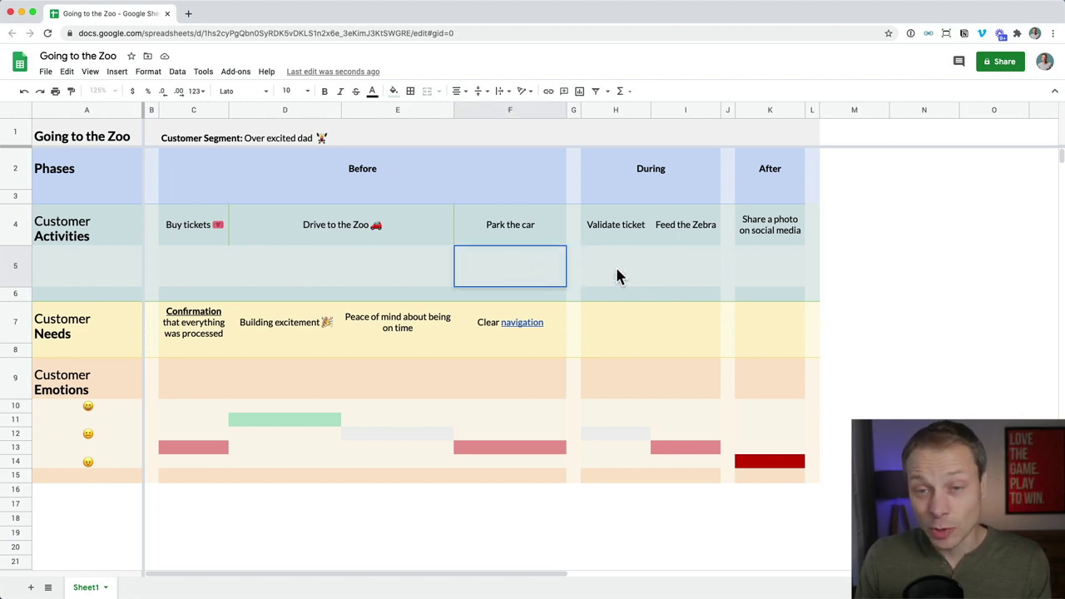
{"action": "key", "text": "super+z"}
{"action": "left_click", "coordinate": [616, 273]}
{"action": "left_click", "coordinate": [540, 268]}
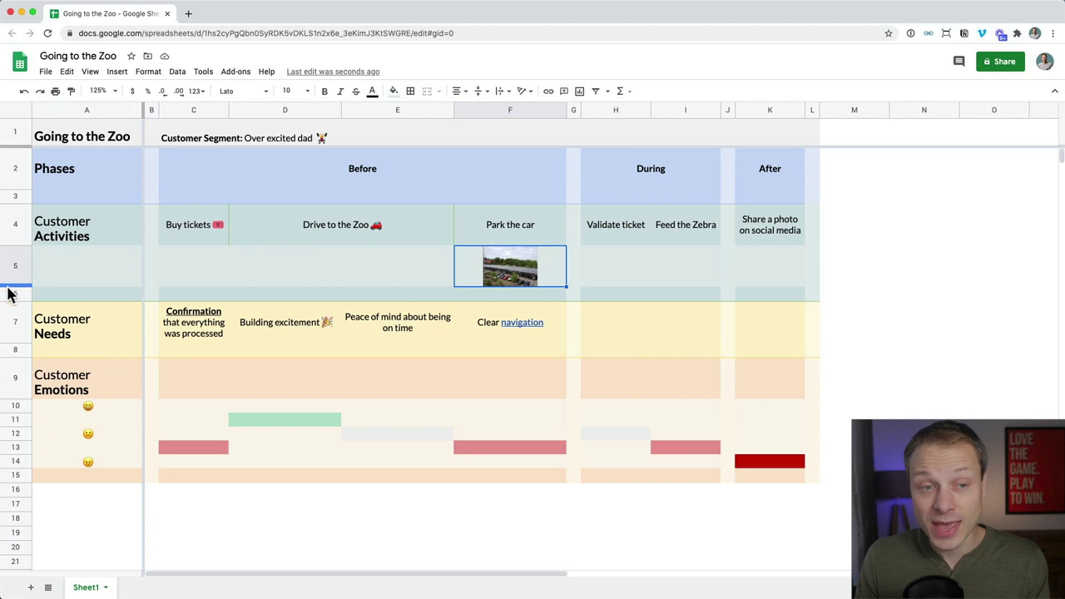
{"action": "left_click_drag", "start_coordinate": [15, 287], "coordinate": [15, 379]}
{"action": "key", "text": "super+z"}
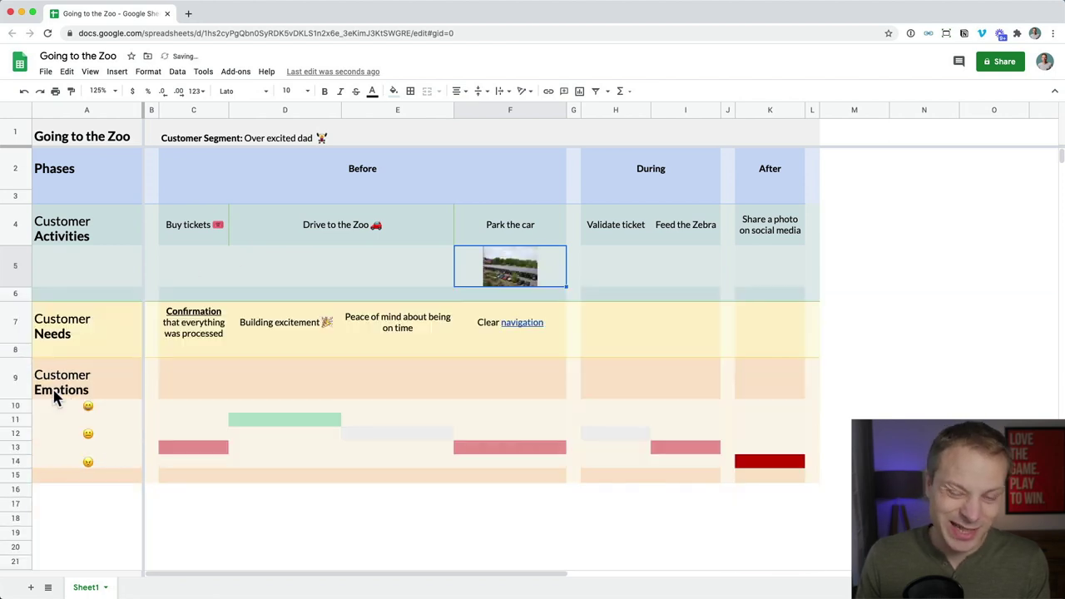
{"action": "right_click", "coordinate": [523, 264]}
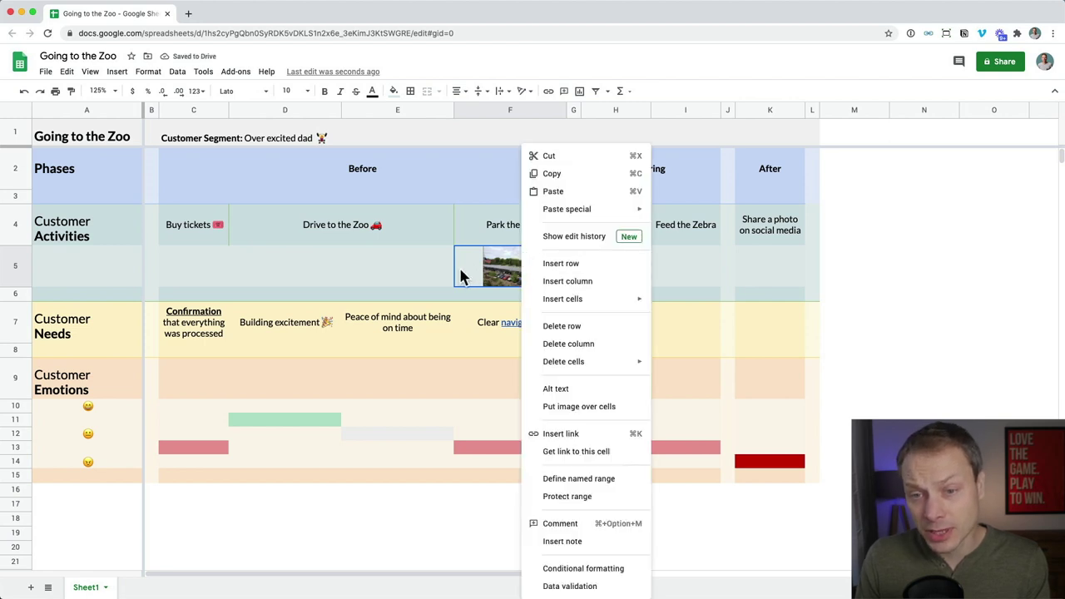
{"action": "left_click", "coordinate": [514, 268]}
{"action": "key", "text": "Left"}
{"action": "key", "text": "Left"}
{"action": "key", "text": "Right"}
{"action": "key", "text": "Right"}
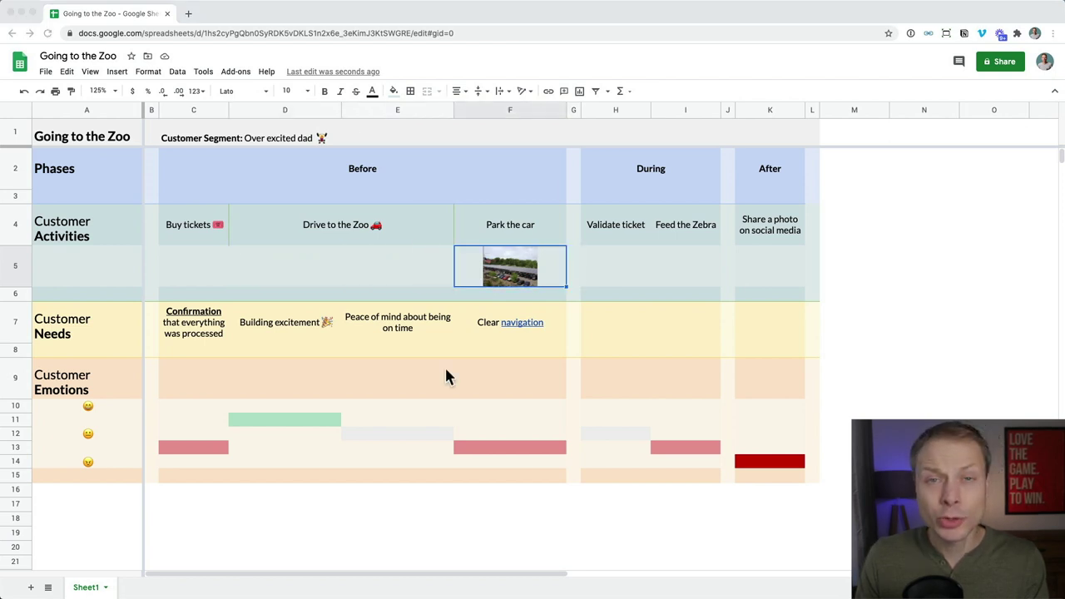
{"action": "left_click", "coordinate": [532, 277]}
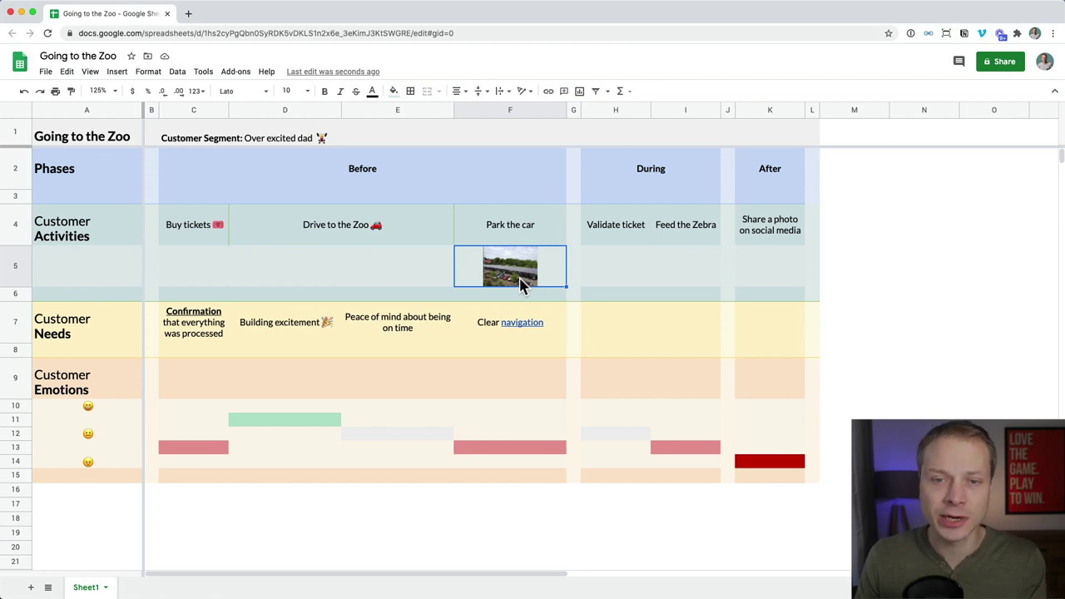
{"action": "key", "text": "Left"}
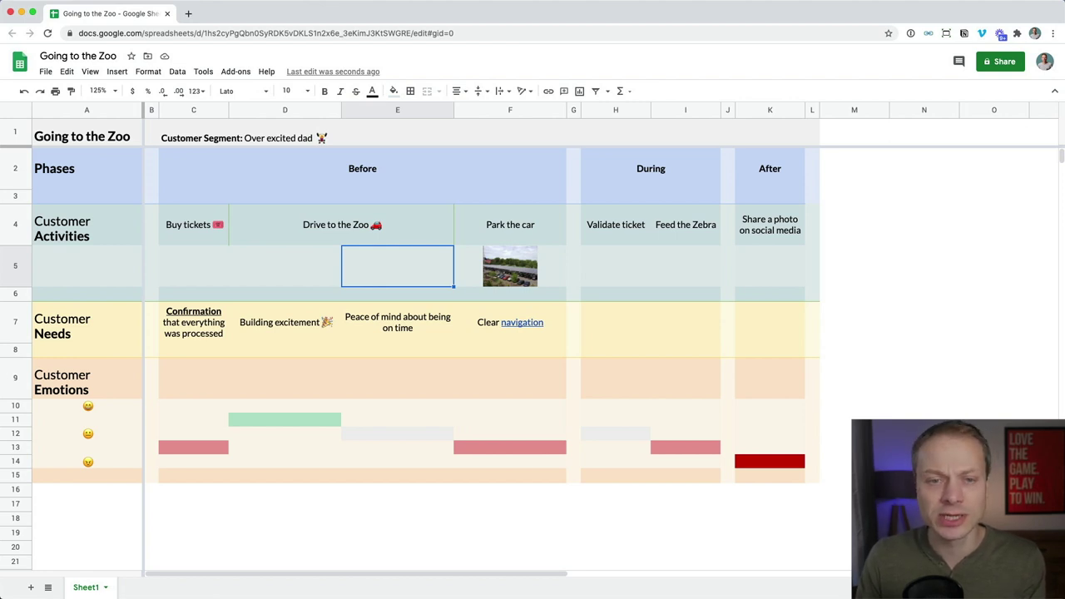
{"action": "key", "text": "Left"}
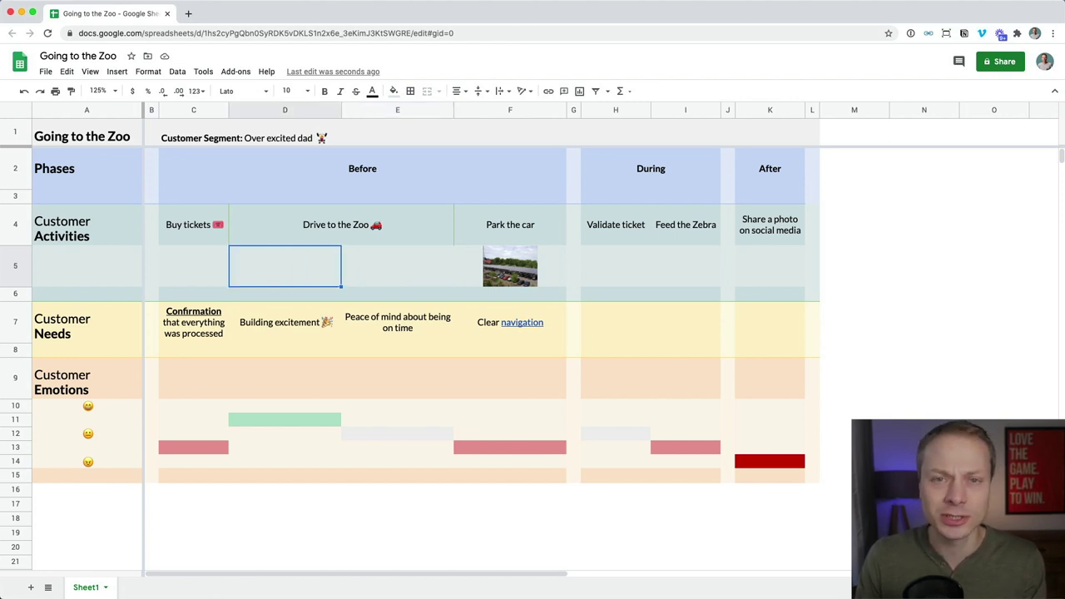
{"action": "left_click", "coordinate": [500, 259]}
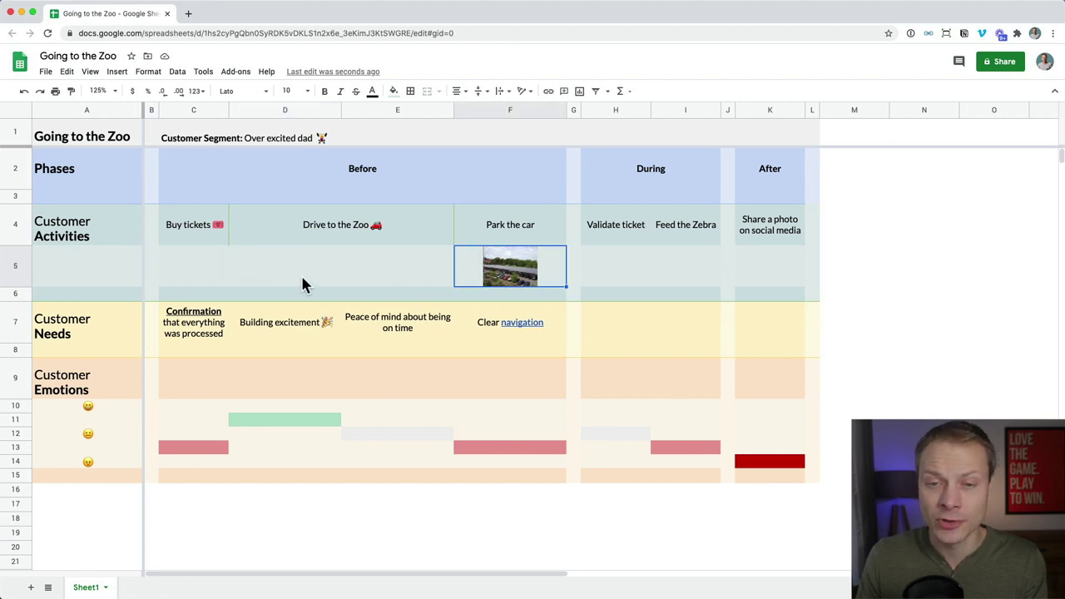
{"action": "left_click", "coordinate": [420, 295]}
{"action": "left_click", "coordinate": [421, 331]}
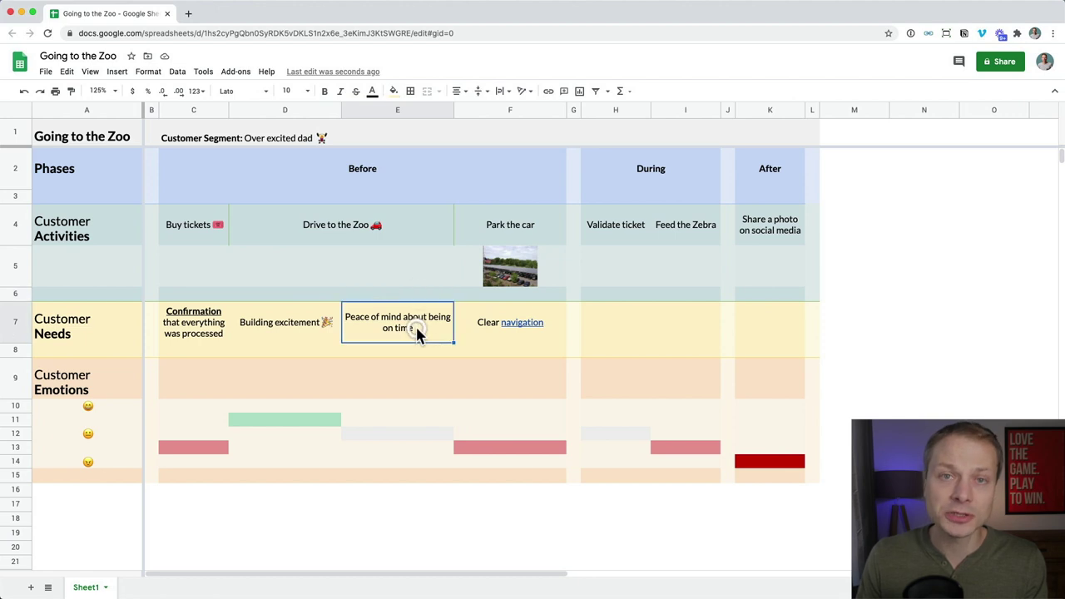
{"action": "left_click", "coordinate": [514, 327]}
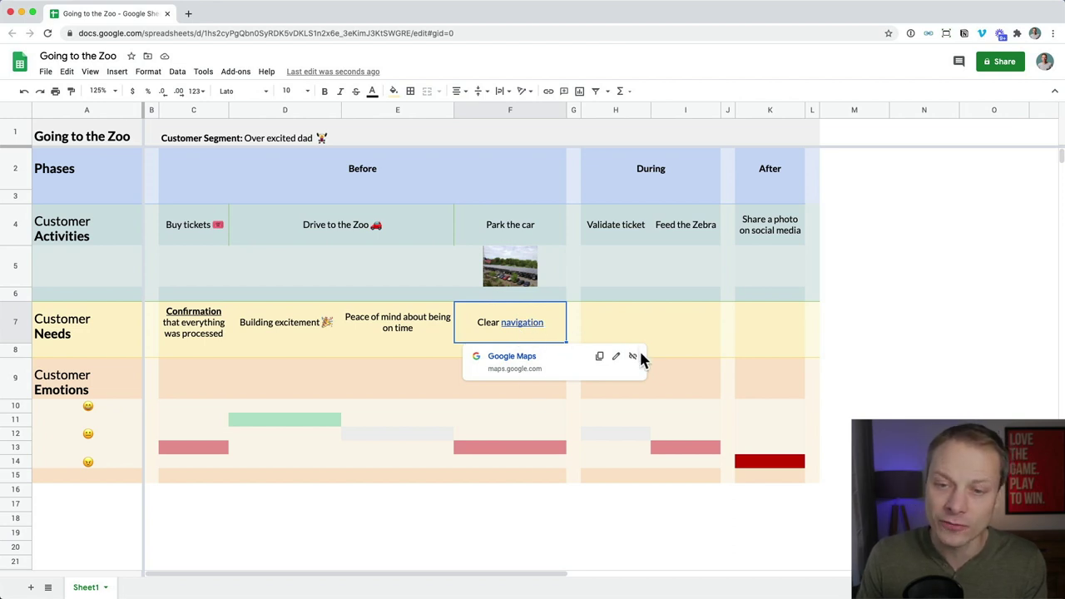
{"action": "left_click", "coordinate": [374, 320]}
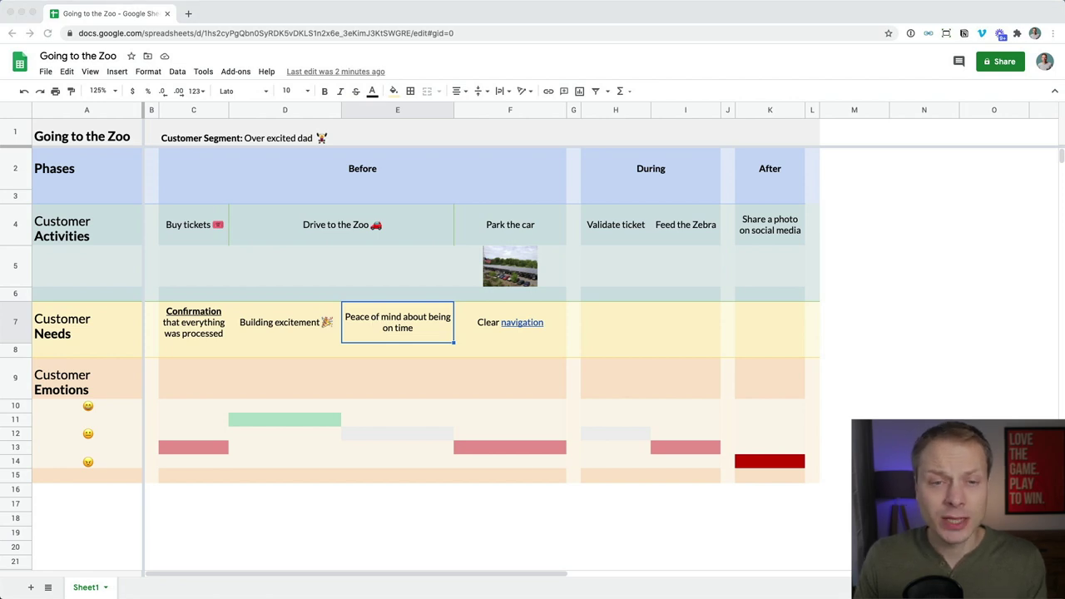
{"action": "left_click", "coordinate": [262, 304]}
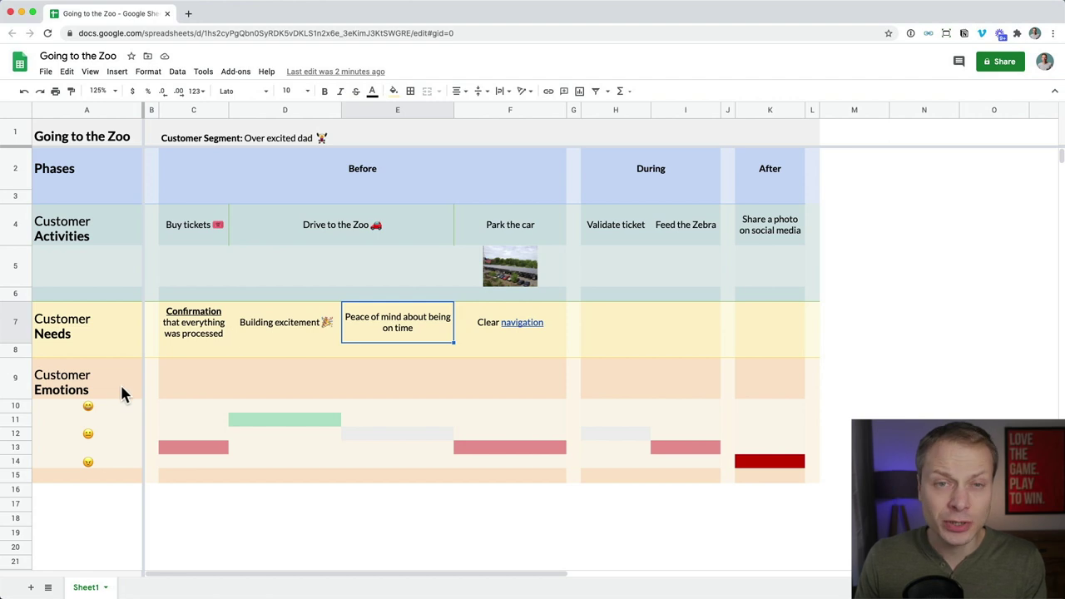
{"action": "left_click", "coordinate": [173, 418]}
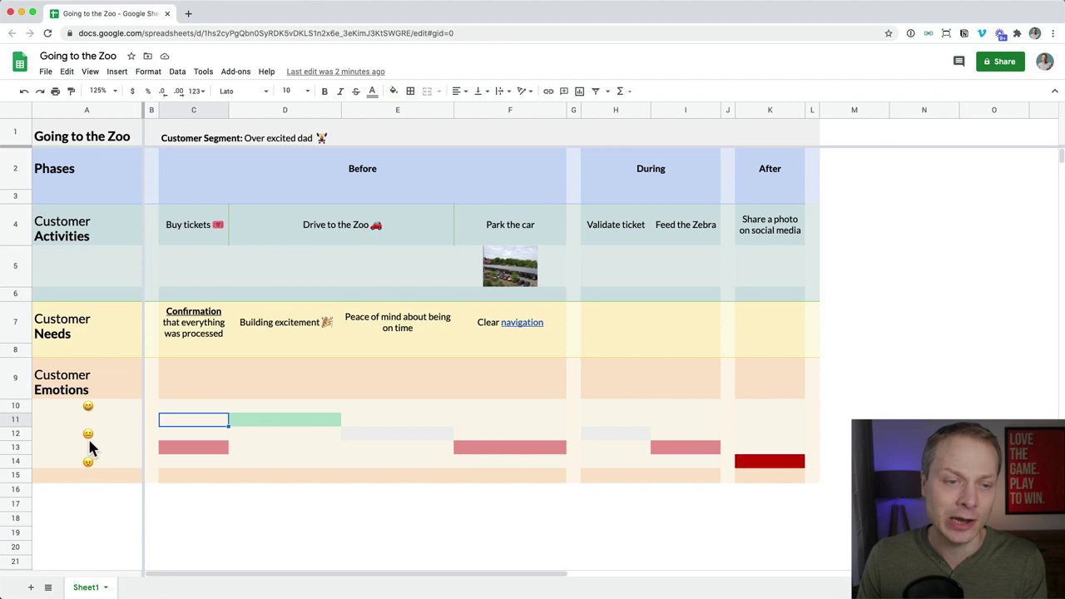
Group the emotion-scale rows 10–14 and leave the group collapsed
{"action": "left_click", "coordinate": [15, 406]}
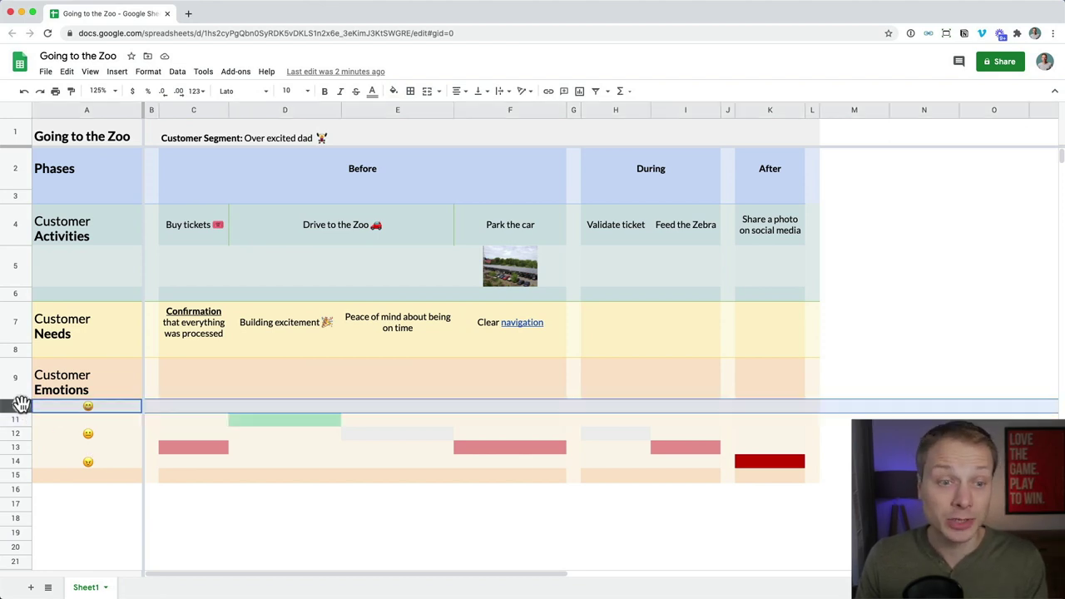
{"action": "left_click_drag", "start_coordinate": [21, 405], "coordinate": [77, 434]}
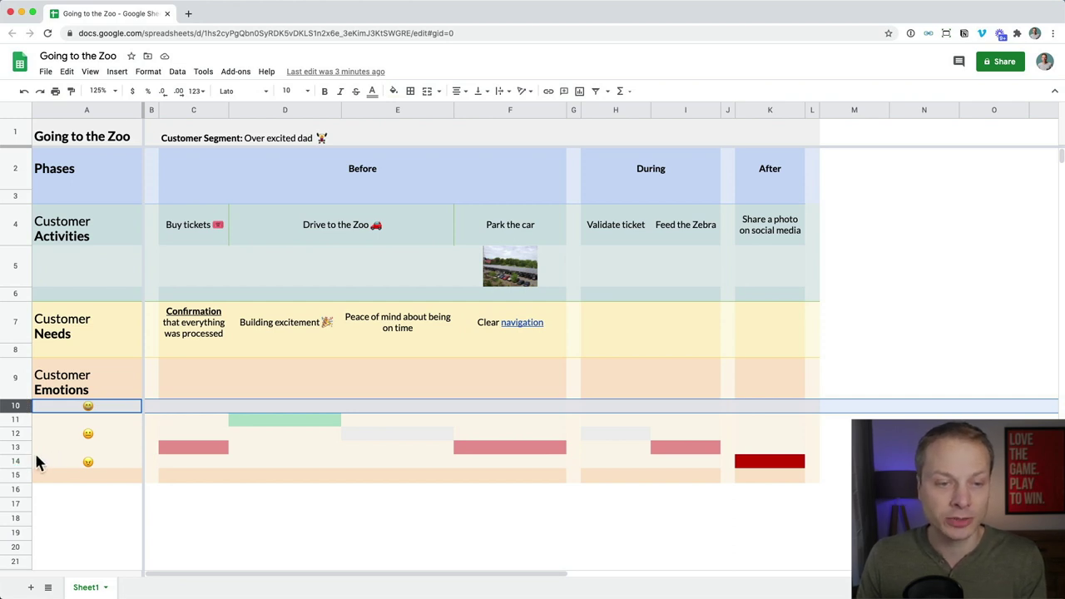
{"action": "left_click", "coordinate": [17, 462], "text": "shift"}
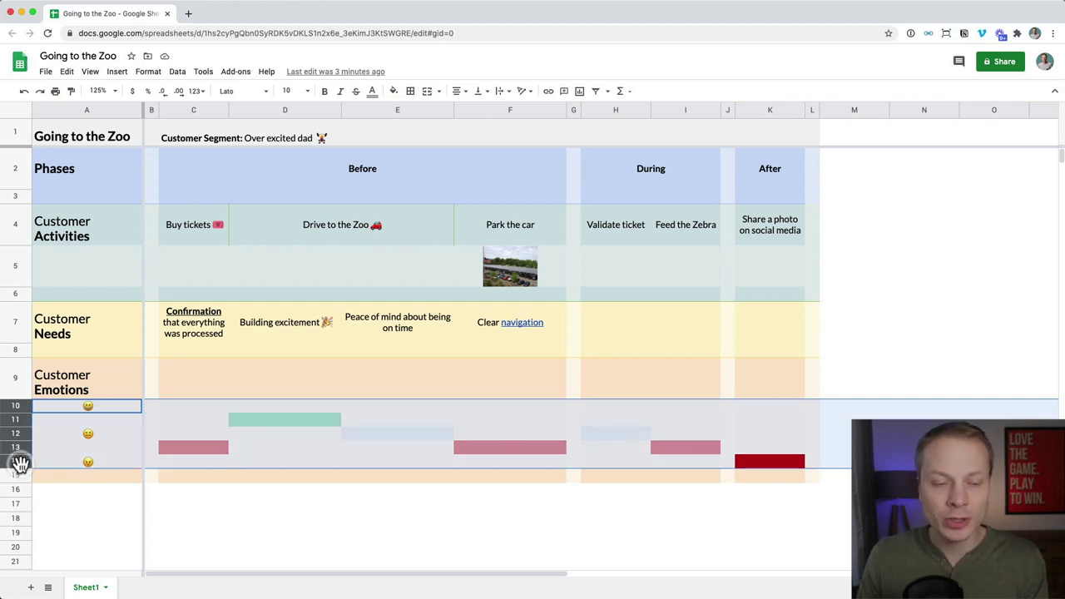
{"action": "right_click", "coordinate": [14, 429]}
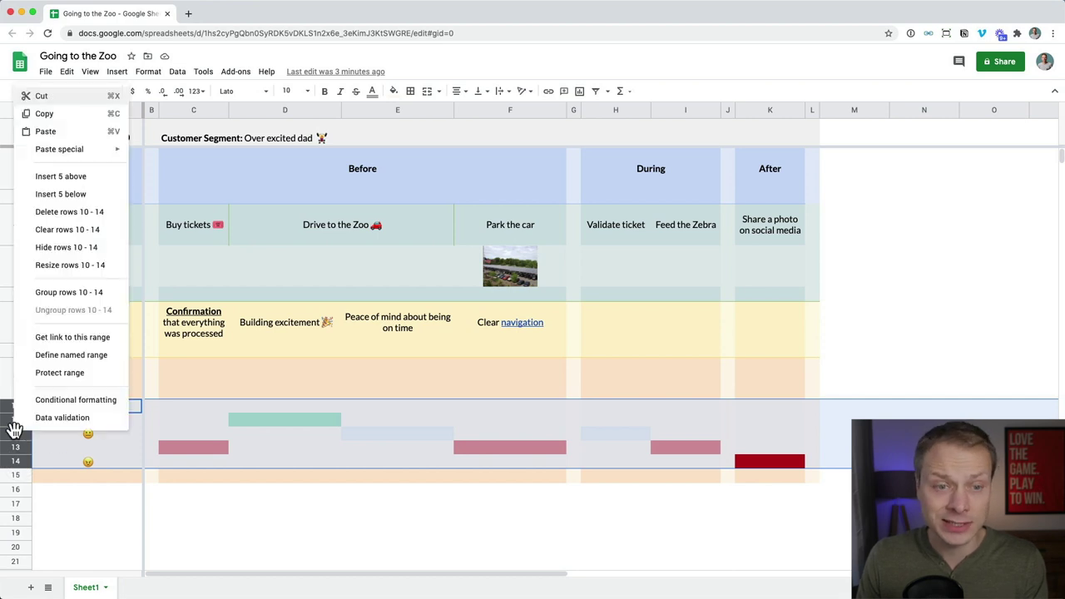
{"action": "left_click", "coordinate": [83, 292]}
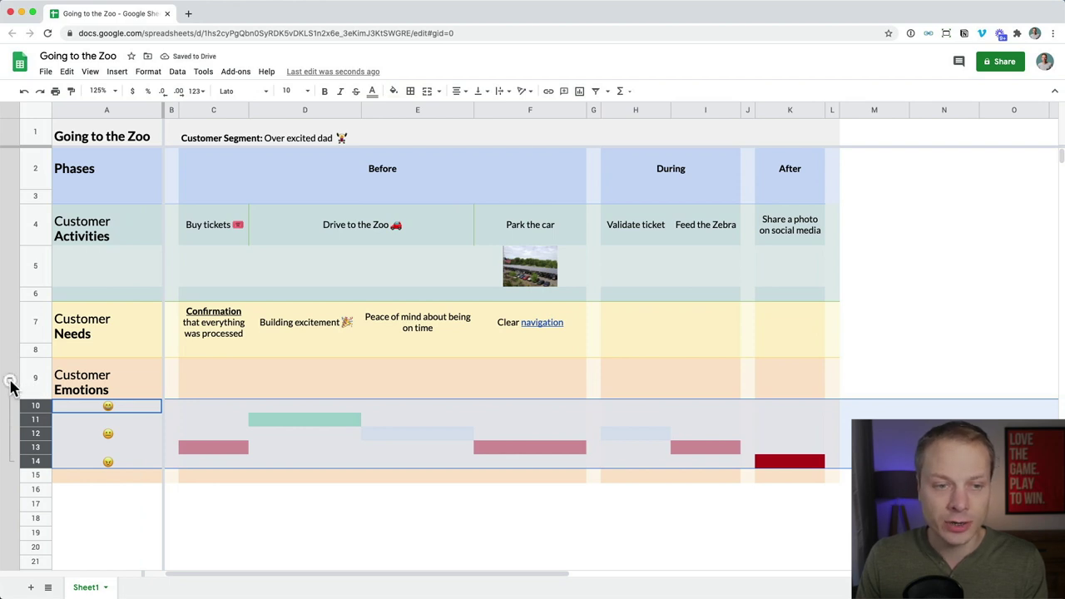
{"action": "left_click", "coordinate": [10, 381]}
{"action": "left_click", "coordinate": [214, 476]}
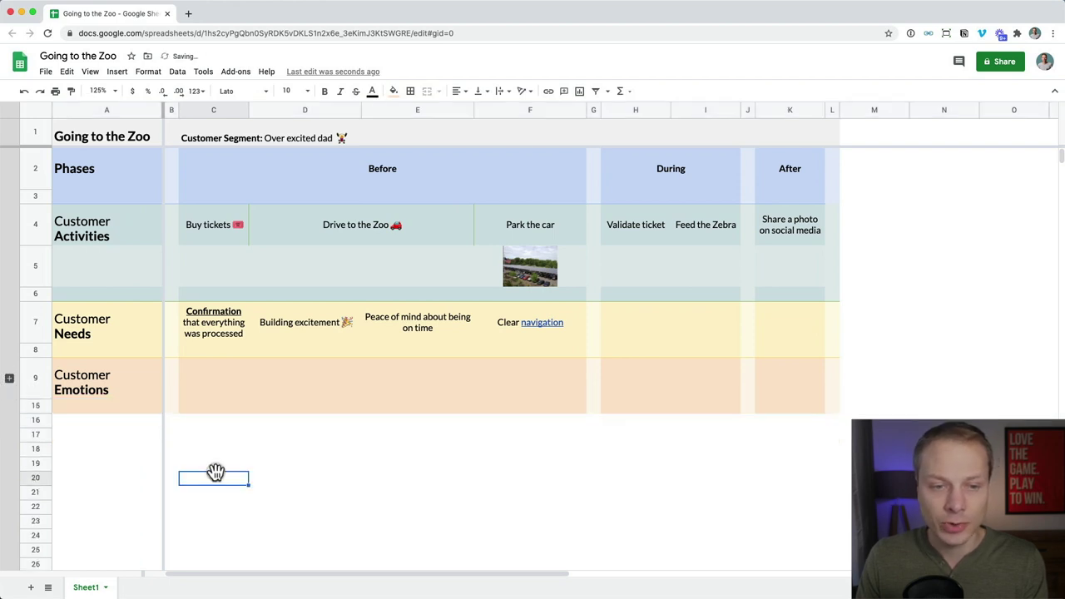
{"action": "left_click", "coordinate": [7, 381]}
{"action": "left_click", "coordinate": [7, 382]}
{"action": "left_click", "coordinate": [186, 379]}
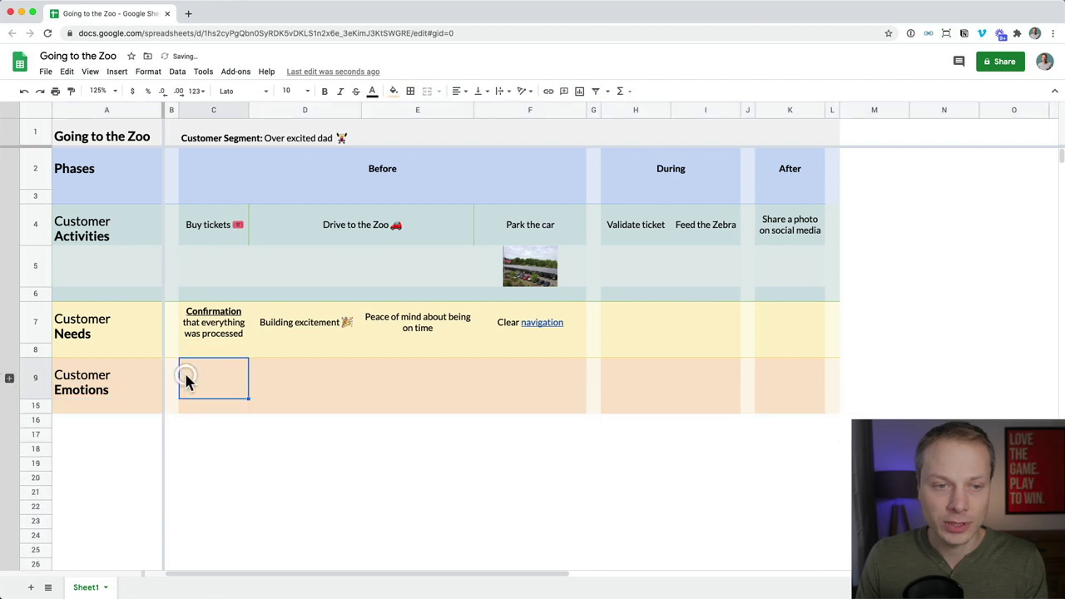
Insert an empty row below photo row 5
{"action": "left_click", "coordinate": [38, 264]}
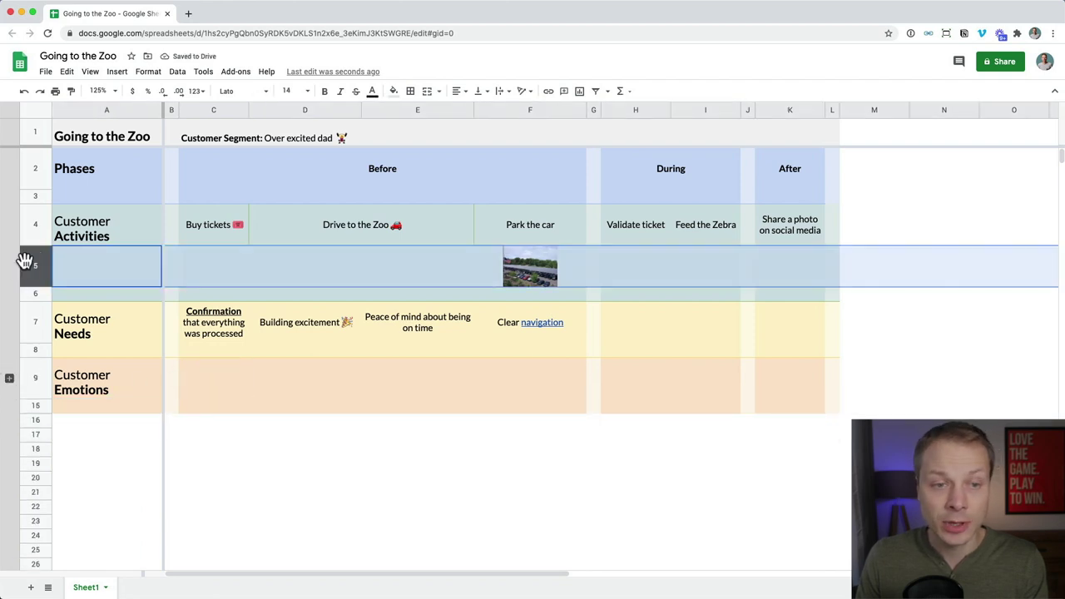
{"action": "right_click", "coordinate": [31, 258]}
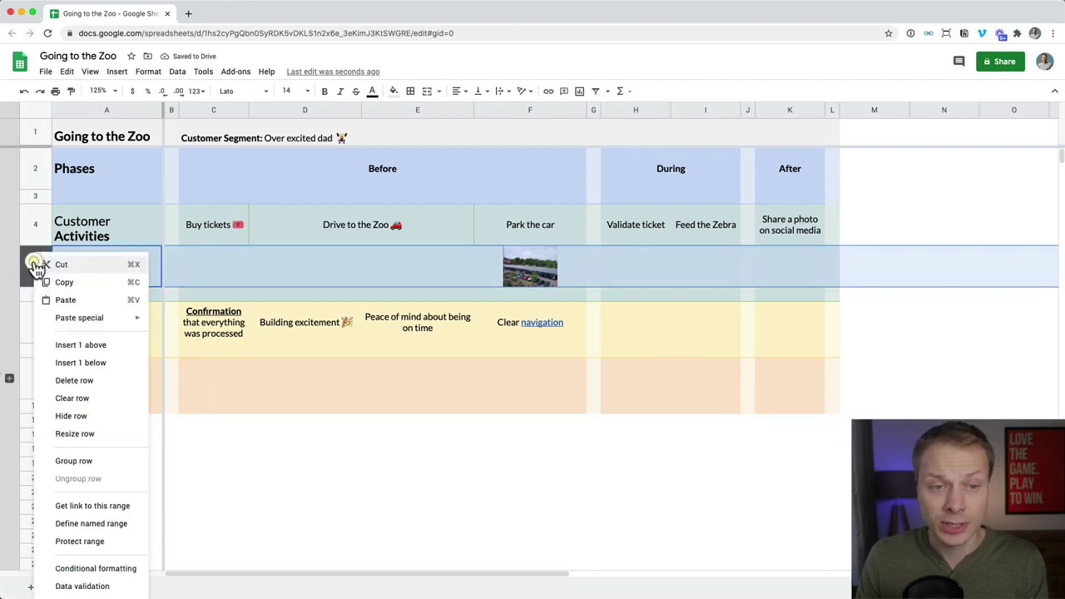
{"action": "left_click", "coordinate": [100, 364]}
{"action": "left_click", "coordinate": [226, 279]}
Group rows 5–6 and collapse it, rechecking that the emotion-scale group also collapses
{"action": "left_click", "coordinate": [42, 271]}
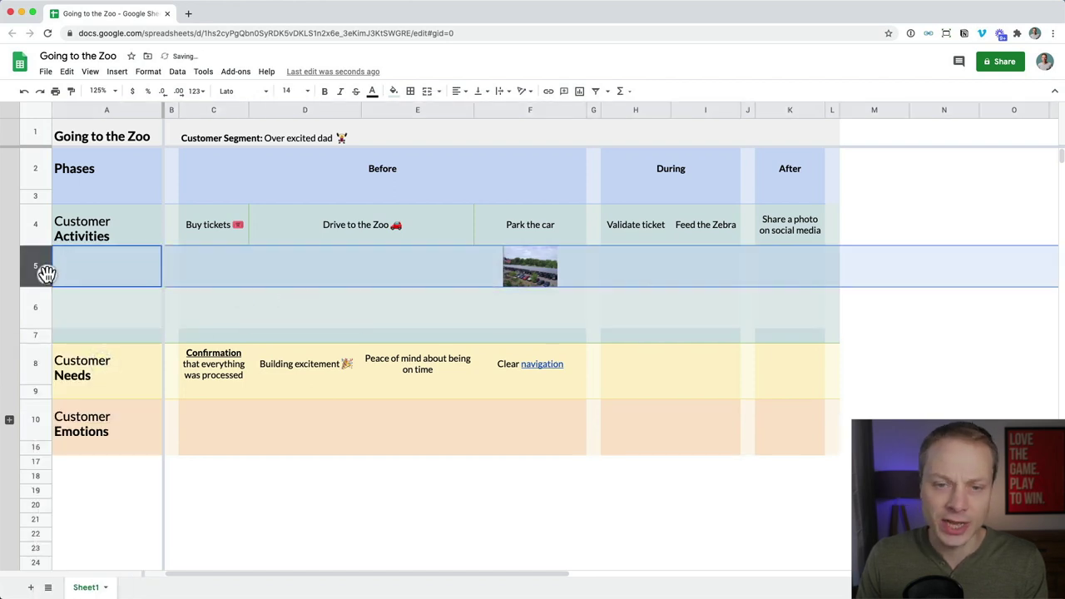
{"action": "left_click", "coordinate": [35, 302], "text": "shift"}
{"action": "right_click", "coordinate": [39, 306]}
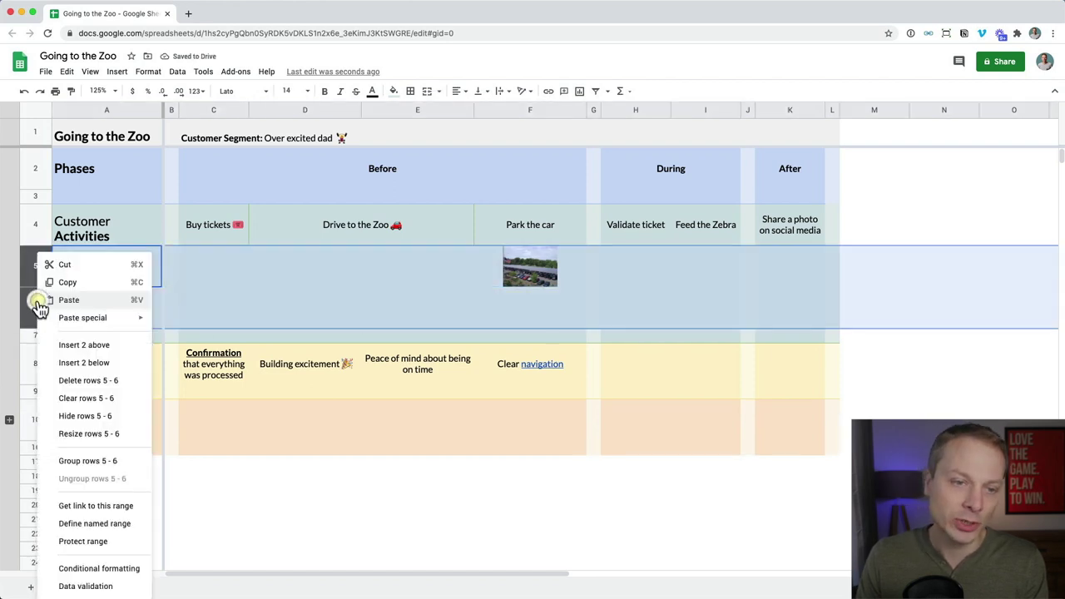
{"action": "left_click", "coordinate": [121, 462]}
{"action": "left_click", "coordinate": [222, 314]}
{"action": "left_click", "coordinate": [9, 224]}
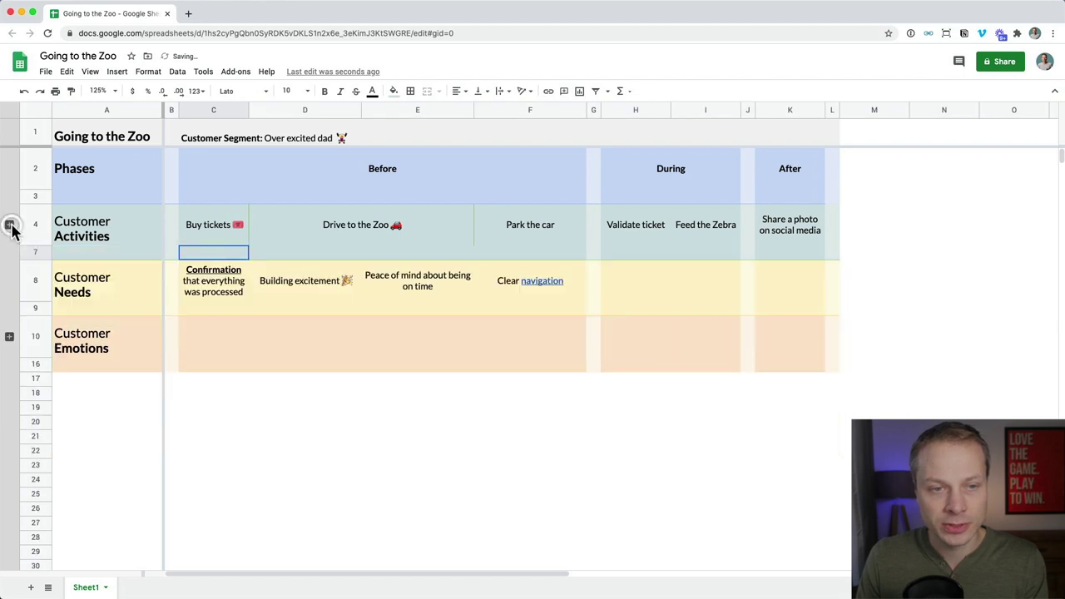
{"action": "left_click", "coordinate": [254, 394]}
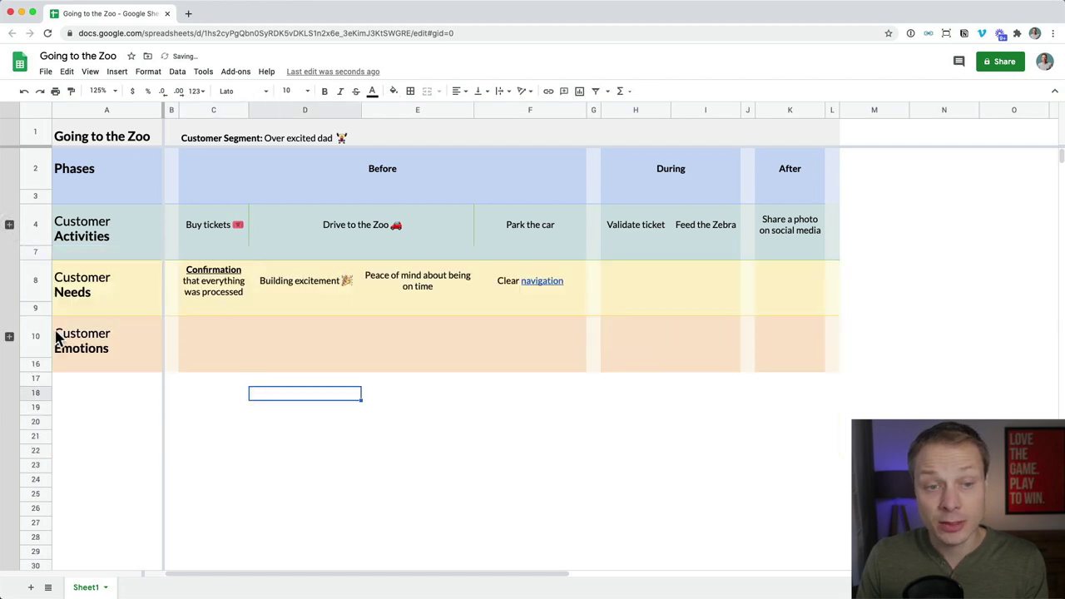
{"action": "left_click", "coordinate": [10, 225]}
{"action": "left_click", "coordinate": [9, 224]}
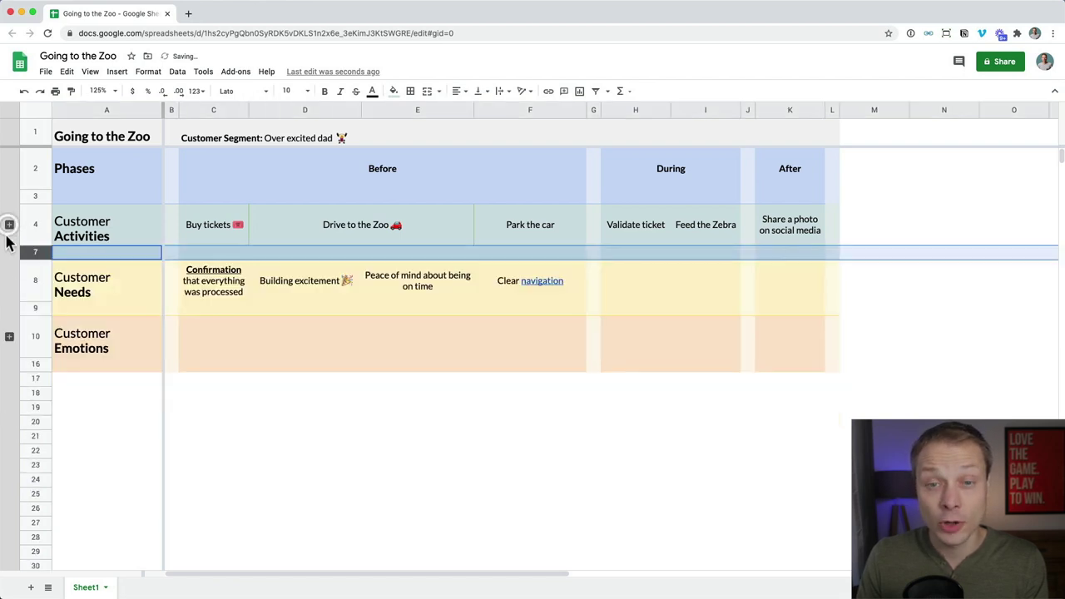
{"action": "left_click", "coordinate": [10, 338]}
{"action": "left_click", "coordinate": [11, 339]}
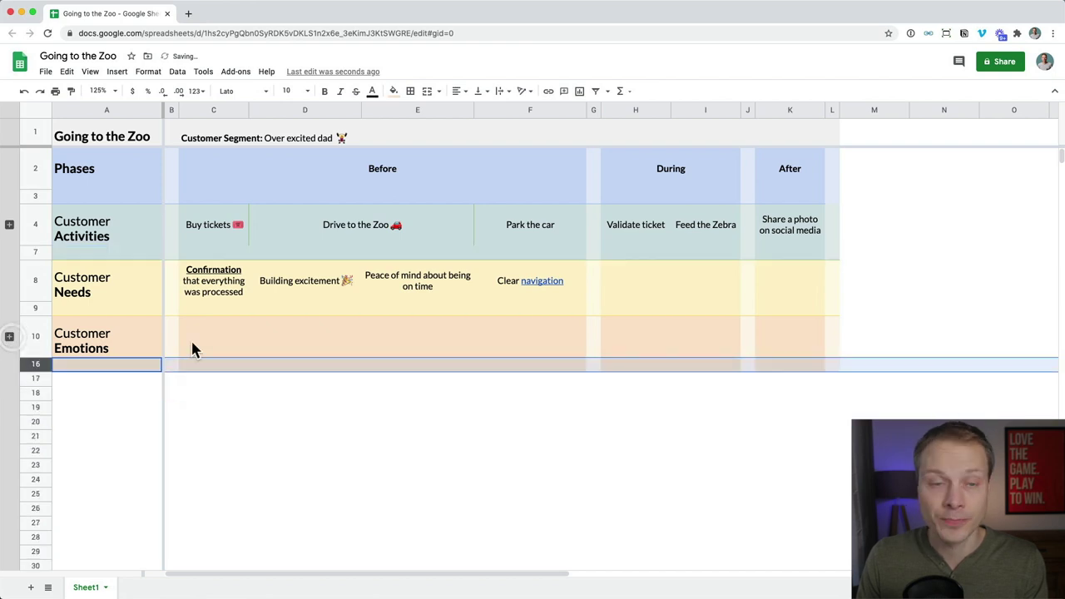
{"action": "left_click", "coordinate": [200, 345]}
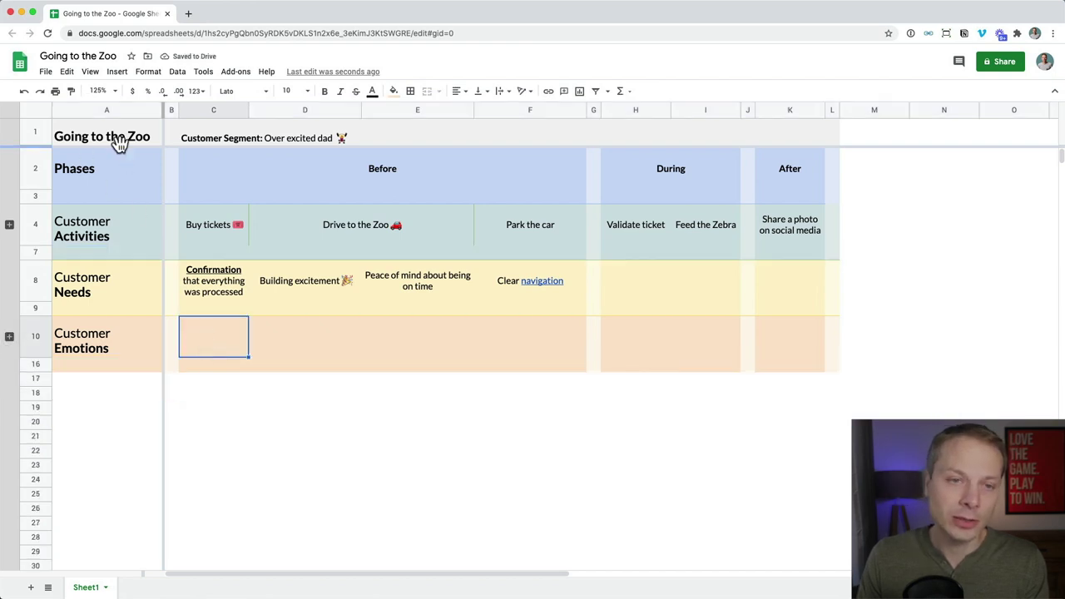
Insert a new column A and fill A2:A16 dark gold
{"action": "right_click", "coordinate": [97, 111]}
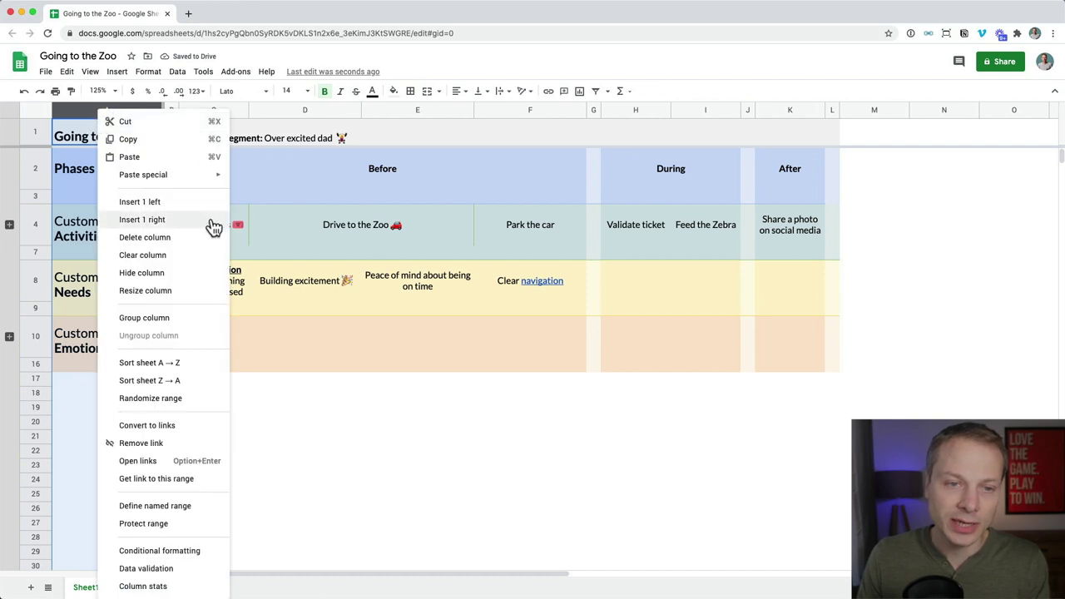
{"action": "left_click", "coordinate": [205, 209]}
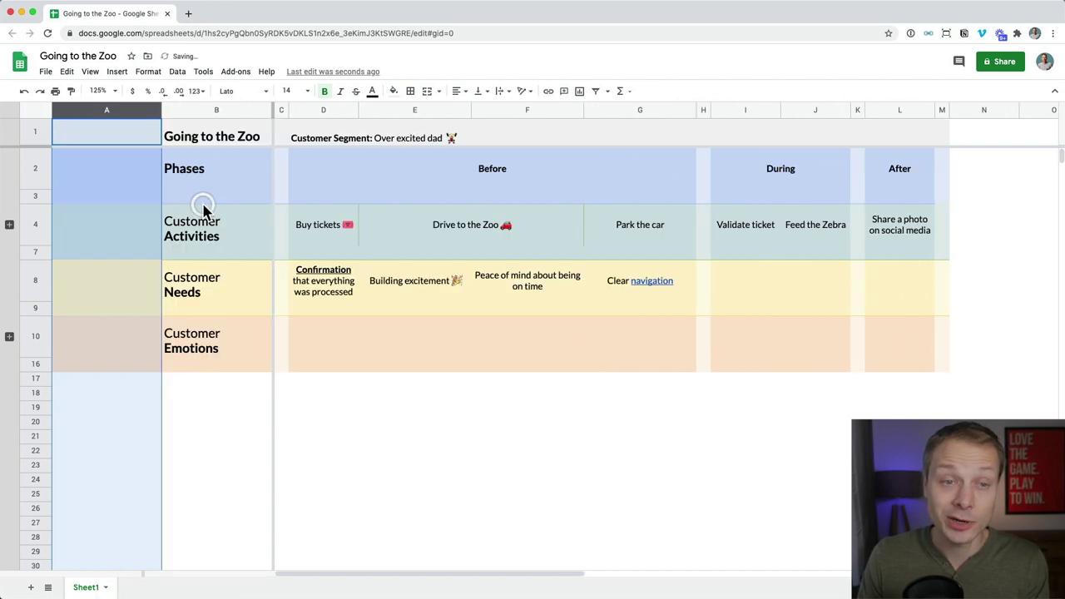
{"action": "left_click", "coordinate": [122, 226]}
{"action": "left_click_drag", "start_coordinate": [119, 171], "coordinate": [101, 371]}
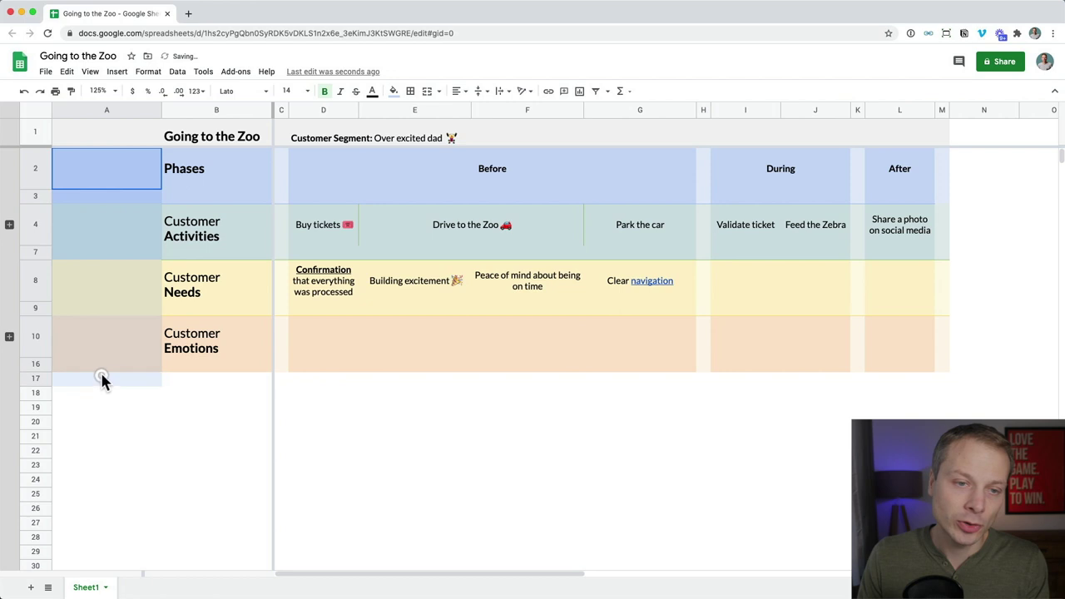
{"action": "left_click", "coordinate": [393, 91]}
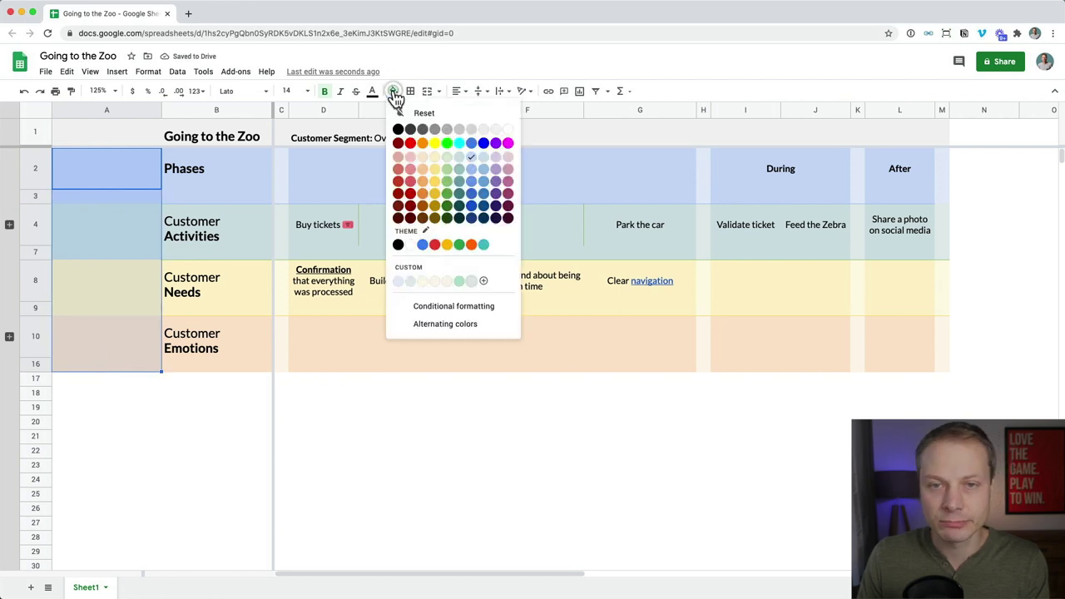
{"action": "left_click", "coordinate": [436, 207]}
Enter the Frontstage label in A2 and reselect A2 down to A16
{"action": "key", "text": "Down"}
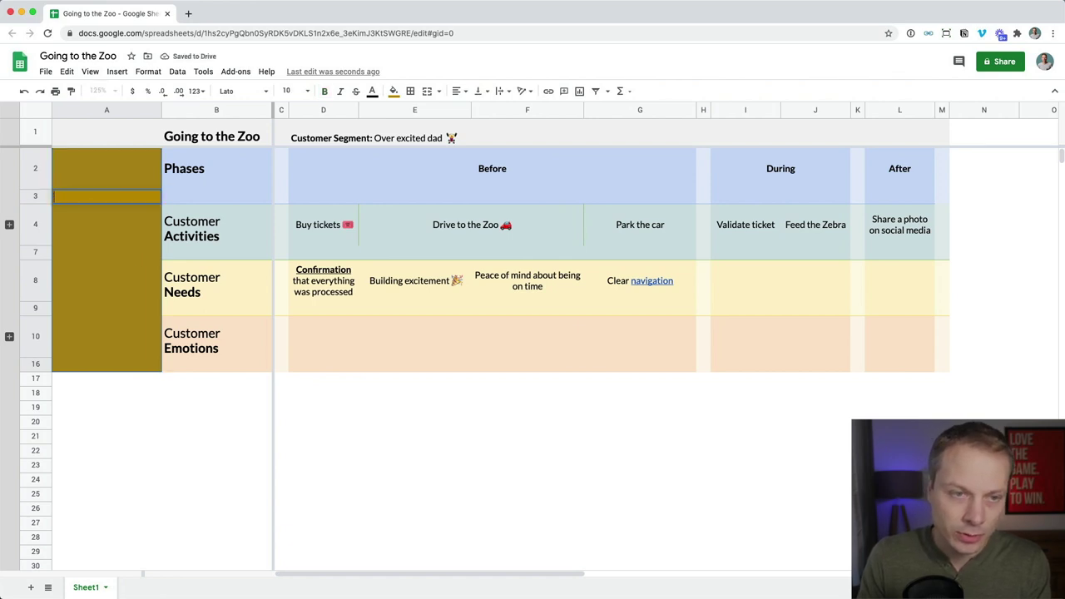
{"action": "key", "text": "Up"}
{"action": "type", "text": "Frp"}
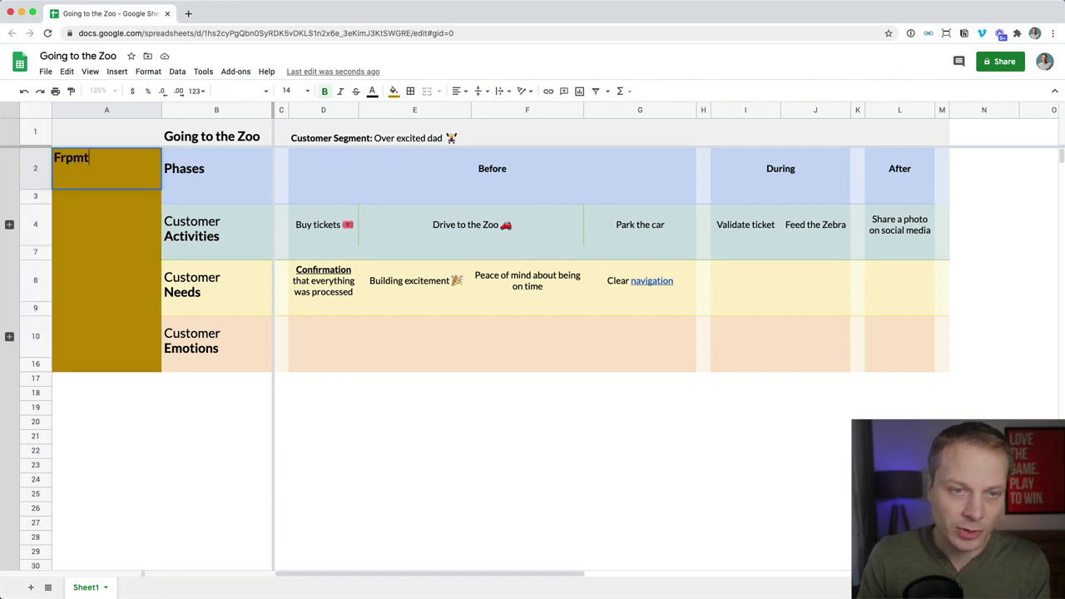
{"action": "type", "text": "nt"}
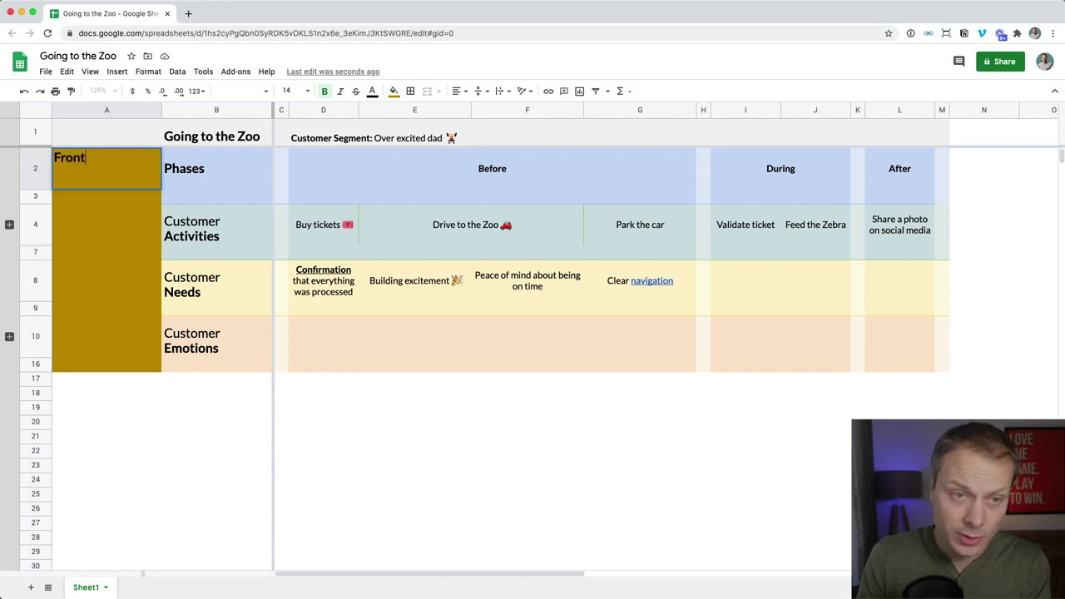
{"action": "type", "text": "stage"}
{"action": "key", "text": "Return"}
{"action": "key", "text": "Up"}
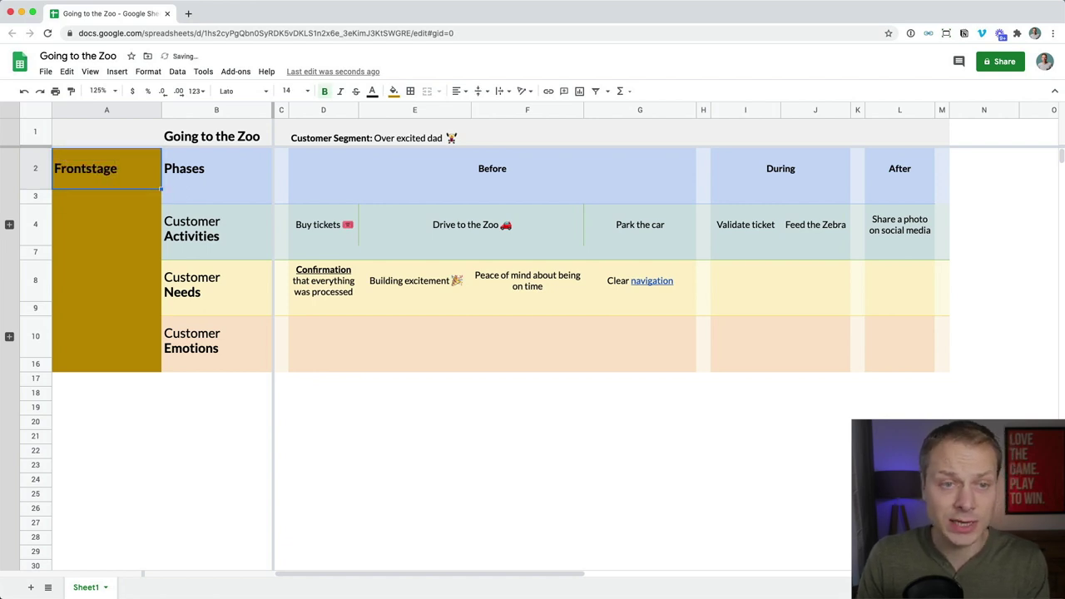
{"action": "key", "text": "shift+Down"}
{"action": "key", "text": "shift+Down"}
{"action": "key", "text": "shift+Down"}
{"action": "key", "text": "shift+Down"}
{"action": "key", "text": "shift+Down"}
{"action": "key", "text": "shift+Down"}
{"action": "key", "text": "shift+Down"}
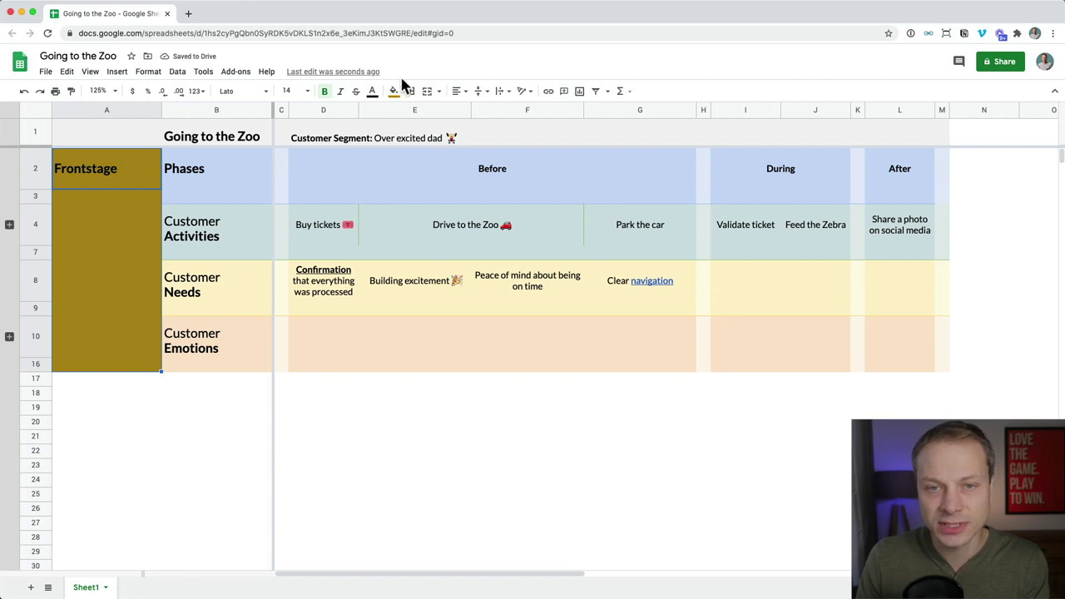
Merge A2:A16, rotate Frontstage upward in white text, and narrow column A to a thin strip
{"action": "left_click", "coordinate": [427, 92]}
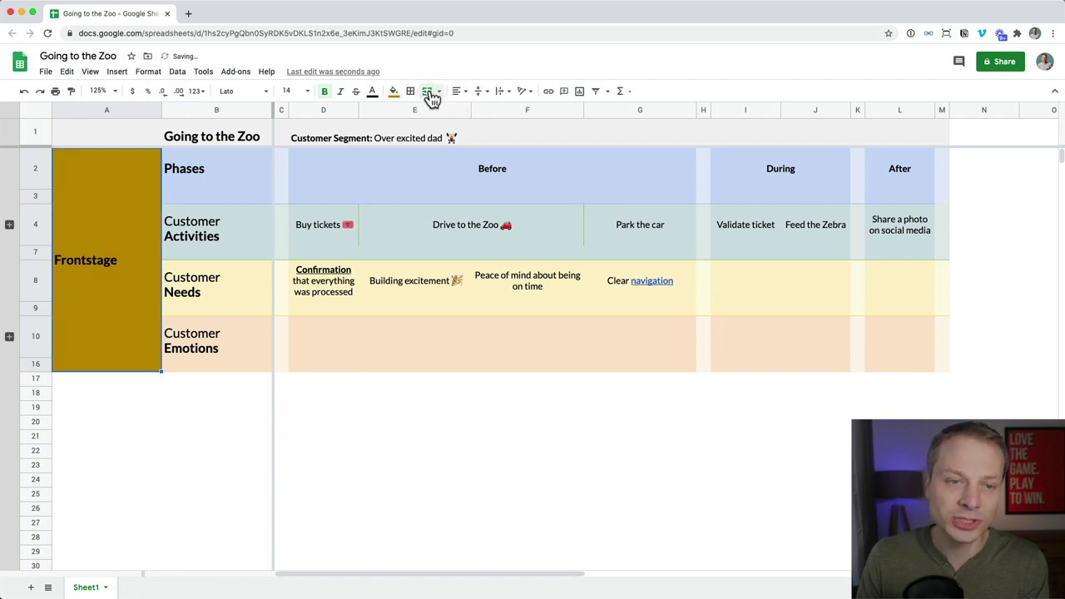
{"action": "left_click", "coordinate": [530, 92]}
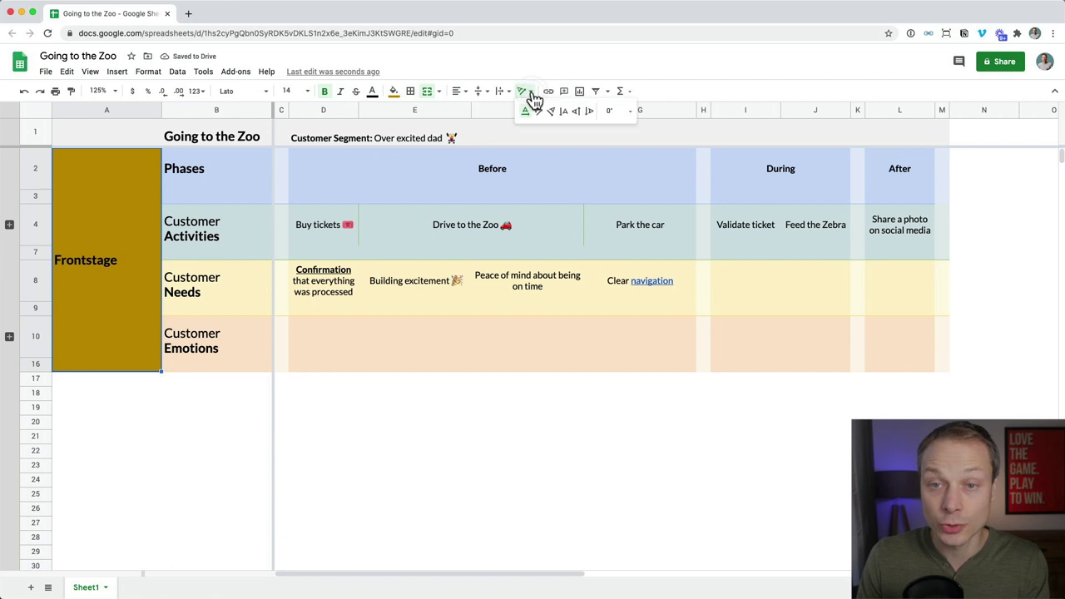
{"action": "left_click", "coordinate": [577, 115]}
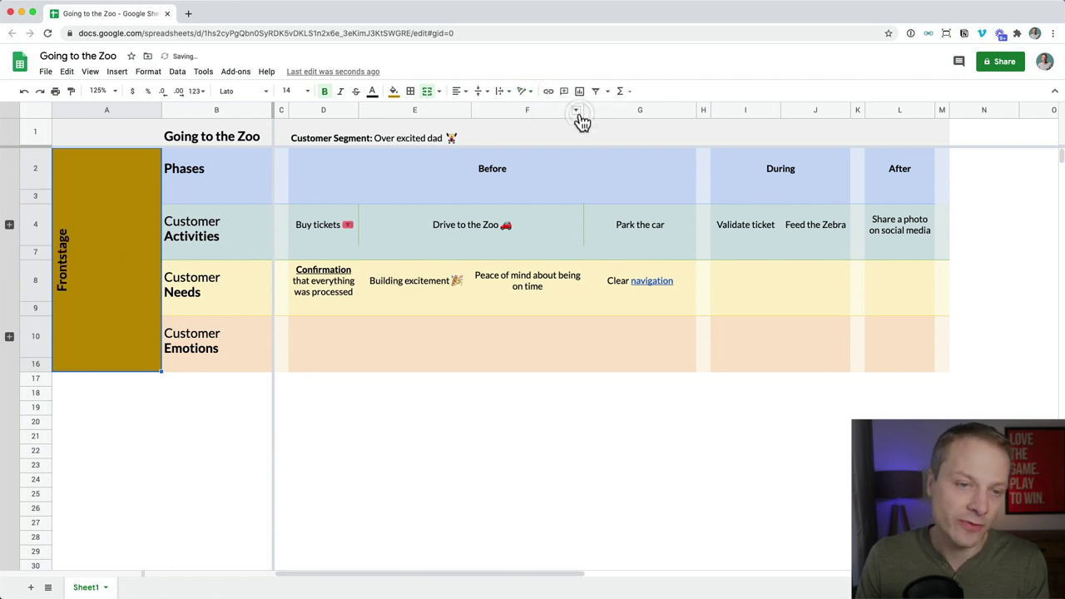
{"action": "left_click_drag", "start_coordinate": [161, 111], "coordinate": [81, 123]}
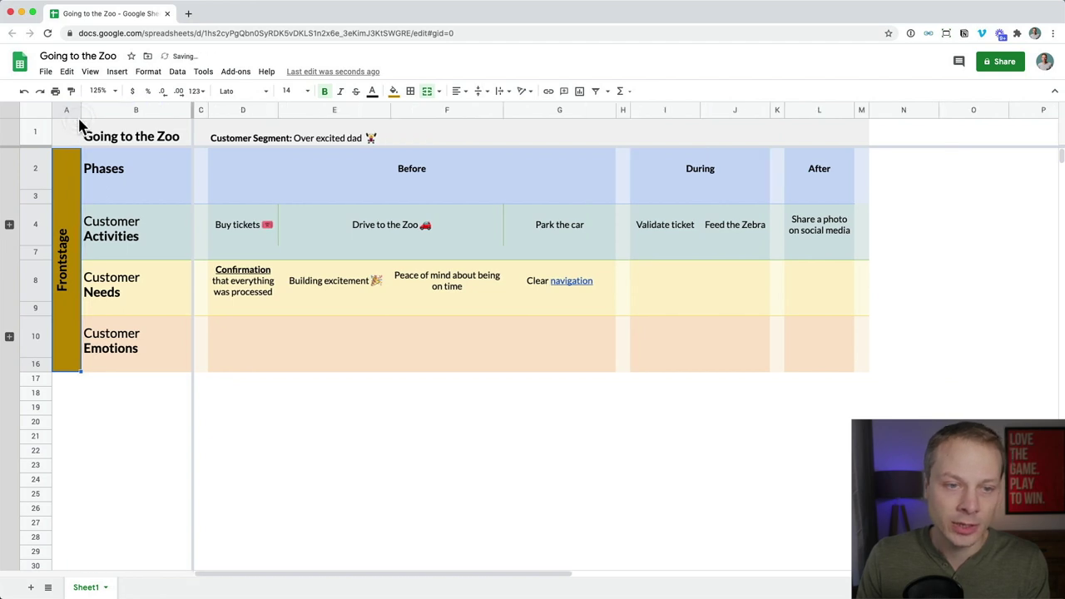
{"action": "left_click", "coordinate": [372, 92]}
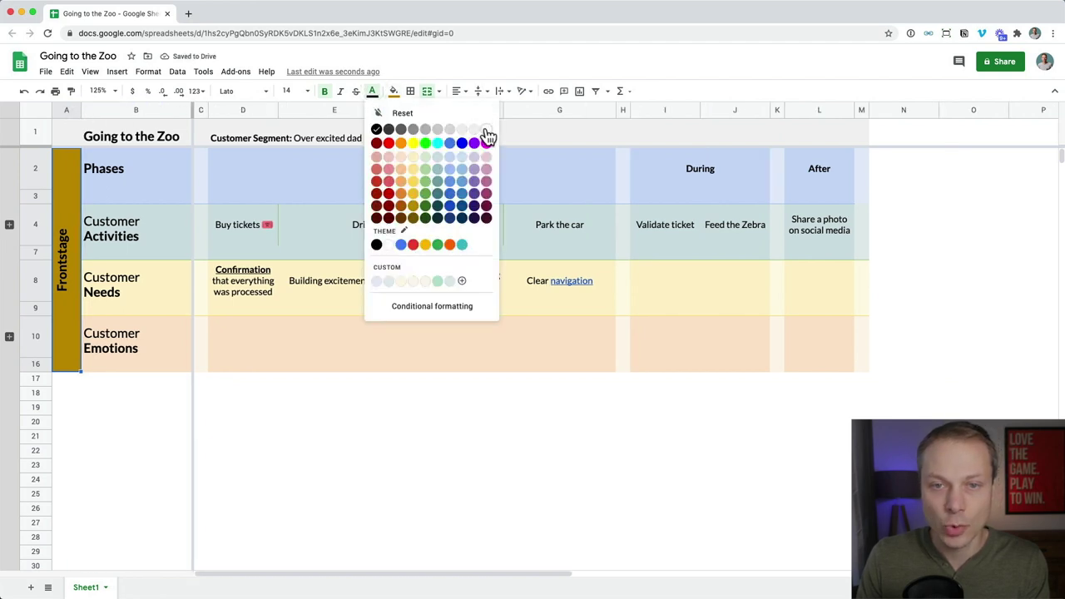
{"action": "left_click", "coordinate": [485, 127]}
{"action": "left_click_drag", "start_coordinate": [81, 110], "coordinate": [76, 109]}
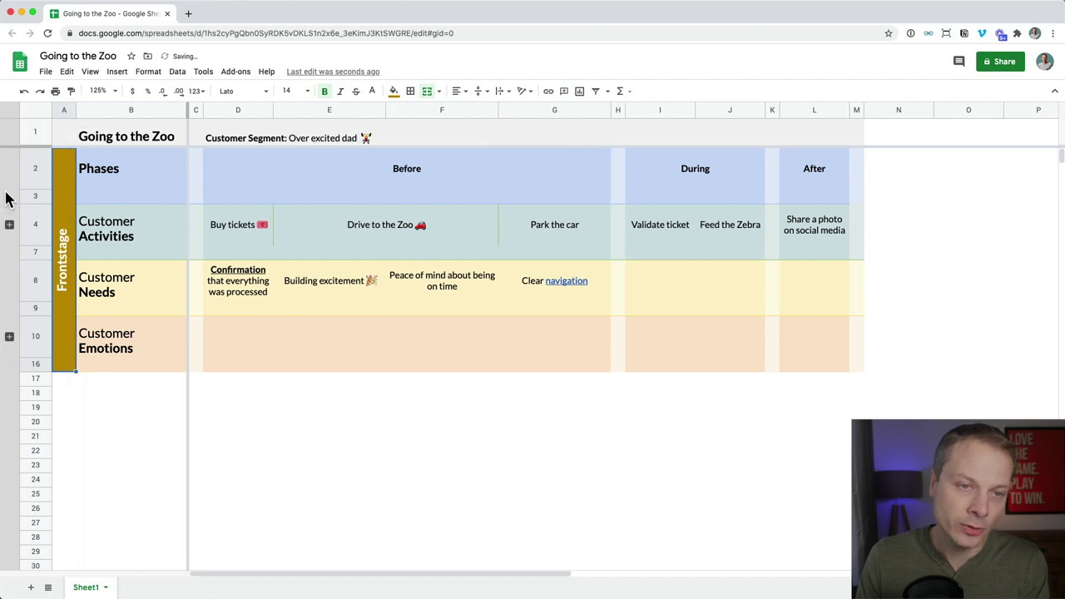
Group rows 3–16 and test collapsing and expanding the group
{"action": "left_click", "coordinate": [33, 193]}
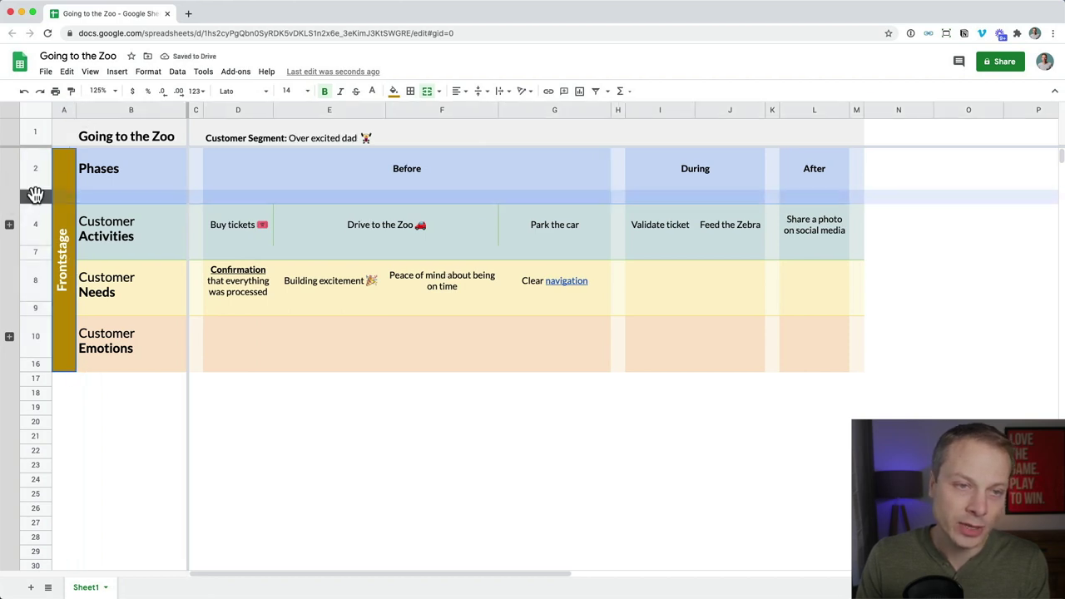
{"action": "left_click", "coordinate": [36, 366], "text": "shift"}
{"action": "right_click", "coordinate": [37, 366]}
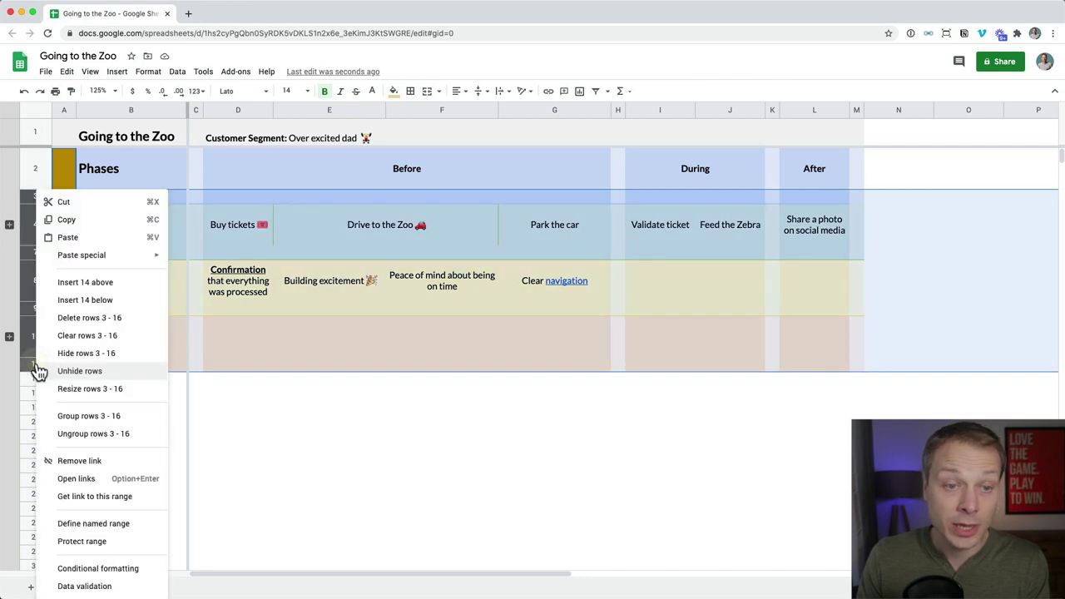
{"action": "left_click", "coordinate": [120, 415]}
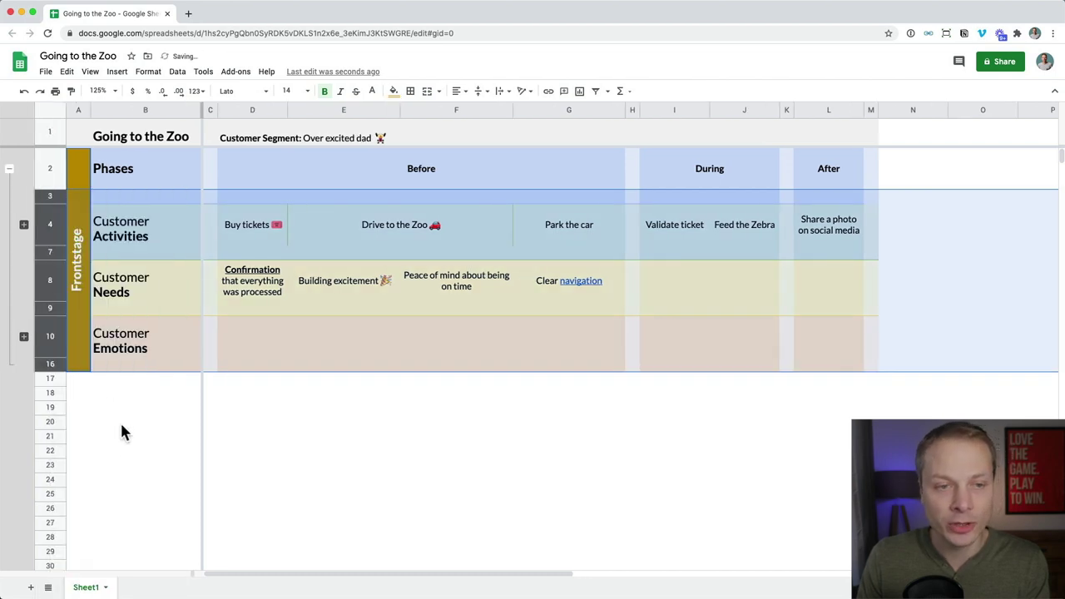
{"action": "left_click", "coordinate": [122, 439]}
{"action": "left_click", "coordinate": [9, 168]}
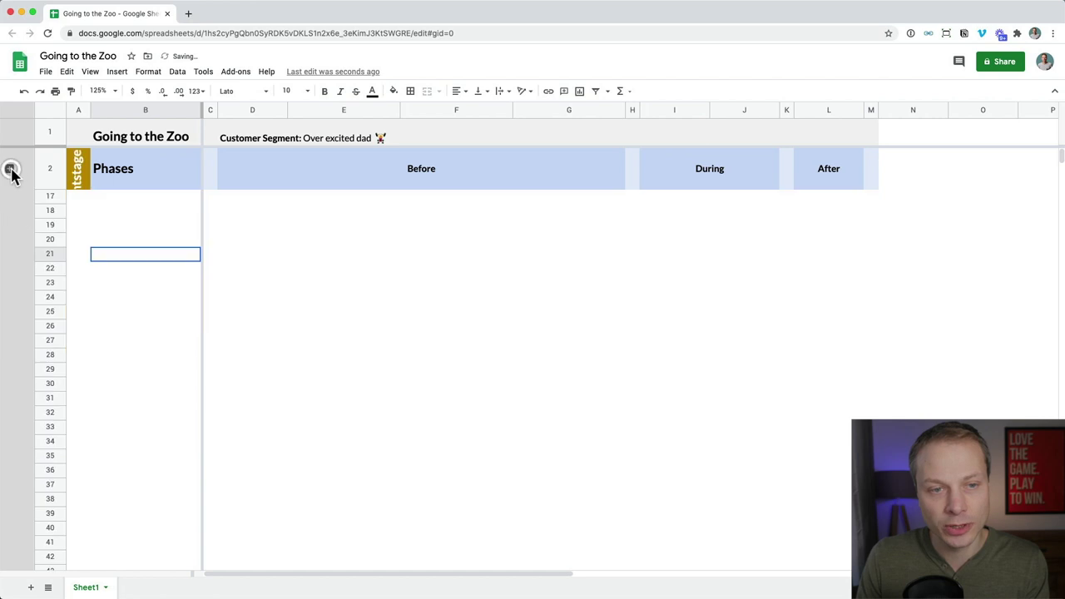
{"action": "left_click", "coordinate": [82, 174]}
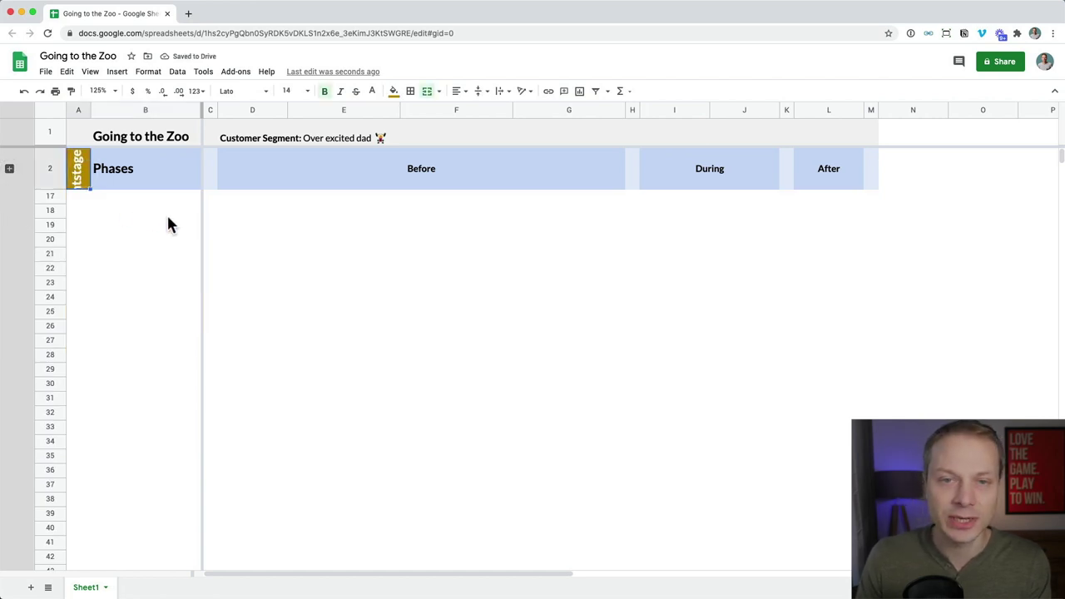
{"action": "left_click", "coordinate": [9, 168]}
{"action": "left_click", "coordinate": [86, 381]}
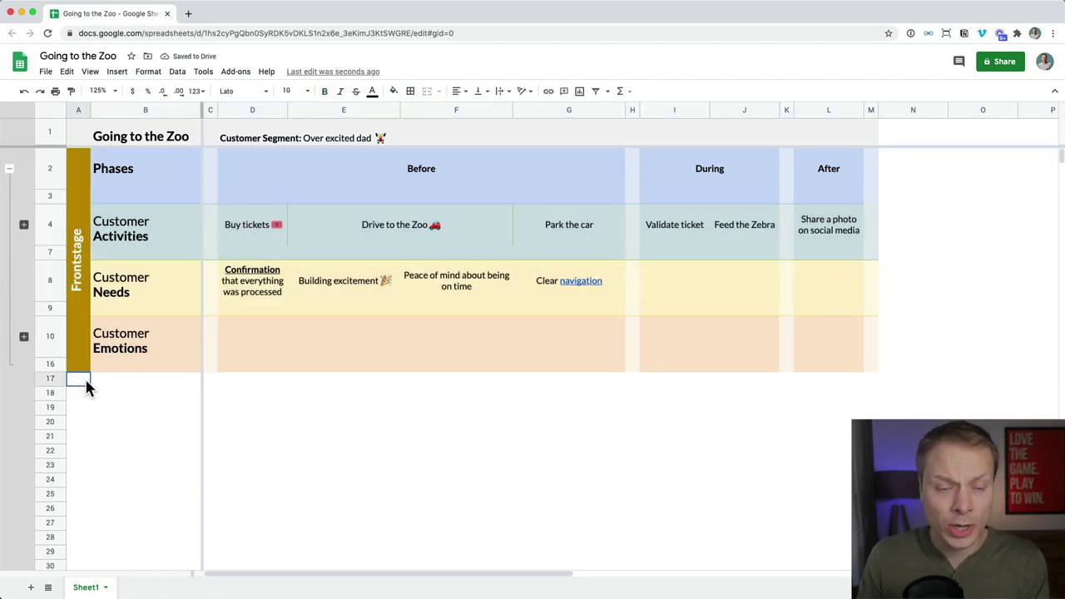
Merge A17:A24, paste the Frontstage label into it and change its text to 'Backstage'
{"action": "key", "text": "shift+Down"}
{"action": "key", "text": "shift+Down"}
{"action": "key", "text": "shift+Down"}
{"action": "key", "text": "shift+Down"}
{"action": "key", "text": "shift+Down"}
{"action": "key", "text": "shift+Down"}
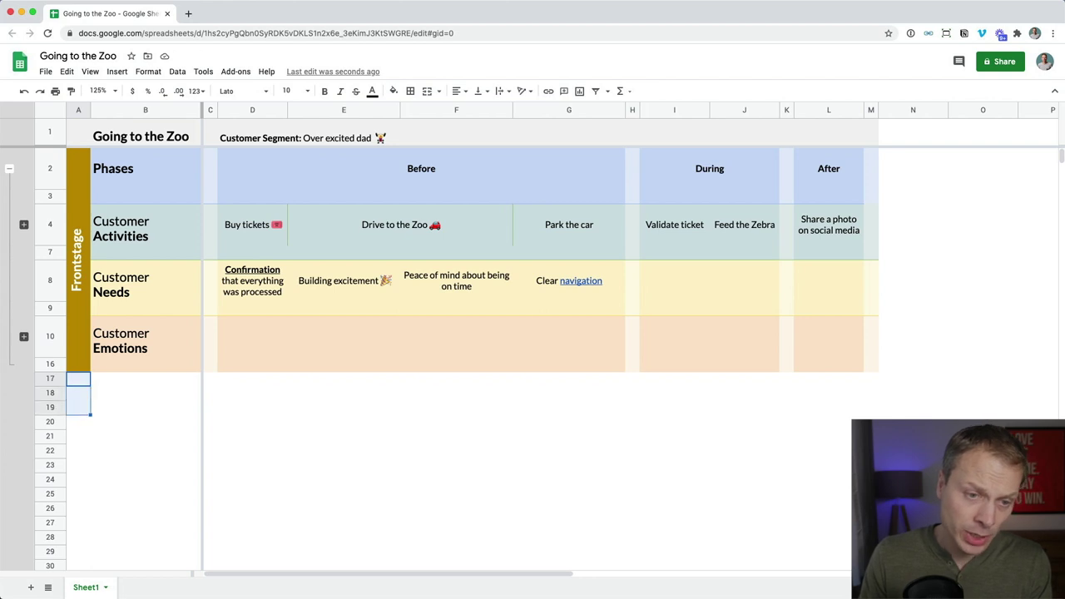
{"action": "key", "text": "shift+Down"}
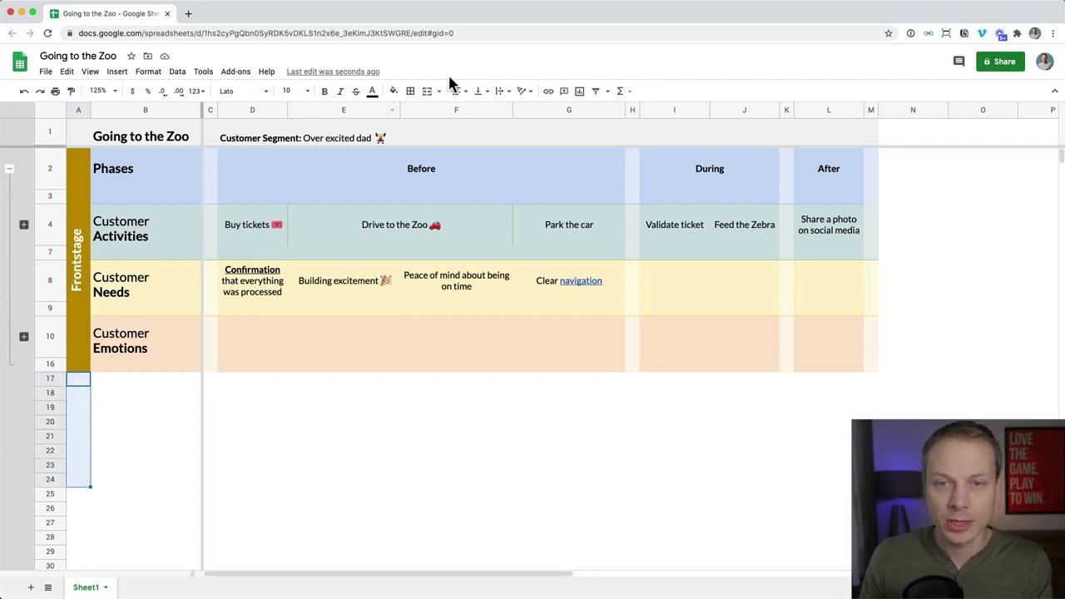
{"action": "left_click", "coordinate": [426, 95]}
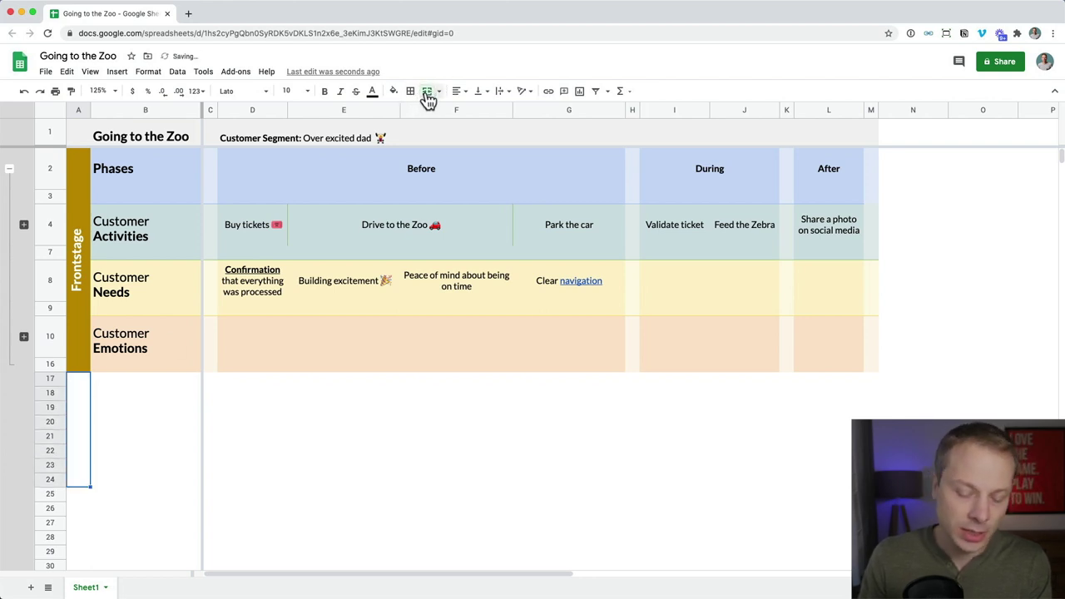
{"action": "type", "text": "NB"}
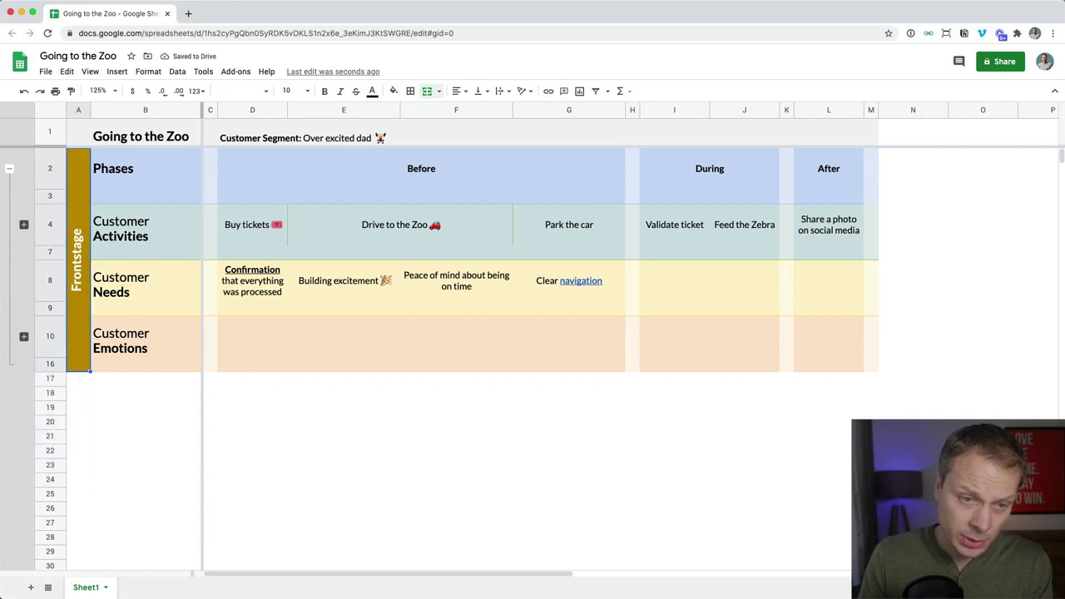
{"action": "key", "text": "ctrl+v"}
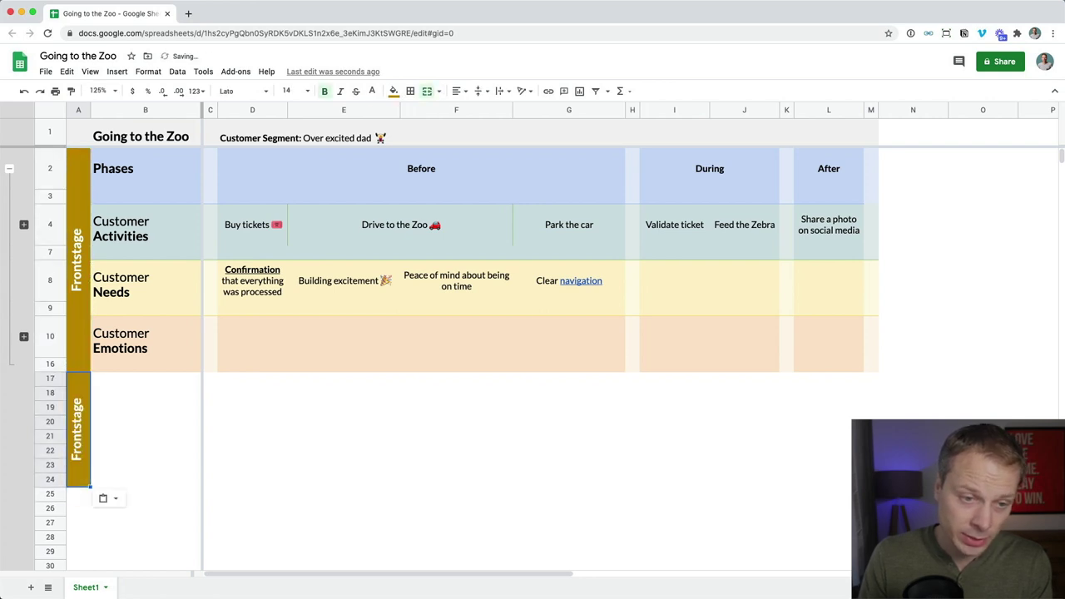
{"action": "key", "text": "Return"}
{"action": "key", "text": "ctrl+a"}
{"action": "type", "text": "Backstage"}
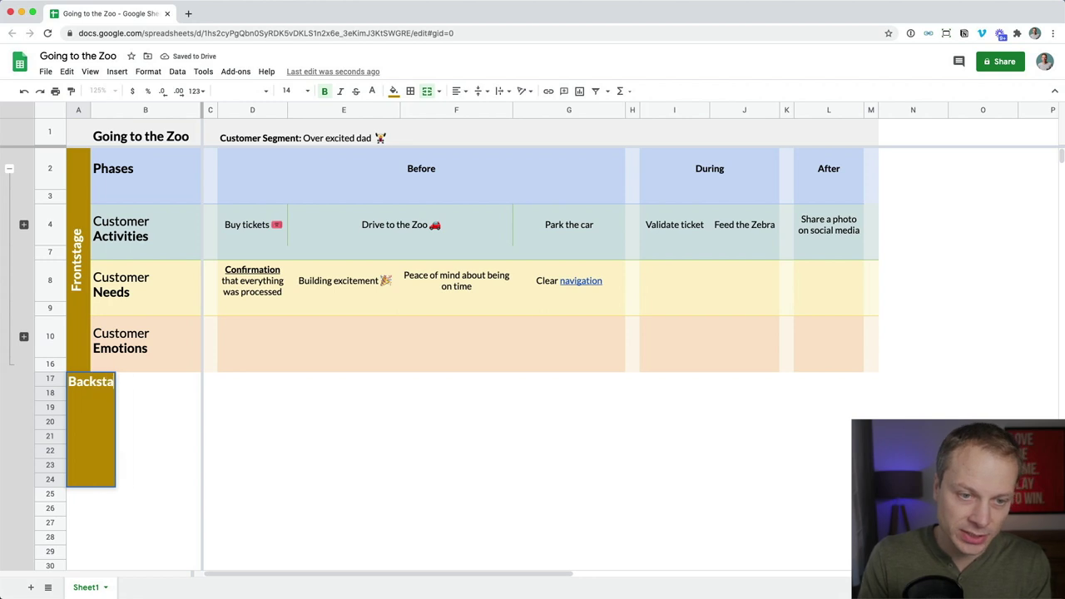
{"action": "key", "text": "Return"}
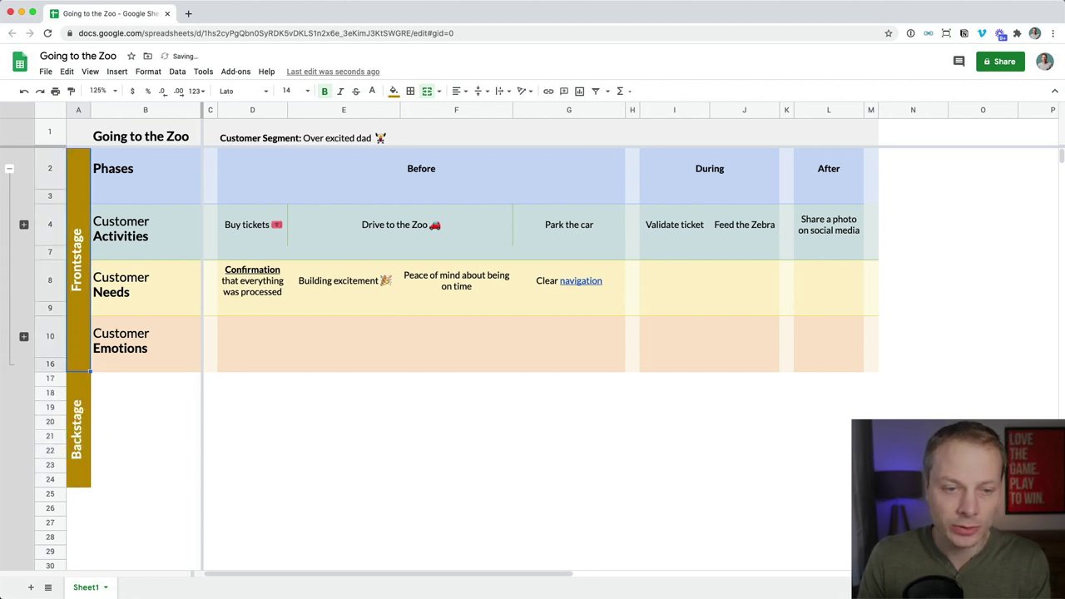
Fill the Backstage label dark blue and select rows 18–24
{"action": "left_click", "coordinate": [393, 92]}
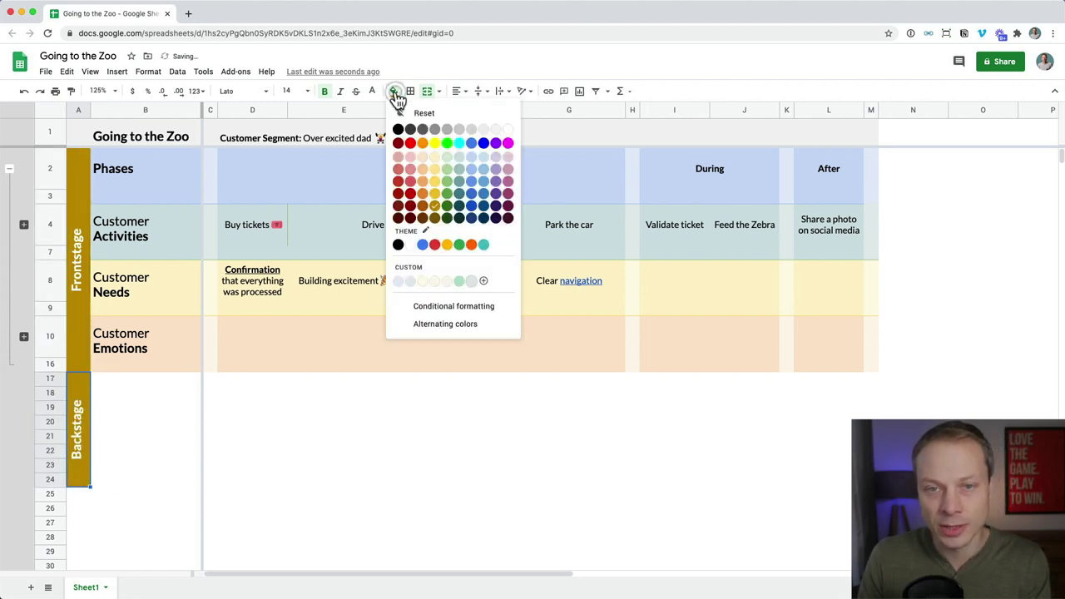
{"action": "left_click", "coordinate": [472, 218]}
{"action": "left_click", "coordinate": [180, 462]}
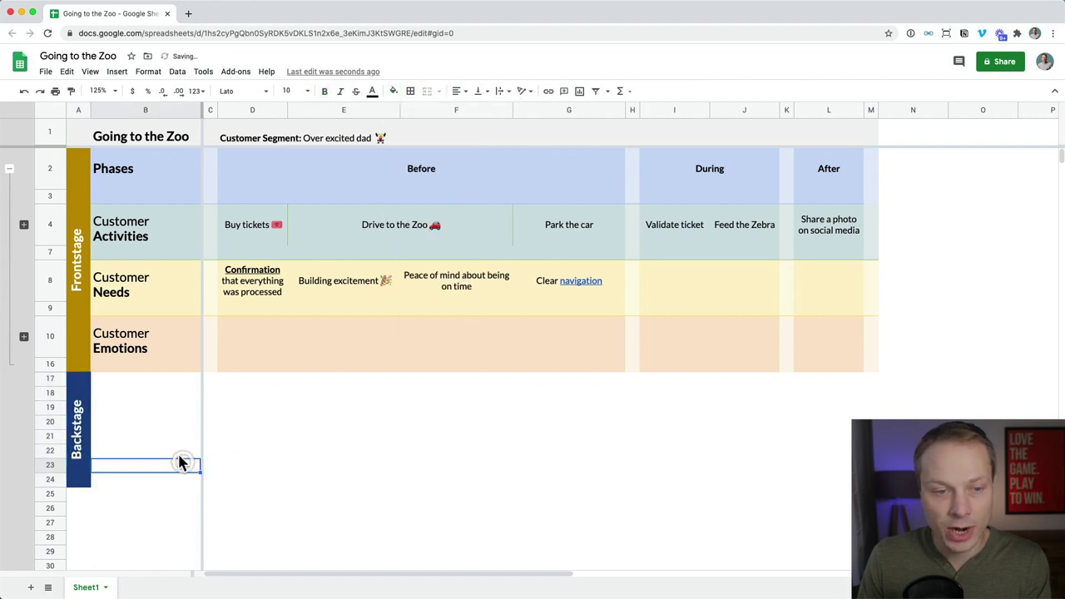
{"action": "left_click", "coordinate": [50, 395]}
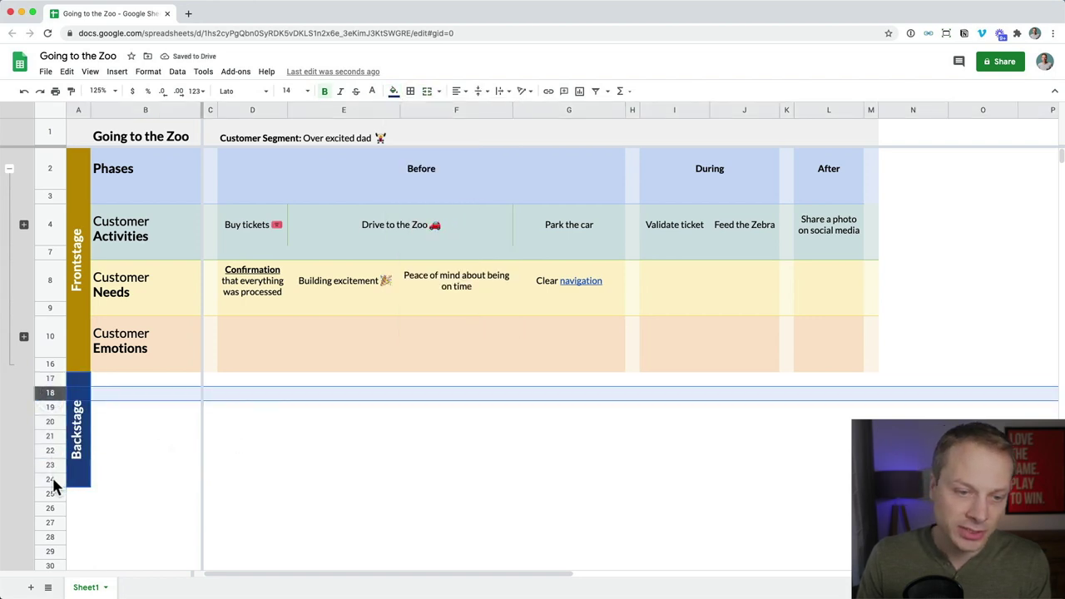
{"action": "left_click", "coordinate": [51, 481], "text": "shift"}
Group rows 18–24 under Backstage and collapse the new group
{"action": "right_click", "coordinate": [52, 480]}
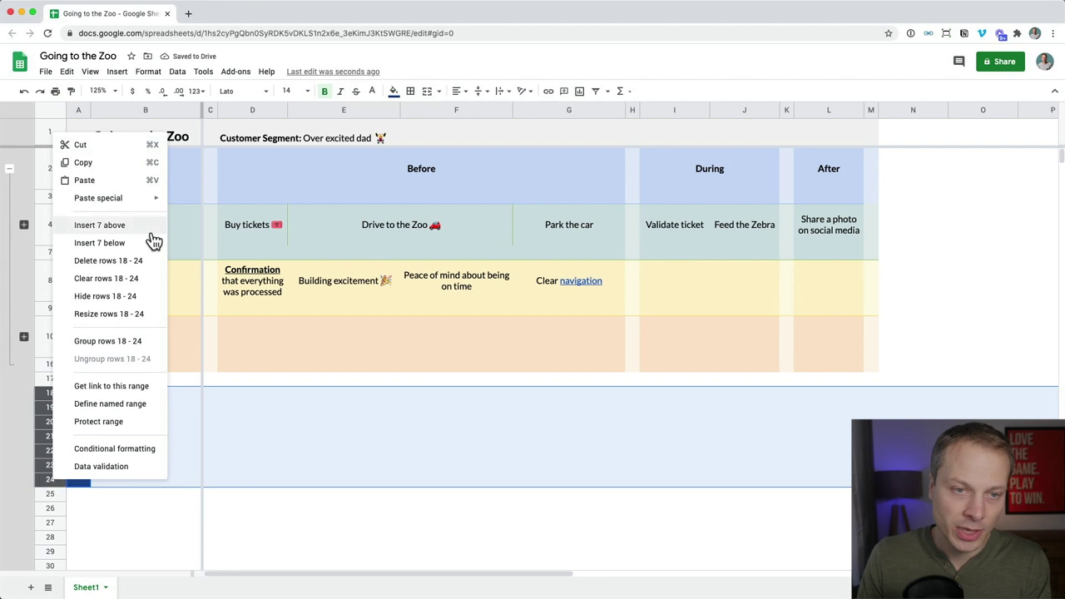
{"action": "left_click", "coordinate": [126, 342]}
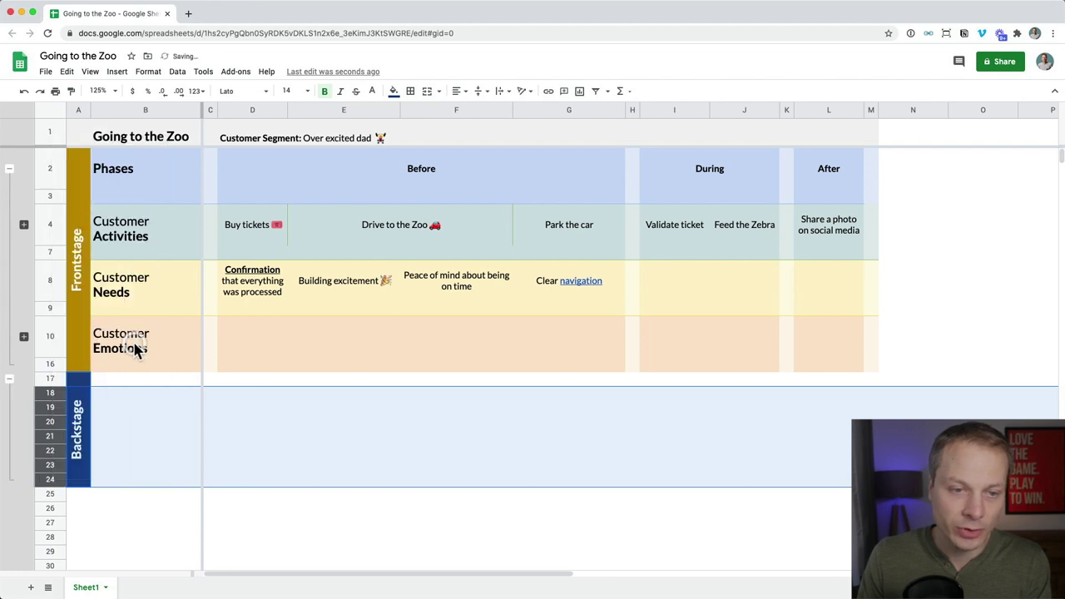
{"action": "left_click", "coordinate": [9, 381]}
{"action": "left_click", "coordinate": [130, 456]}
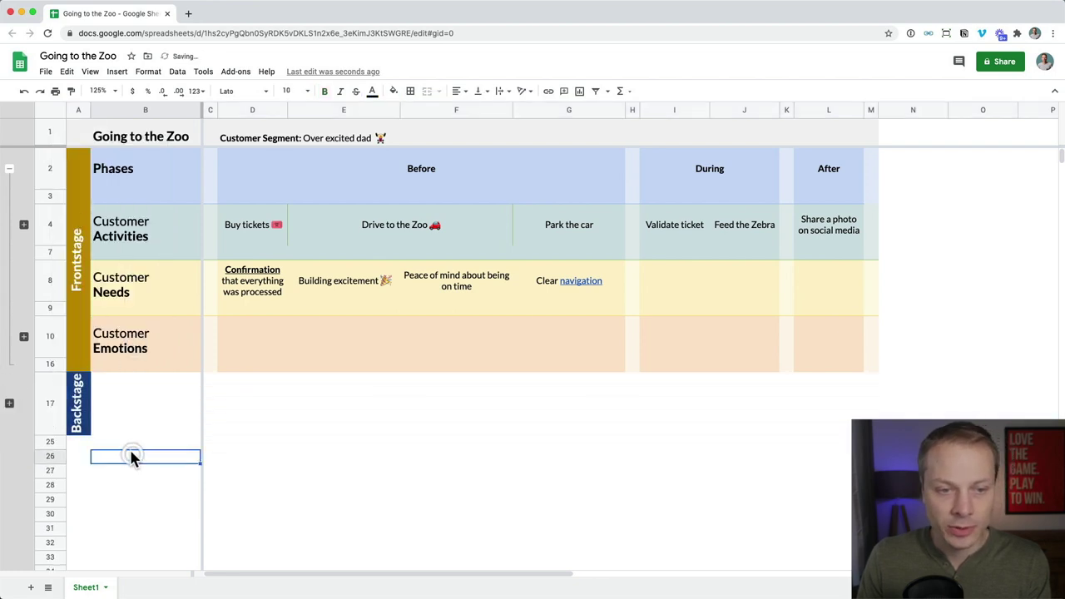
Test the Frontstage rows 3–16 and Backstage rows 18–24 group toggles
{"action": "left_click", "coordinate": [9, 170]}
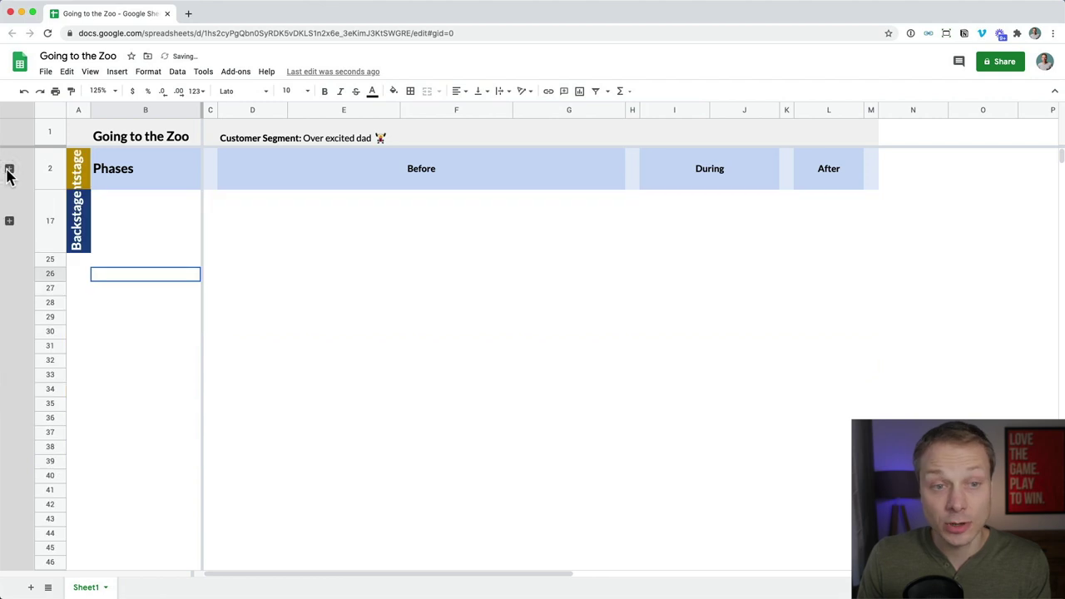
{"action": "left_click", "coordinate": [10, 170]}
{"action": "left_click", "coordinate": [114, 283]}
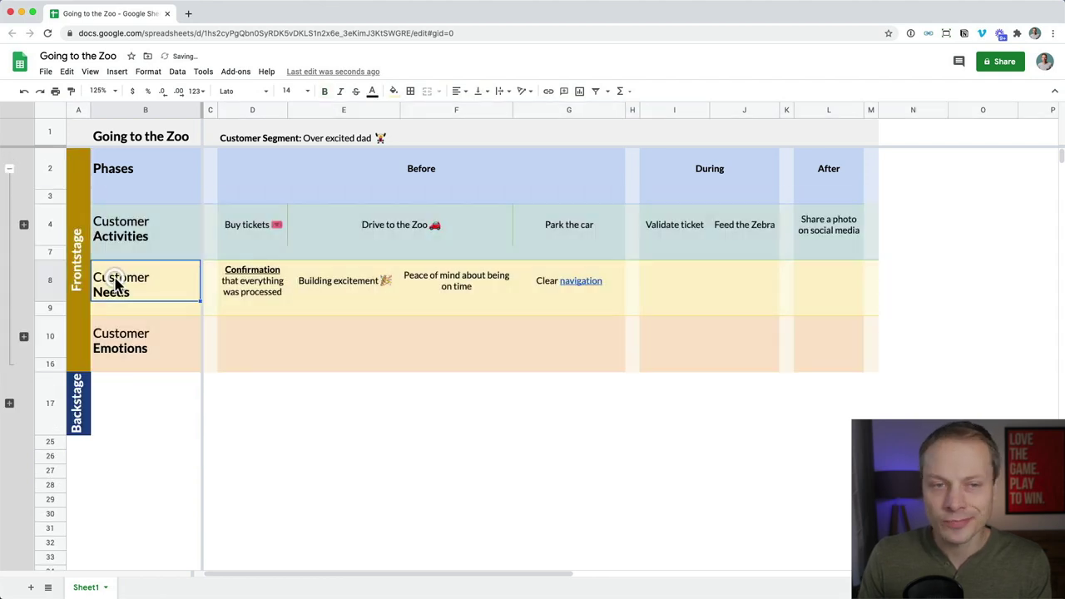
{"action": "left_click", "coordinate": [10, 404]}
{"action": "left_click", "coordinate": [13, 406]}
{"action": "left_click", "coordinate": [293, 339]}
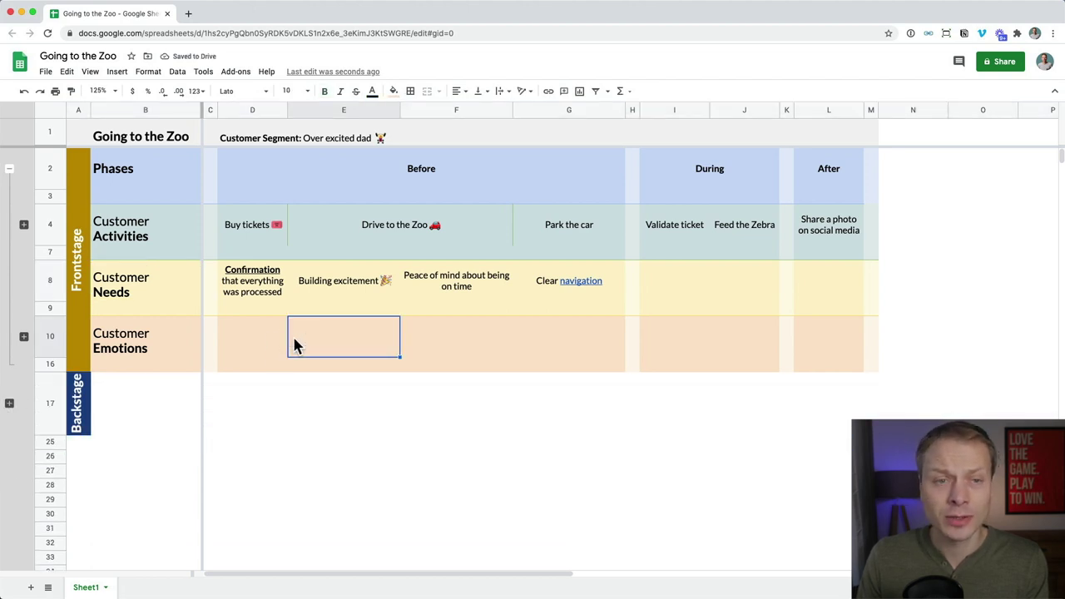
Expand the Customer Emotions rows 11–16 and Customer Activities rows 5–6
{"action": "left_click", "coordinate": [23, 336]}
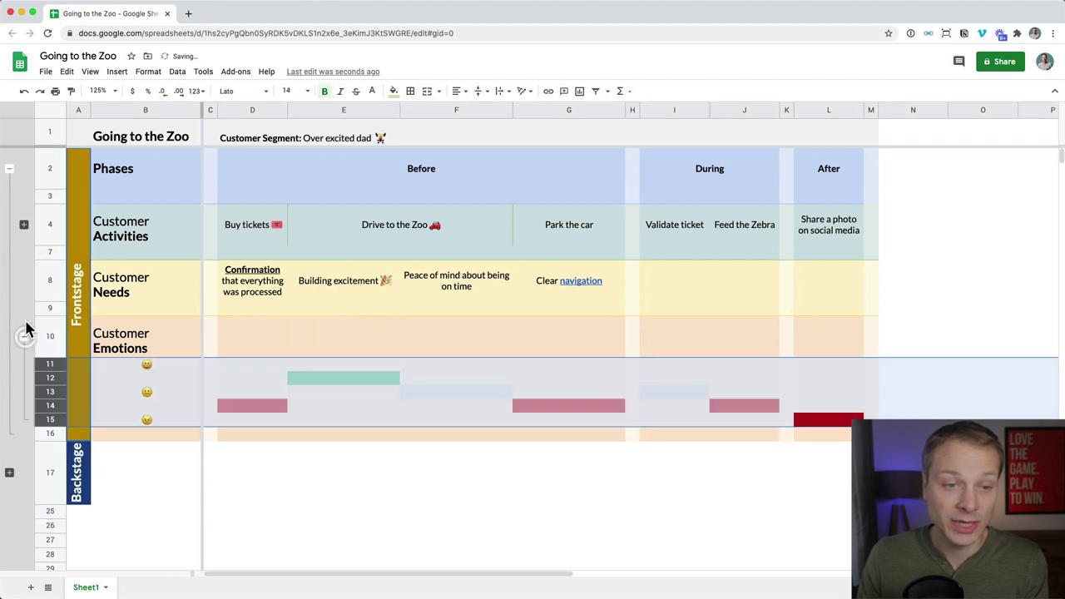
{"action": "left_click", "coordinate": [23, 225]}
{"action": "left_click", "coordinate": [453, 267]}
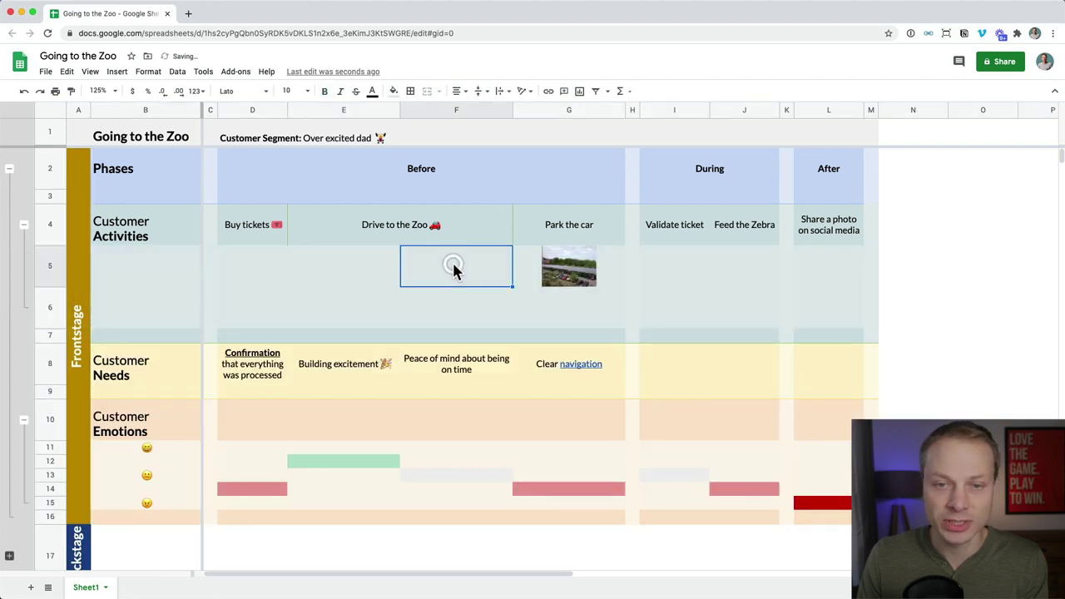
Select columns E through G
{"action": "left_click", "coordinate": [345, 111]}
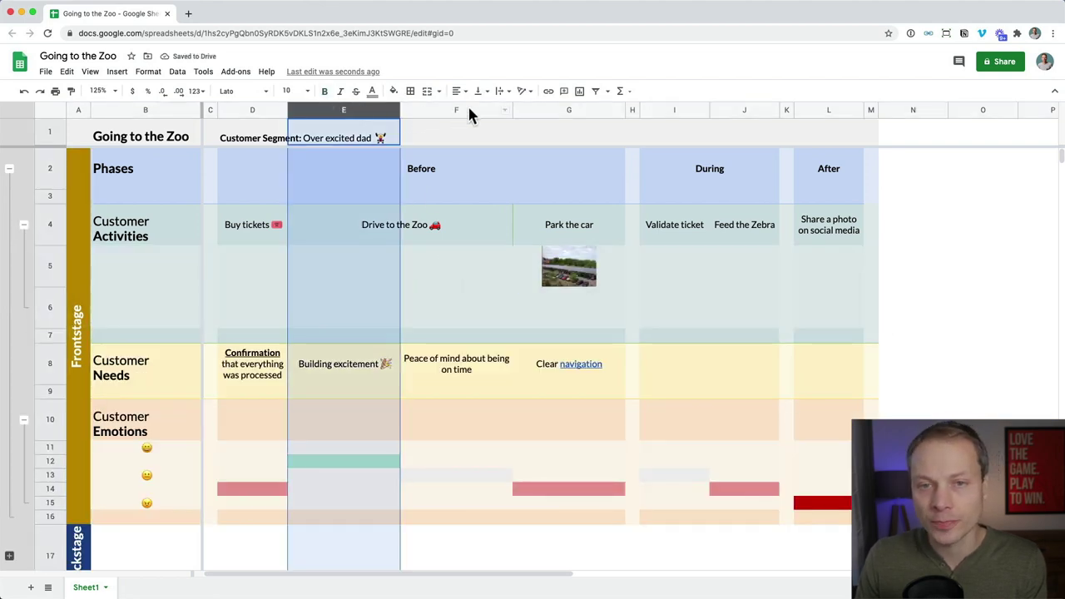
{"action": "left_click", "coordinate": [258, 110]}
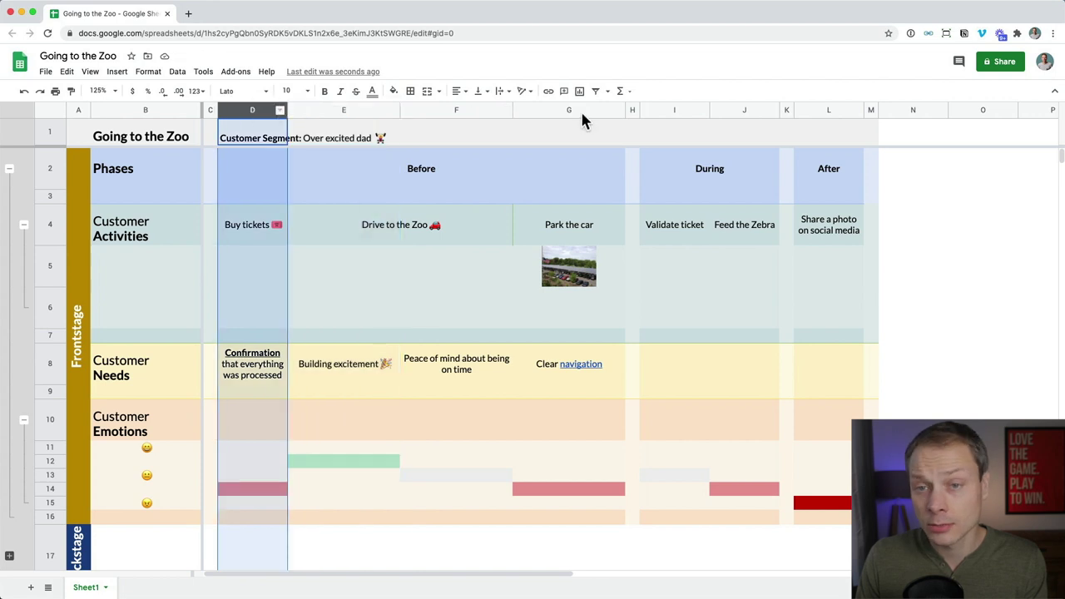
{"action": "left_click", "coordinate": [314, 111]}
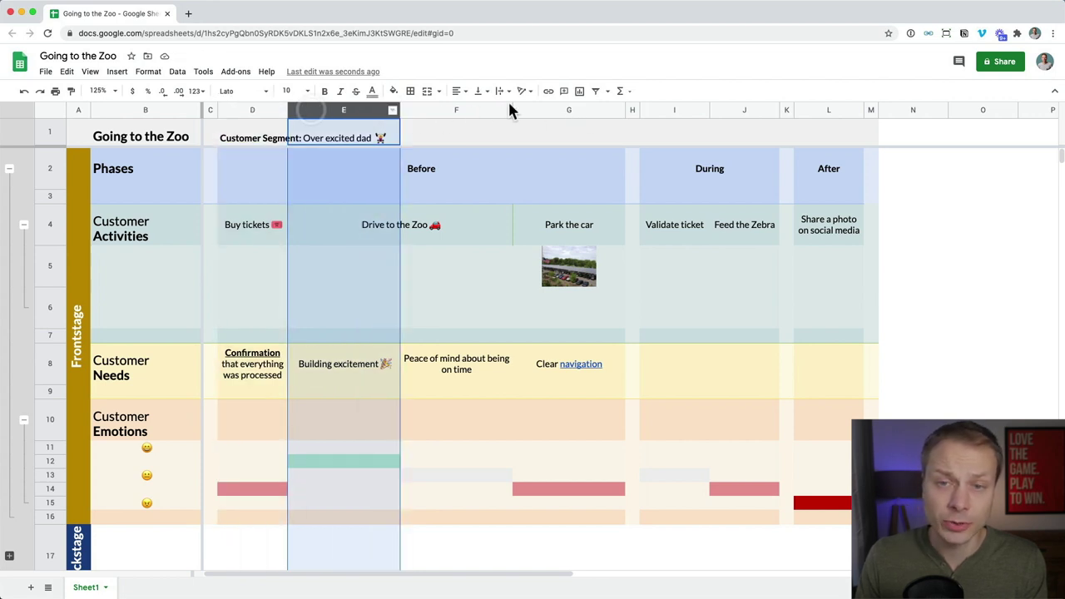
{"action": "left_click", "coordinate": [557, 108], "text": "shift"}
Group columns E–G and test collapsing and expanding the new column group
{"action": "right_click", "coordinate": [558, 108]}
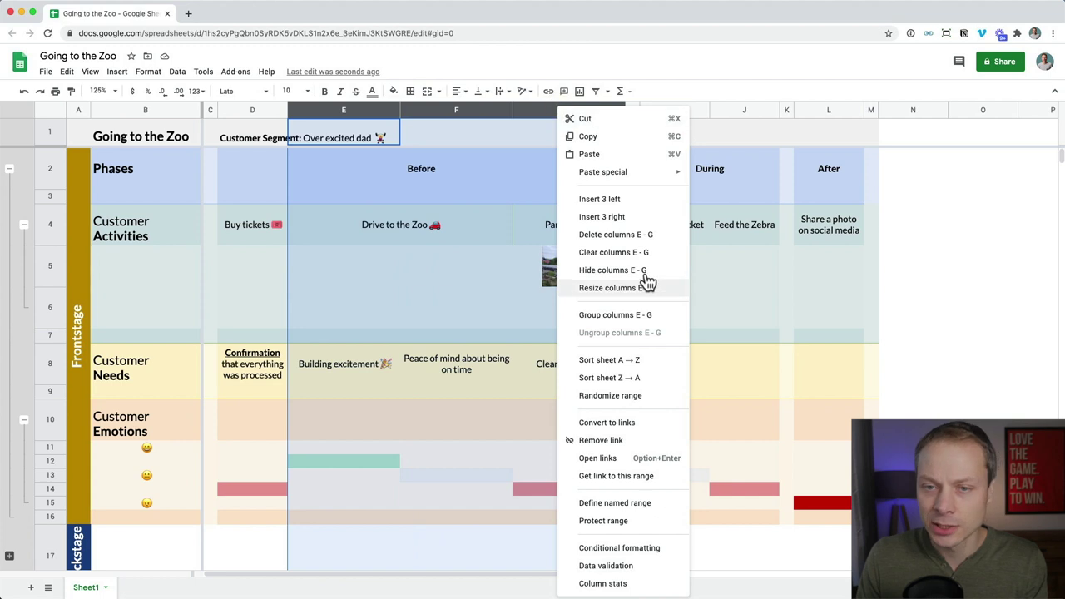
{"action": "left_click", "coordinate": [620, 316]}
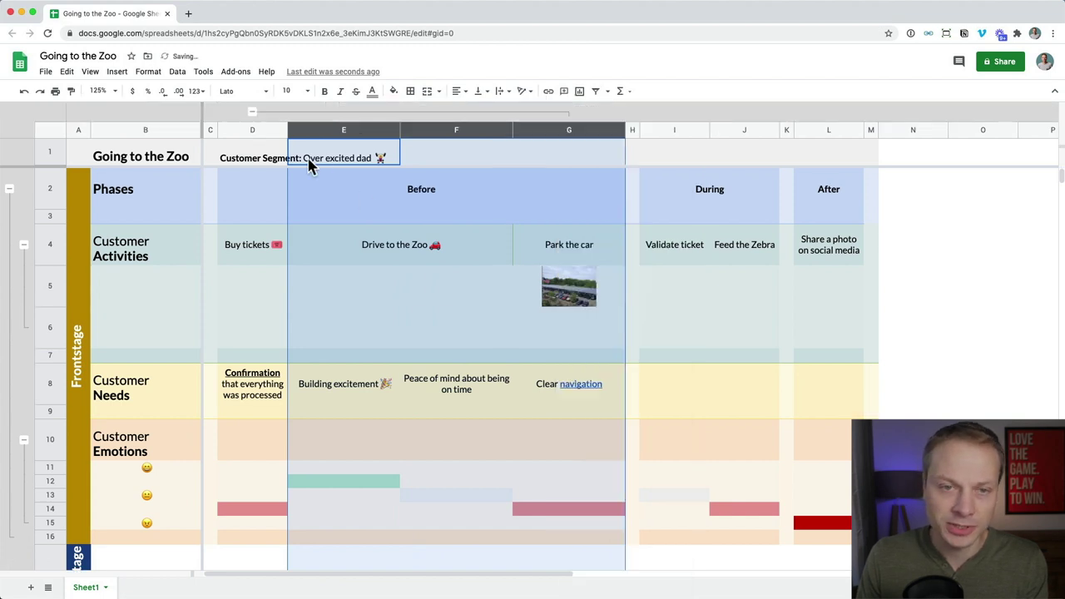
{"action": "left_click", "coordinate": [252, 113]}
{"action": "left_click", "coordinate": [254, 204]}
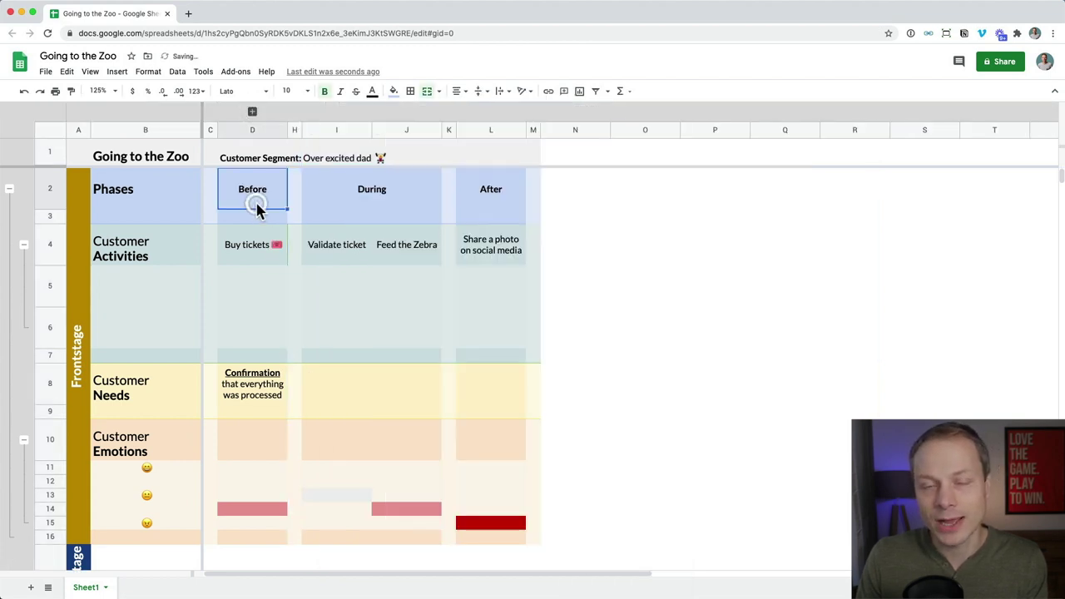
{"action": "left_click", "coordinate": [253, 113]}
{"action": "left_click", "coordinate": [253, 112]}
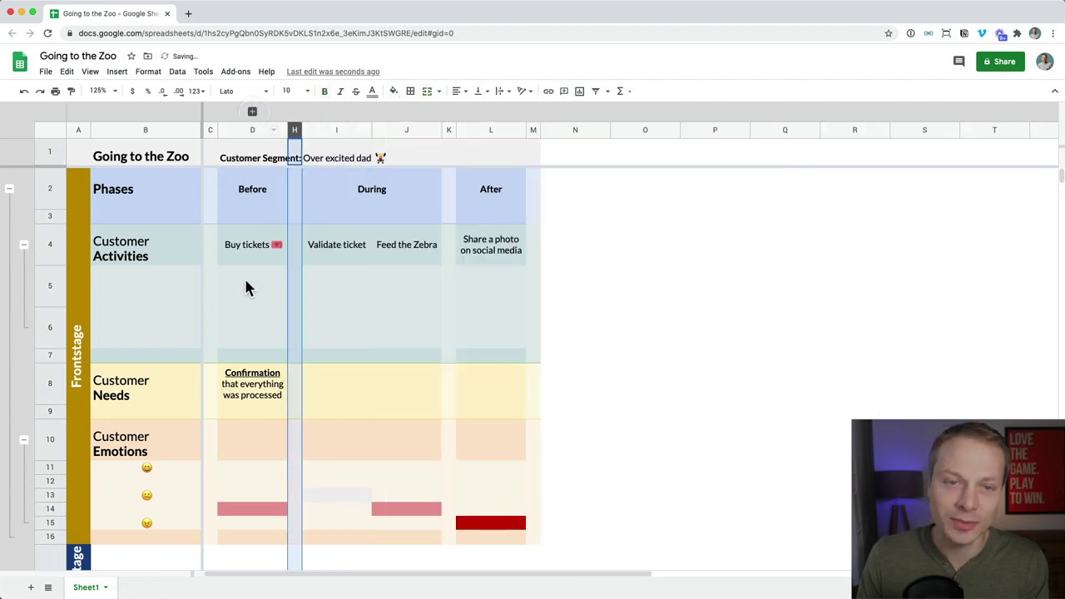
{"action": "left_click", "coordinate": [253, 112]}
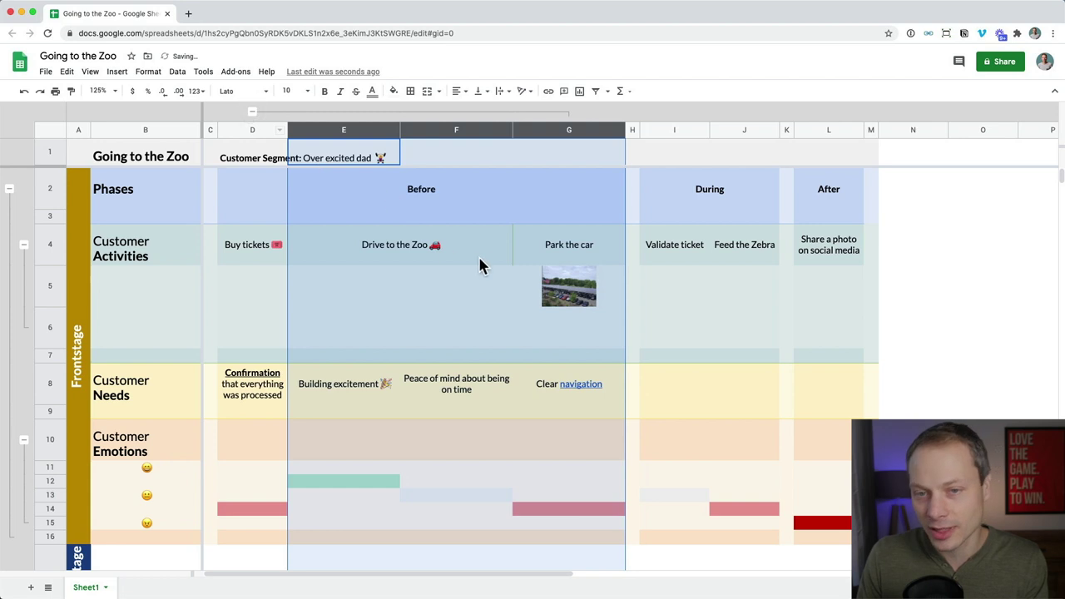
{"action": "left_click", "coordinate": [253, 112]}
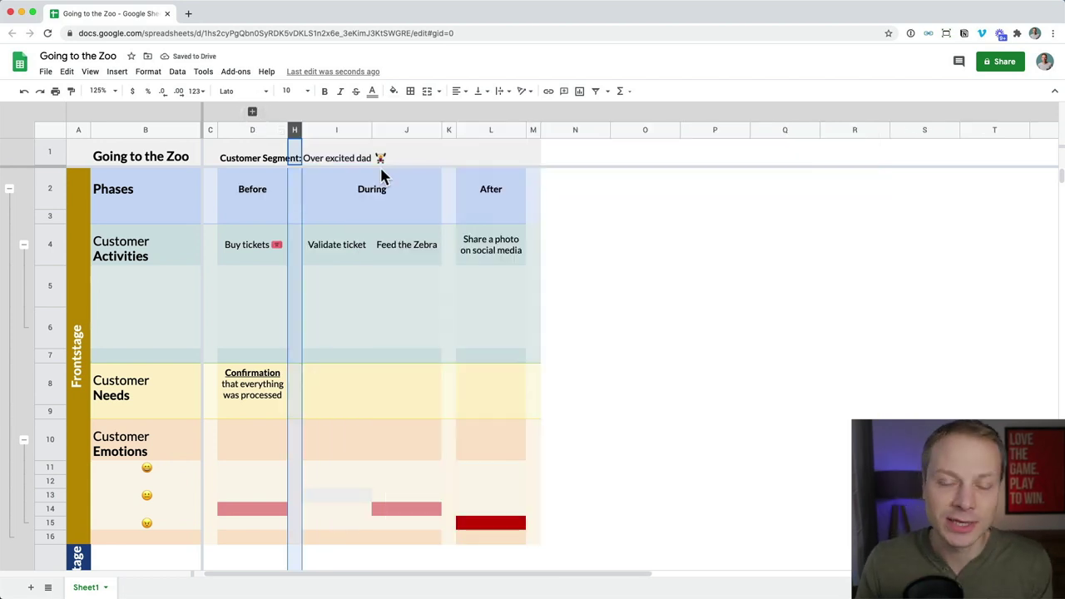
Expand columns E–G again and scroll through the expanded sheet
{"action": "left_click", "coordinate": [330, 256]}
{"action": "left_click", "coordinate": [253, 112]}
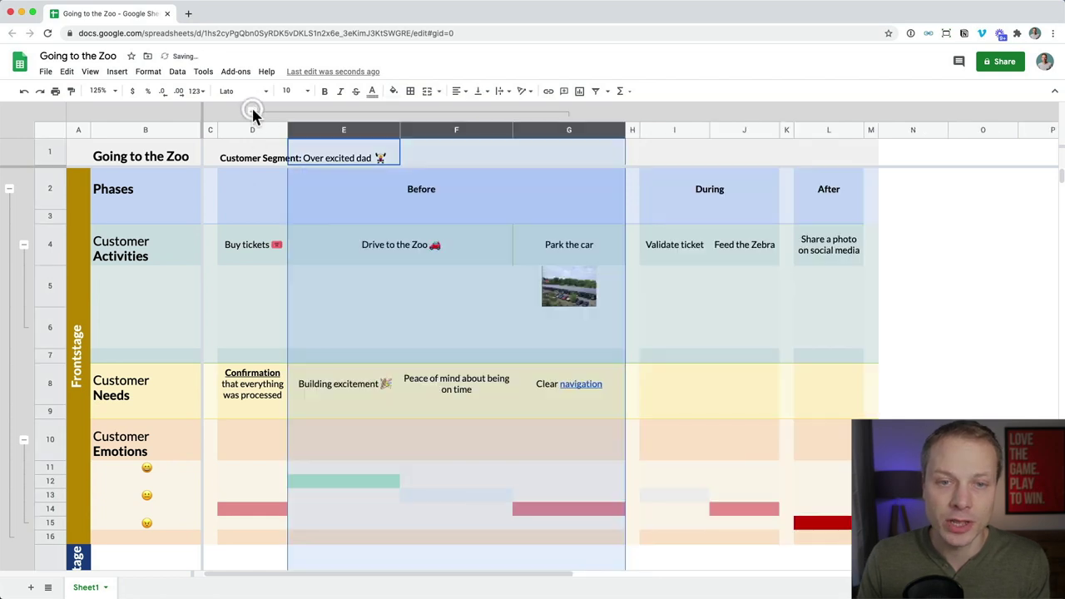
{"action": "scroll", "coordinate": [407, 222], "scroll_direction": "down", "scroll_amount": 1}
{"action": "left_click", "coordinate": [407, 220]}
{"action": "scroll", "coordinate": [358, 241], "scroll_direction": "up", "scroll_amount": 1}
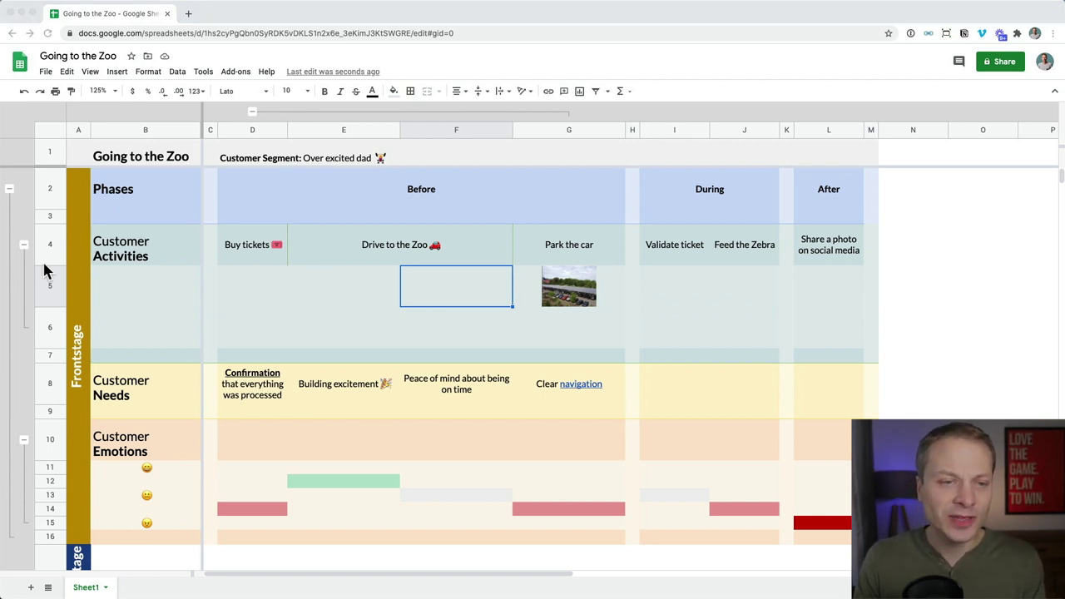
{"action": "left_click", "coordinate": [25, 248]}
Collapse Customer Activities rows 5–6 and Customer Emotions rows 11–15, then test the E–G toggle
{"action": "left_click", "coordinate": [24, 245]}
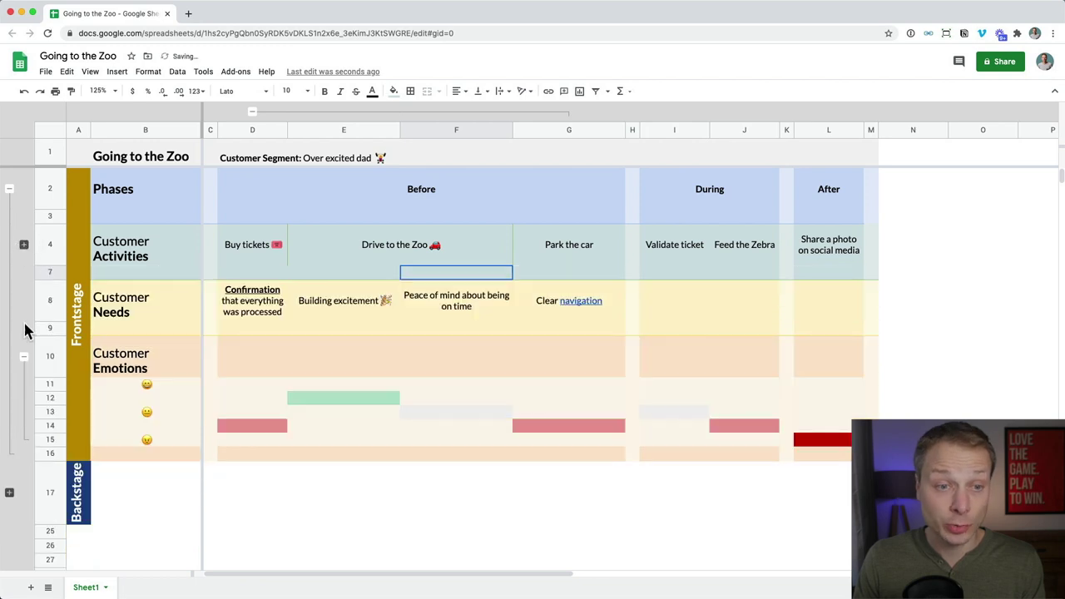
{"action": "left_click", "coordinate": [28, 357]}
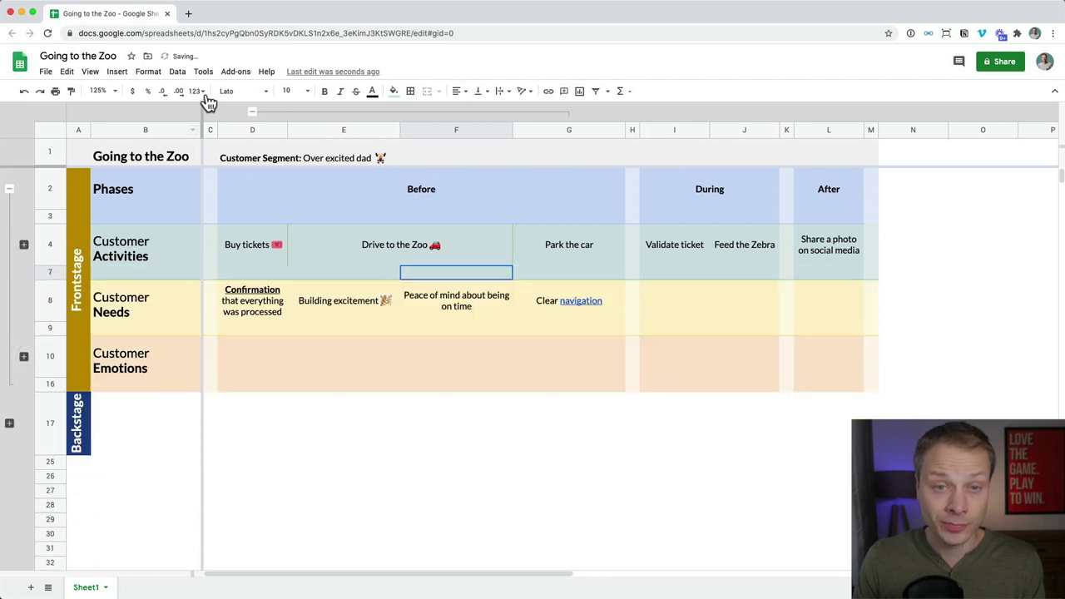
{"action": "left_click", "coordinate": [252, 111]}
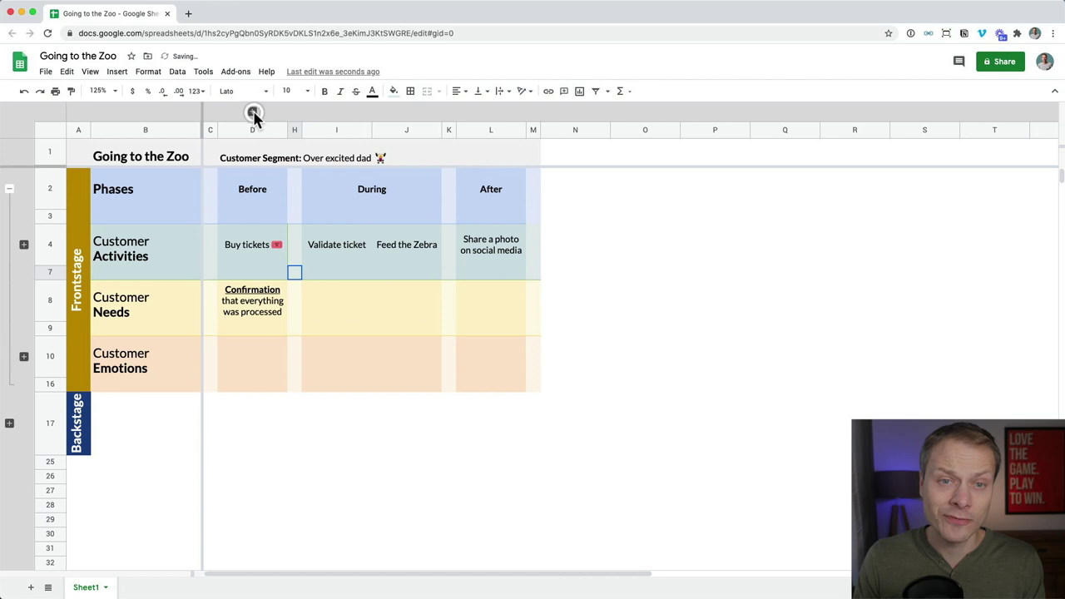
{"action": "left_click", "coordinate": [252, 111]}
{"action": "left_click", "coordinate": [390, 216]}
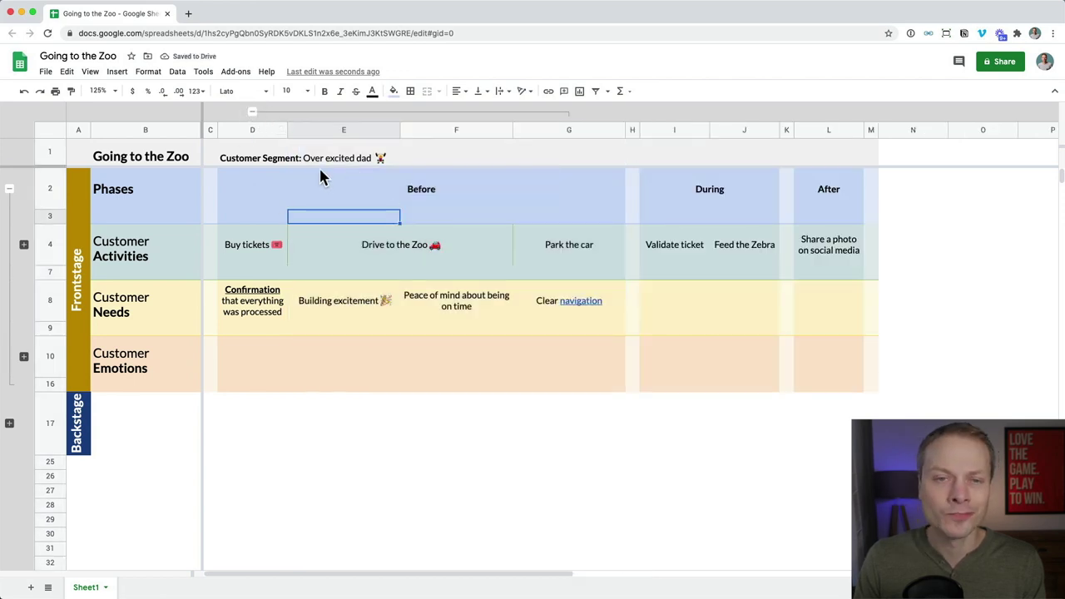
{"action": "left_click", "coordinate": [253, 114]}
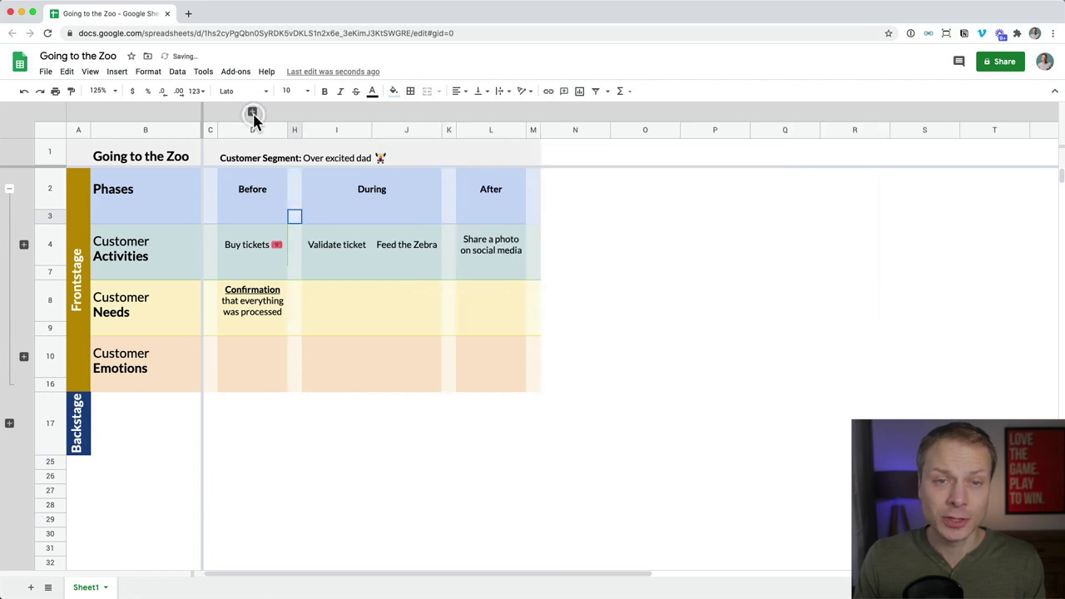
{"action": "left_click", "coordinate": [253, 114]}
Re-expand Customer Activities rows 5–6 and Customer Emotions rows 11–15, then review the sheet
{"action": "left_click", "coordinate": [23, 245]}
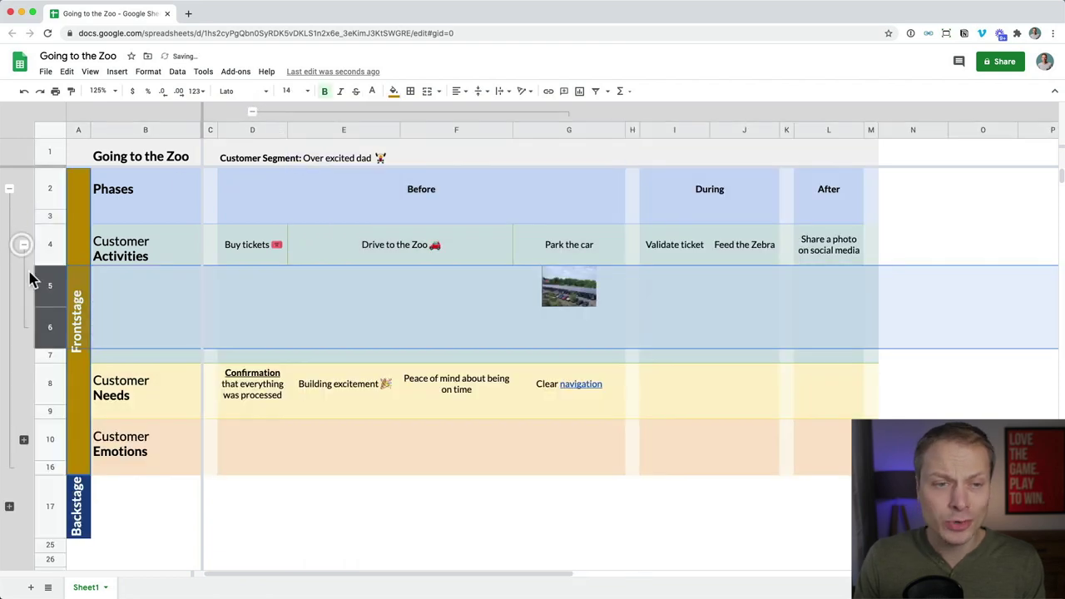
{"action": "left_click", "coordinate": [24, 441]}
{"action": "scroll", "coordinate": [439, 308], "scroll_direction": "down", "scroll_amount": 3}
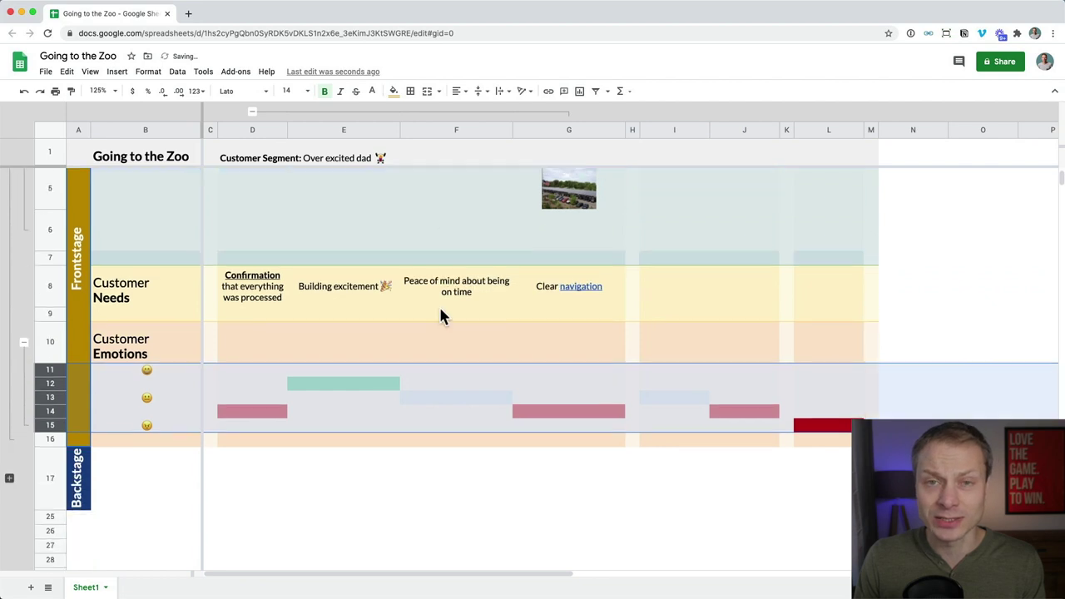
{"action": "left_click", "coordinate": [408, 348]}
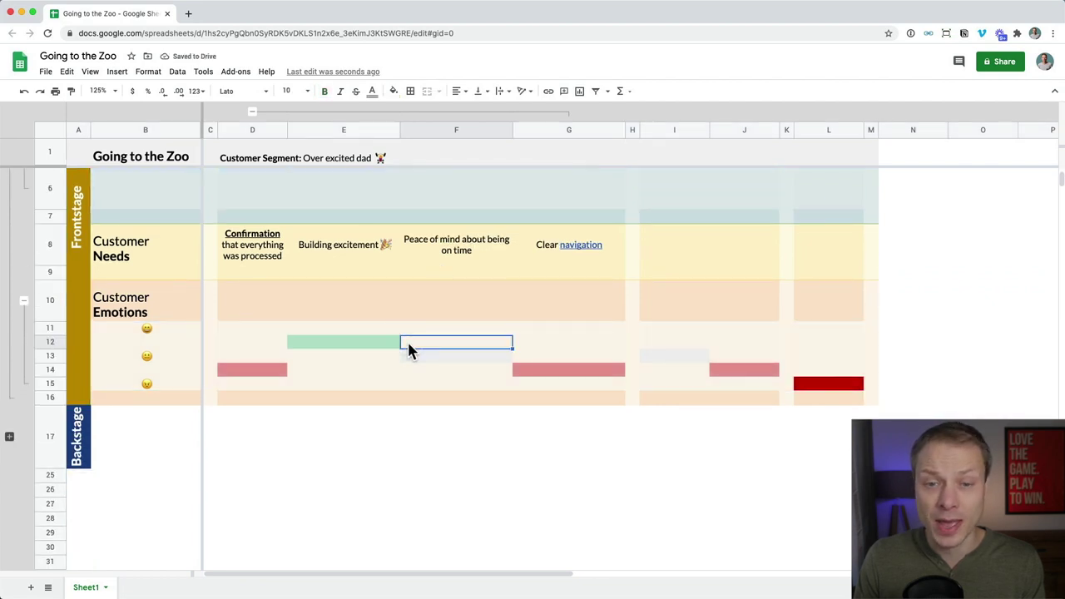
{"action": "scroll", "coordinate": [238, 338], "scroll_direction": "up", "scroll_amount": 3}
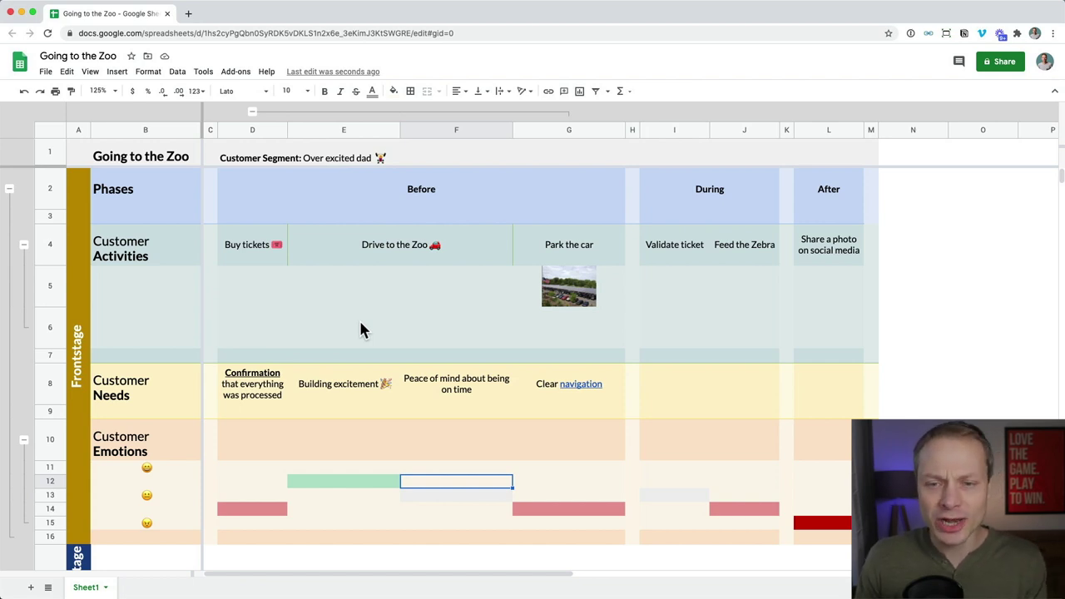
{"action": "scroll", "coordinate": [338, 331], "scroll_direction": "right", "scroll_amount": 5}
{"action": "scroll", "coordinate": [338, 331], "scroll_direction": "left", "scroll_amount": 5}
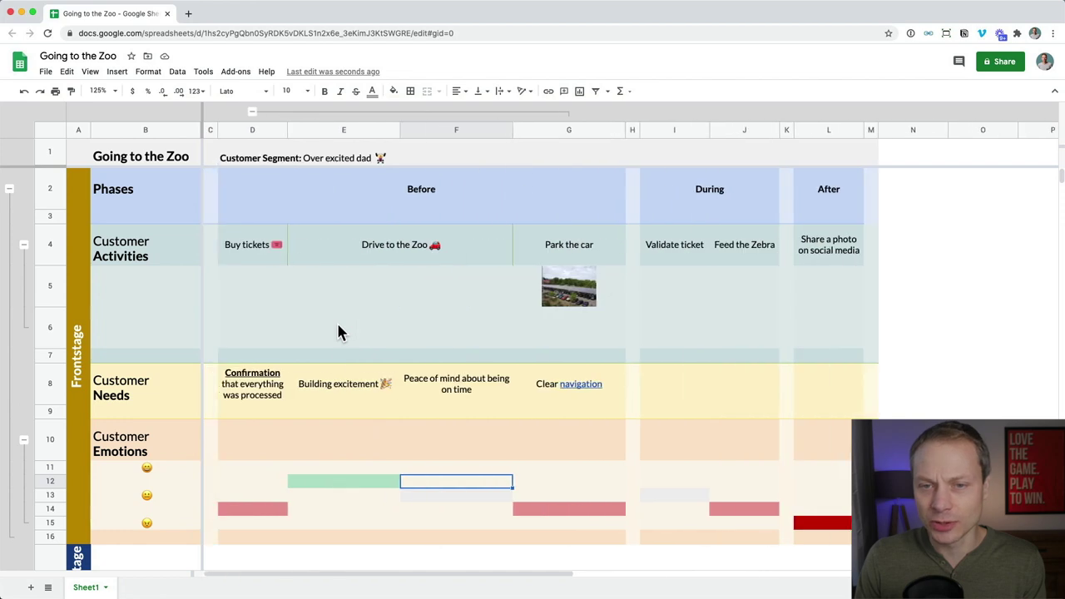
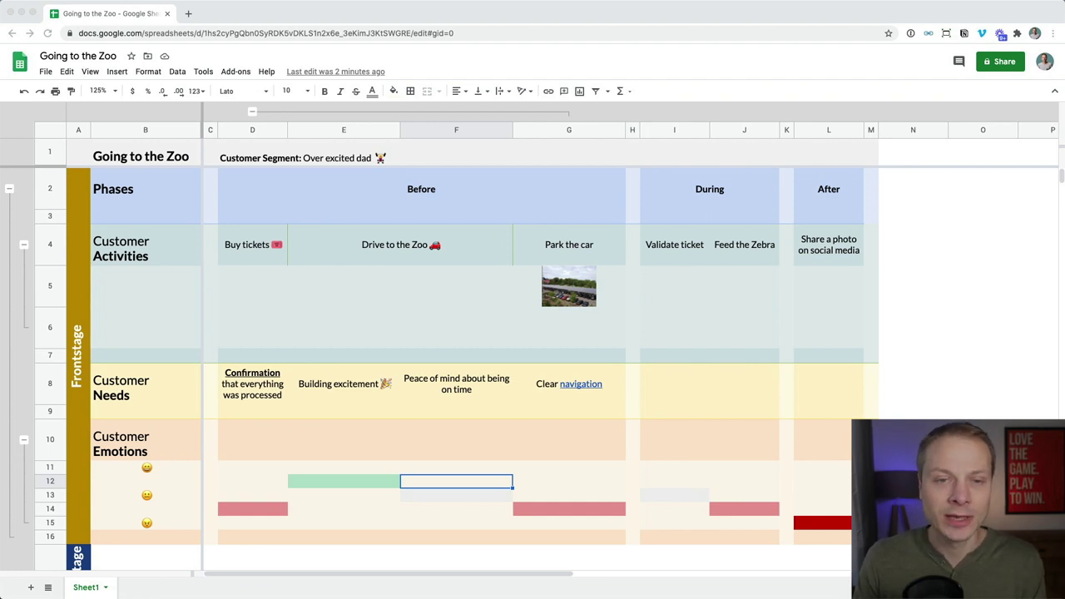
Collapse the row groups for activity rows 5–6, emotion rows 11–15 and Backstage rows 18–24
{"action": "left_click", "coordinate": [267, 339]}
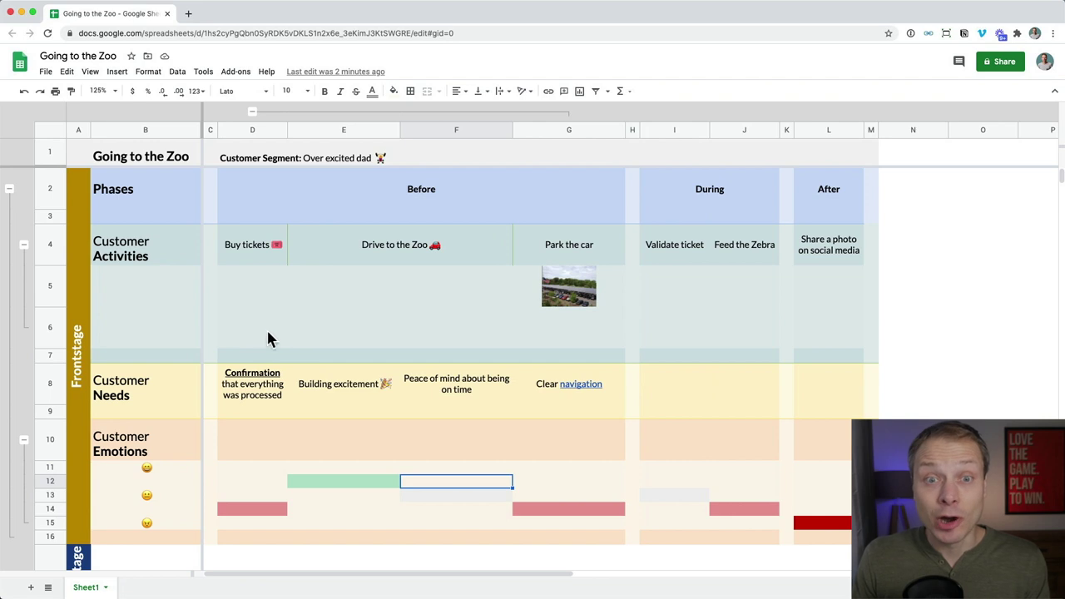
{"action": "left_click", "coordinate": [273, 303]}
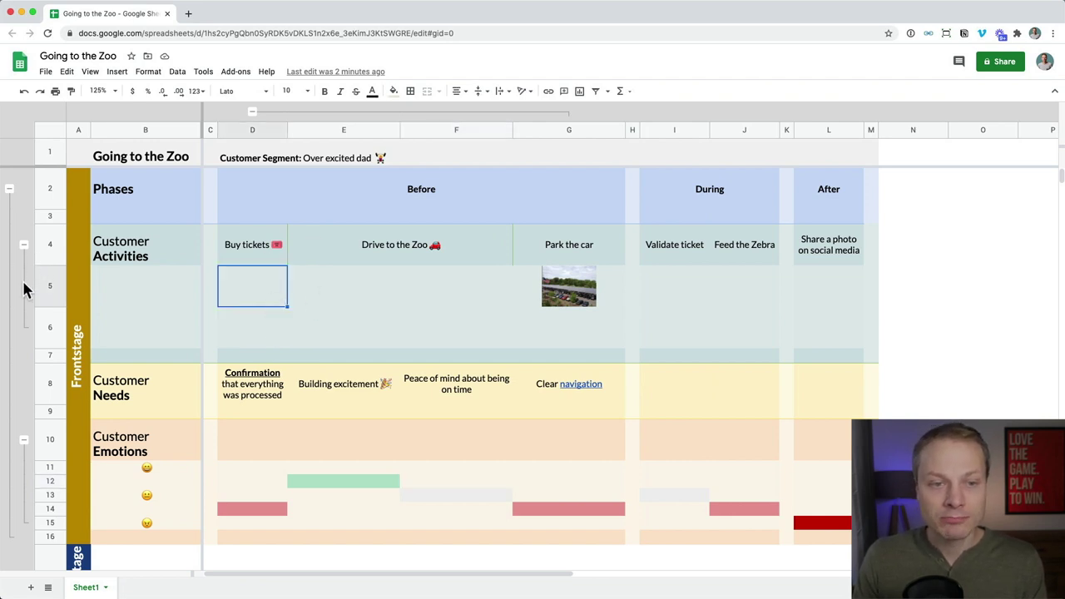
{"action": "left_click", "coordinate": [24, 244]}
{"action": "scroll", "coordinate": [108, 347], "scroll_direction": "down", "scroll_amount": 2}
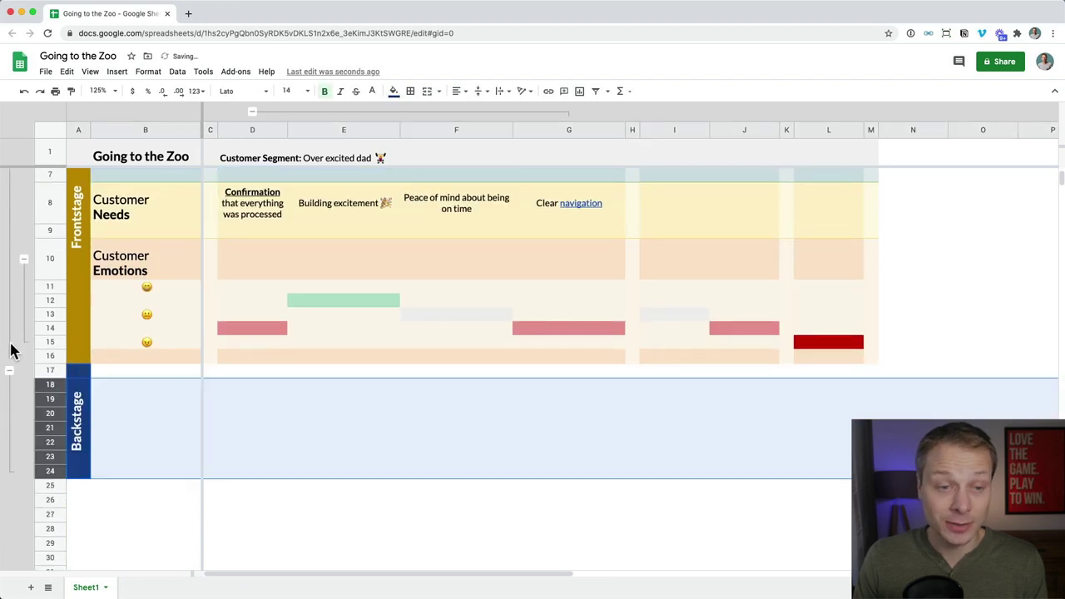
{"action": "left_click", "coordinate": [11, 371]}
{"action": "left_click", "coordinate": [24, 258]}
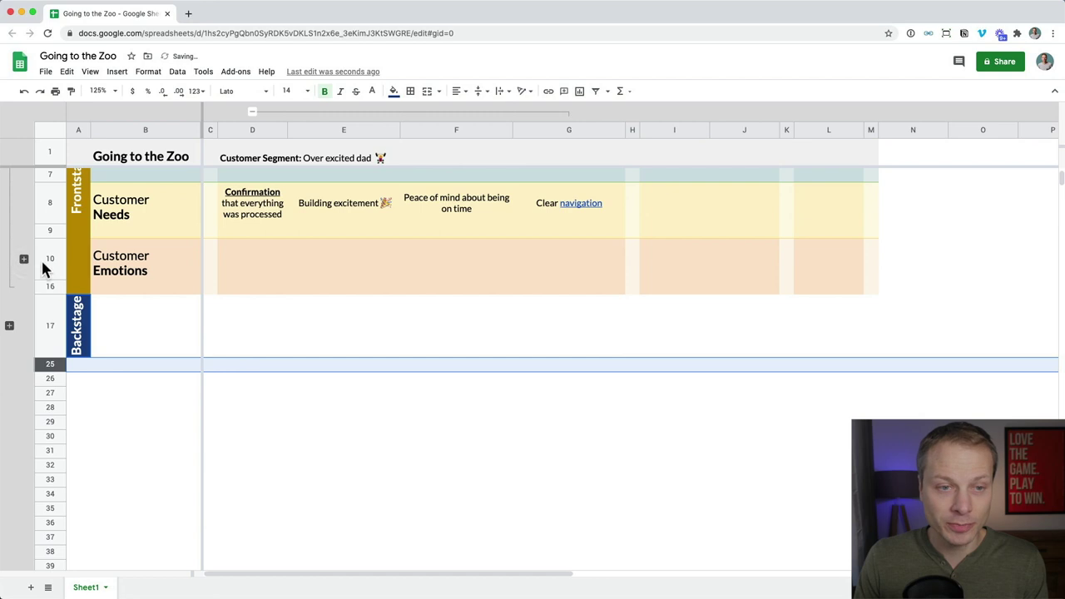
{"action": "left_click", "coordinate": [43, 260]}
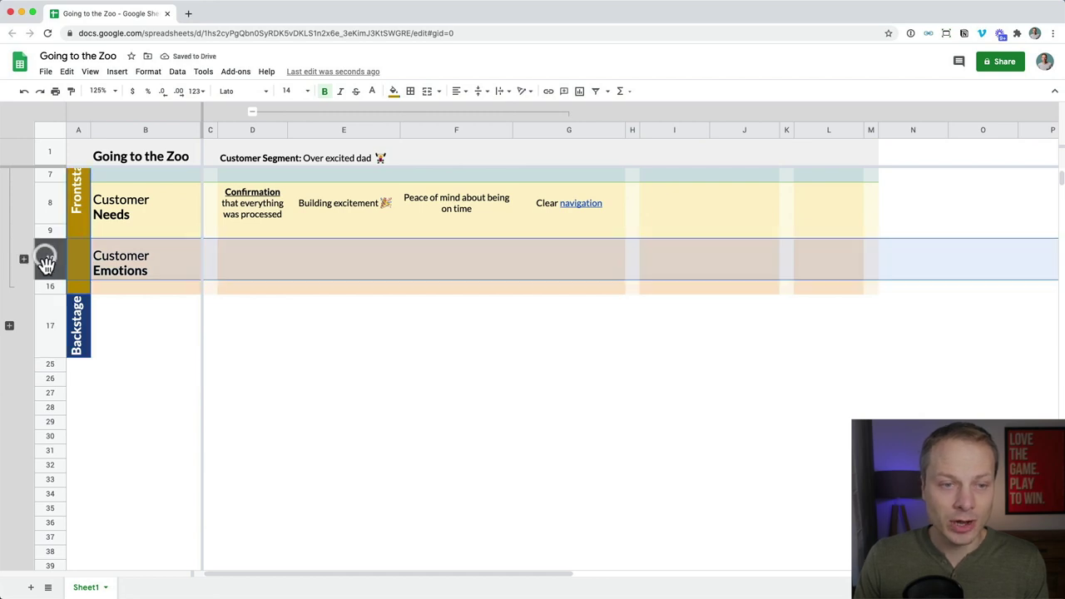
Insert one blank row below Customer Emotions (row 10), dismissing the merged-cell error after a drag
{"action": "left_click", "coordinate": [48, 285], "text": "shift"}
{"action": "right_click", "coordinate": [47, 285]}
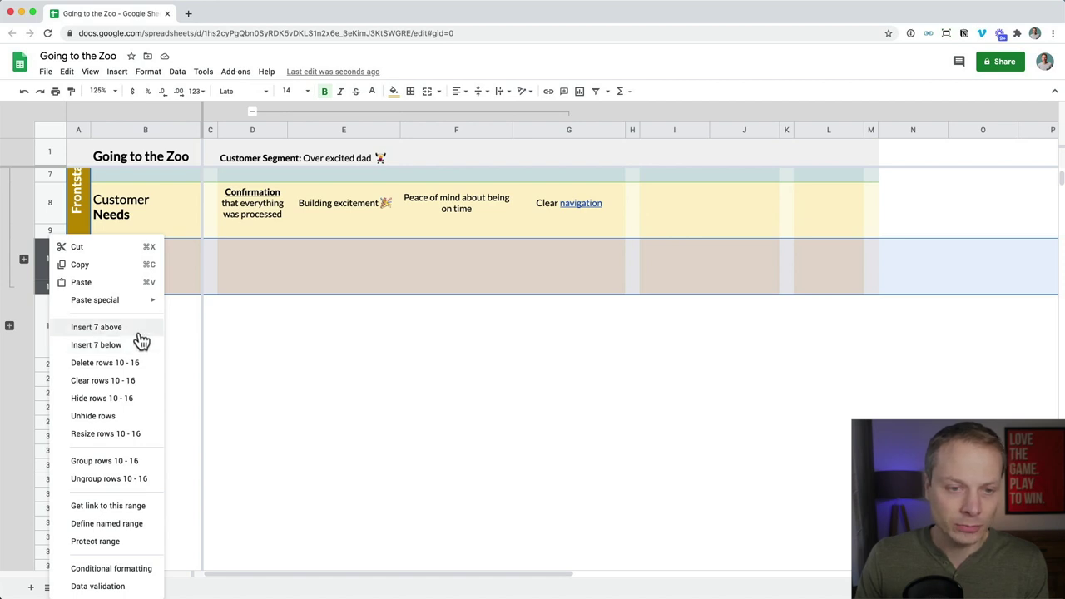
{"action": "left_click", "coordinate": [241, 321]}
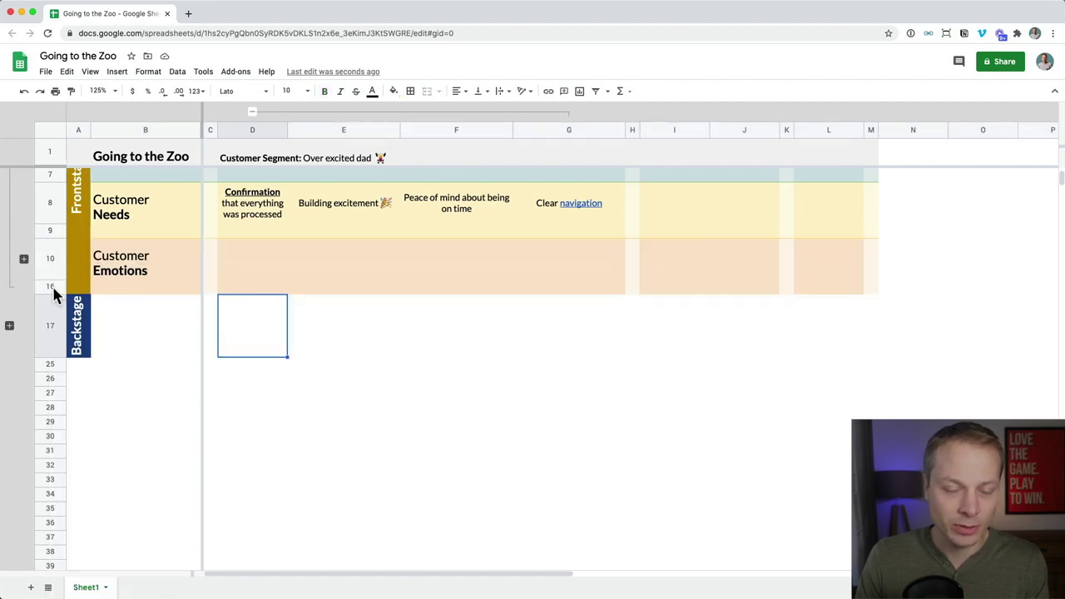
{"action": "left_click", "coordinate": [53, 258]}
{"action": "right_click", "coordinate": [55, 257]}
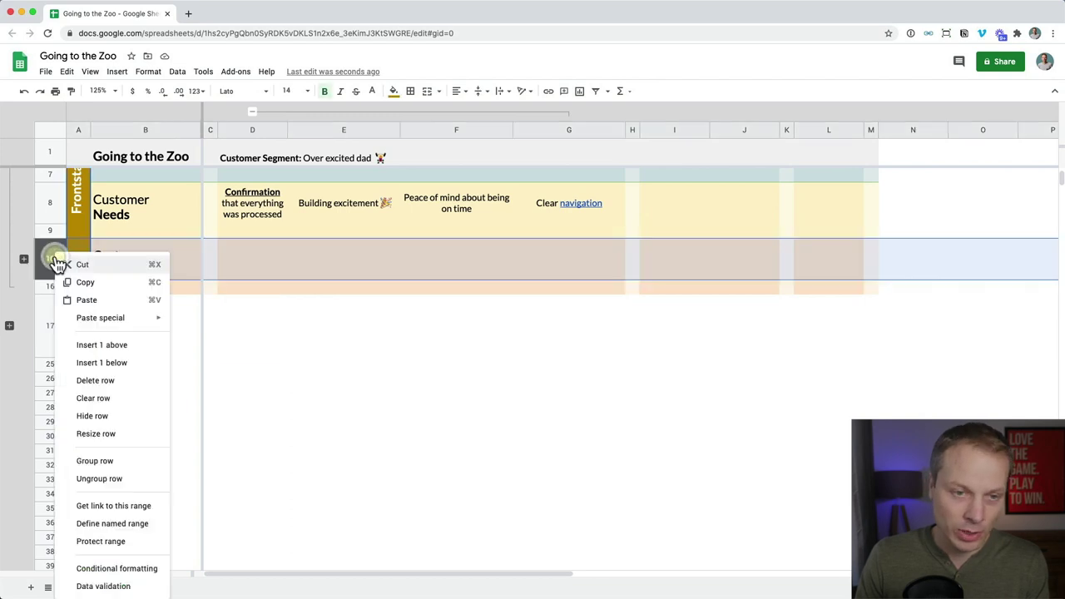
{"action": "left_click", "coordinate": [131, 370]}
{"action": "left_click_drag", "start_coordinate": [52, 398], "coordinate": [50, 432]}
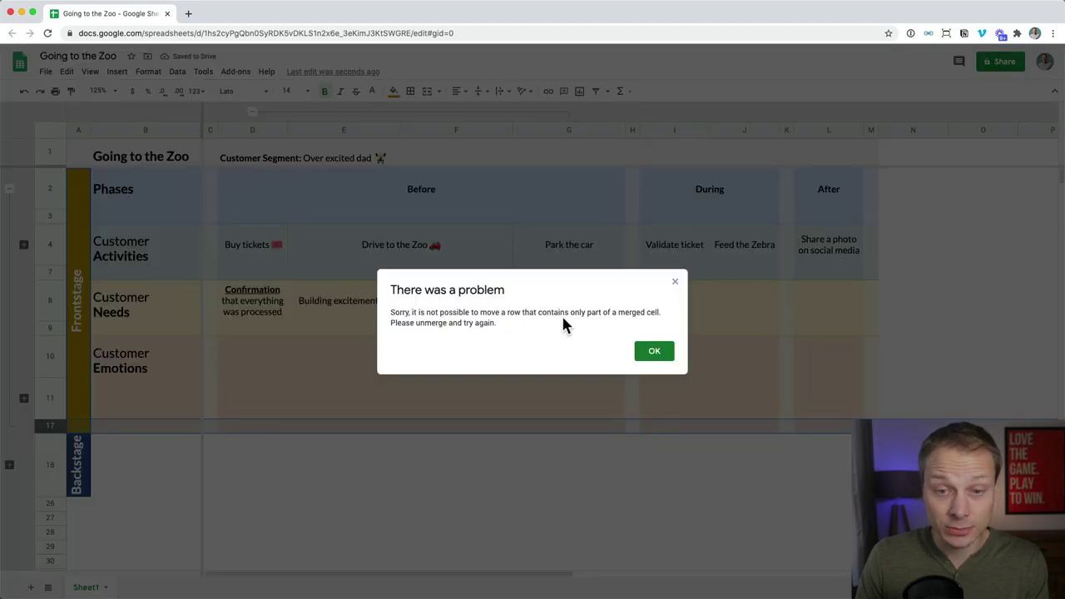
{"action": "left_click", "coordinate": [650, 355]}
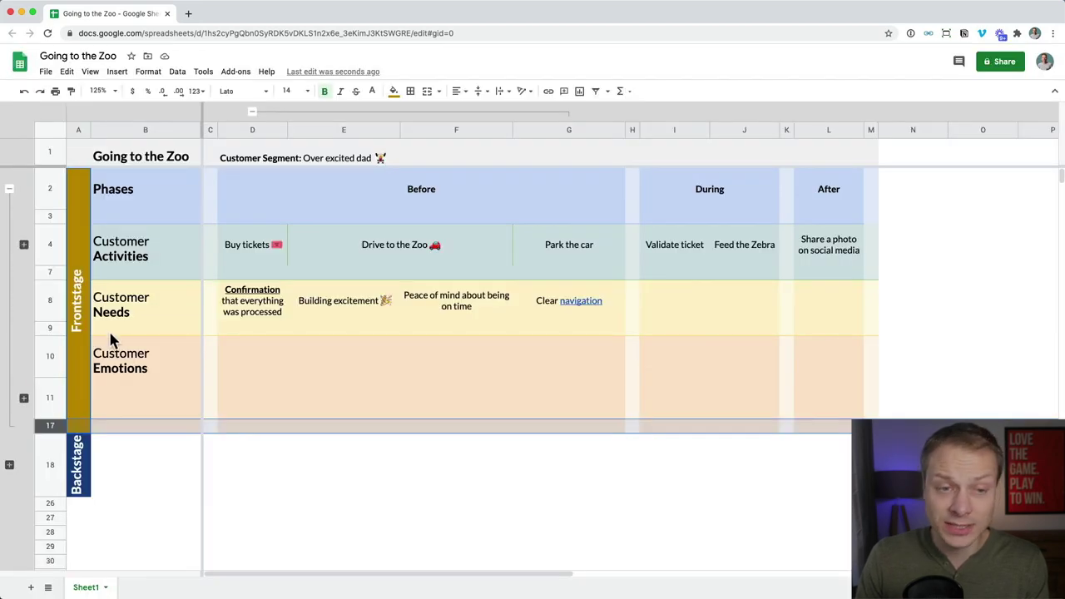
Unmerge the Frontstage label cell and drag the new row 11 down
{"action": "left_click", "coordinate": [83, 345]}
{"action": "left_click", "coordinate": [430, 98]}
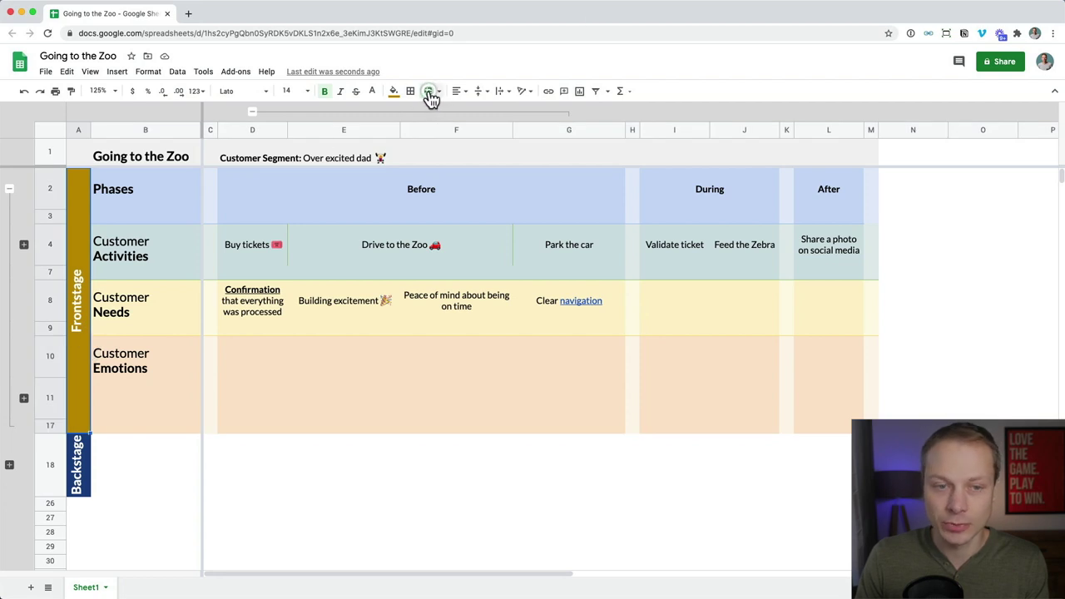
{"action": "left_click", "coordinate": [49, 397]}
{"action": "left_click_drag", "start_coordinate": [48, 398], "coordinate": [48, 431]}
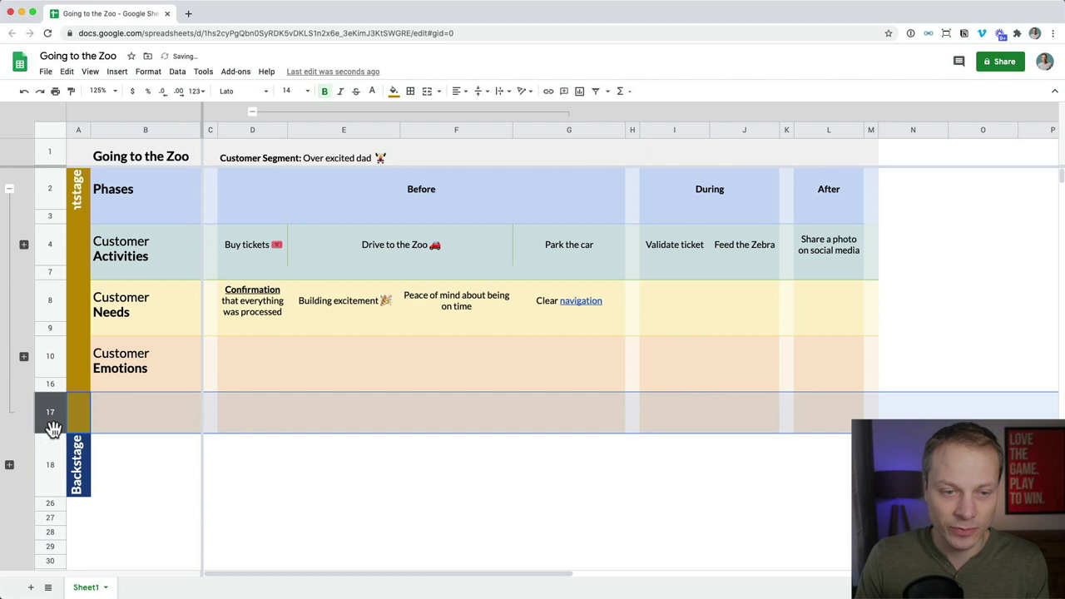
Undo the row move and the blank-row insertion under Customer Emotions
{"action": "left_click", "coordinate": [164, 404]}
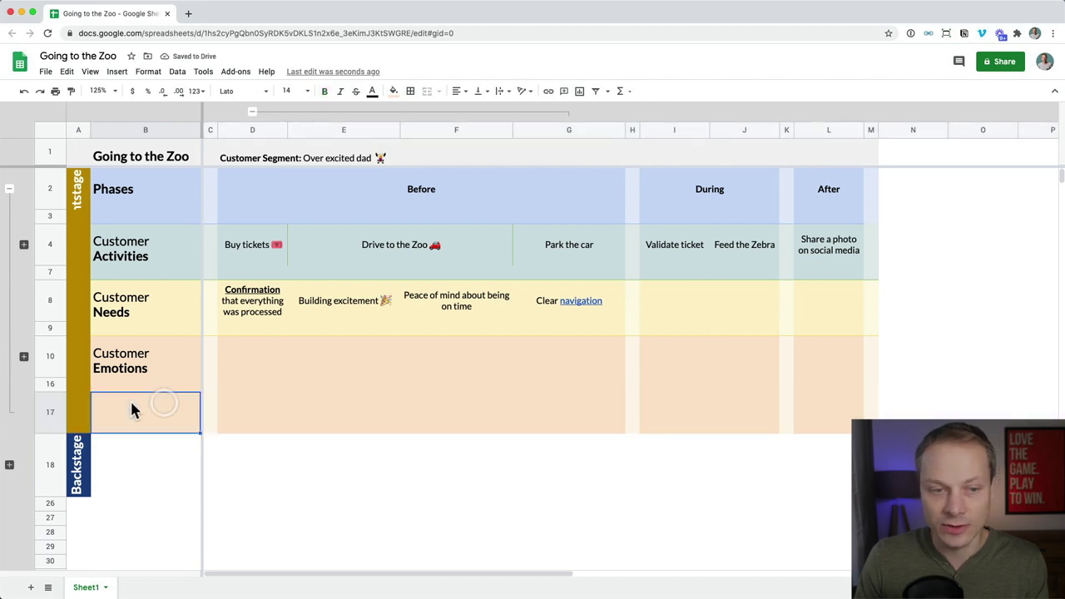
{"action": "left_click", "coordinate": [73, 384]}
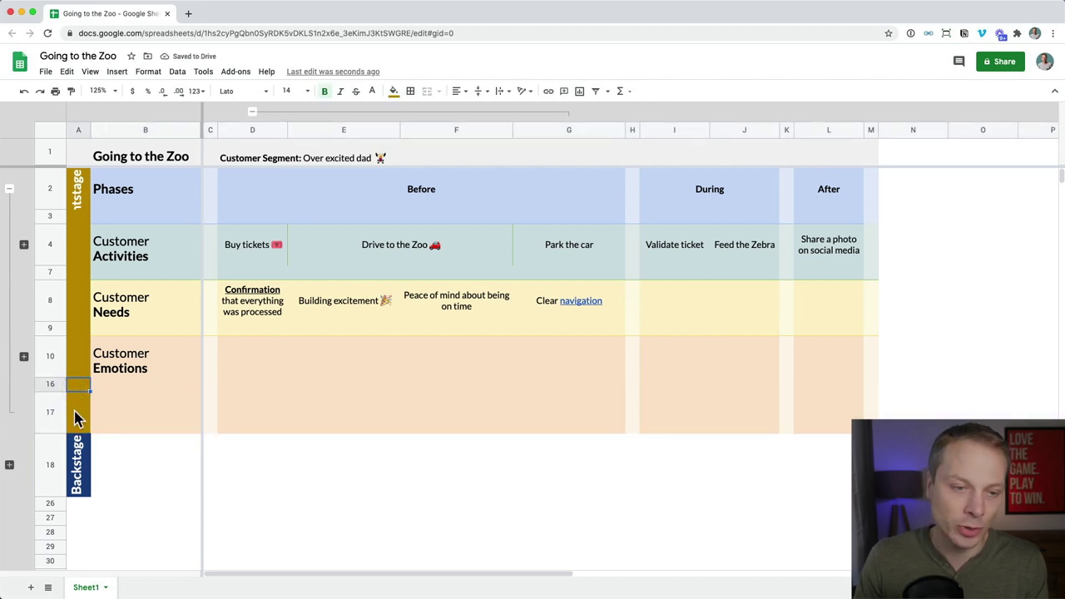
{"action": "left_click", "coordinate": [77, 418]}
{"action": "key", "text": "shift+Up"}
{"action": "key", "text": "shift+Up"}
{"action": "key", "text": "shift+Up"}
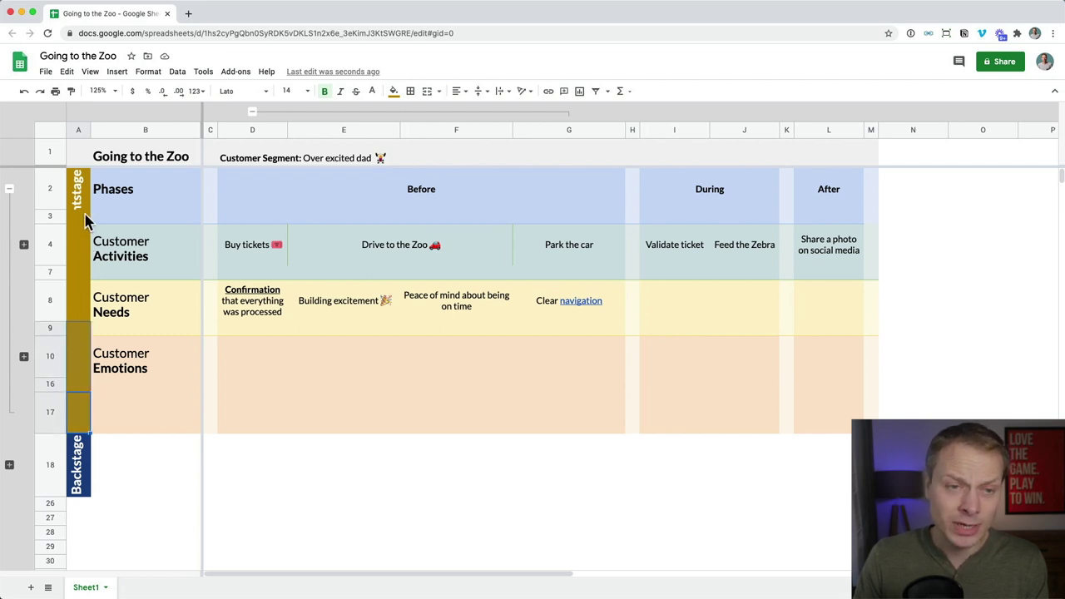
{"action": "left_click", "coordinate": [142, 375]}
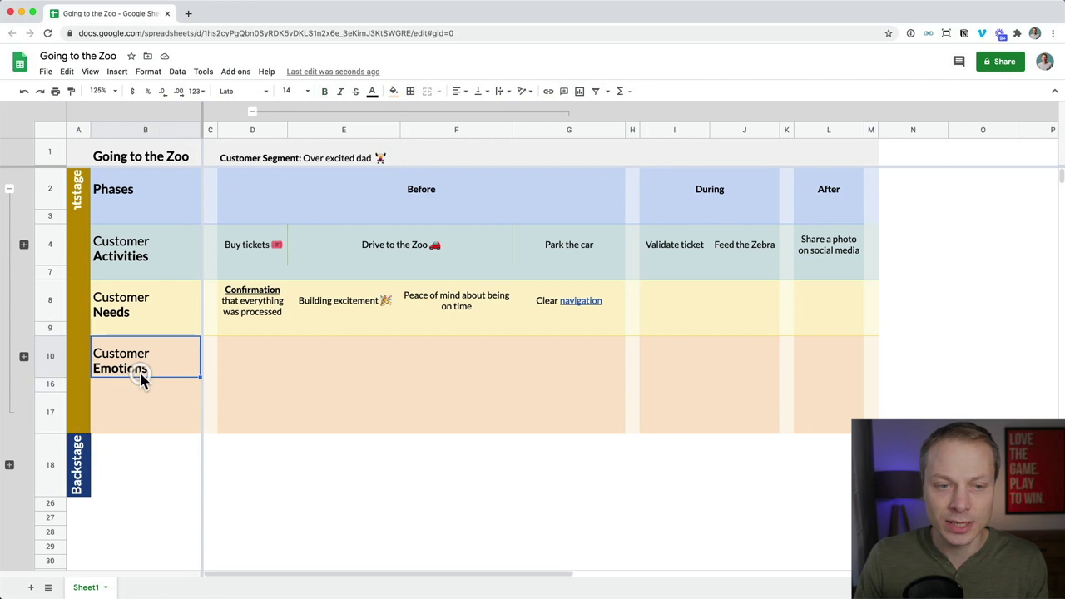
{"action": "key", "text": "ctrl+z"}
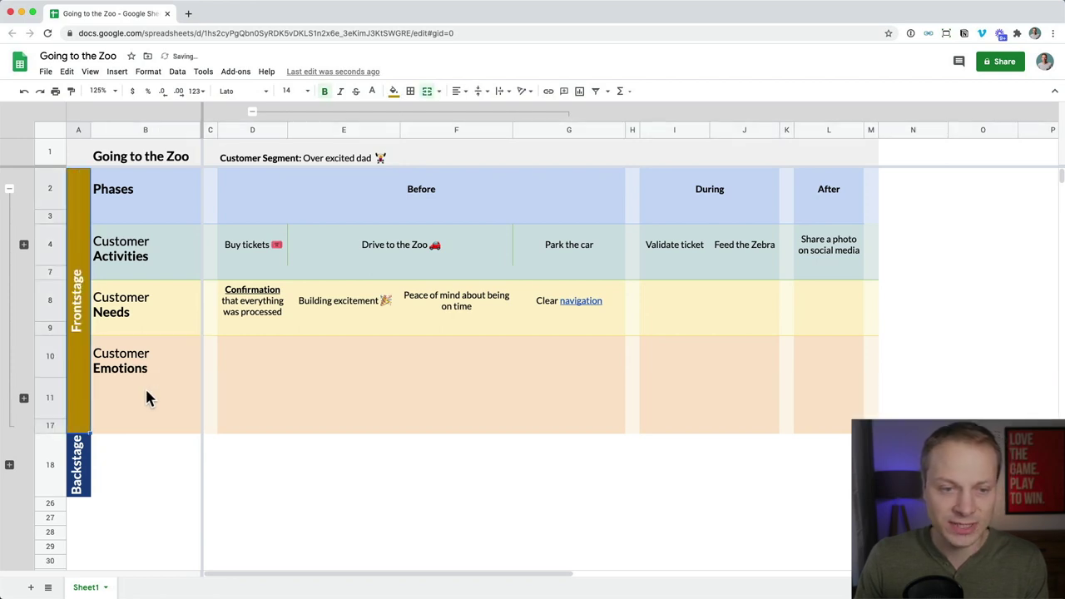
{"action": "left_click", "coordinate": [146, 392]}
{"action": "key", "text": "ctrl+z"}
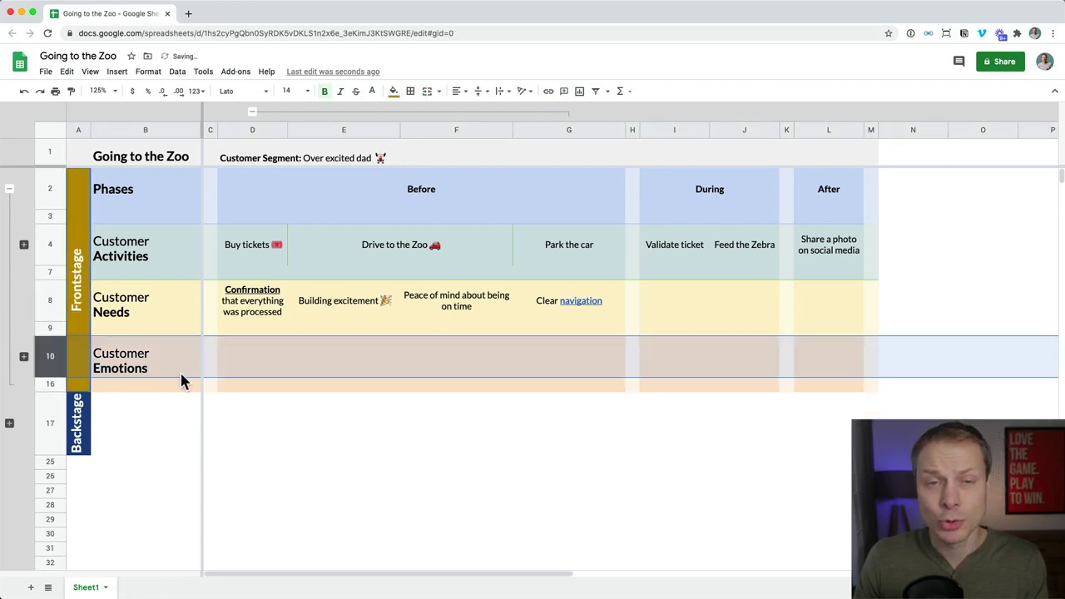
{"action": "left_click", "coordinate": [358, 349]}
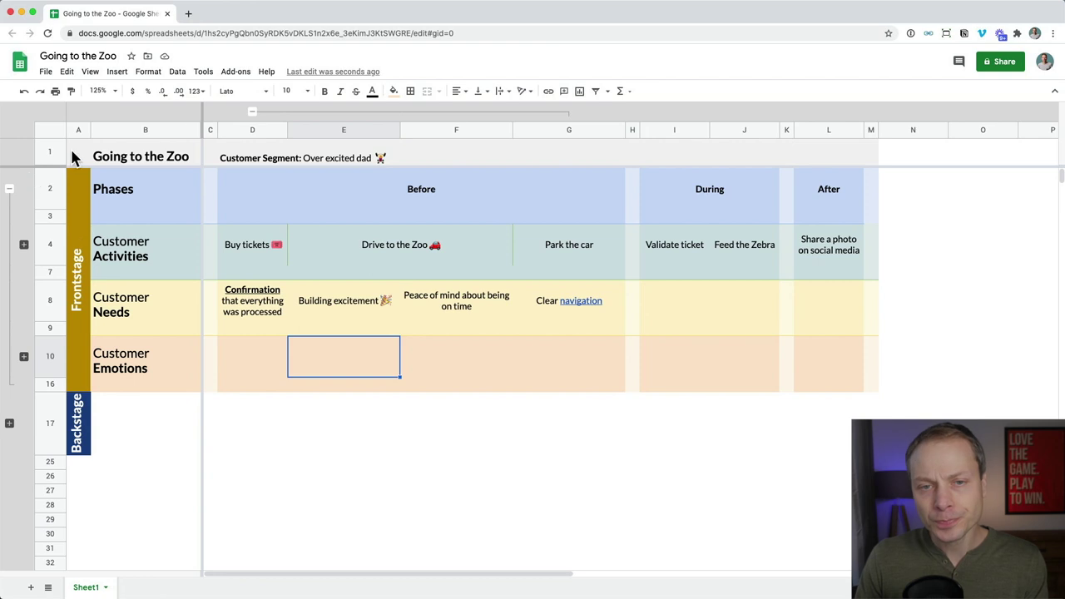
Insert an empty column to the right of column I, Validate ticket
{"action": "left_click", "coordinate": [348, 131]}
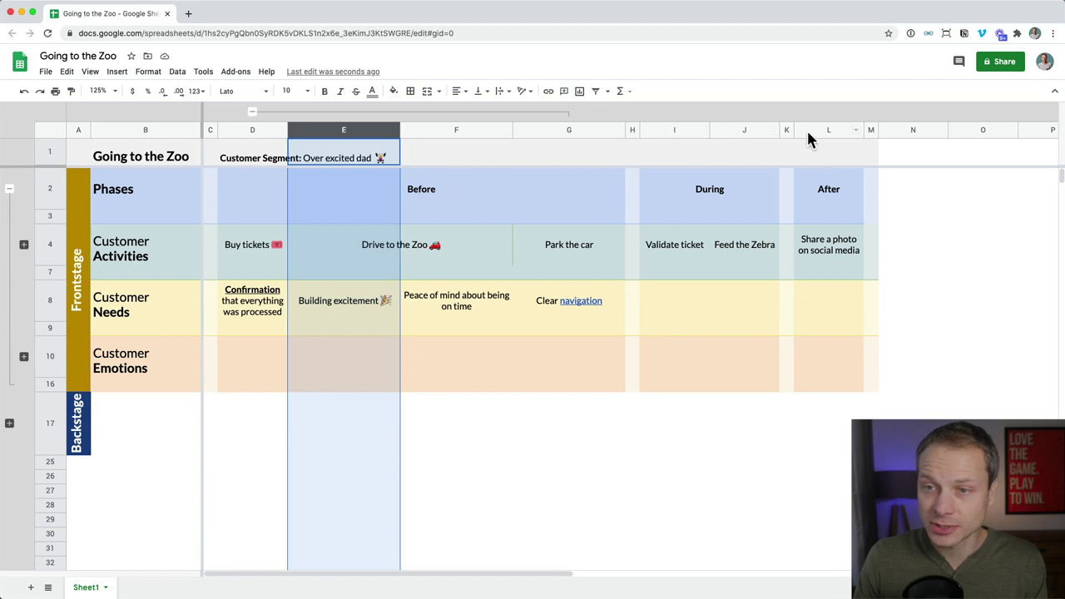
{"action": "left_click", "coordinate": [670, 131]}
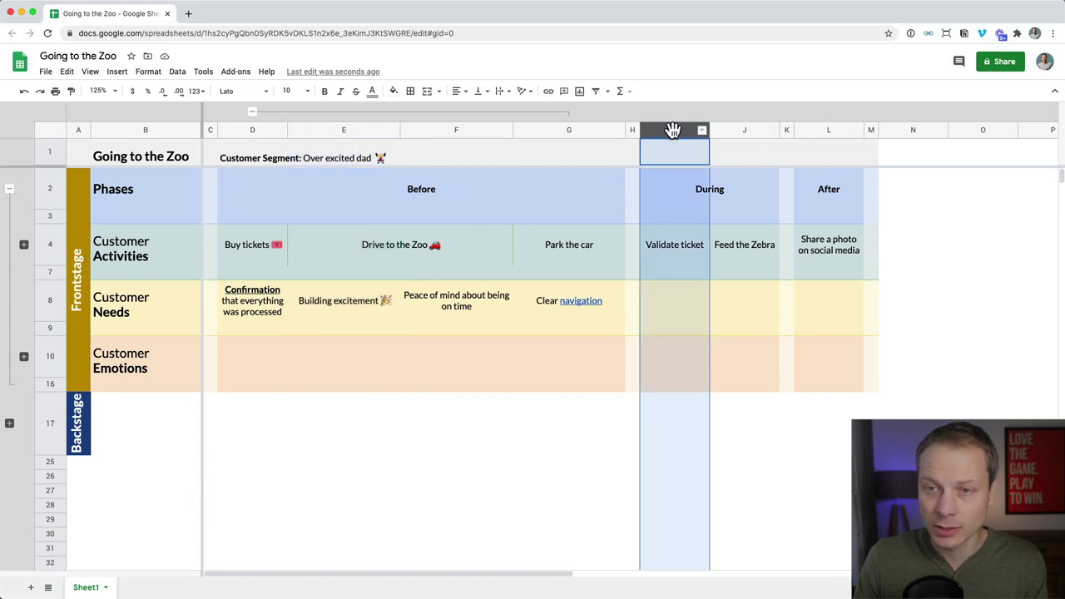
{"action": "right_click", "coordinate": [672, 131]}
{"action": "left_click", "coordinate": [612, 218]}
{"action": "left_click", "coordinate": [712, 252]}
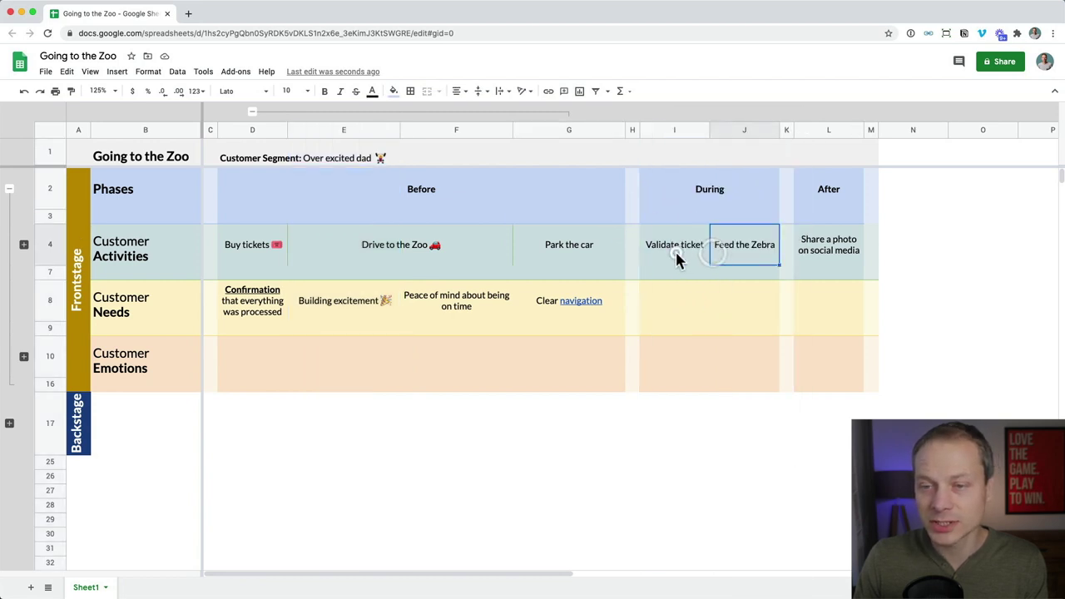
{"action": "left_click", "coordinate": [675, 250]}
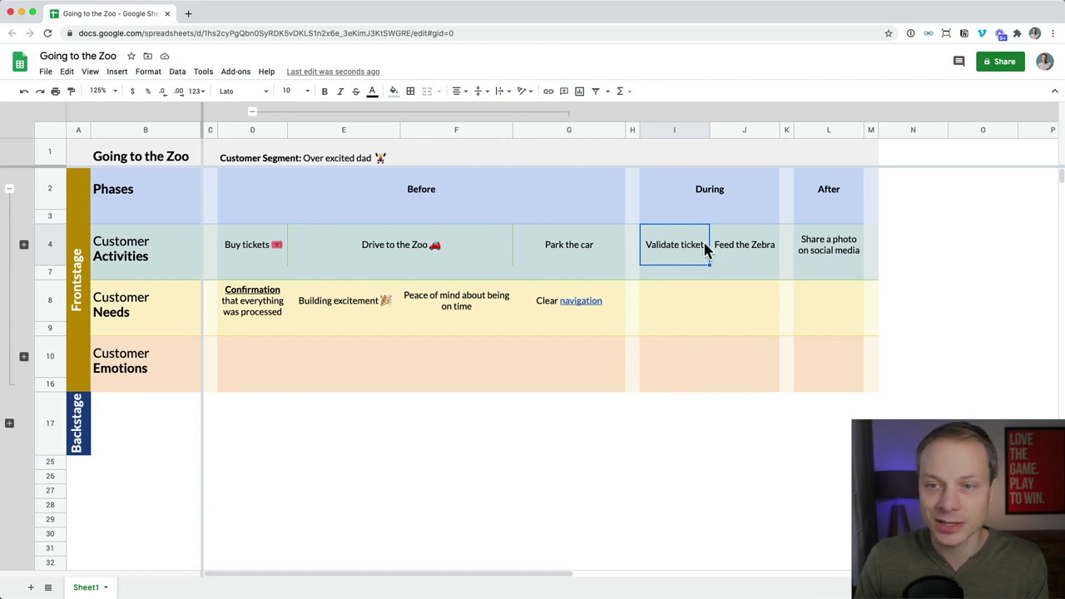
{"action": "right_click", "coordinate": [675, 134]}
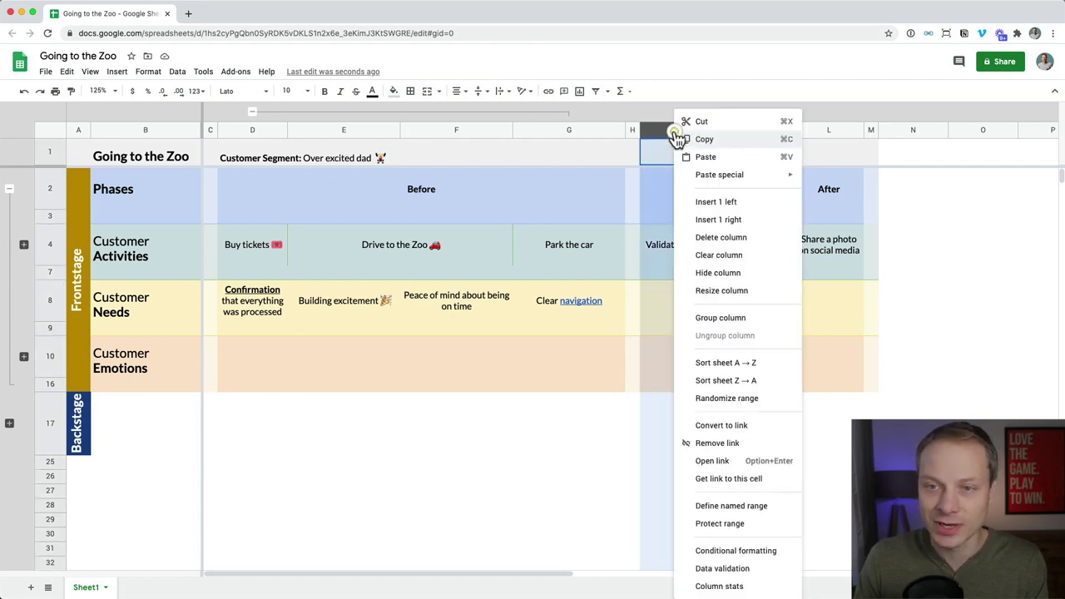
{"action": "left_click", "coordinate": [739, 222]}
Enter '...' as a placeholder in cell J4 of the new column
{"action": "left_click", "coordinate": [749, 273]}
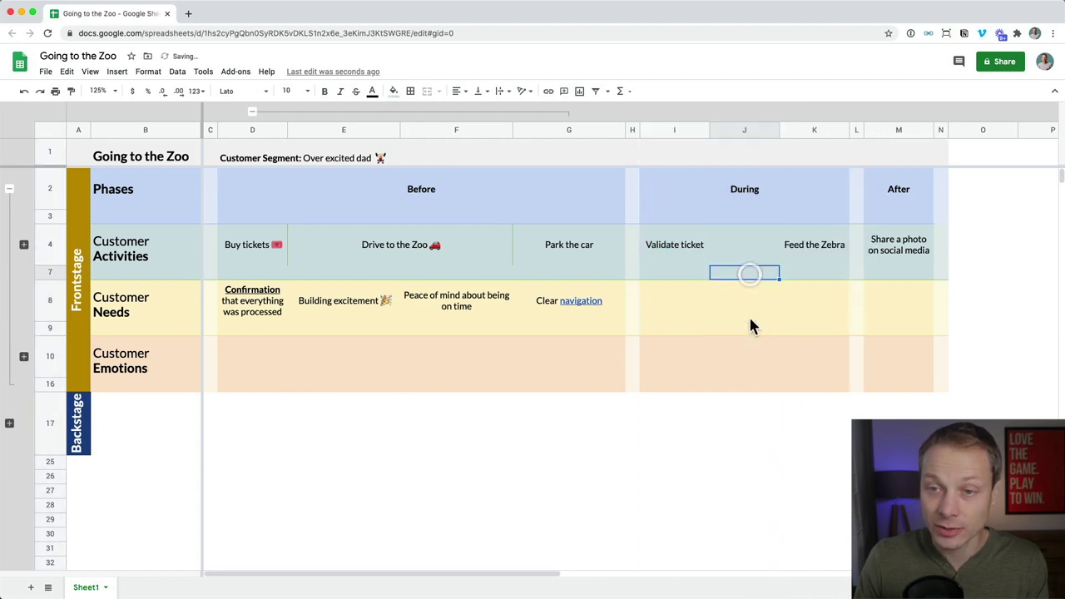
{"action": "left_click", "coordinate": [751, 261]}
{"action": "key", "text": "Left"}
{"action": "key", "text": "Right"}
{"action": "key", "text": "Return"}
{"action": "type", "text": "..."}
{"action": "key", "text": "Return"}
{"action": "key", "text": "Up"}
{"action": "key", "text": "Left"}
{"action": "key", "text": "Left"}
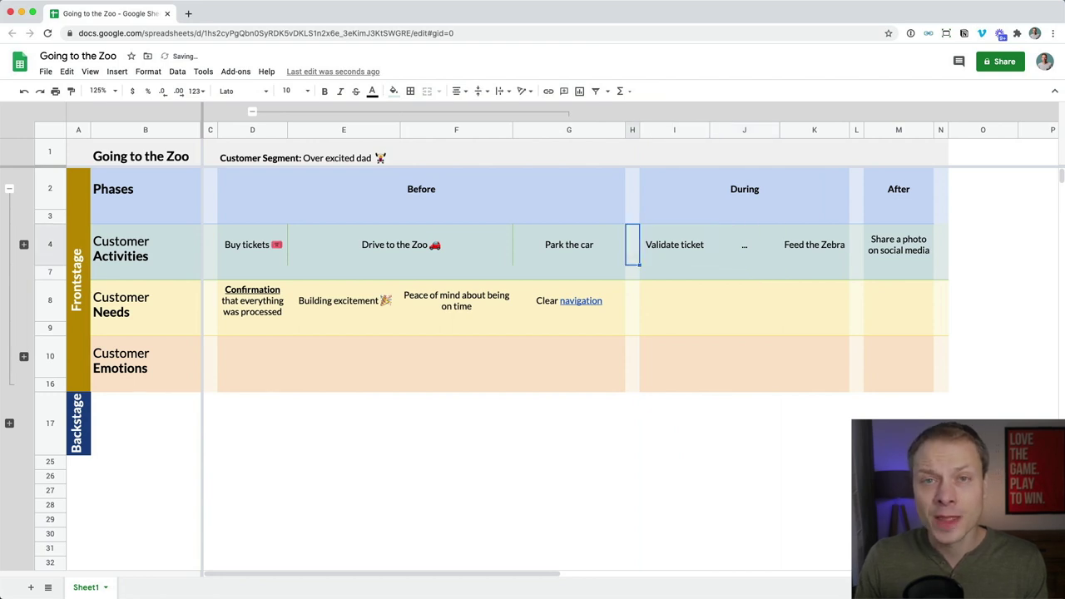
Unmerge the During phase cell and move the '...' column left of Validate ticket
{"action": "left_click", "coordinate": [735, 131]}
{"action": "left_click_drag", "start_coordinate": [735, 131], "coordinate": [677, 133]}
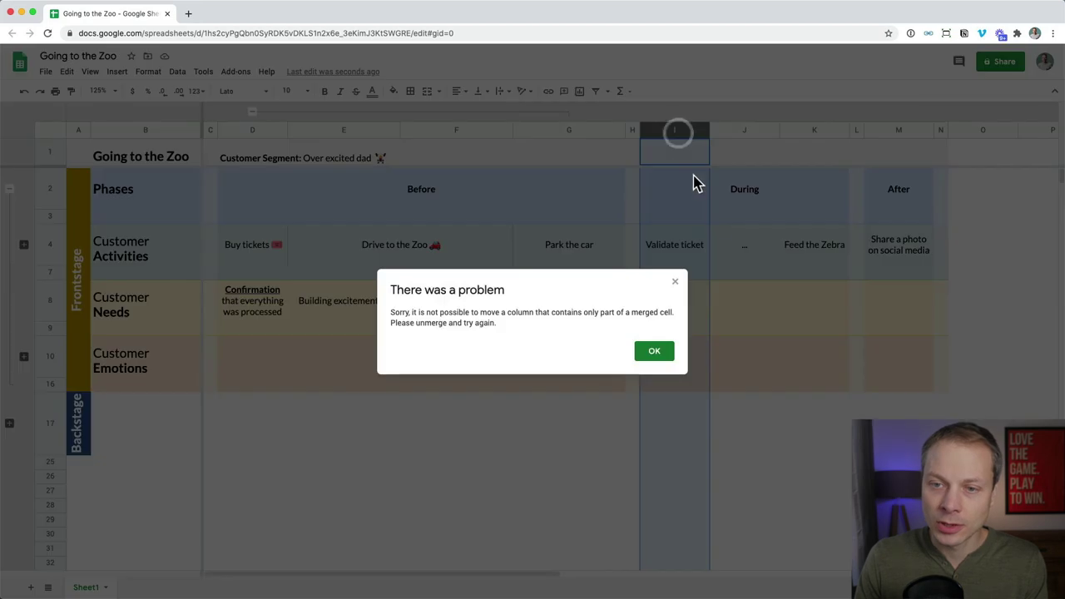
{"action": "left_click", "coordinate": [650, 359]}
{"action": "left_click", "coordinate": [734, 208]}
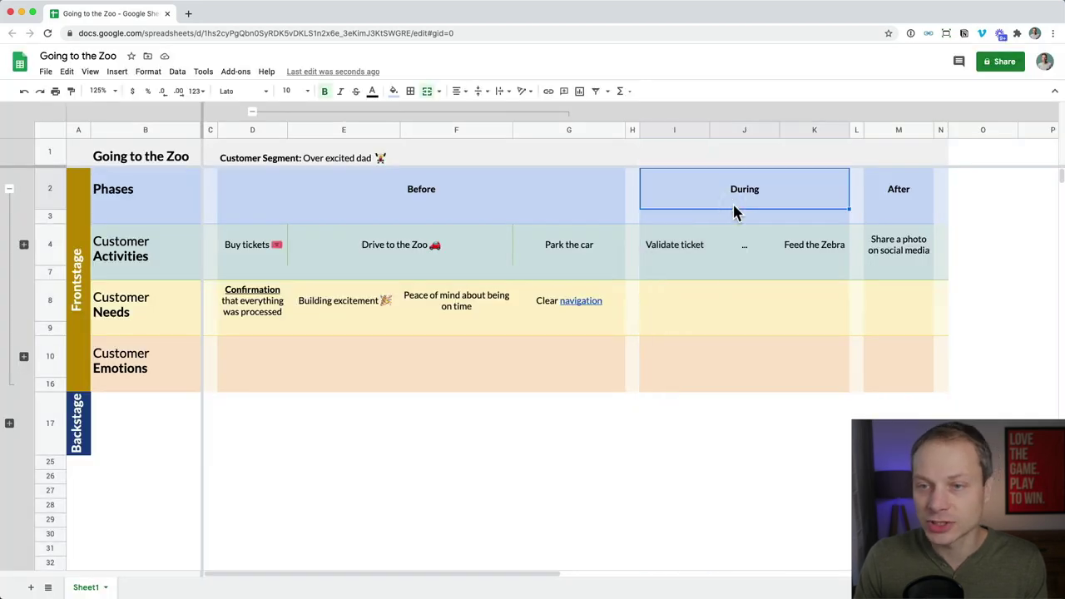
{"action": "left_click", "coordinate": [427, 91]}
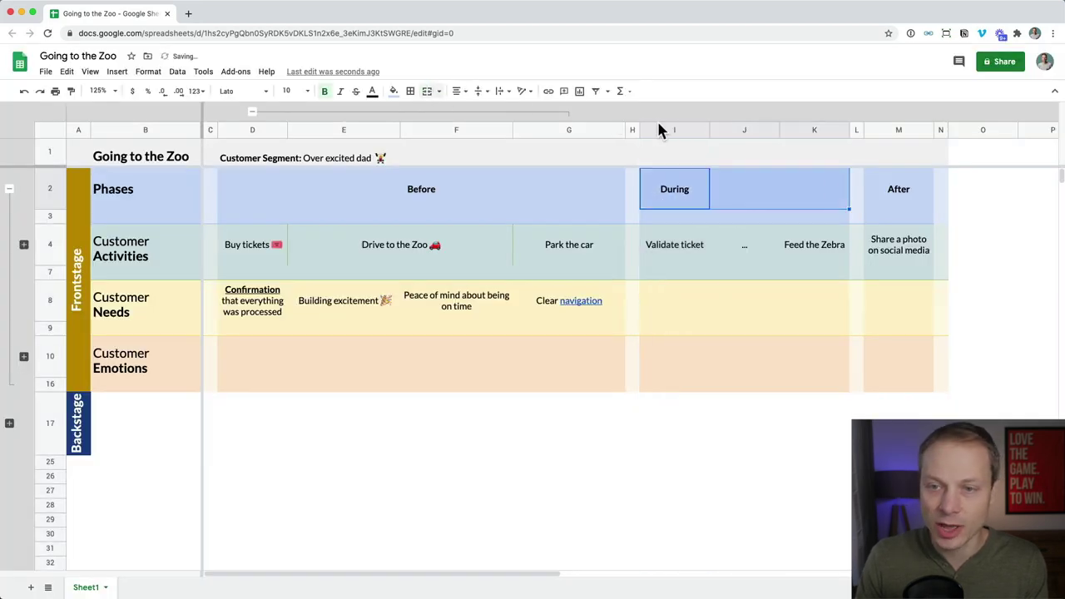
{"action": "left_click", "coordinate": [729, 253]}
{"action": "left_click", "coordinate": [744, 136]}
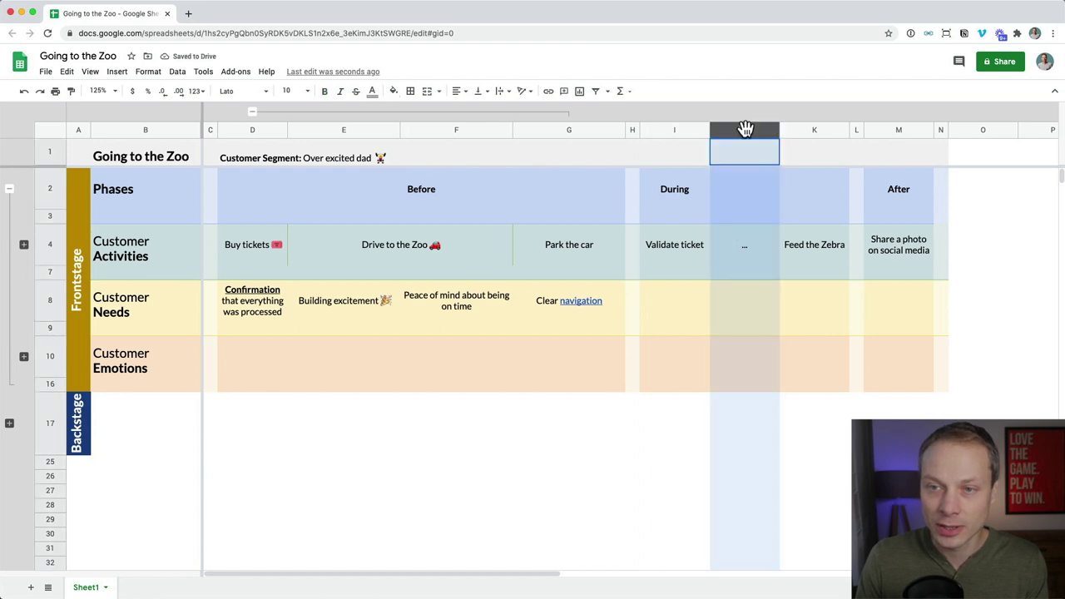
{"action": "left_click_drag", "start_coordinate": [726, 131], "coordinate": [687, 138]}
{"action": "left_click", "coordinate": [755, 261]}
Move the '...' column back after Validate ticket and merge I2:K2 as During
{"action": "left_click", "coordinate": [753, 189]}
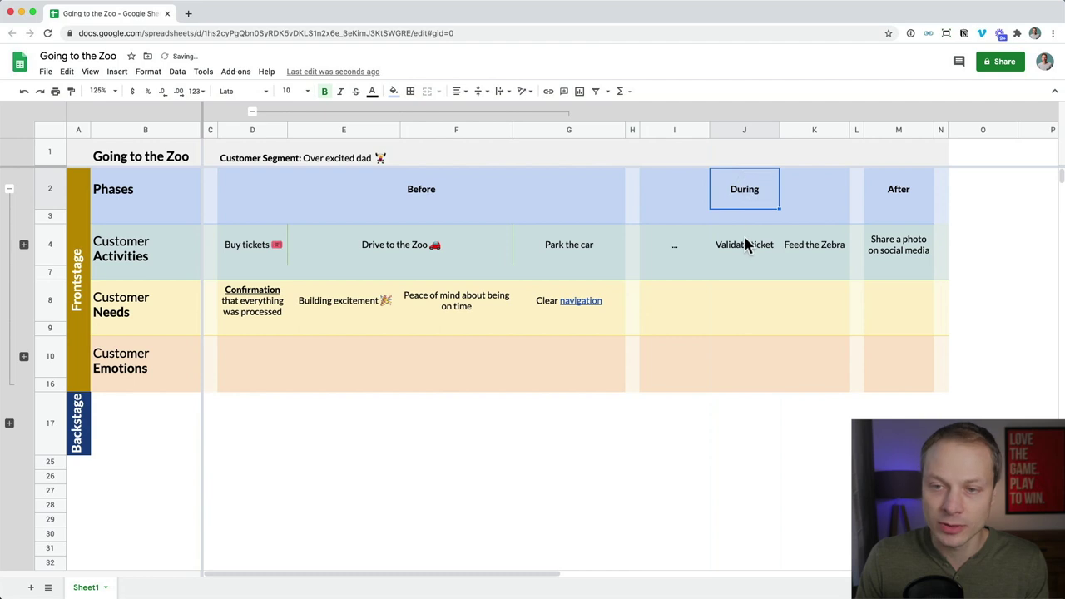
{"action": "left_click", "coordinate": [743, 244]}
{"action": "left_click", "coordinate": [674, 127]}
{"action": "left_click_drag", "start_coordinate": [668, 128], "coordinate": [732, 125]}
{"action": "left_click", "coordinate": [683, 261]}
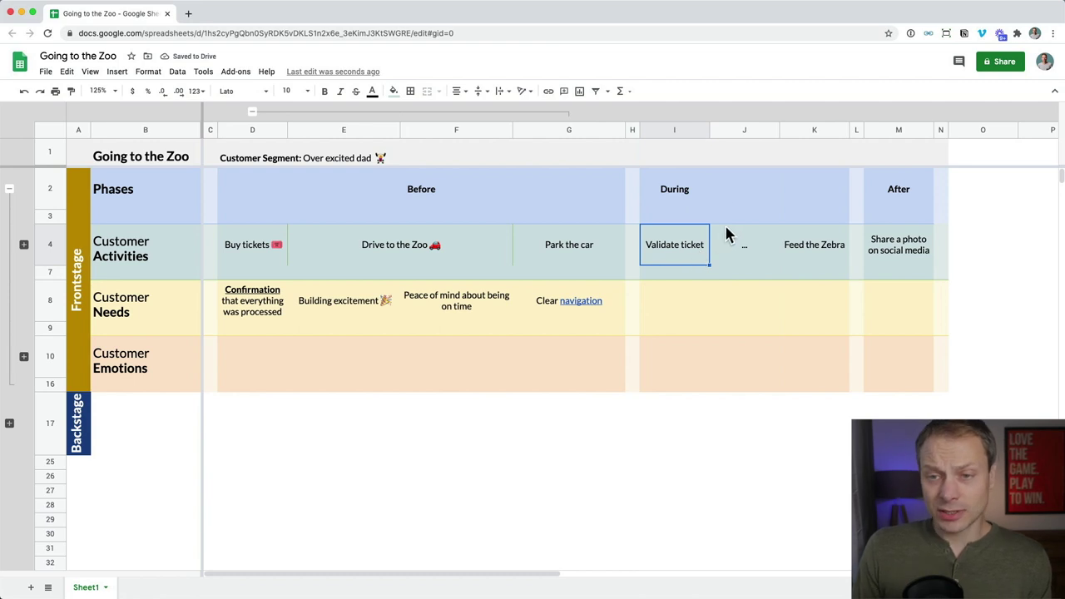
{"action": "left_click", "coordinate": [685, 197]}
{"action": "left_click_drag", "start_coordinate": [689, 197], "coordinate": [819, 193]}
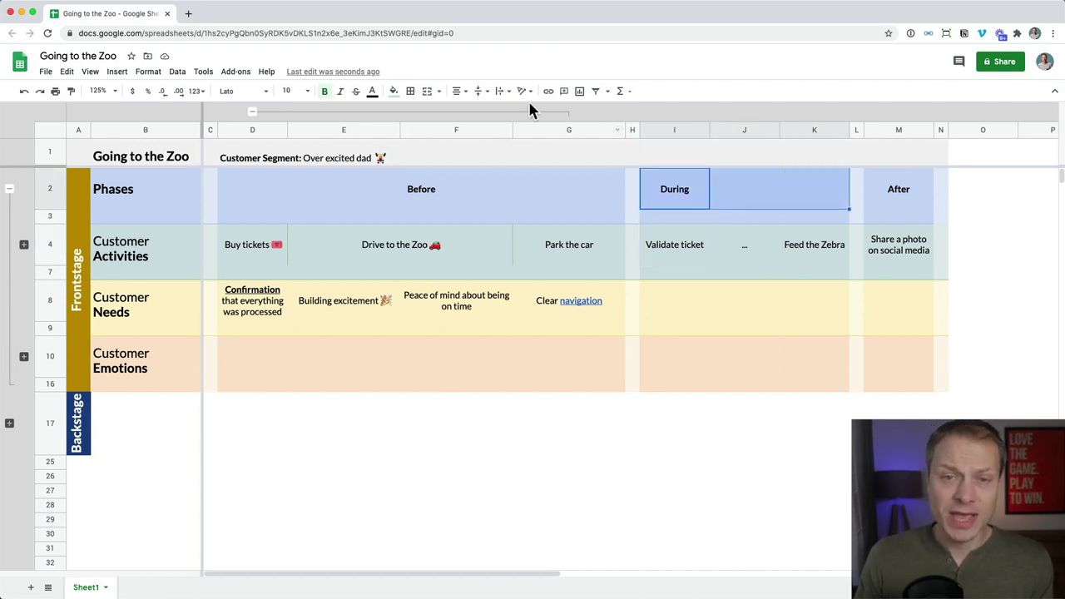
{"action": "left_click", "coordinate": [429, 99]}
Review the activity and need cells, such as Drive to the Zoo and Building excitement
{"action": "left_click", "coordinate": [509, 251]}
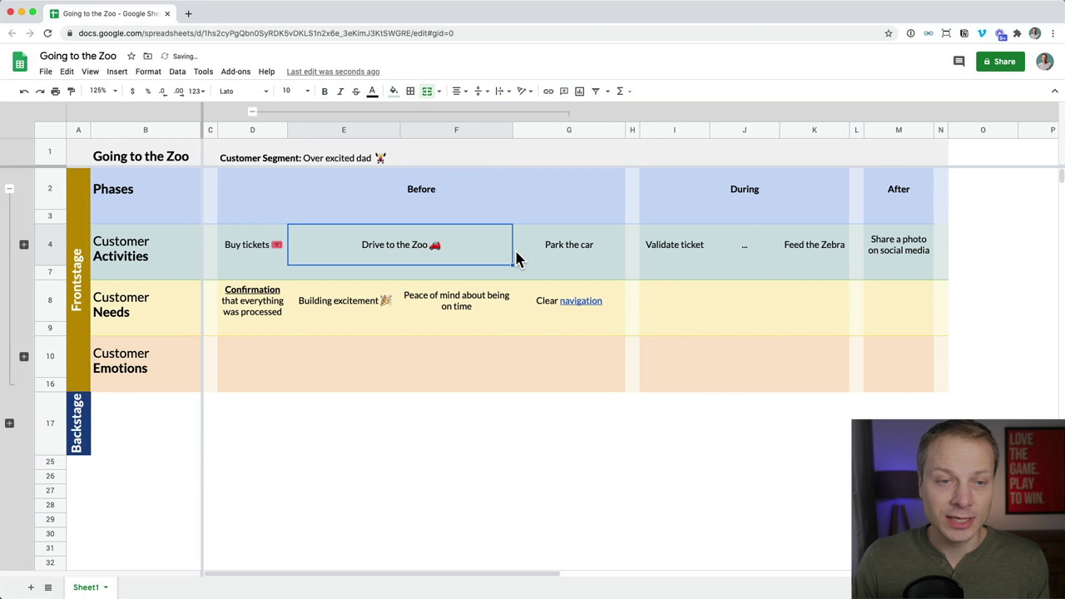
{"action": "key", "text": "Up"}
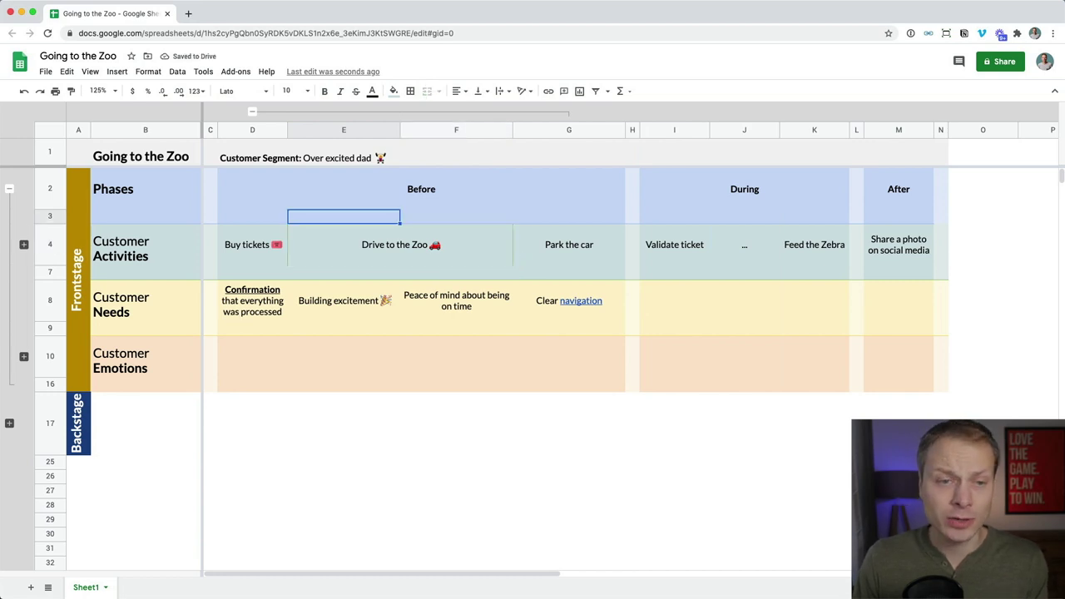
{"action": "key", "text": "Down"}
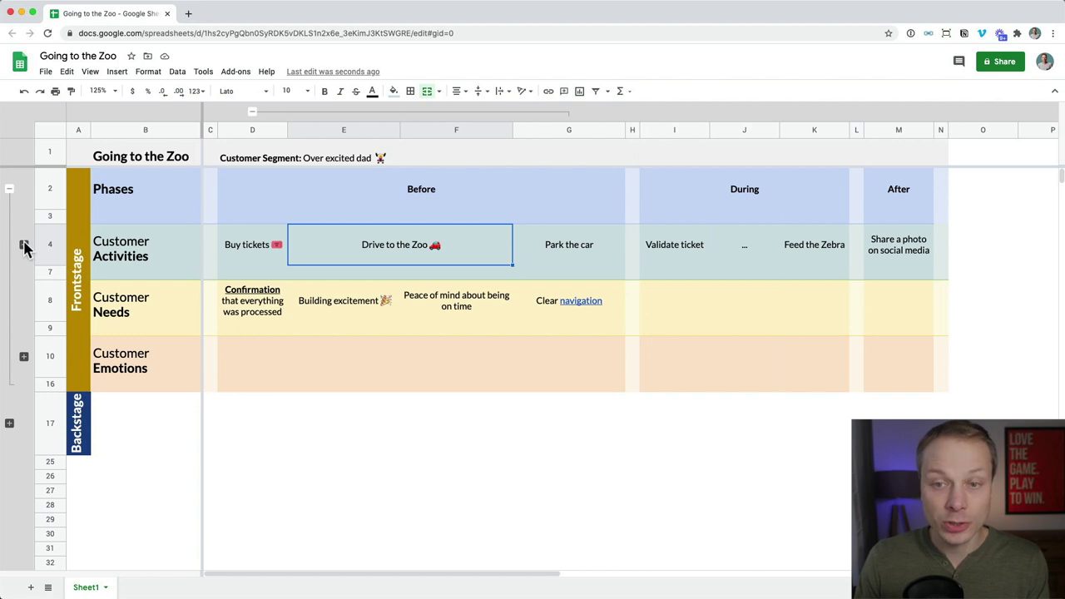
{"action": "left_click", "coordinate": [694, 254]}
{"action": "left_click", "coordinate": [744, 240]}
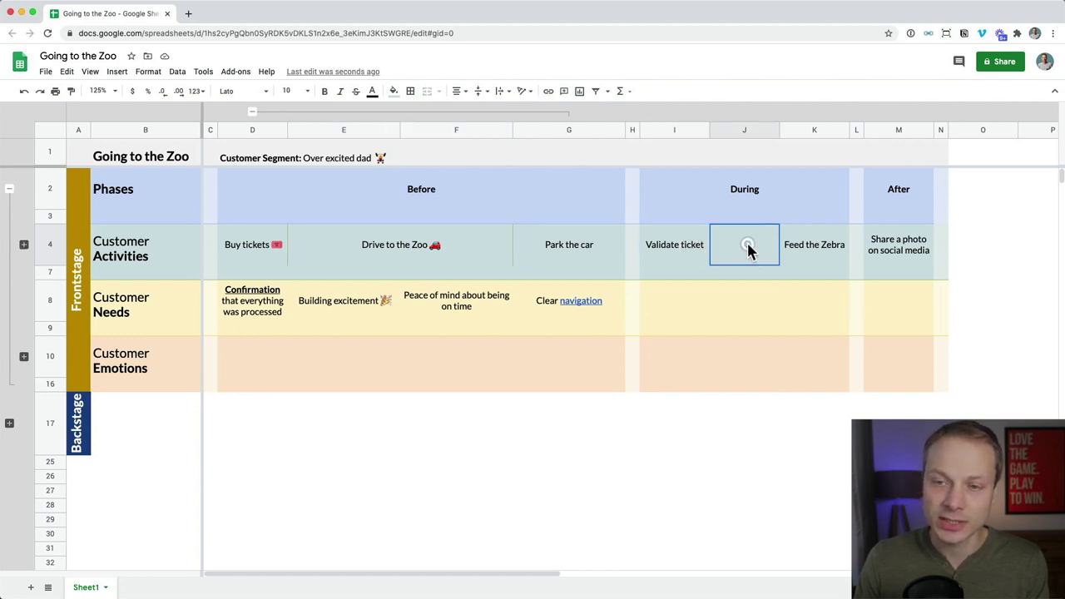
{"action": "left_click", "coordinate": [306, 305]}
{"action": "left_click", "coordinate": [422, 301]}
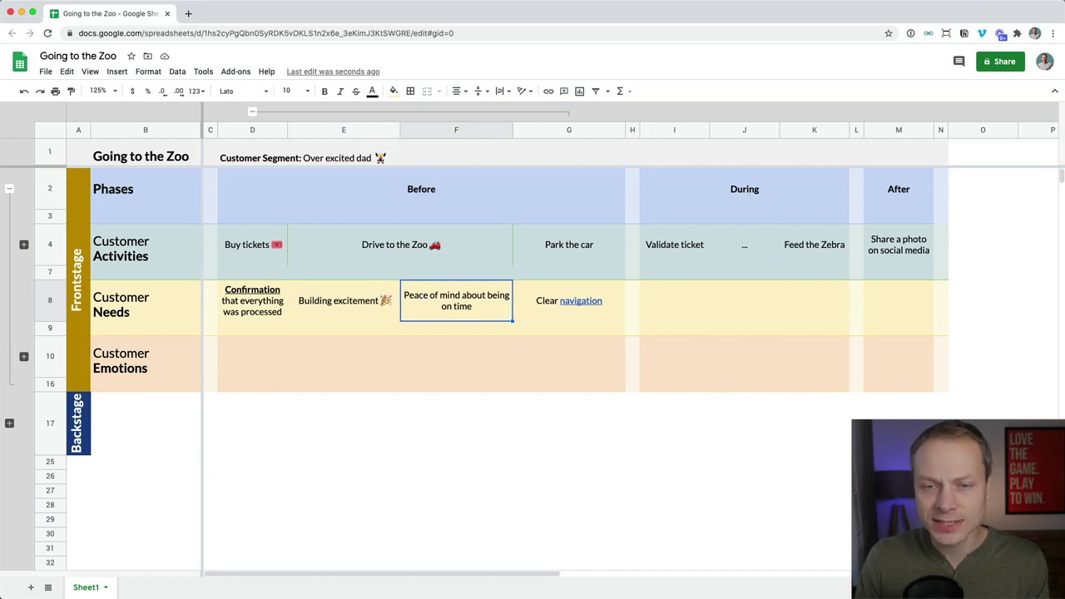
{"action": "left_click", "coordinate": [340, 303]}
{"action": "left_click", "coordinate": [448, 310]}
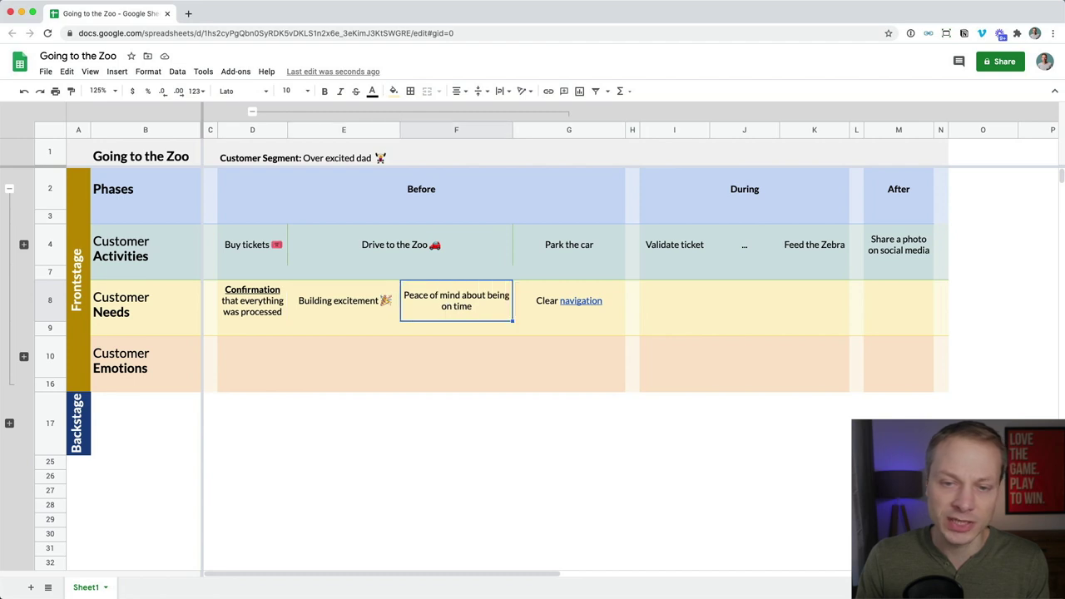
{"action": "key", "text": "Return"}
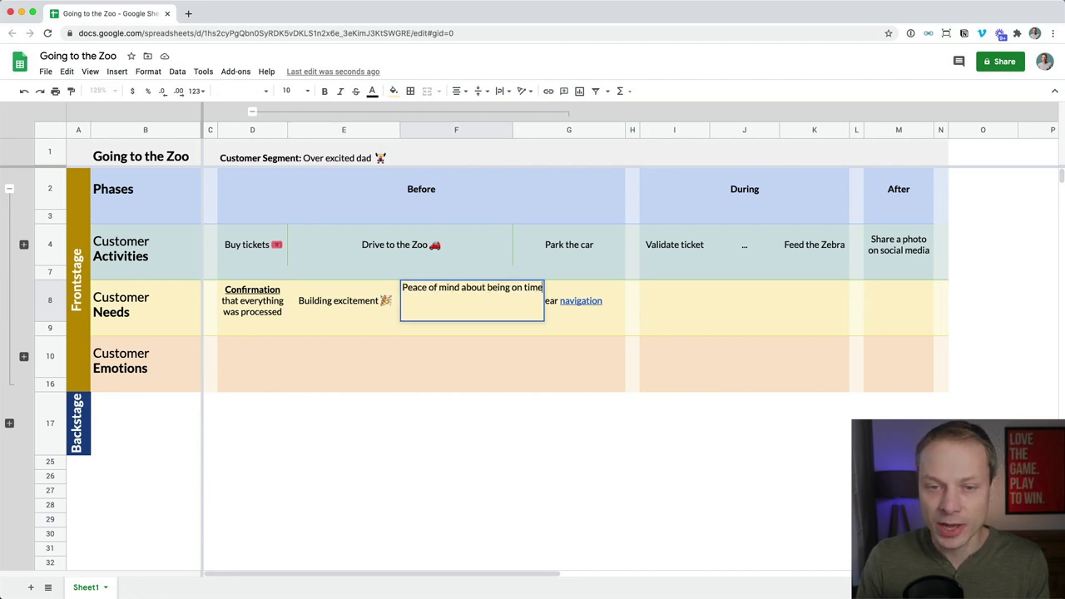
{"action": "key", "text": "Escape"}
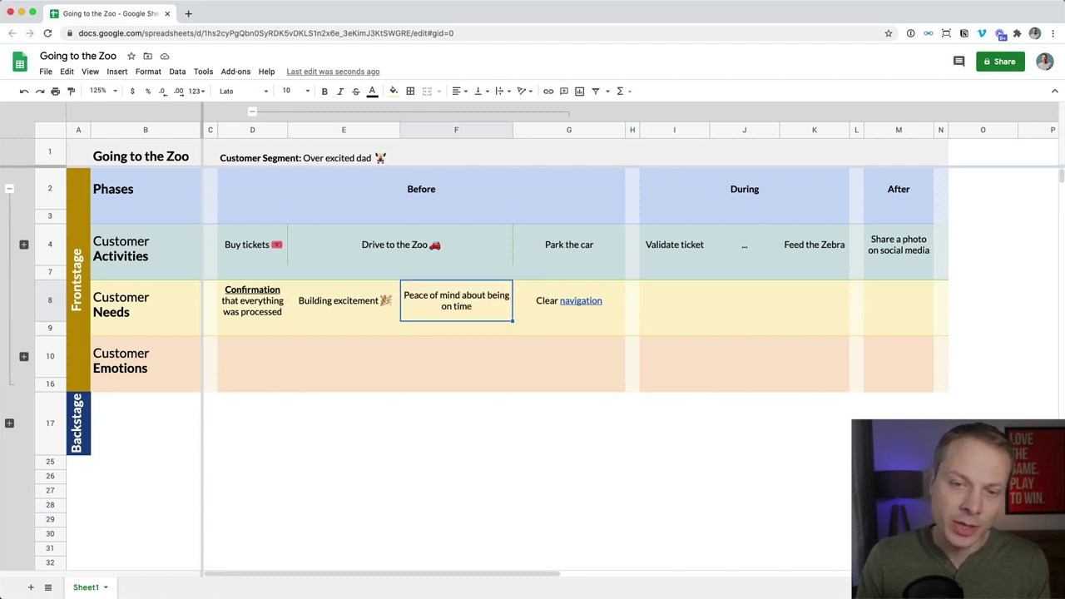
{"action": "left_click", "coordinate": [343, 301]}
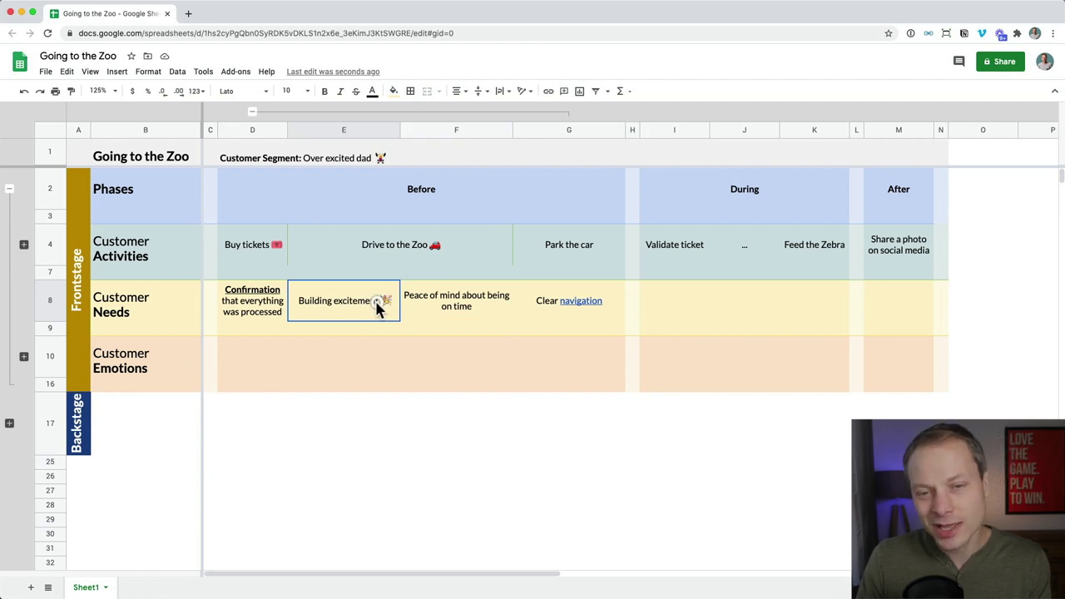
{"action": "mouse_move", "coordinate": [361, 318]}
{"action": "left_mouse_down"}
{"action": "mouse_move", "coordinate": [385, 330]}
{"action": "mouse_move", "coordinate": [376, 303]}
{"action": "left_mouse_up"}
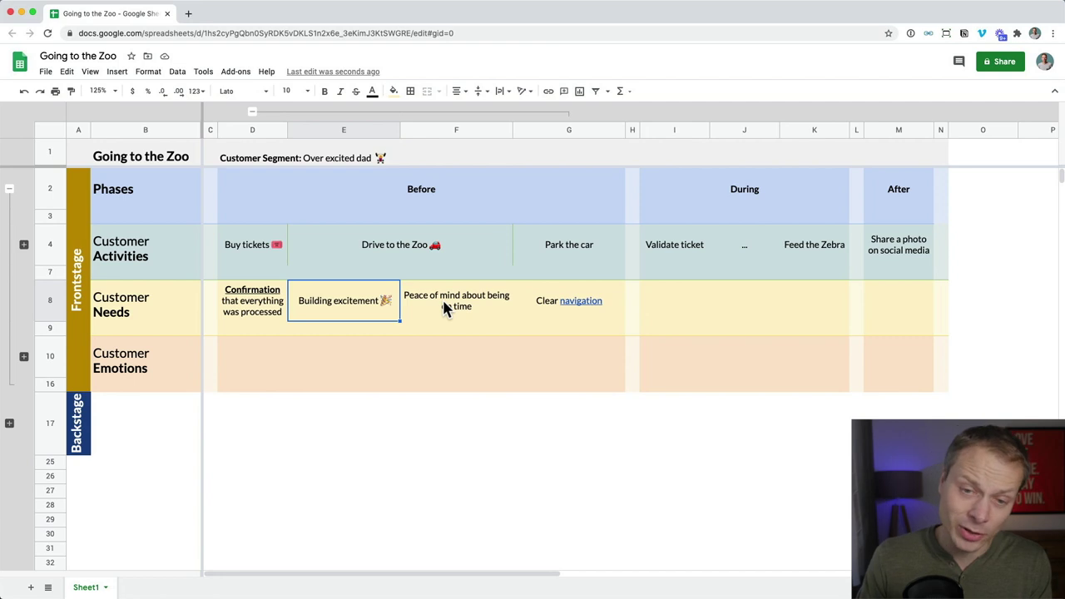
{"action": "key", "text": "Return"}
{"action": "key", "text": "ctrl+a"}
{"action": "key", "text": "ctrl+c"}
{"action": "key", "text": "BackSpace"}
{"action": "key", "text": "Return"}
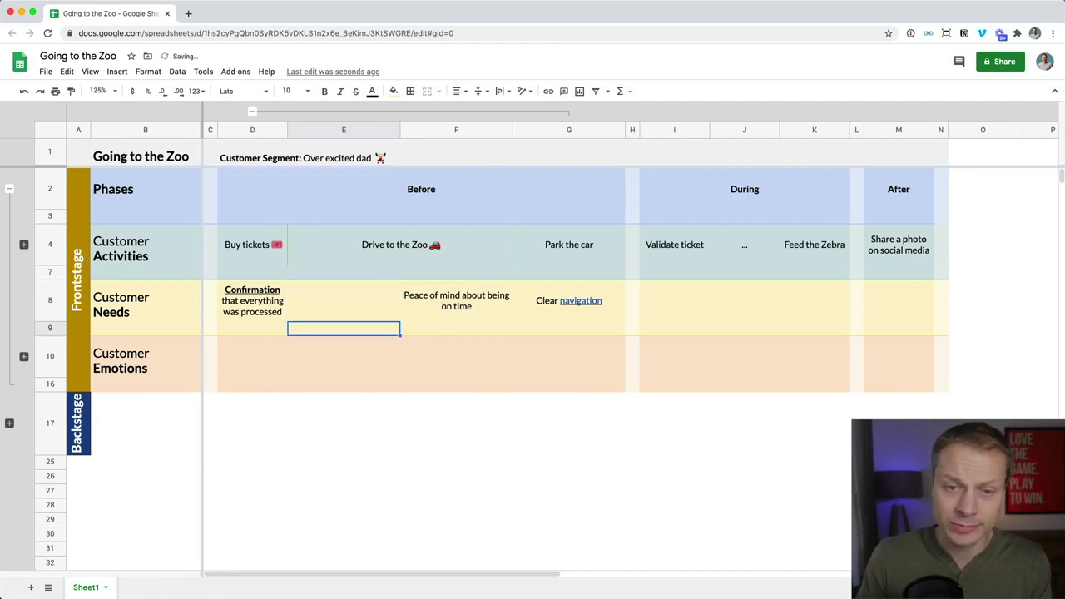
{"action": "key", "text": "ctrl+v"}
{"action": "key", "text": "Tab"}
{"action": "key", "text": "Up"}
{"action": "key", "text": "Return"}
{"action": "key", "text": "ctrl+a"}
{"action": "key", "text": "ctrl+x"}
{"action": "key", "text": "Return"}
{"action": "key", "text": "Up"}
{"action": "key", "text": "Left"}
{"action": "key", "text": "ctrl+v"}
{"action": "key", "text": "Down"}
{"action": "key", "text": "Down"}
{"action": "key", "text": "Up"}
{"action": "key", "text": "Return"}
{"action": "key", "text": "ctrl+a"}
{"action": "key", "text": "ctrl+x"}
{"action": "key", "text": "Return"}
{"action": "key", "text": "Right"}
{"action": "key", "text": "Up"}
{"action": "key", "text": "Up"}
{"action": "key", "text": "ctrl+v"}
{"action": "key", "text": "Down"}
{"action": "key", "text": "Up"}
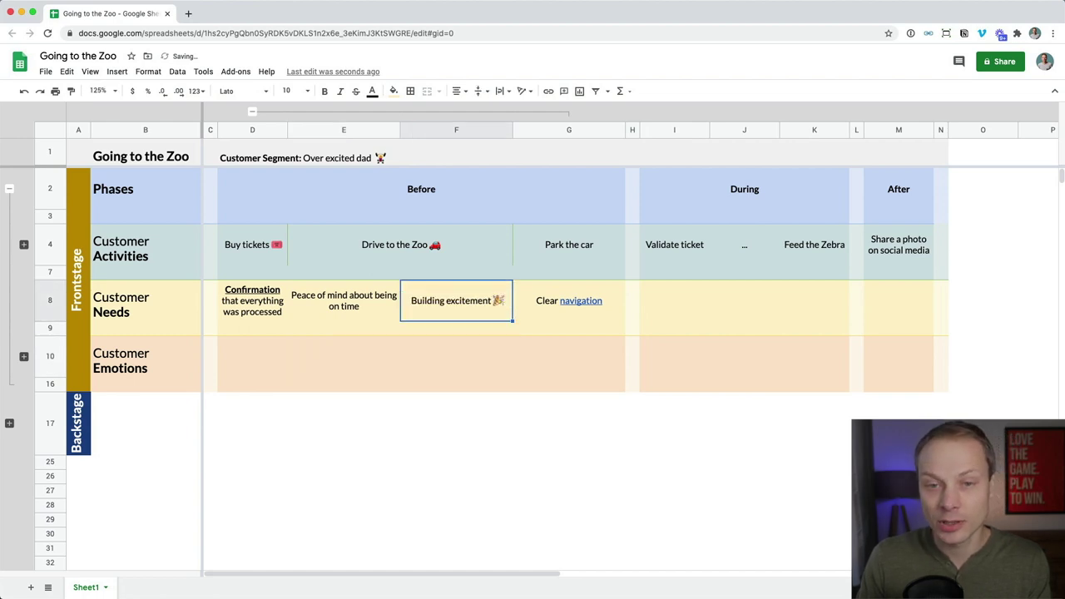
{"action": "key", "text": "Return"}
{"action": "key", "text": "ctrl+a"}
{"action": "key", "text": "ctrl+x"}
{"action": "key", "text": "Return"}
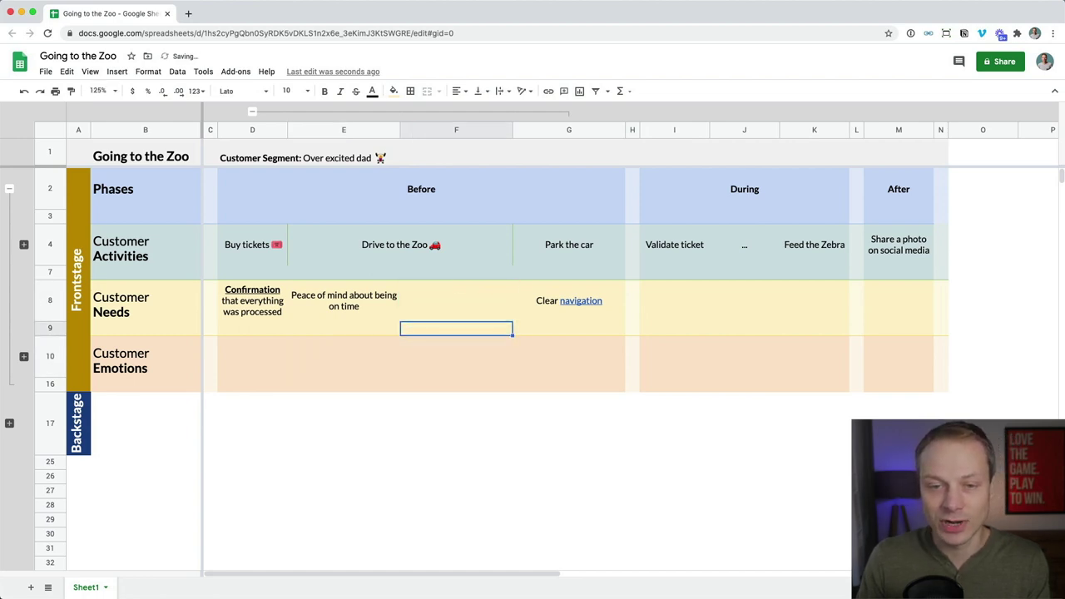
{"action": "key", "text": "Left"}
{"action": "key", "text": "ctrl+v"}
{"action": "key", "text": "Down"}
{"action": "key", "text": "Up"}
{"action": "key", "text": "Up"}
{"action": "key", "text": "Return"}
{"action": "key", "text": "ctrl+a"}
{"action": "key", "text": "ctrl+x"}
{"action": "key", "text": "Return"}
{"action": "key", "text": "Right"}
{"action": "key", "text": "Up"}
{"action": "key", "text": "ctrl+v"}
{"action": "key", "text": "Down"}
{"action": "key", "text": "Down"}
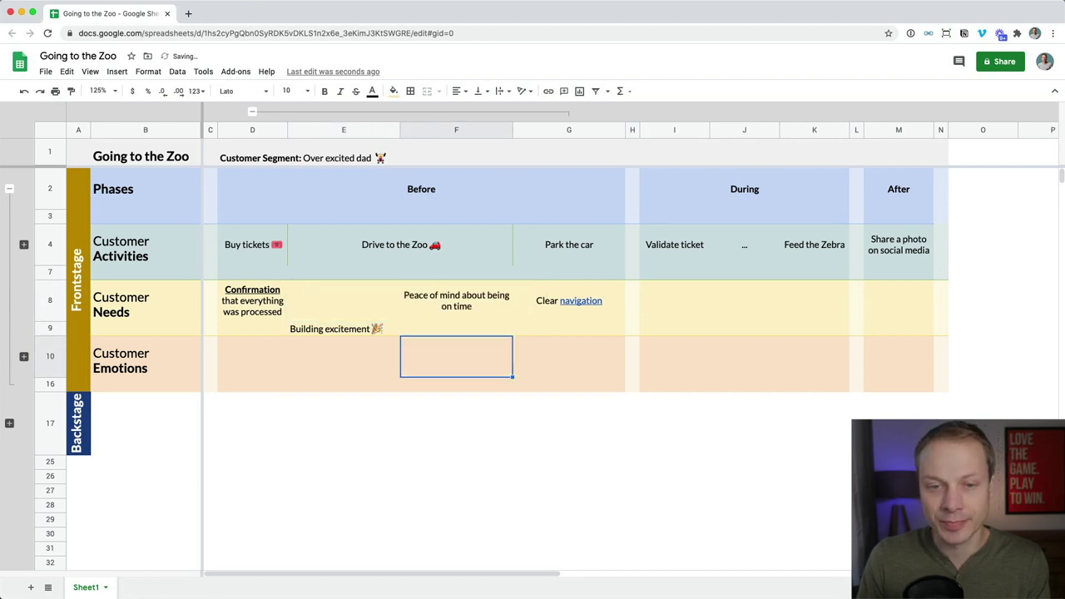
{"action": "key", "text": "Left"}
{"action": "key", "text": "Up"}
{"action": "key", "text": "Return"}
{"action": "key", "text": "ctrl+a"}
{"action": "key", "text": "ctrl+x"}
{"action": "key", "text": "Return"}
{"action": "key", "text": "Up"}
{"action": "key", "text": "Up"}
{"action": "key", "text": "Return"}
{"action": "key", "text": "ctrl+v"}
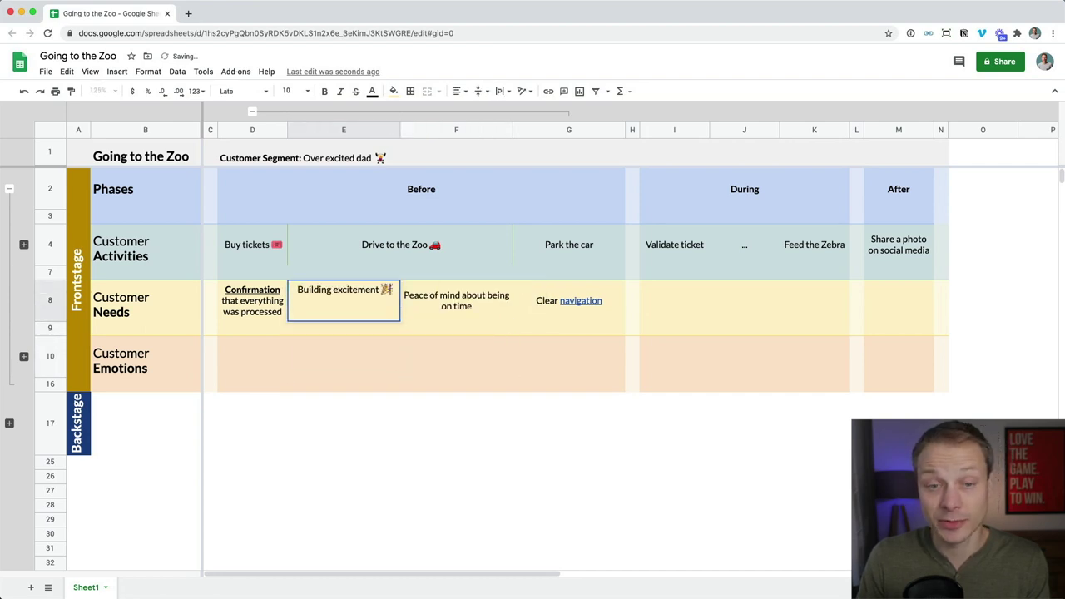
{"action": "key", "text": "Return"}
{"action": "left_click", "coordinate": [344, 300]}
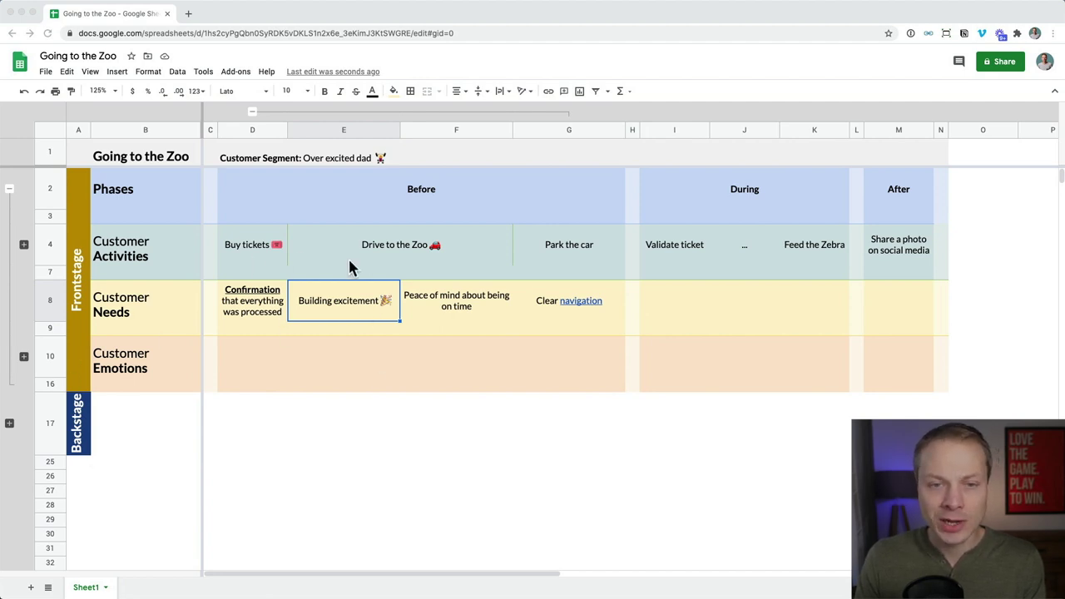
{"action": "left_click", "coordinate": [574, 242]}
{"action": "key", "text": "Down"}
{"action": "key", "text": "Down"}
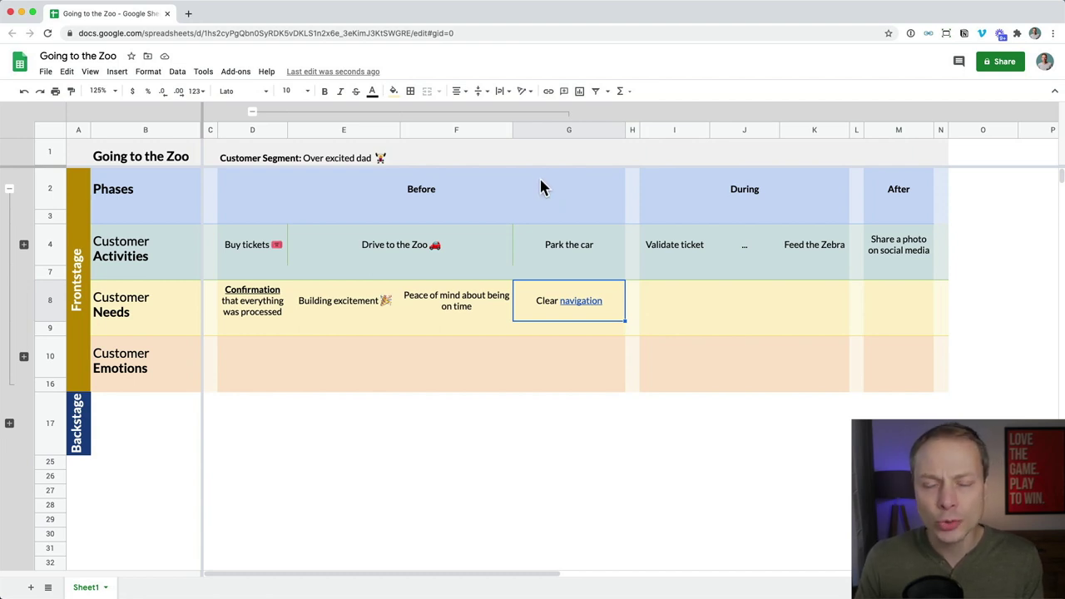
Fill the Clear navigation cell dark green with white text
{"action": "left_click", "coordinate": [394, 92]}
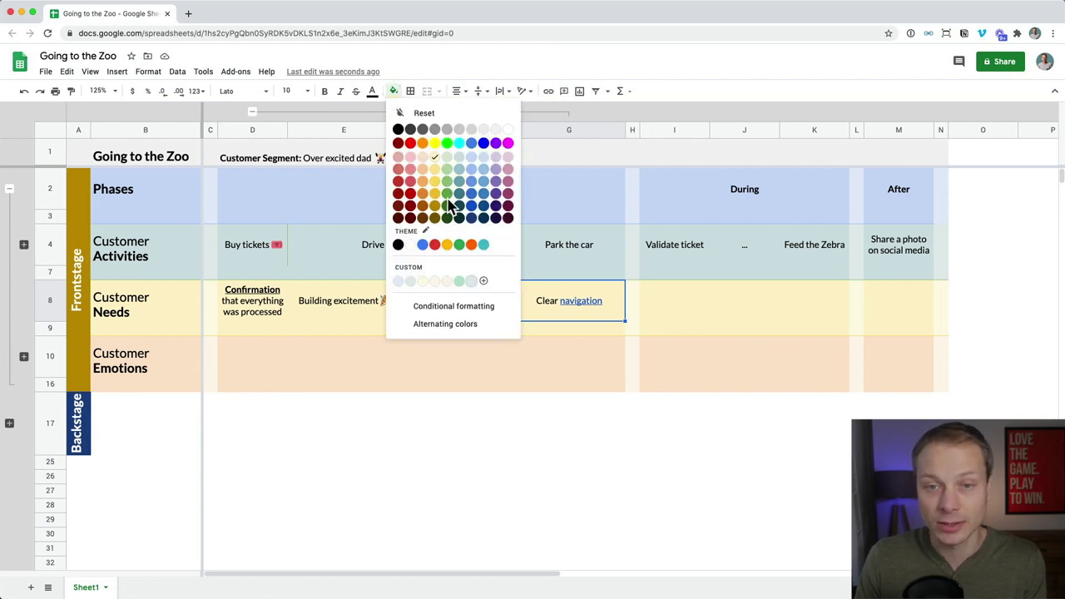
{"action": "left_click", "coordinate": [447, 205]}
{"action": "left_click", "coordinate": [373, 91]}
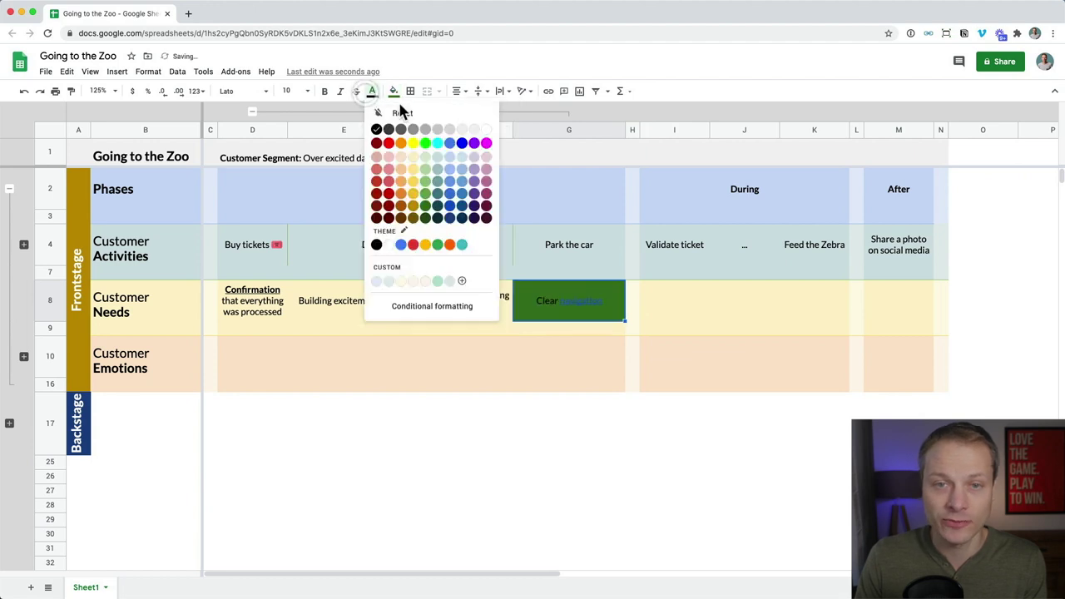
{"action": "left_click", "coordinate": [482, 131]}
{"action": "left_click", "coordinate": [452, 347]}
Refill G8 orange, then undo the formatting changes on Clear navigation
{"action": "left_click", "coordinate": [577, 301]}
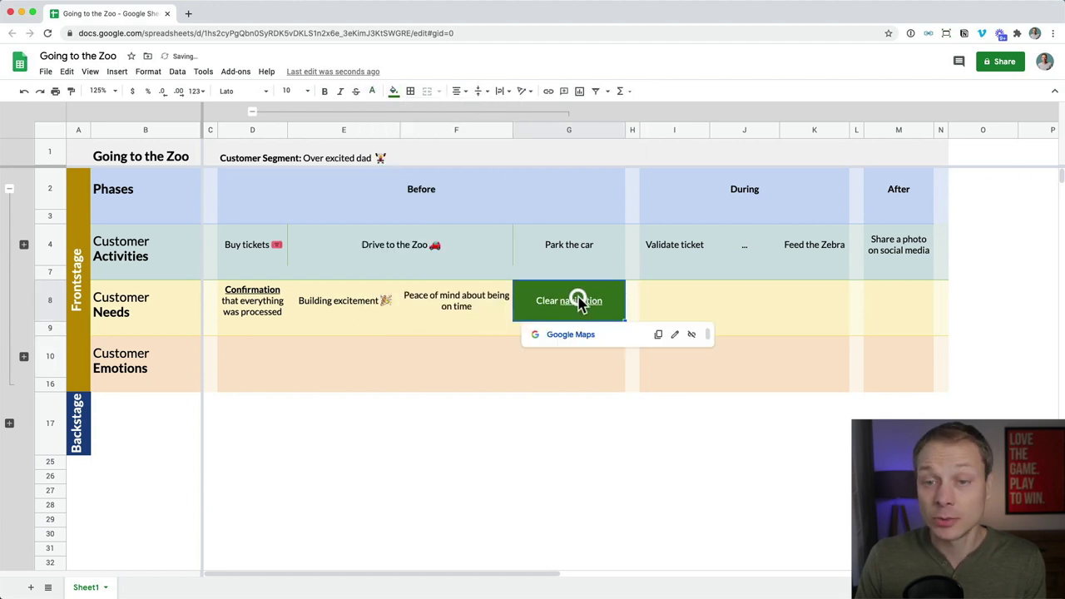
{"action": "left_click", "coordinate": [521, 438]}
{"action": "key", "text": "Up"}
{"action": "key", "text": "Up"}
{"action": "key", "text": "Up"}
{"action": "key", "text": "Up"}
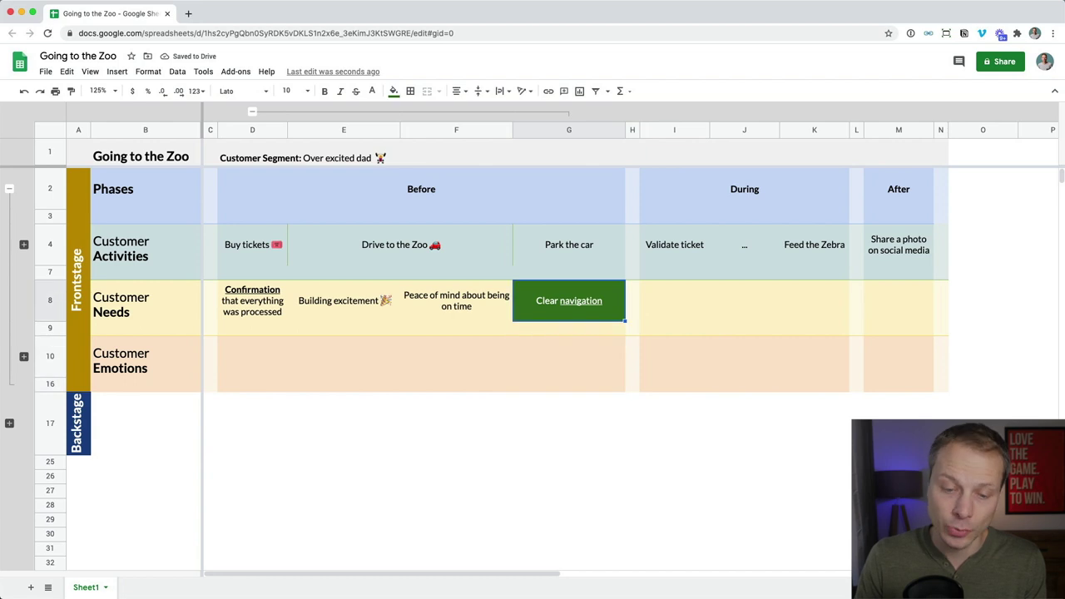
{"action": "left_click", "coordinate": [394, 92]}
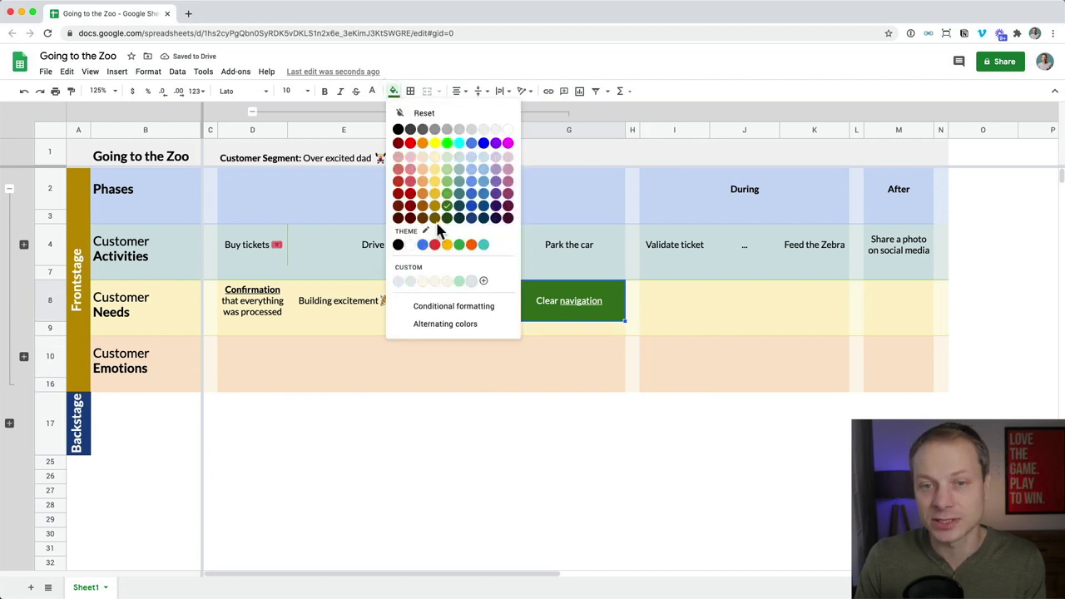
{"action": "left_click", "coordinate": [472, 246]}
{"action": "left_click", "coordinate": [442, 425]}
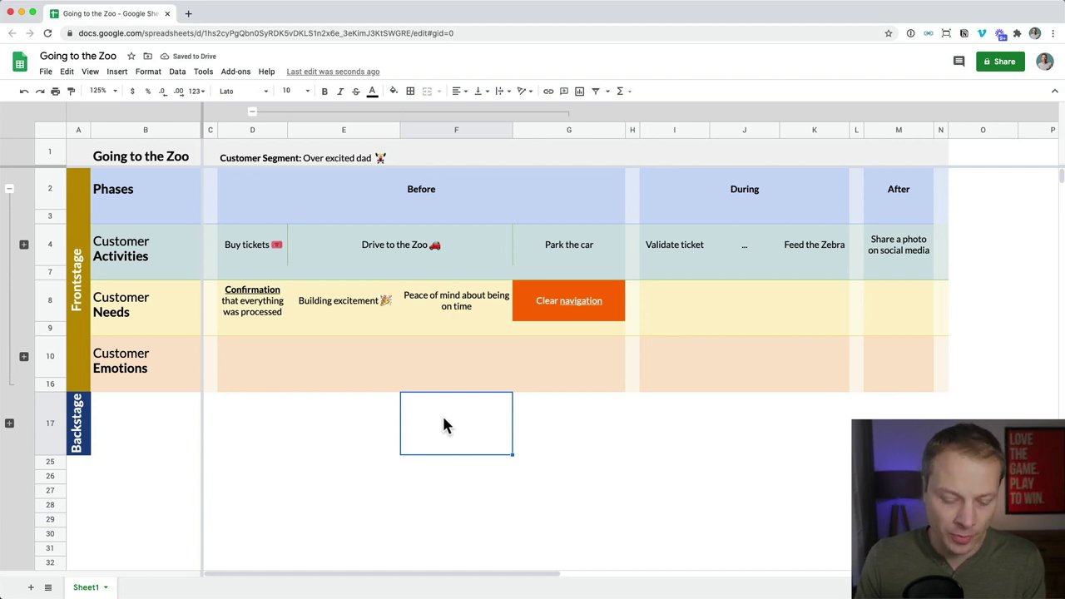
{"action": "key", "text": "super+z"}
{"action": "key", "text": "super+z"}
{"action": "key", "text": "super+z"}
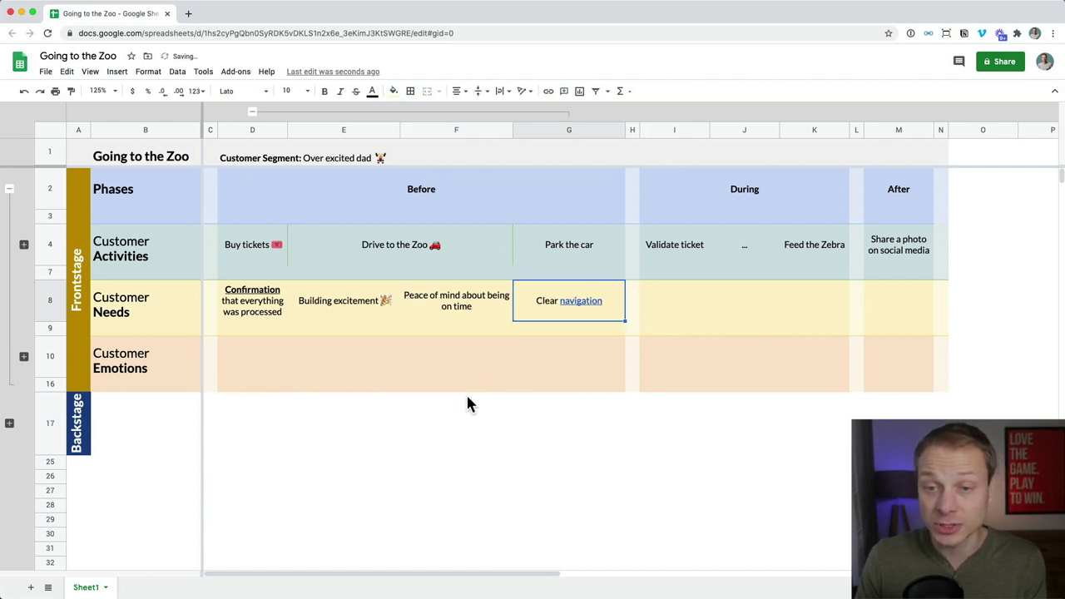
{"action": "left_click", "coordinate": [411, 94]}
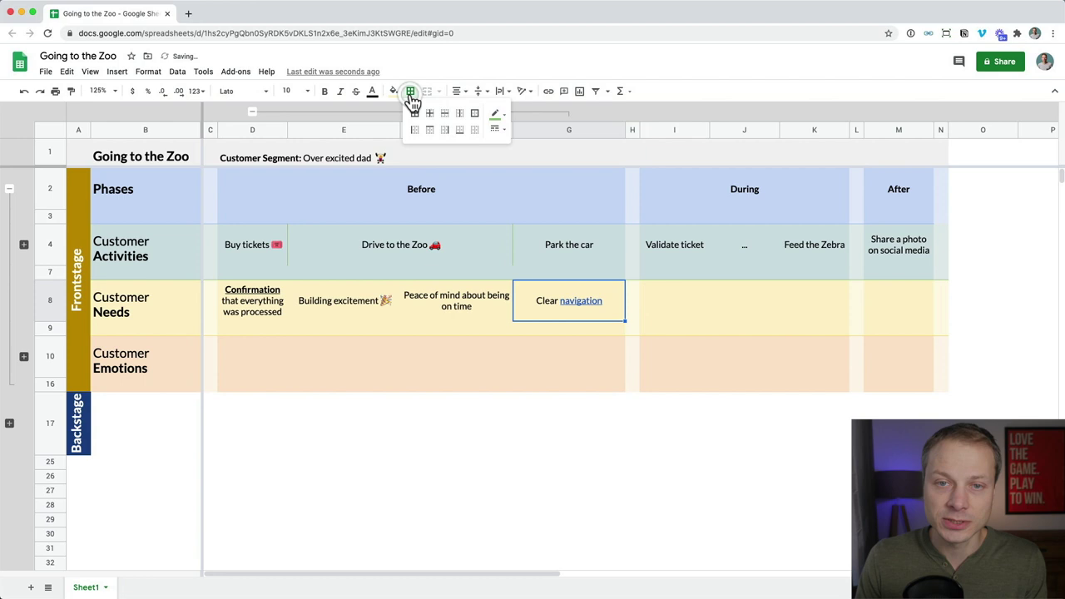
{"action": "left_click", "coordinate": [496, 115]}
{"action": "left_click", "coordinate": [548, 227]}
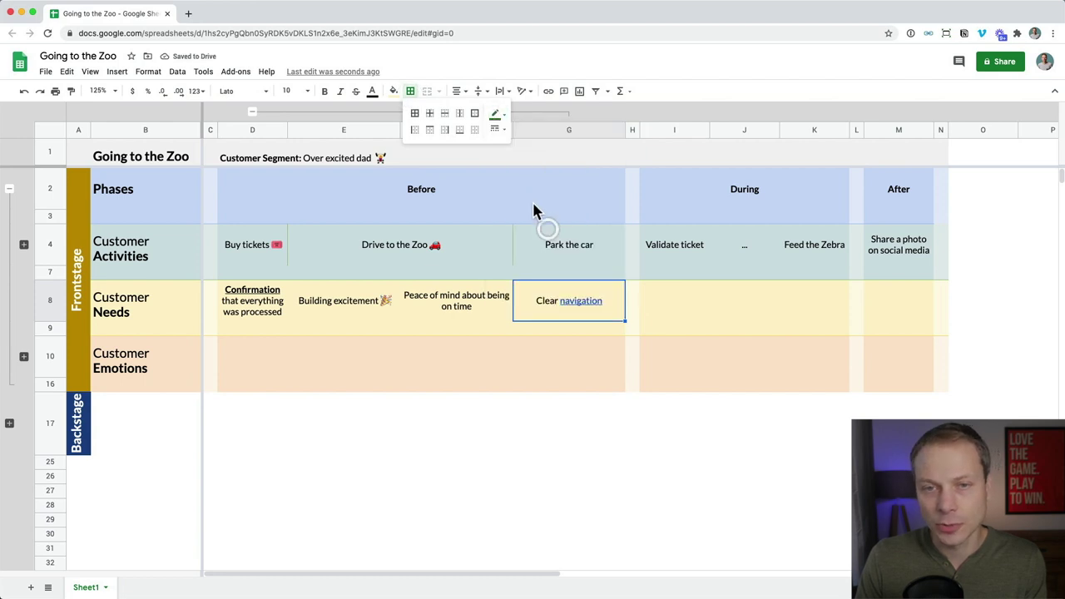
{"action": "left_click", "coordinate": [495, 129]}
{"action": "left_click", "coordinate": [537, 178]}
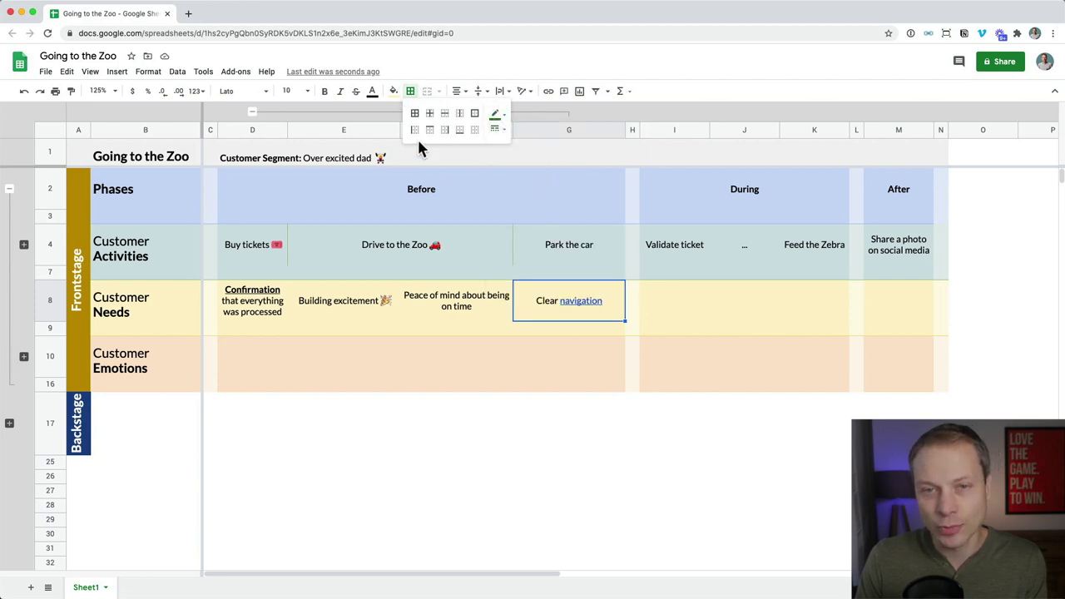
{"action": "left_click", "coordinate": [474, 114]}
{"action": "left_click", "coordinate": [487, 419]}
{"action": "left_click", "coordinate": [566, 310]}
{"action": "left_click", "coordinate": [537, 558]}
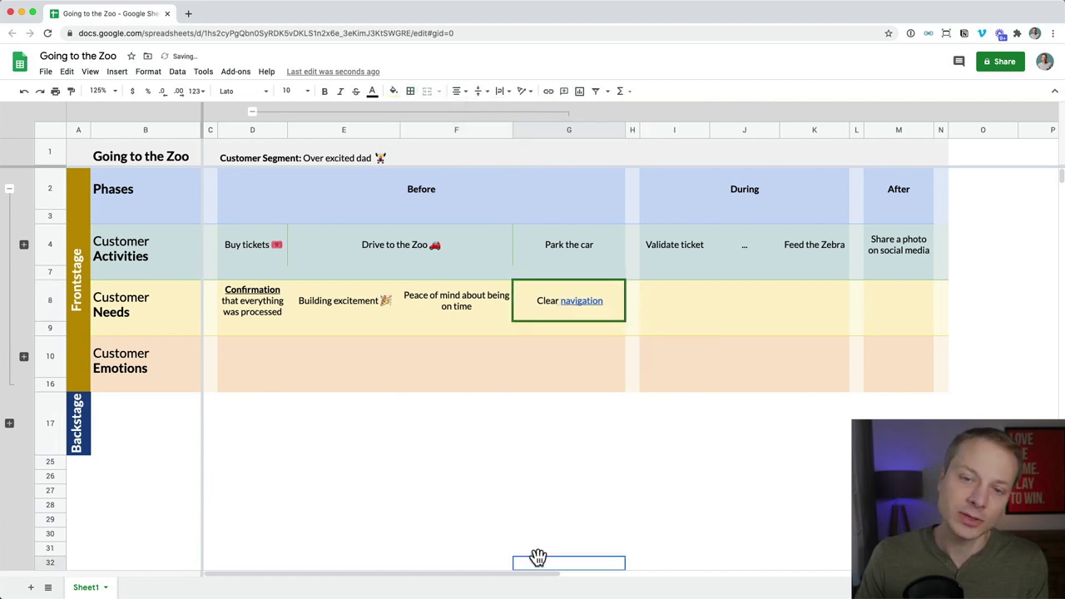
{"action": "left_click", "coordinate": [556, 308]}
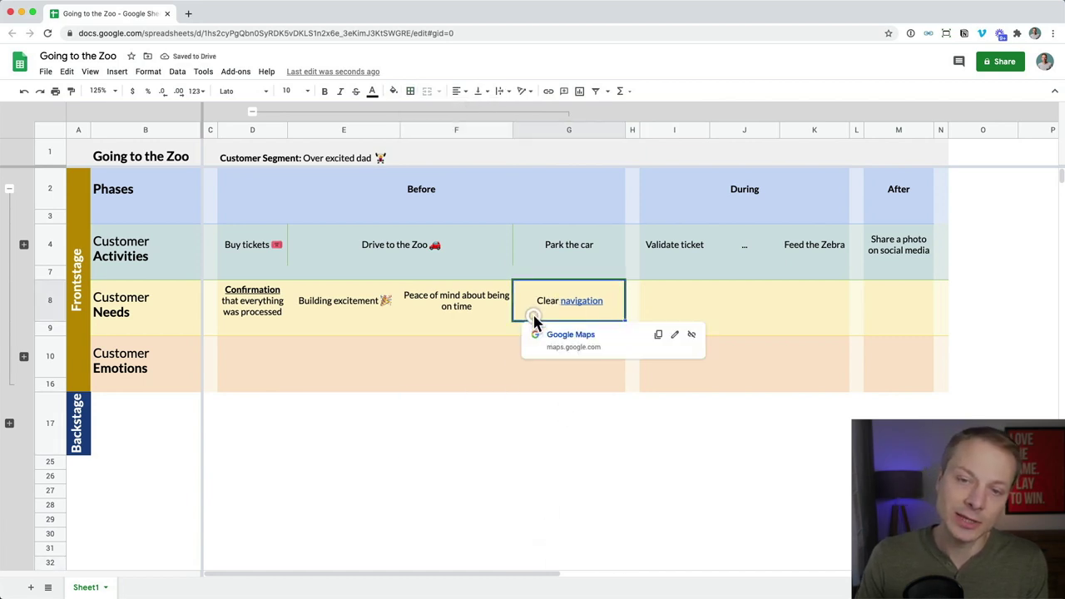
{"action": "left_click", "coordinate": [410, 90]}
{"action": "left_click", "coordinate": [497, 114]}
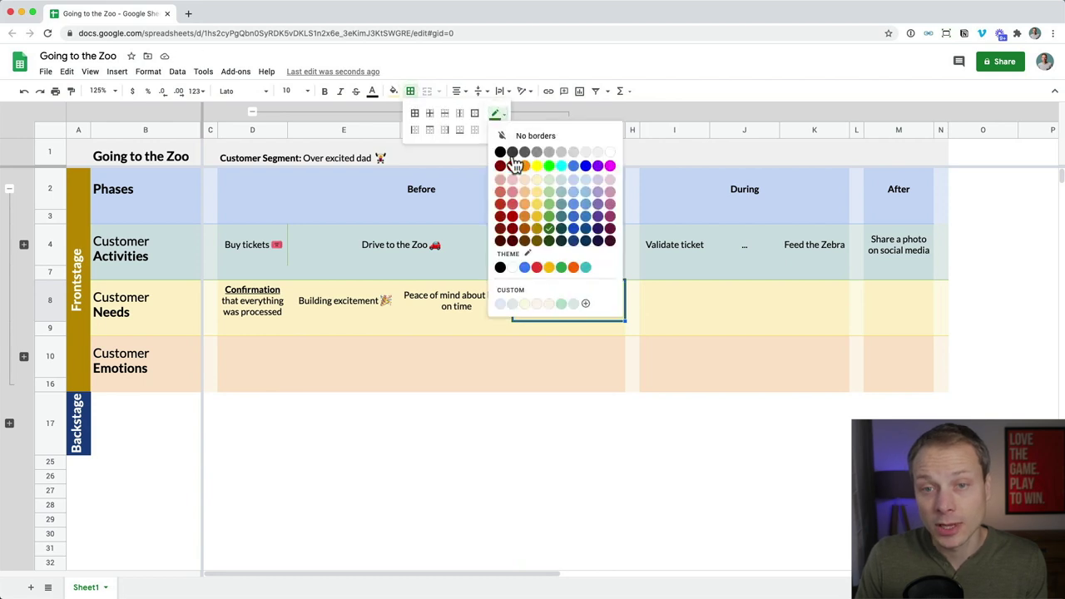
{"action": "left_click", "coordinate": [450, 414]}
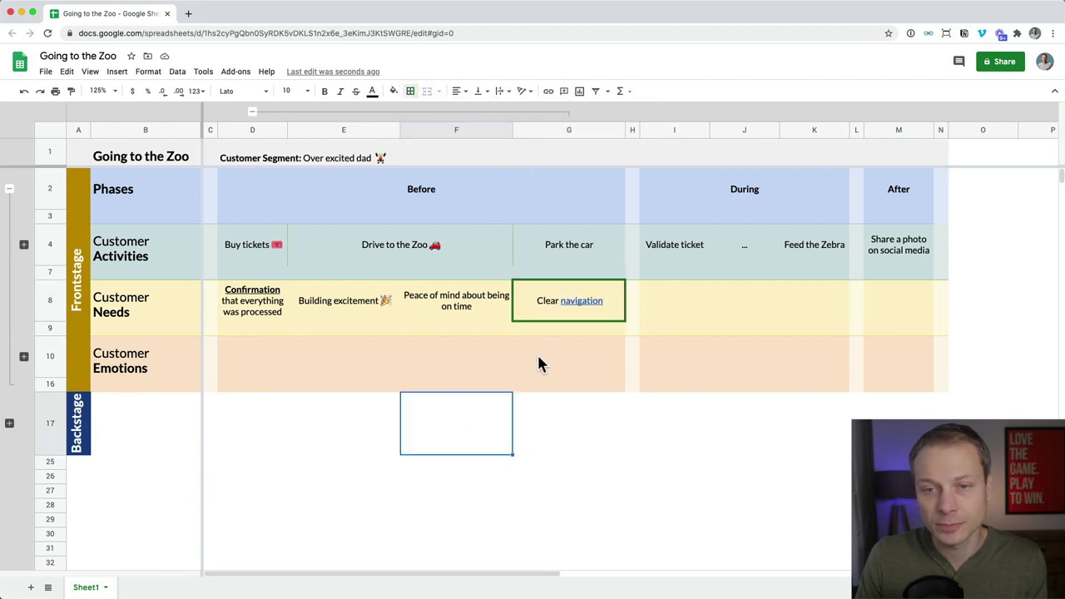
{"action": "left_click", "coordinate": [535, 313]}
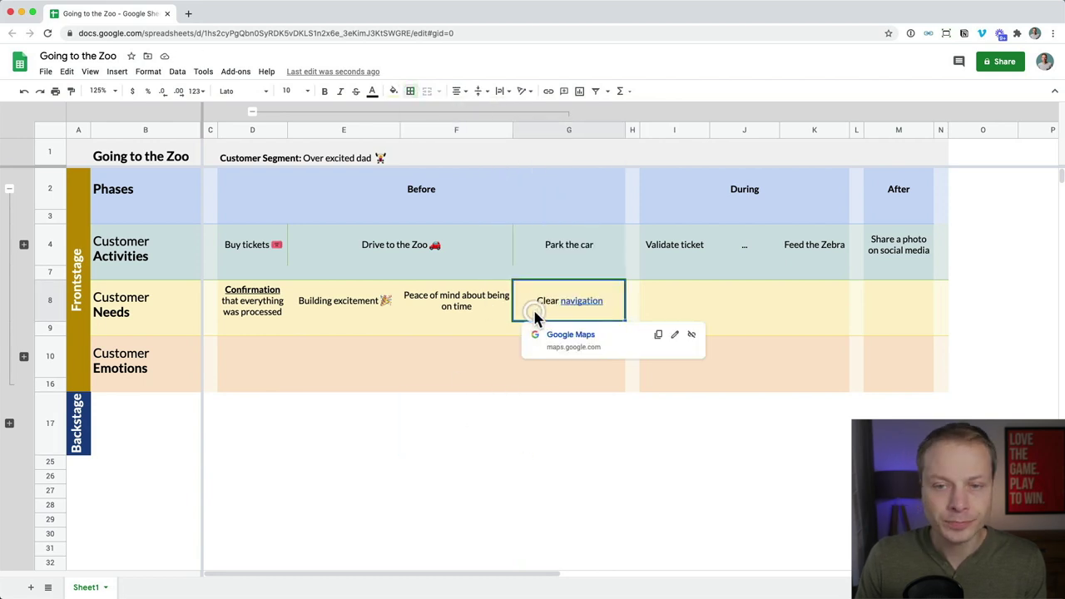
{"action": "left_click", "coordinate": [409, 91]}
{"action": "left_click", "coordinate": [474, 113]}
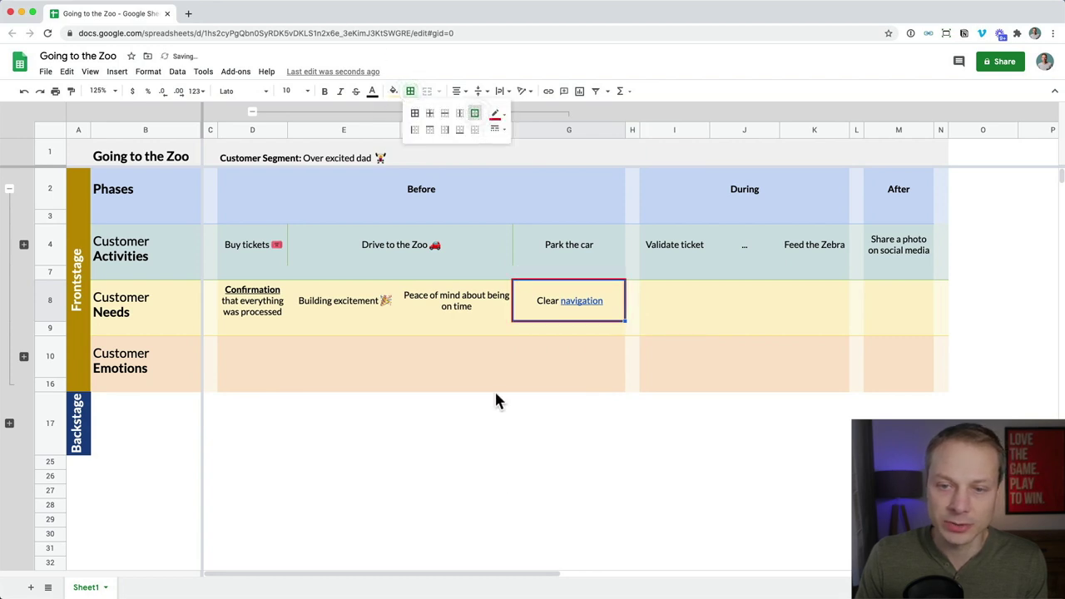
{"action": "left_click", "coordinate": [494, 480]}
{"action": "left_click", "coordinate": [563, 302]}
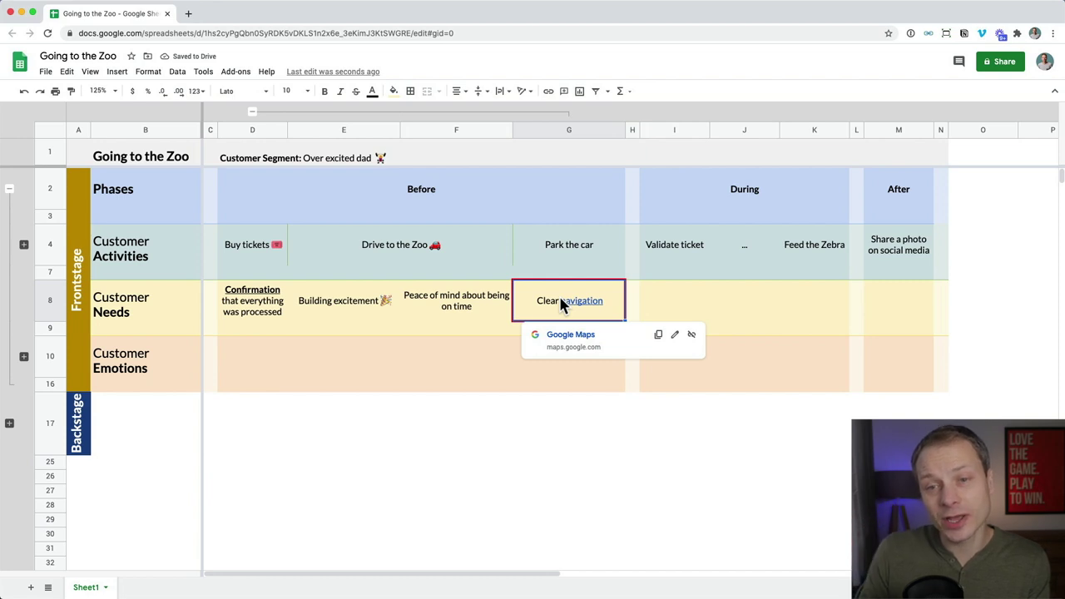
{"action": "left_click", "coordinate": [421, 445]}
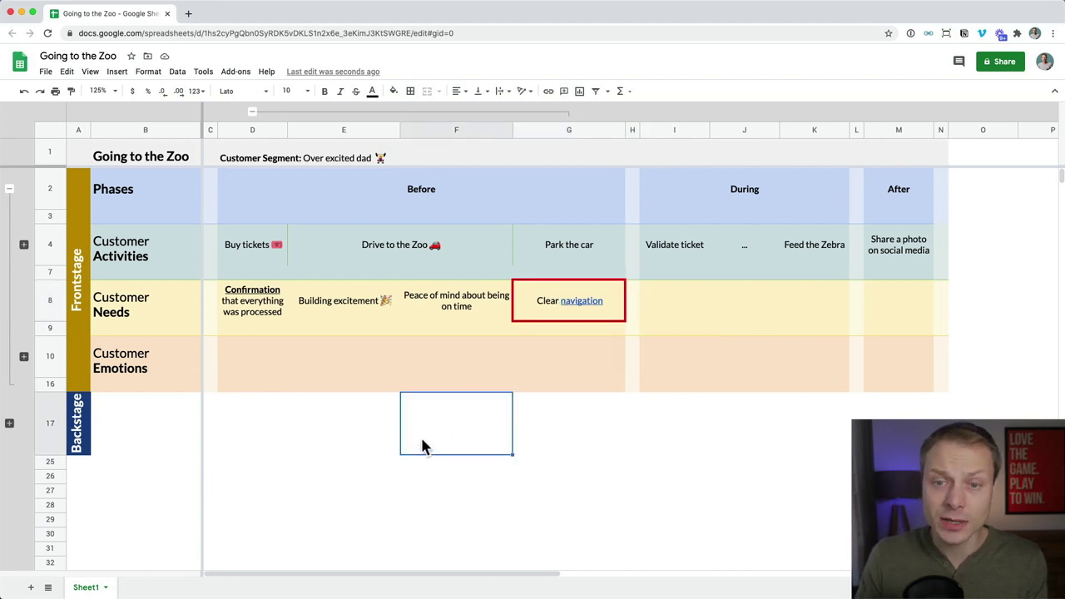
{"action": "left_click", "coordinate": [527, 312]}
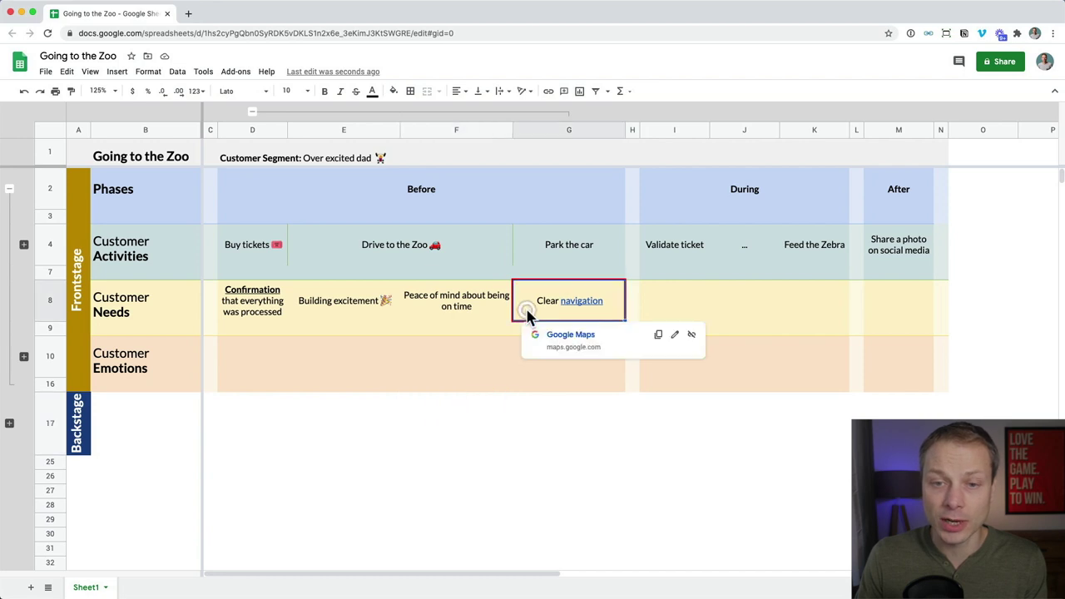
{"action": "left_click", "coordinate": [409, 93]}
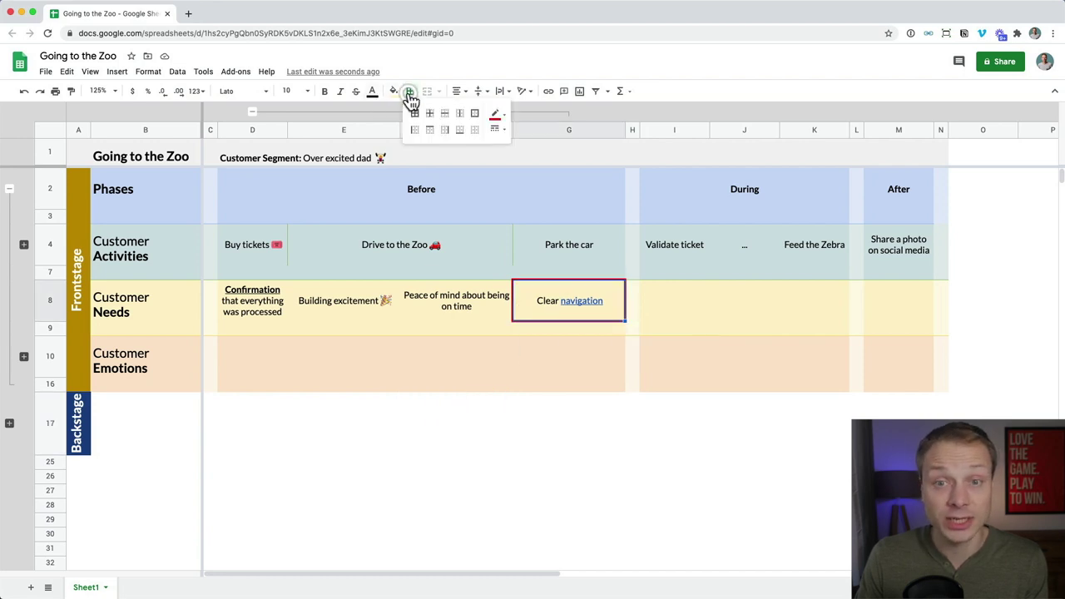
{"action": "left_click", "coordinate": [475, 130]}
{"action": "left_click", "coordinate": [489, 428]}
{"action": "left_click", "coordinate": [569, 300]}
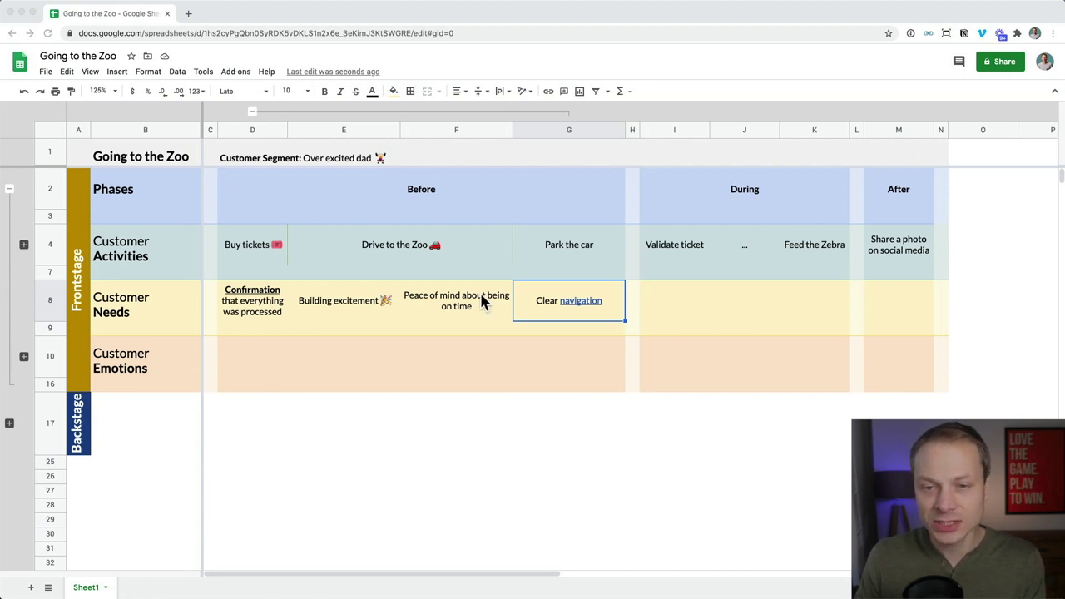
Give G8, Clear navigation, a dark green fill and white text, then reselect G8
{"action": "left_click", "coordinate": [556, 317]}
{"action": "left_click", "coordinate": [393, 91]}
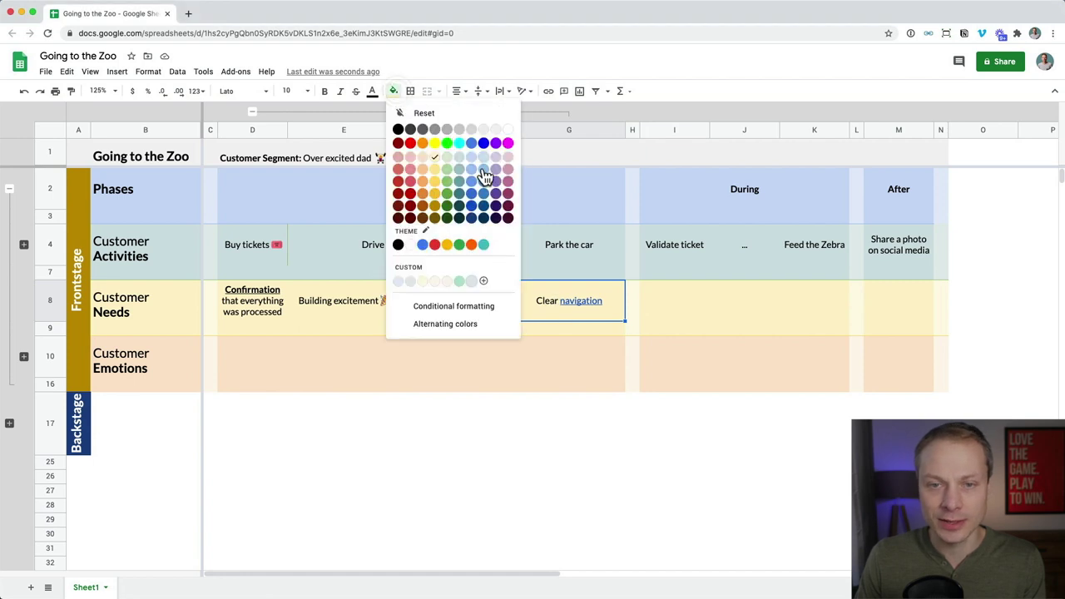
{"action": "left_click", "coordinate": [449, 215]}
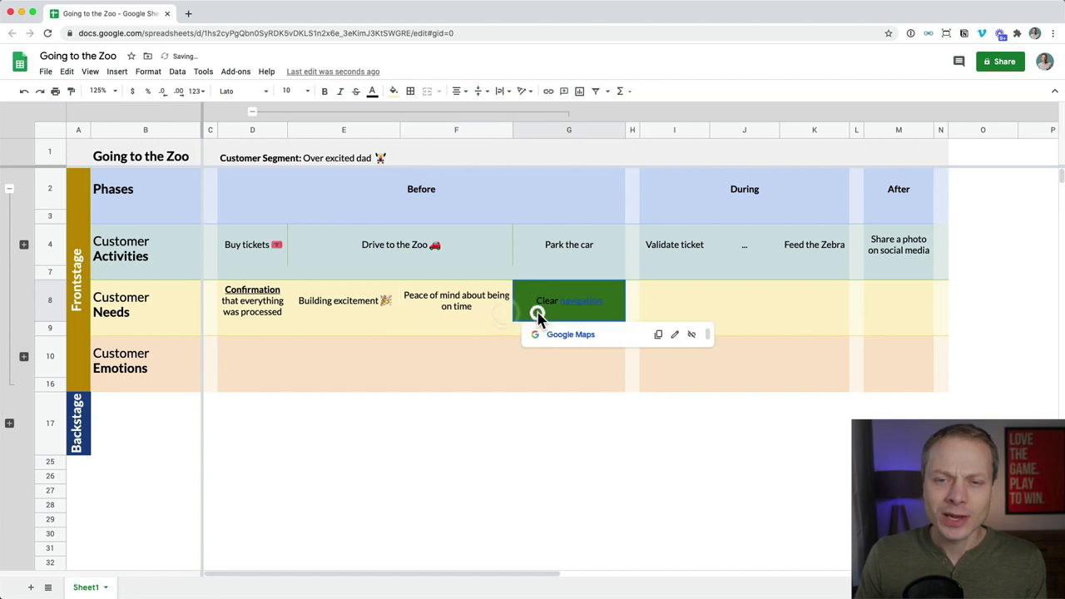
{"action": "left_click", "coordinate": [372, 91]}
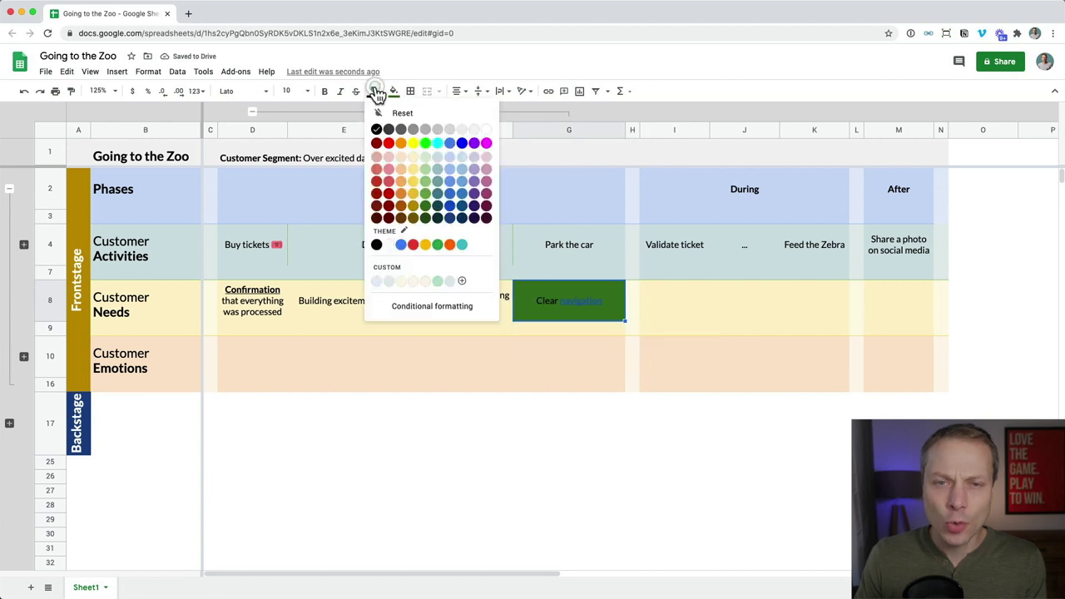
{"action": "left_click", "coordinate": [487, 129]}
{"action": "left_click", "coordinate": [487, 314]}
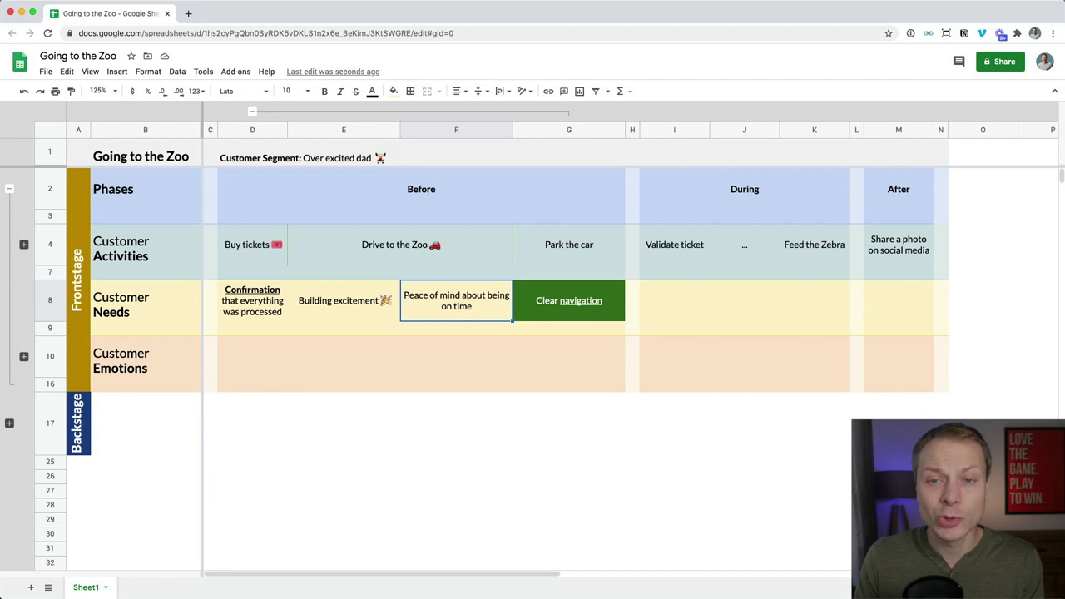
{"action": "left_click", "coordinate": [524, 321]}
{"action": "left_click", "coordinate": [453, 341], "text": "shift"}
{"action": "left_click", "coordinate": [463, 328]}
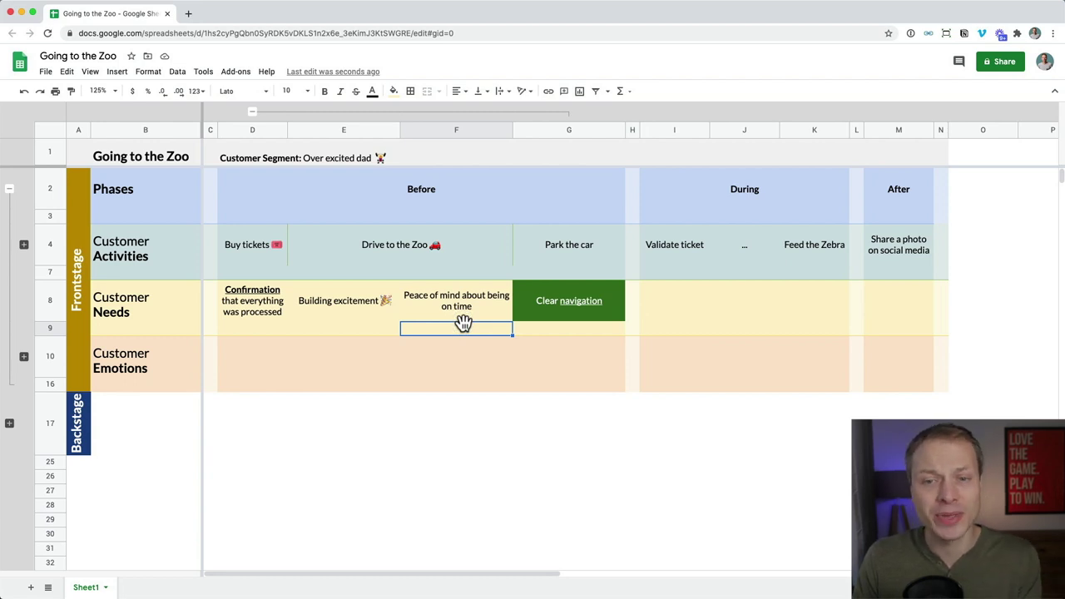
{"action": "key", "text": "Up"}
{"action": "key", "text": "Right"}
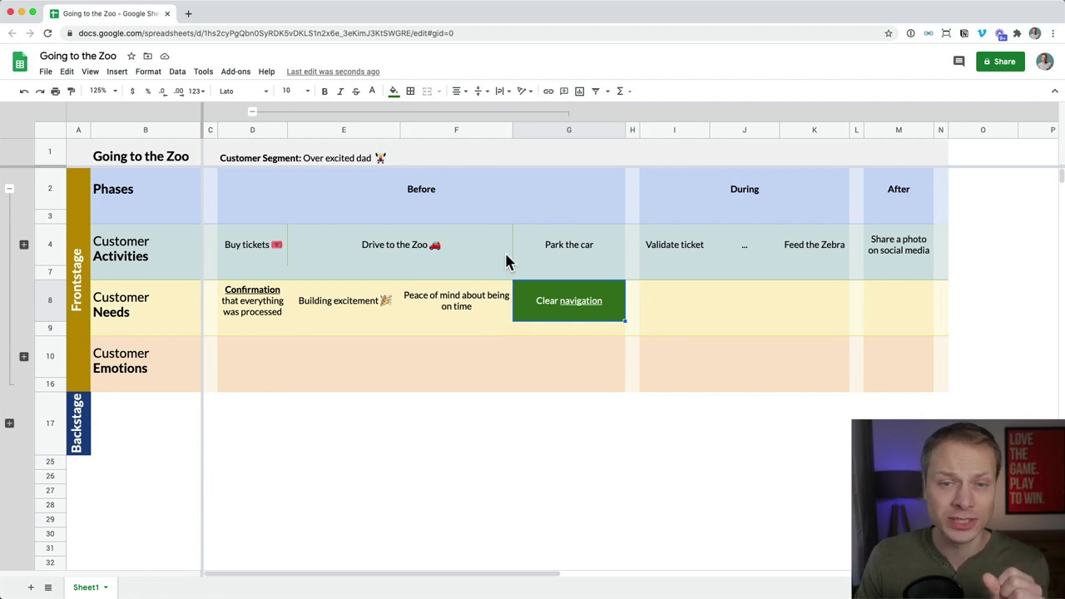
{"action": "left_click", "coordinate": [46, 72]}
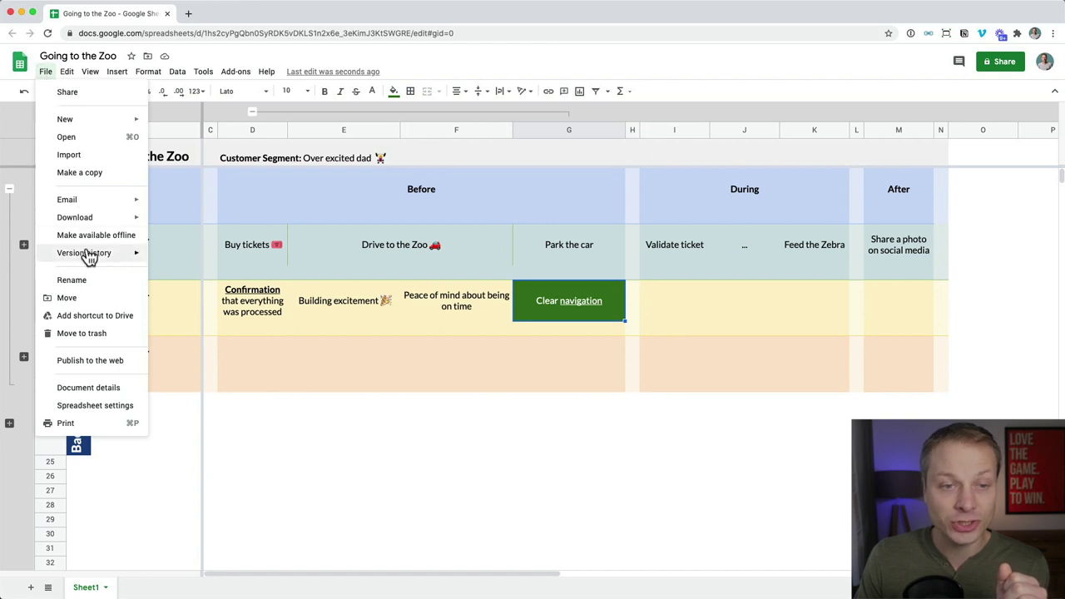
{"action": "mouse_move", "coordinate": [86, 254]}
{"action": "left_click", "coordinate": [189, 282]}
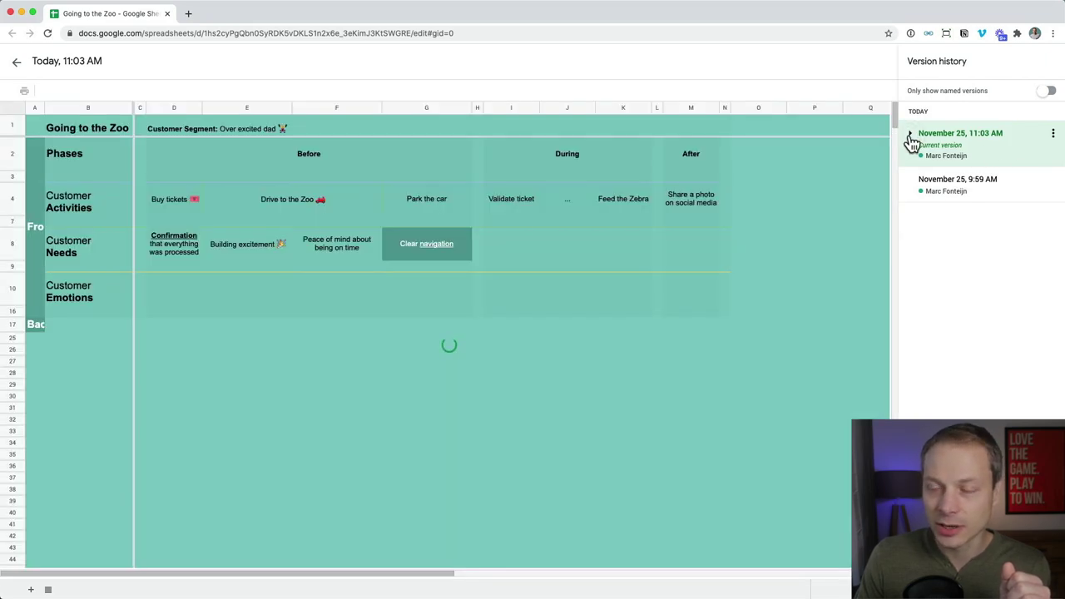
{"action": "left_click", "coordinate": [911, 140]}
{"action": "left_click", "coordinate": [911, 140]}
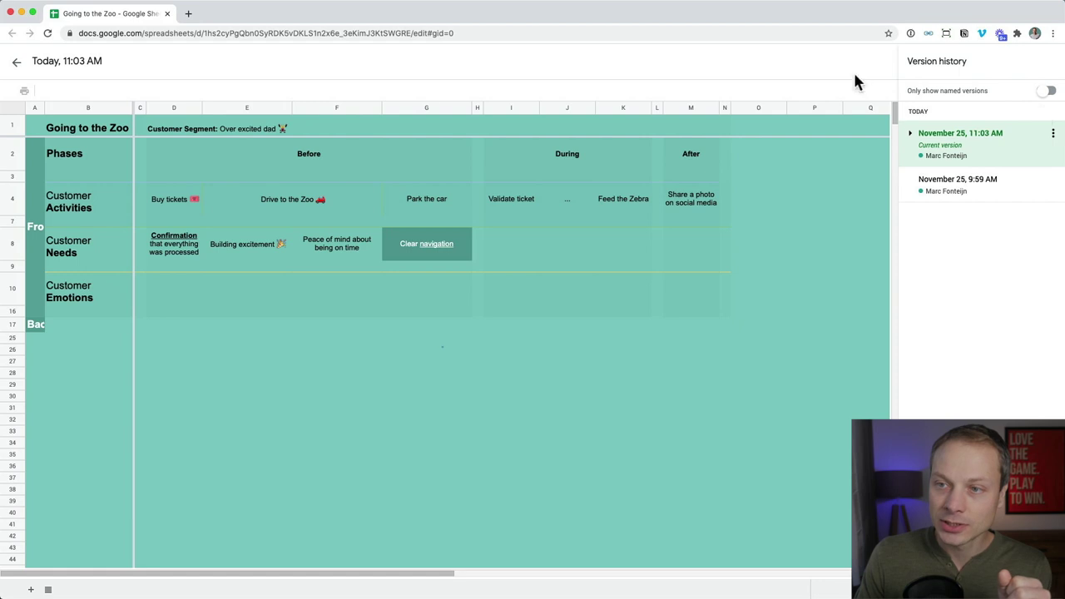
{"action": "left_click", "coordinate": [17, 65]}
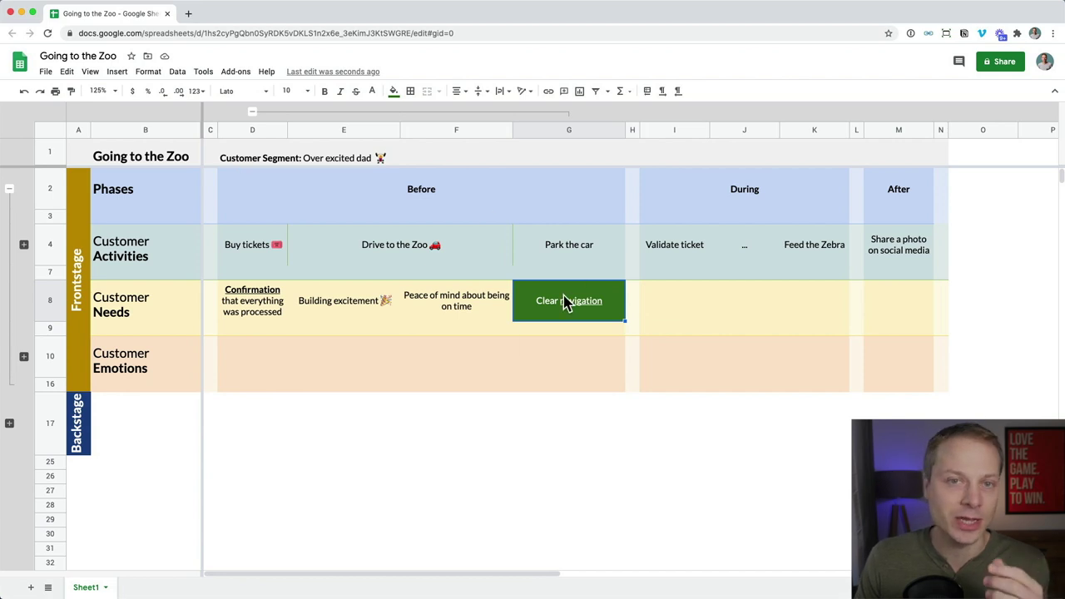
{"action": "mouse_move", "coordinate": [563, 302]}
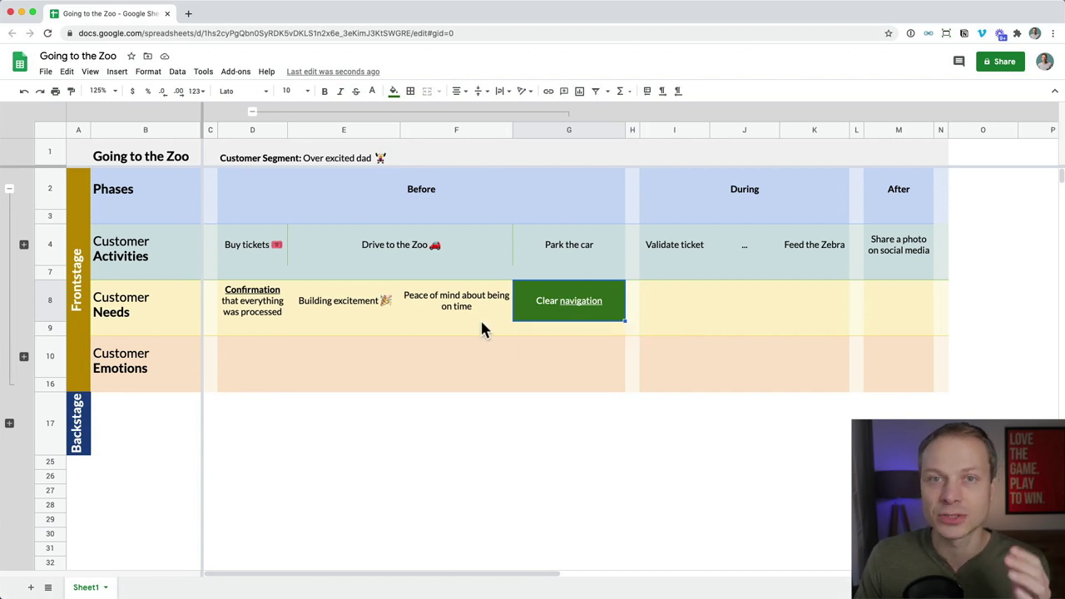
{"action": "left_click", "coordinate": [557, 282]}
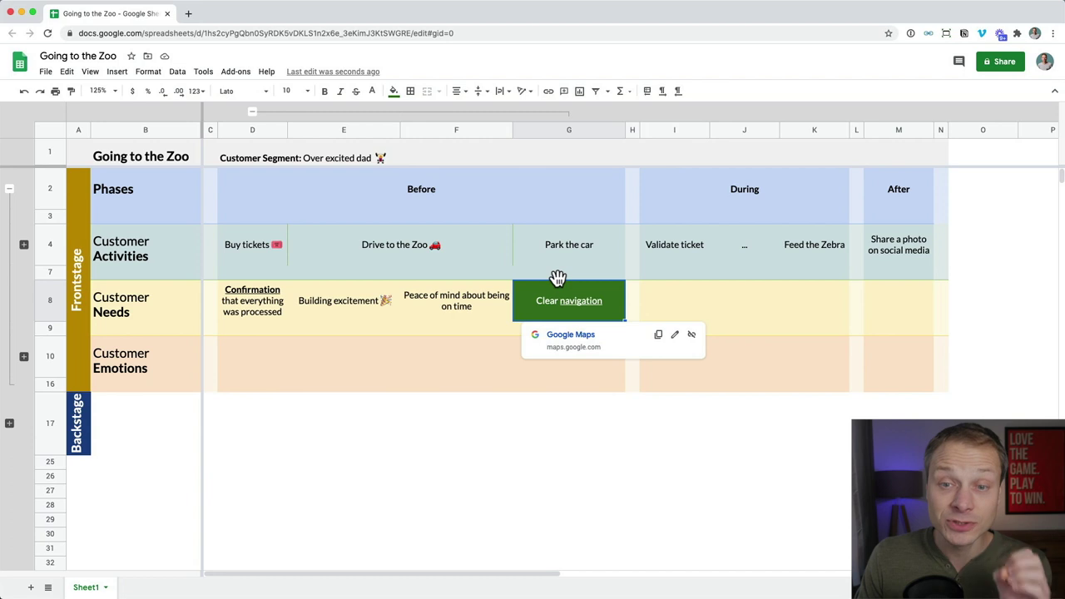
{"action": "left_click", "coordinate": [457, 326]}
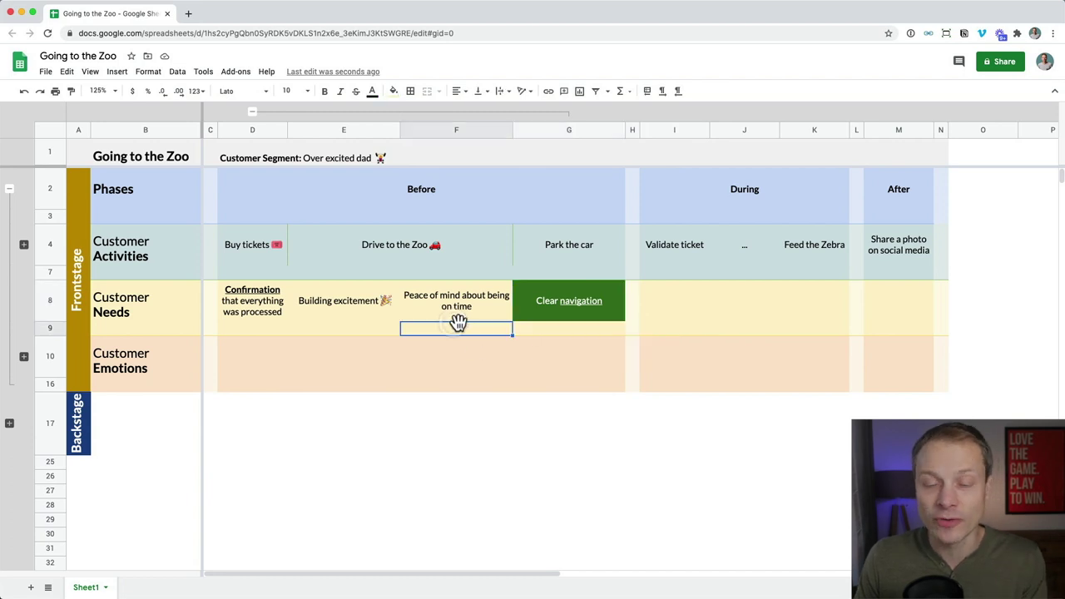
{"action": "left_click", "coordinate": [519, 314]}
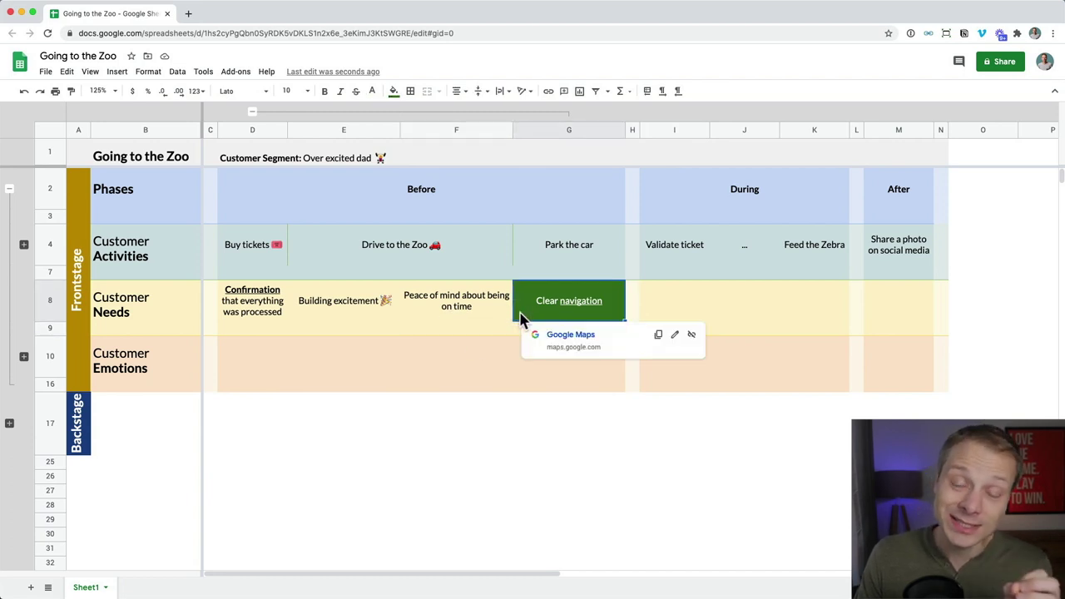
{"action": "left_click", "coordinate": [478, 324]}
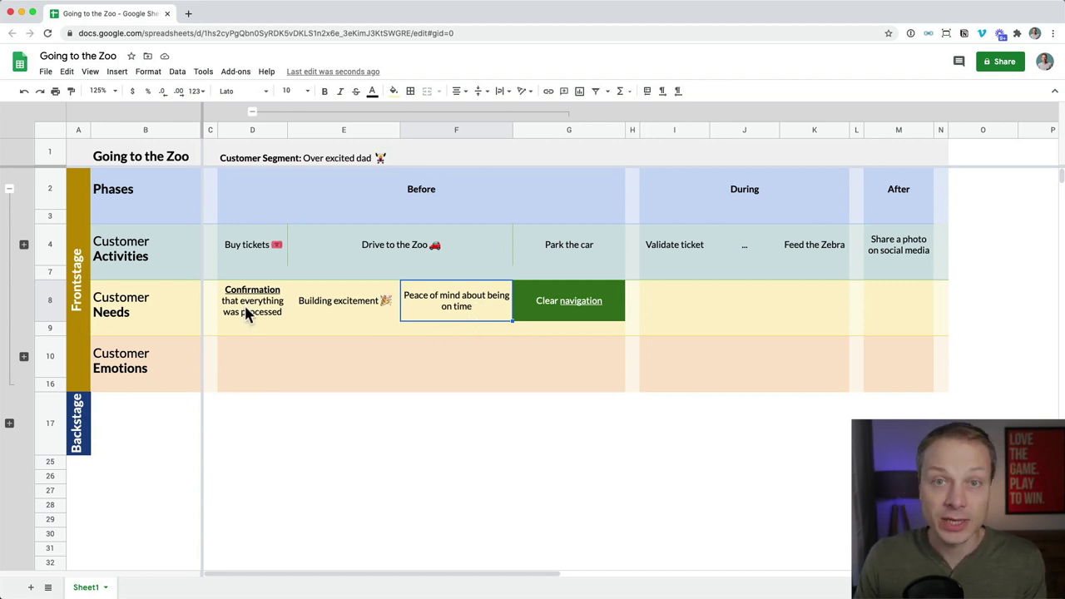
{"action": "right_click", "coordinate": [422, 314]}
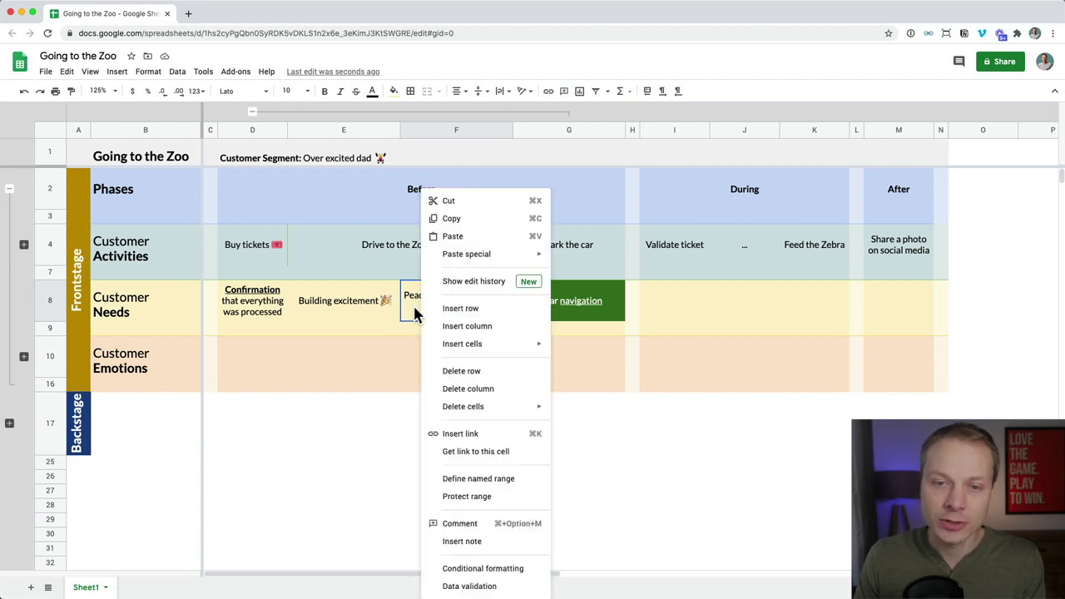
{"action": "left_click", "coordinate": [460, 285]}
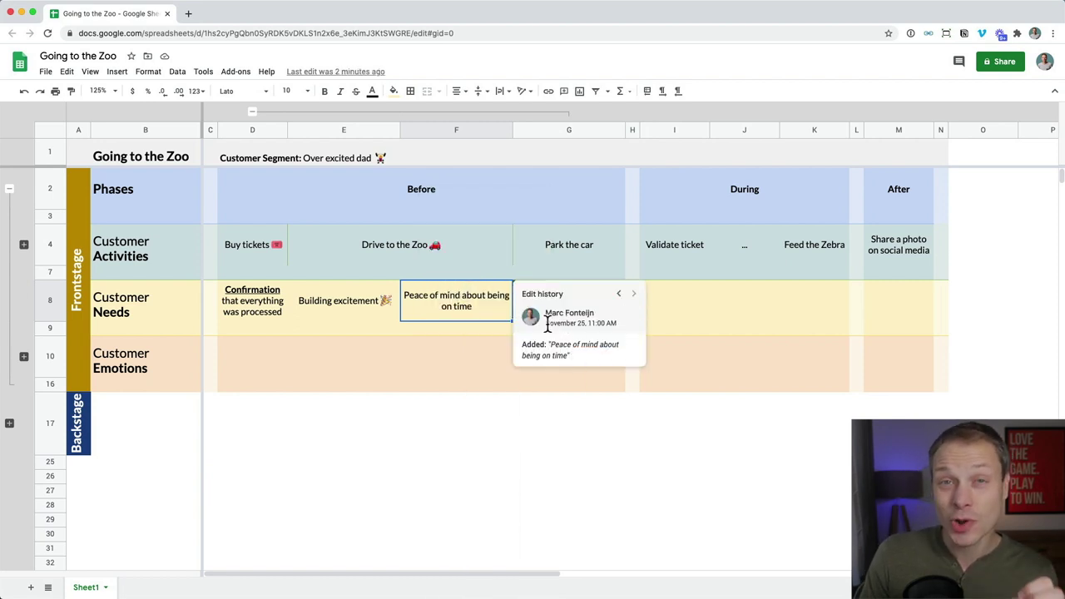
{"action": "left_click", "coordinate": [457, 347]}
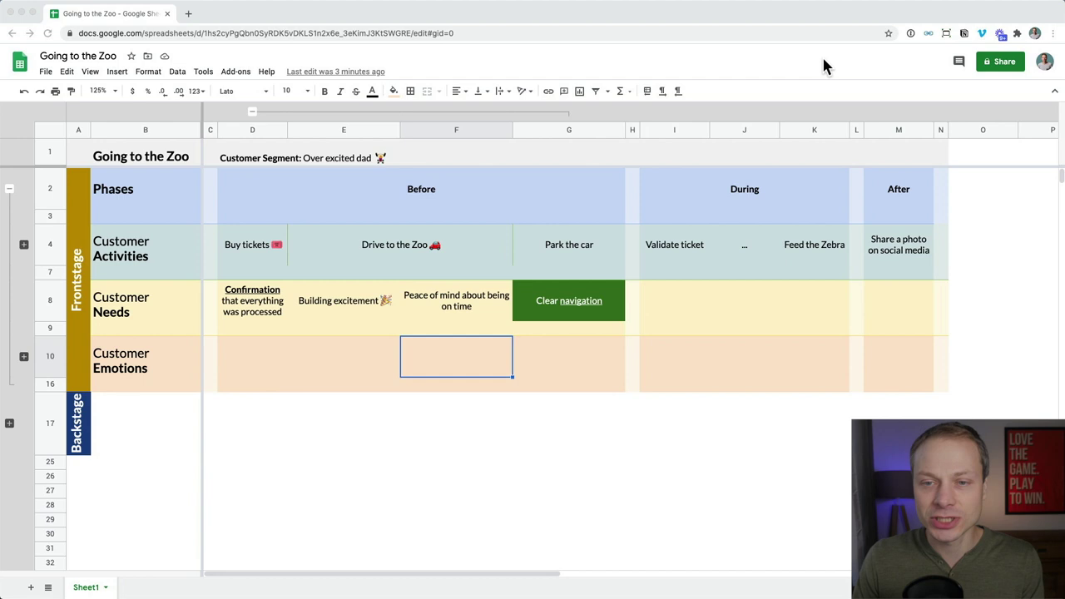
Share the spreadsheet with one suggested contact as Commenter, then expand the Backstage rows
{"action": "left_click", "coordinate": [1003, 63]}
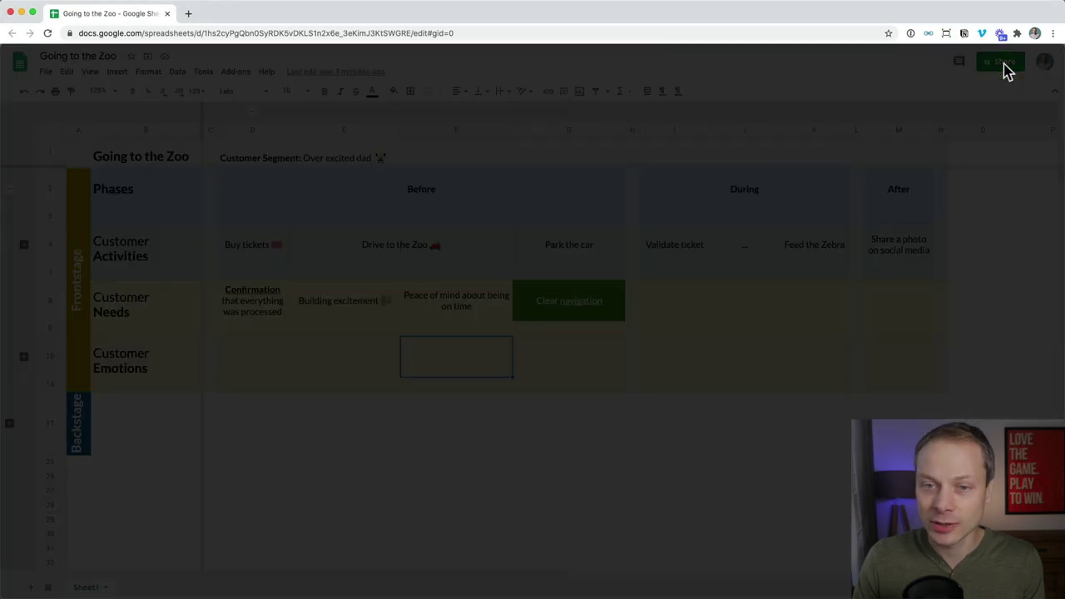
{"action": "left_click", "coordinate": [501, 268]}
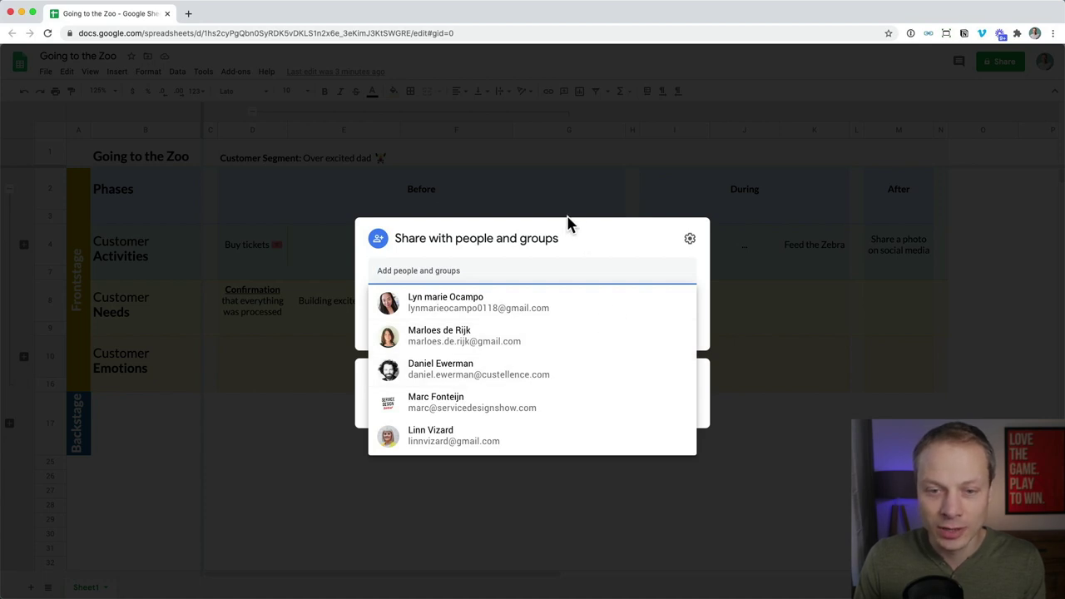
{"action": "left_click", "coordinate": [511, 407]}
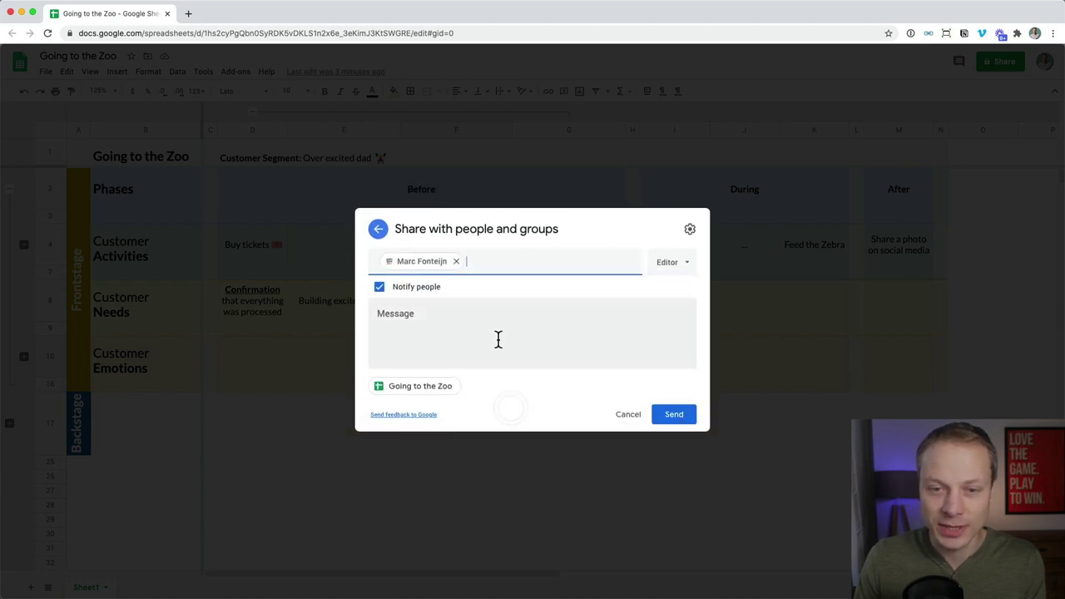
{"action": "left_click", "coordinate": [684, 272]}
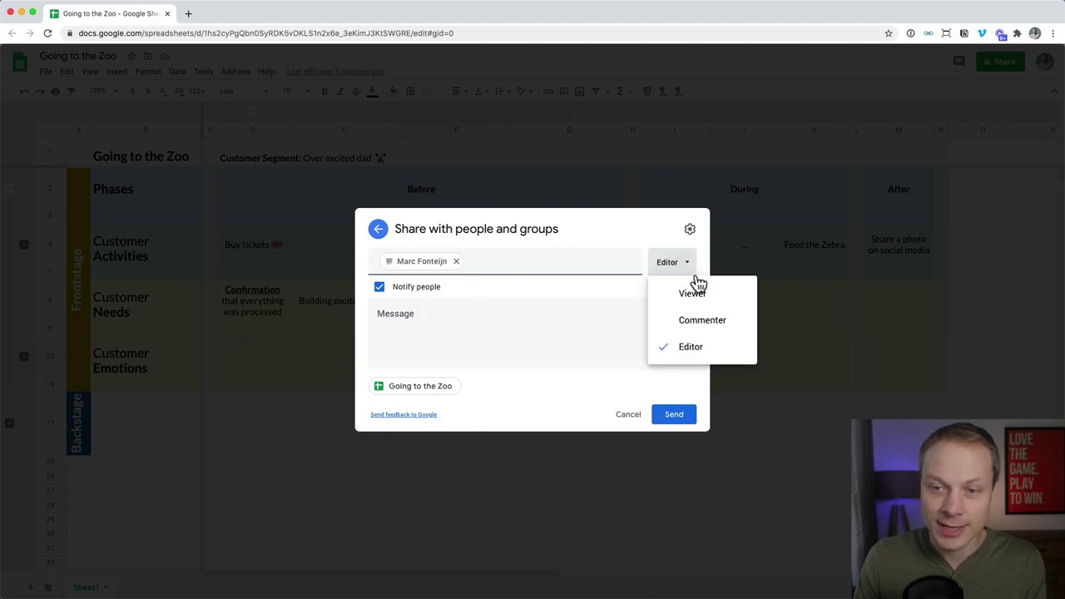
{"action": "left_click", "coordinate": [701, 329]}
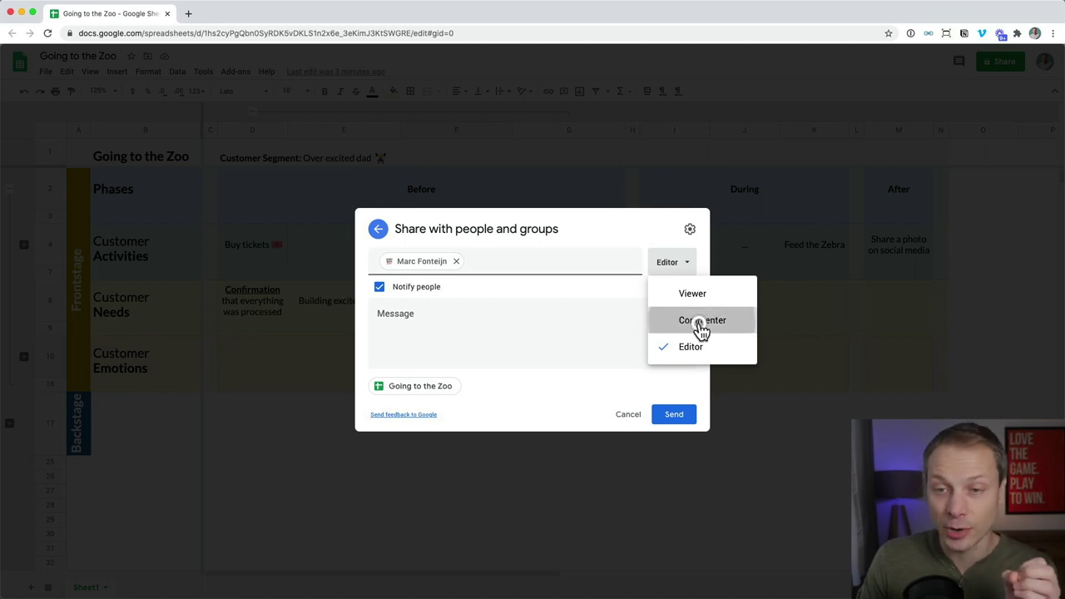
{"action": "left_click", "coordinate": [678, 415]}
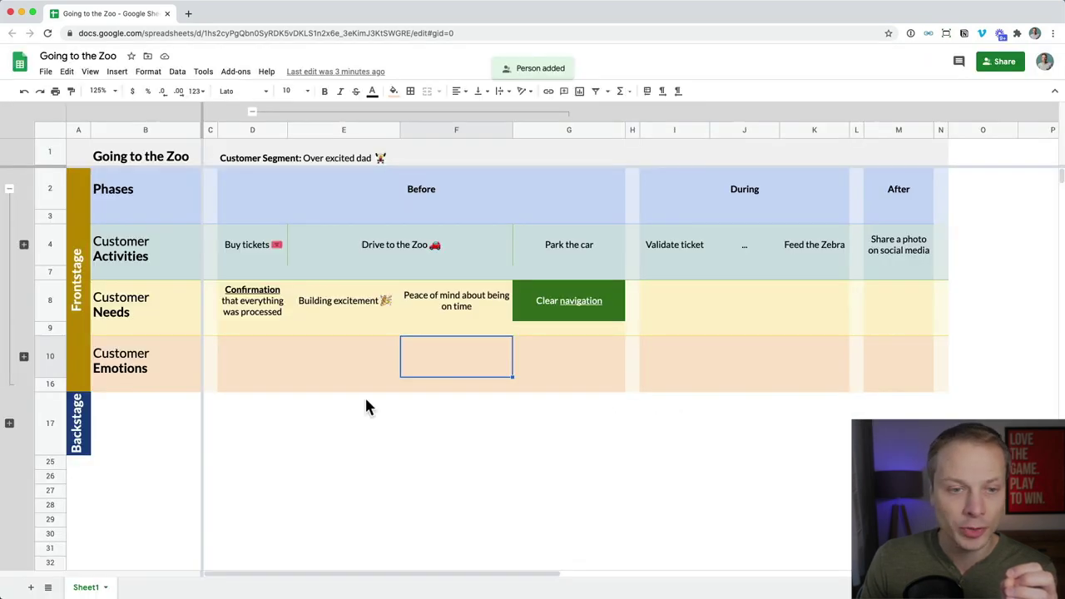
{"action": "left_click", "coordinate": [10, 423]}
{"action": "left_click", "coordinate": [108, 415]}
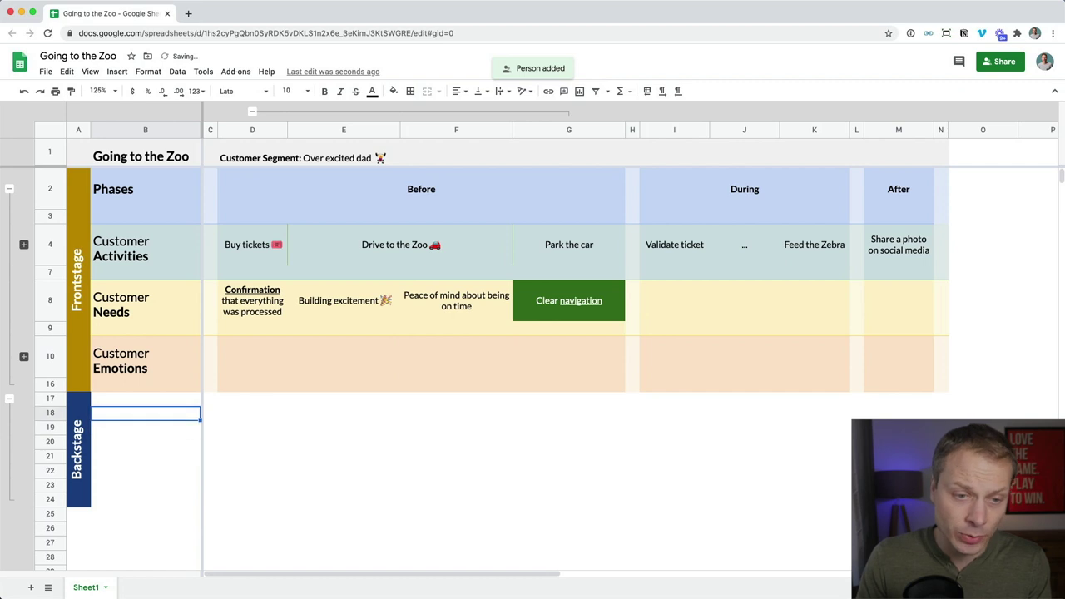
Enter HR in cell B18, the first Backstage row
{"action": "type", "text": "HR"}
{"action": "key", "text": "Return"}
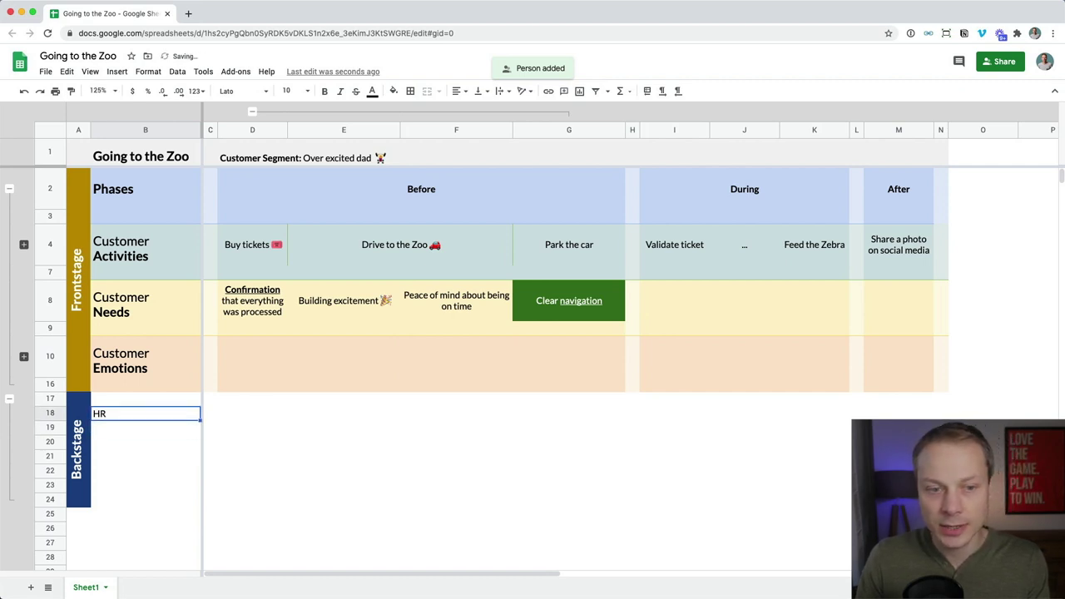
{"action": "left_click_drag", "start_coordinate": [138, 412], "coordinate": [942, 413]}
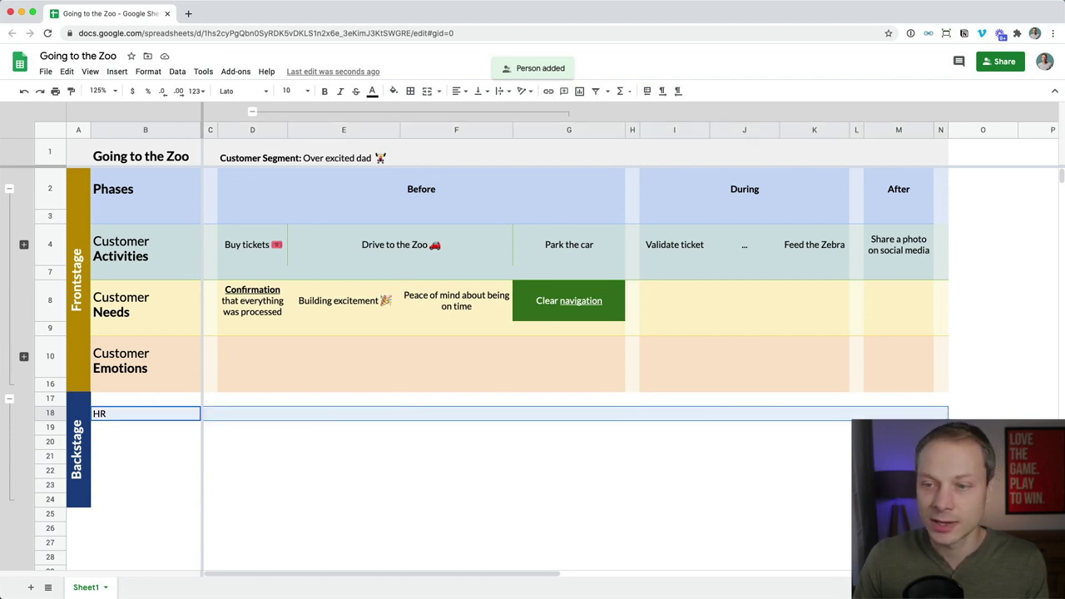
{"action": "left_click", "coordinate": [130, 413]}
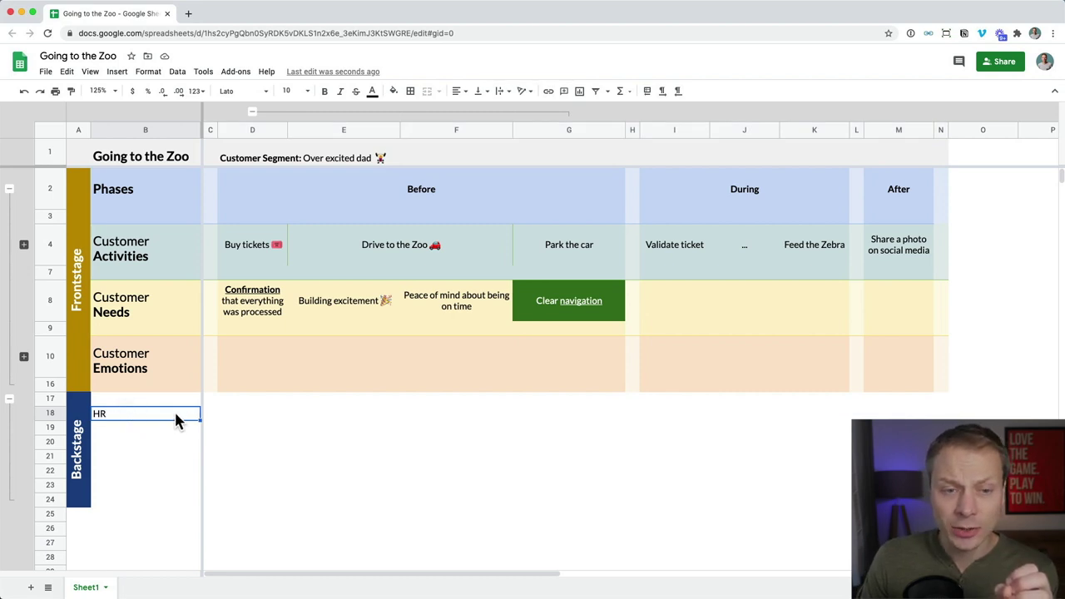
Copy a link to the whole of row 18 with Get link to this range
{"action": "left_click", "coordinate": [52, 414]}
{"action": "right_click", "coordinate": [52, 413]}
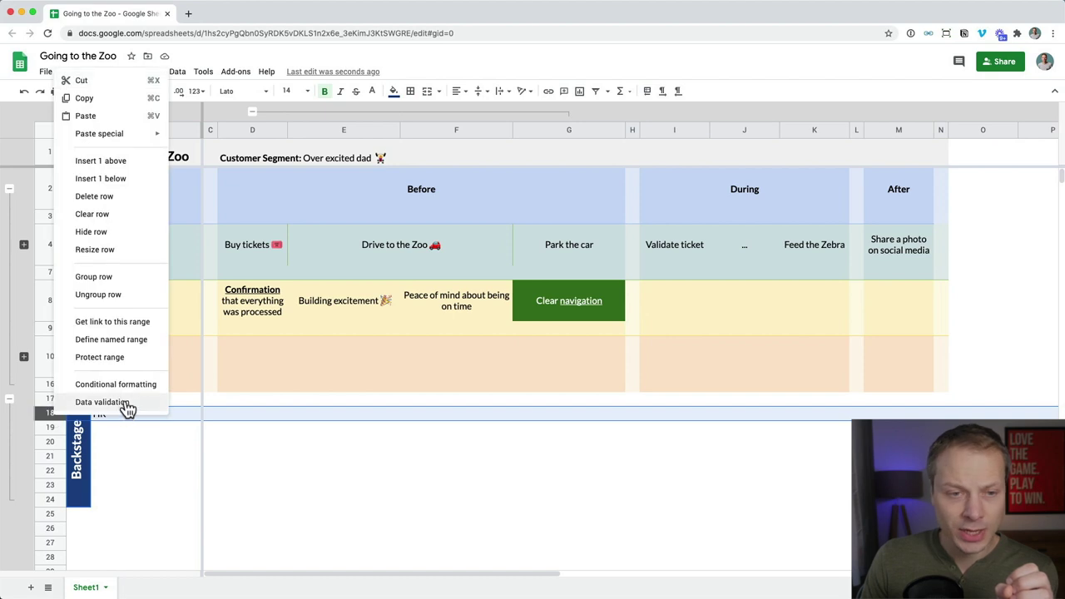
{"action": "left_click", "coordinate": [108, 322]}
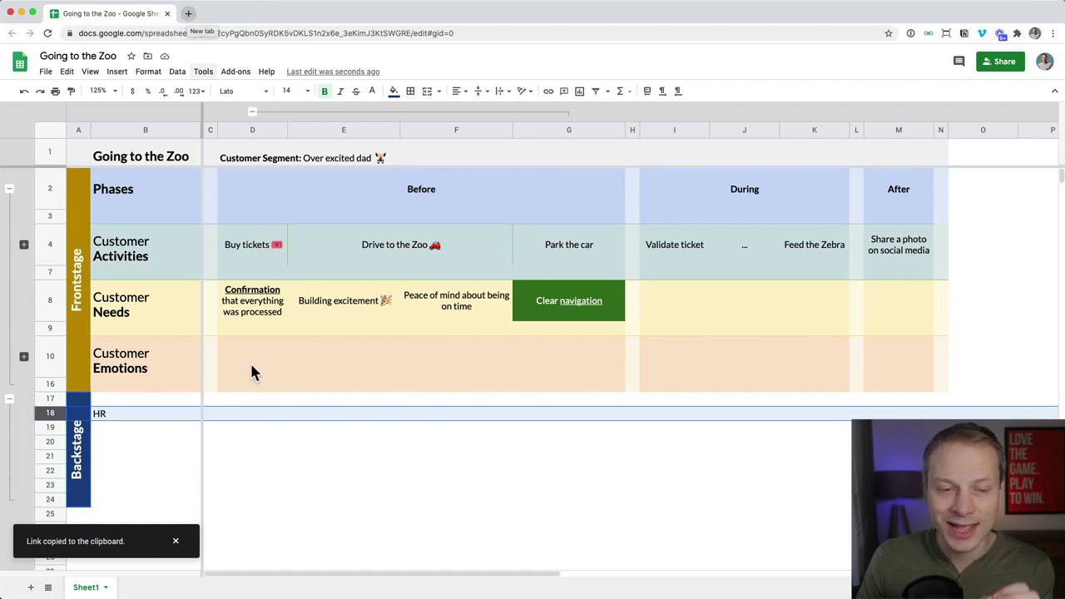
{"action": "left_click", "coordinate": [322, 443]}
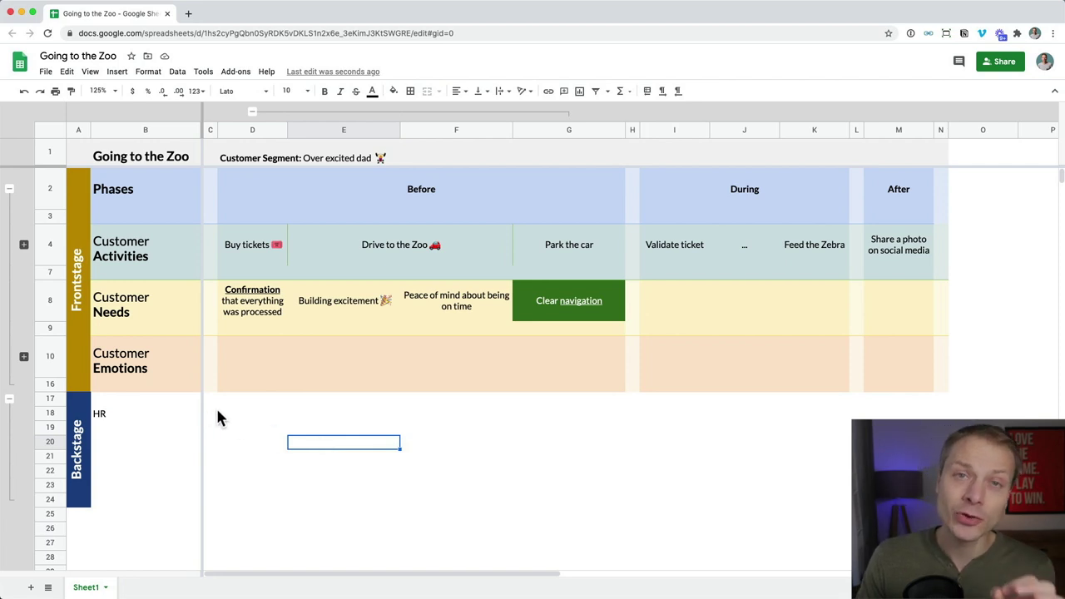
{"action": "left_click", "coordinate": [249, 413]}
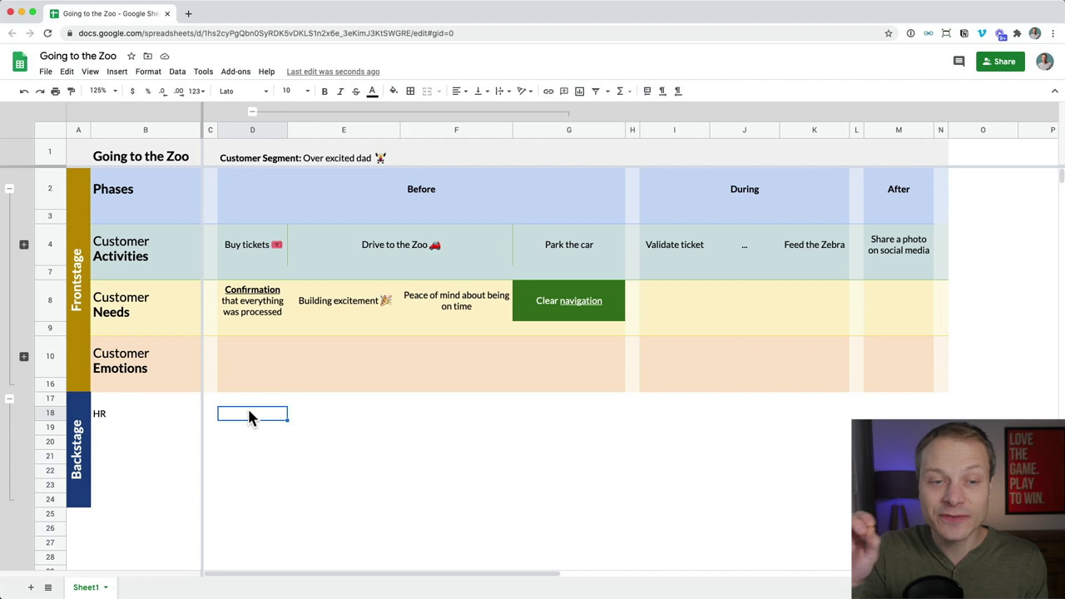
{"action": "left_click", "coordinate": [146, 420]}
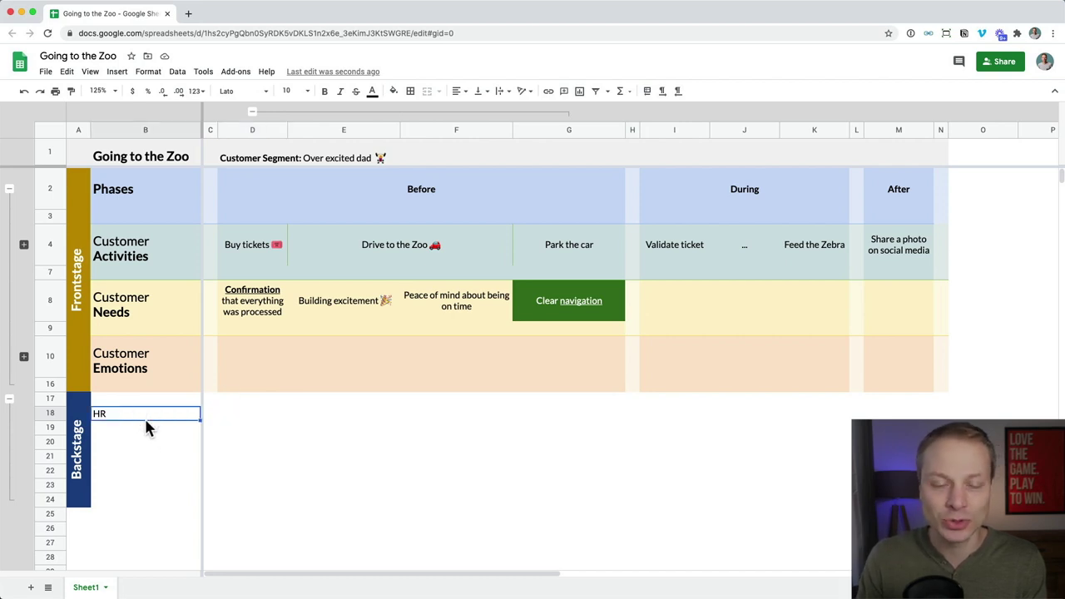
{"action": "left_click", "coordinate": [52, 413]}
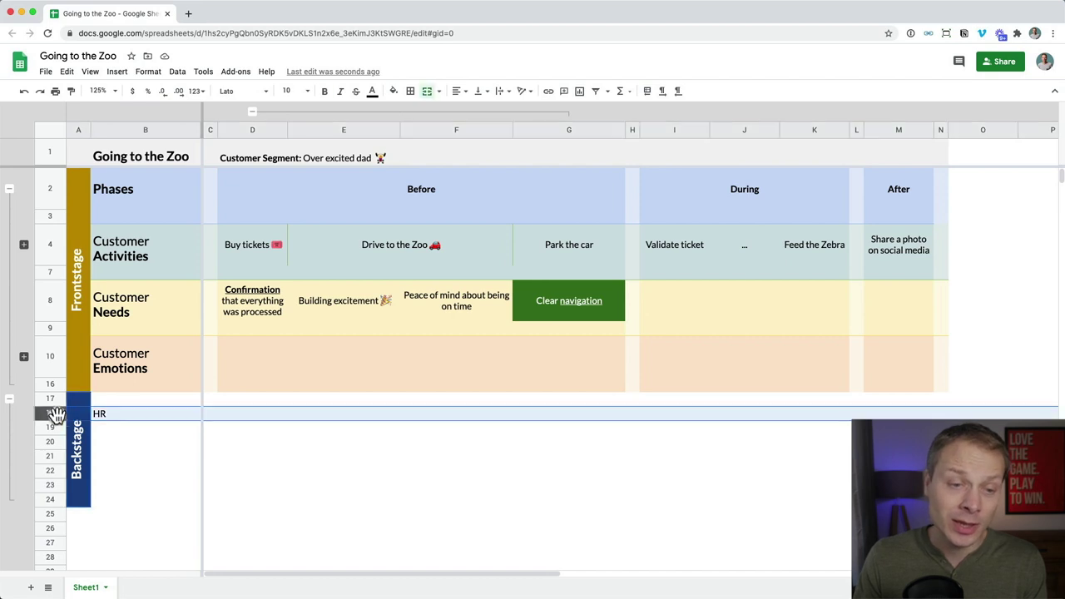
Copy a direct link to cell E18 with Get link to this cell
{"action": "right_click", "coordinate": [55, 413]}
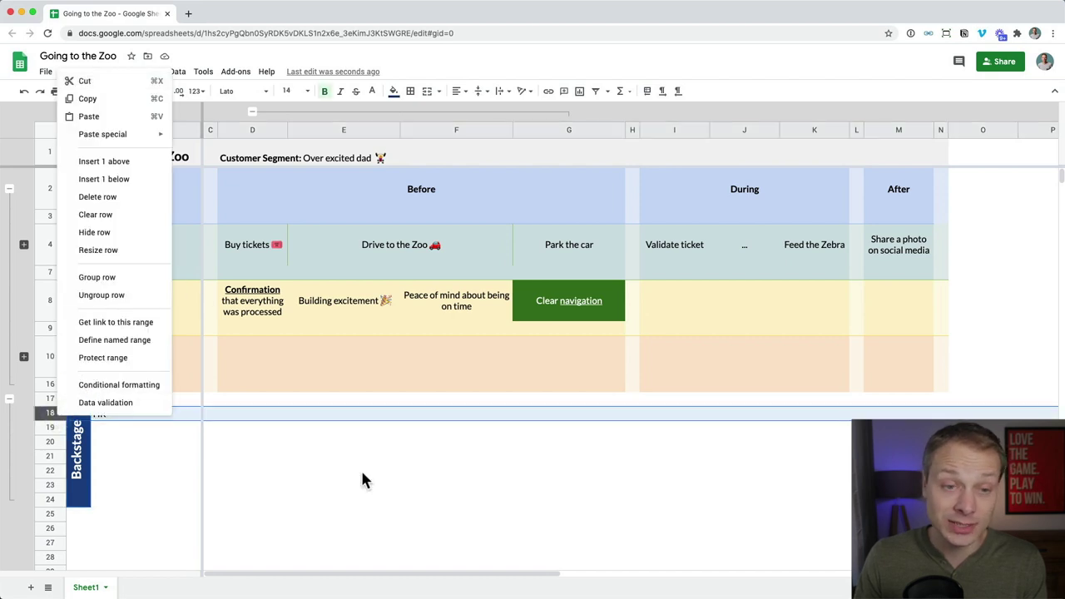
{"action": "left_click", "coordinate": [308, 413]}
{"action": "right_click", "coordinate": [301, 411]}
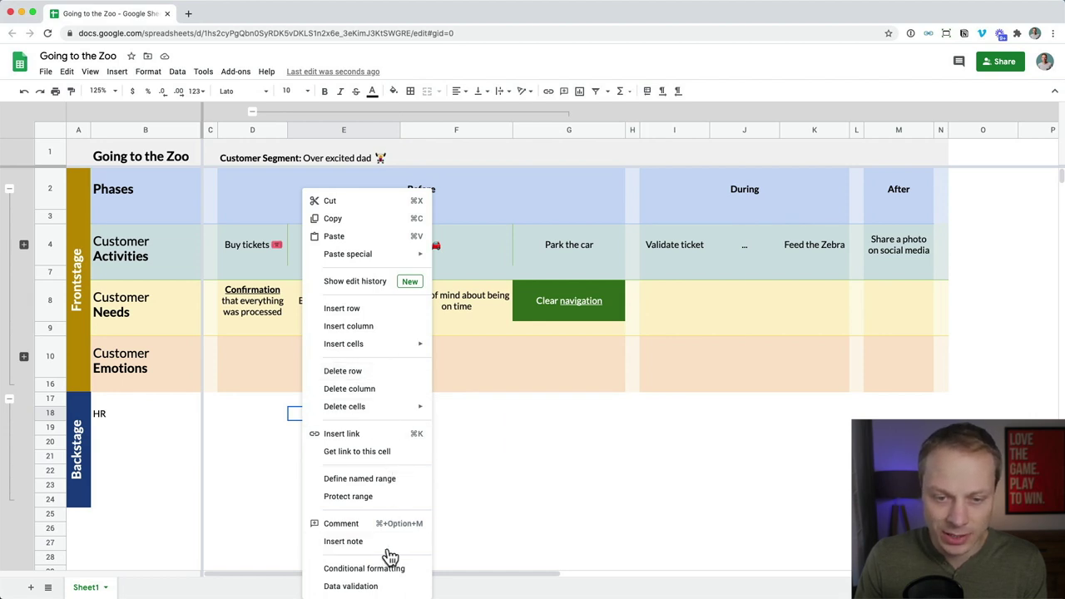
{"action": "left_click", "coordinate": [391, 453]}
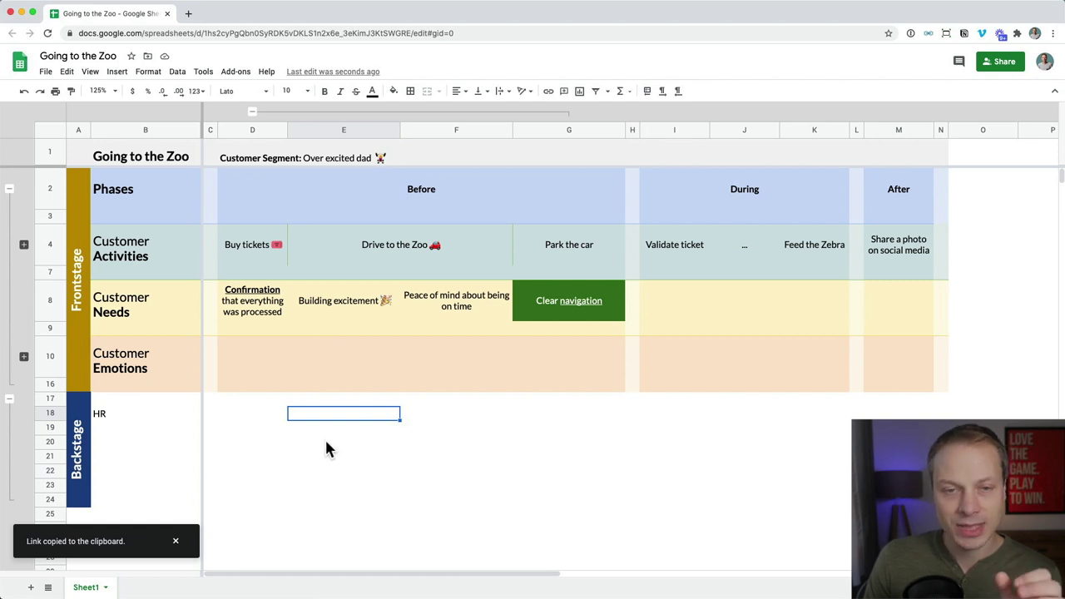
Copy a link to the Buy tickets cell D4, then collapse the Customer Activities and Backstage groups
{"action": "left_click", "coordinate": [426, 244]}
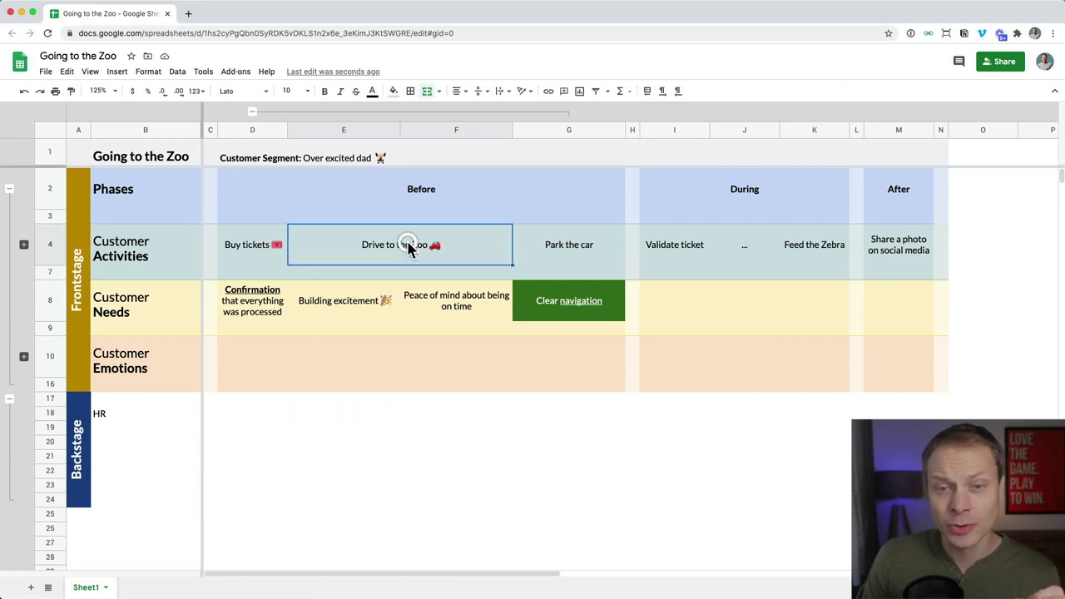
{"action": "left_click", "coordinate": [250, 247]}
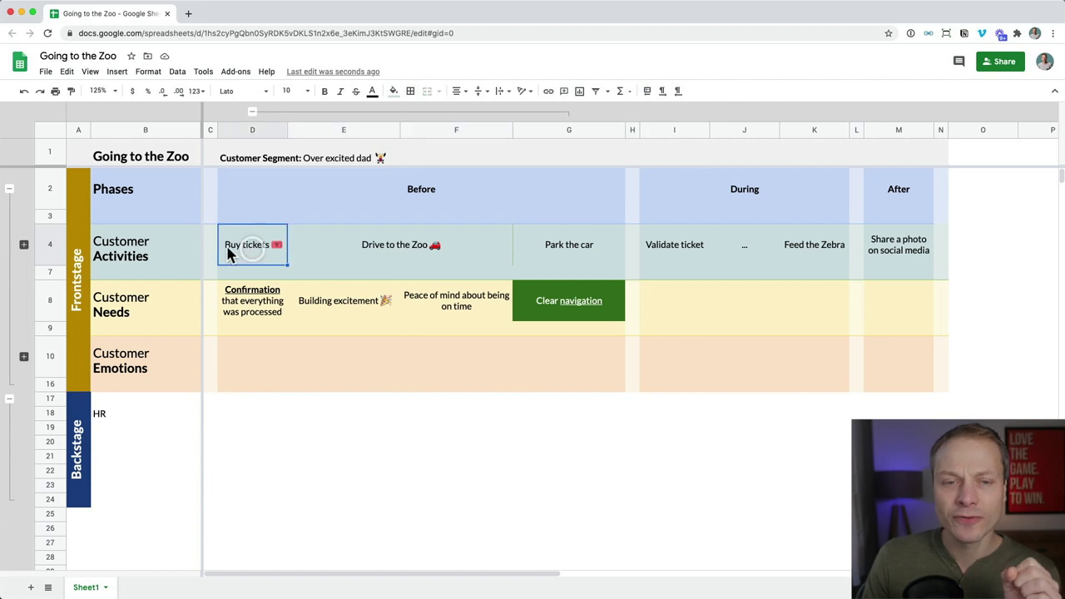
{"action": "left_click", "coordinate": [24, 243]}
{"action": "left_click", "coordinate": [265, 258]}
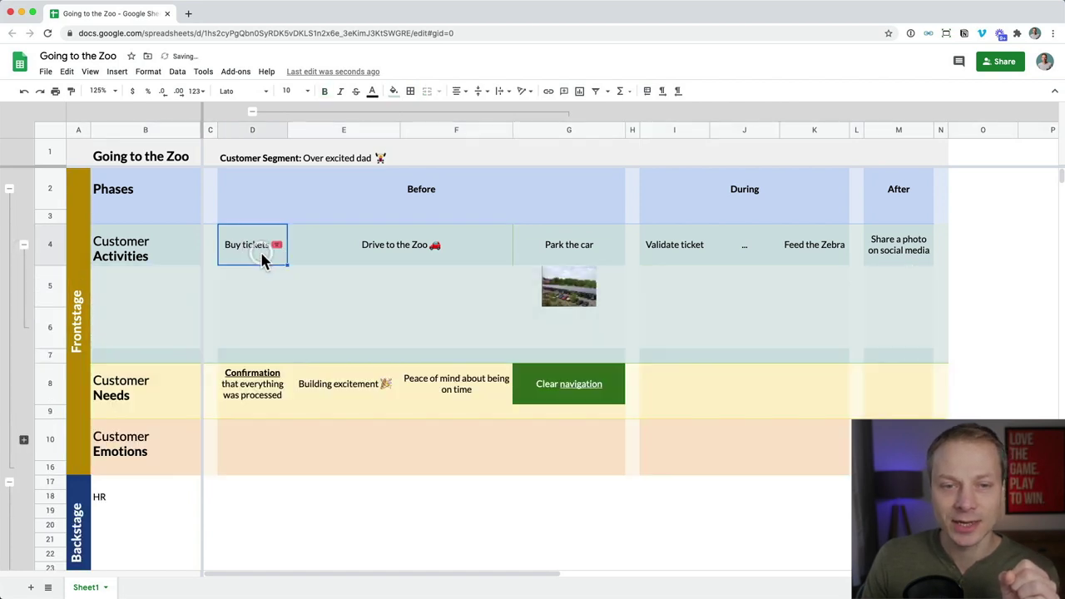
{"action": "right_click", "coordinate": [253, 259]}
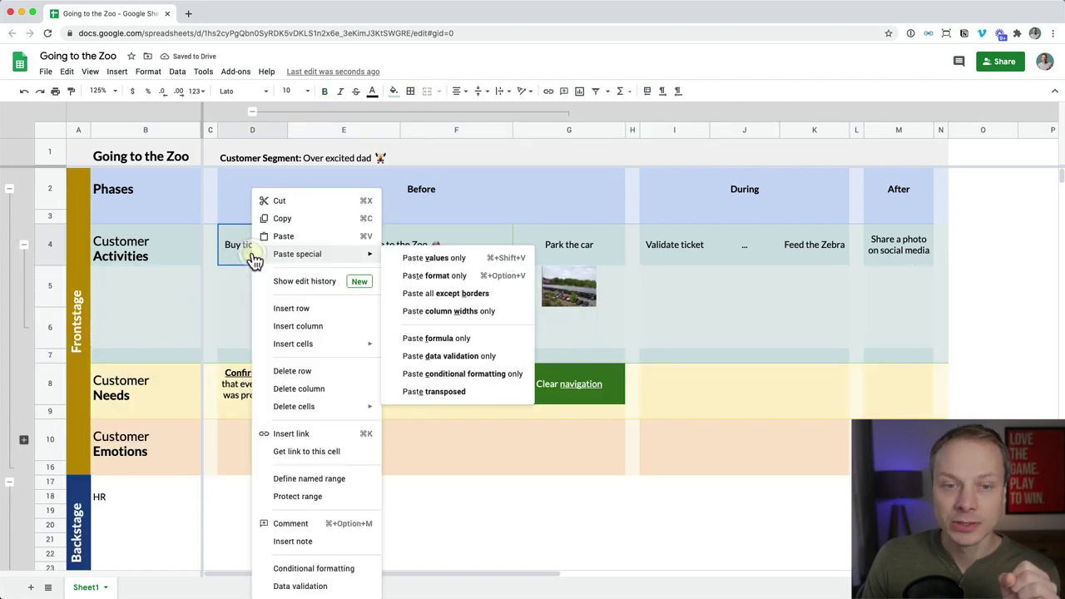
{"action": "left_click", "coordinate": [330, 453]}
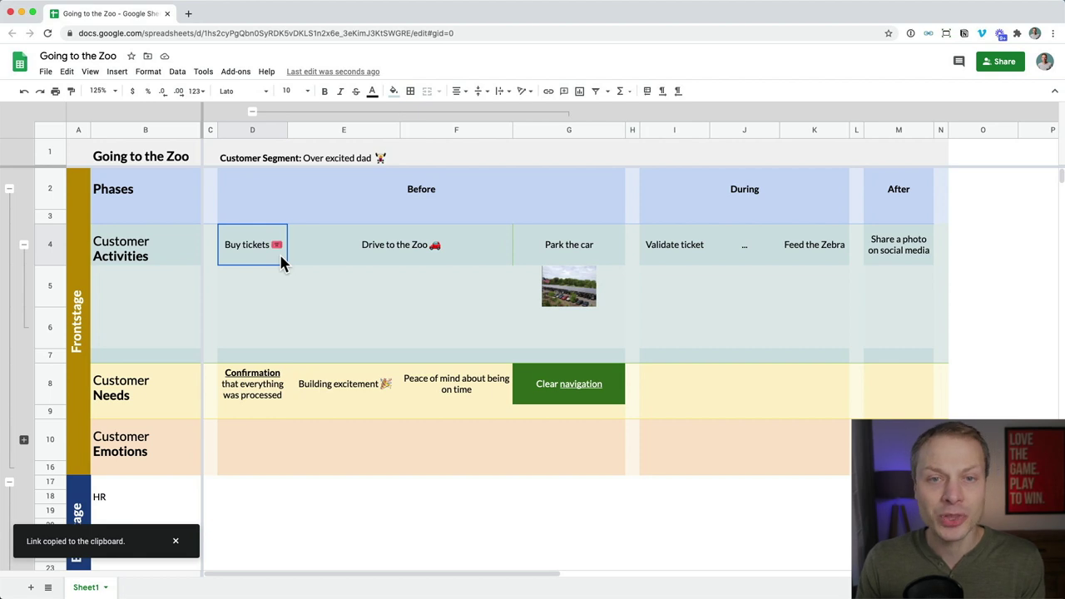
{"action": "left_click", "coordinate": [24, 245]}
{"action": "left_click", "coordinate": [9, 399]}
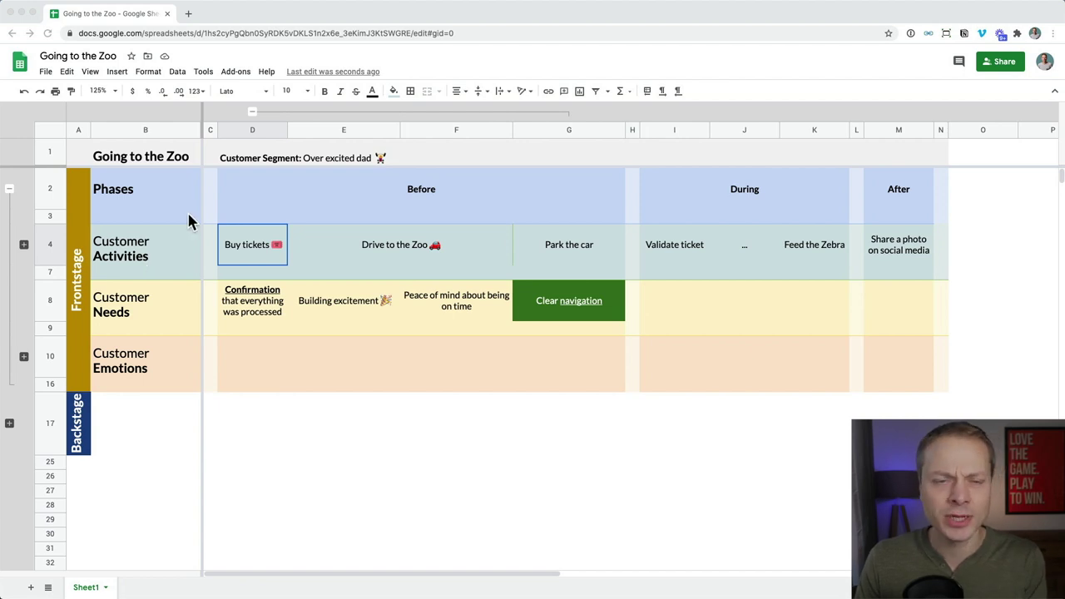
Start protecting rows 8–9 with the description 'Only for UX department'
{"action": "right_click", "coordinate": [52, 308]}
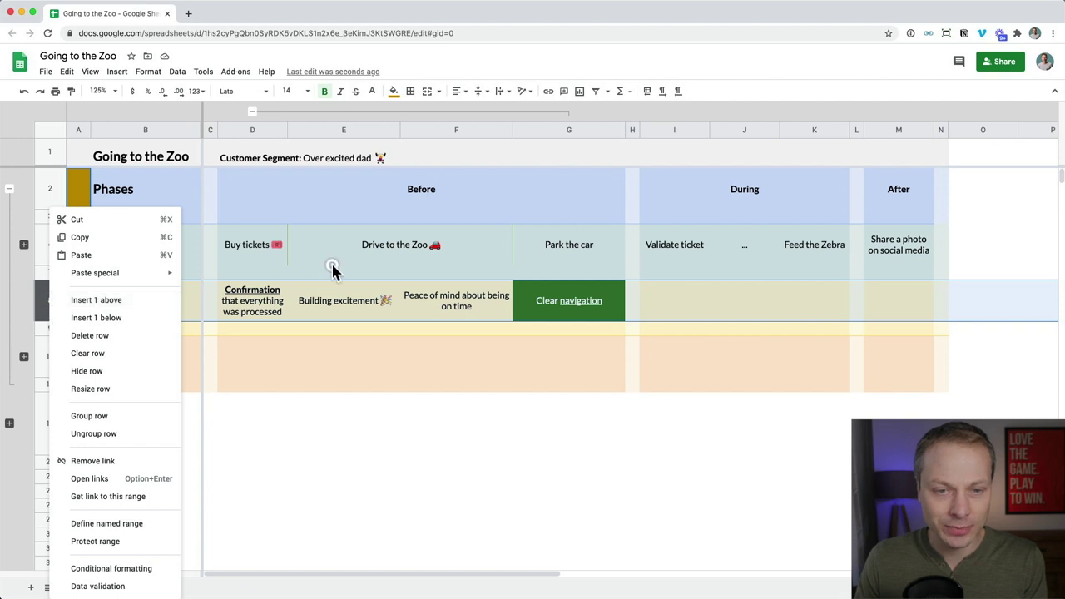
{"action": "left_click", "coordinate": [332, 268]}
{"action": "left_click", "coordinate": [45, 307]}
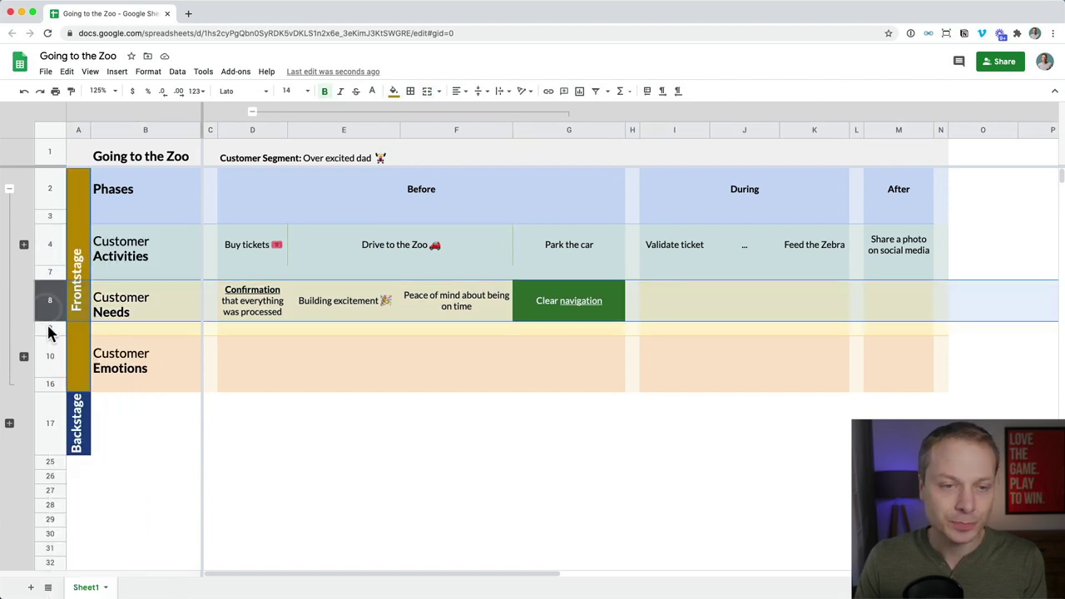
{"action": "left_click", "coordinate": [48, 327], "text": "shift"}
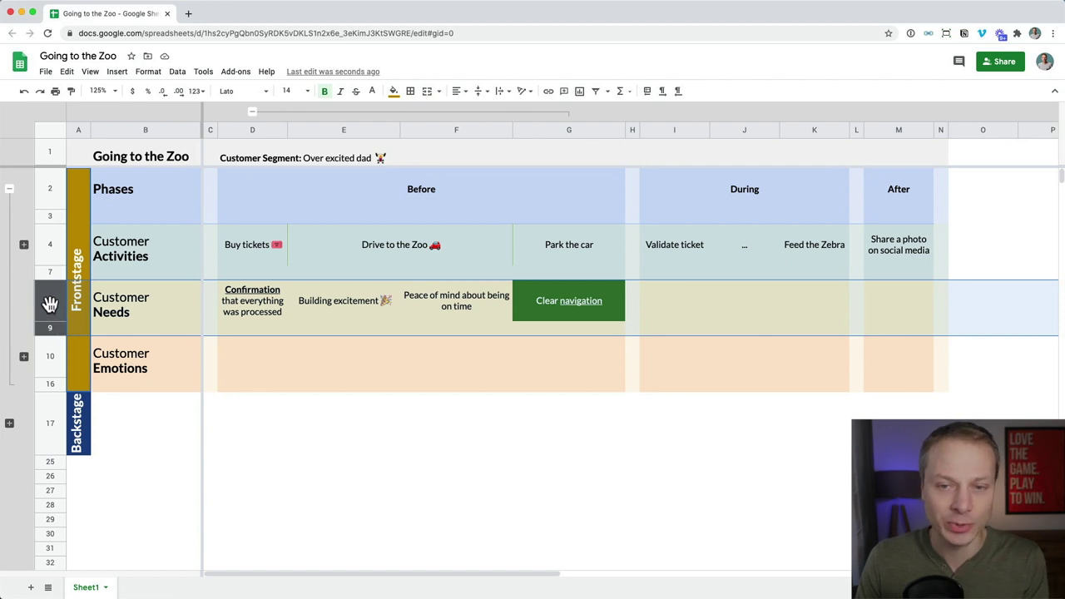
{"action": "right_click", "coordinate": [50, 305]}
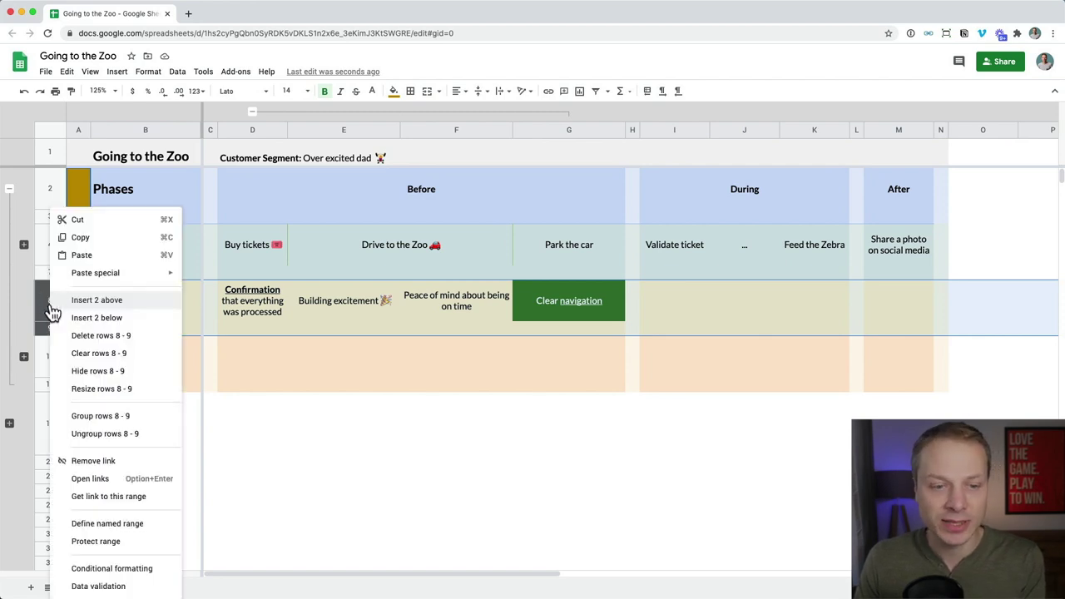
{"action": "left_click", "coordinate": [134, 546]}
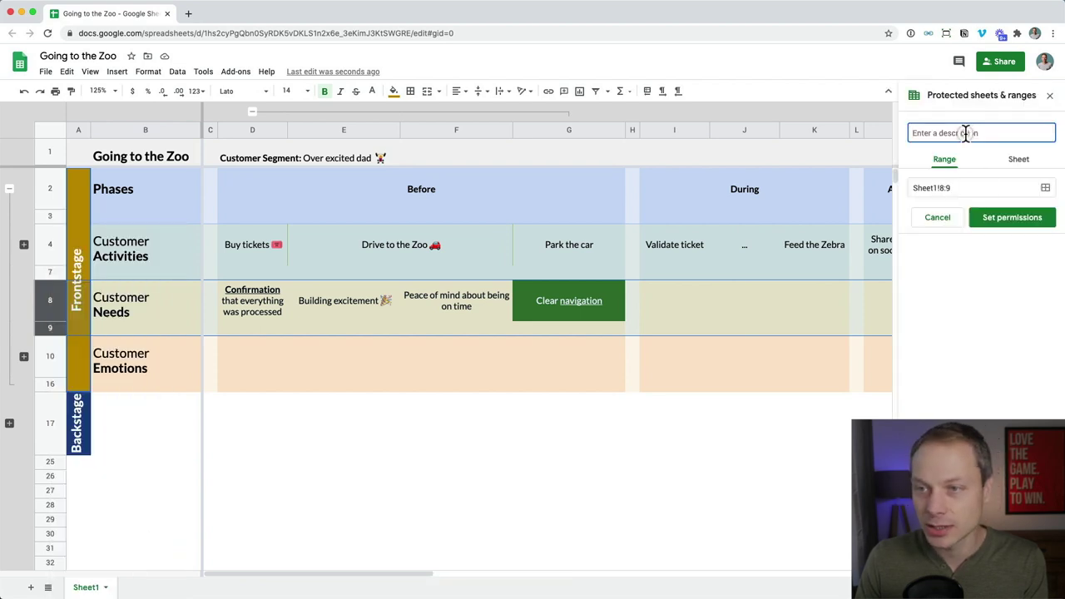
{"action": "type", "text": "Only for"}
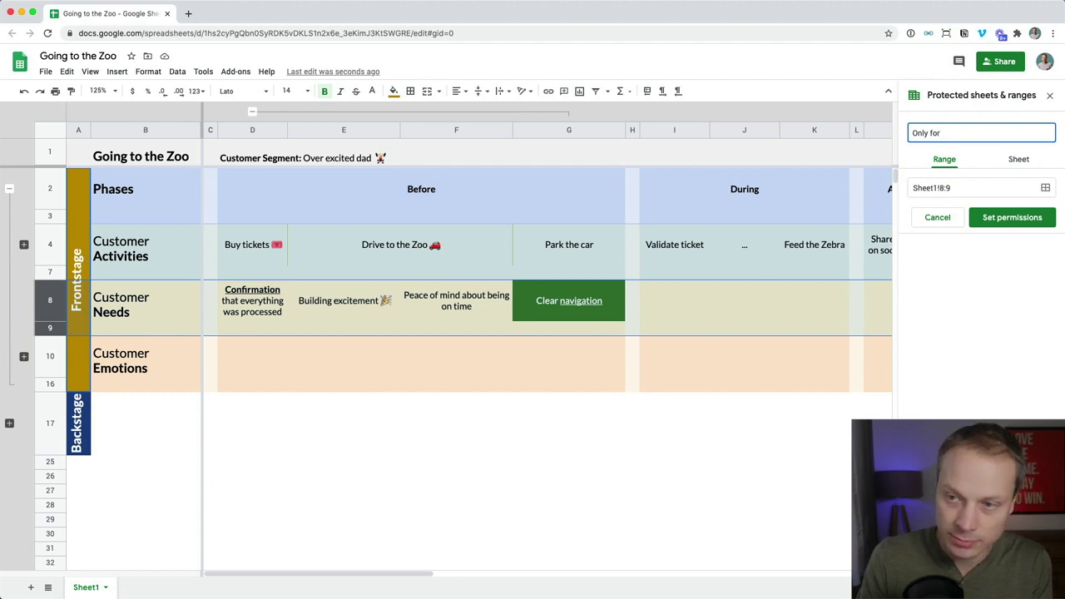
{"action": "type", "text": "UX"}
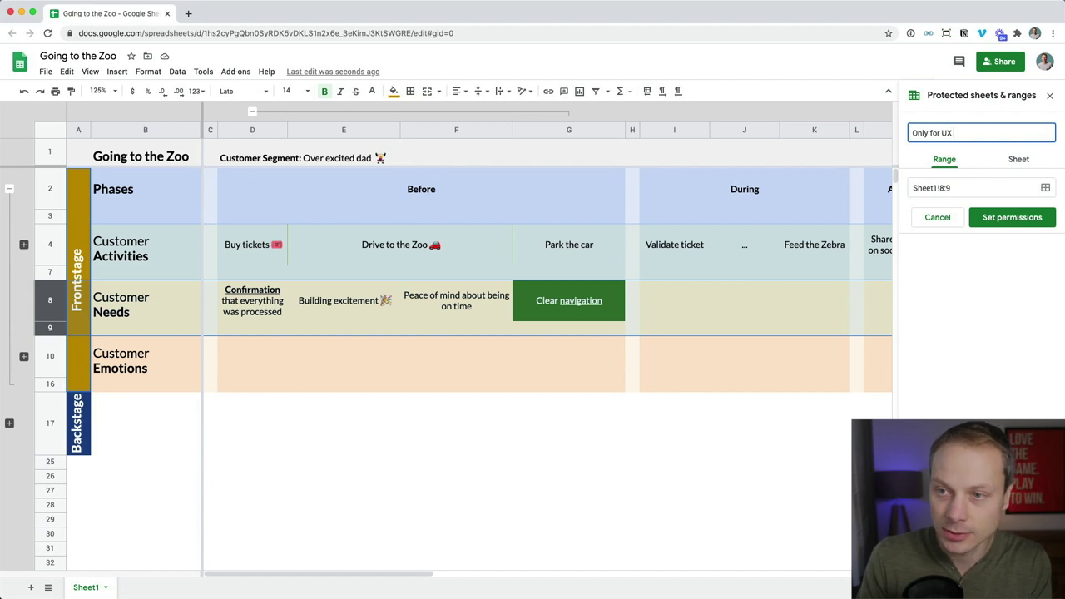
{"action": "type", "text": " department"}
Set the range permissions so only you can edit rows 8–9
{"action": "left_click", "coordinate": [1009, 218]}
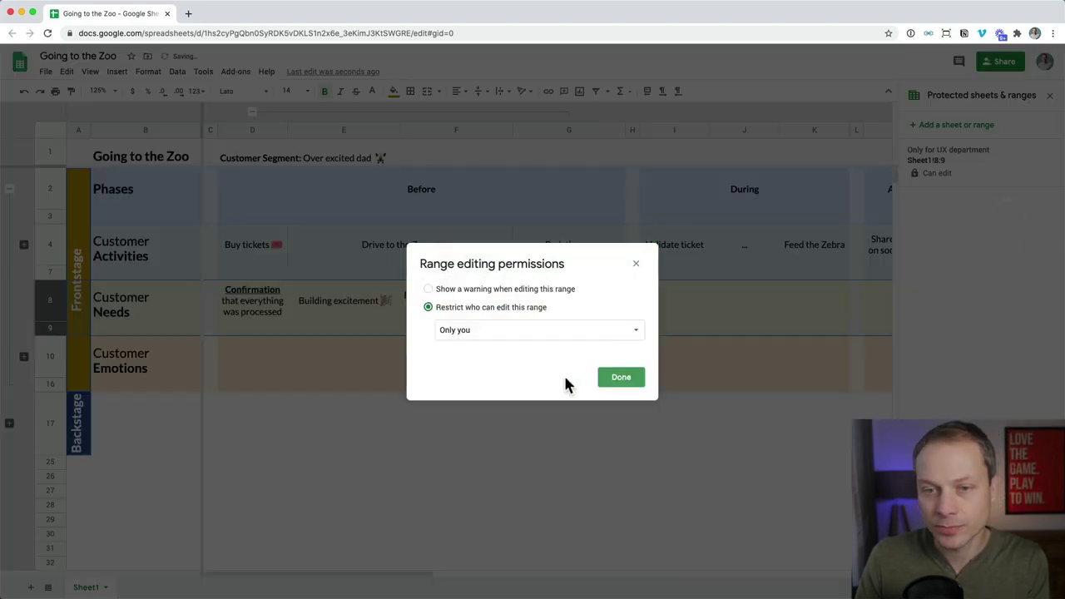
{"action": "left_click", "coordinate": [465, 333]}
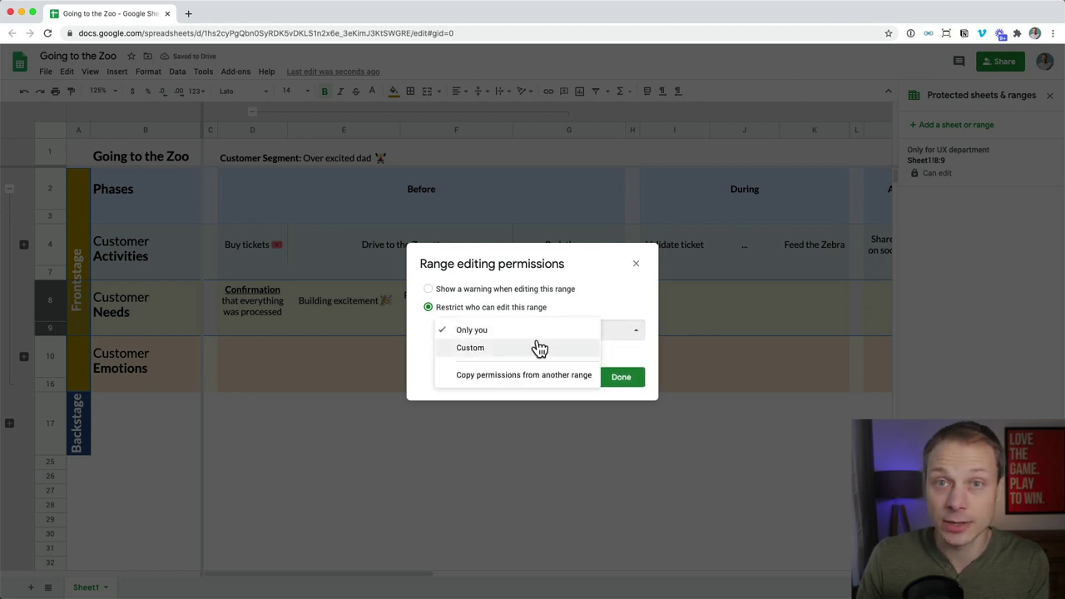
{"action": "left_click", "coordinate": [580, 290]}
{"action": "left_click", "coordinate": [510, 307]}
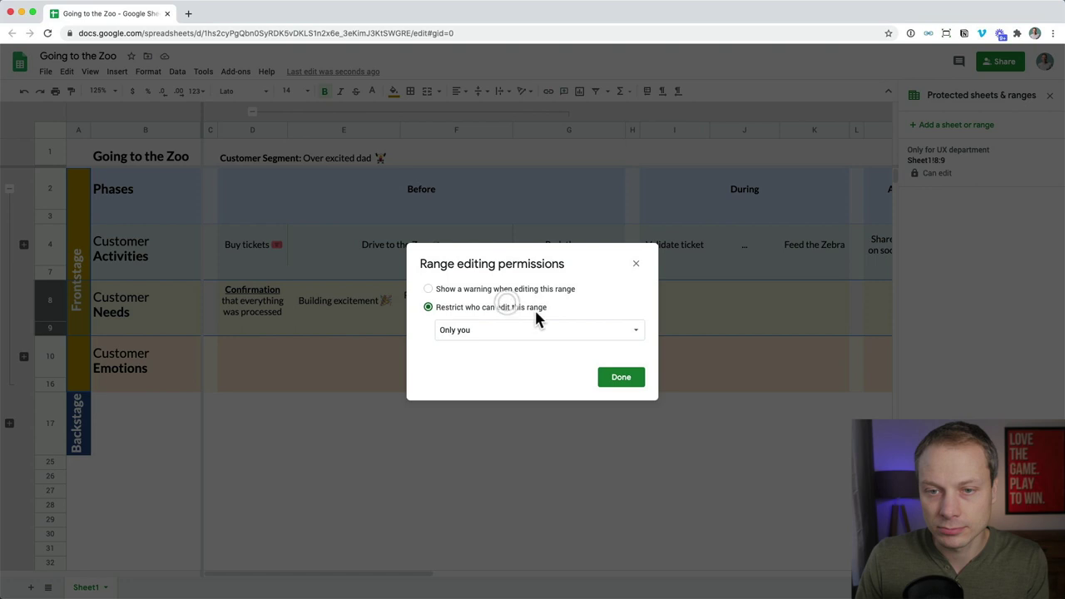
{"action": "left_click", "coordinate": [620, 377]}
{"action": "left_click", "coordinate": [579, 317]}
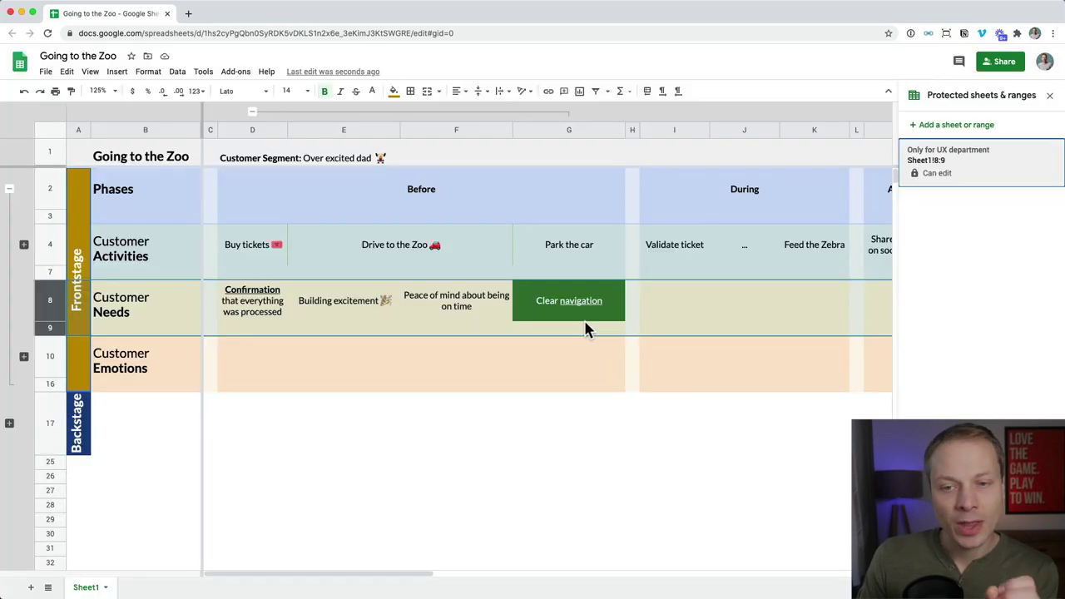
Expand and re-collapse the Backstage rows, then close the Protected sheets & ranges sidebar
{"action": "left_click", "coordinate": [391, 383]}
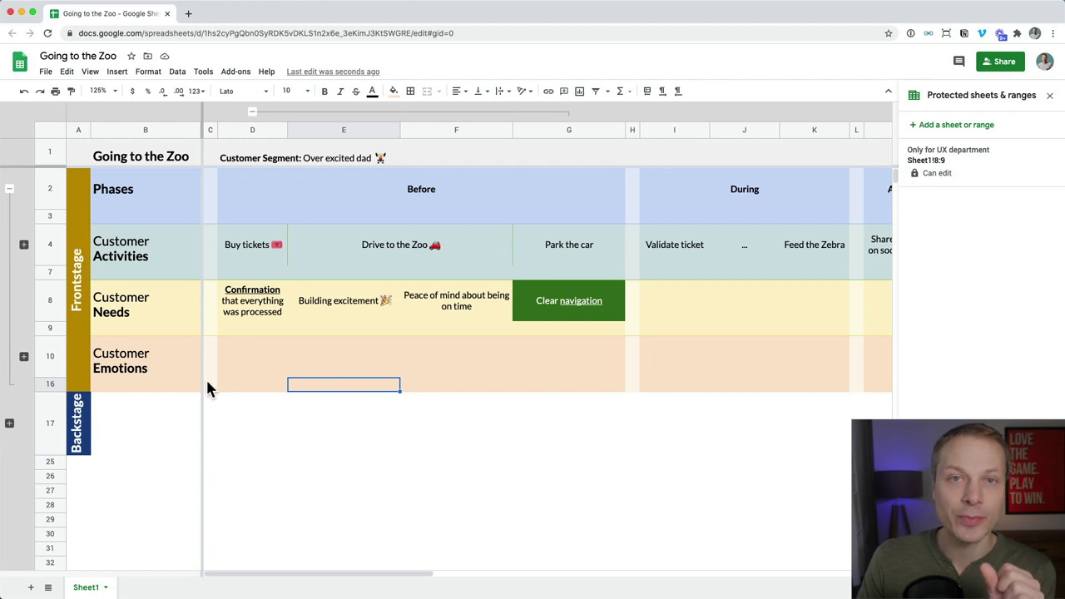
{"action": "left_click", "coordinate": [184, 321]}
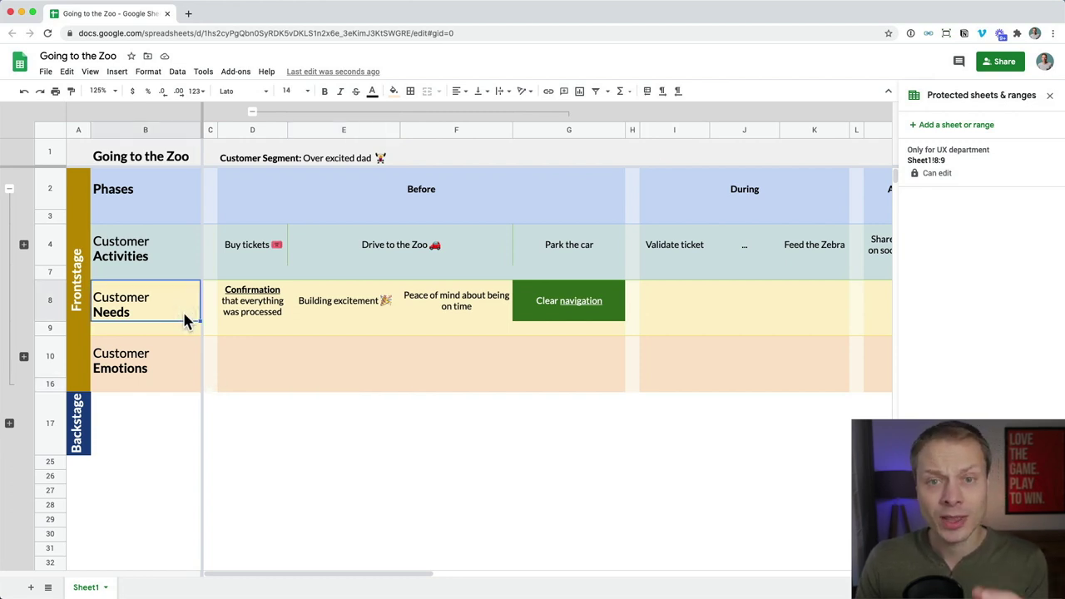
{"action": "key", "text": "Right"}
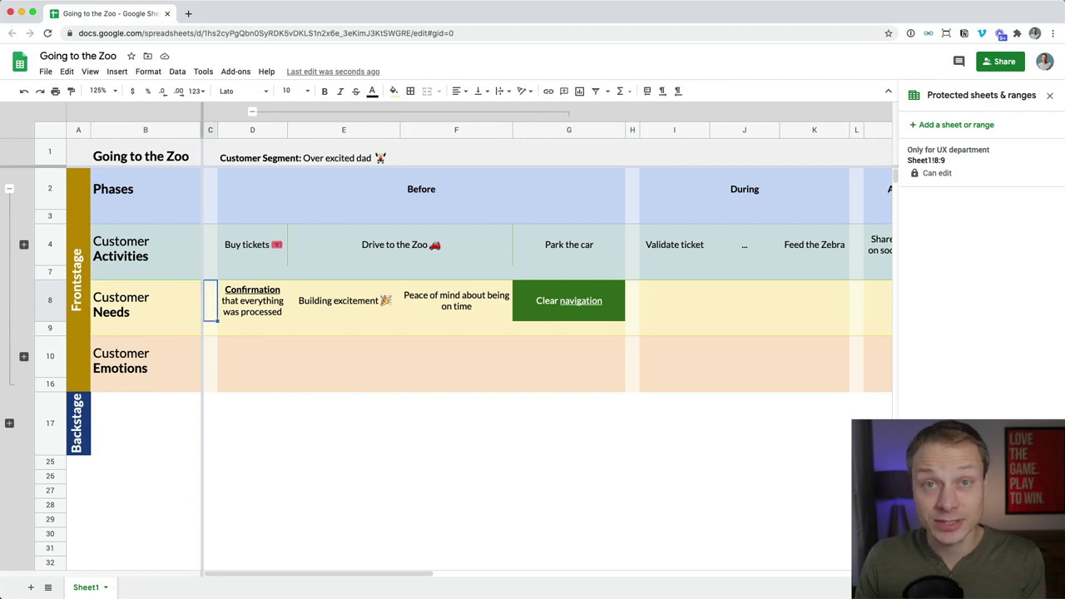
{"action": "left_click", "coordinate": [9, 422]}
{"action": "left_click", "coordinate": [131, 417]}
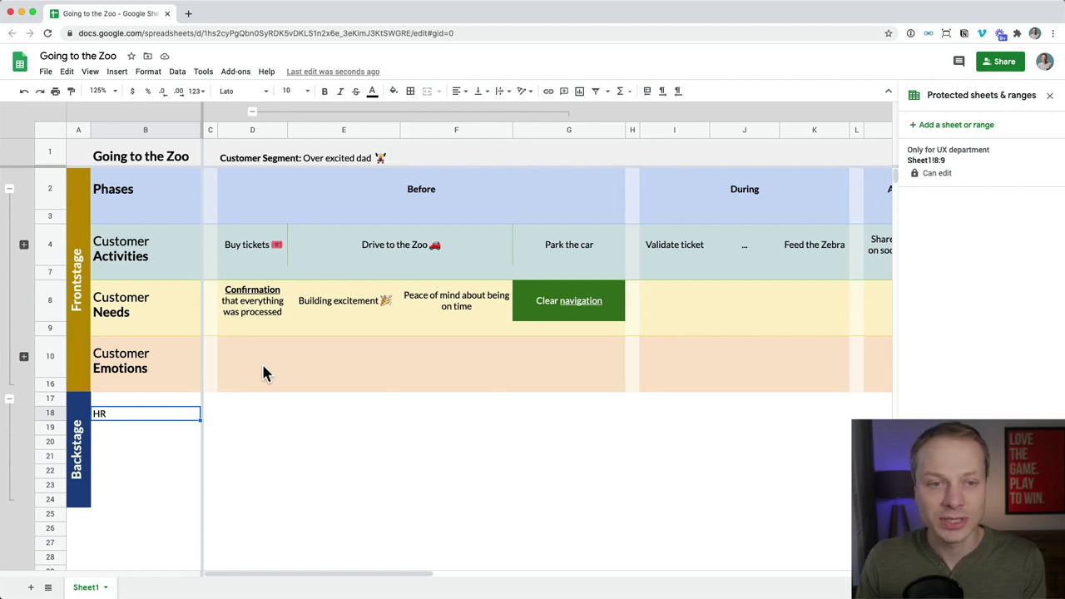
{"action": "left_click", "coordinate": [159, 302]}
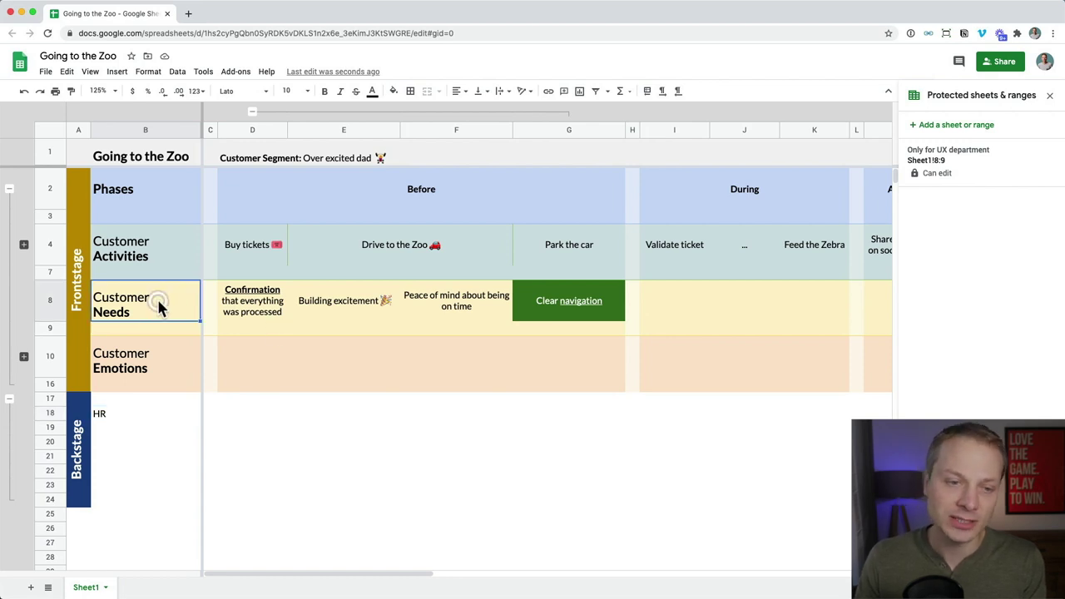
{"action": "left_click", "coordinate": [10, 399]}
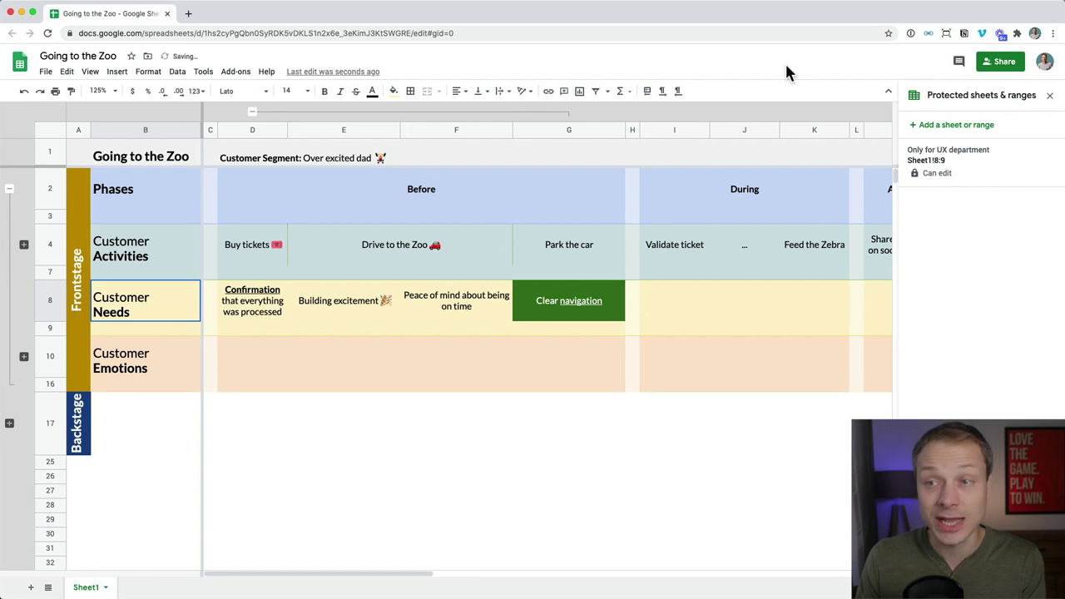
{"action": "left_click", "coordinate": [1049, 97]}
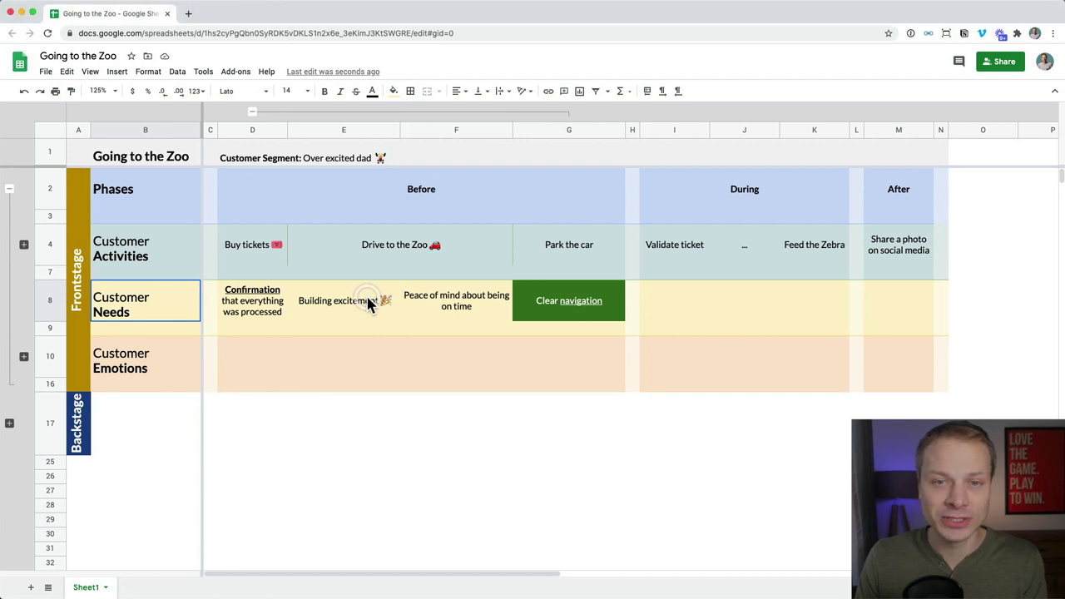
{"action": "left_click", "coordinate": [335, 302]}
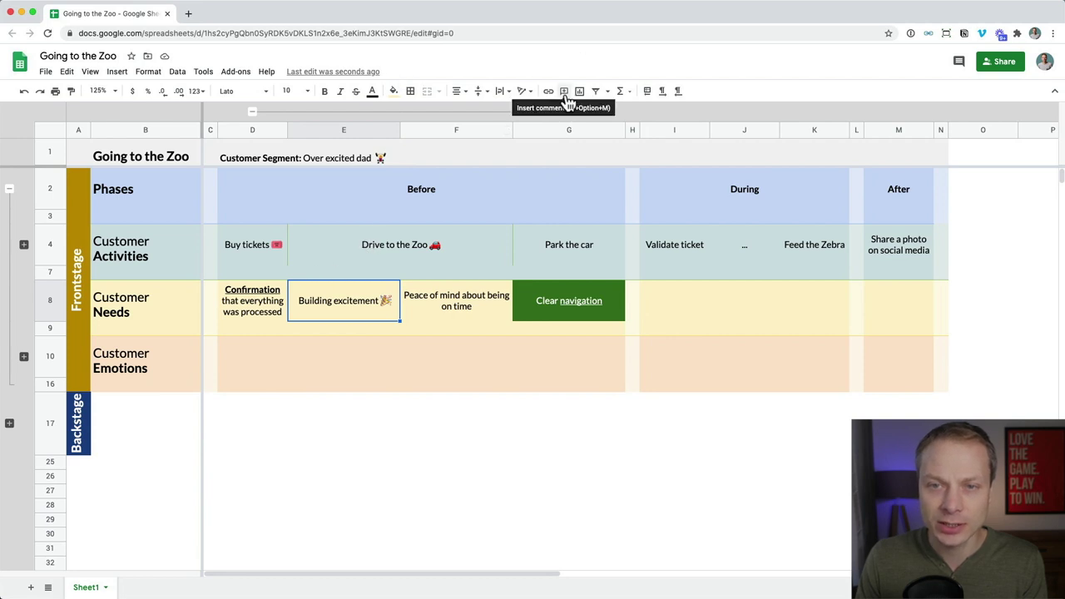
Comment 'We need more research here. Can you look at this' on Building excitement, assigned to the mentioned collaborator
{"action": "right_click", "coordinate": [333, 287]}
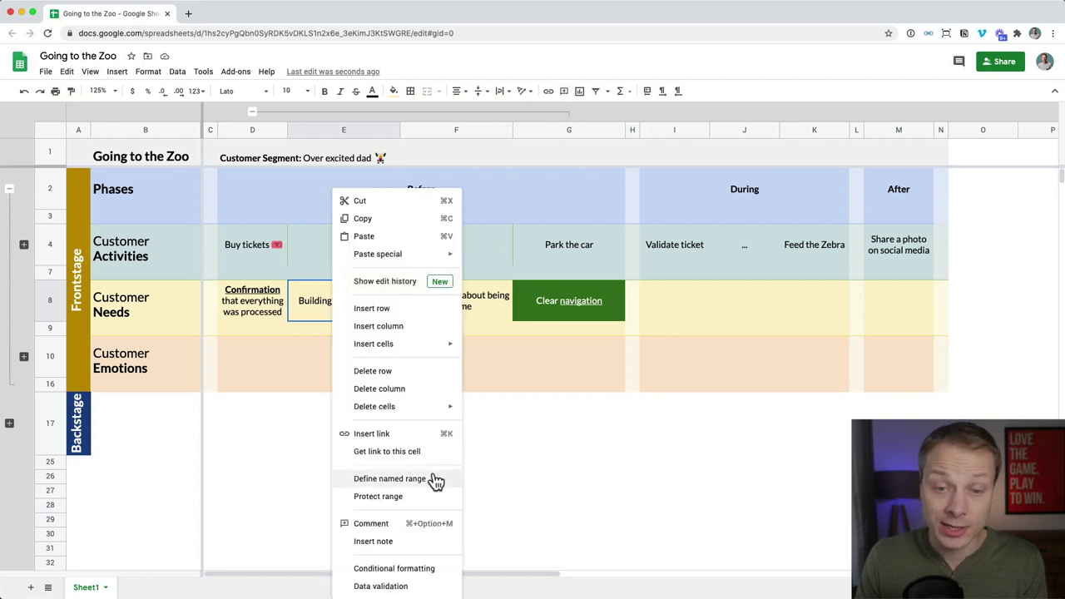
{"action": "left_click", "coordinate": [413, 523]}
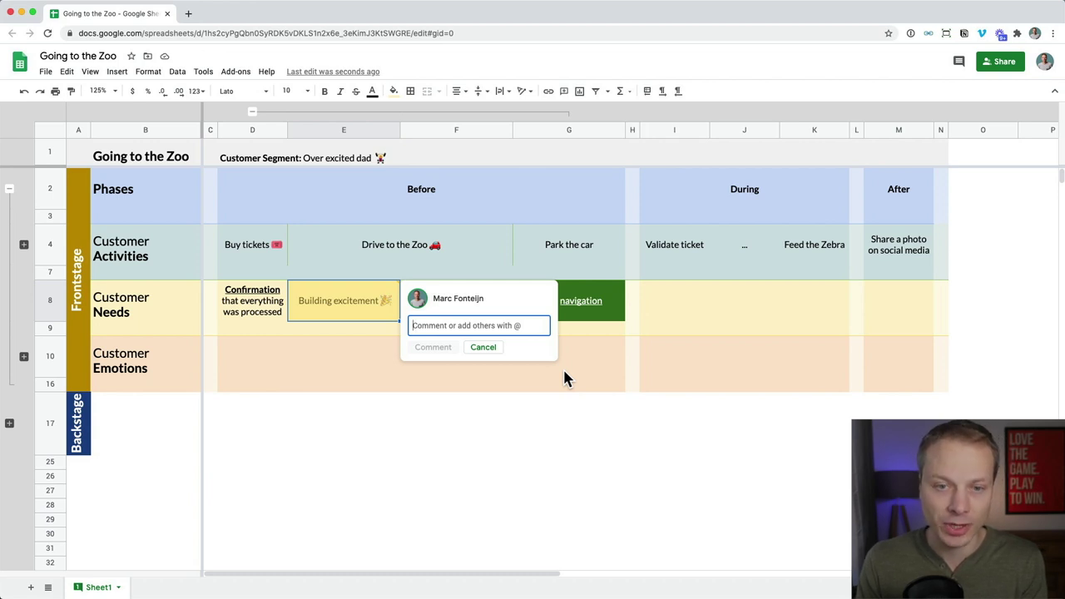
{"action": "type", "text": "Hey"}
{"action": "key", "text": "ctrl+a"}
{"action": "type", "text": "We need more "}
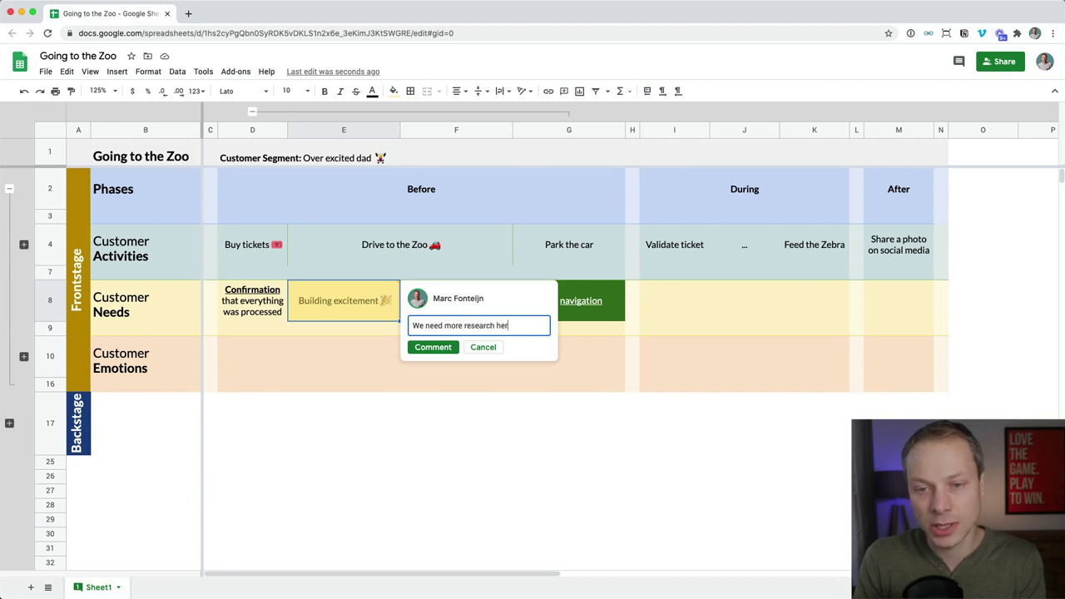
{"action": "type", "text": "research here. Can you "}
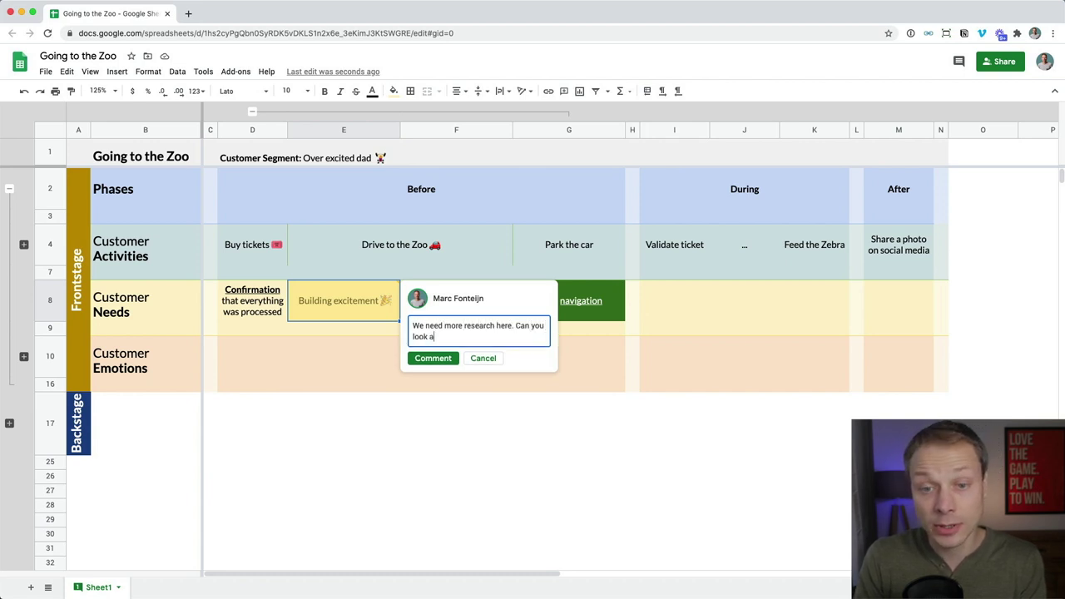
{"action": "type", "text": "look at this "}
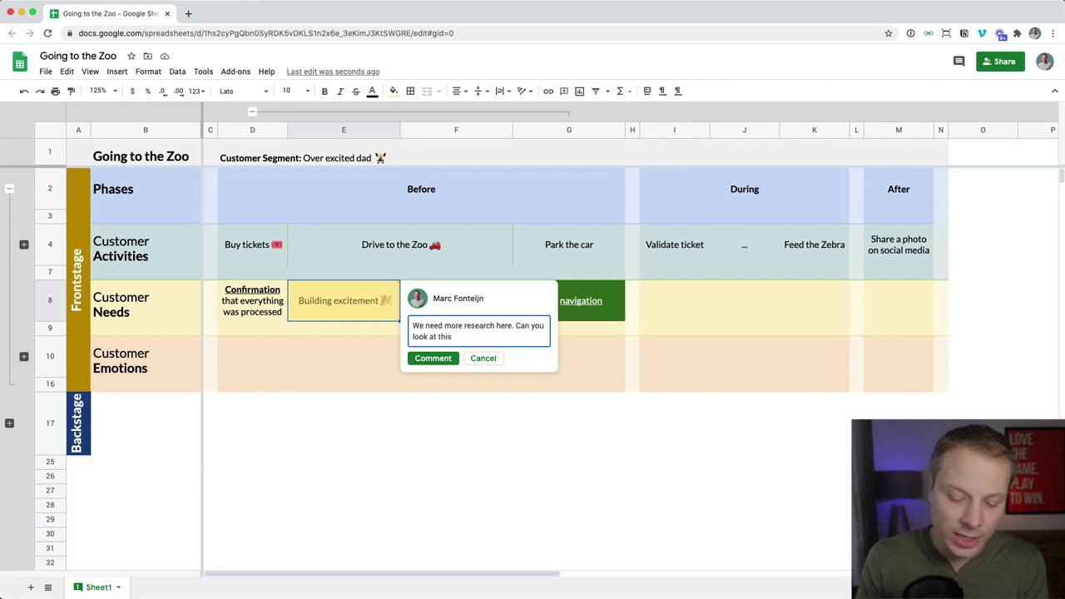
{"action": "type", "text": "@mar"}
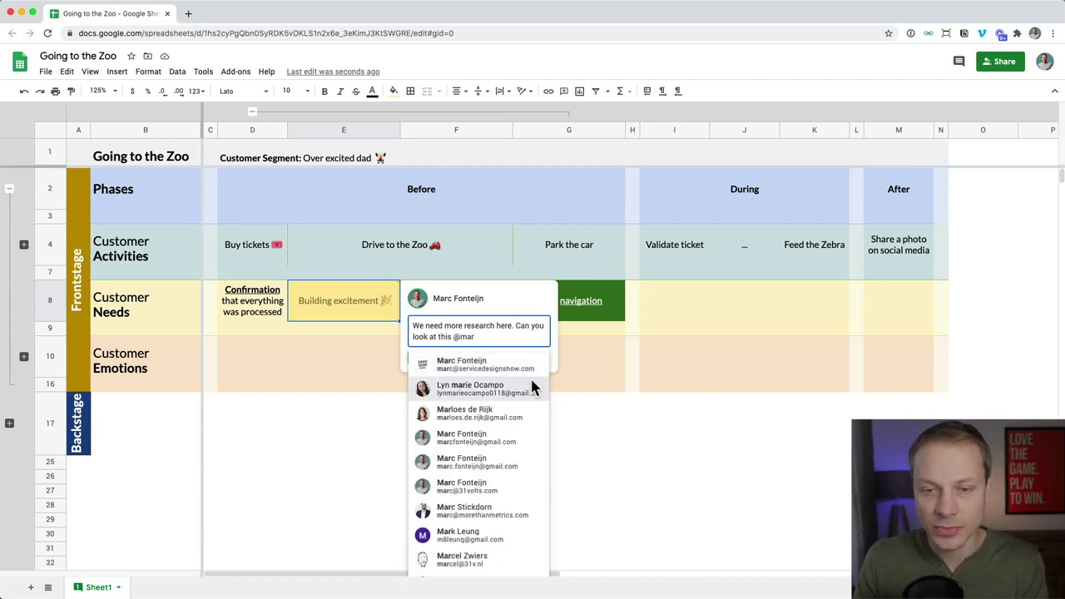
{"action": "left_click", "coordinate": [518, 372]}
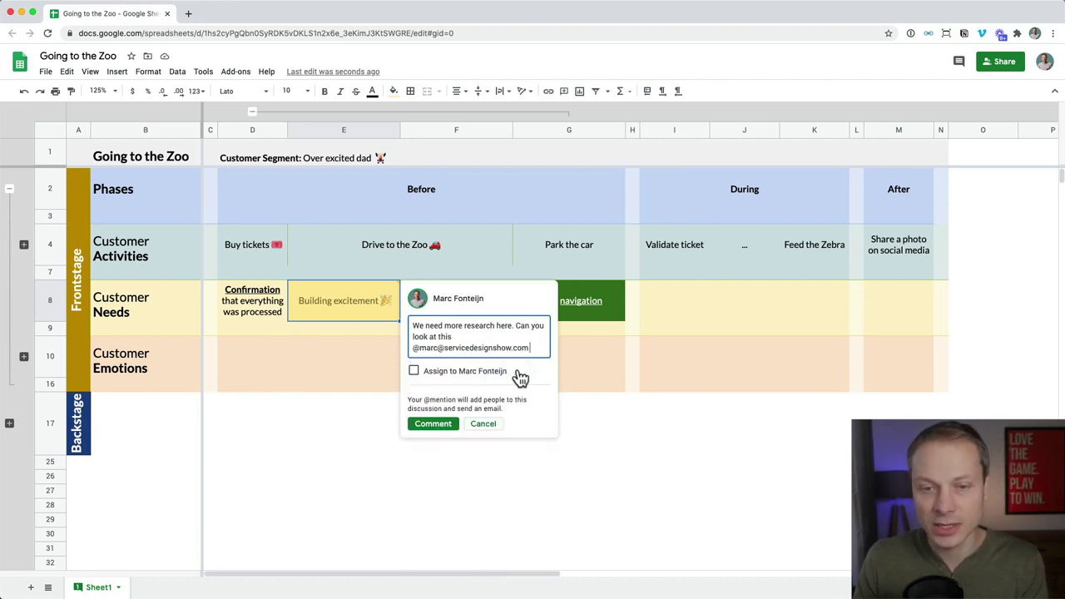
{"action": "left_click", "coordinate": [415, 372]}
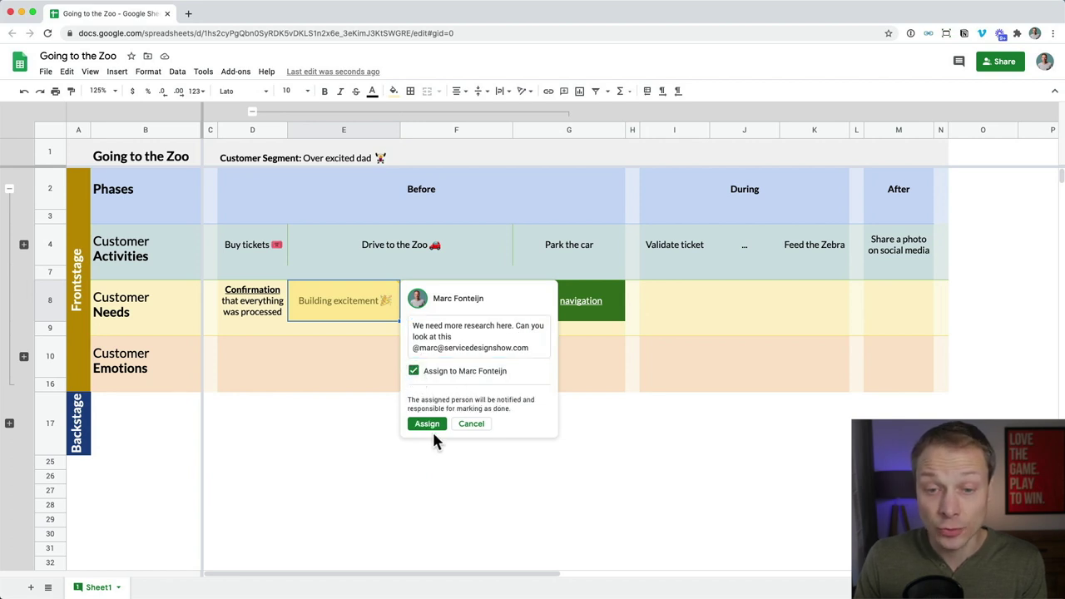
{"action": "left_click", "coordinate": [428, 424]}
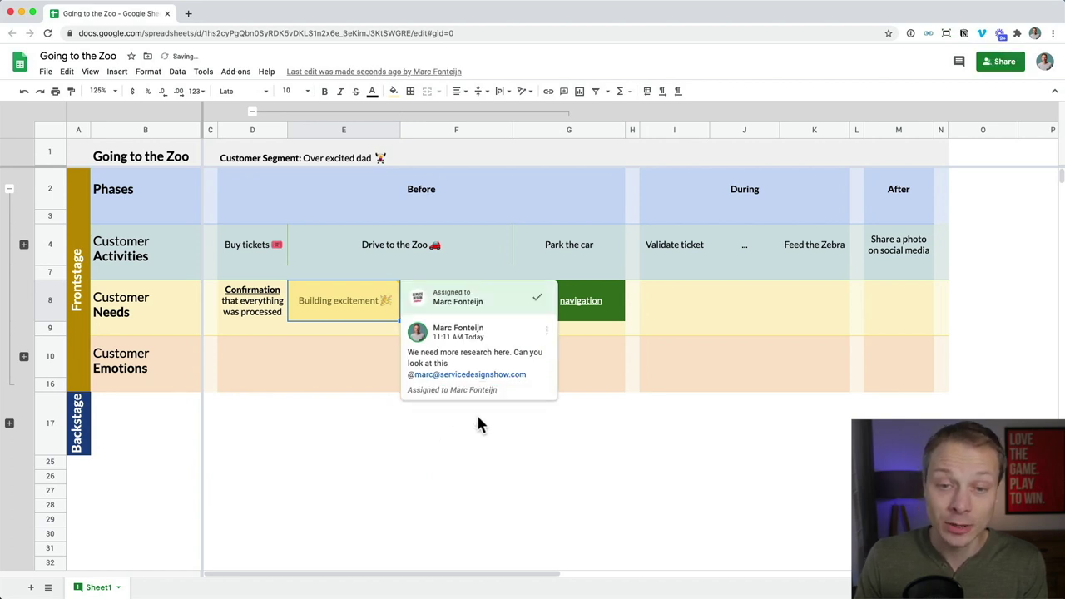
{"action": "left_click", "coordinate": [358, 306]}
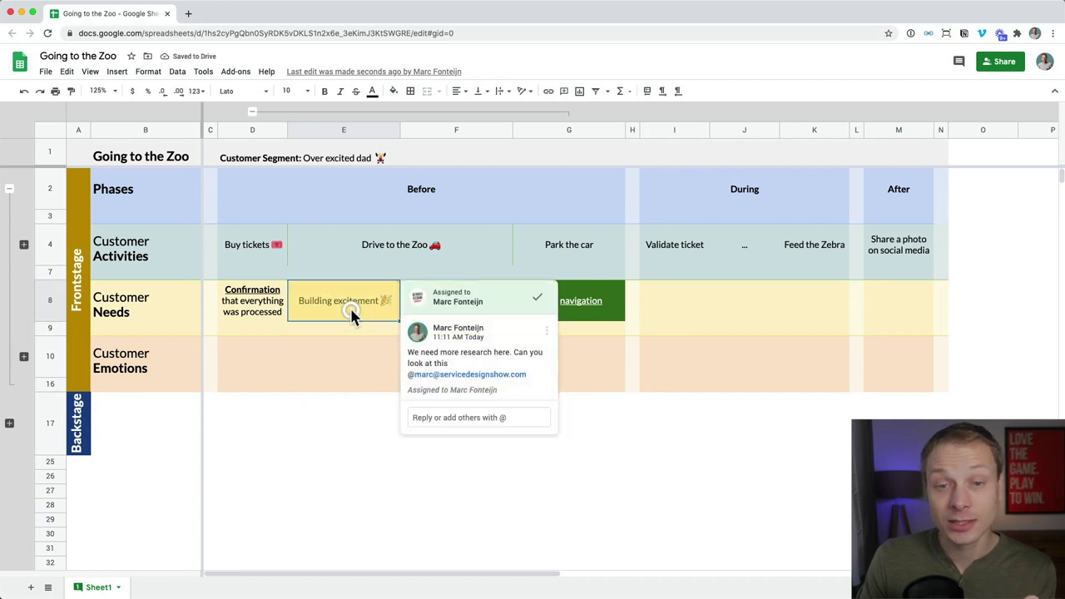
Post a 'This is great!' comment on column G
{"action": "left_click", "coordinate": [349, 428]}
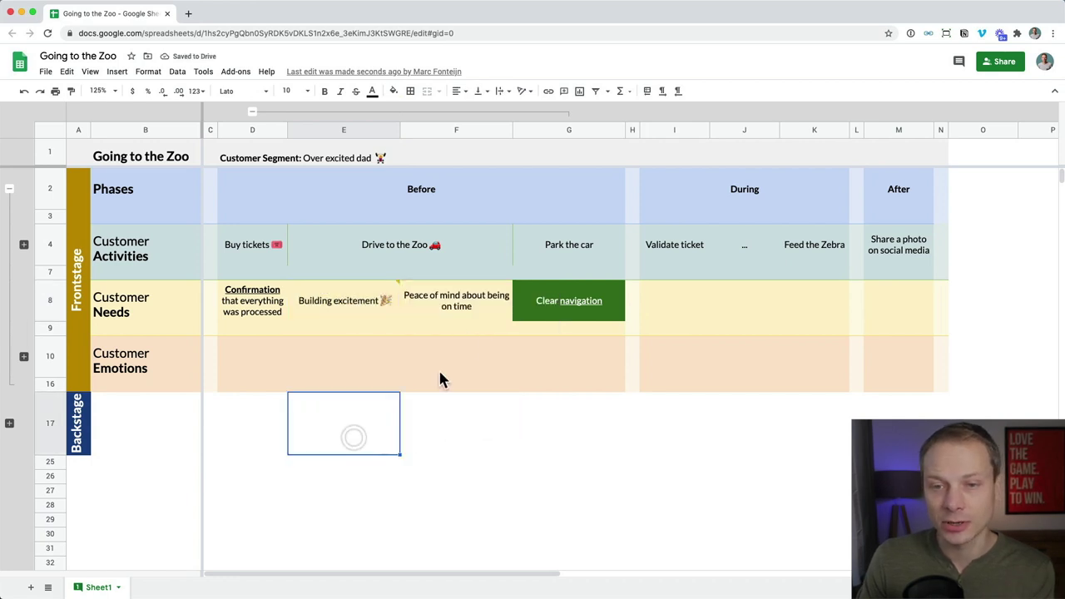
{"action": "left_click", "coordinate": [339, 462]}
{"action": "left_click", "coordinate": [571, 130]}
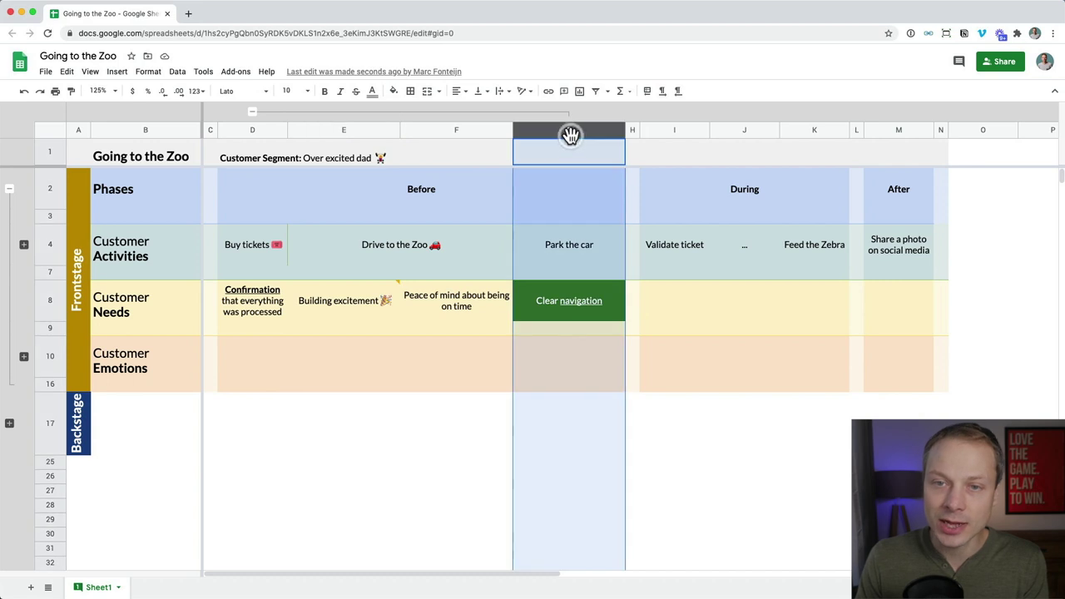
{"action": "right_click", "coordinate": [570, 131]}
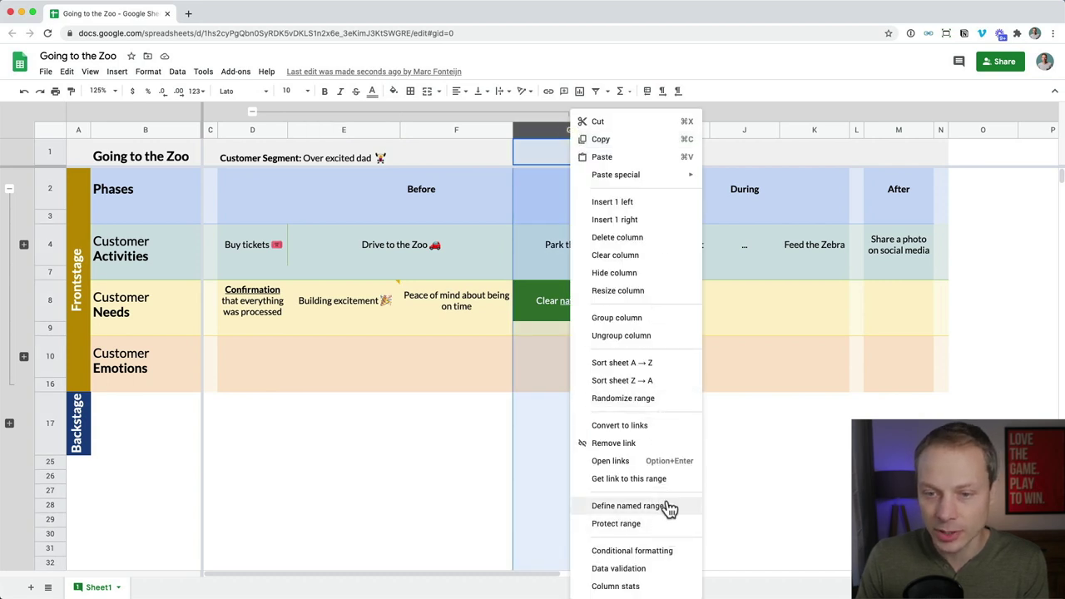
{"action": "left_click", "coordinate": [729, 520]}
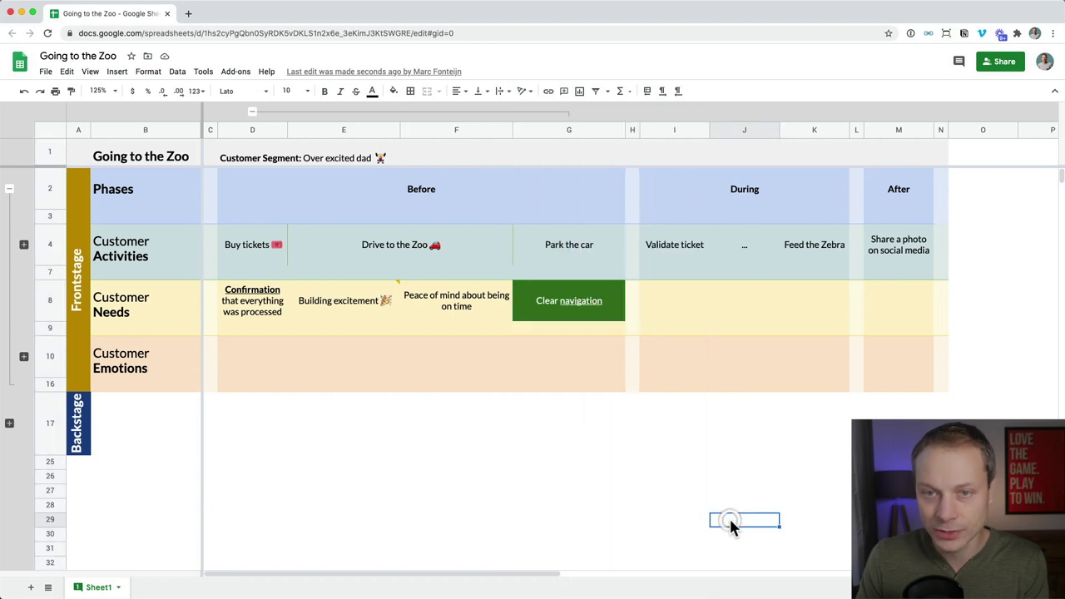
{"action": "left_click", "coordinate": [583, 130]}
{"action": "left_click", "coordinate": [564, 93]}
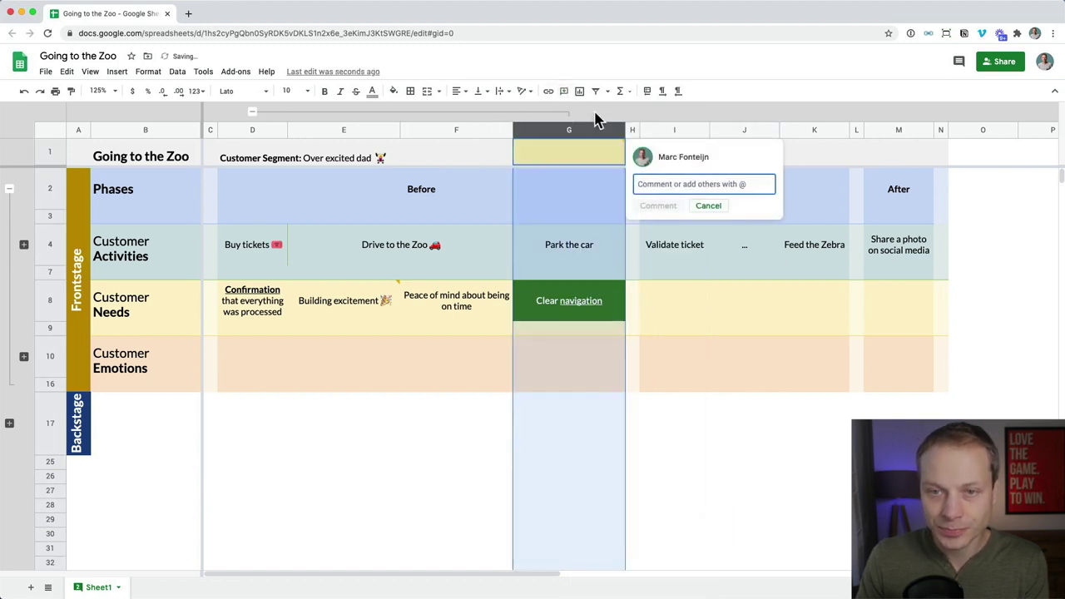
{"action": "type", "text": "This is great"}
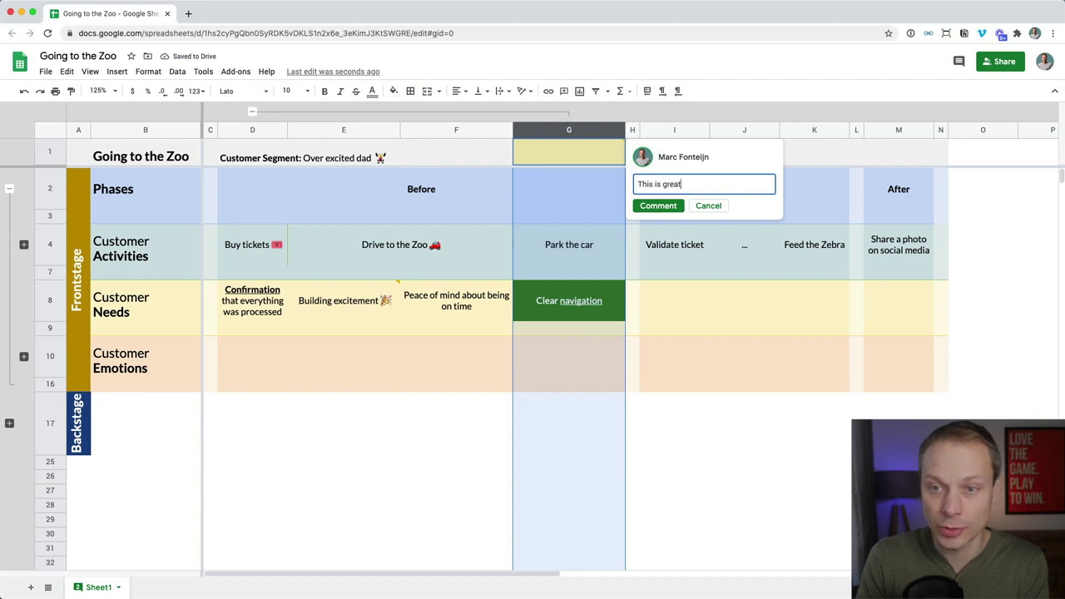
{"action": "key", "text": "ctrl+Return"}
{"action": "left_click", "coordinate": [517, 330]}
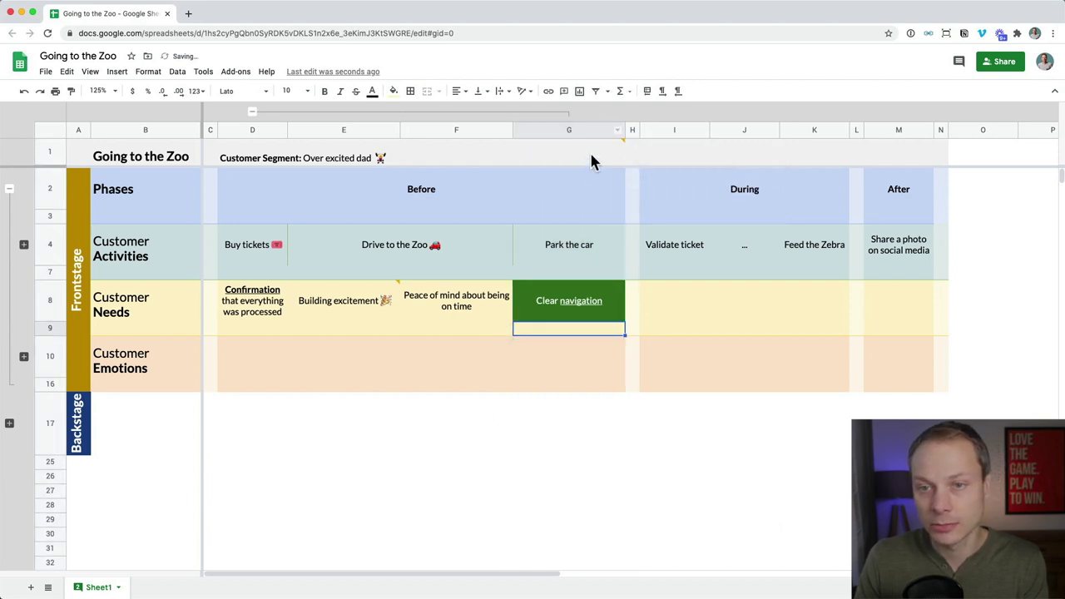
Post a 'Perfect!' comment on the Park the car cells G4:G16
{"action": "left_click", "coordinate": [584, 192]}
{"action": "left_click_drag", "start_coordinate": [584, 158], "coordinate": [577, 385]}
{"action": "left_click", "coordinate": [577, 385]}
{"action": "left_click_drag", "start_coordinate": [593, 193], "coordinate": [591, 325]}
{"action": "left_click", "coordinate": [600, 328]}
{"action": "left_click_drag", "start_coordinate": [589, 384], "coordinate": [587, 252]}
{"action": "right_click", "coordinate": [587, 252]}
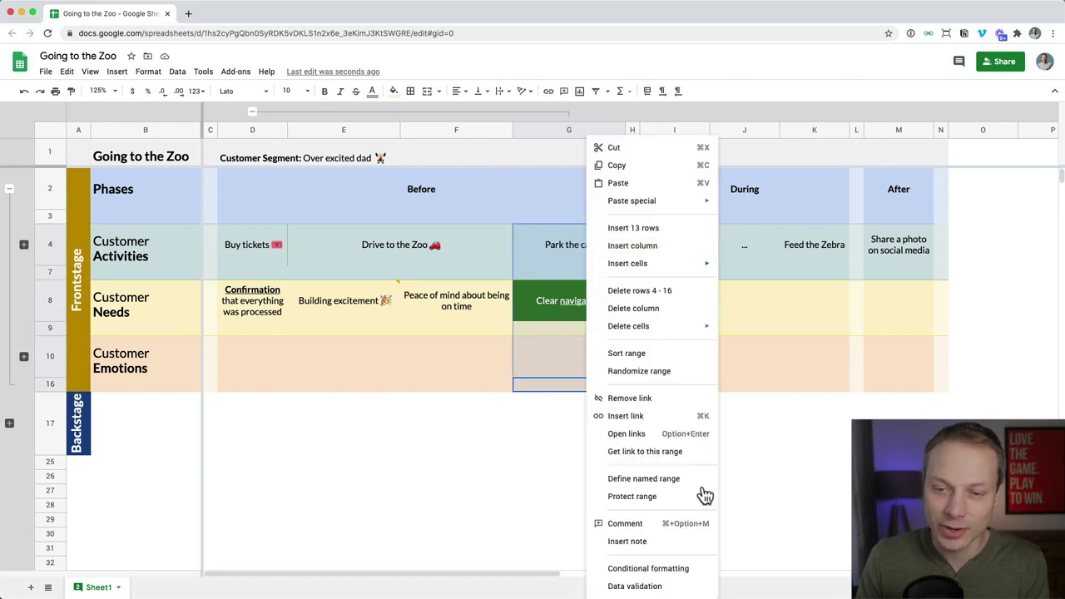
{"action": "left_click", "coordinate": [681, 523]}
{"action": "type", "text": "Perfect!"}
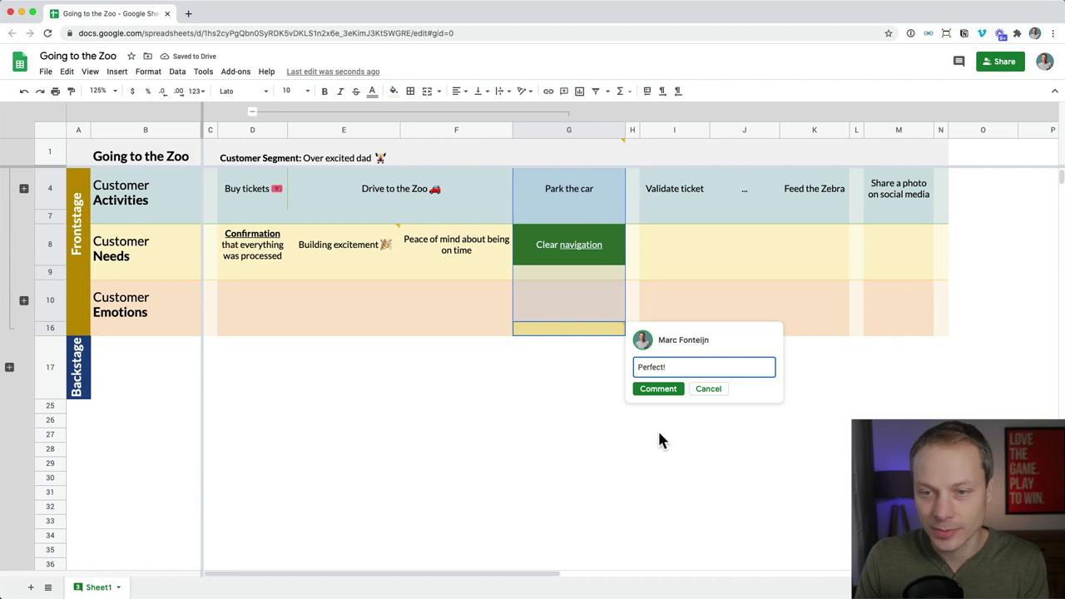
{"action": "left_click", "coordinate": [661, 397]}
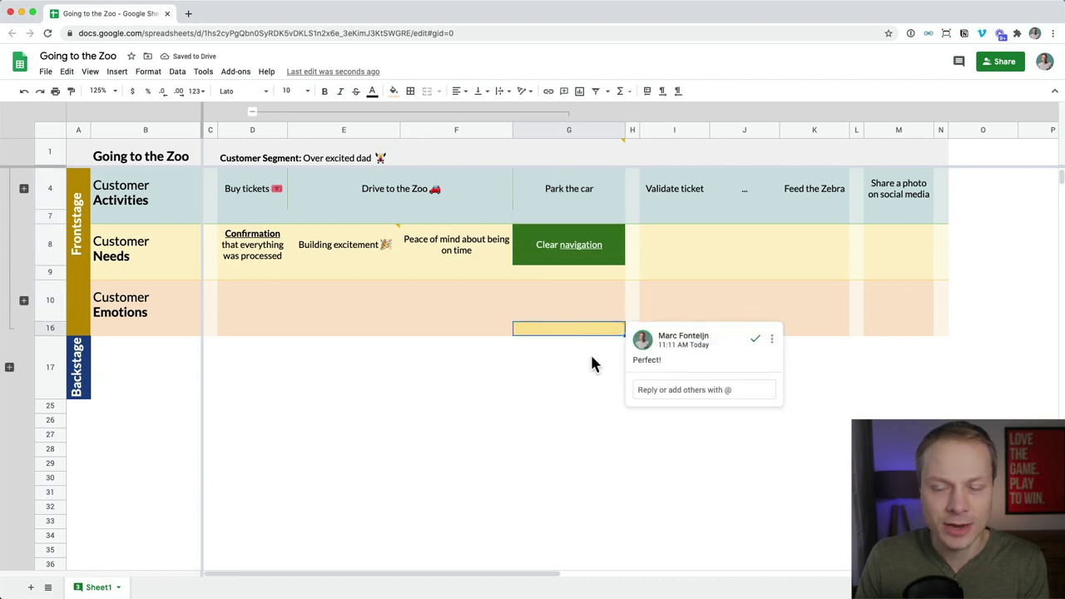
{"action": "key", "text": "alt+shift+Down"}
Start and discard empty comments on the activity cells and on range J8:K16
{"action": "left_click", "coordinate": [568, 214]}
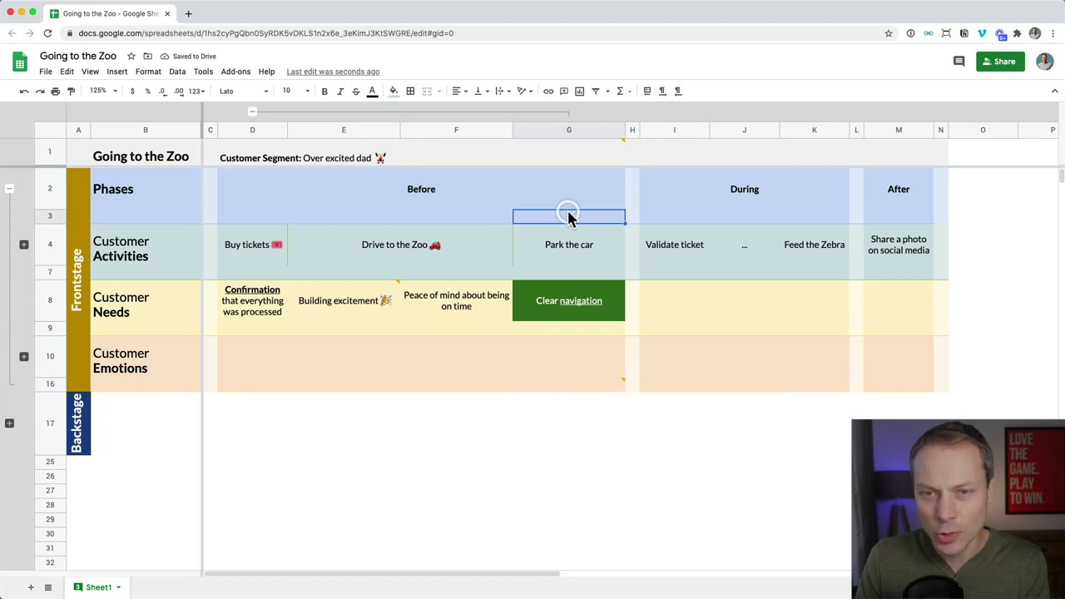
{"action": "left_click_drag", "start_coordinate": [569, 234], "coordinate": [466, 244]}
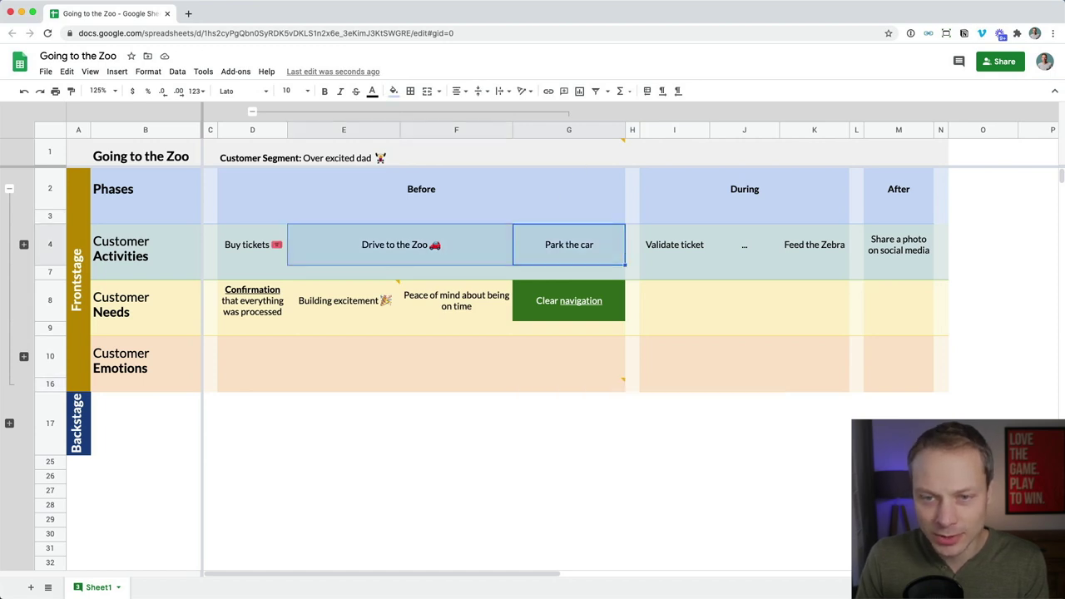
{"action": "left_click", "coordinate": [562, 93]}
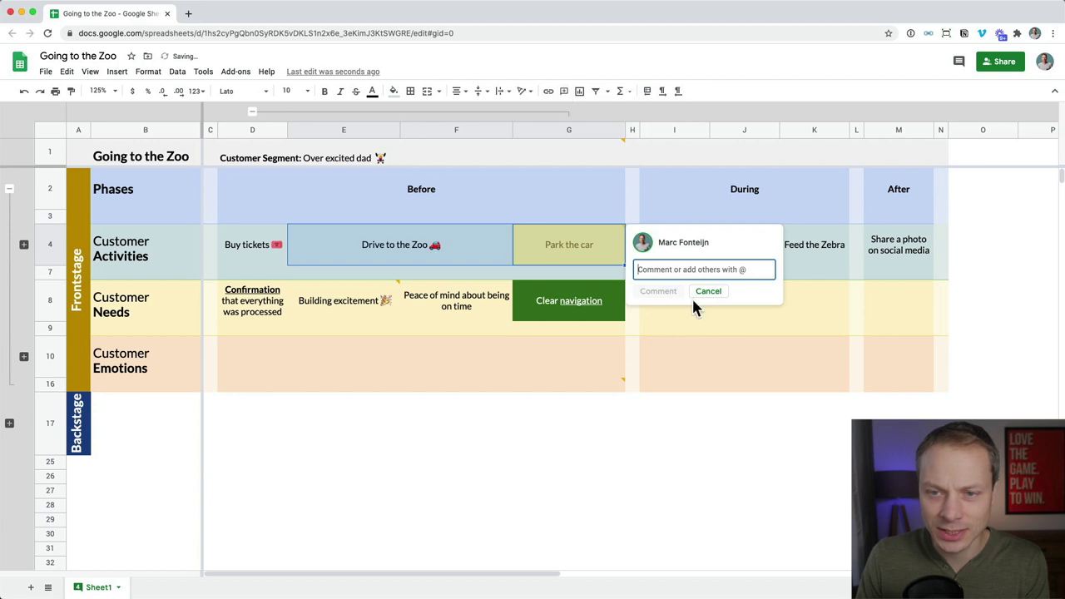
{"action": "left_click", "coordinate": [705, 293]}
{"action": "left_click", "coordinate": [367, 274]}
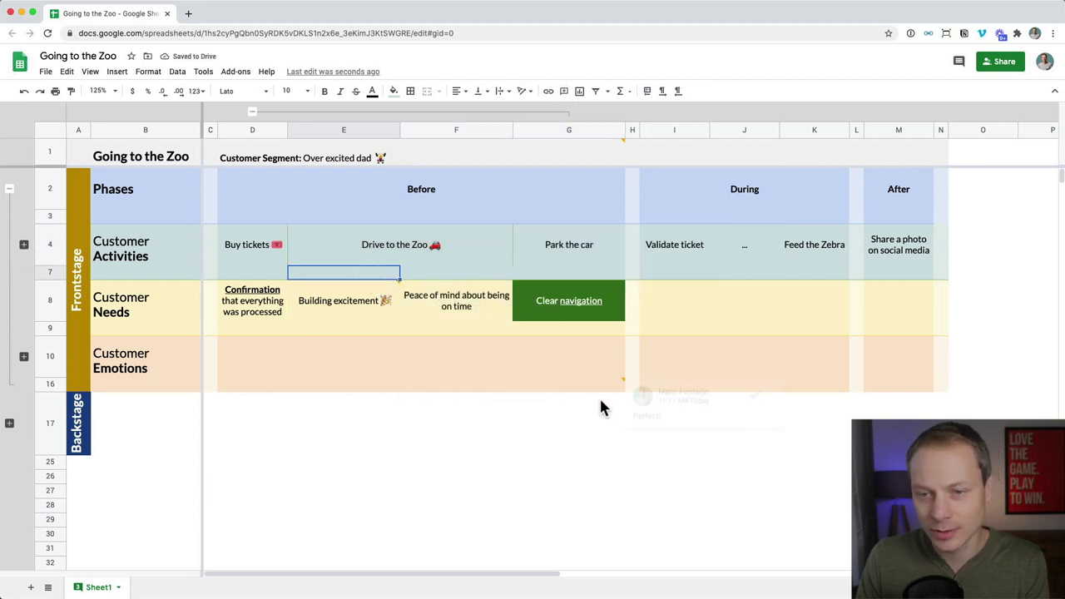
{"action": "left_click", "coordinate": [607, 386]}
{"action": "left_click", "coordinate": [717, 298]}
{"action": "left_click_drag", "start_coordinate": [718, 297], "coordinate": [813, 381]}
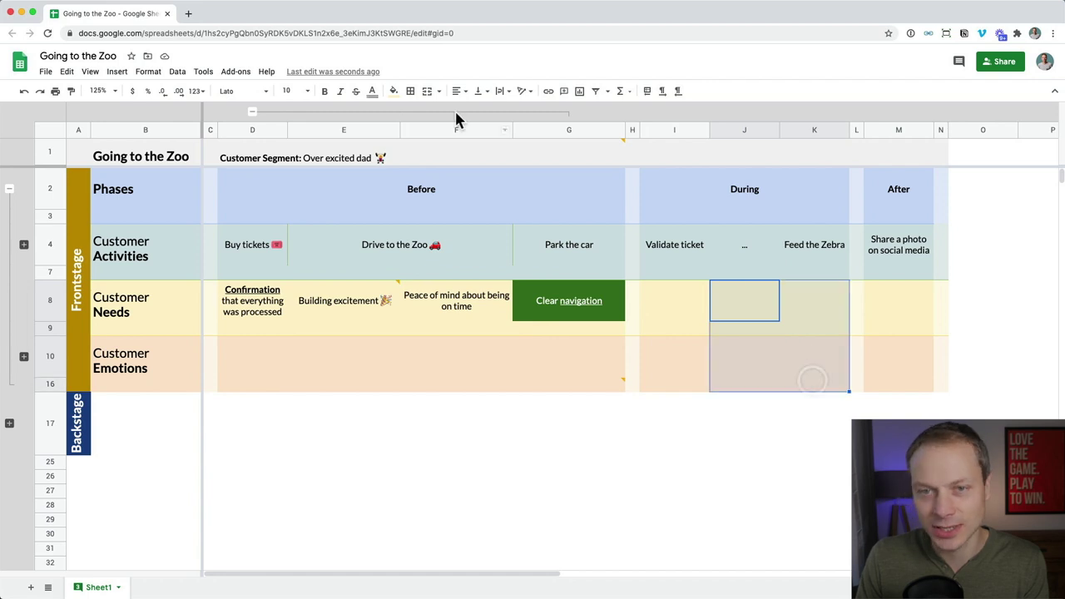
{"action": "left_click", "coordinate": [571, 93]}
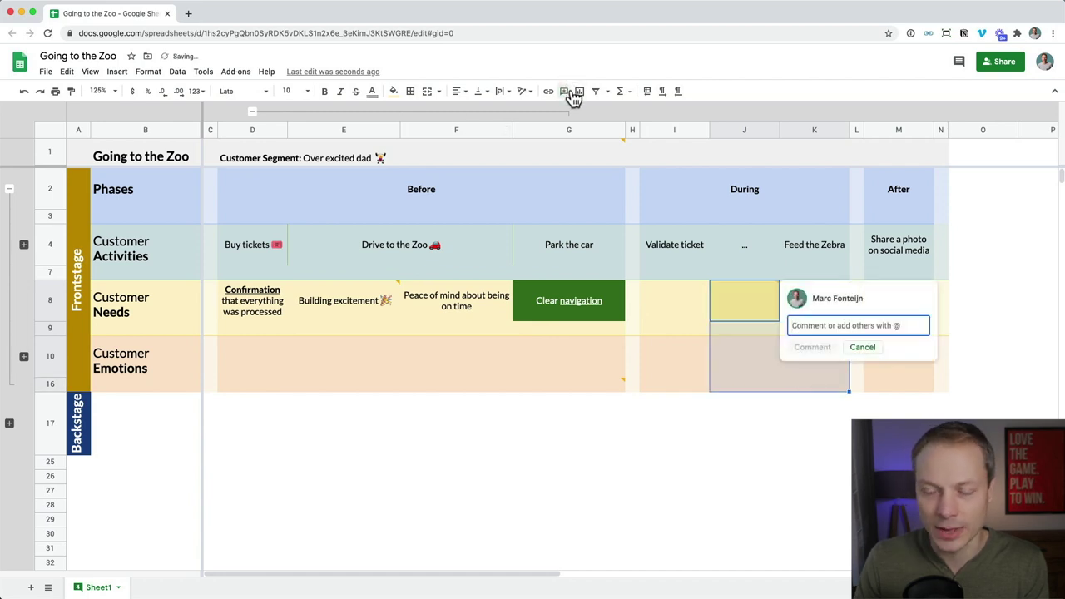
{"action": "key", "text": "Escape"}
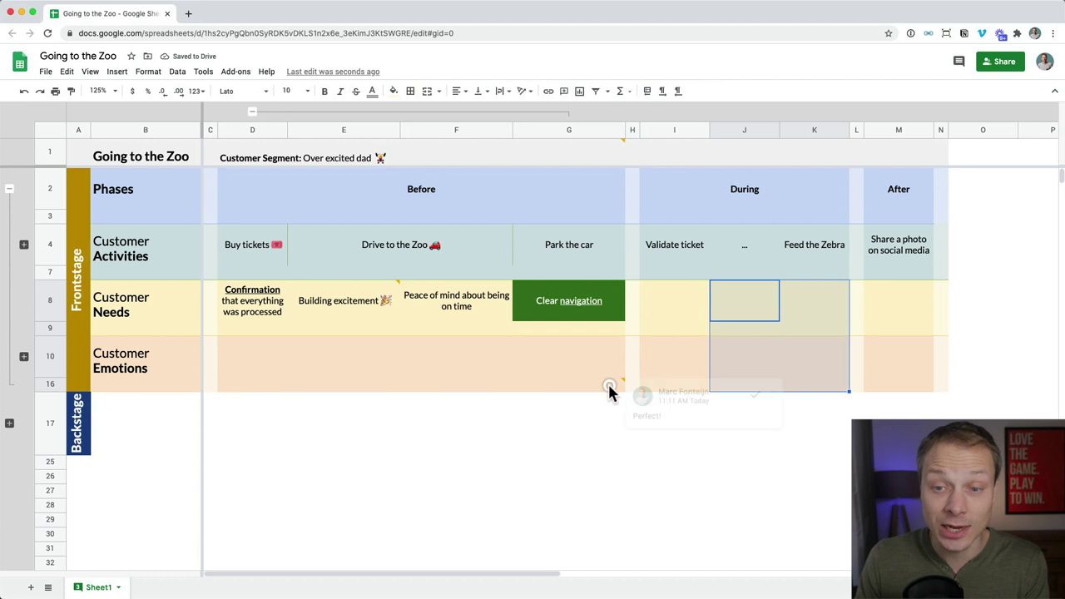
Resolve the 'Perfect!' and 'This is great!' comments, keeping the assigned comment on E8
{"action": "left_click", "coordinate": [608, 388]}
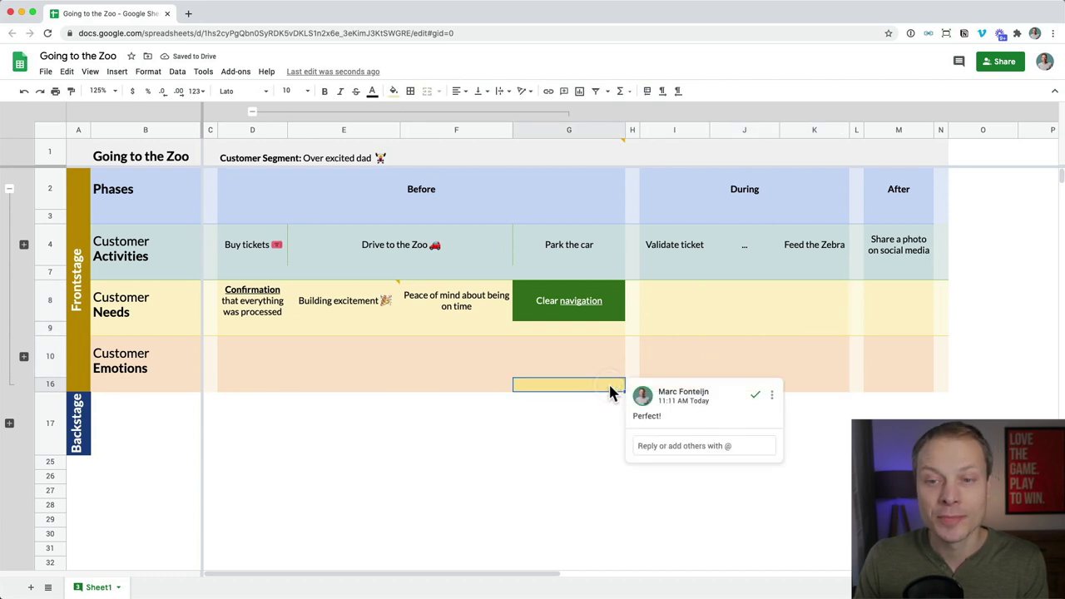
{"action": "left_click", "coordinate": [762, 394]}
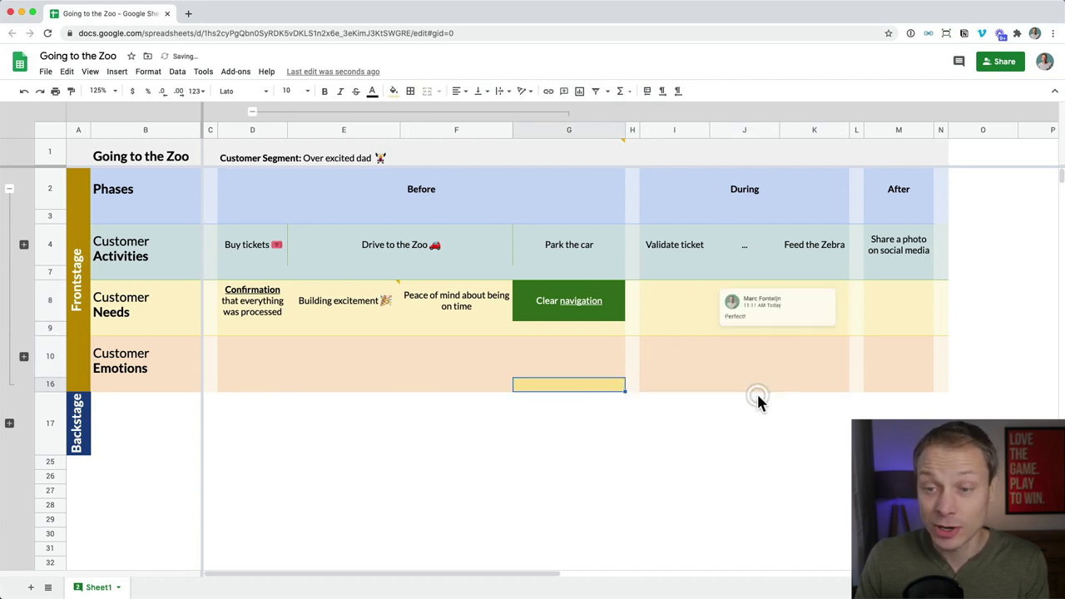
{"action": "left_click", "coordinate": [609, 156]}
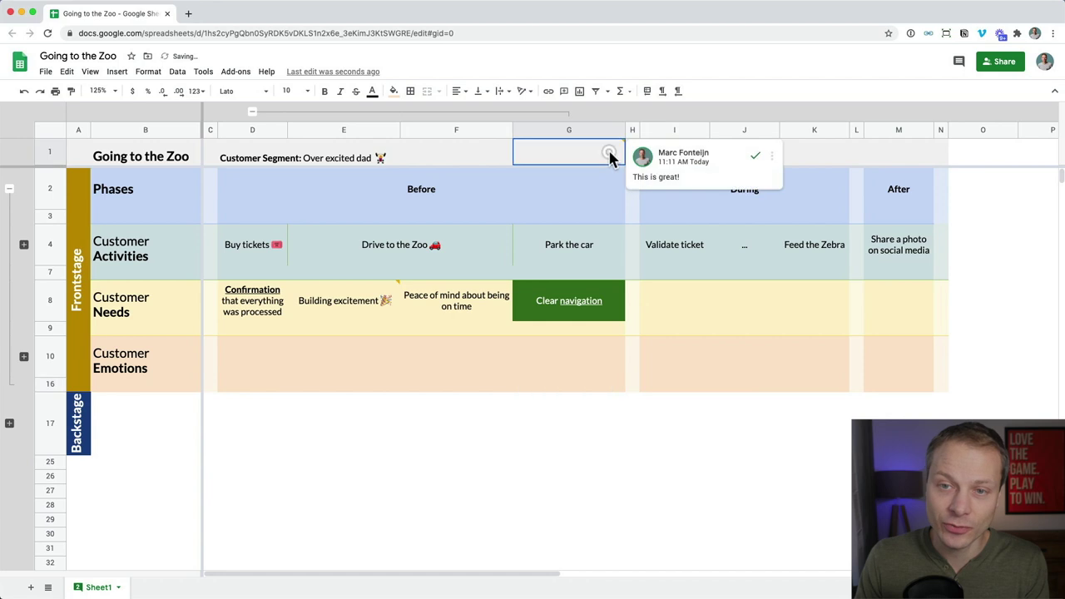
{"action": "left_click", "coordinate": [752, 160]}
{"action": "left_click", "coordinate": [357, 300]}
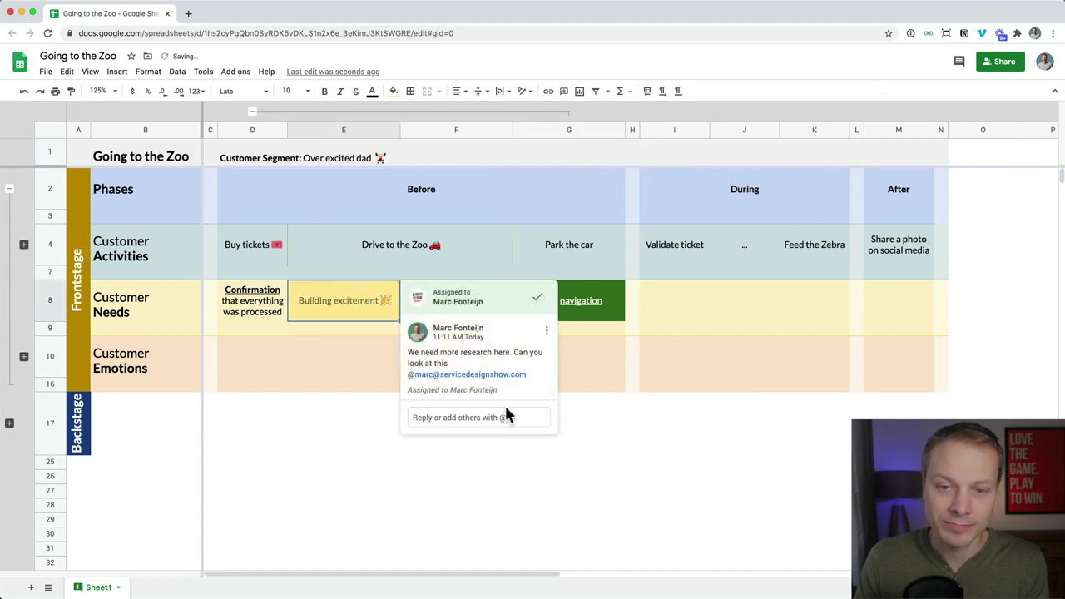
{"action": "left_click", "coordinate": [471, 475]}
{"action": "left_click", "coordinate": [347, 296]}
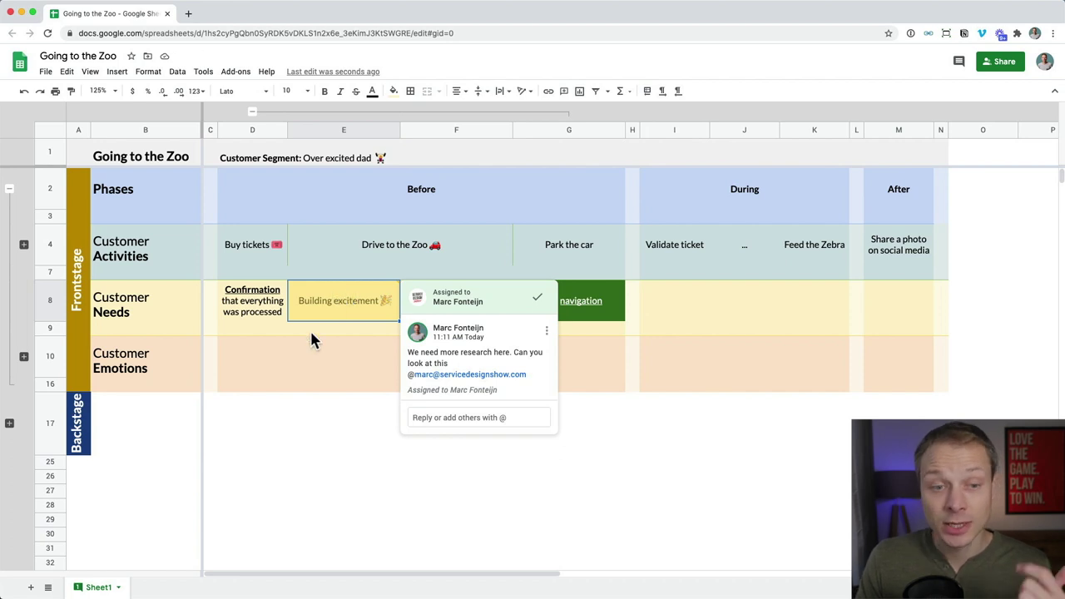
{"action": "left_click", "coordinate": [308, 360]}
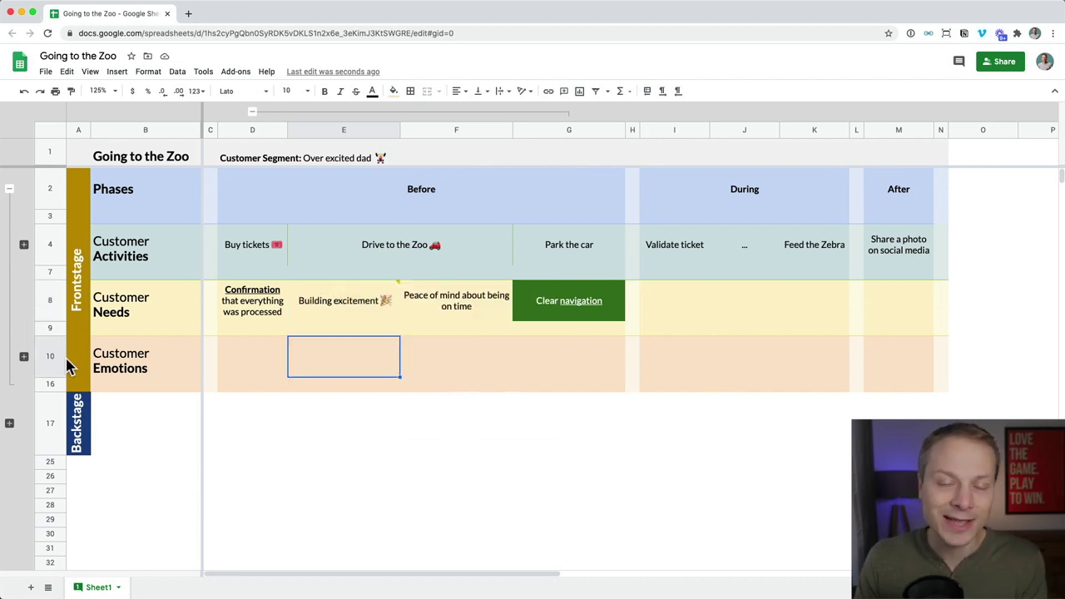
Expand the Customer Emotions rows and comment 'We found that people hate X' on red emotion cell G14
{"action": "left_click", "coordinate": [24, 356]}
{"action": "scroll", "coordinate": [349, 333], "scroll_direction": "down", "scroll_amount": 1}
{"action": "left_click", "coordinate": [352, 357]}
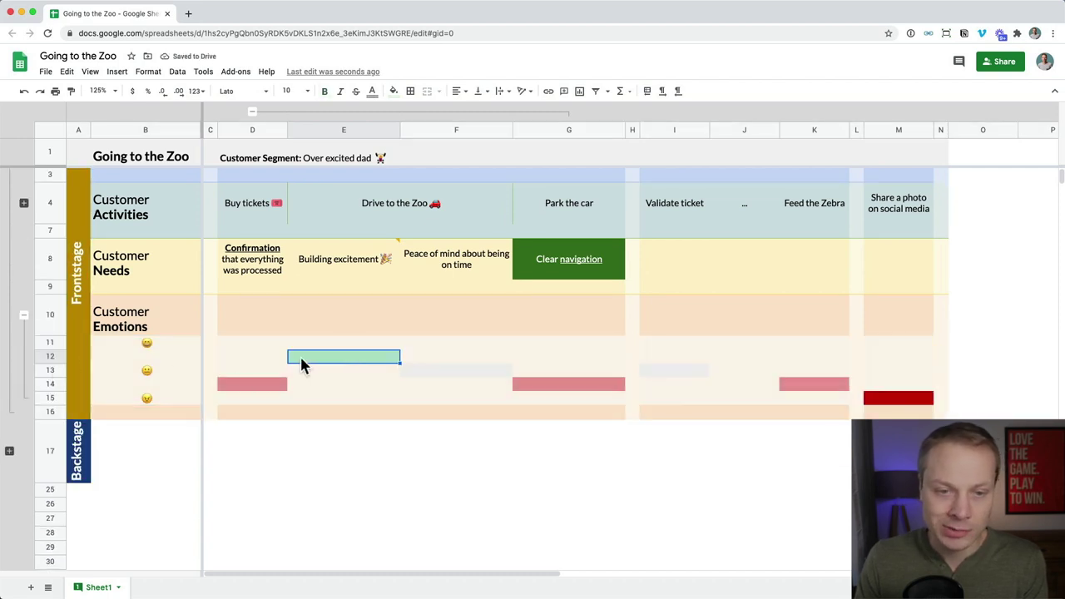
{"action": "left_click", "coordinate": [278, 385]}
{"action": "left_click", "coordinate": [597, 388]}
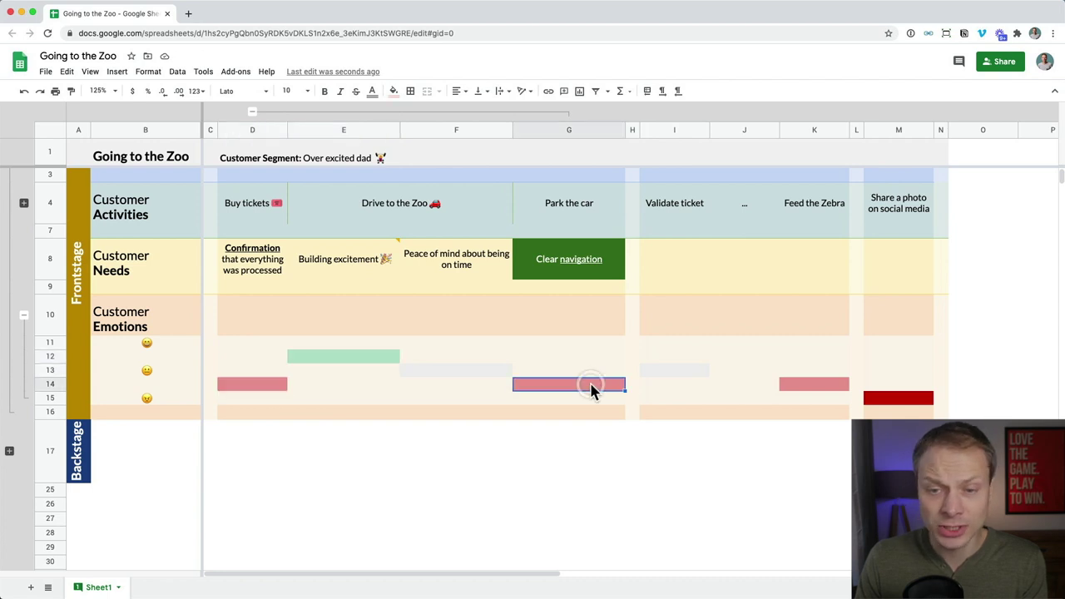
{"action": "left_click", "coordinate": [564, 91]}
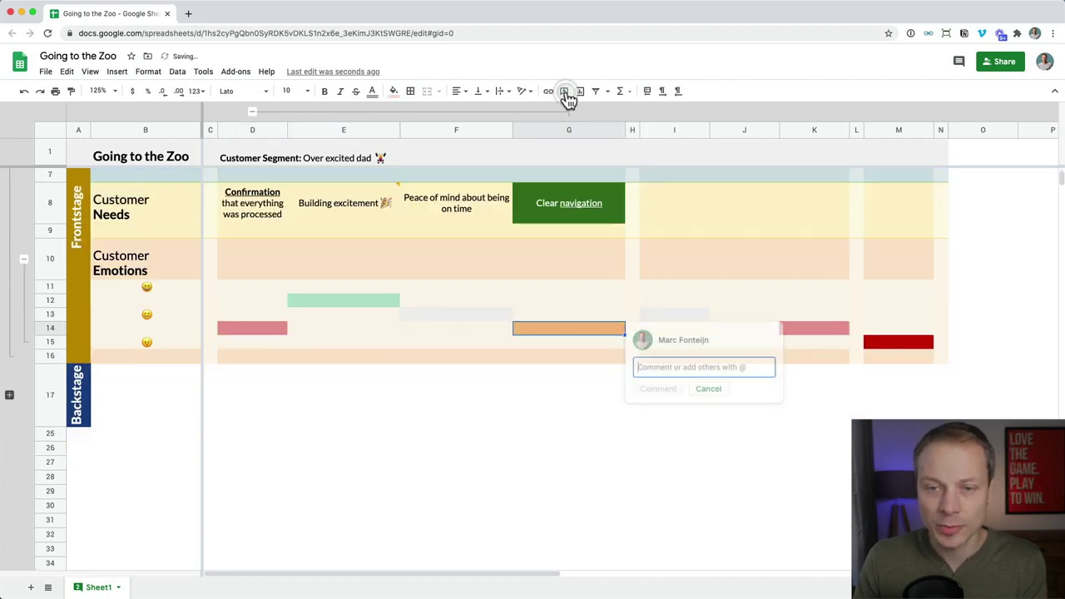
{"action": "type", "text": "We found that peo"}
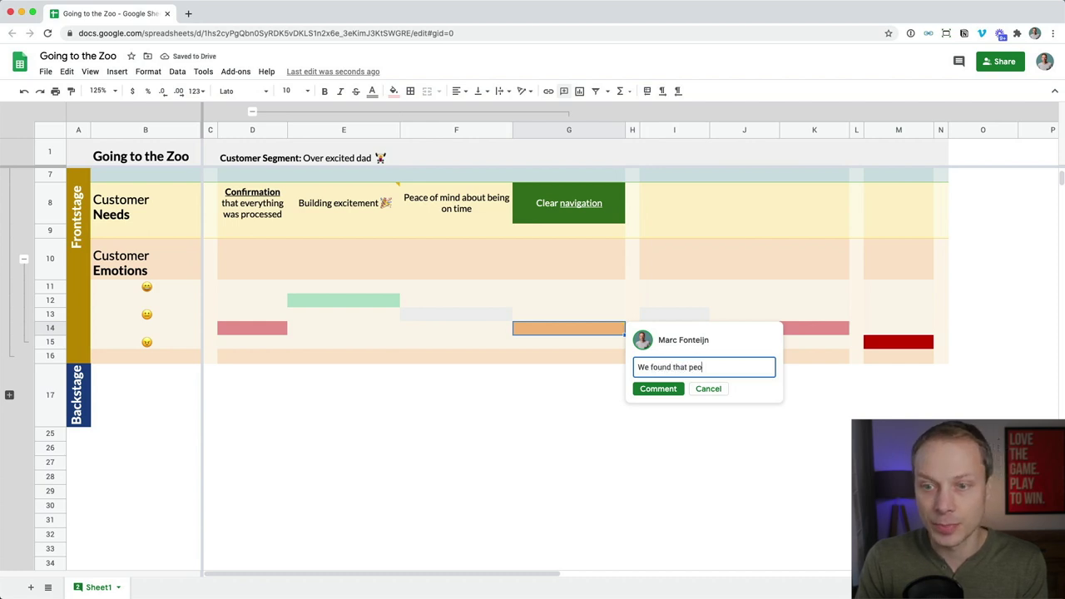
{"action": "type", "text": "ple hate X..."}
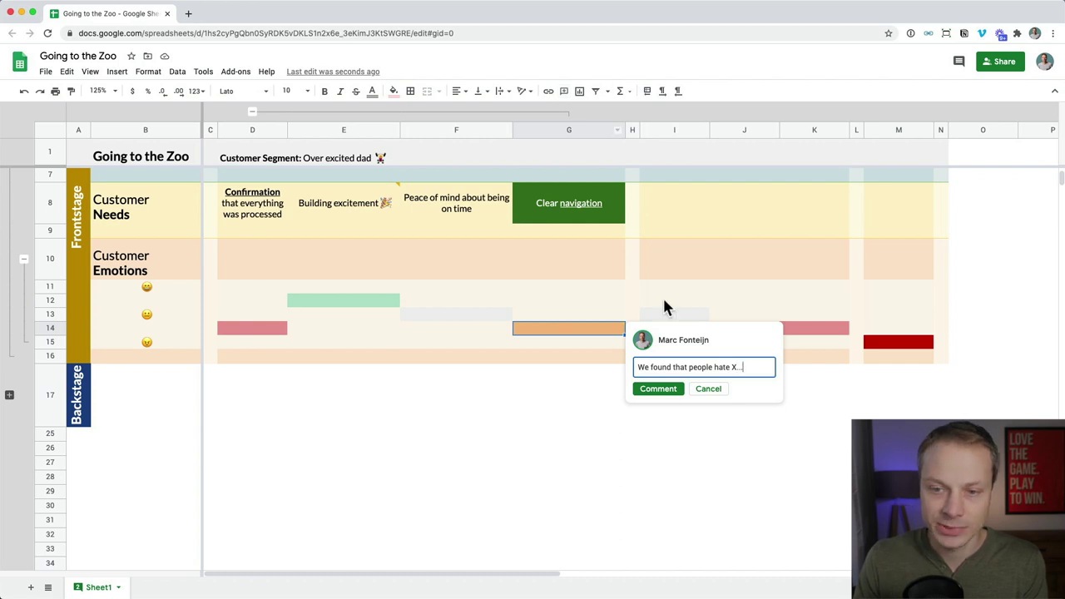
{"action": "left_click", "coordinate": [661, 389]}
{"action": "left_click", "coordinate": [539, 388]}
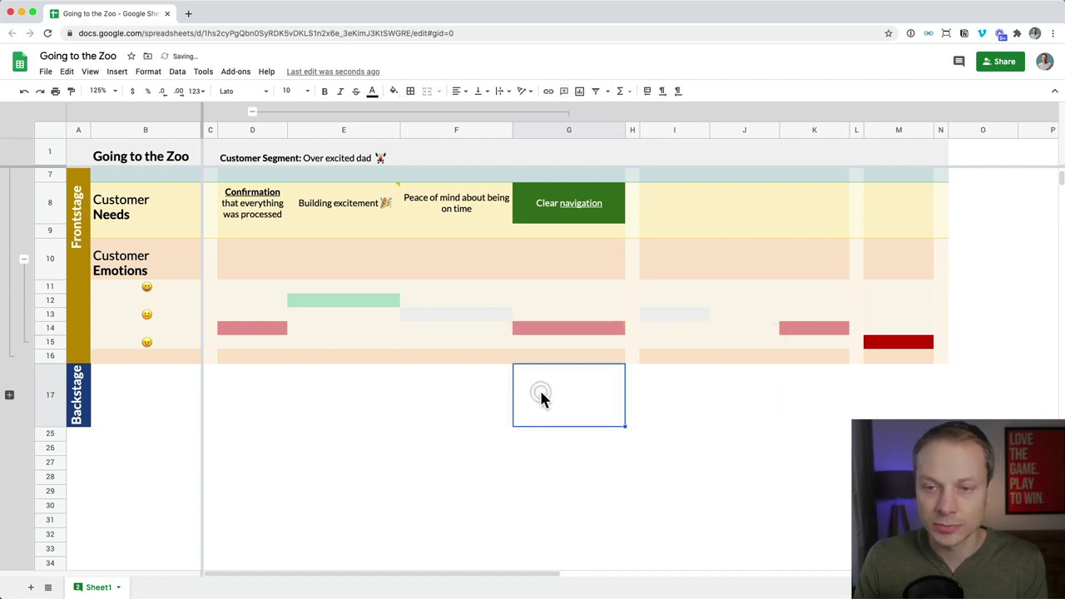
{"action": "left_click", "coordinate": [549, 330]}
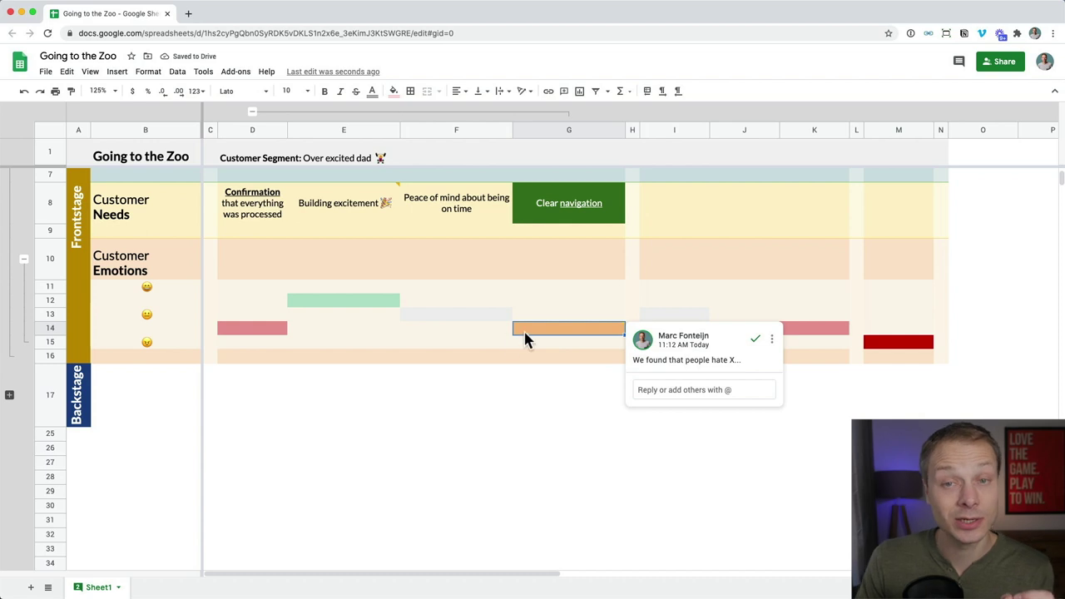
{"action": "left_click", "coordinate": [497, 359]}
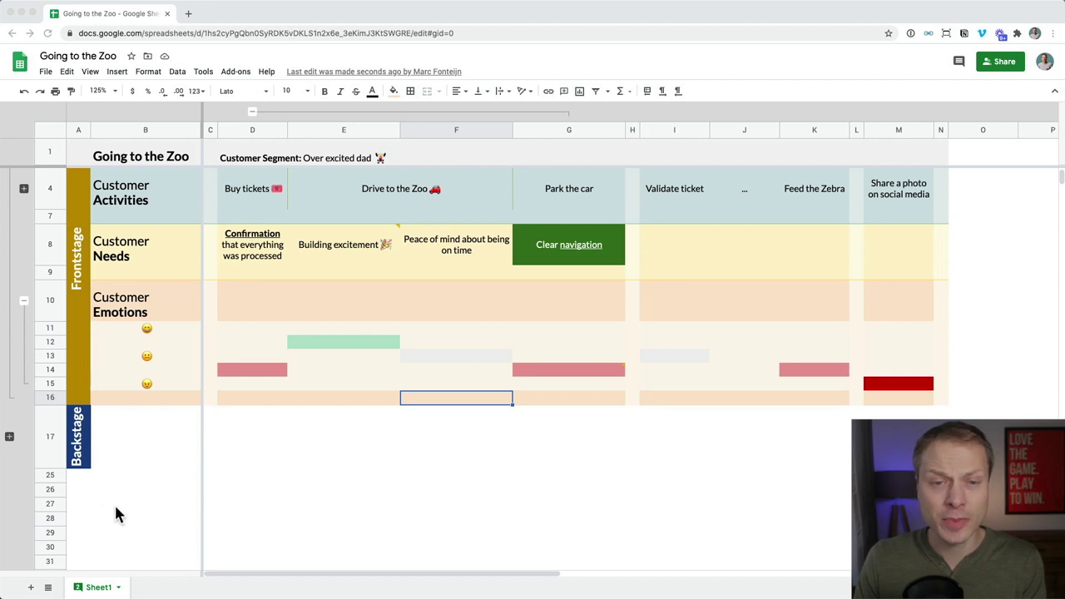
Re-collapse the row 4 and row 10 detail groups so only section headings show
{"action": "scroll", "coordinate": [227, 487], "scroll_direction": "up", "scroll_amount": 2}
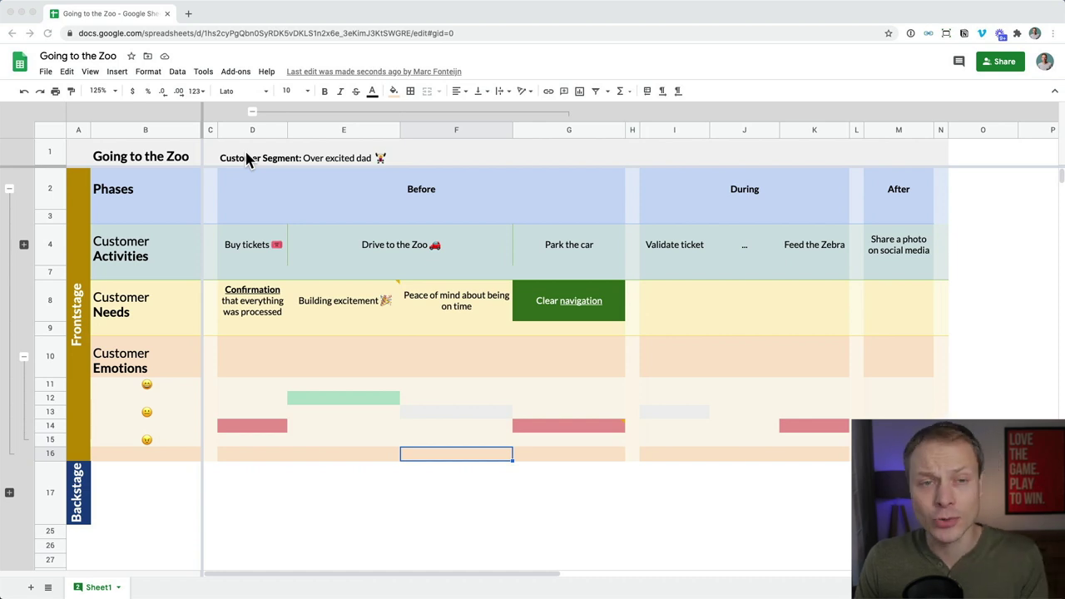
{"action": "left_click", "coordinate": [23, 245]}
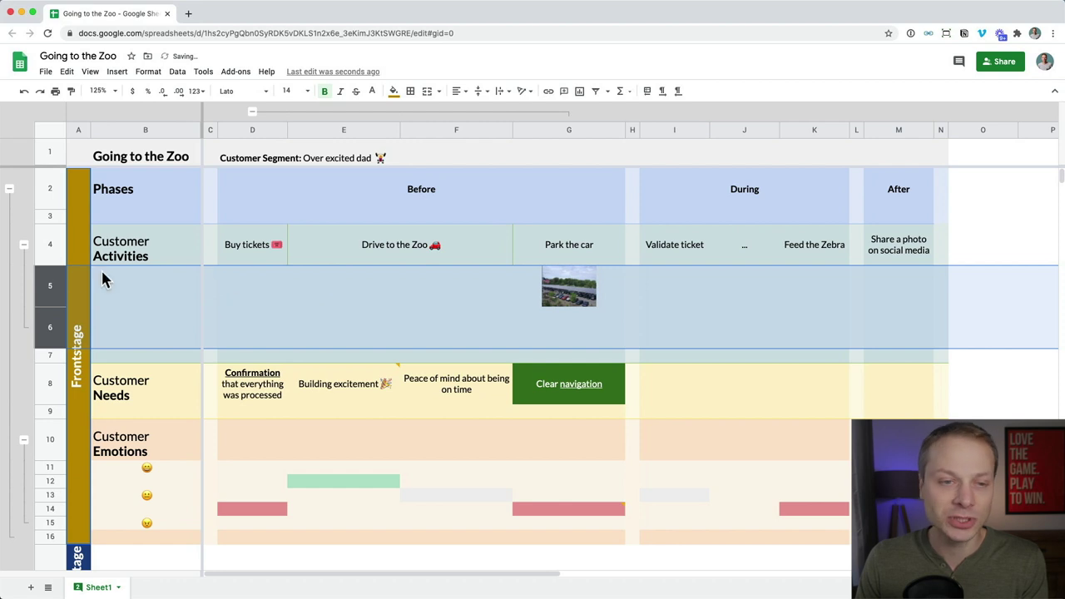
{"action": "left_click", "coordinate": [23, 245]}
{"action": "left_click", "coordinate": [23, 356]}
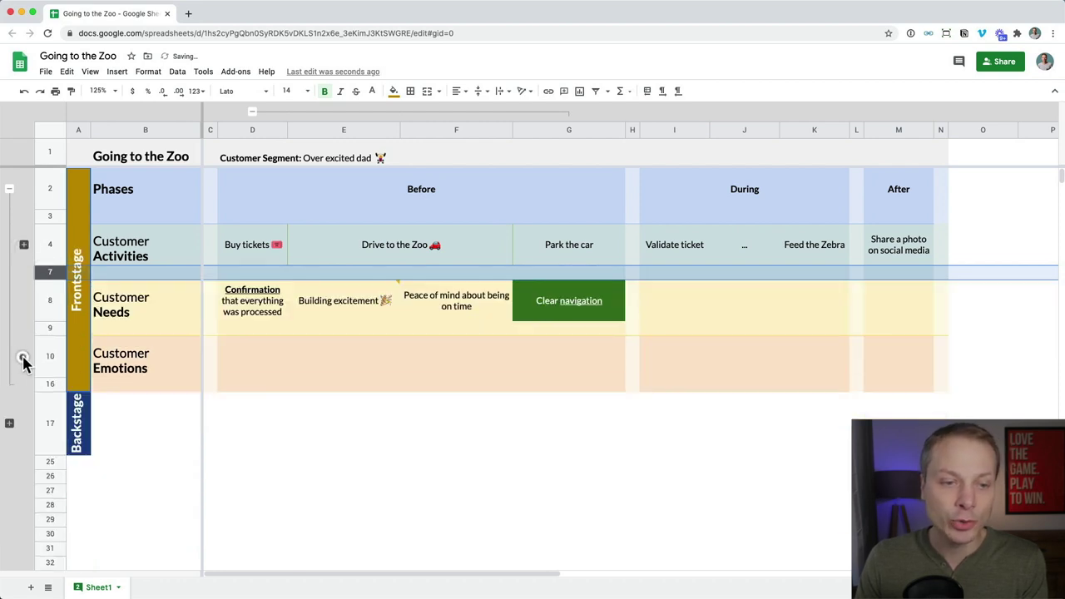
{"action": "left_click", "coordinate": [140, 240]}
{"action": "left_click", "coordinate": [46, 72]}
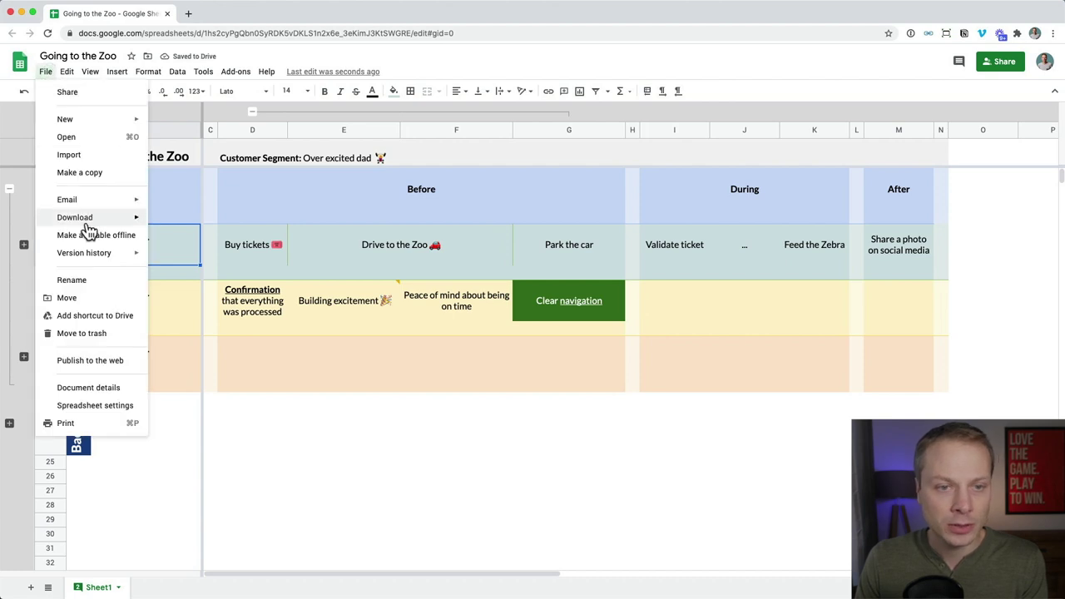
Set up a PDF download on A4 paper with Show notes and Show gridlines unticked, then cancel
{"action": "mouse_move", "coordinate": [88, 228]}
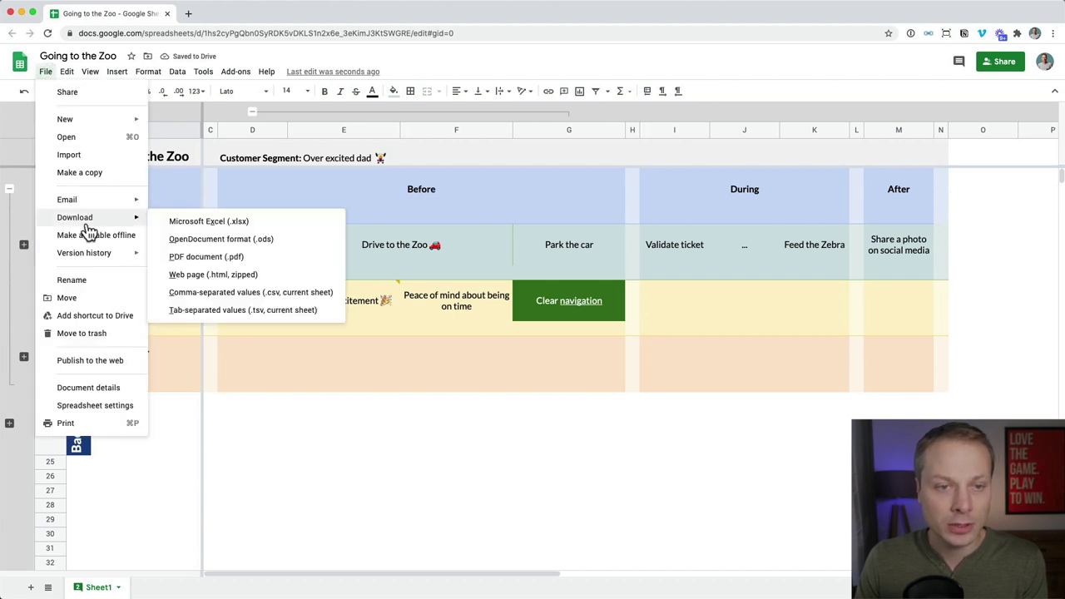
{"action": "left_click", "coordinate": [234, 259]}
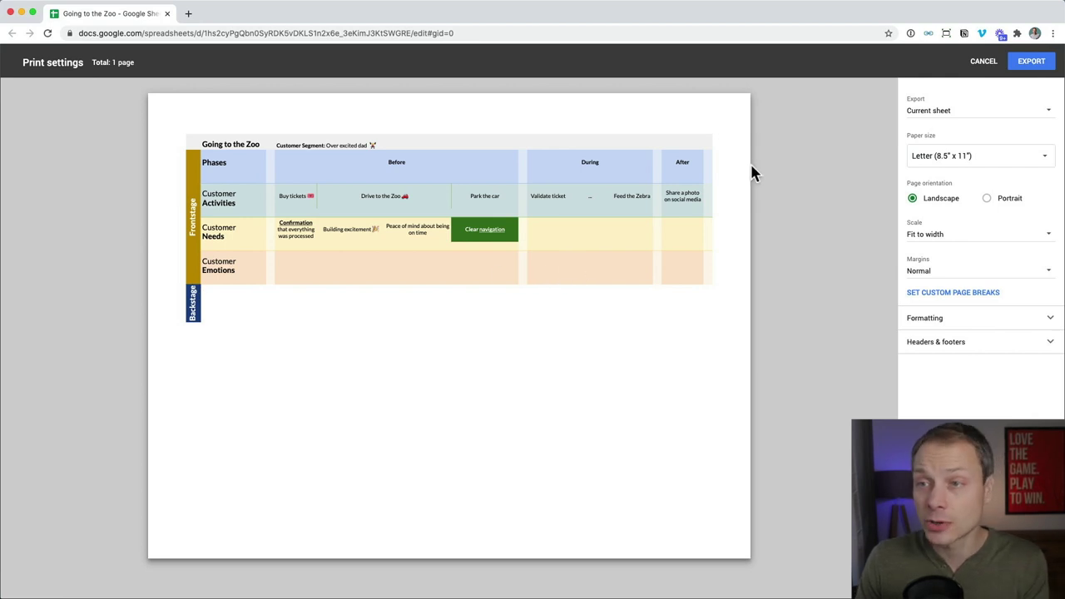
{"action": "left_click", "coordinate": [972, 156]}
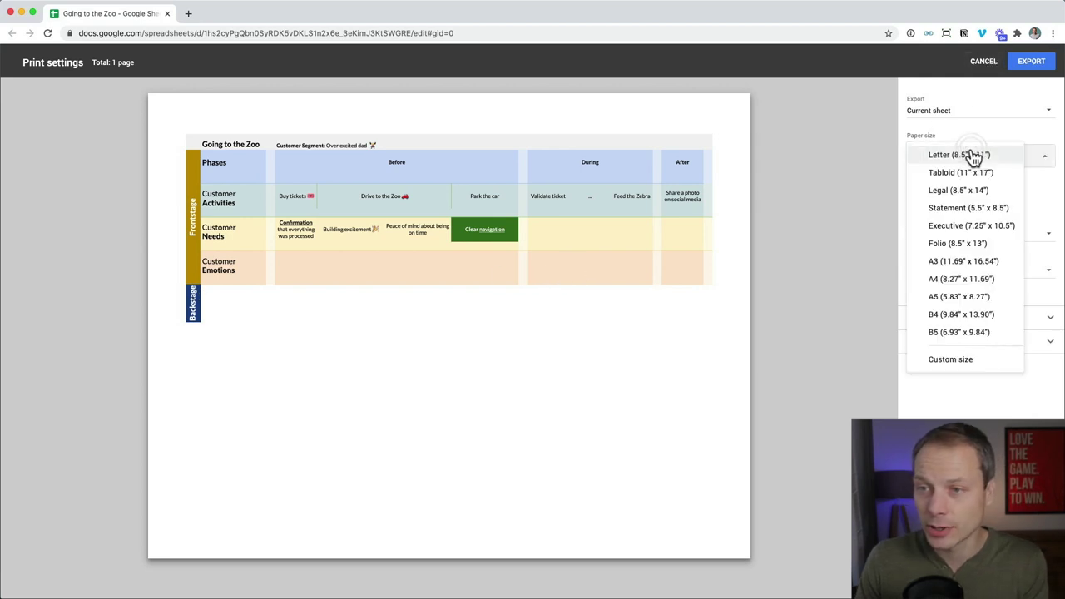
{"action": "left_click", "coordinate": [969, 283]}
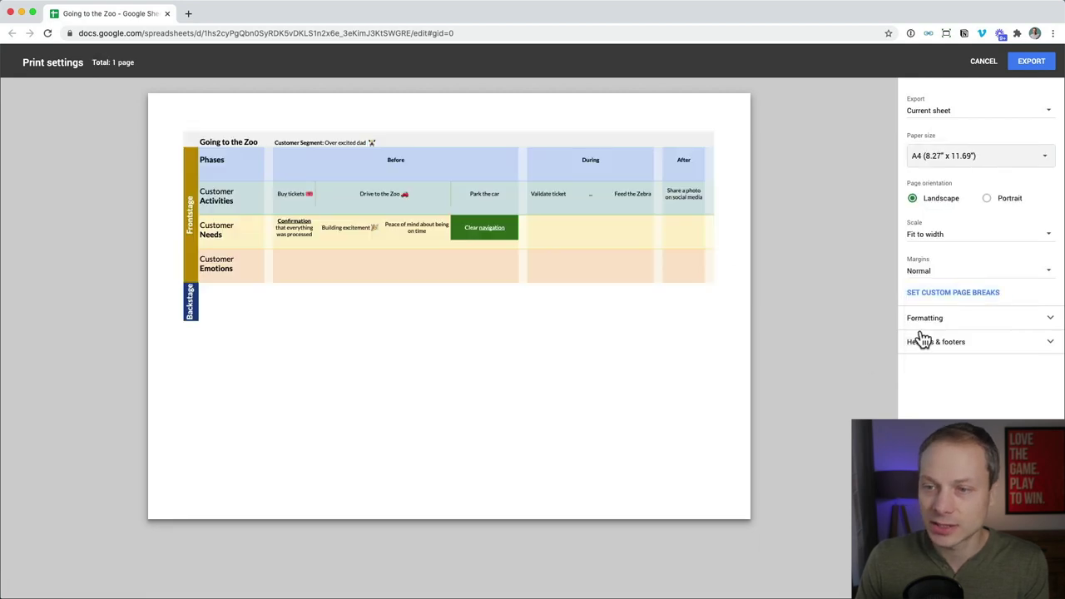
{"action": "left_click", "coordinate": [951, 325]}
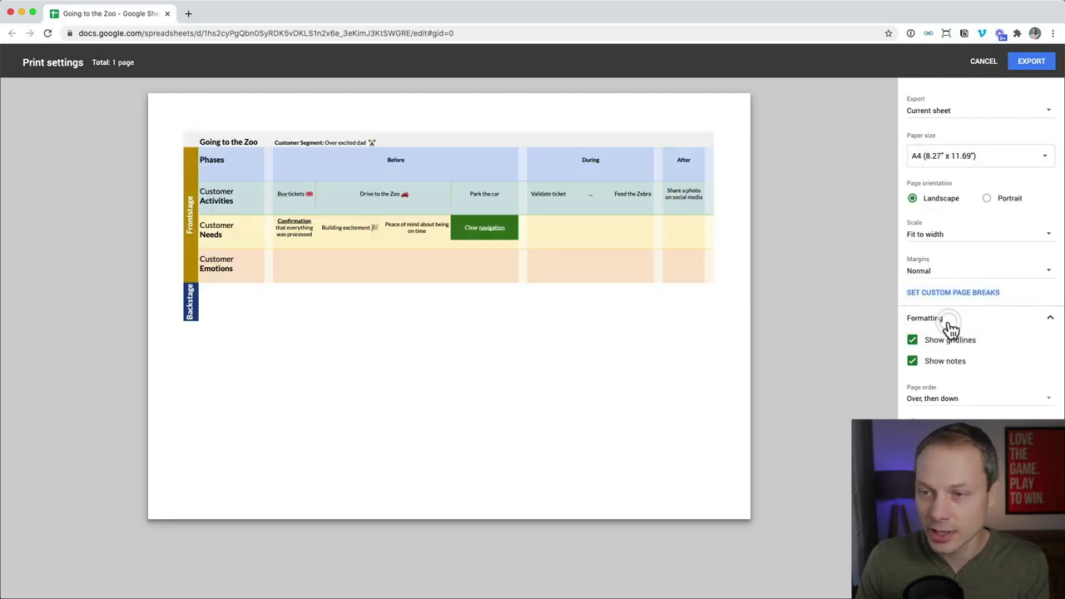
{"action": "left_click", "coordinate": [949, 362]}
{"action": "left_click", "coordinate": [951, 340]}
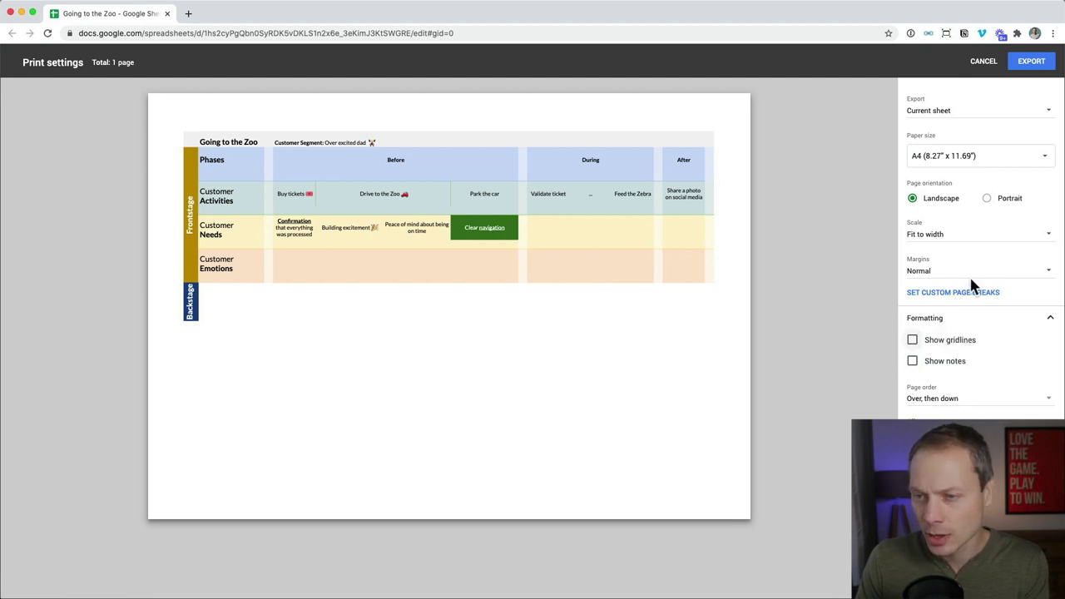
{"action": "left_click", "coordinate": [981, 62]}
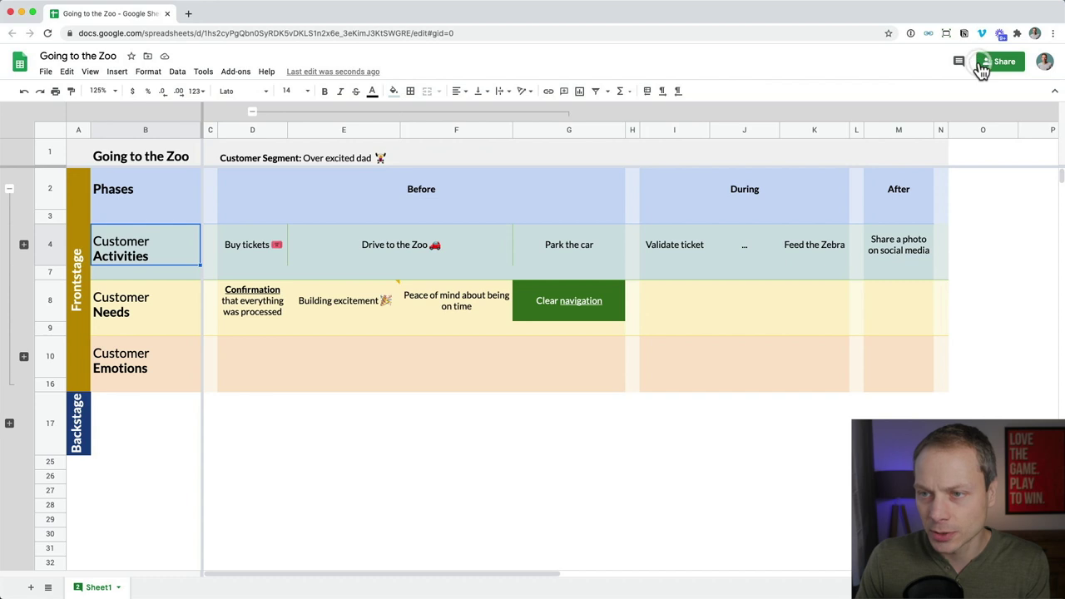
Expand the Customer Emotions group and select rows 10–16
{"action": "left_click", "coordinate": [24, 357]}
{"action": "left_click", "coordinate": [143, 328]}
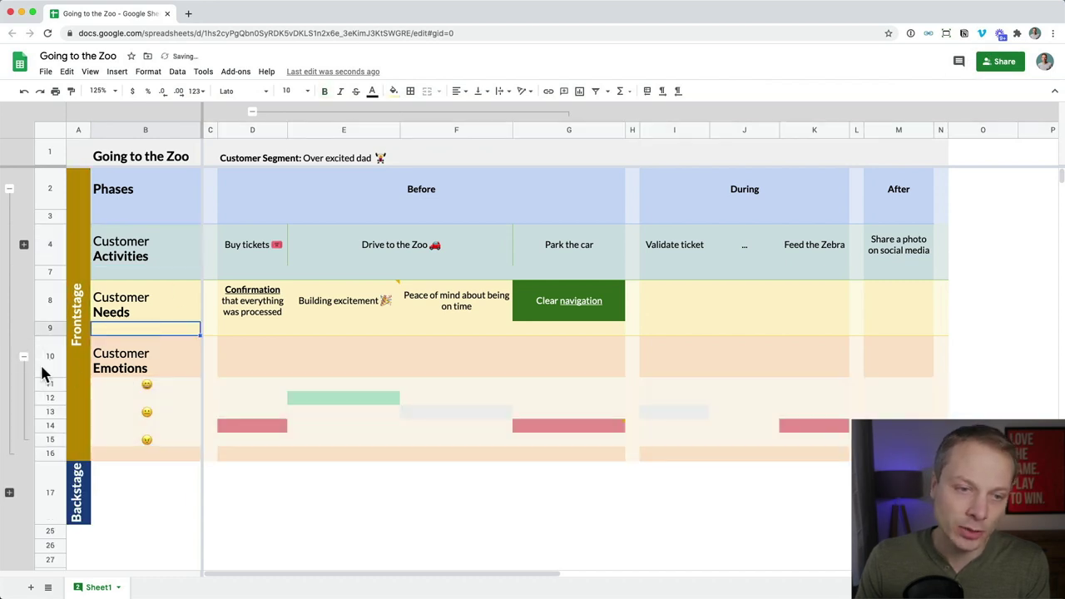
{"action": "left_click_drag", "start_coordinate": [50, 361], "coordinate": [49, 447]}
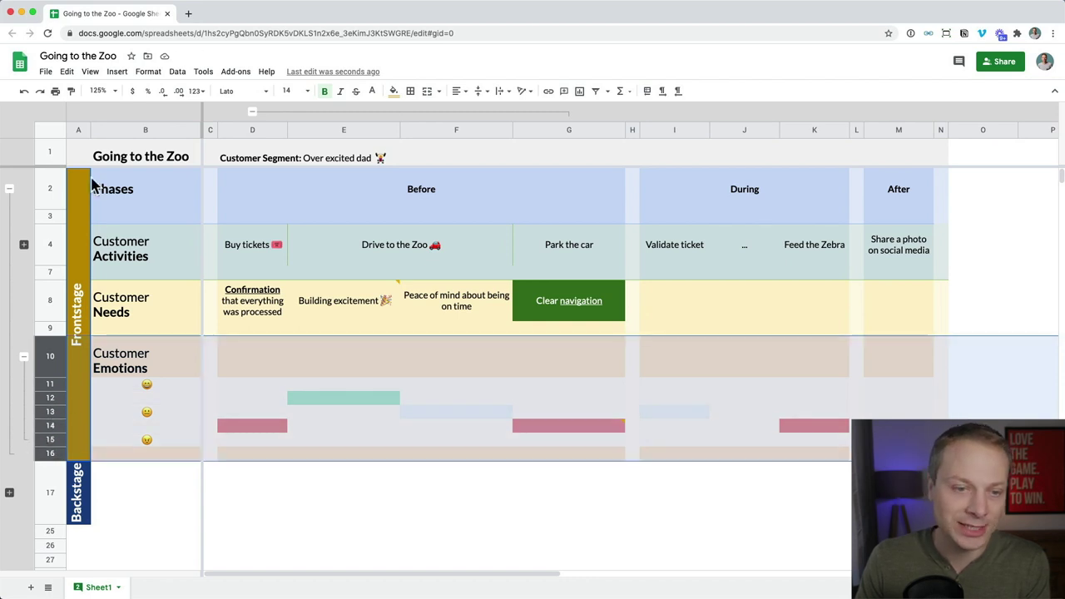
Preview a PDF export of Selected cells (10:16) on A4 paper, then cancel
{"action": "left_click", "coordinate": [45, 74]}
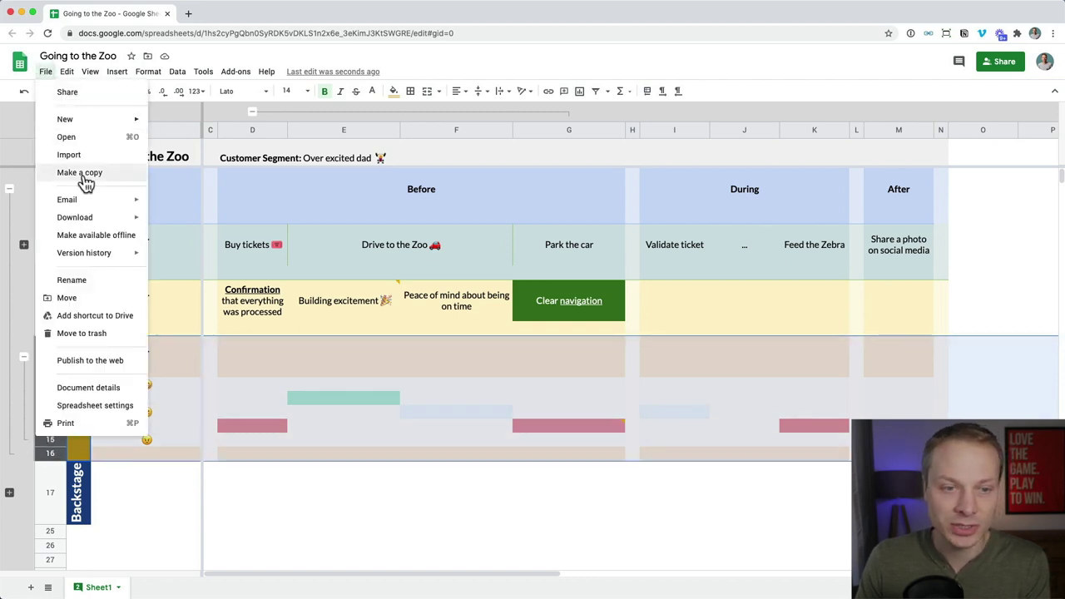
{"action": "mouse_move", "coordinate": [110, 208]}
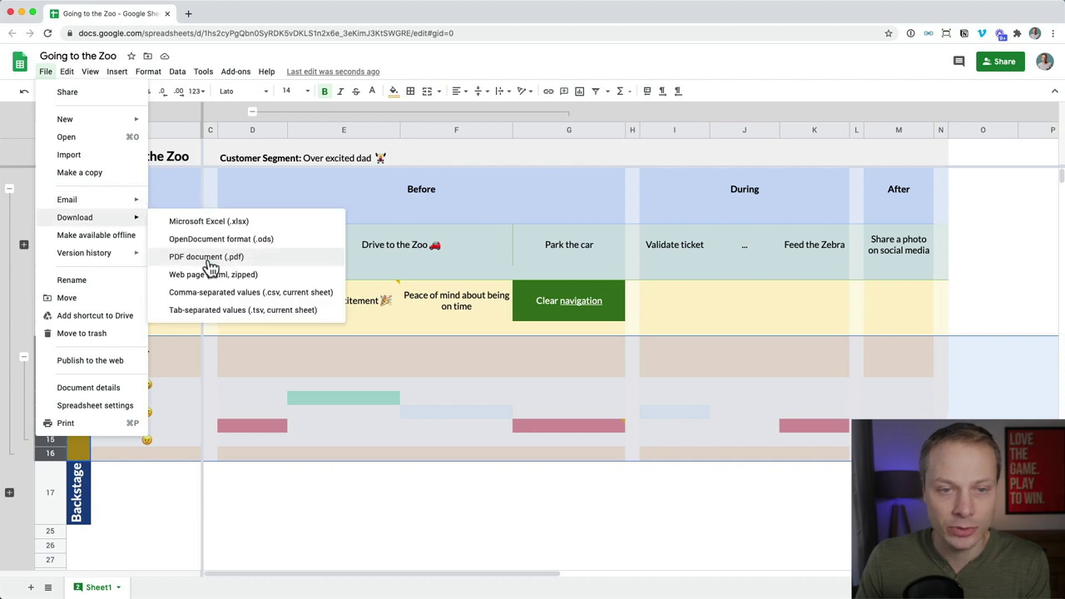
{"action": "left_click", "coordinate": [216, 255]}
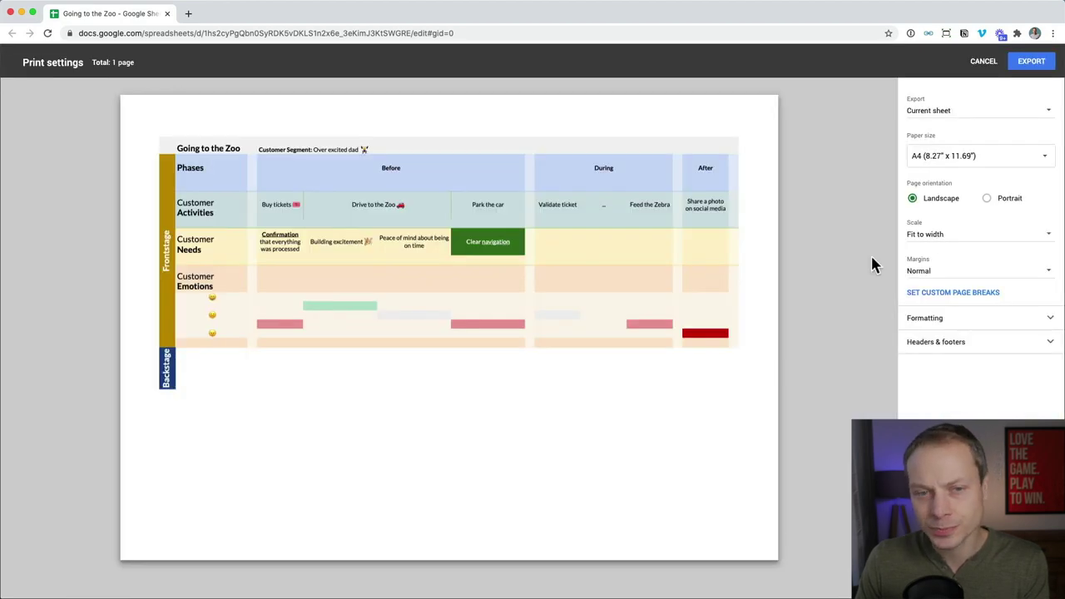
{"action": "left_click", "coordinate": [994, 158]}
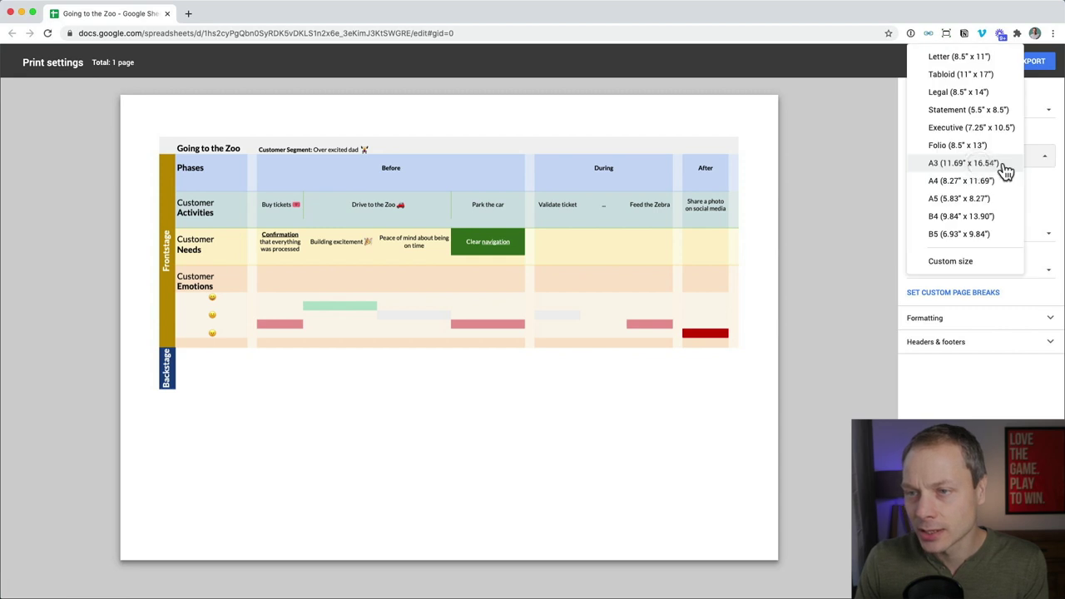
{"action": "left_click", "coordinate": [1036, 193]}
{"action": "left_click", "coordinate": [990, 121]}
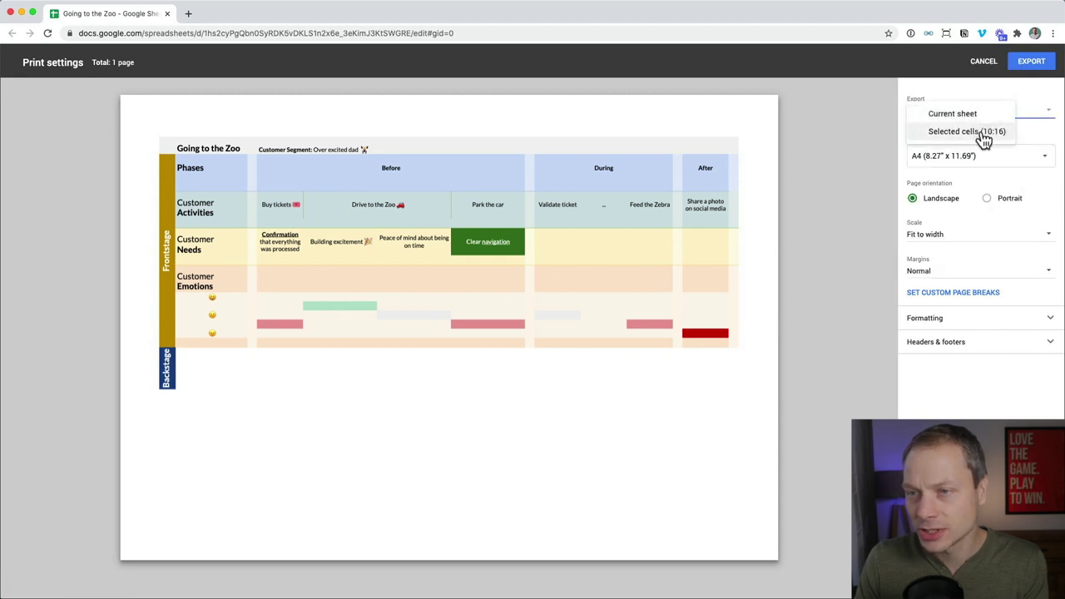
{"action": "left_click", "coordinate": [986, 129]}
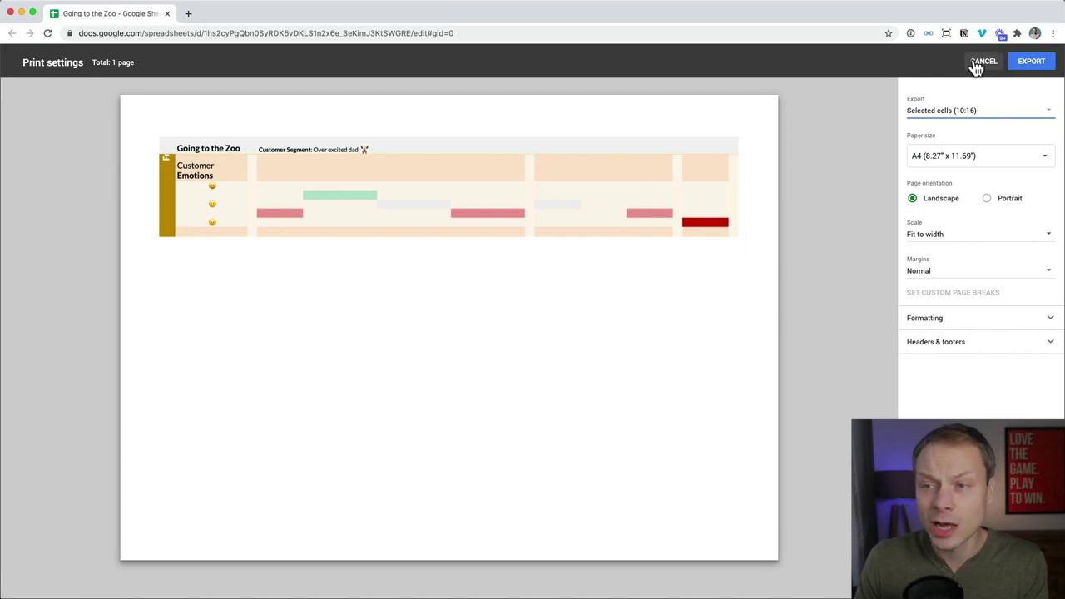
{"action": "left_click", "coordinate": [985, 156]}
{"action": "left_click", "coordinate": [987, 161]}
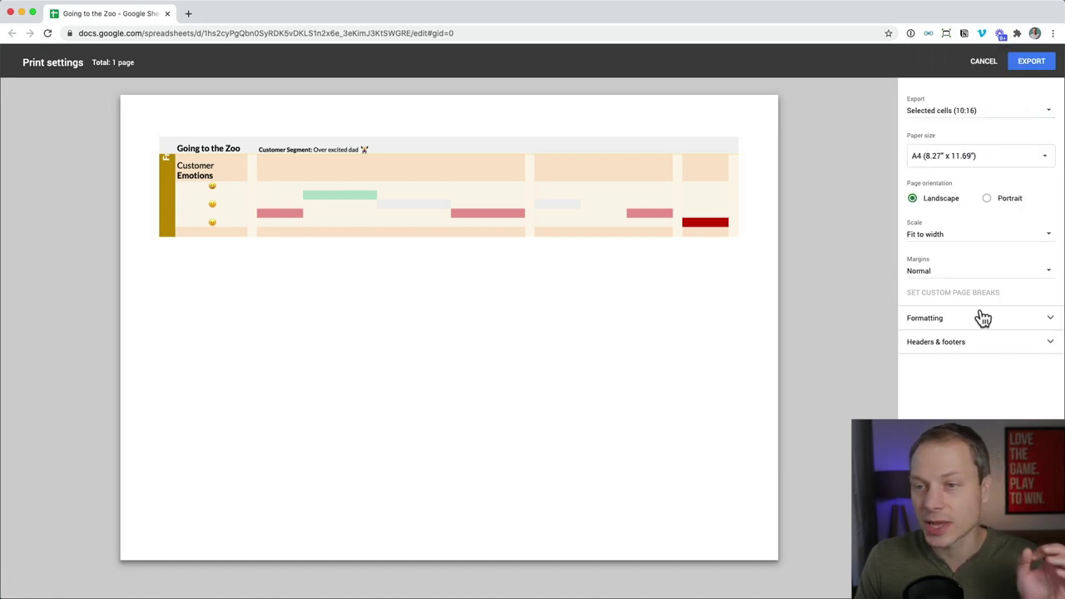
{"action": "left_click", "coordinate": [972, 63]}
{"action": "left_click", "coordinate": [314, 427]}
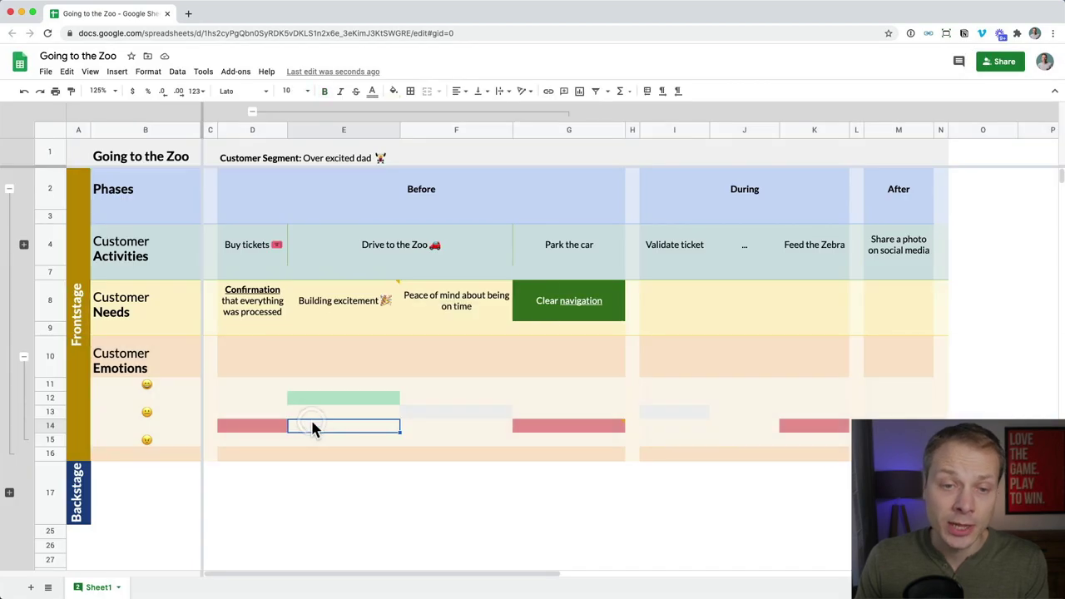